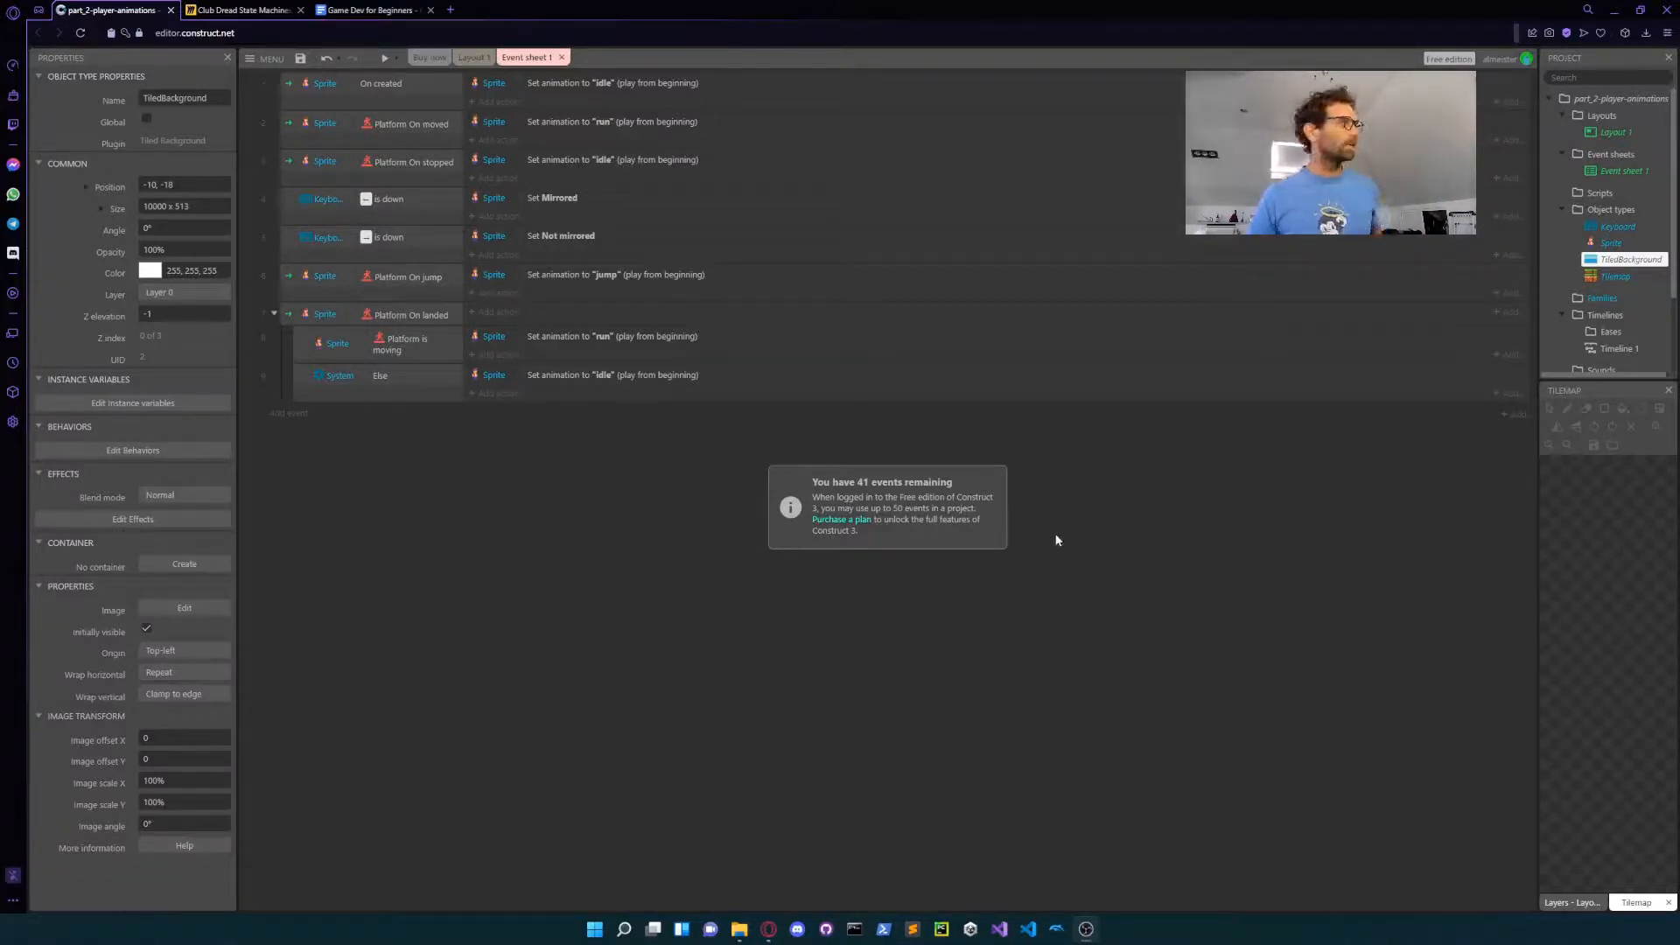
# Step: Preview Layout 1 of the part_2-player-animations project full-size and playtest the character's running, turning and jumping, closing the preview when finished
pyautogui.click(456, 61)
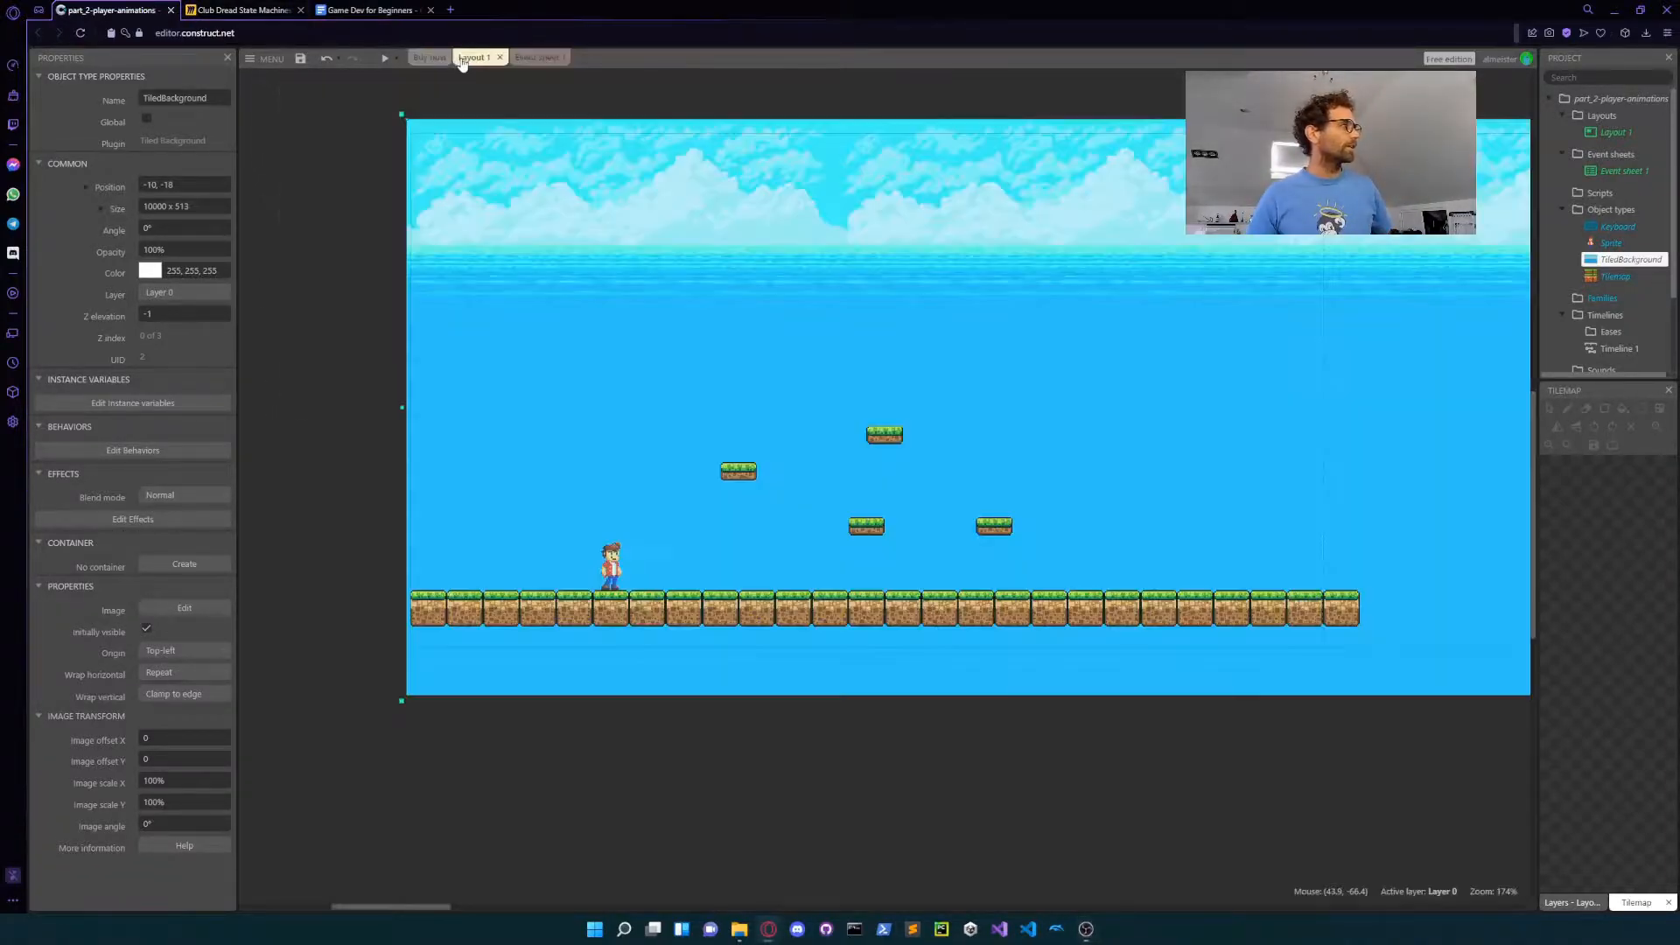
pyautogui.click(384, 59)
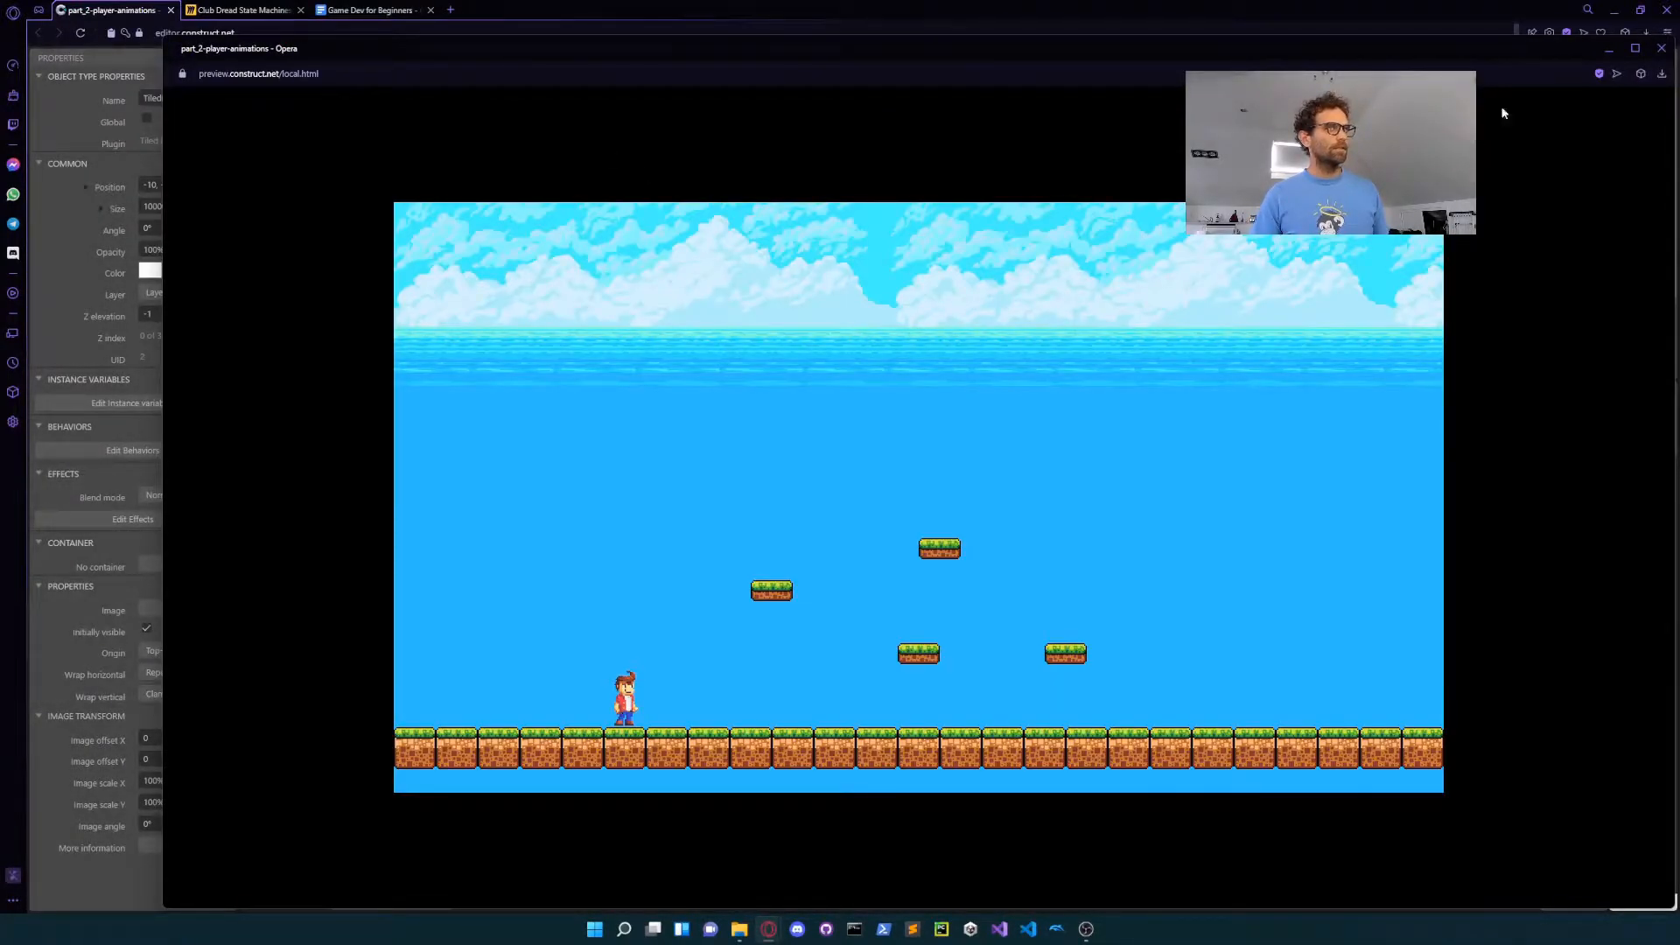
pyautogui.click(1635, 48)
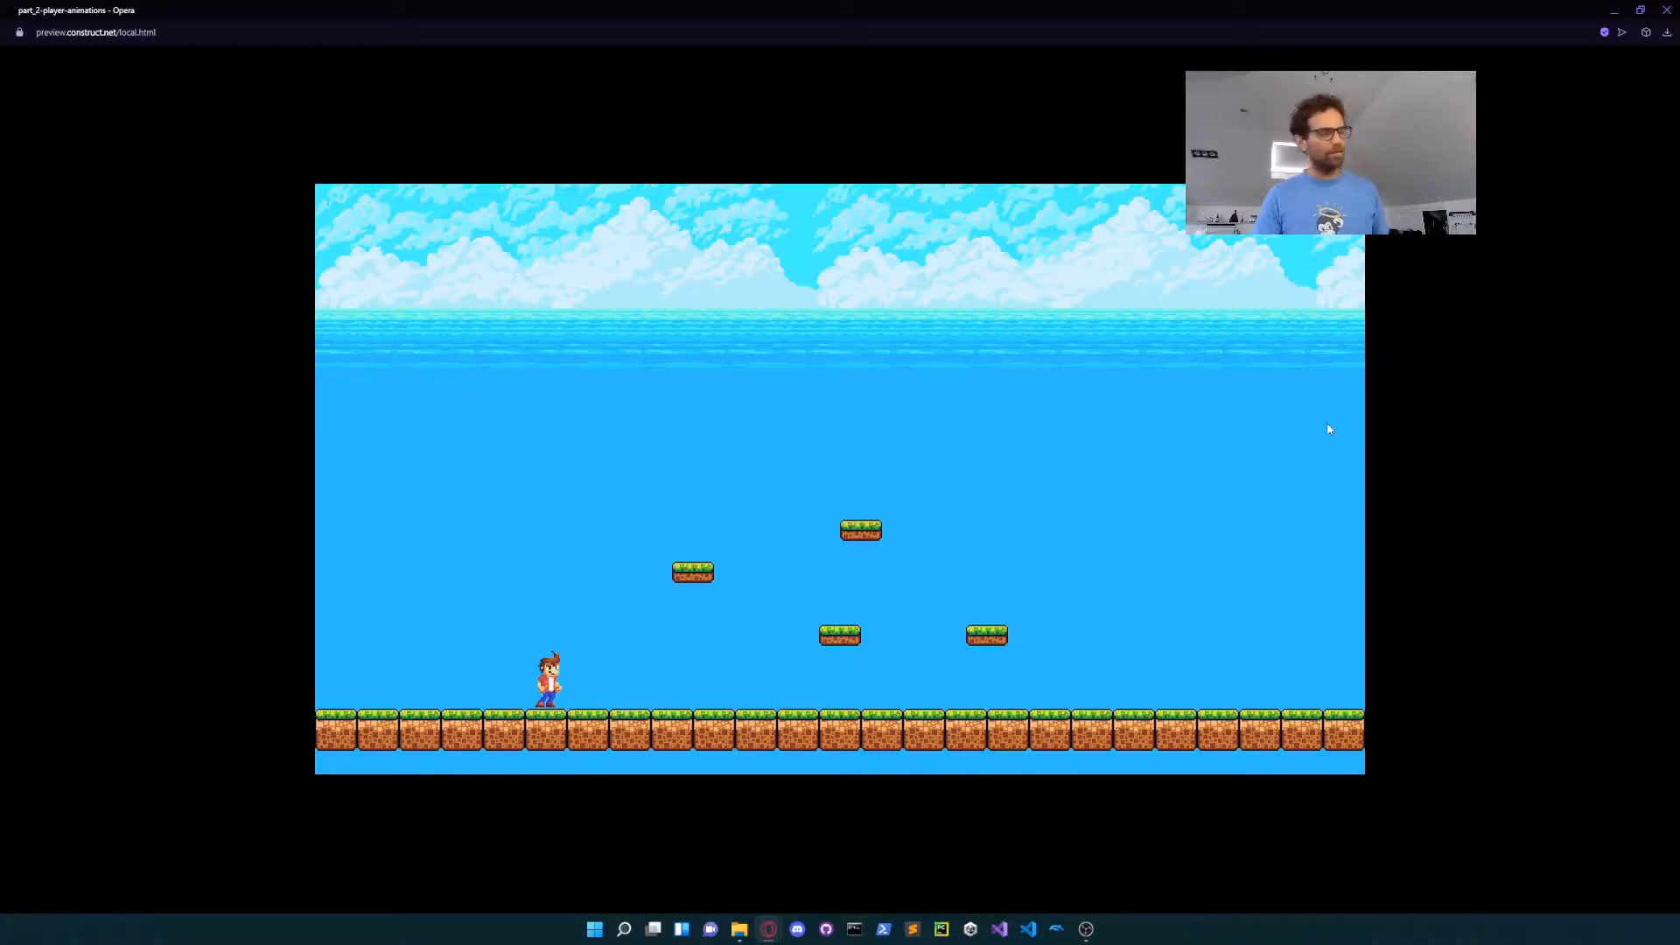
pyautogui.press('Right')
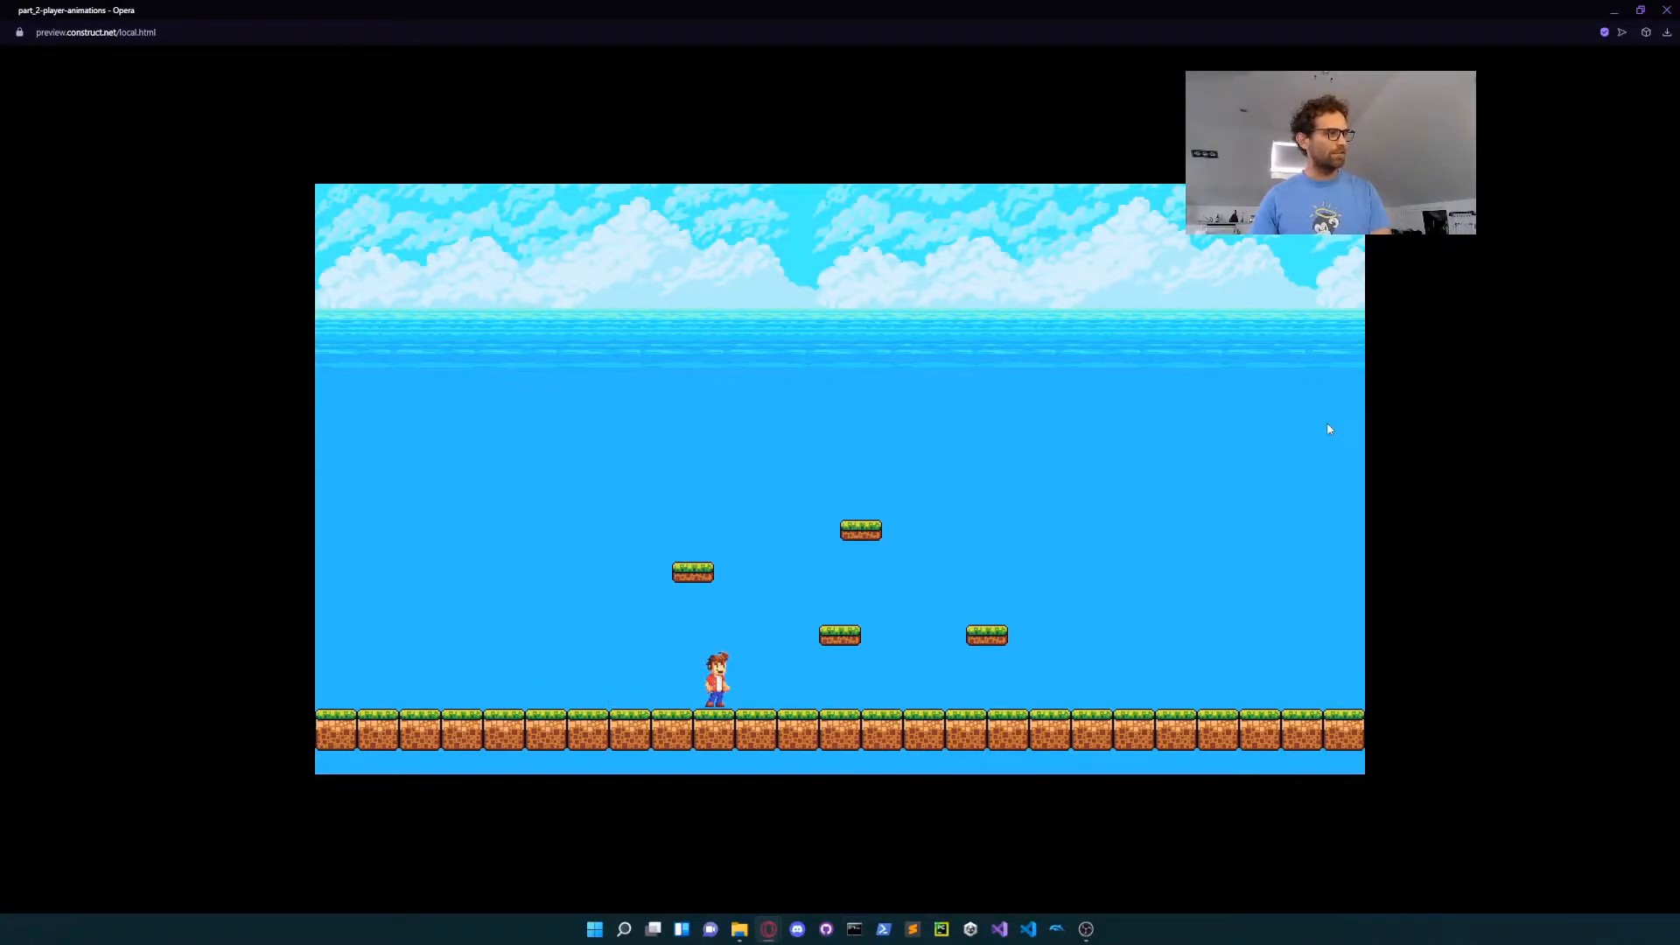
pyautogui.press('Left')
pyautogui.press('Right')
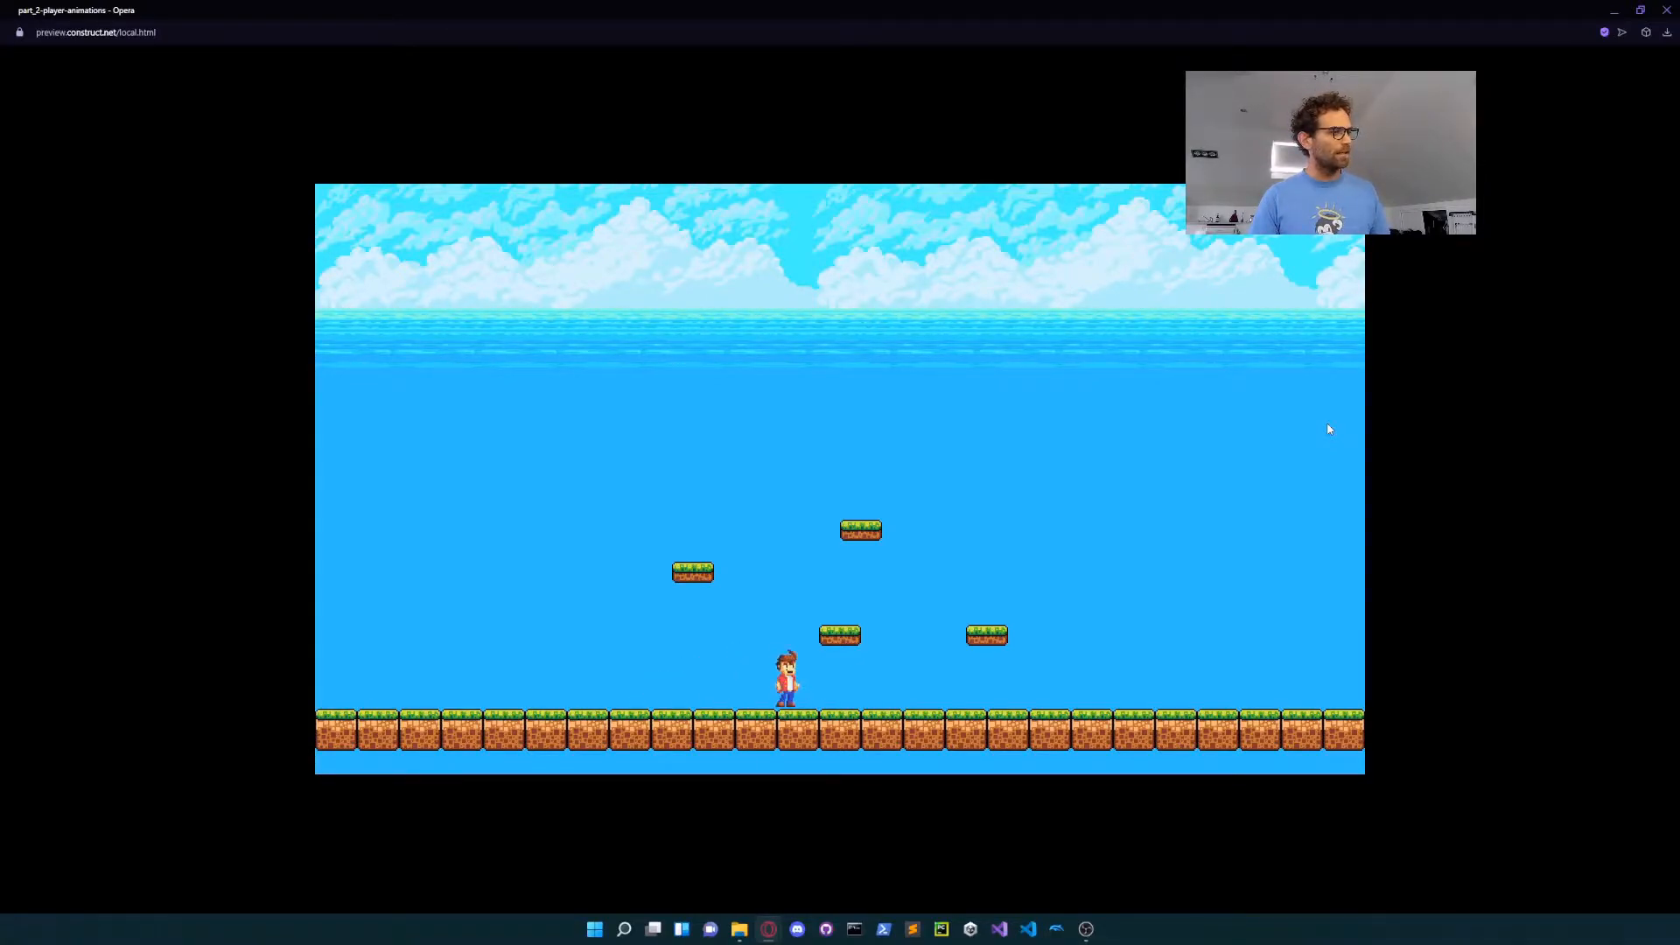
pyautogui.press('Up')
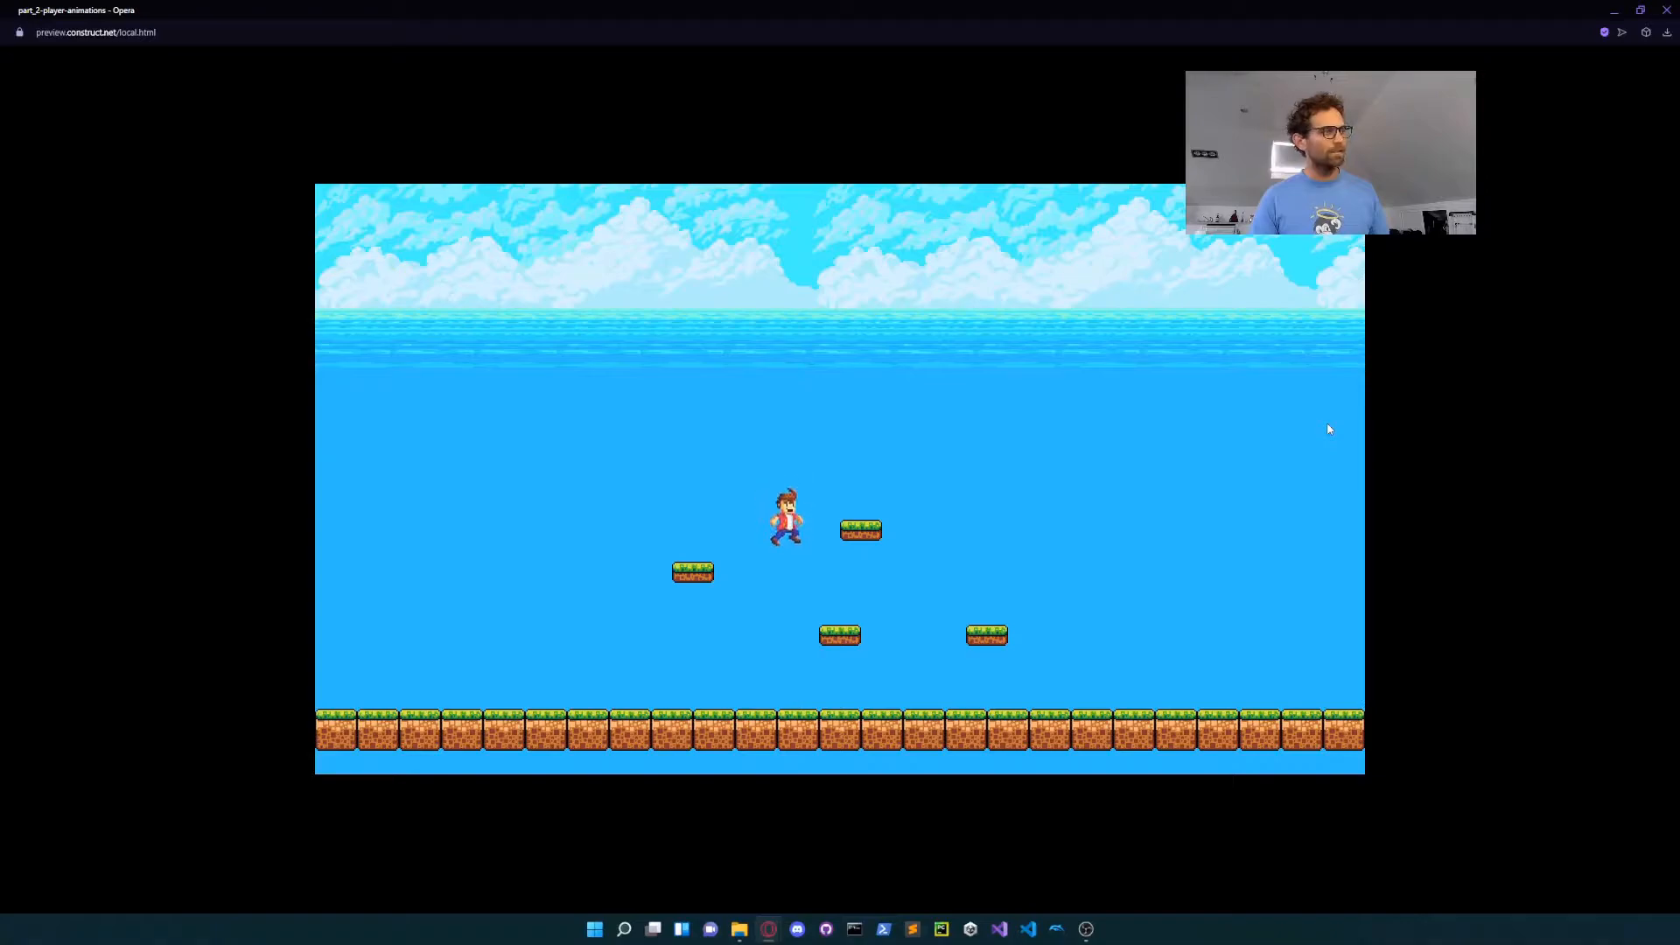
pyautogui.press('Left')
pyautogui.press('Up')
pyautogui.press('Right')
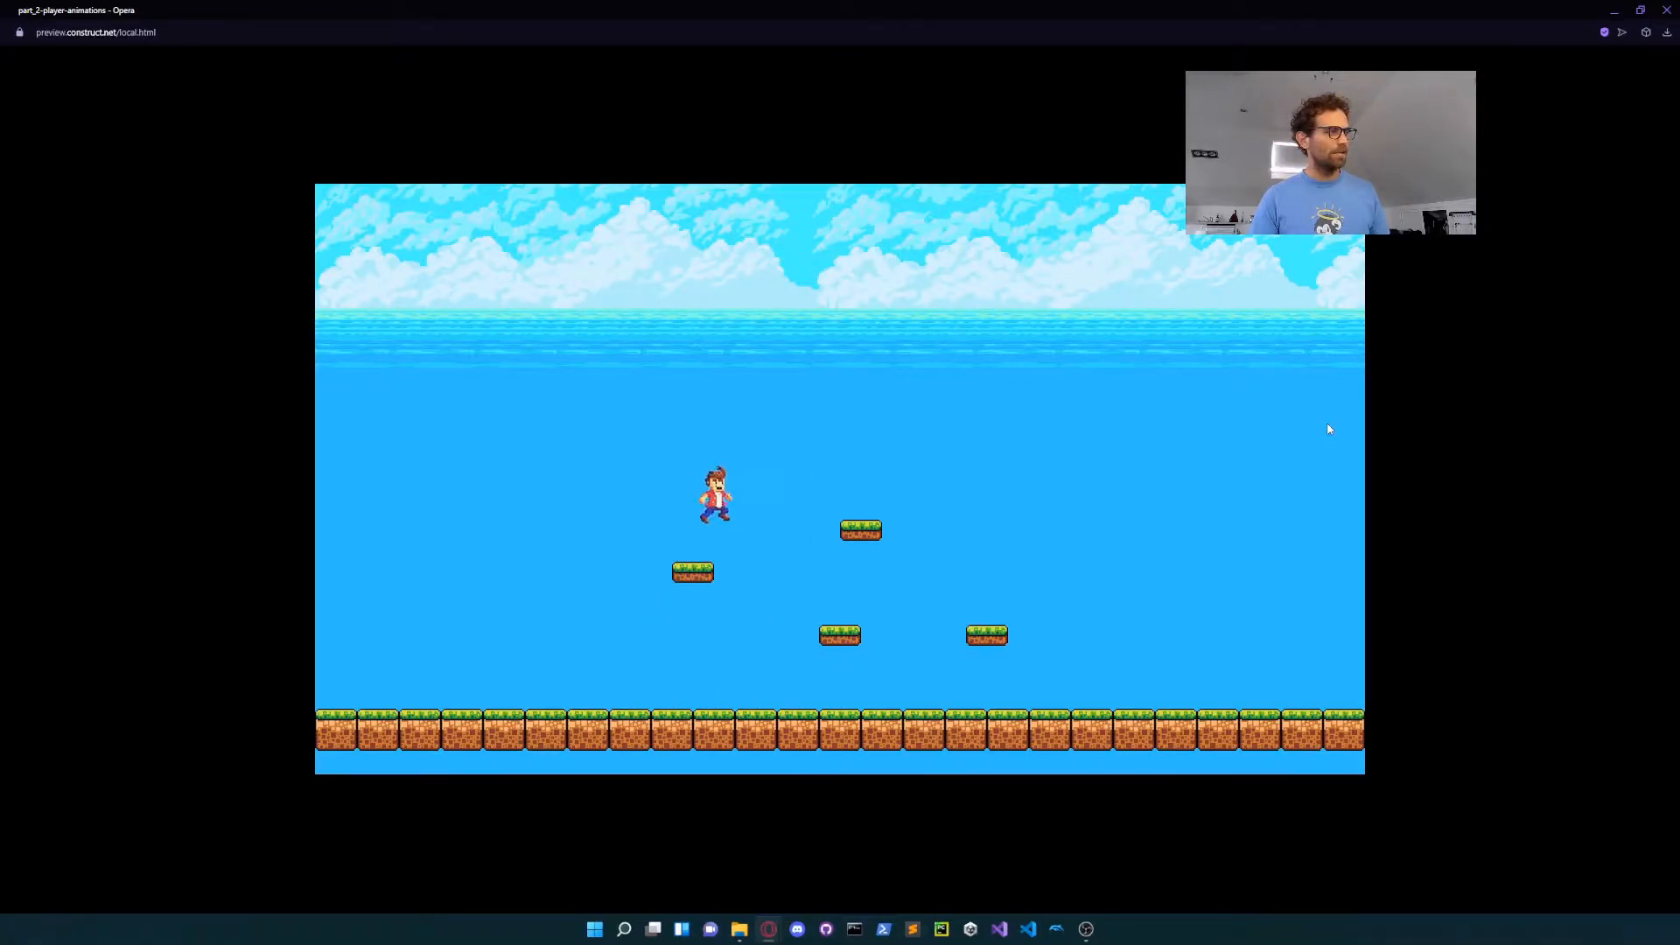
pyautogui.press('Up')
pyautogui.press('Right')
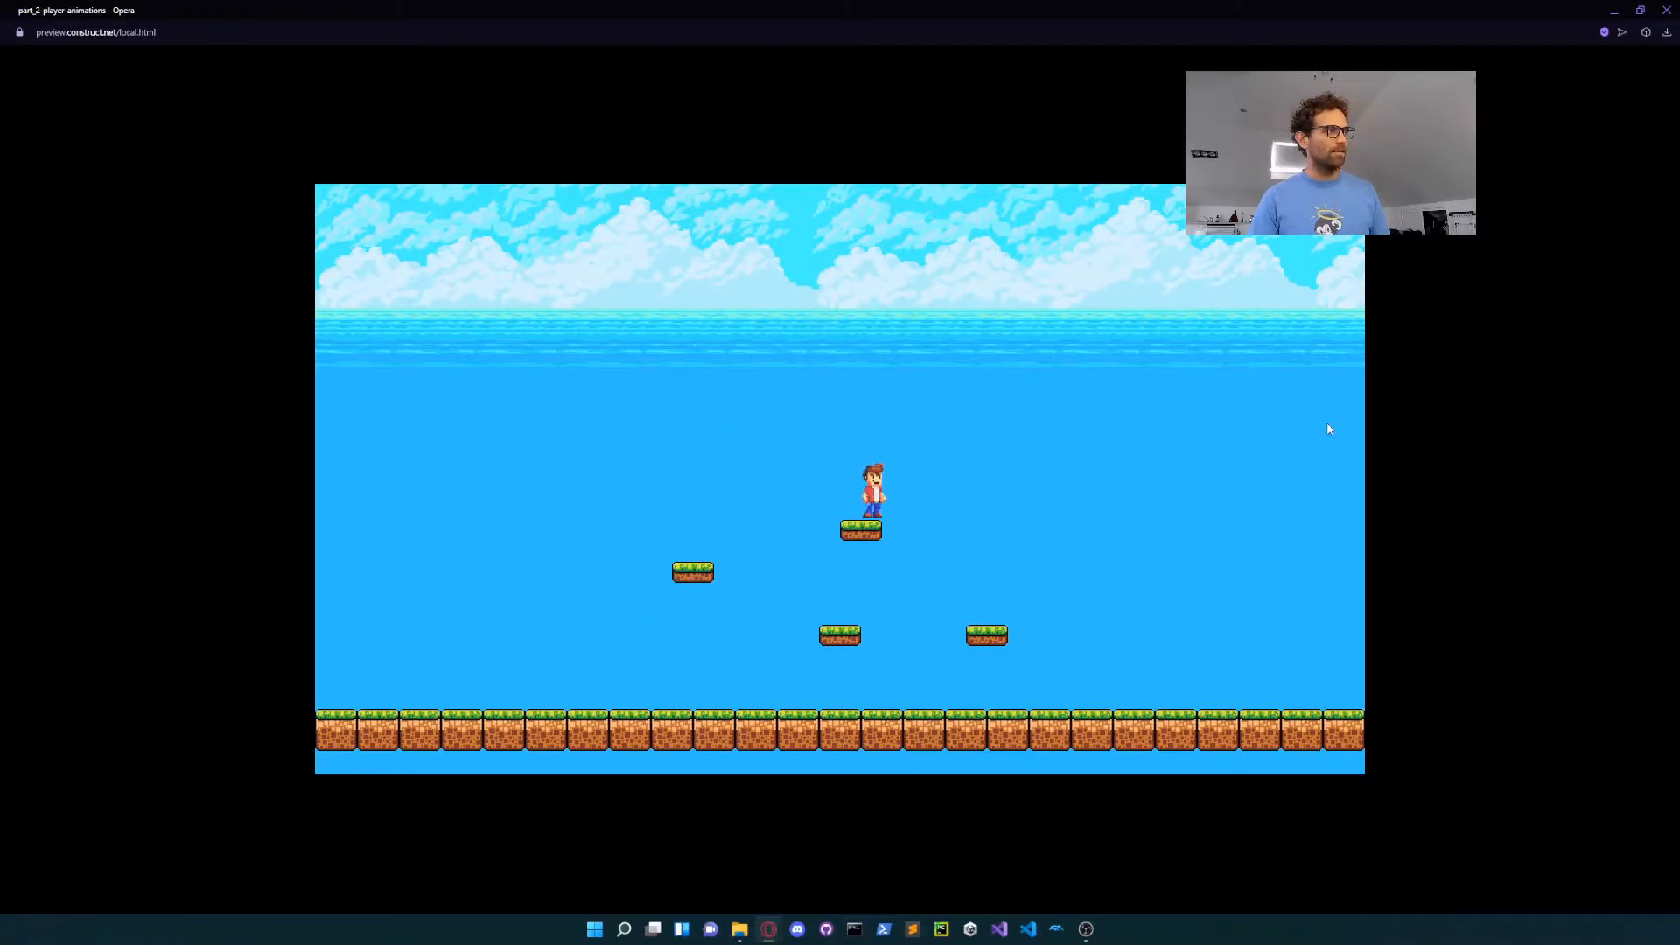
pyautogui.click(1667, 10)
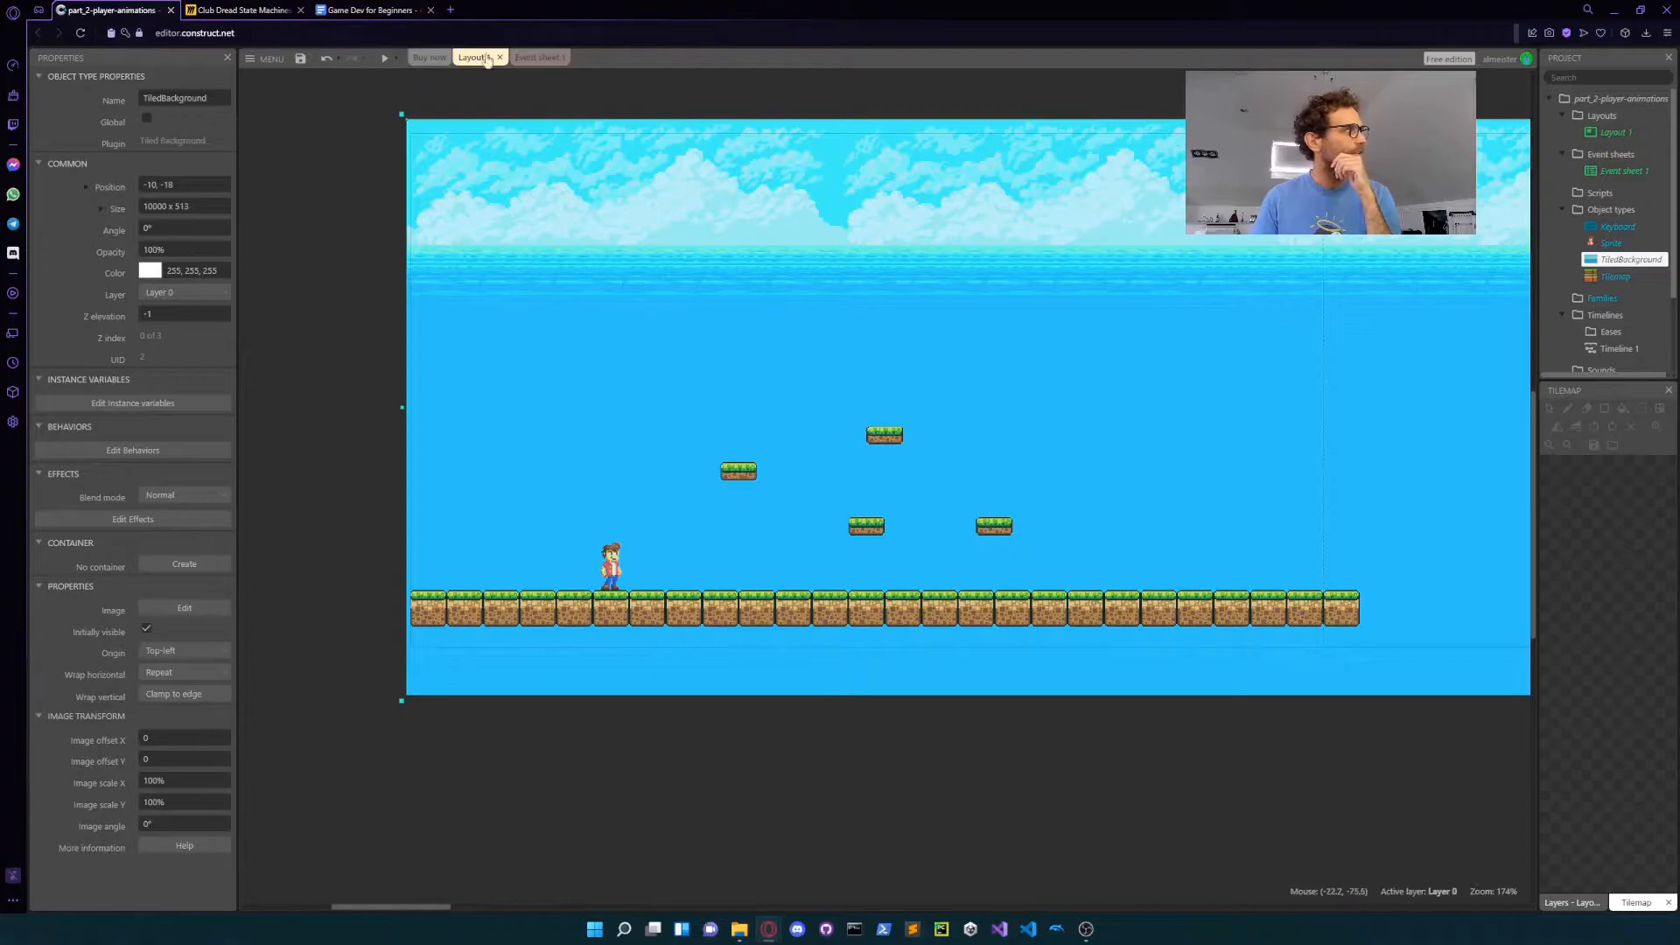
# Step: Review Event sheet 1 and the "Part 2 - Animations" checklist in the Game Dev for Beginners document, ending back in the Construct project
pyautogui.click(532, 57)
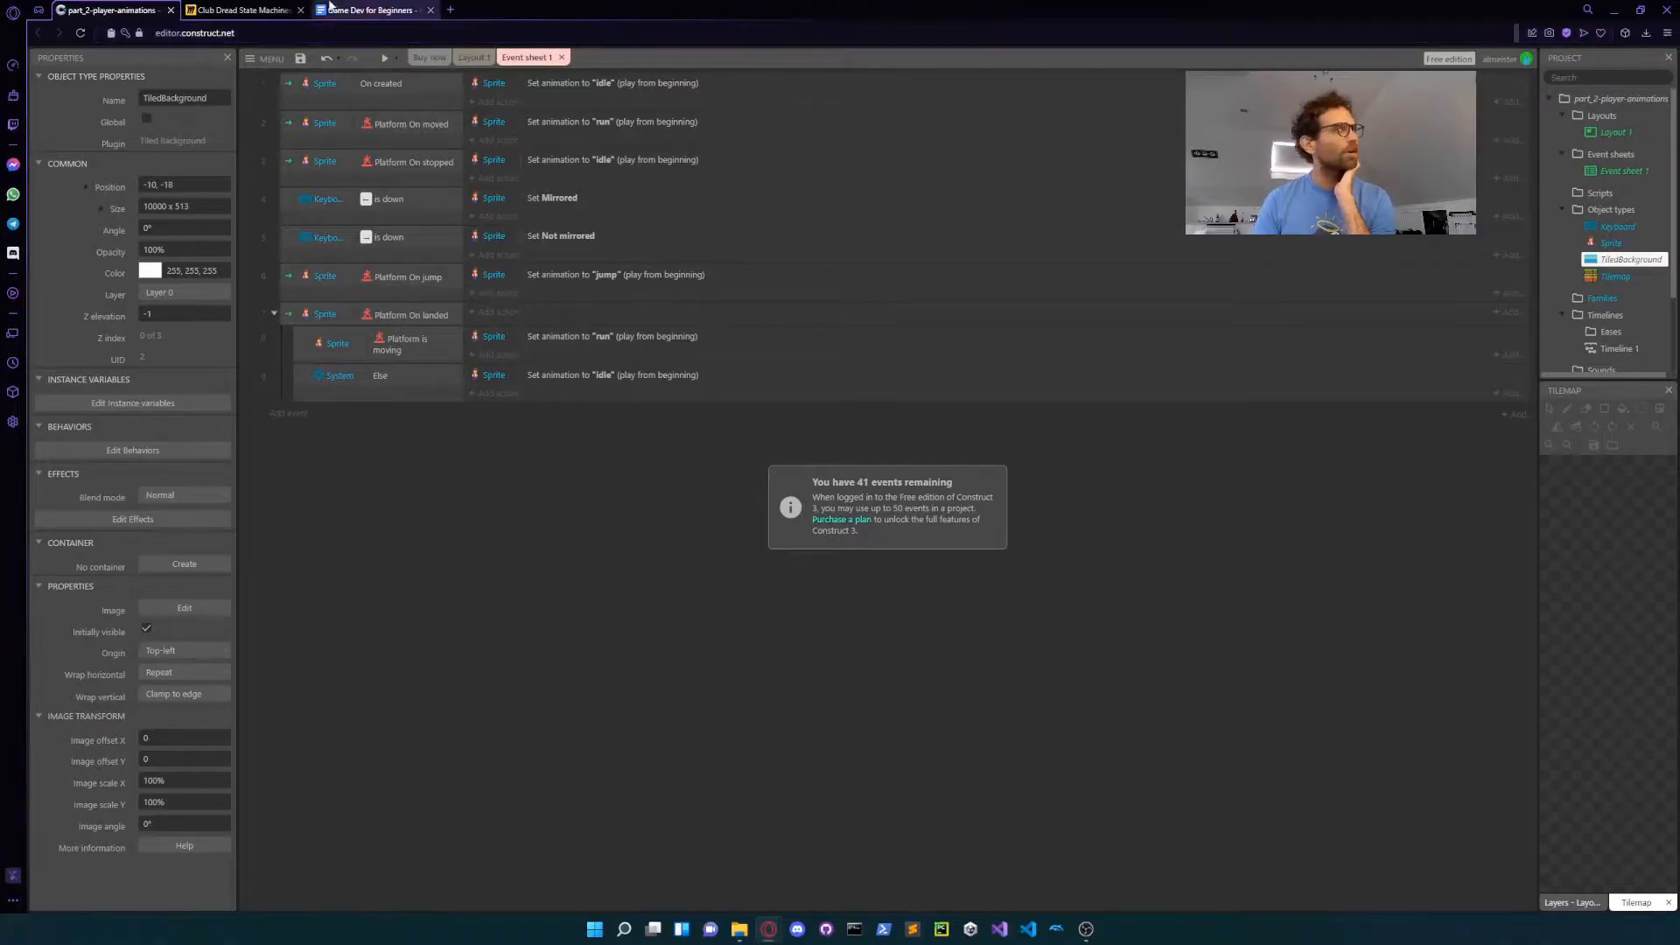
pyautogui.click(368, 10)
pyautogui.scroll(-2, 598, 353)
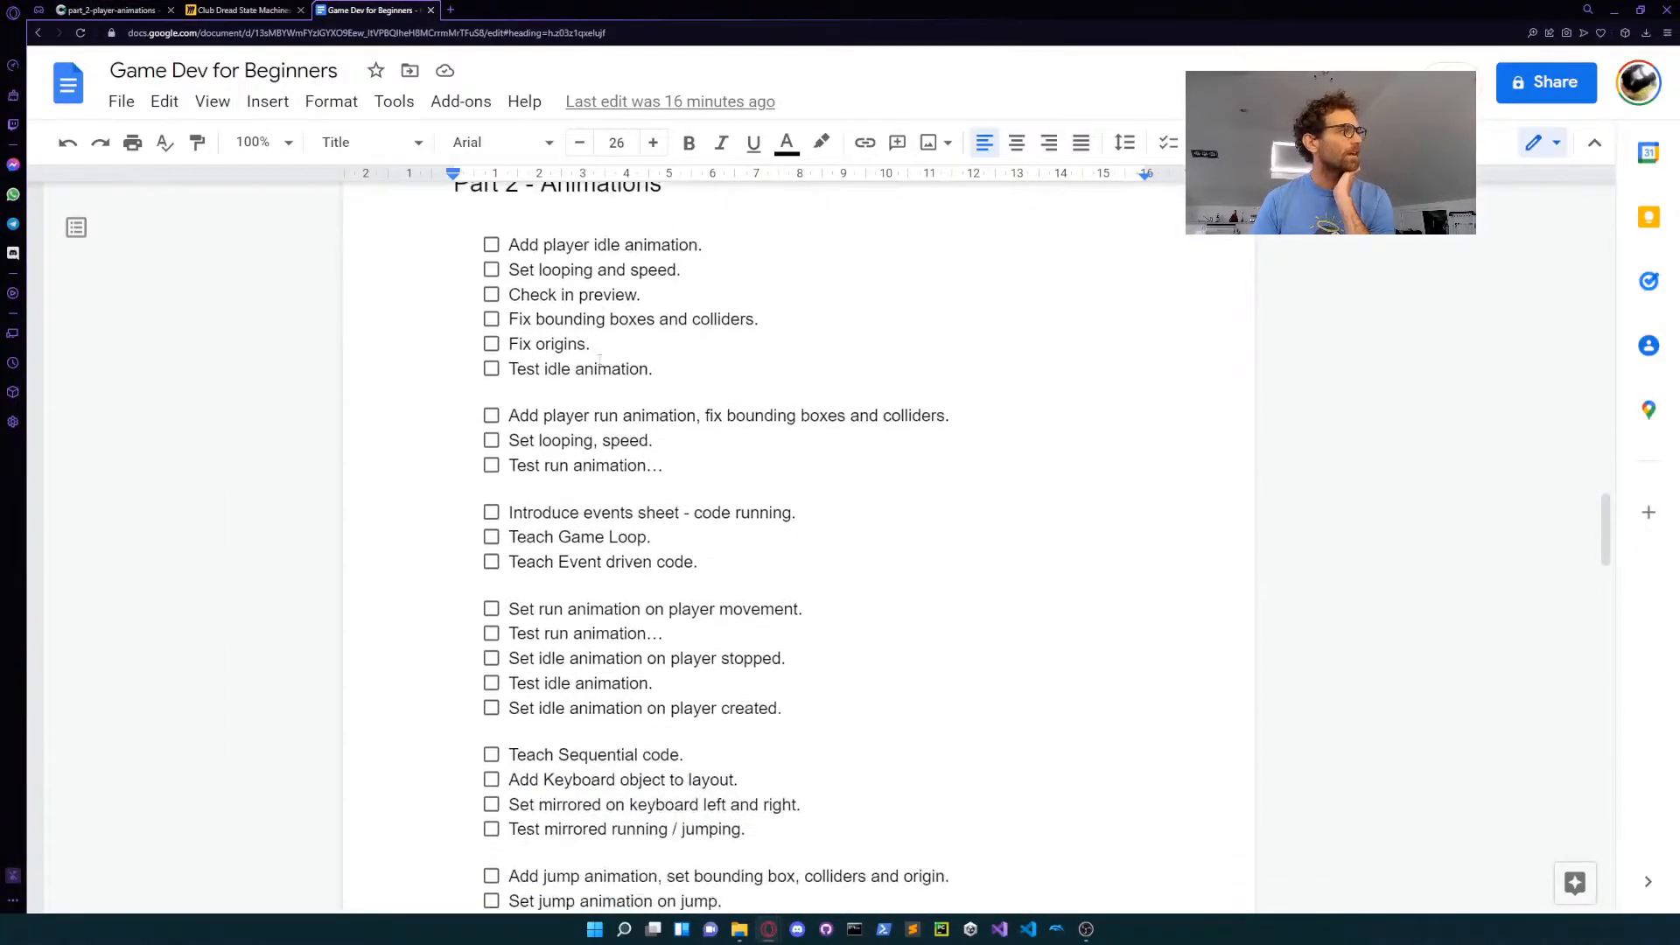
pyautogui.scroll(1, 599, 353)
pyautogui.scroll(-1, 603, 357)
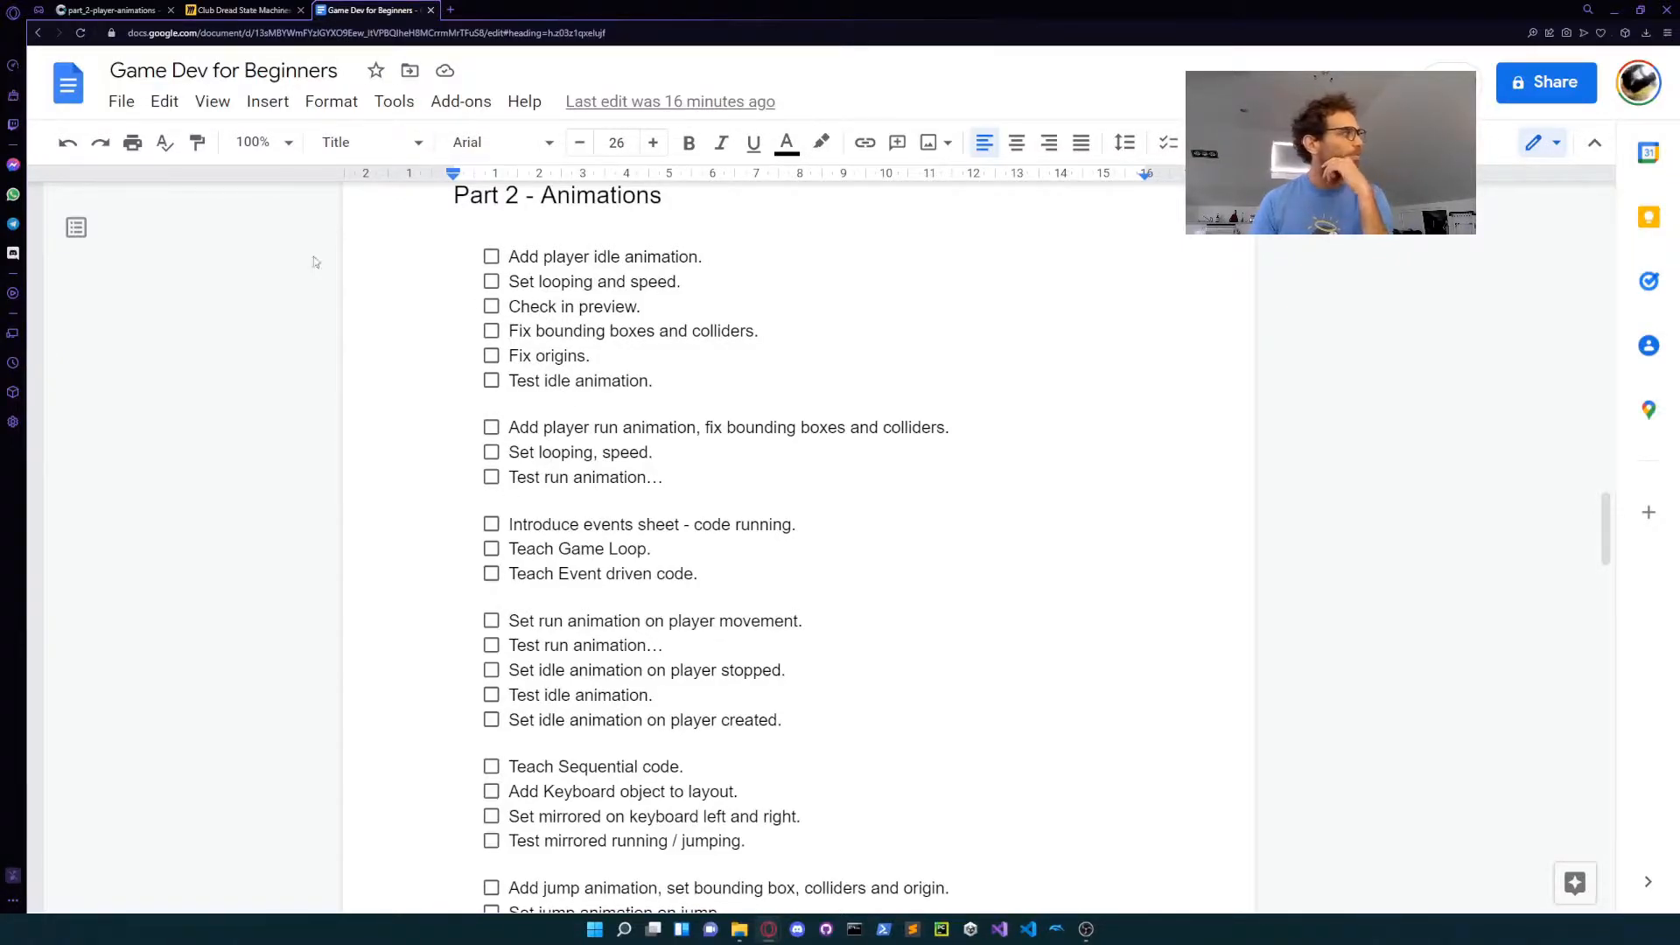
pyautogui.click(138, 8)
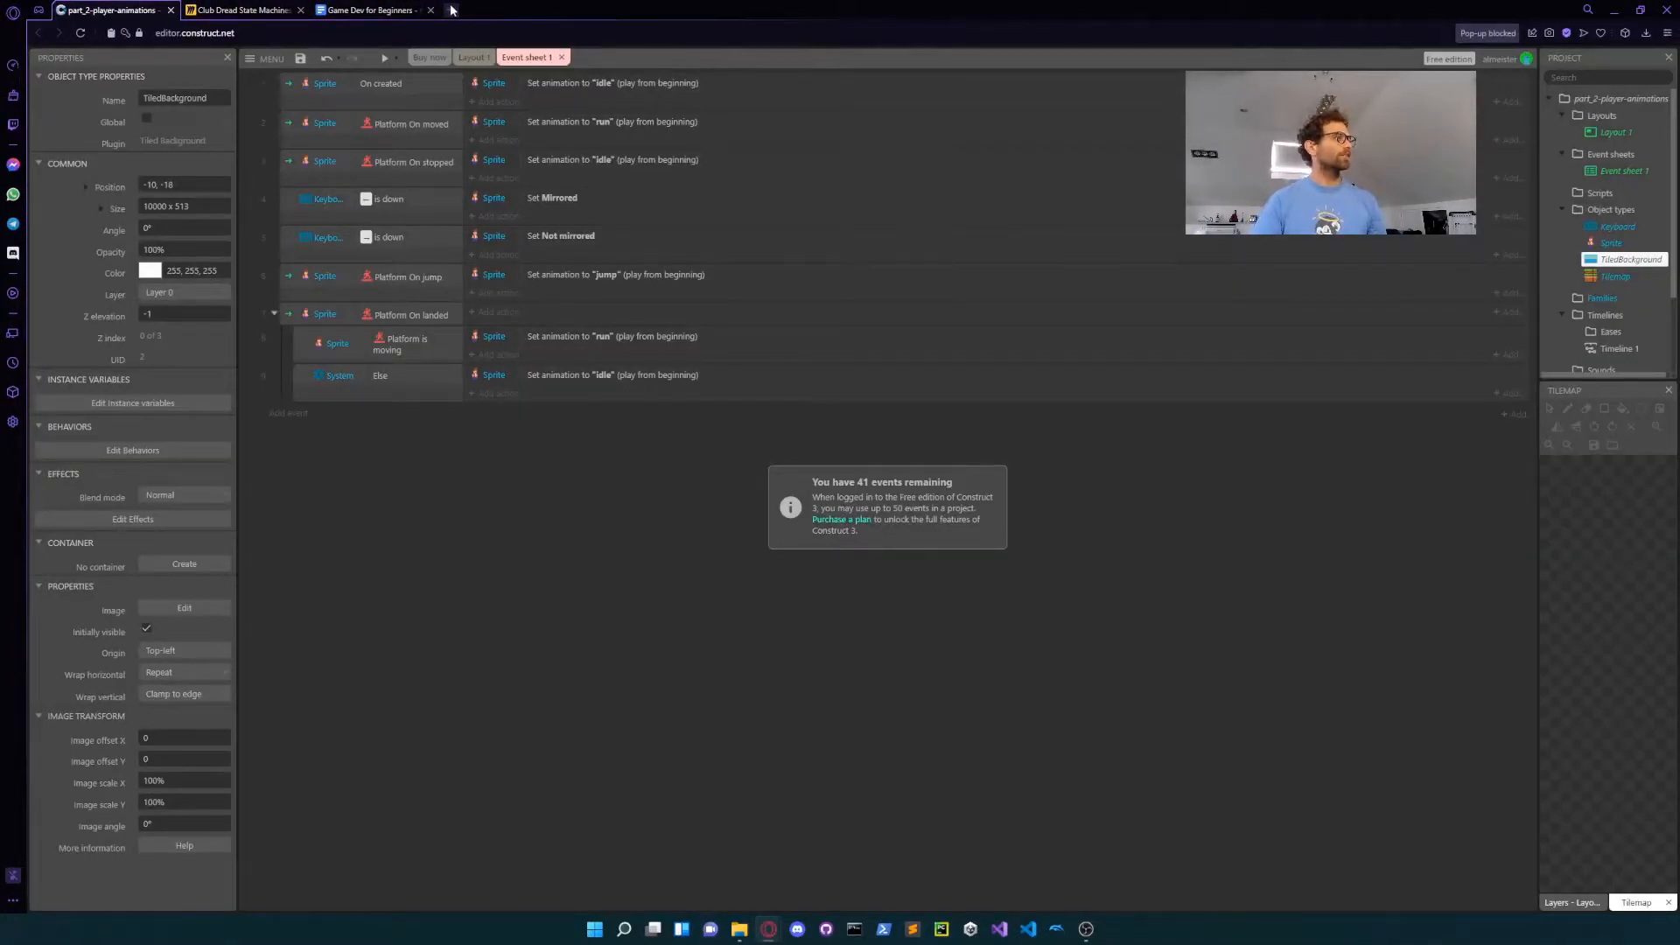
# Step: Launch a second Construct 3 editor from construct.net in a new browser tab and decline the guided tour
pyautogui.click(450, 9)
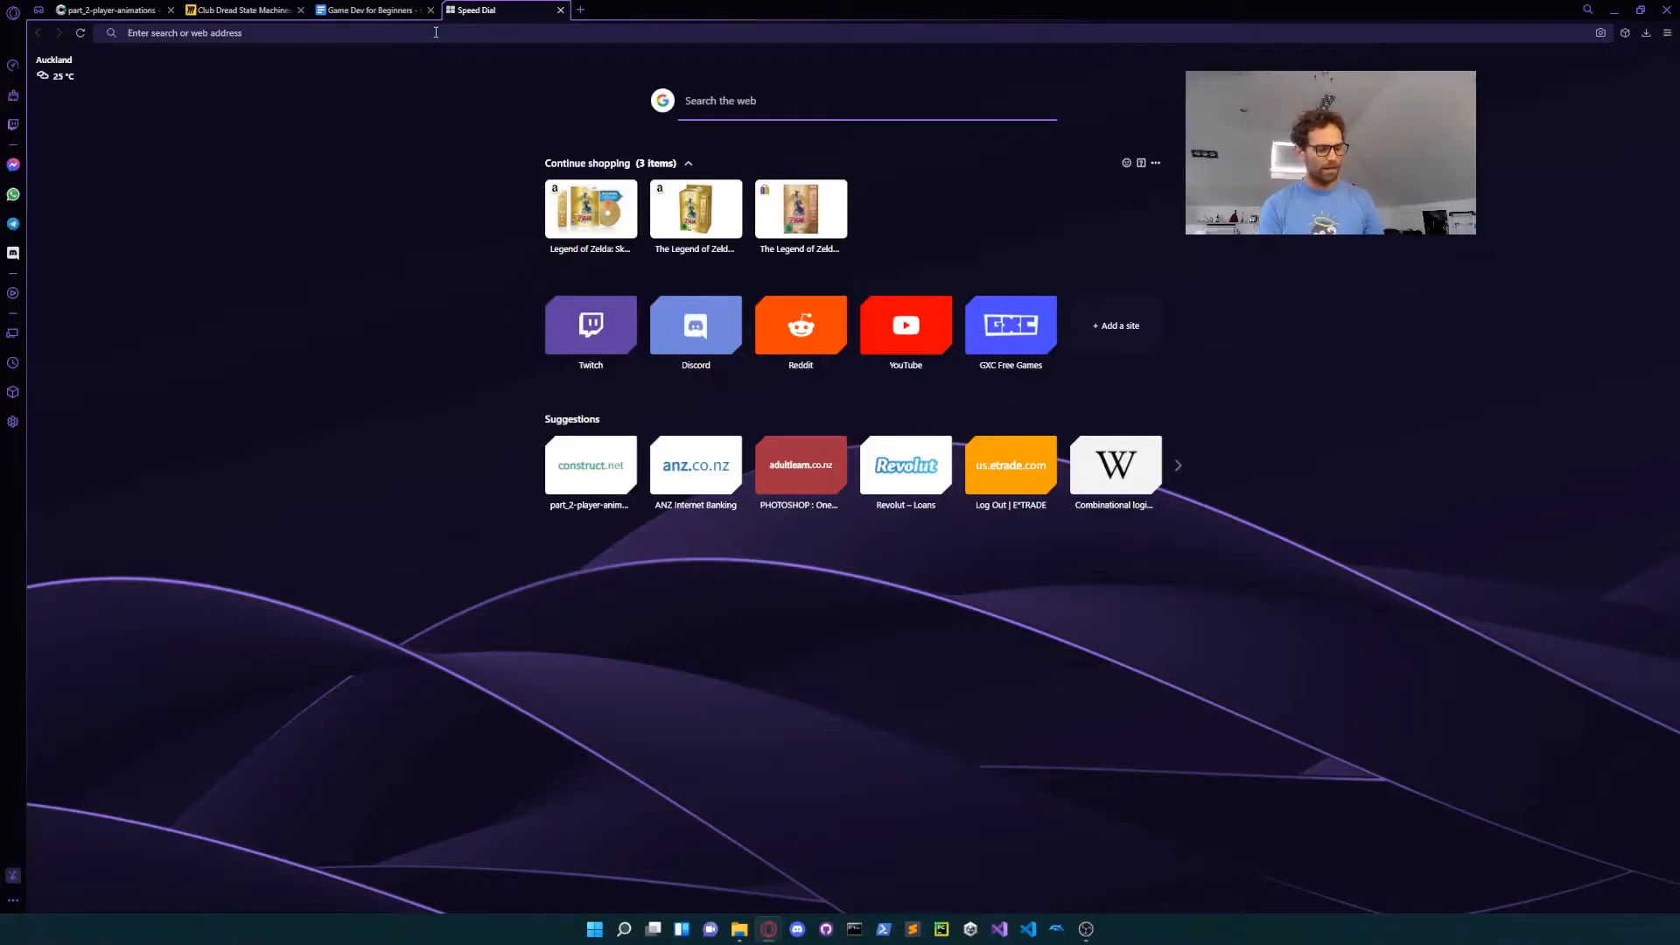
pyautogui.write('con')
pyautogui.press('Return')
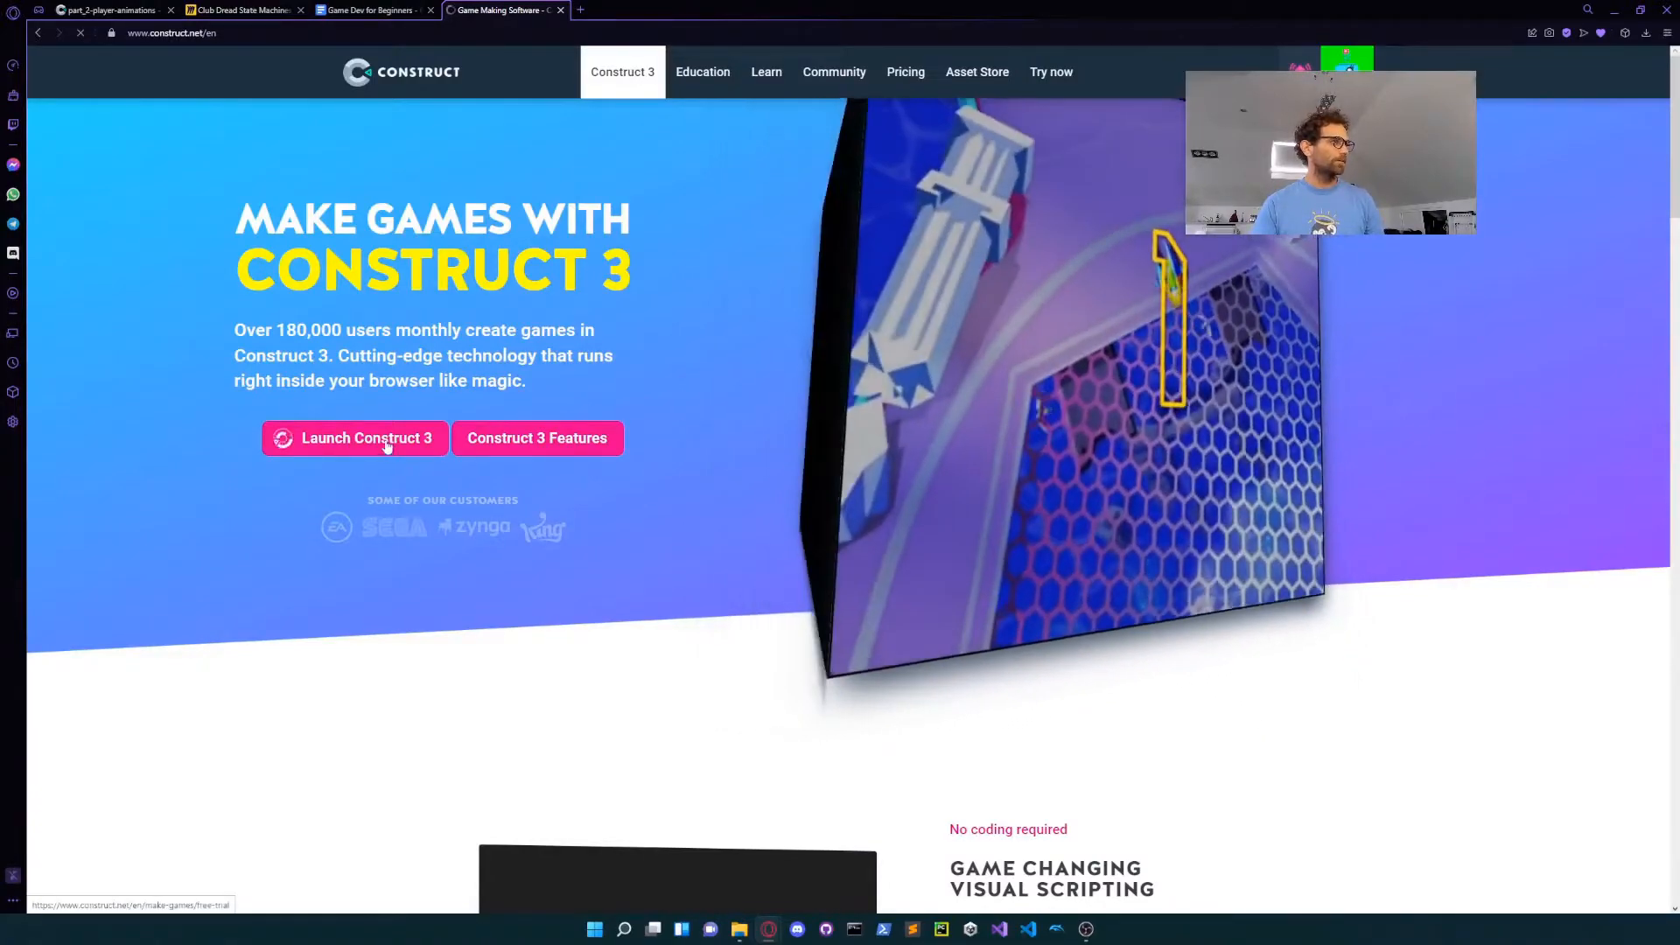
pyautogui.click(495, 435)
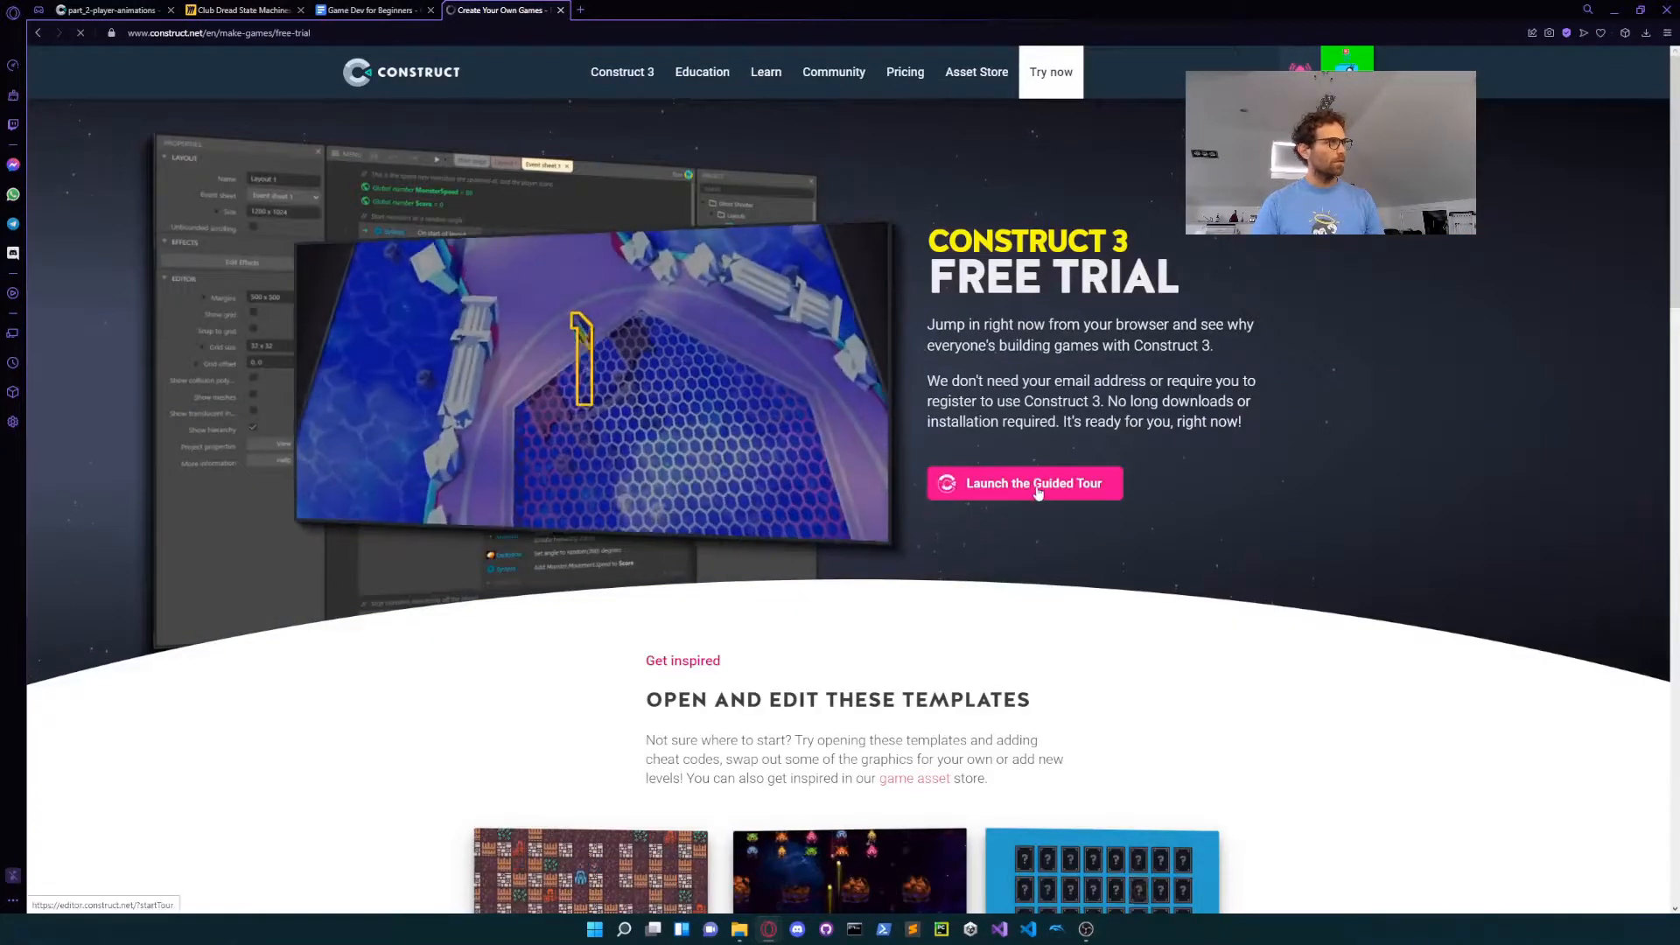
pyautogui.click(1027, 480)
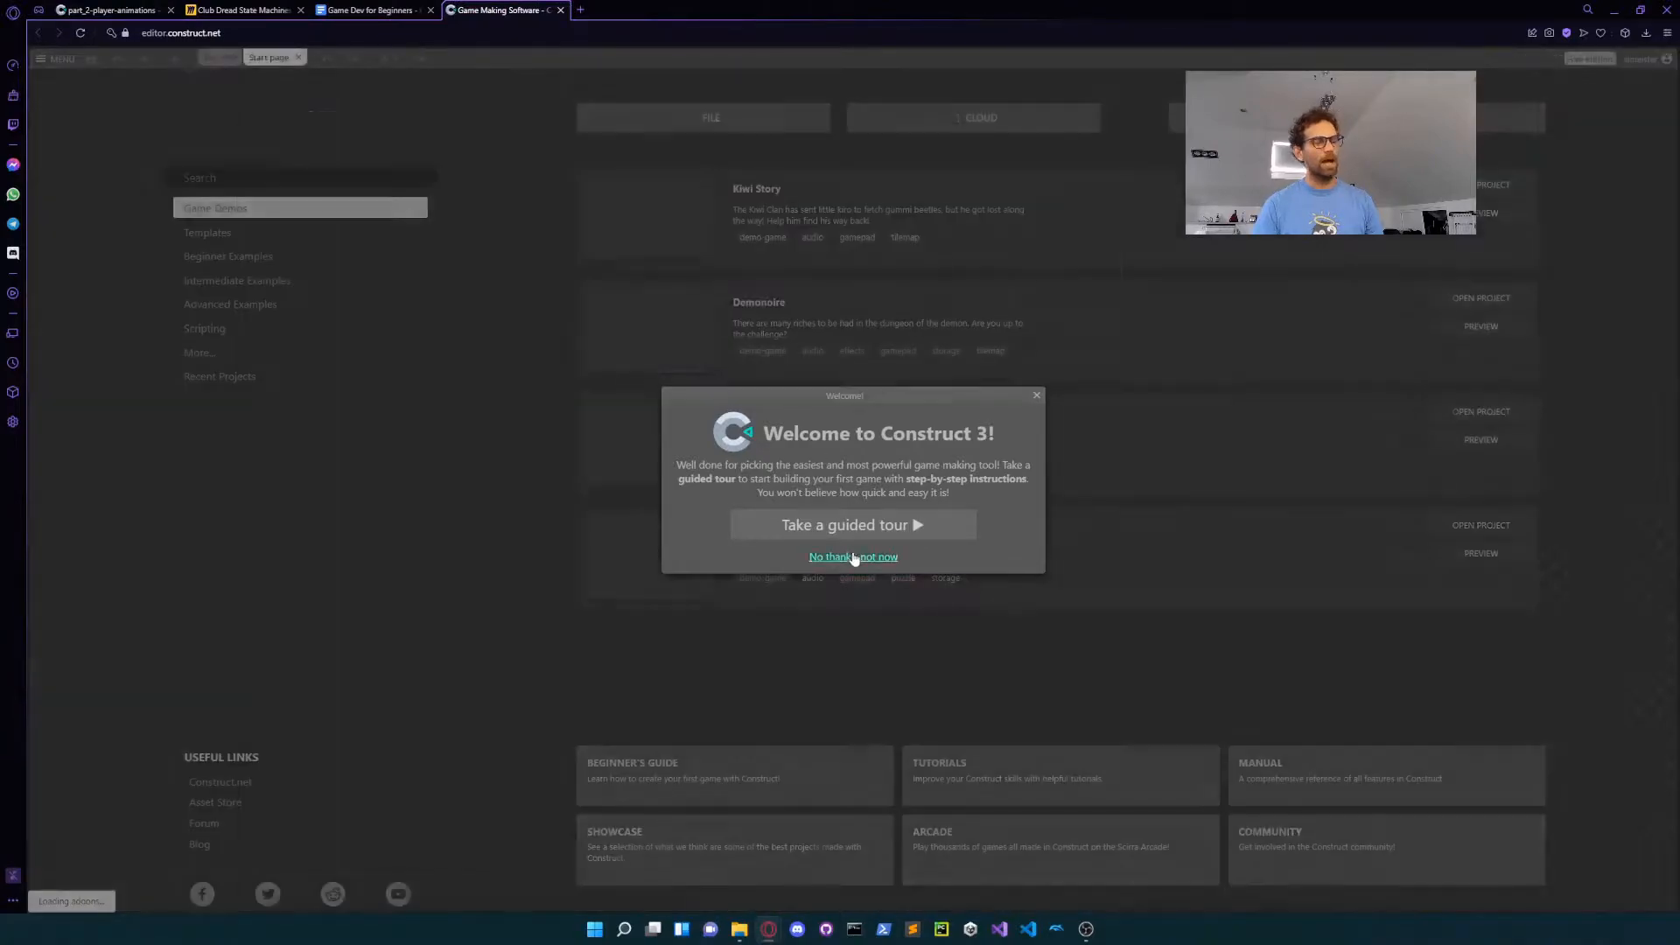
pyautogui.click(853, 558)
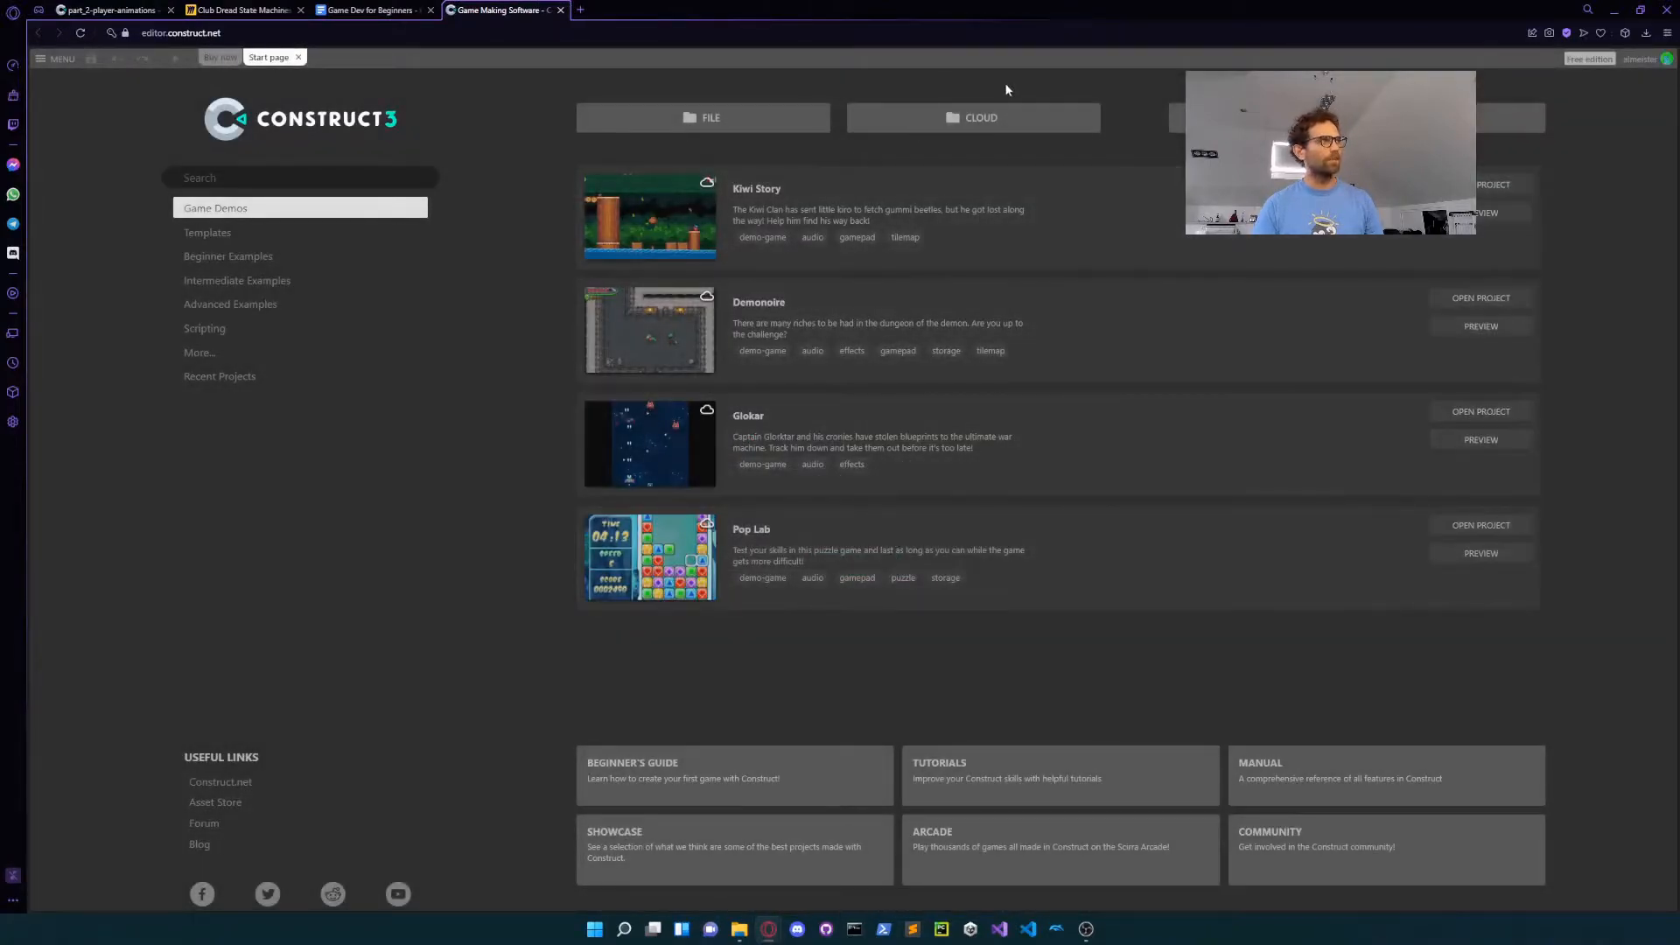
# Step: Open the project file part_1-scene-setup.c3p and place its browser tab right after the part_2-player-animations one
pyautogui.click(801, 119)
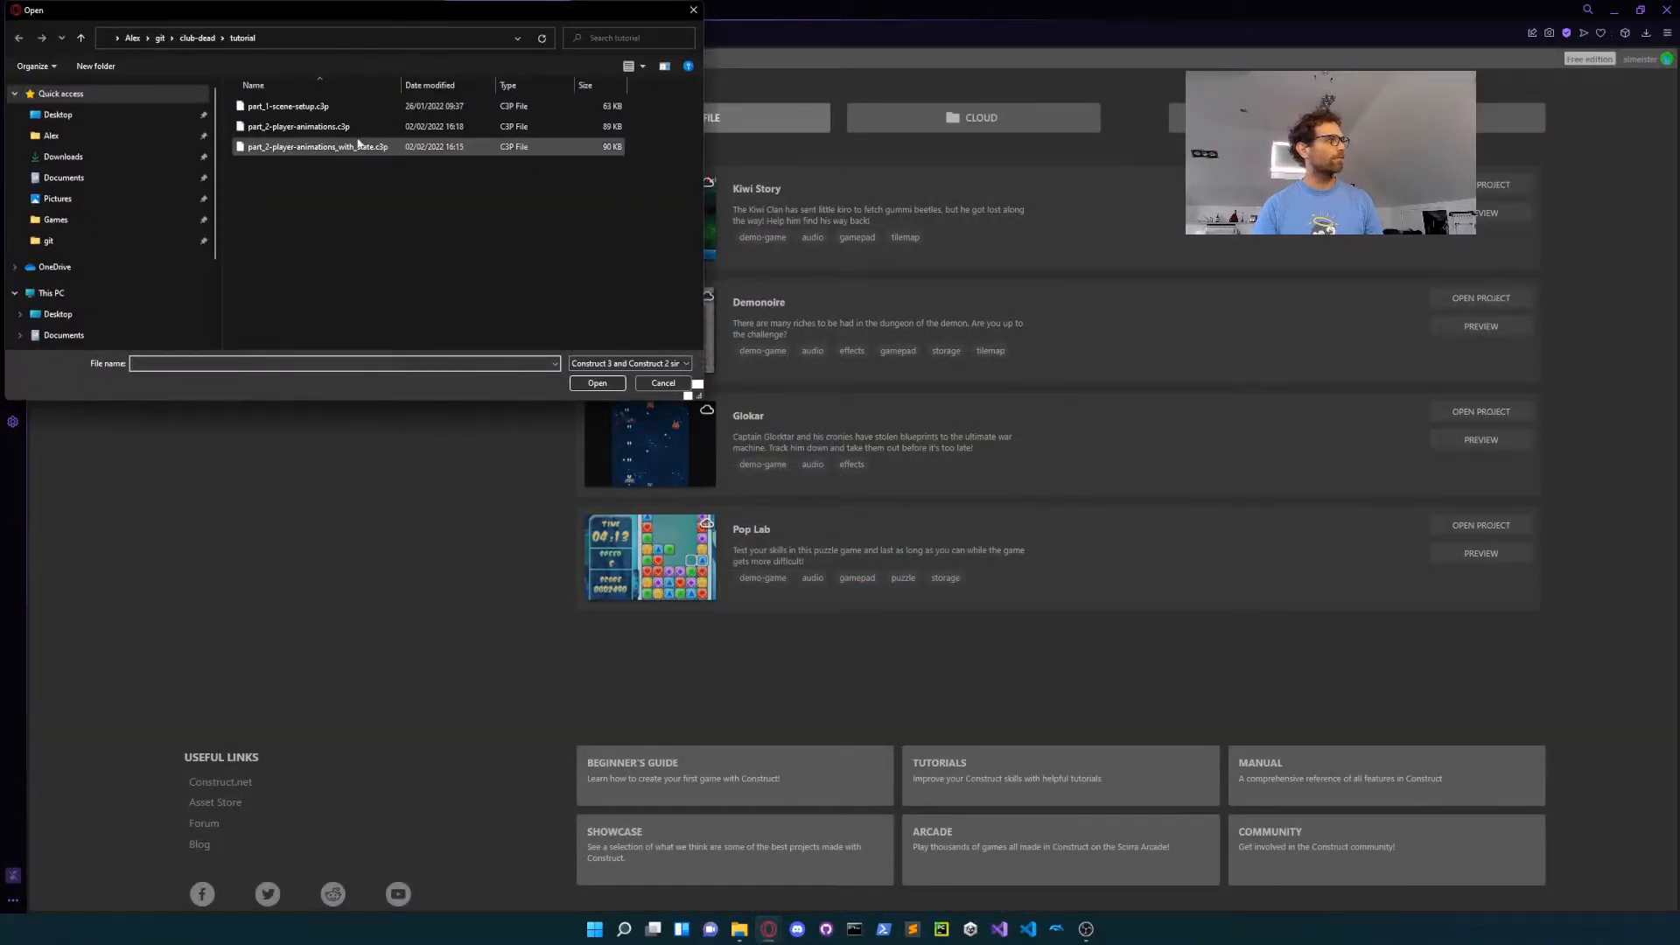
pyautogui.doubleClick(315, 106)
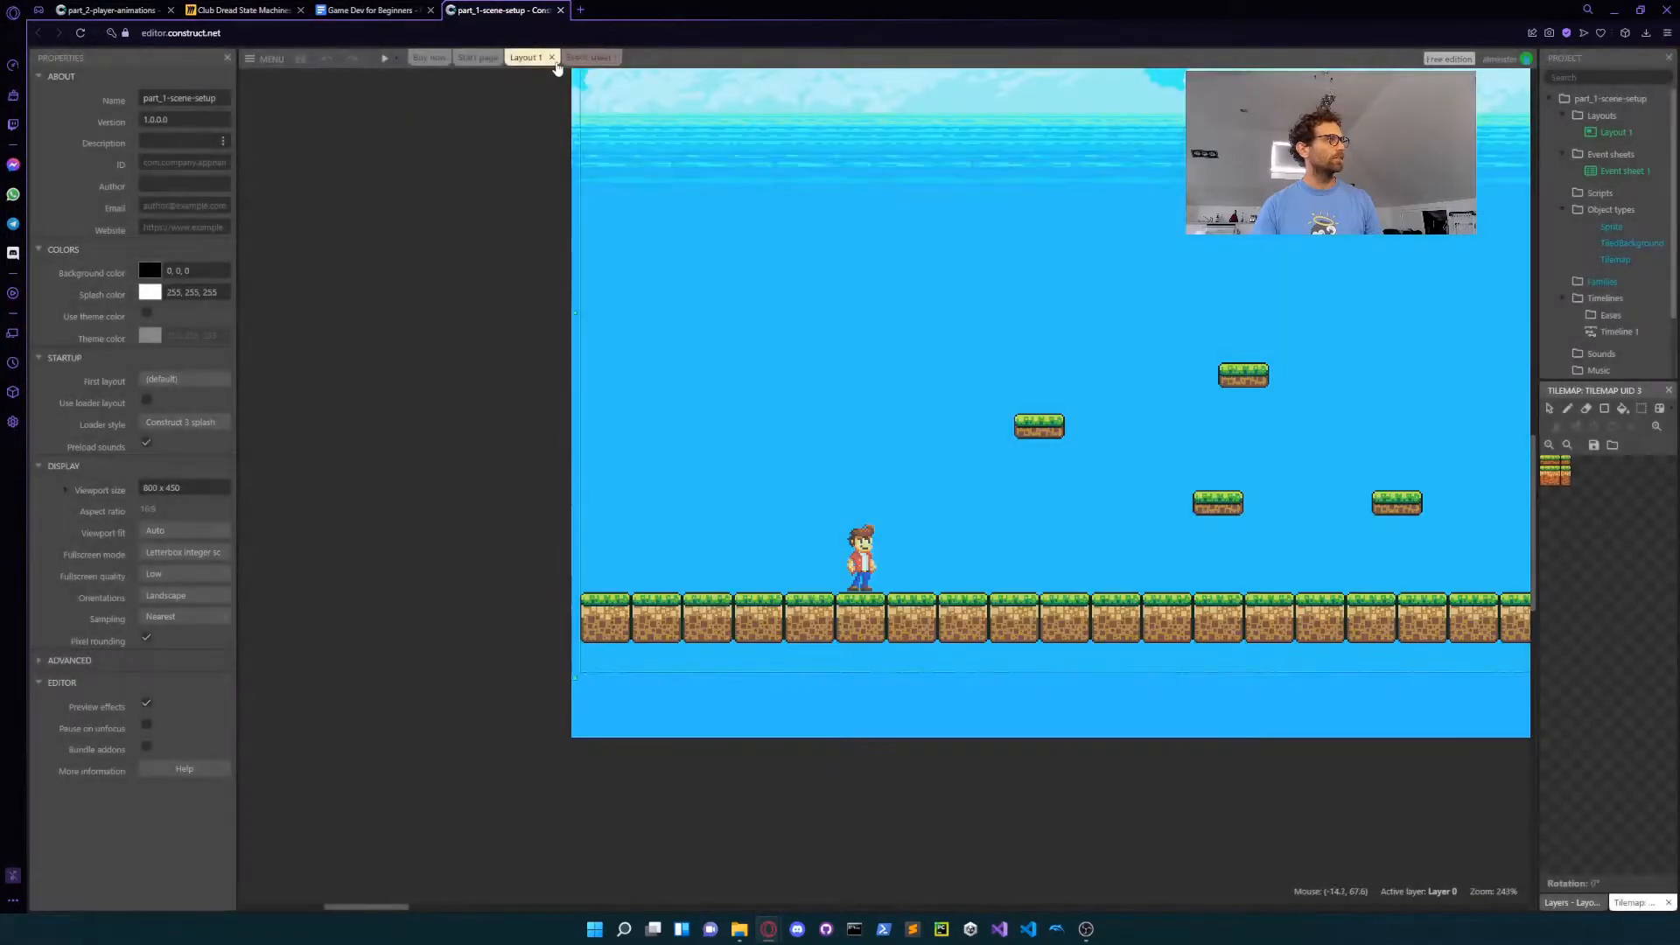
pyautogui.moveTo(469, 20); pyautogui.dragTo(245, 13)
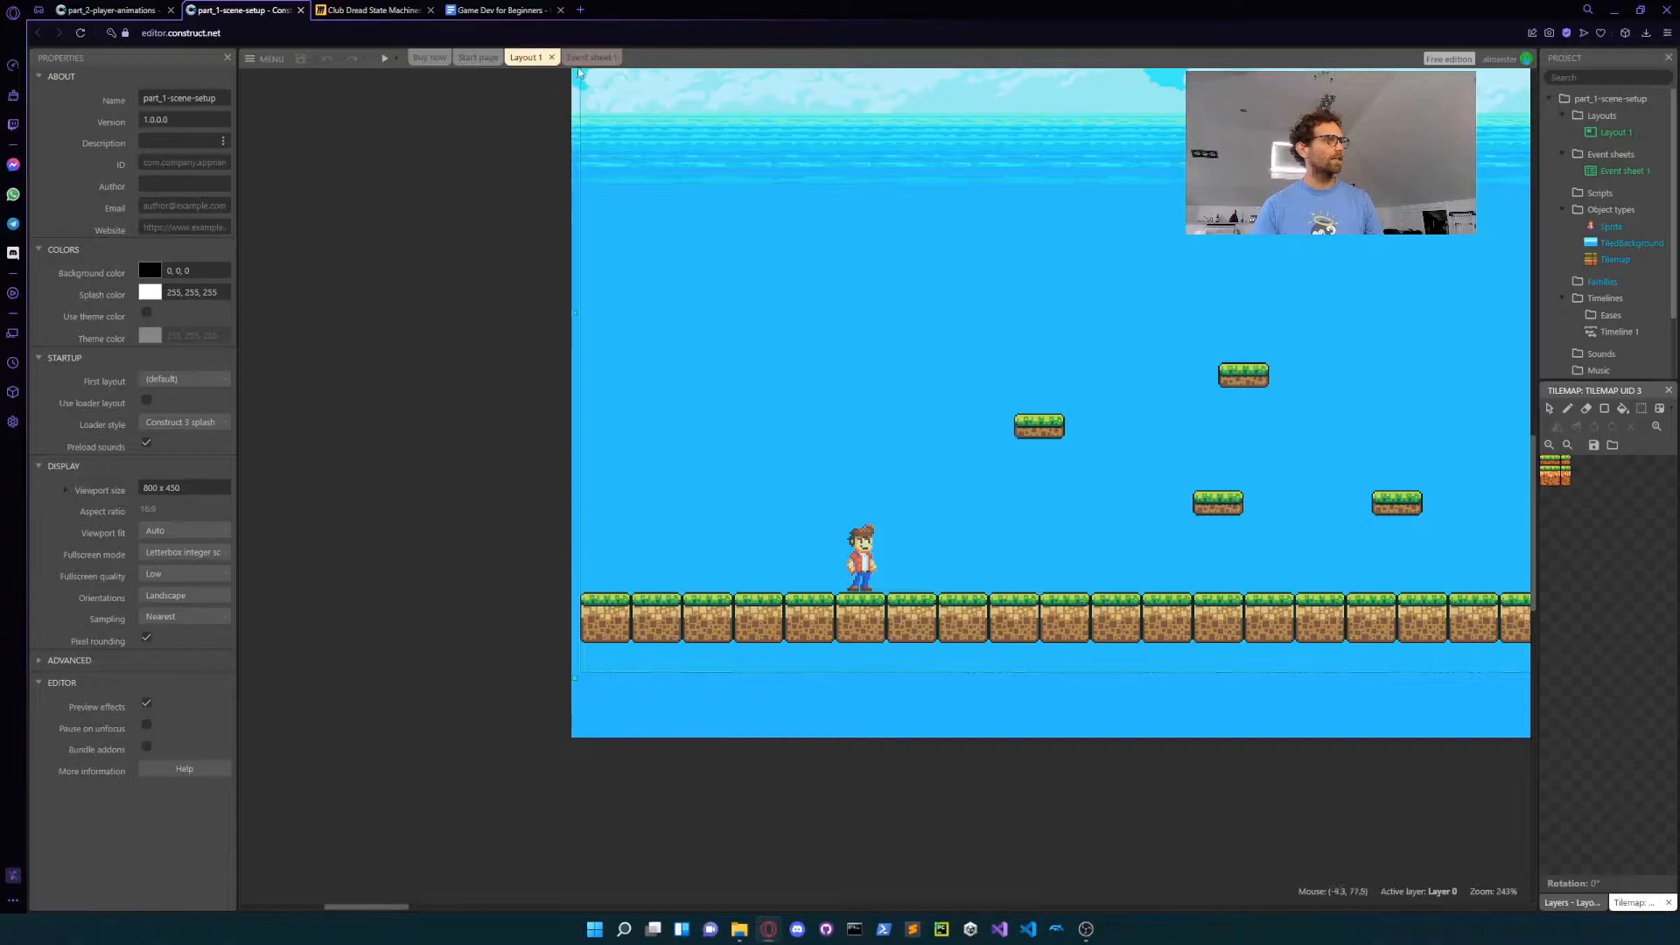
# Step: Preview Layout 1 of the part_1-scene-setup project maximized and playtest the unanimated character's movement and jumps, closing the preview when finished
pyautogui.click(589, 57)
pyautogui.click(524, 58)
pyautogui.click(385, 58)
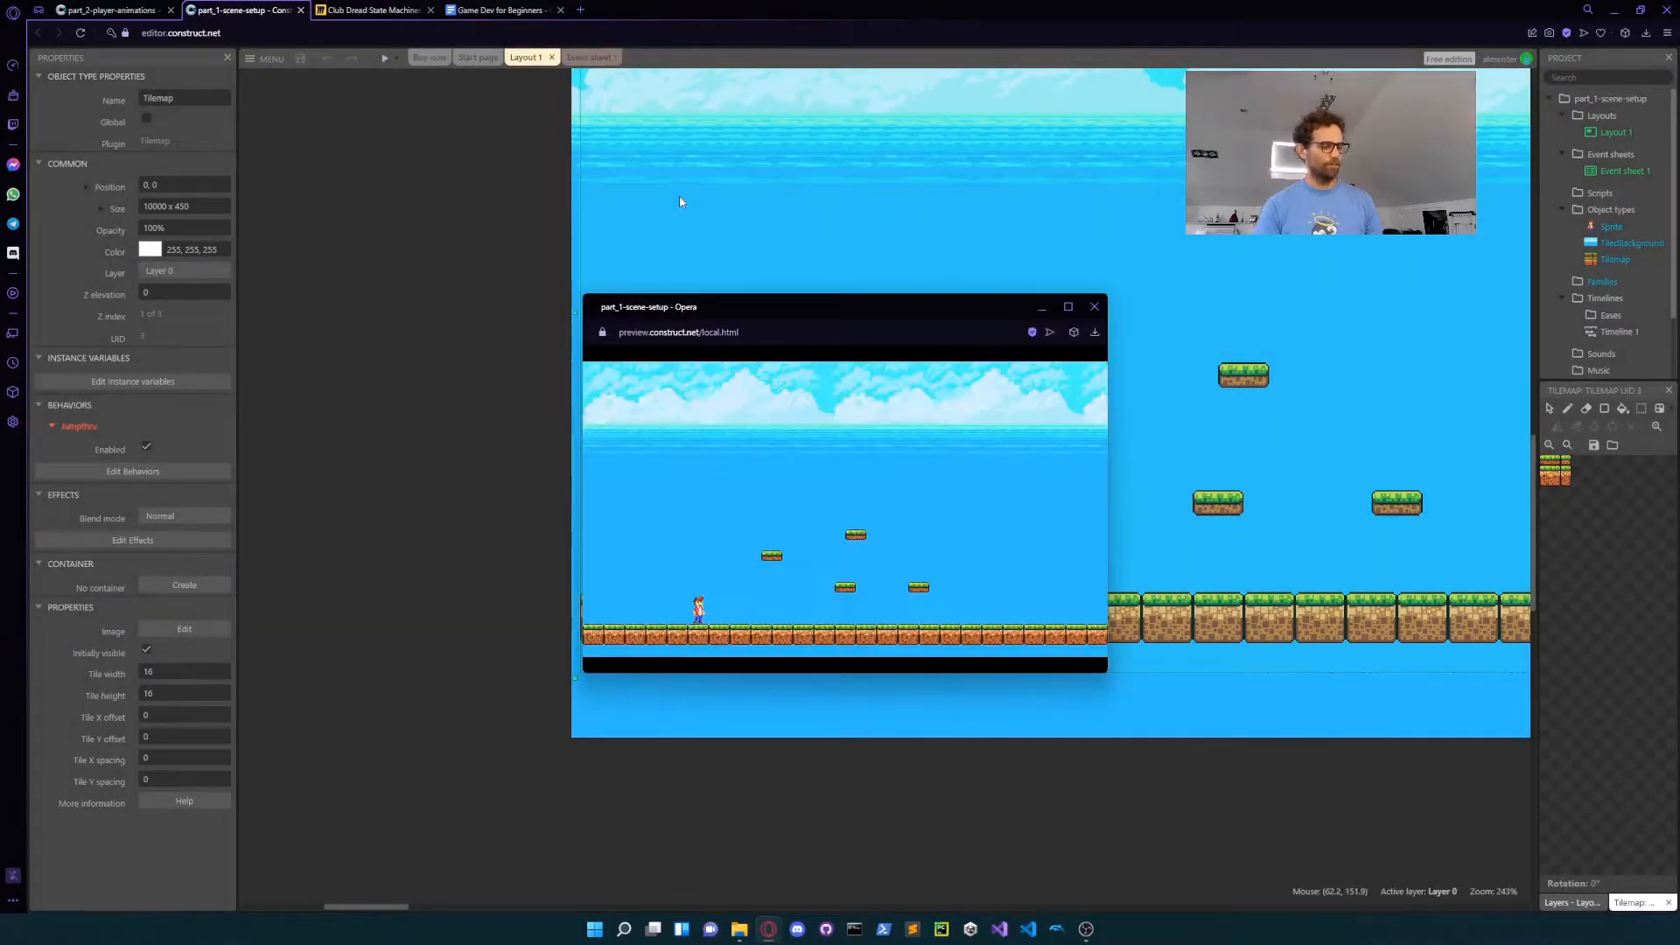
pyautogui.press('super+Up')
pyautogui.press('Right')
pyautogui.press('Up')
pyautogui.press('Right')
pyautogui.press('Up')
pyautogui.press('Right')
pyautogui.press('Up')
pyautogui.press('Left')
pyautogui.press('Right')
pyautogui.press('Up')
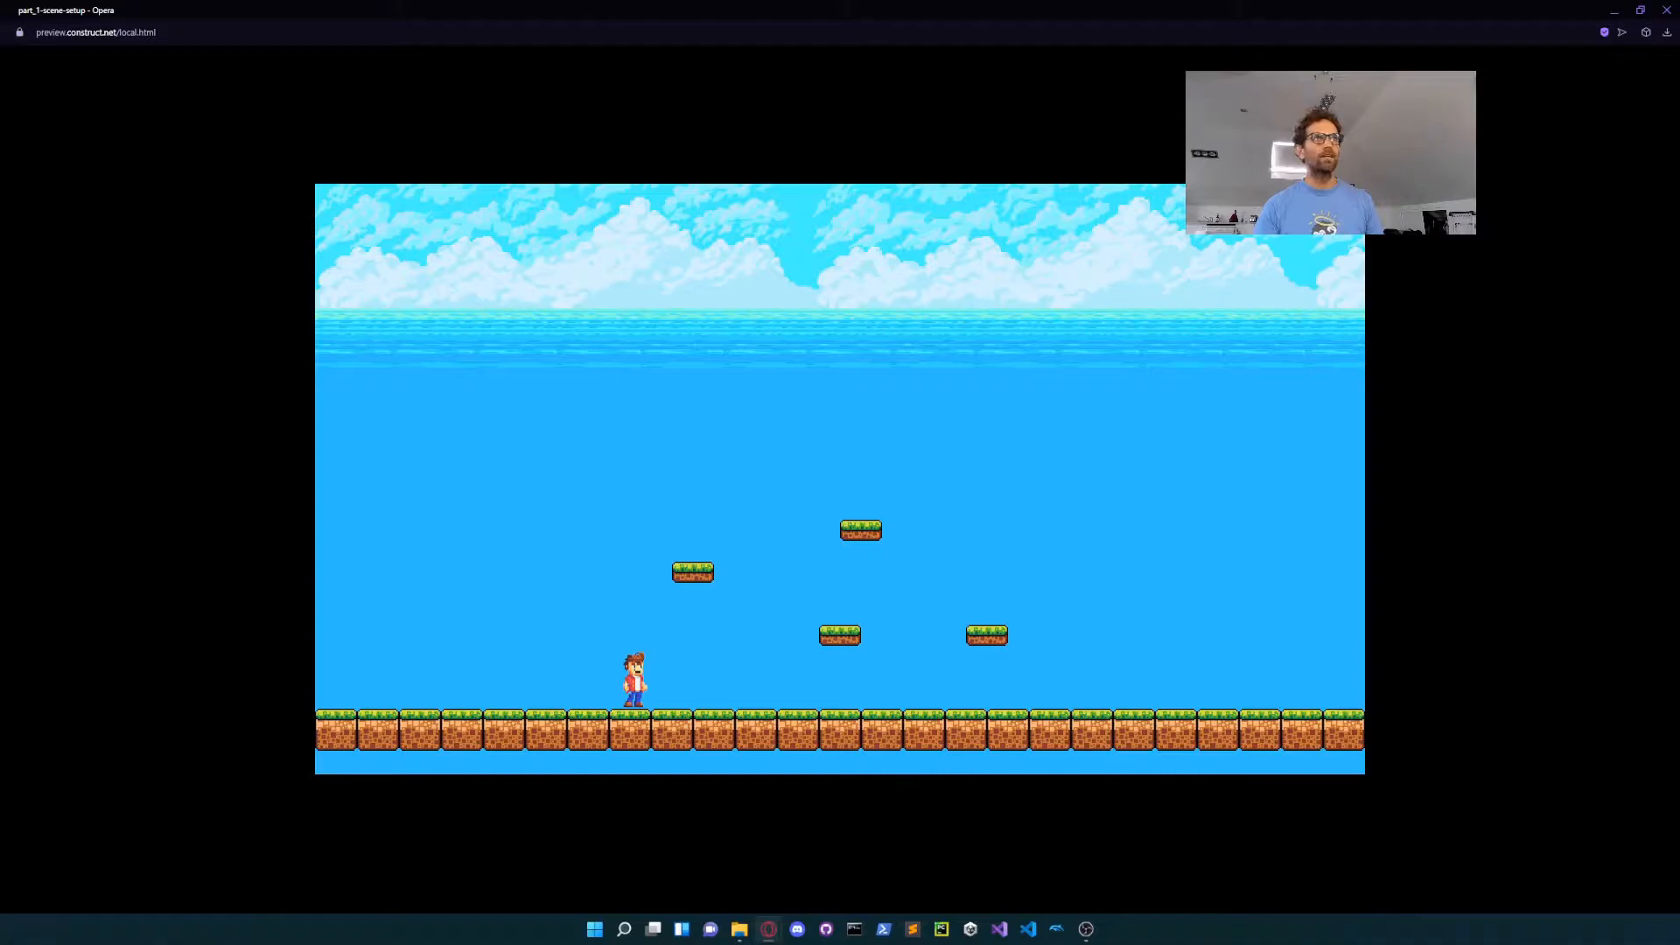
pyautogui.click(1667, 11)
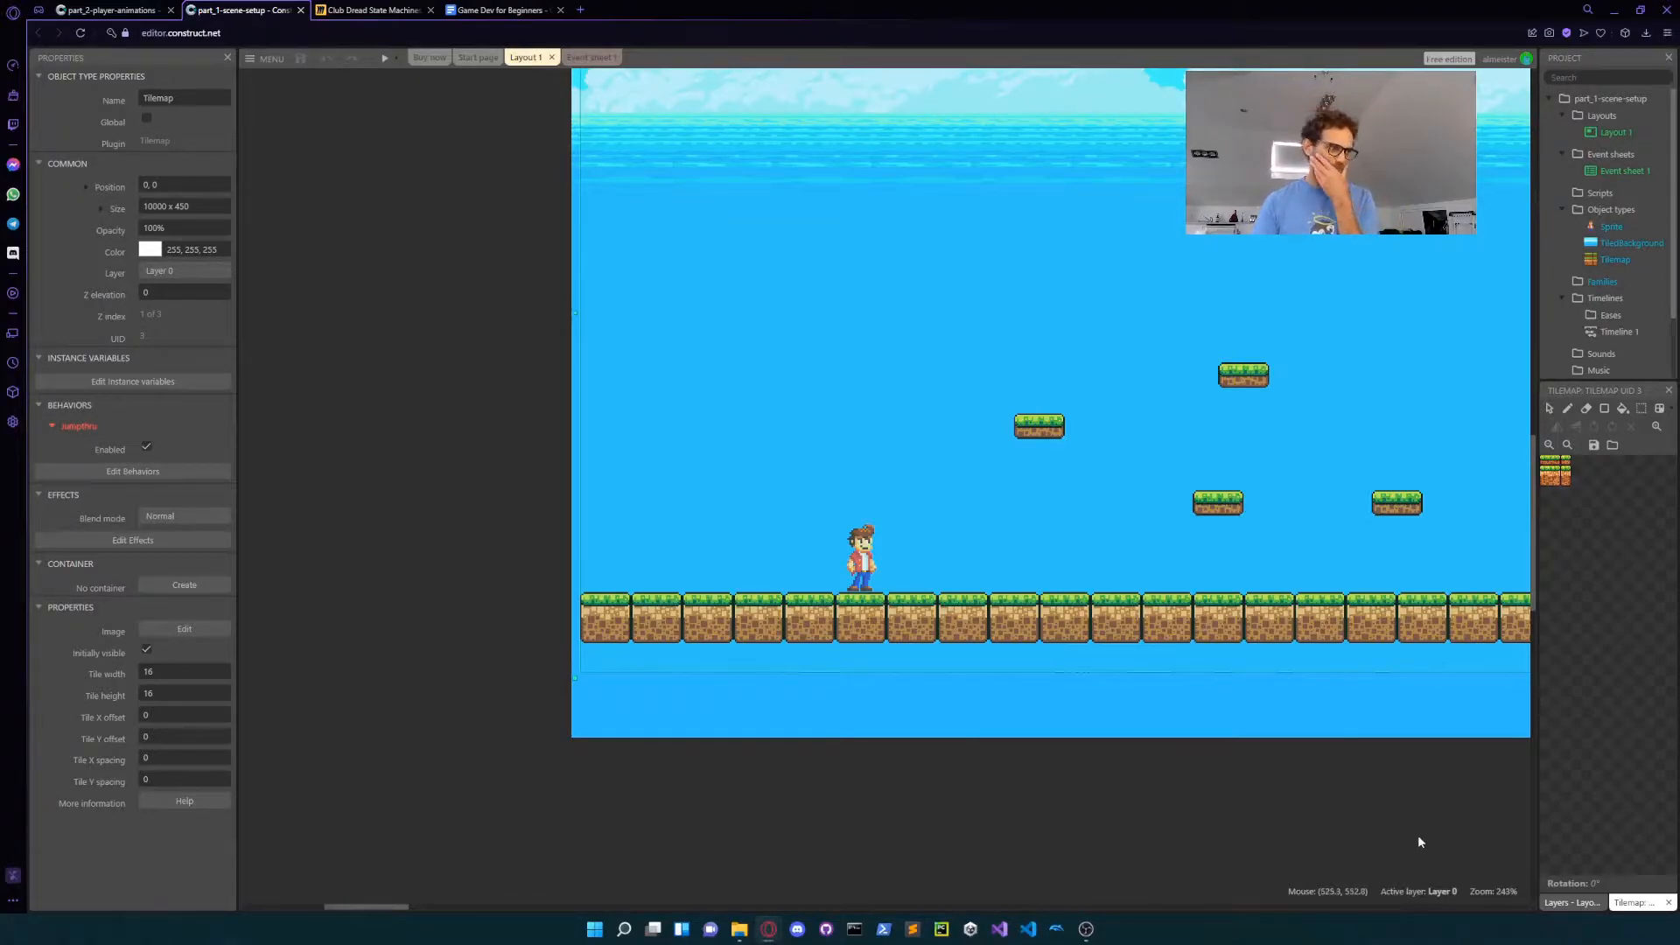
# Step: Open the character sprite in the Animations Editor and start loading dude-idle.png as an animation, imported from a sprite strip
pyautogui.doubleClick(856, 555)
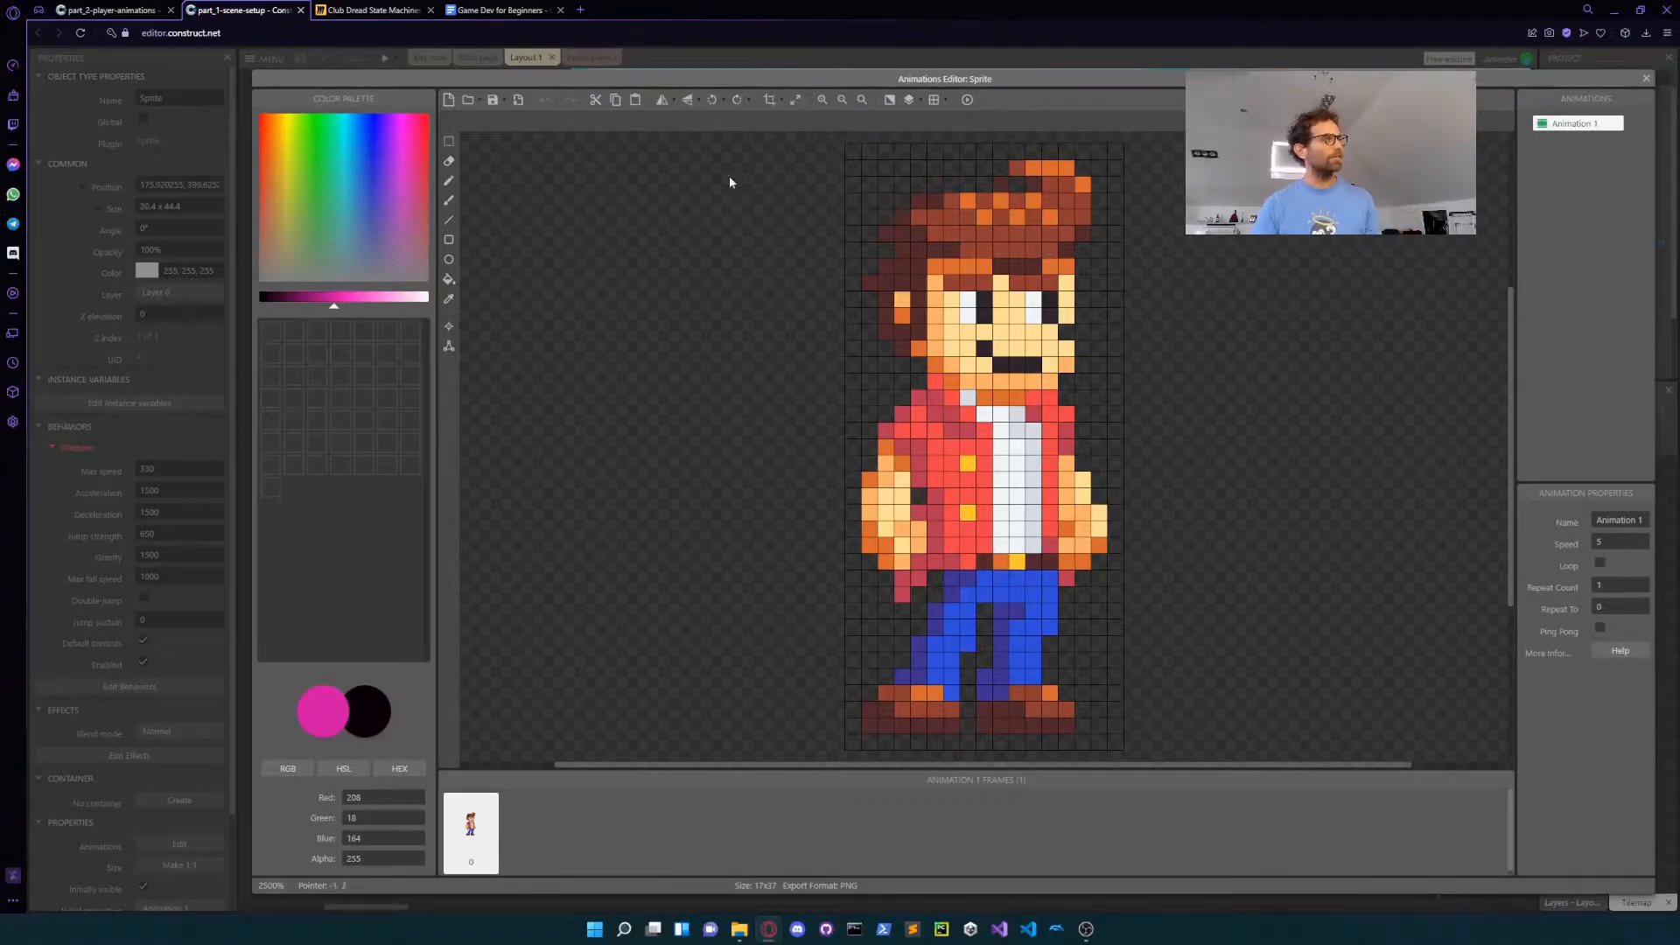
pyautogui.click(1646, 78)
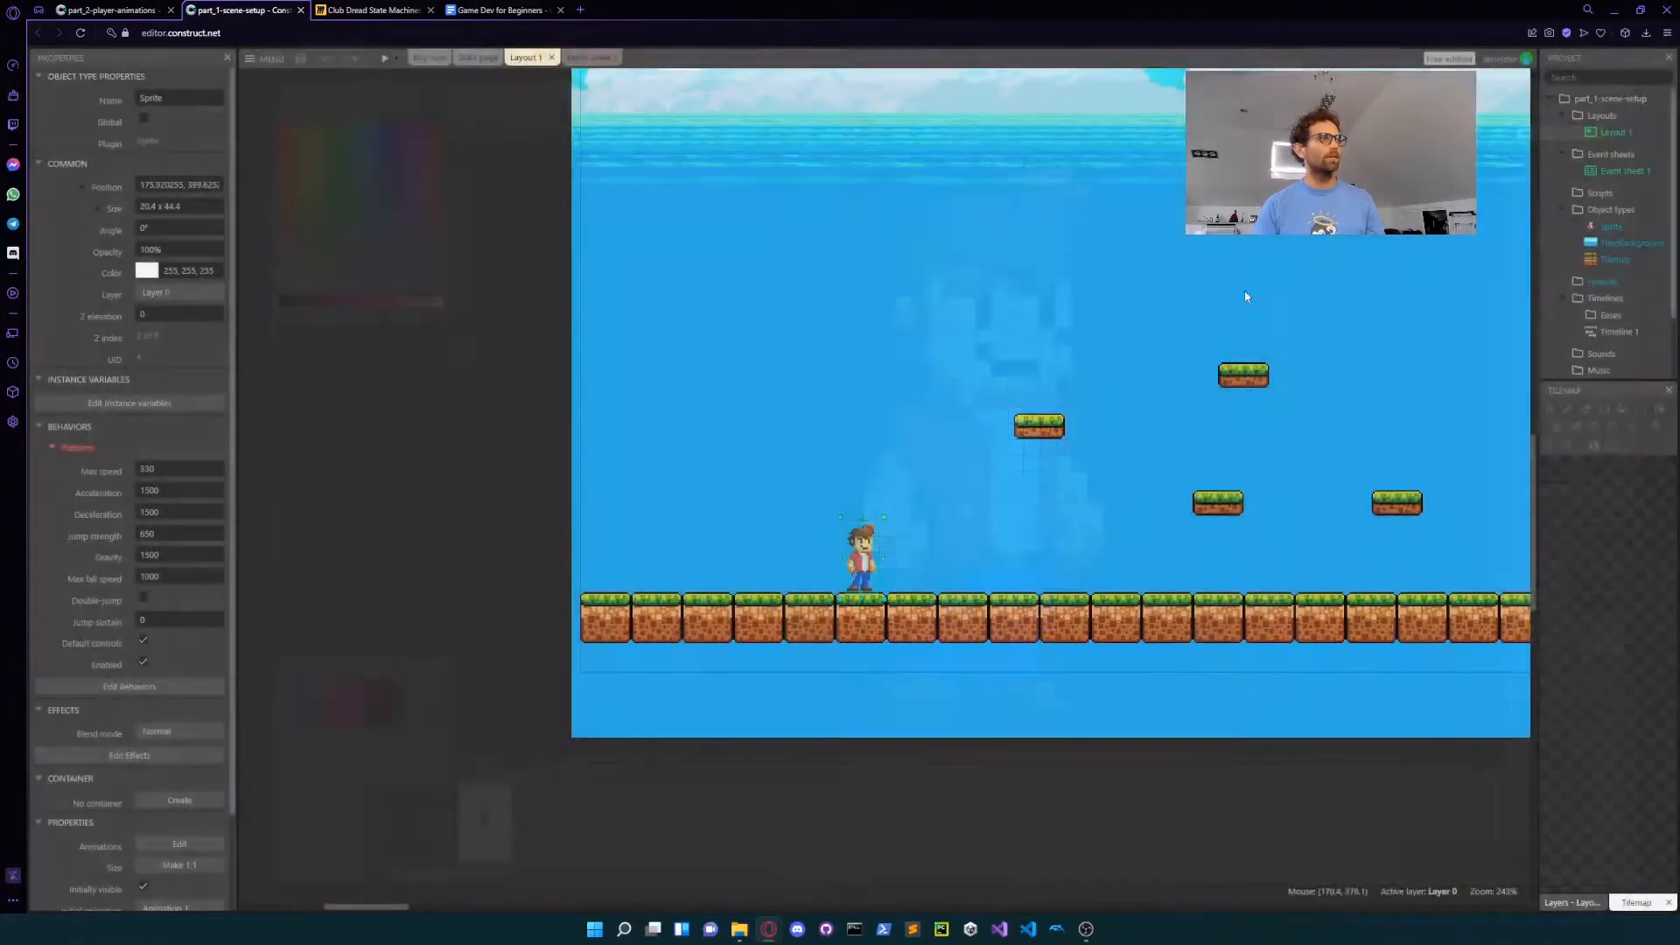
pyautogui.doubleClick(847, 571)
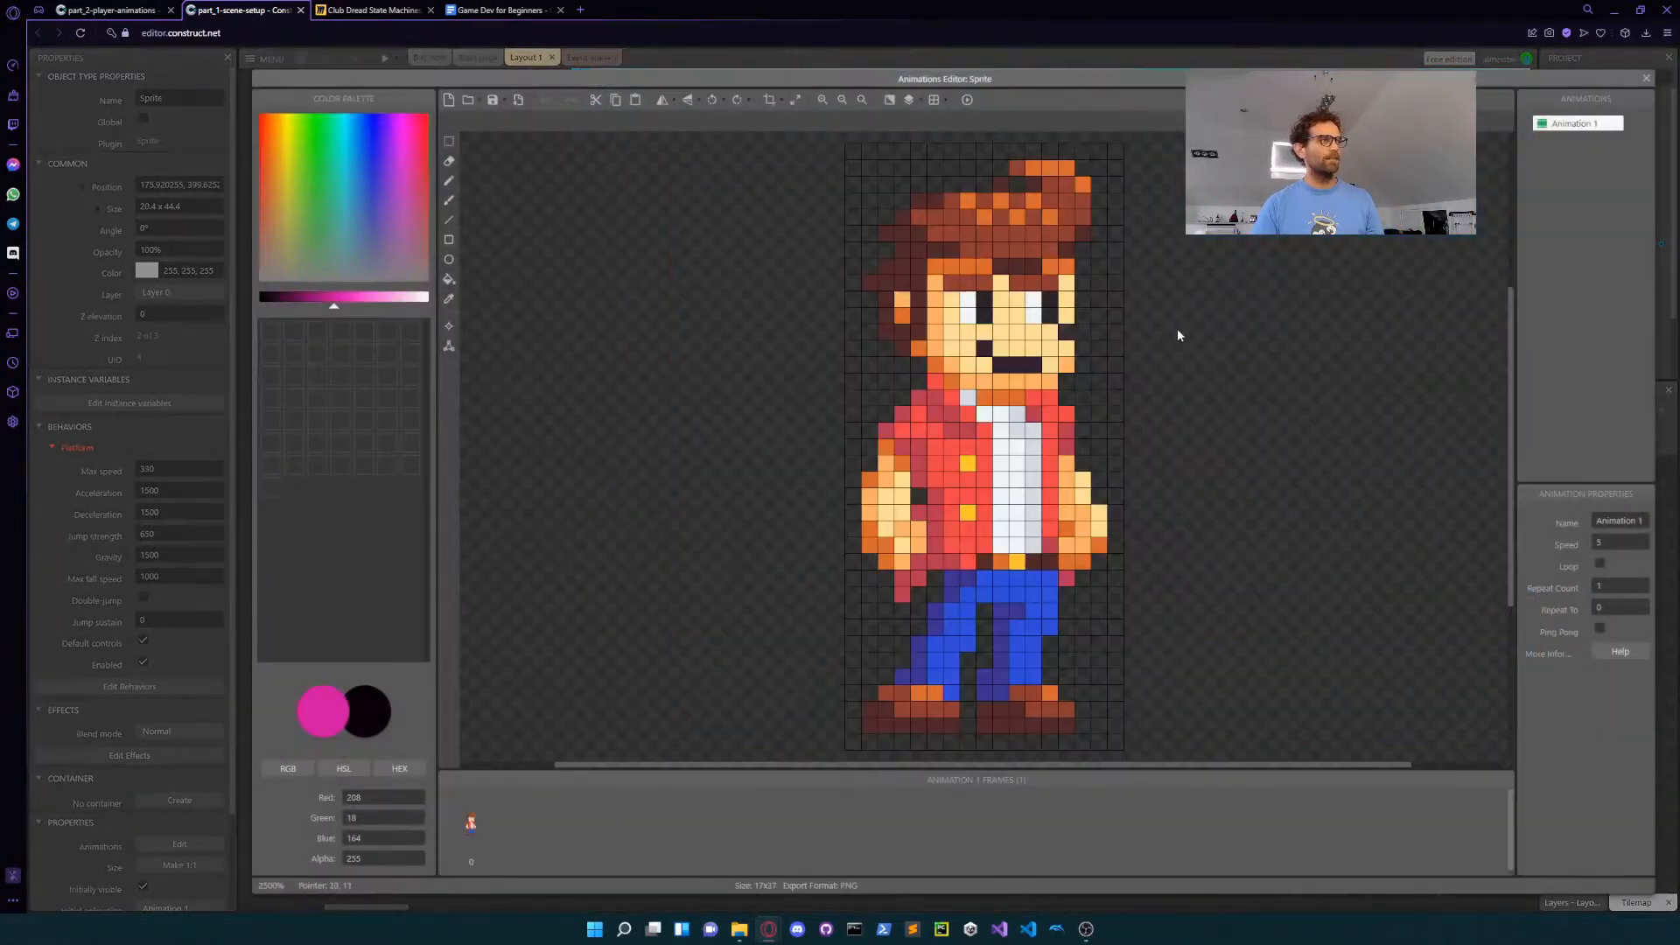
pyautogui.click(473, 100)
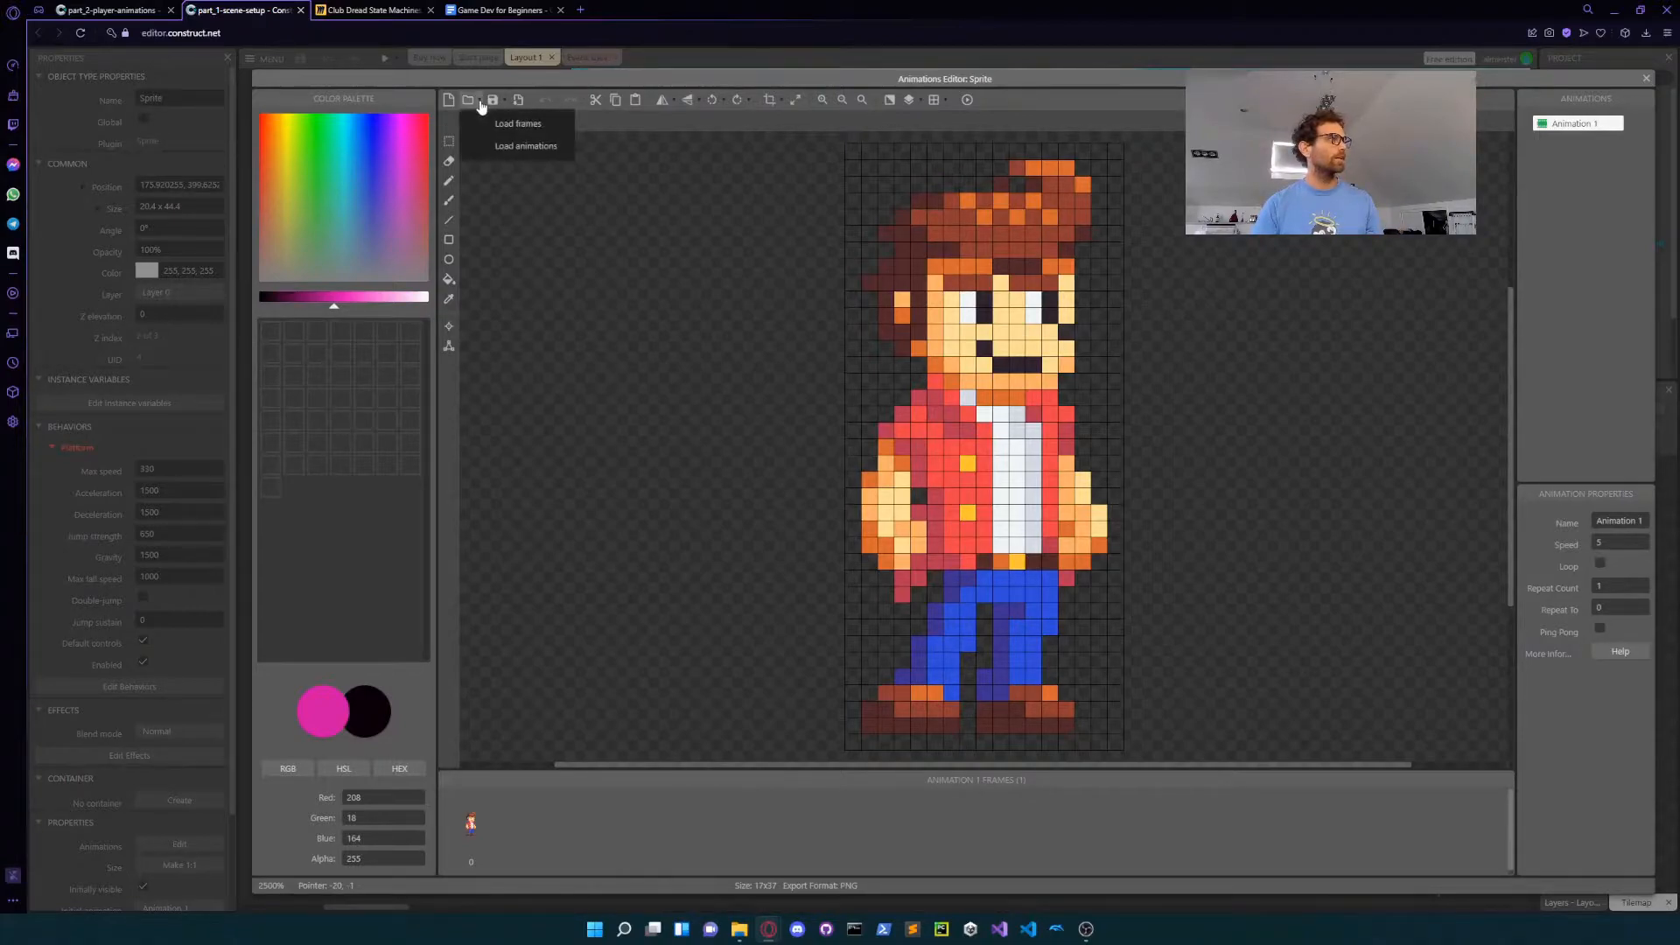
pyautogui.click(530, 149)
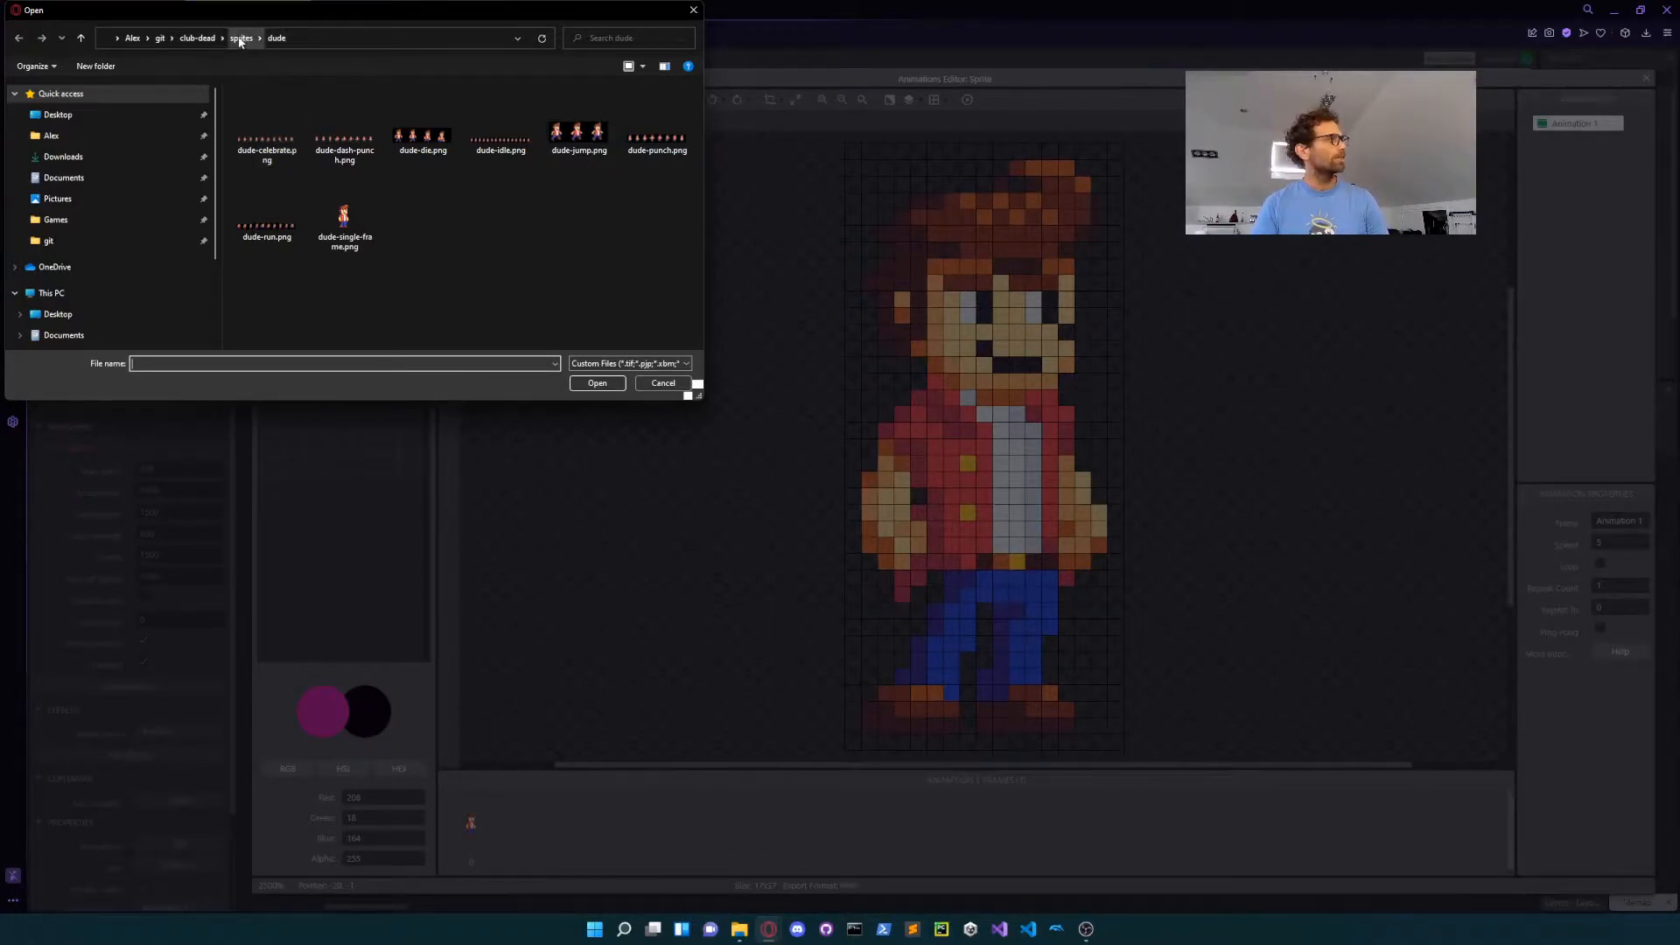
pyautogui.click(492, 147)
pyautogui.click(614, 383)
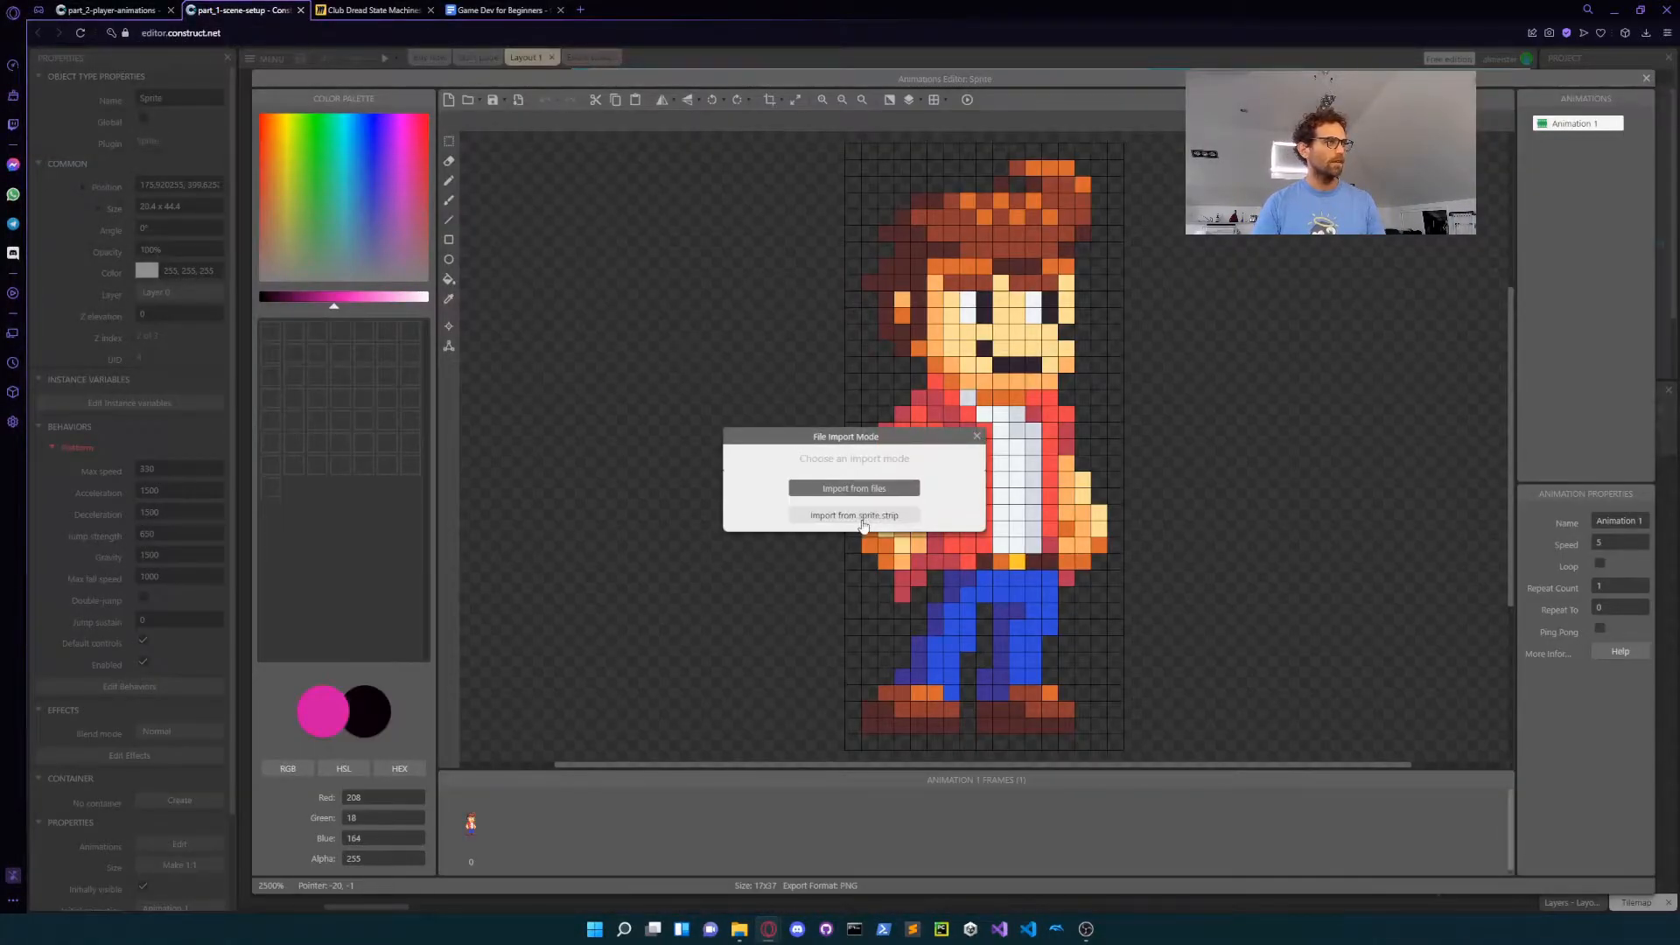
pyautogui.click(862, 518)
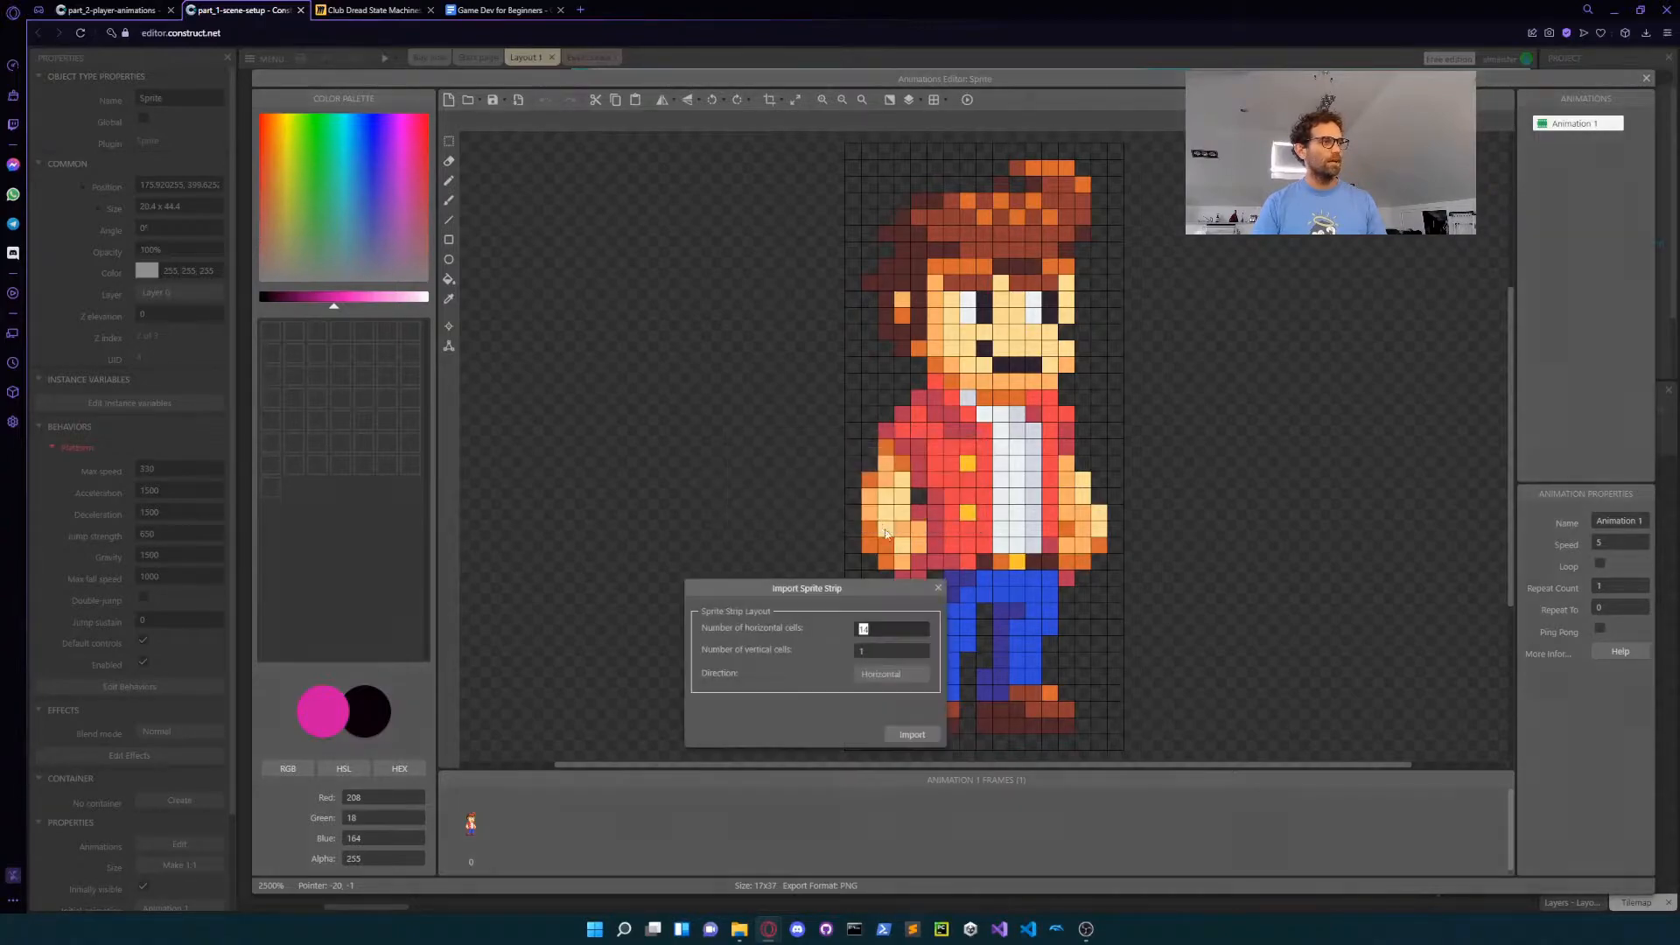
# Step: Open dude-idle.png from the git/club-dead/sprites/dude folder in the image viewer to check the strip's frames
pyautogui.moveTo(742, 940)
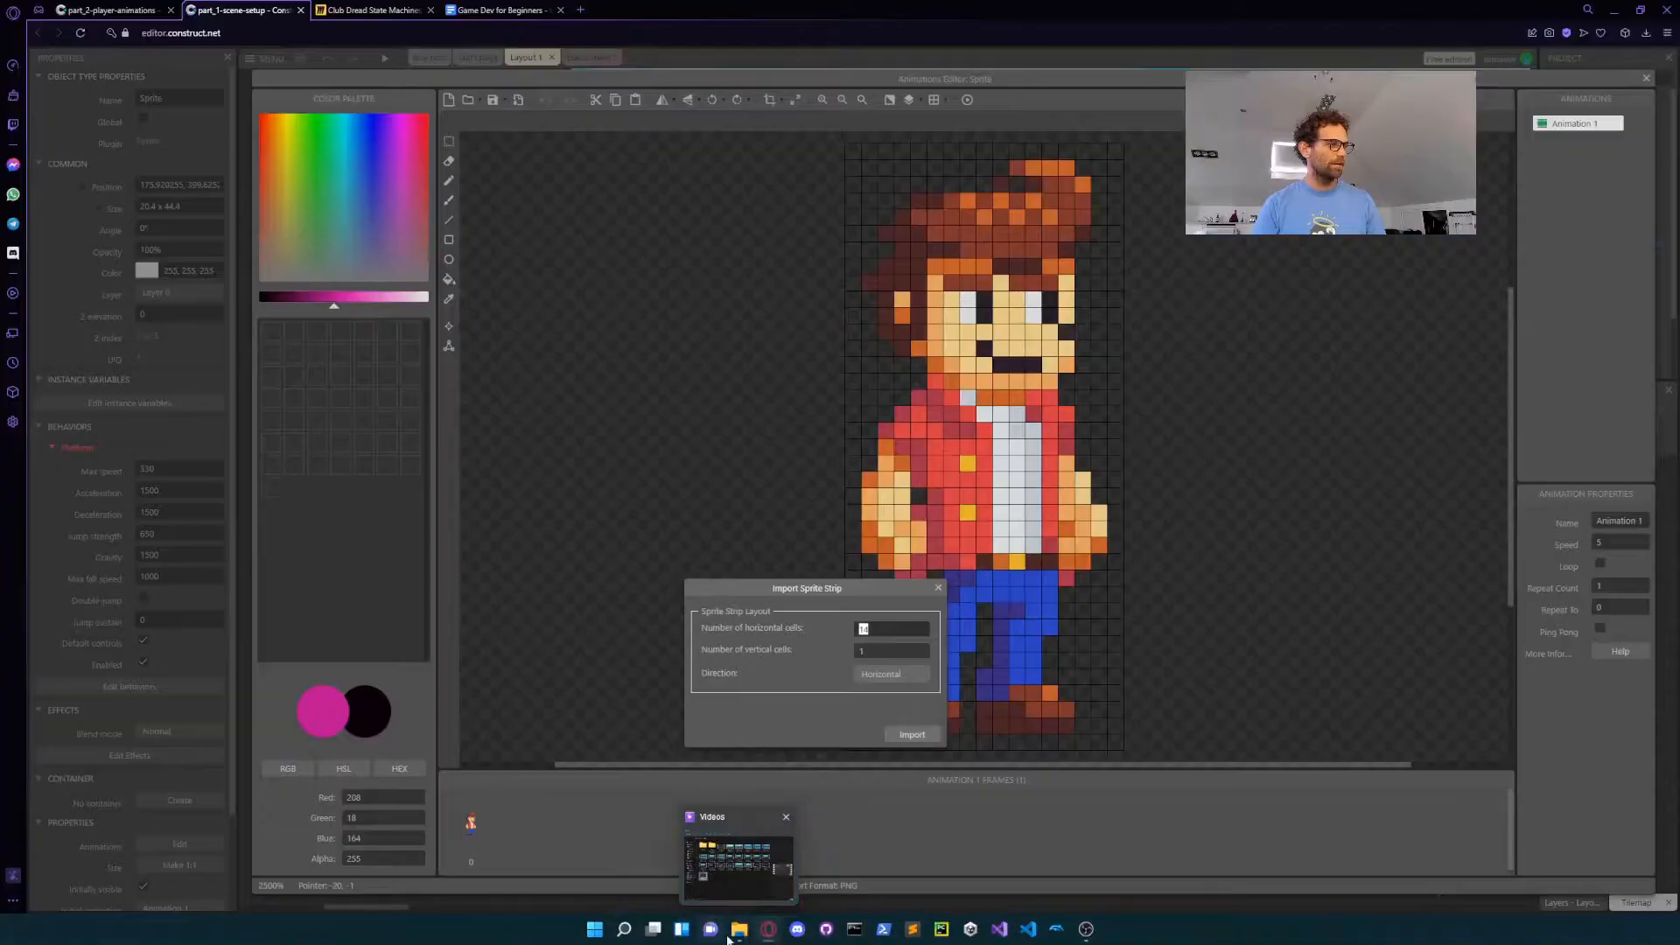
pyautogui.rightClick(739, 930)
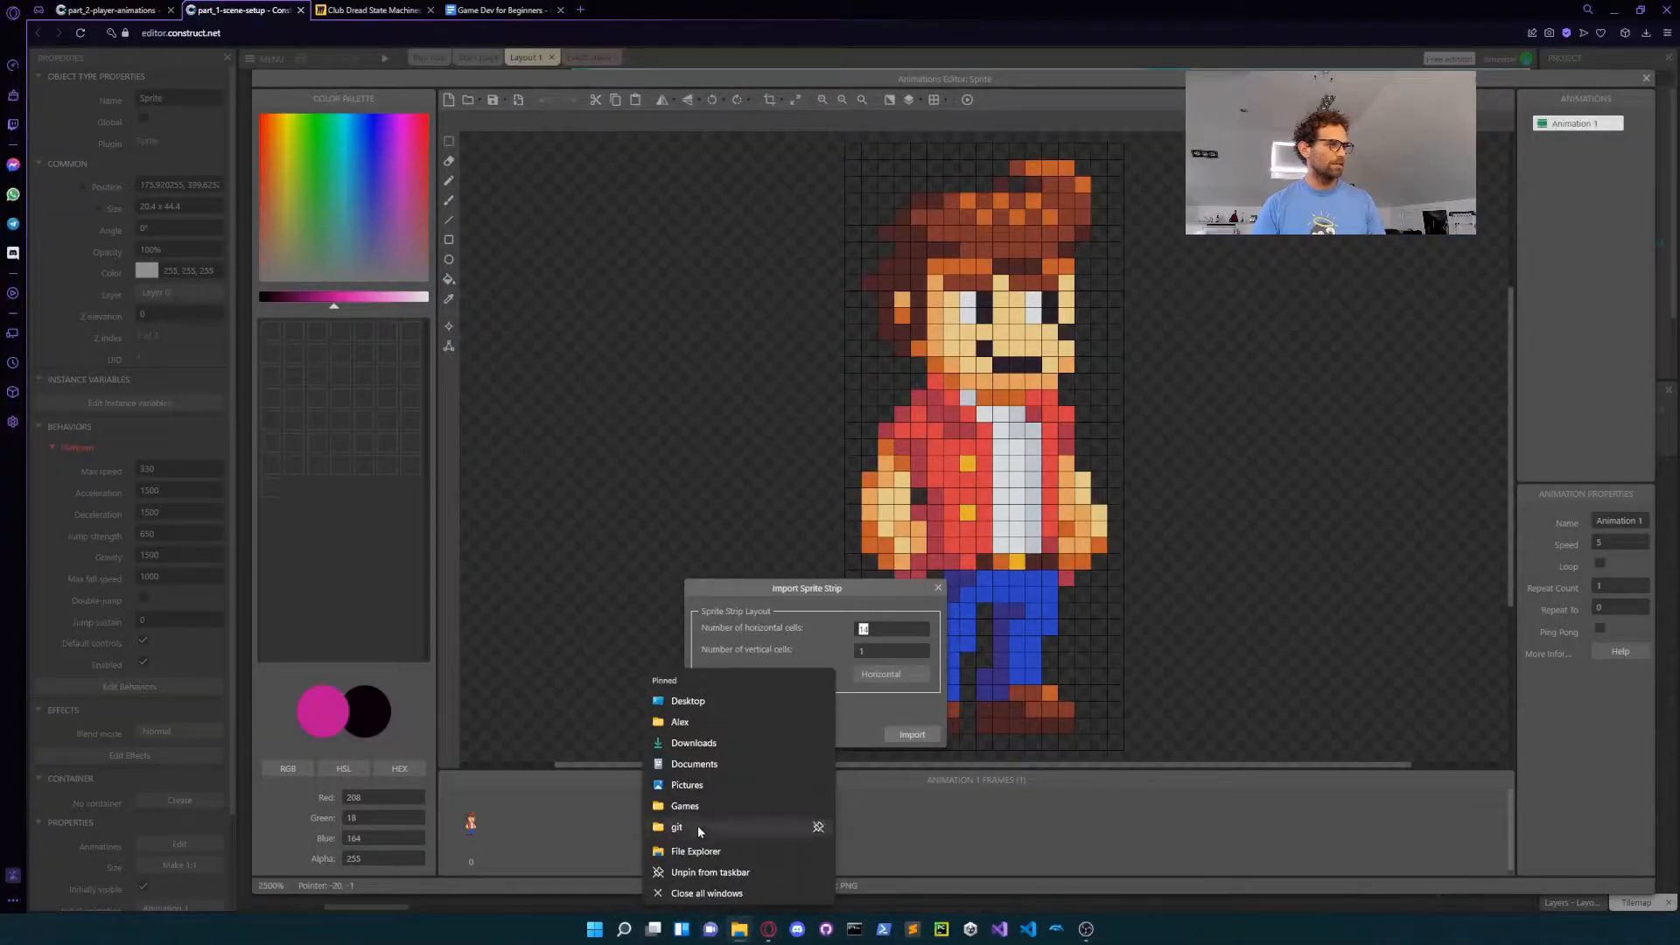
pyautogui.click(698, 827)
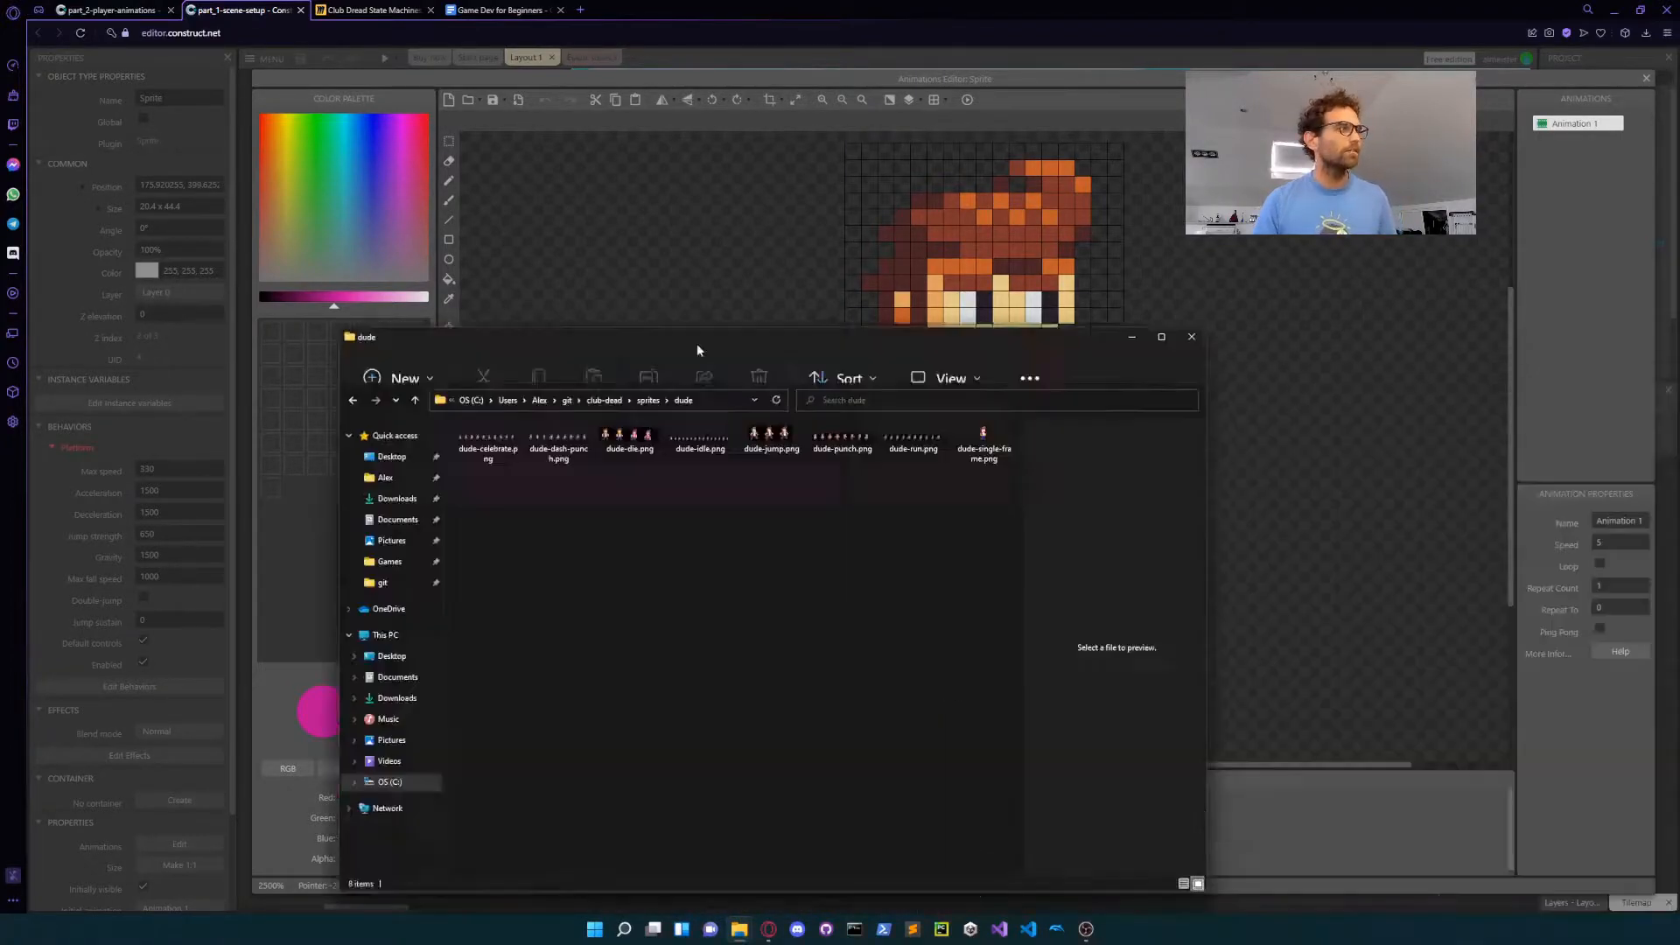
pyautogui.moveTo(697, 343); pyautogui.dragTo(814, 188)
pyautogui.doubleClick(791, 280)
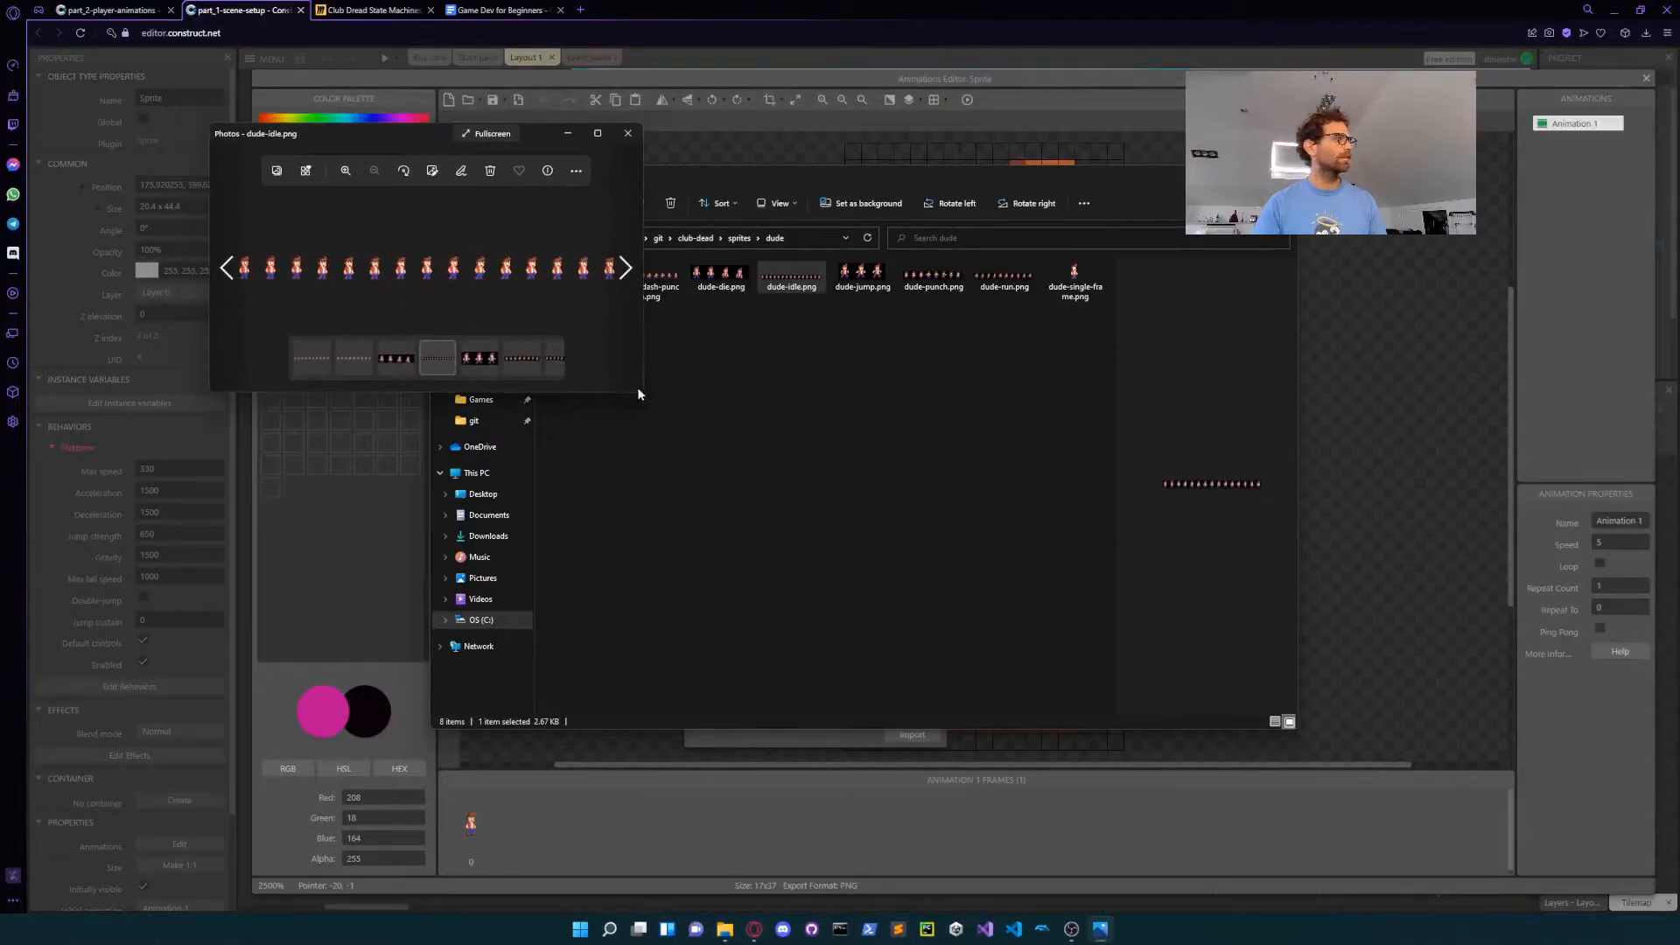
# Step: Close the enlarged dude-idle.png preview and the file browser, and import the sprite strip with 15 horizontal cells and 1 vertical cell
pyautogui.moveTo(639, 392); pyautogui.dragTo(1329, 632)
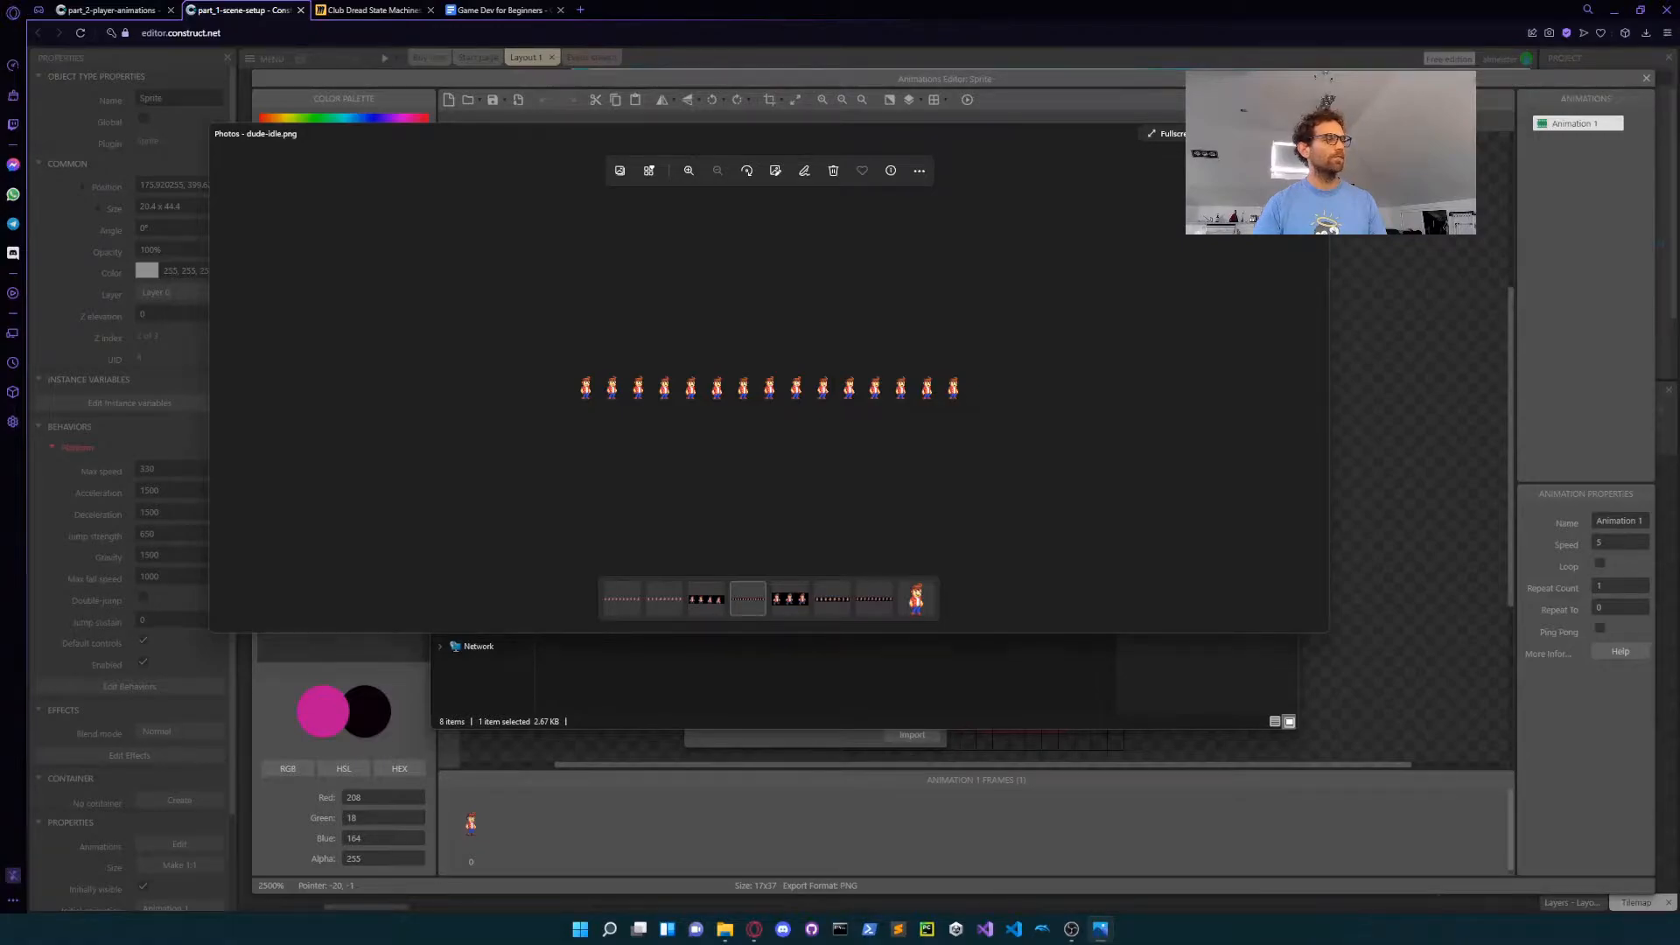
pyautogui.click(1310, 134)
pyautogui.click(1197, 175)
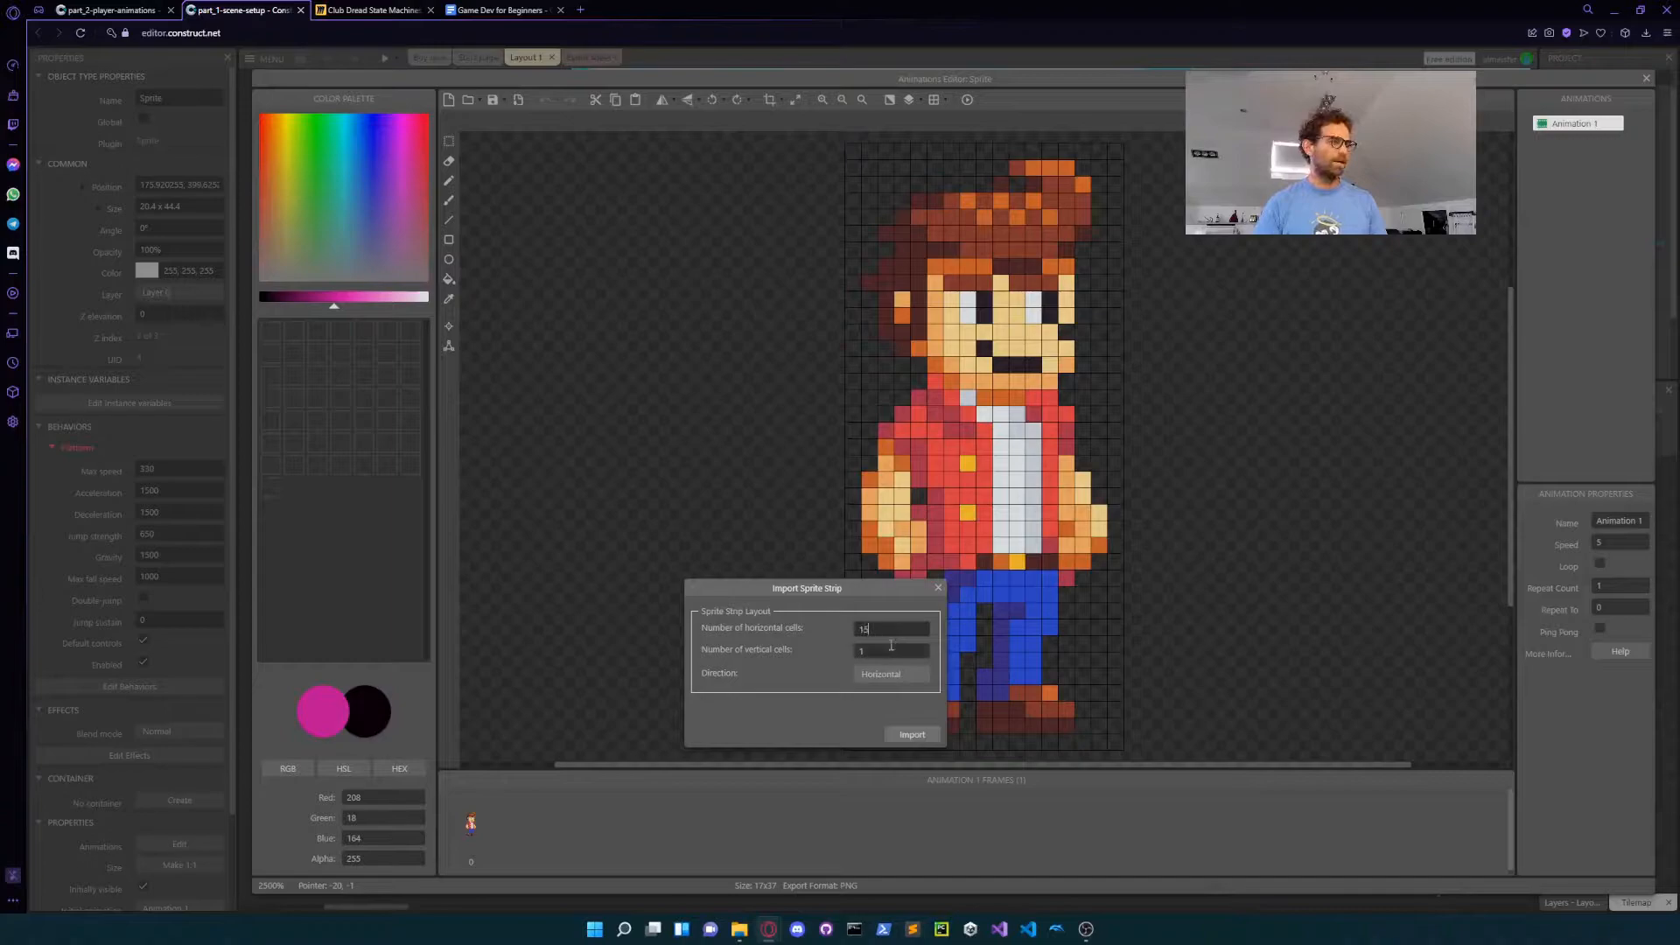
pyautogui.click(908, 733)
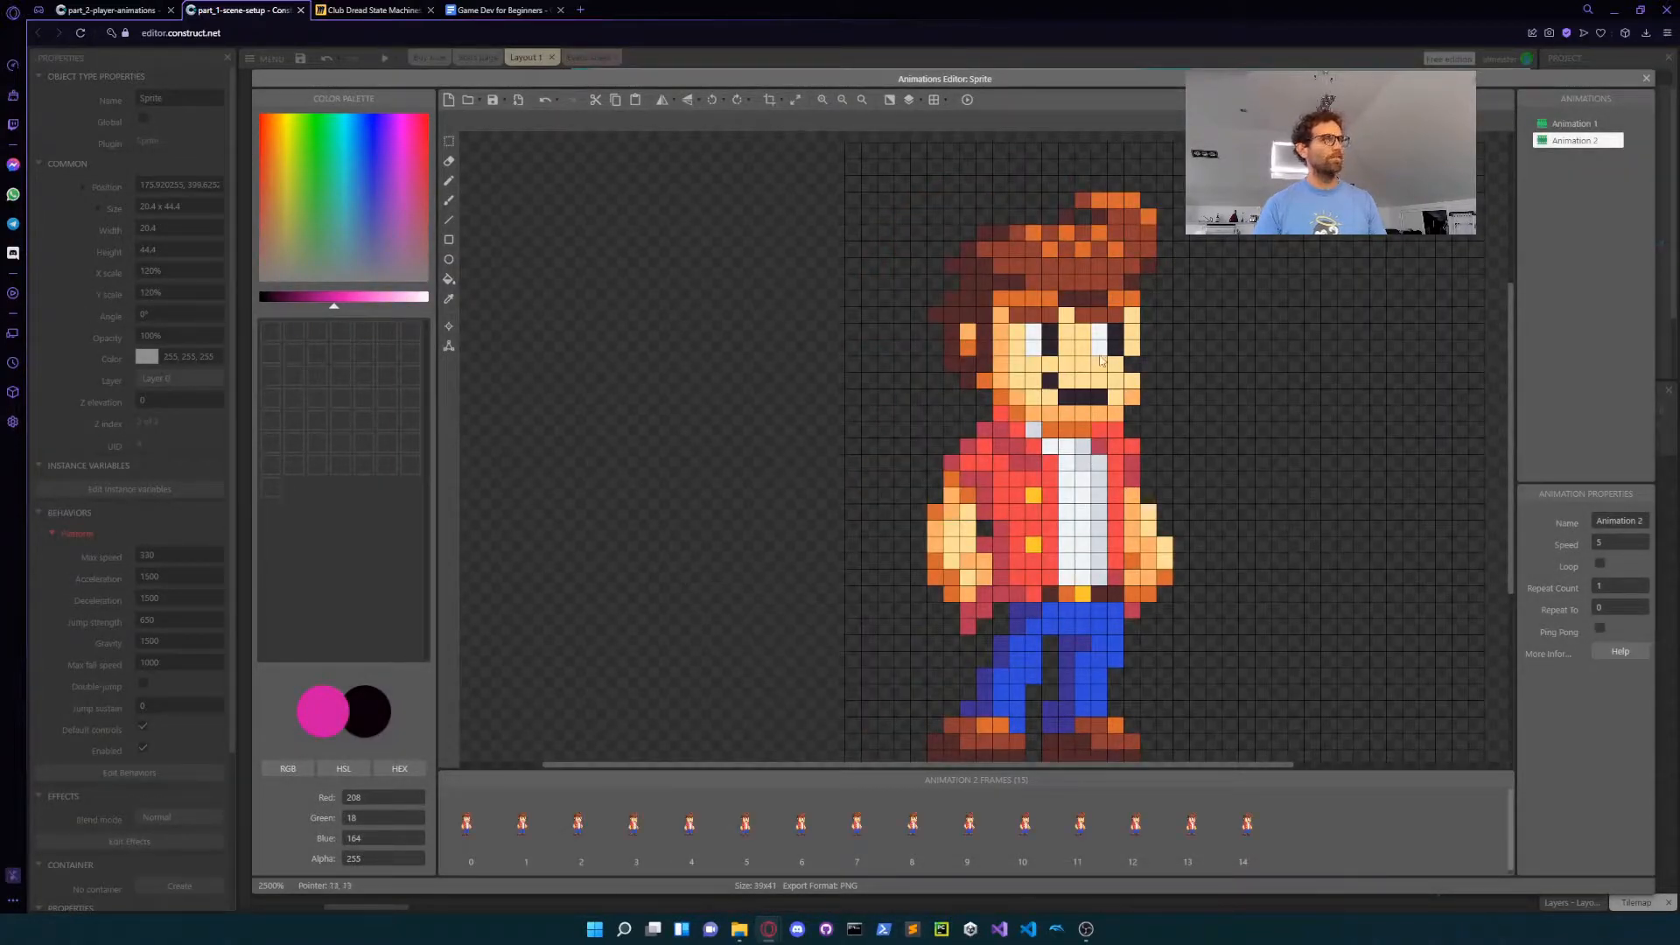
# Step: Rename the newly imported animation to Idle
pyautogui.click(1581, 145)
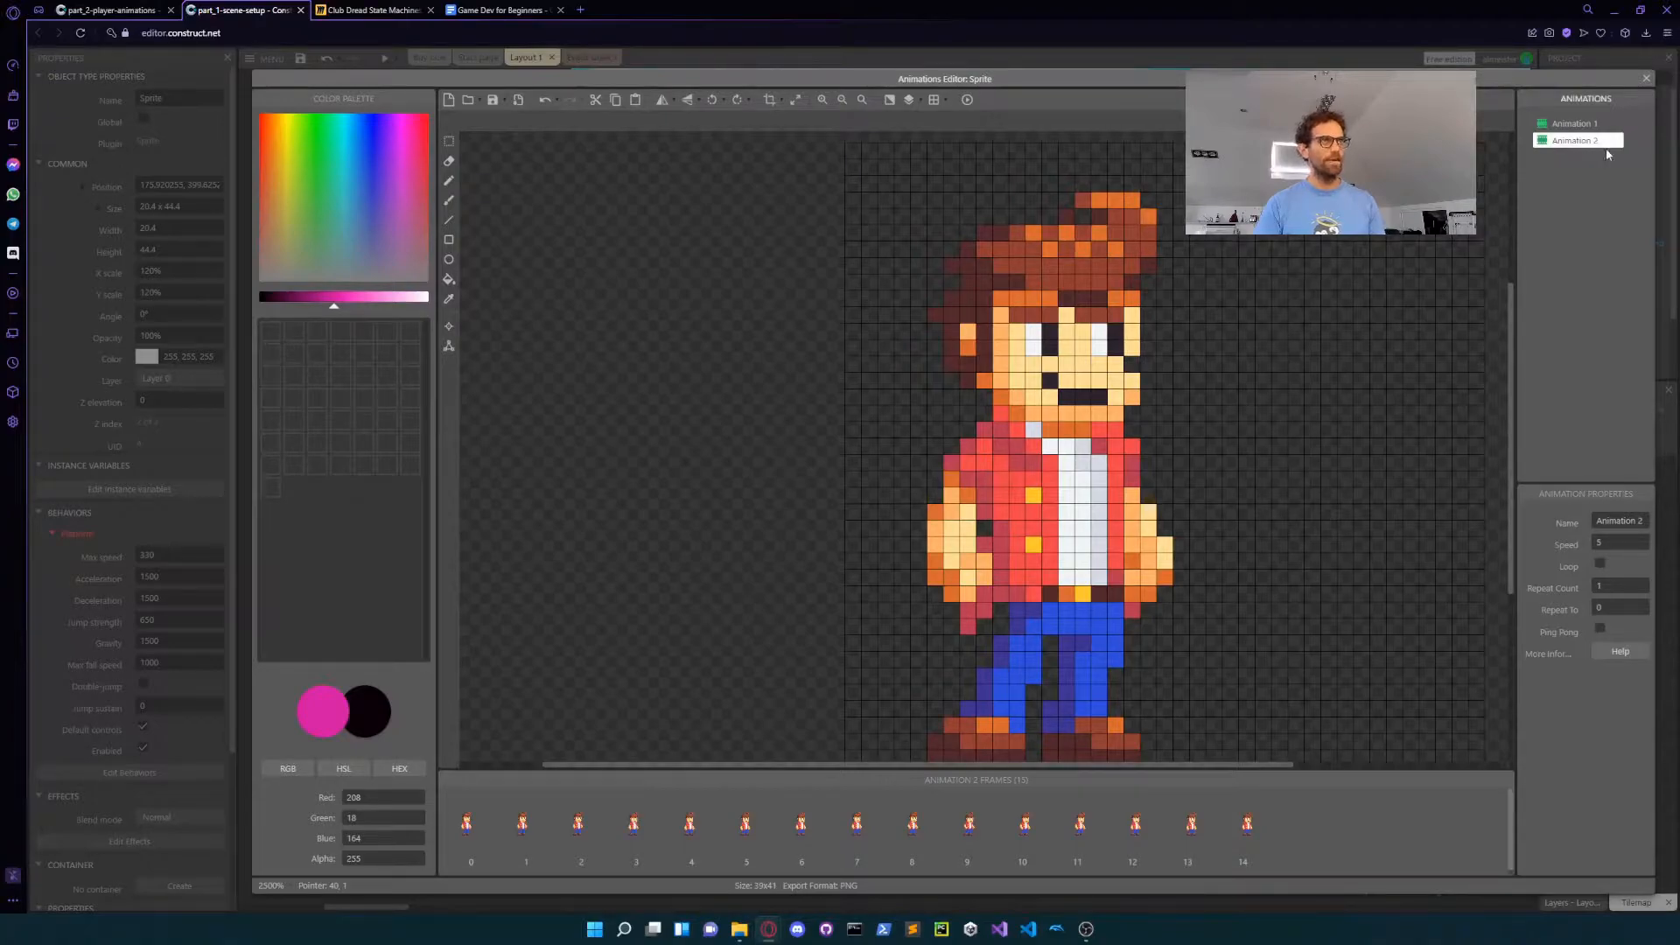
pyautogui.write('idle')
pyautogui.press('Return')
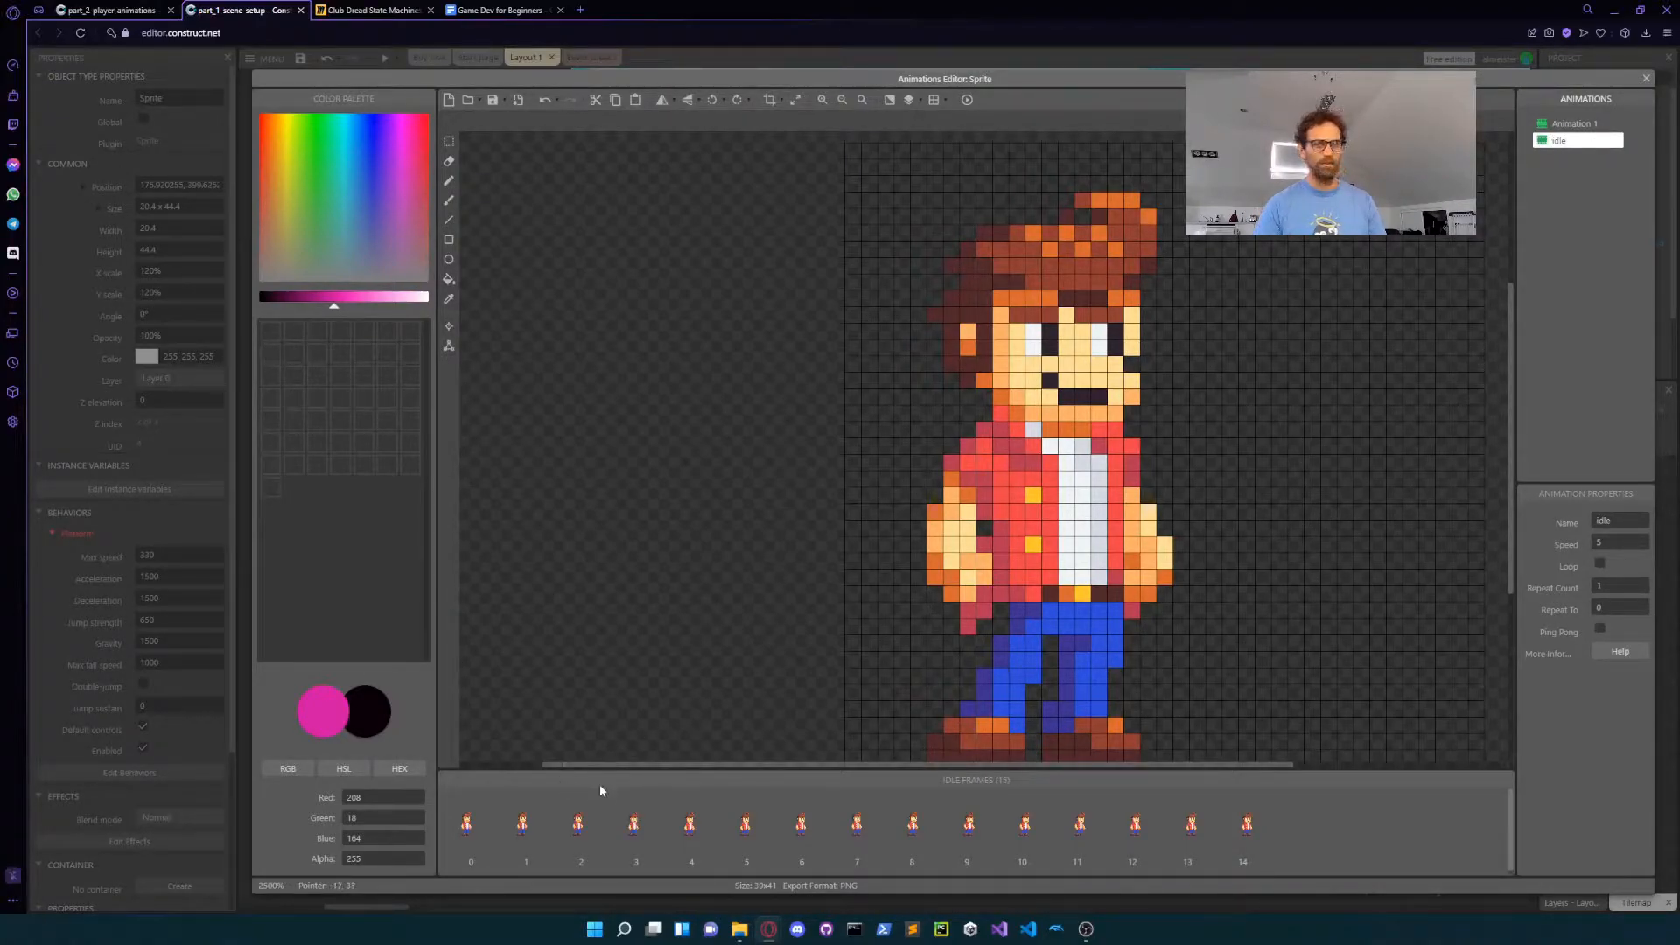
# Step: Crop the empty space around the character, applied to the whole Idle animation, and check the first few frames
pyautogui.click(468, 825)
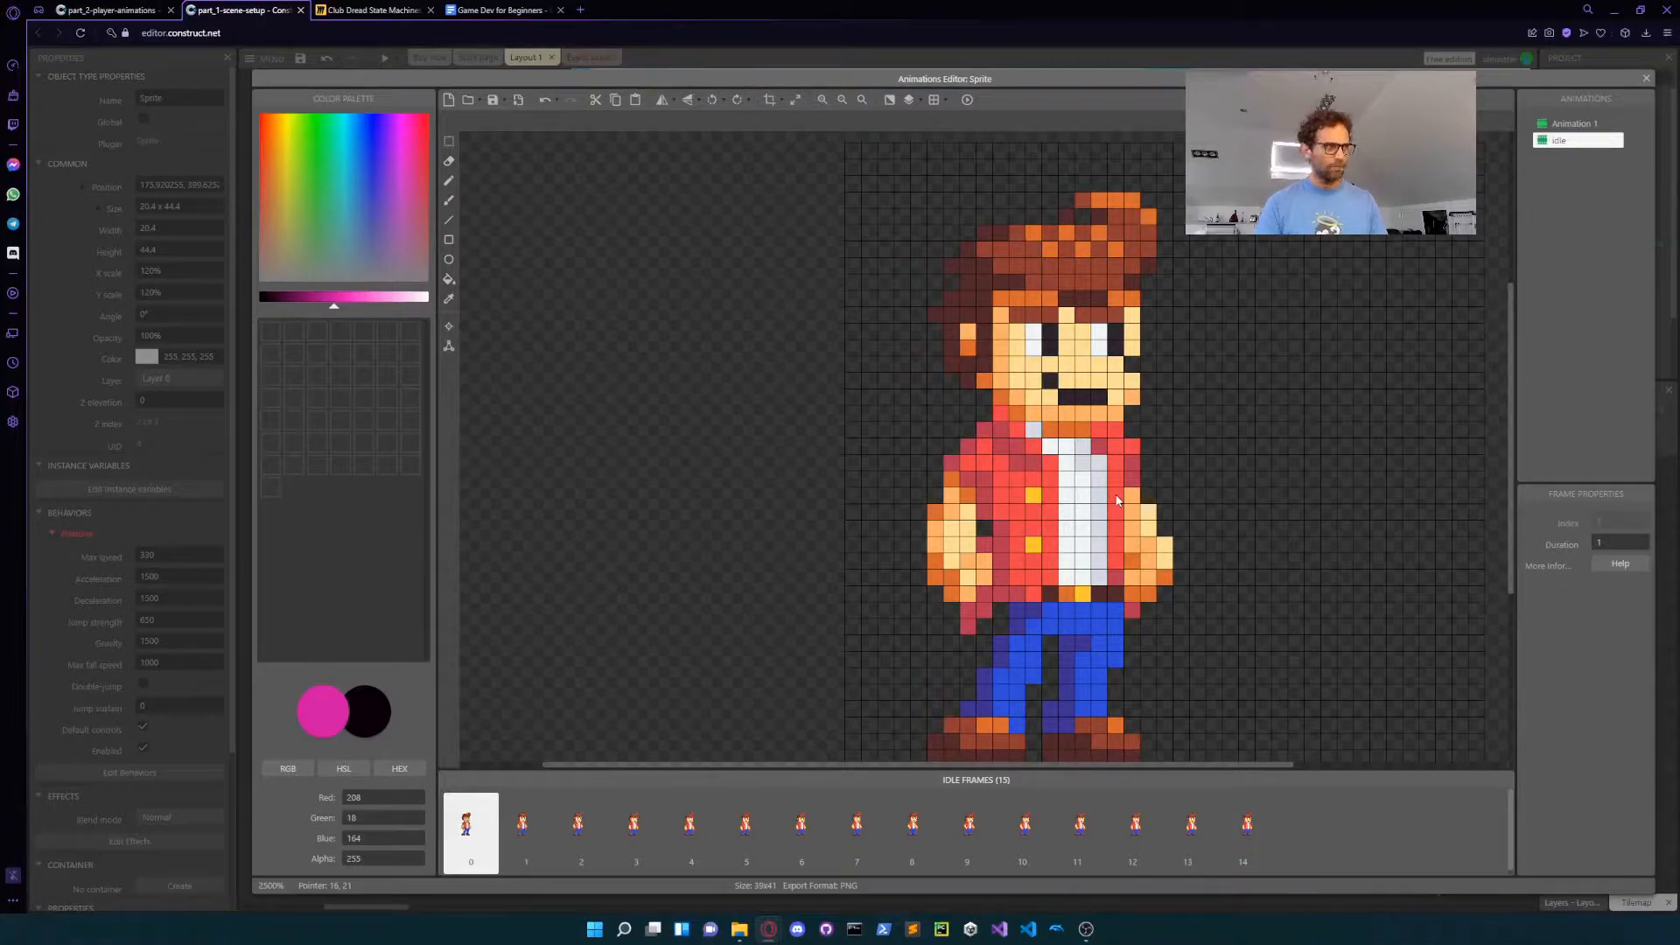
pyautogui.click(1563, 140)
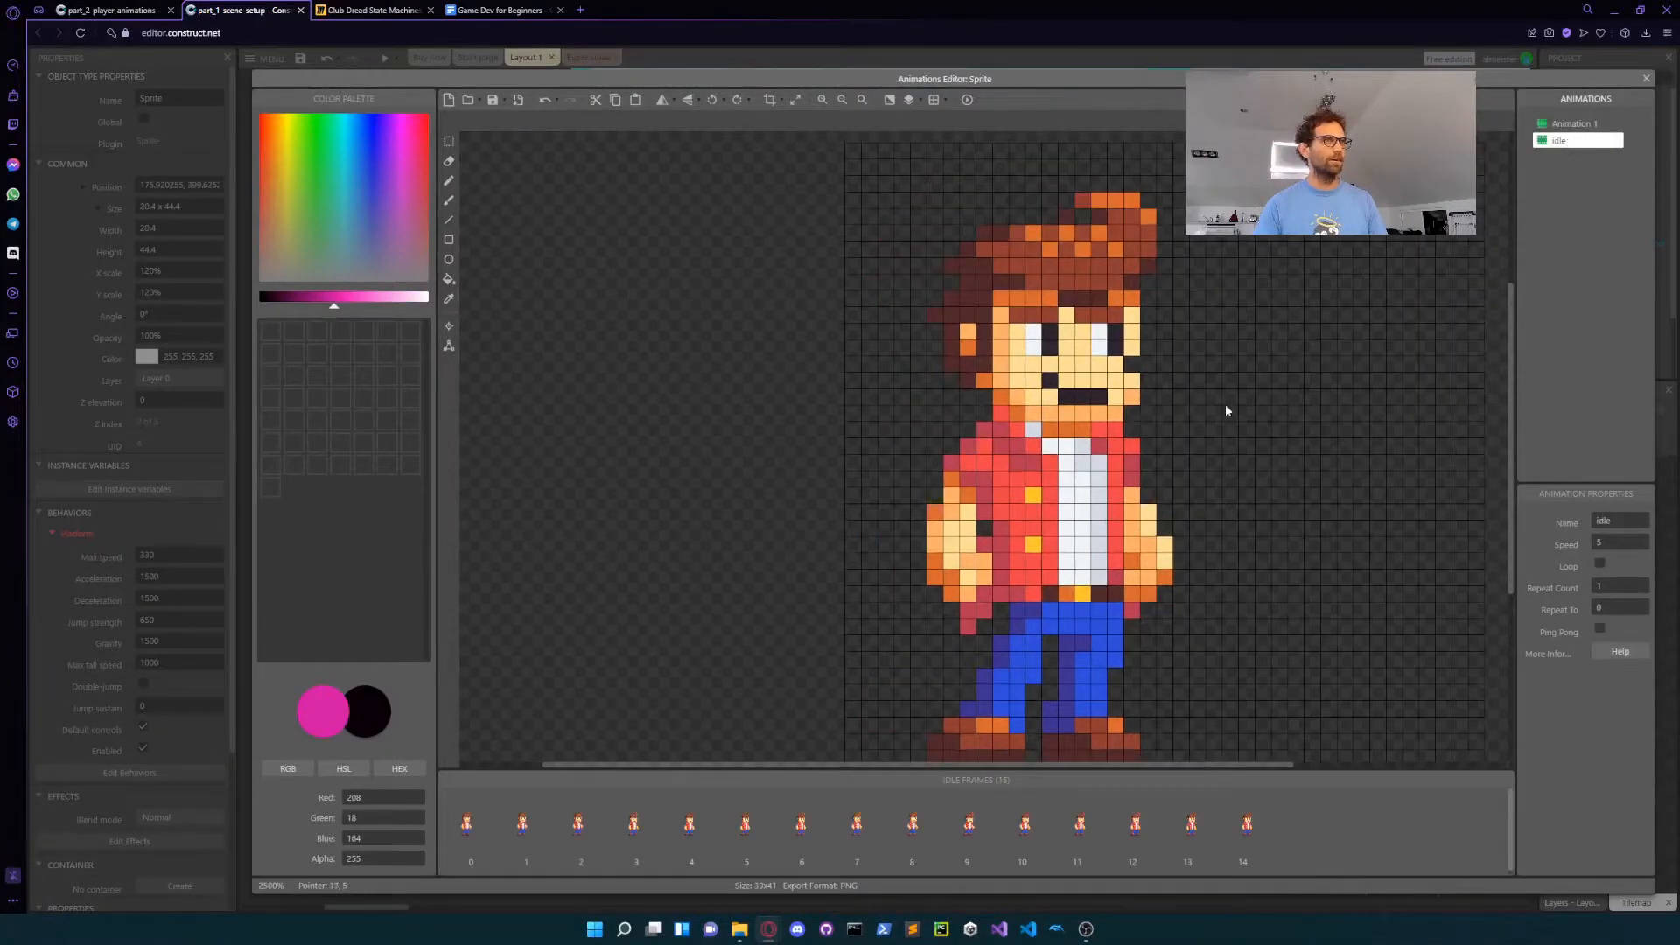
pyautogui.click(470, 844)
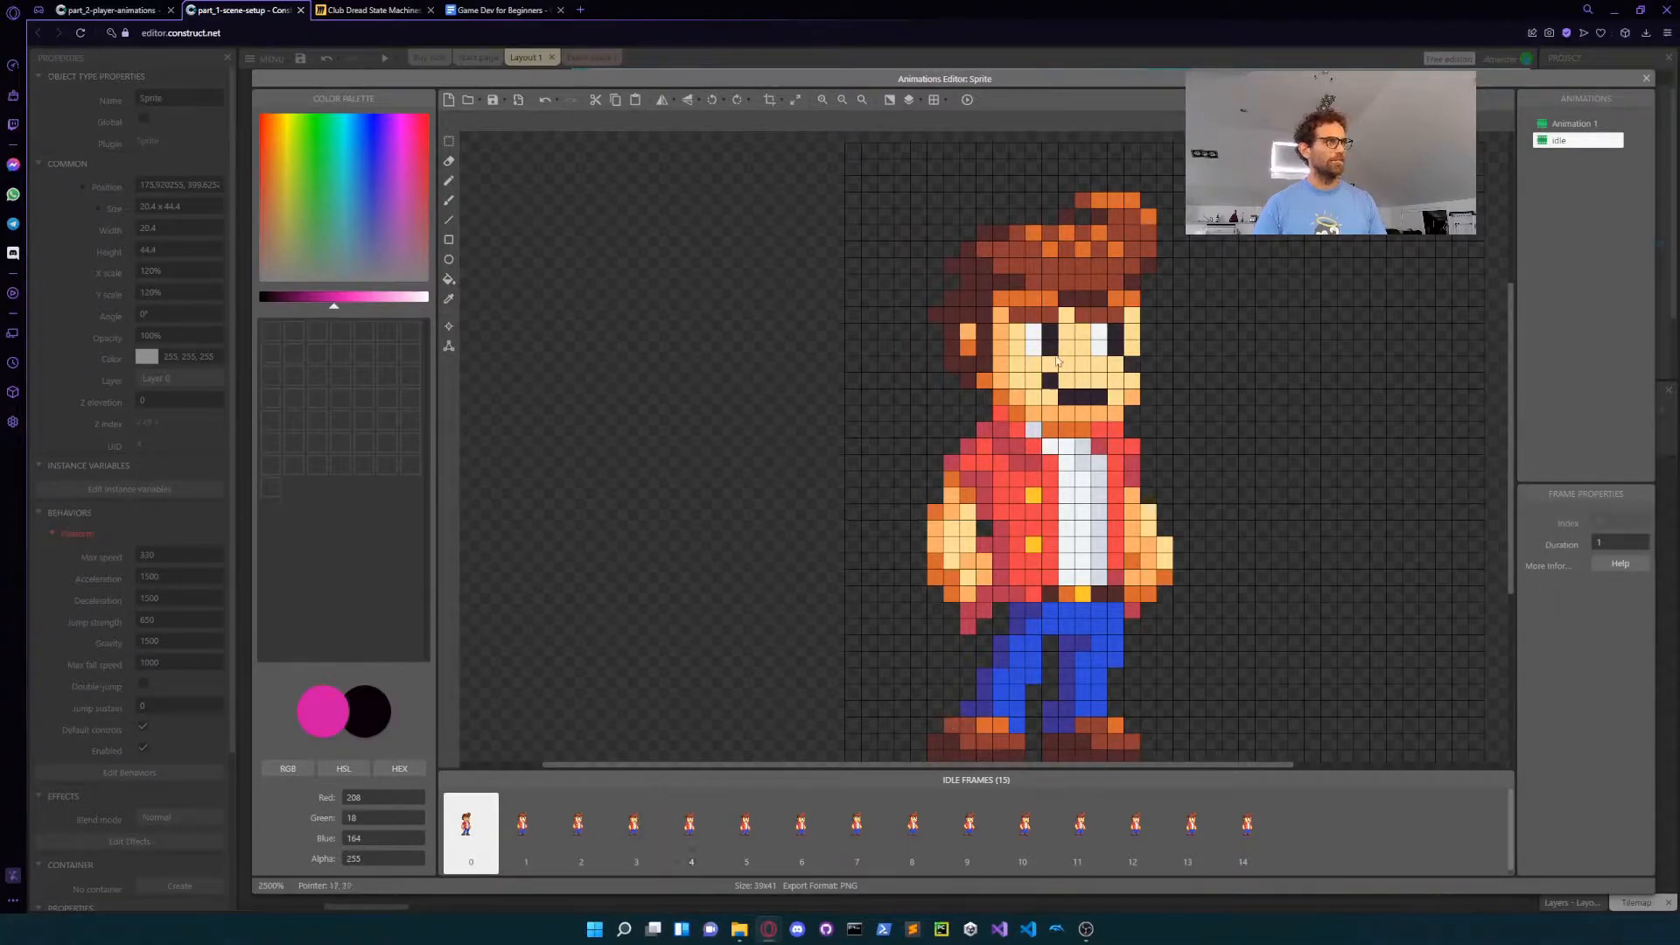
pyautogui.scroll(-3, 1053, 447)
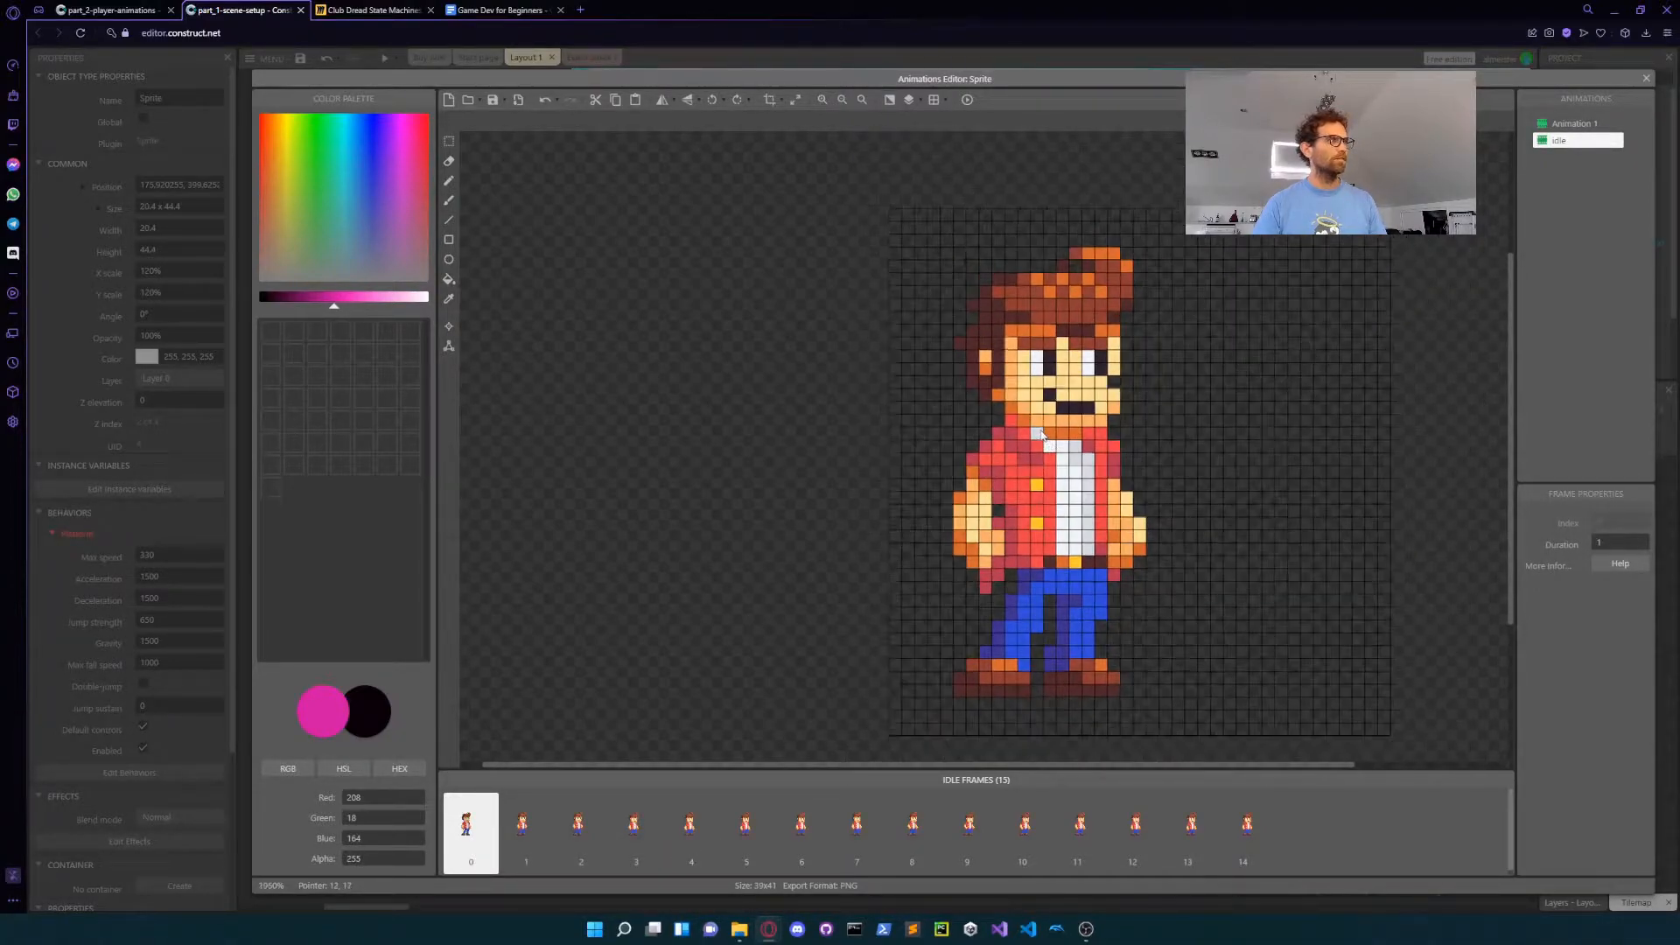
pyautogui.click(781, 103)
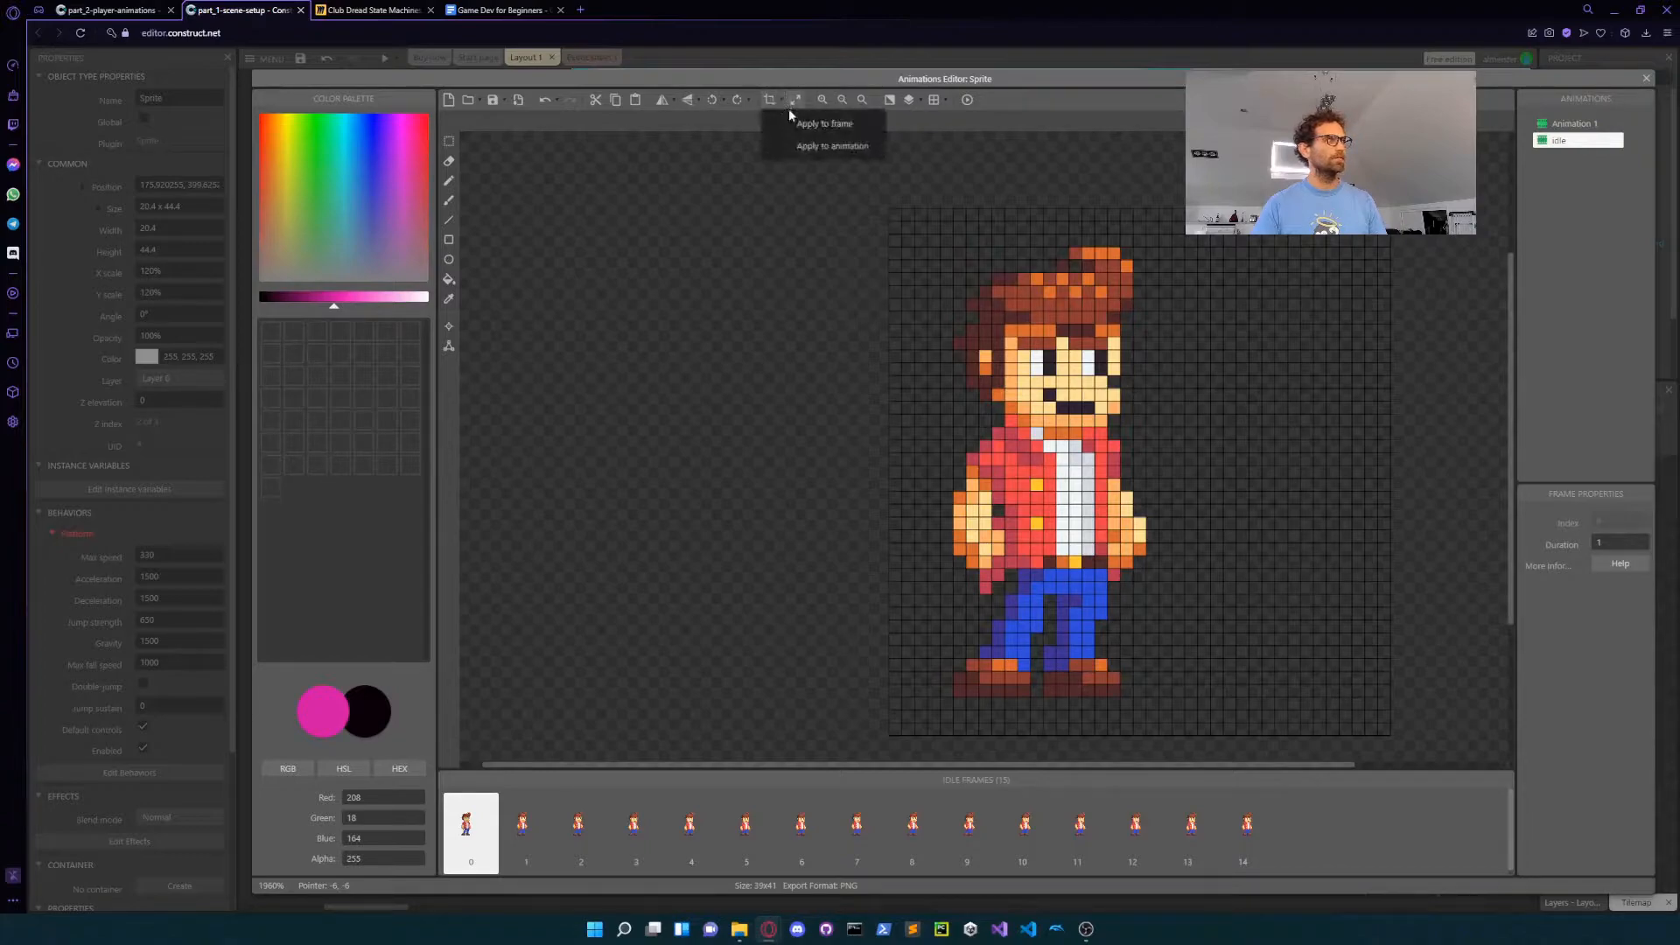
pyautogui.click(833, 147)
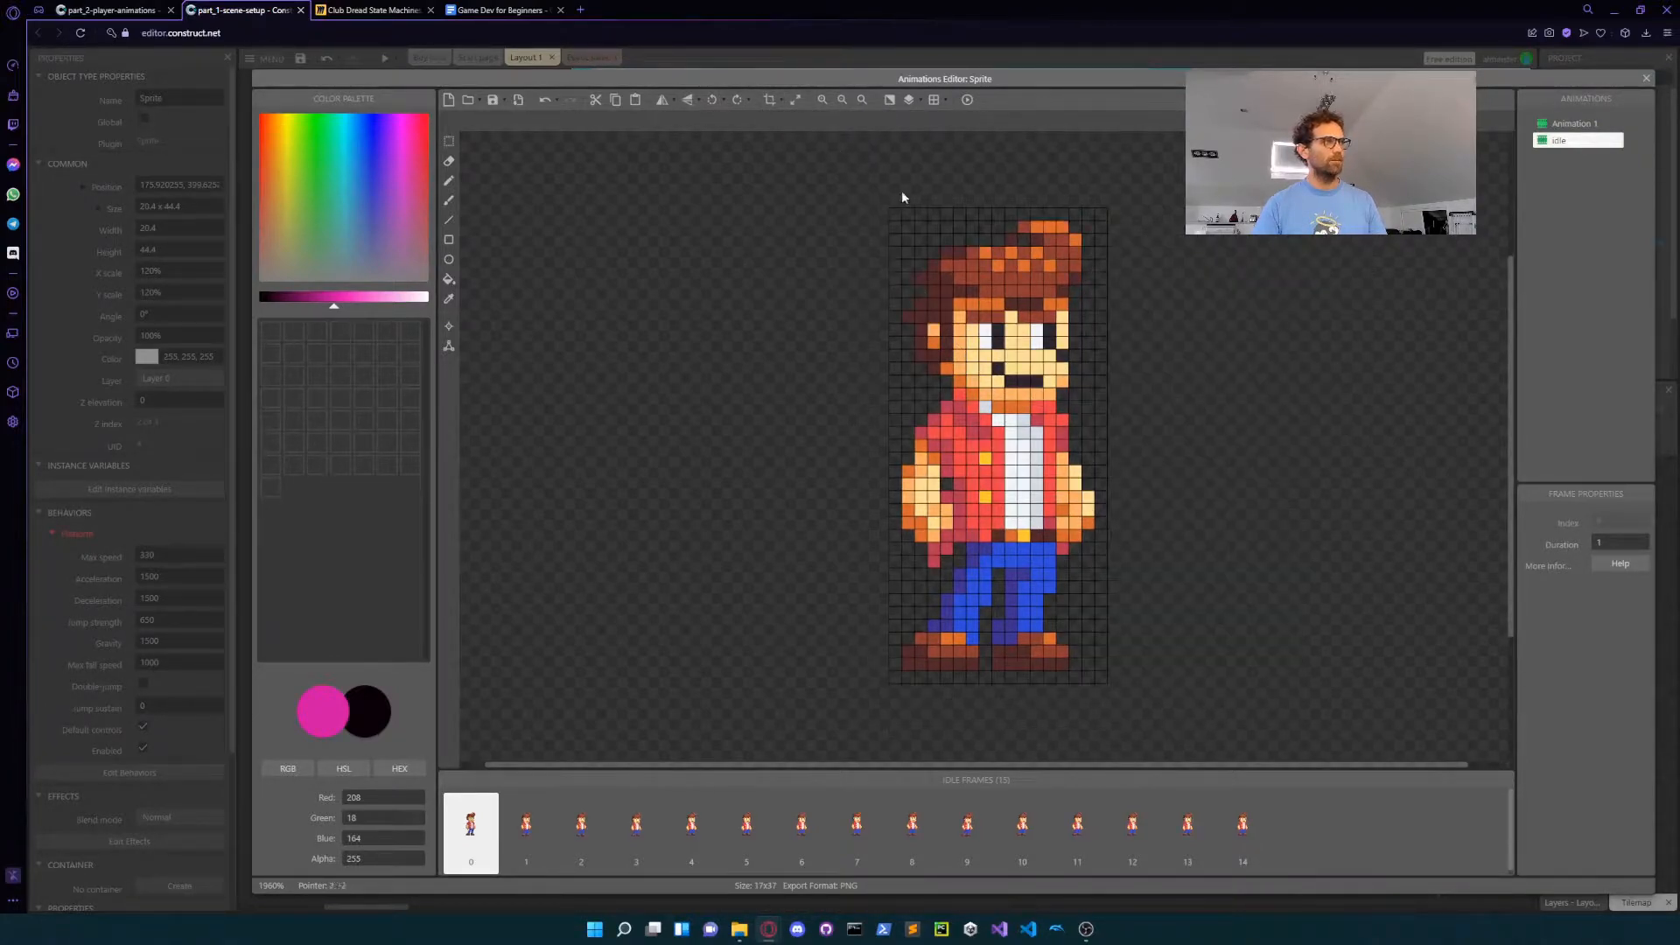
pyautogui.click(538, 829)
pyautogui.click(583, 827)
pyautogui.click(482, 836)
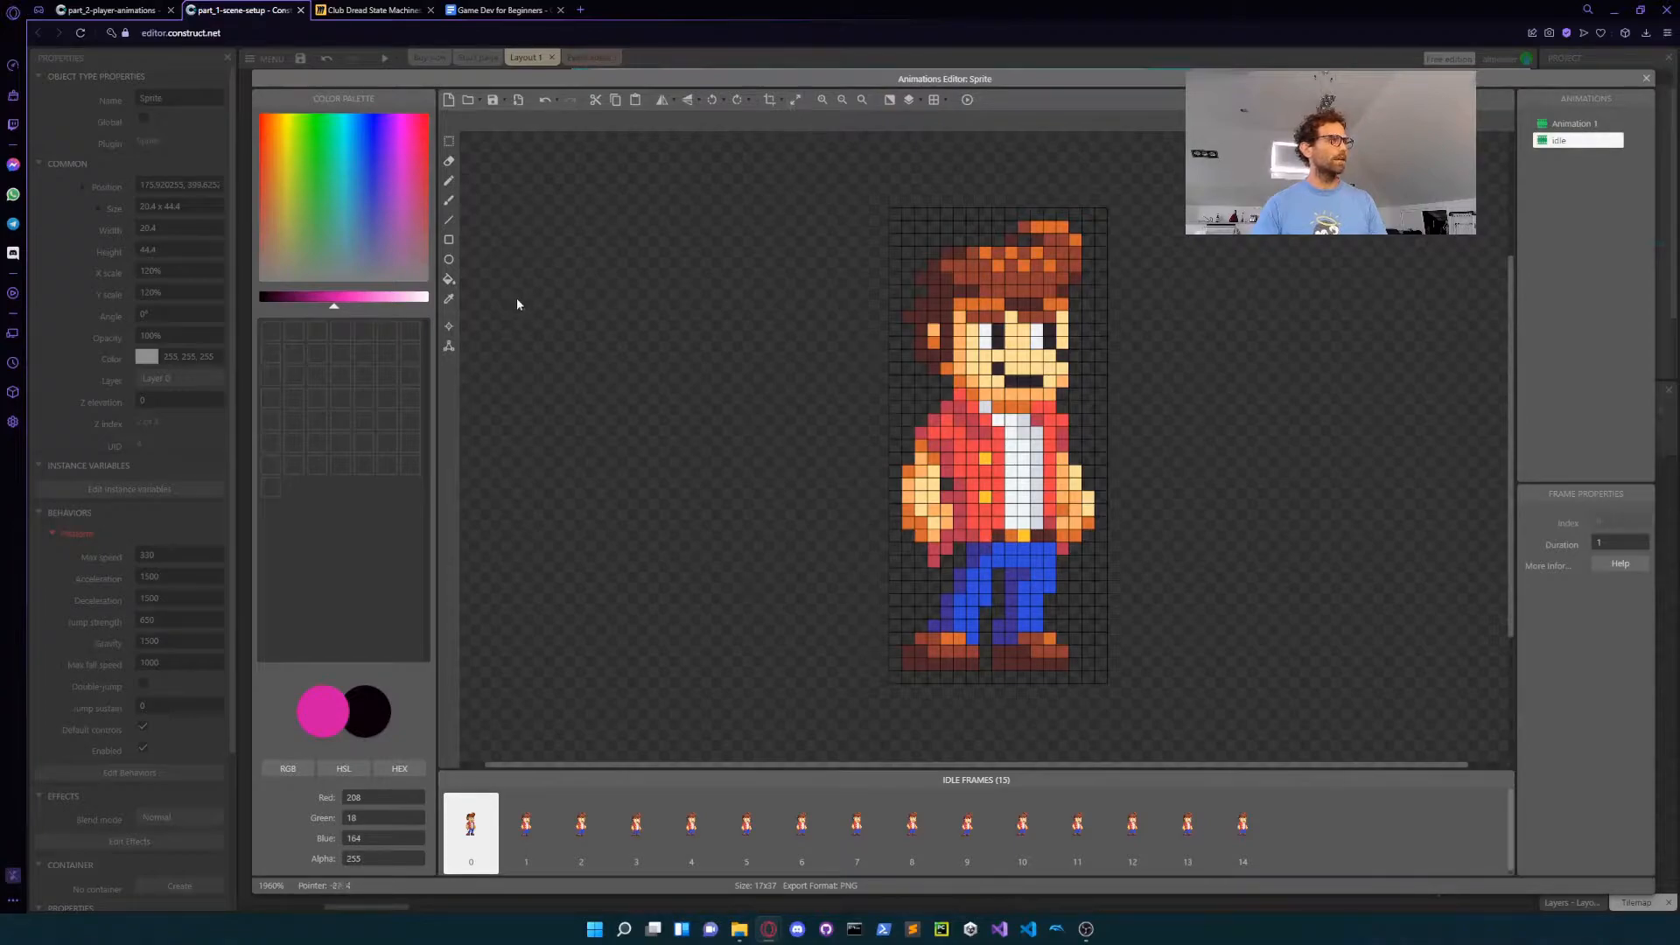
# Step: Compare the collision polygons of several Idle frames and set the polygon of frame 0 to the bounding box
pyautogui.click(449, 347)
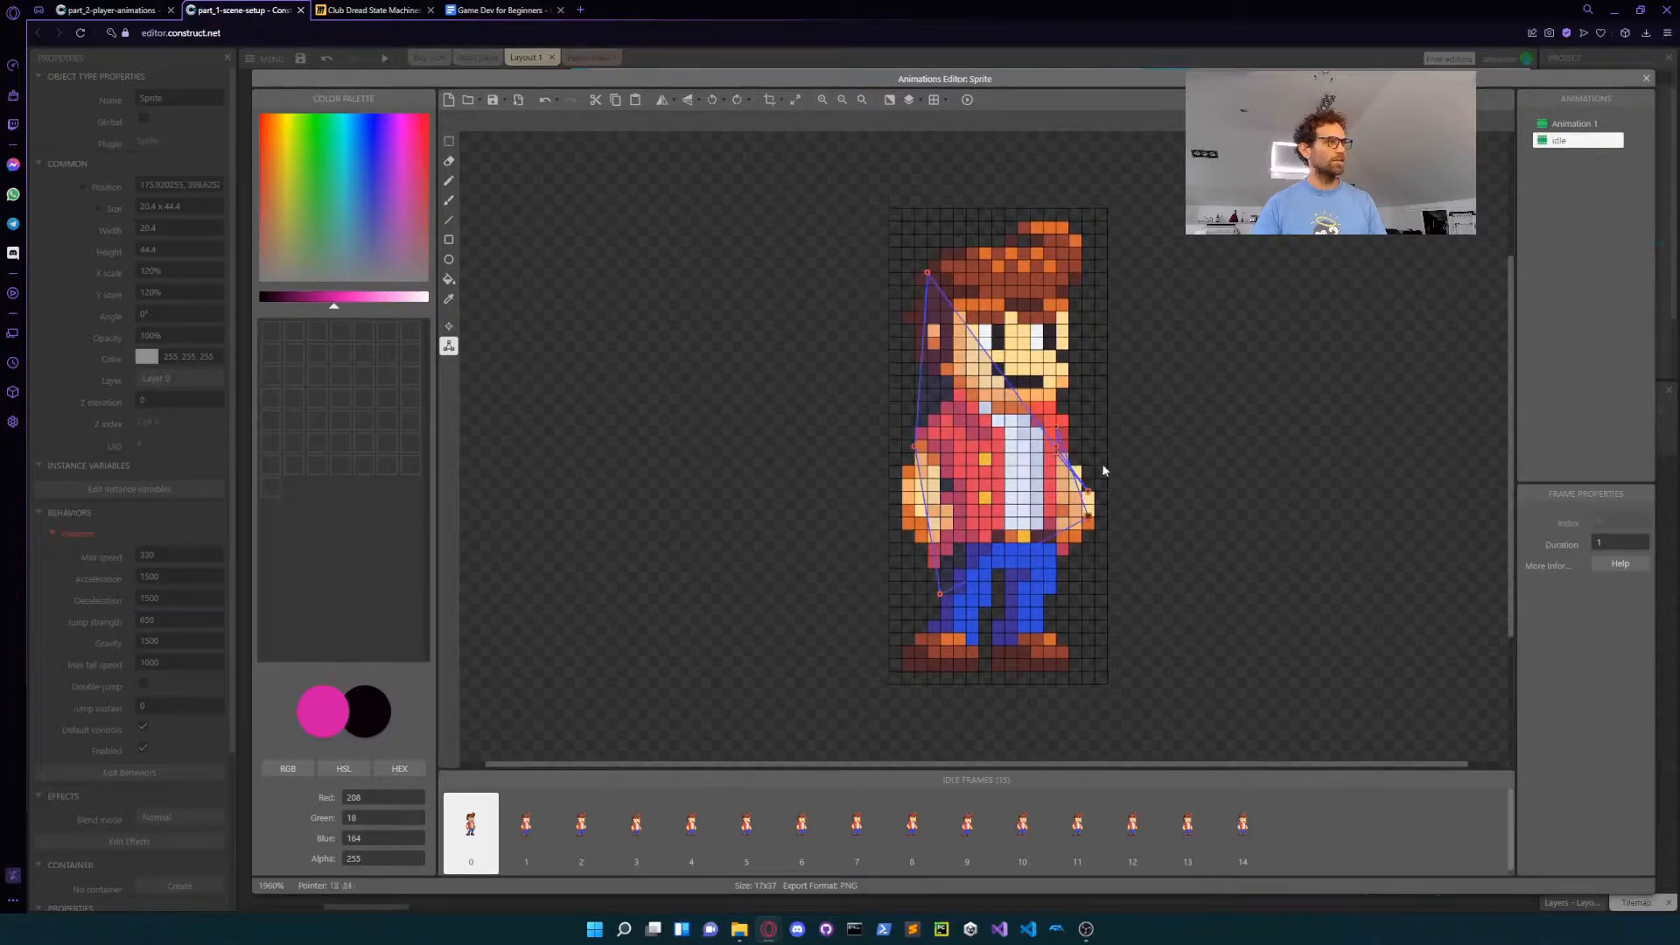
pyautogui.click(636, 827)
pyautogui.click(696, 843)
pyautogui.click(800, 851)
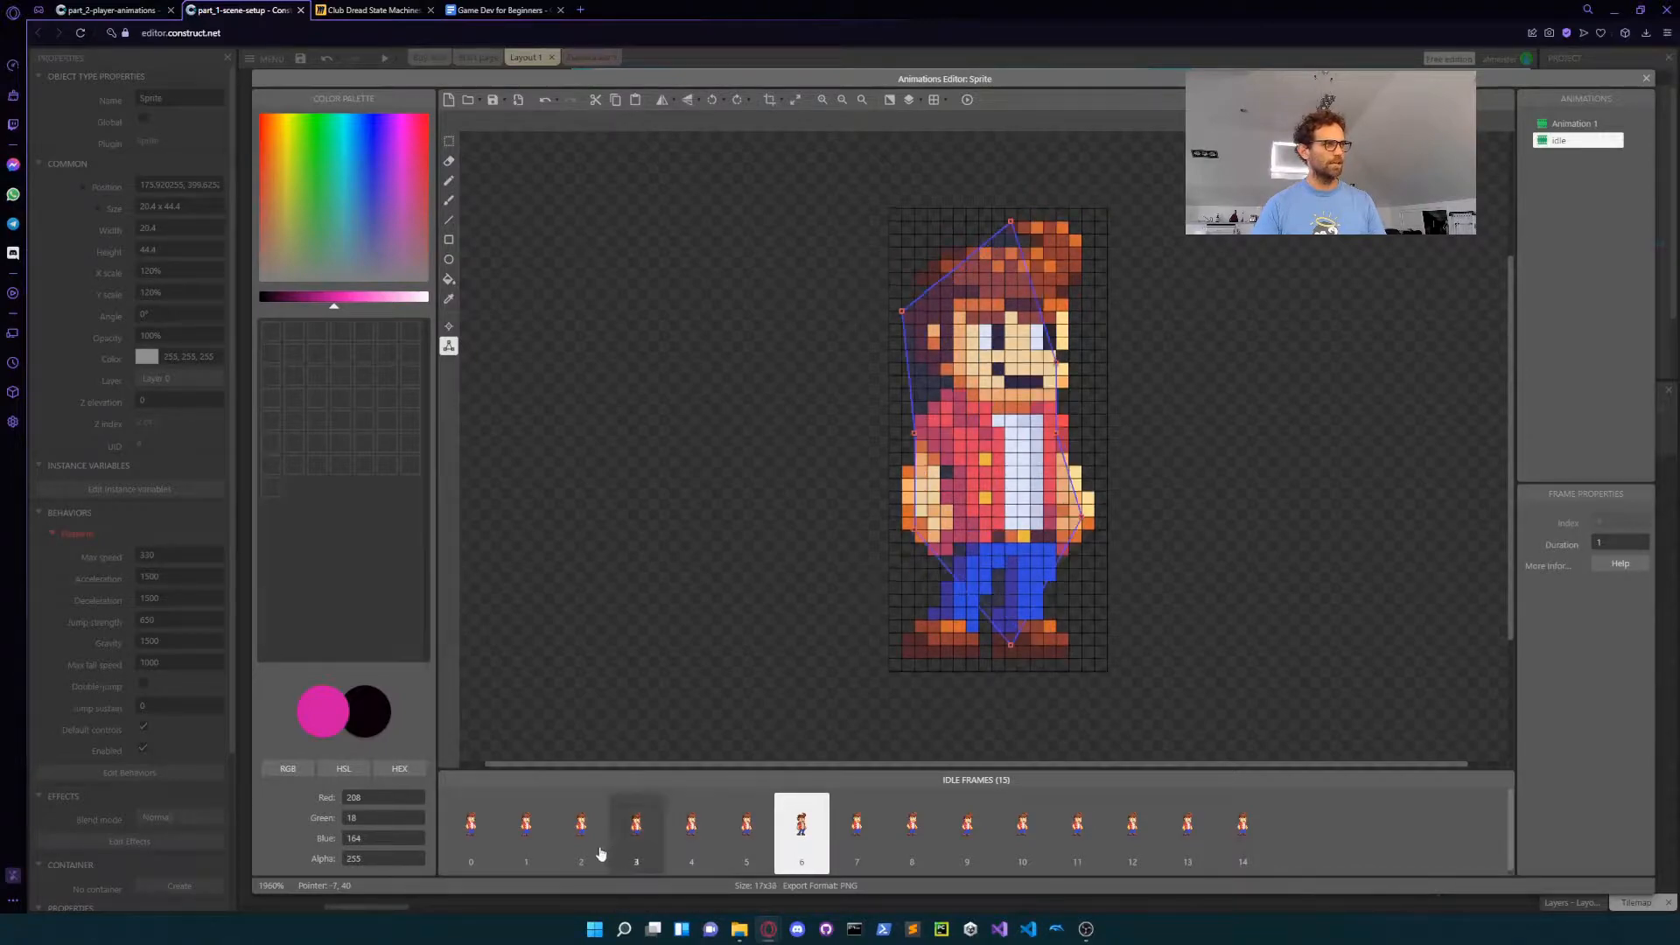
pyautogui.click(471, 851)
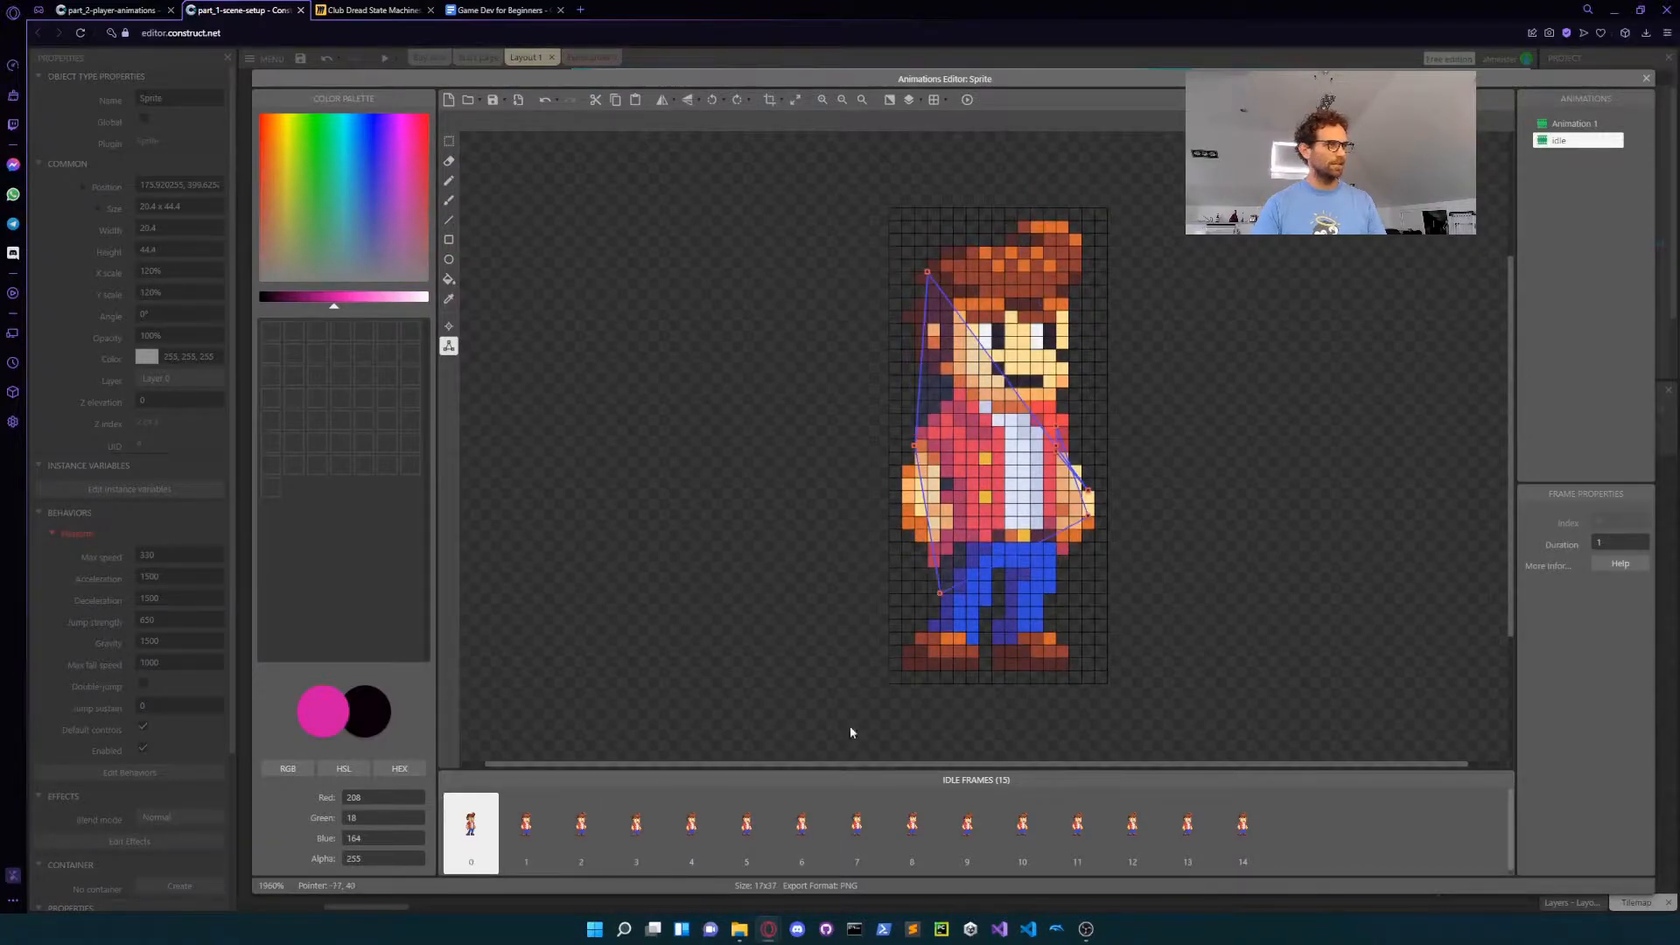
pyautogui.rightClick(942, 593)
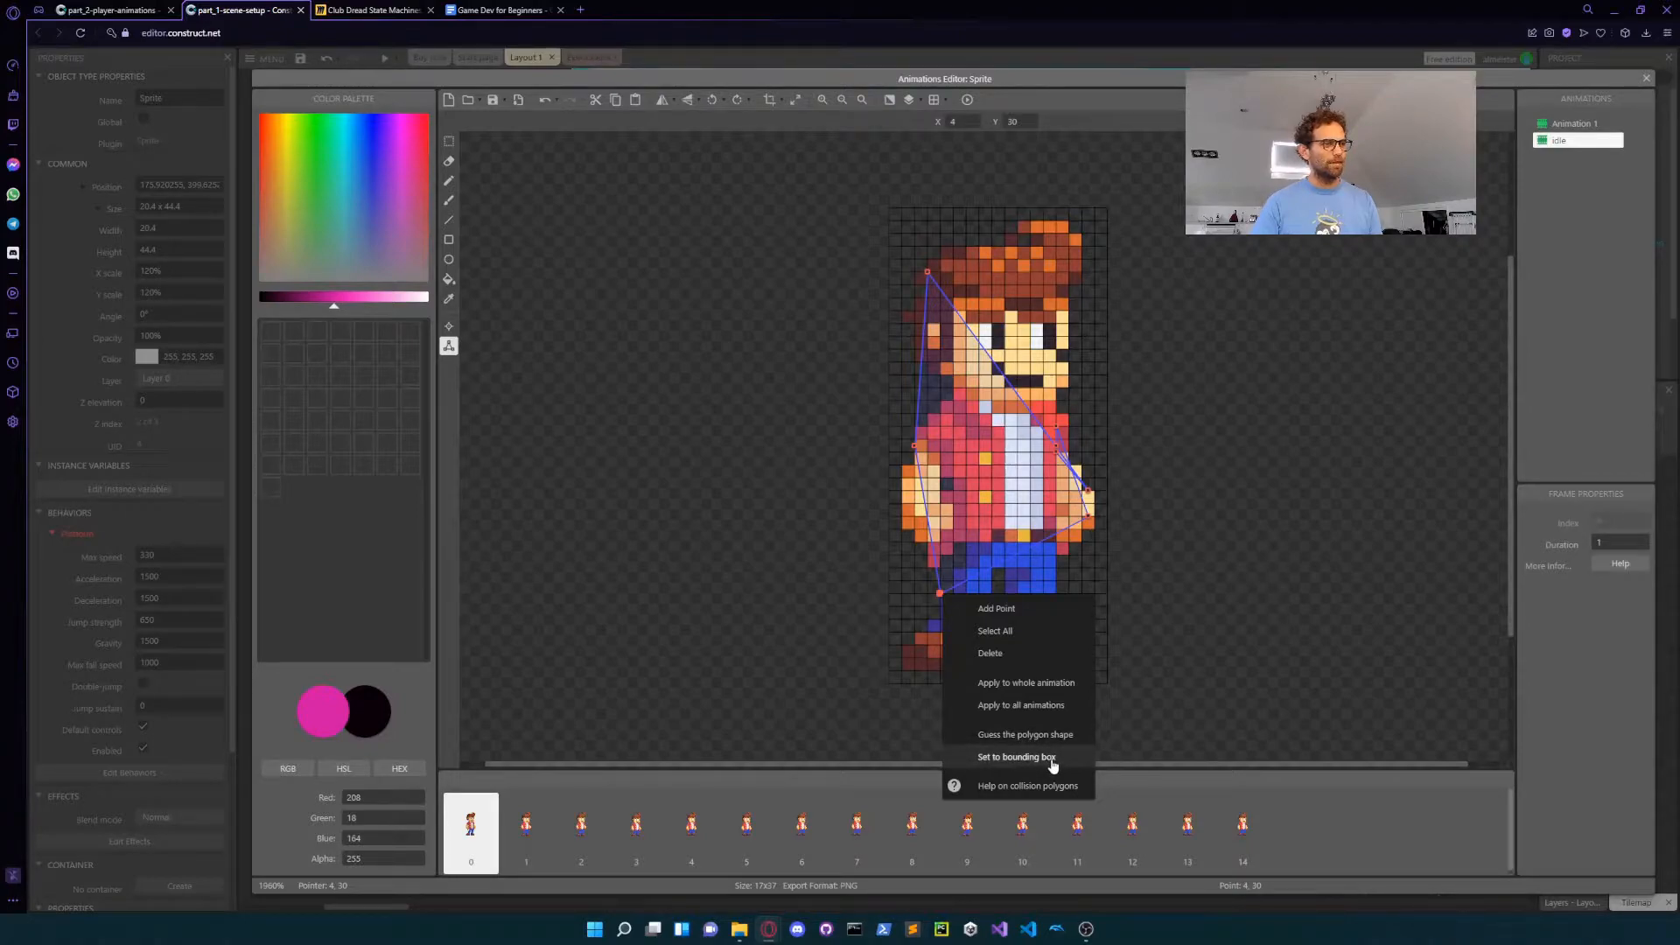
pyautogui.click(1017, 757)
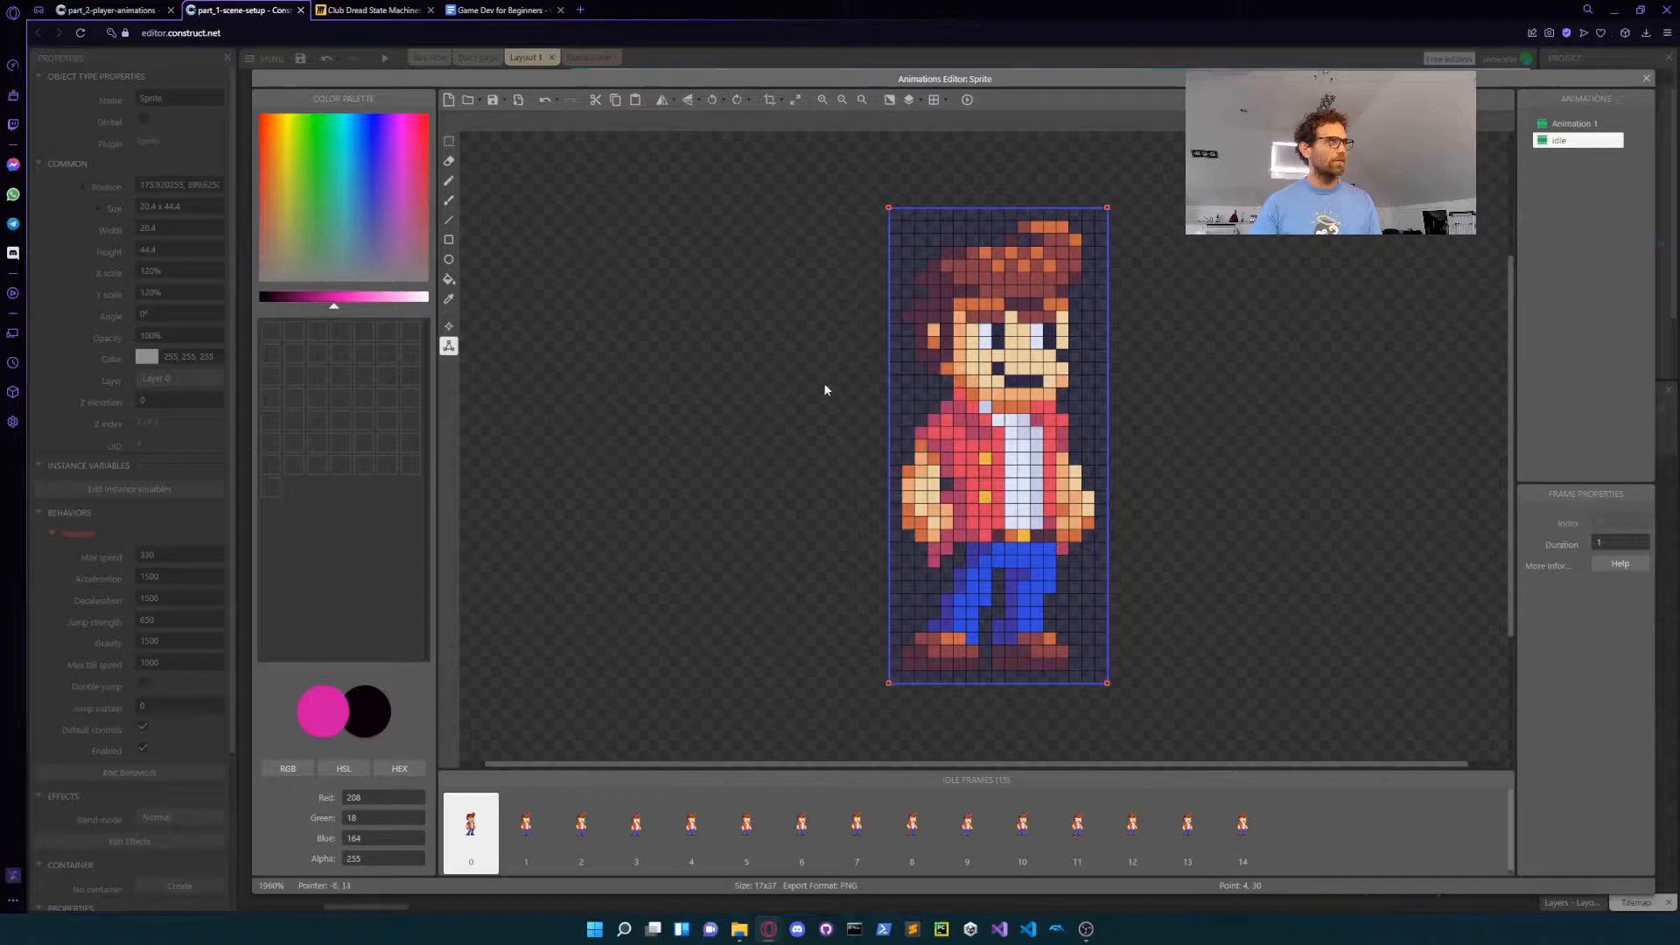
# Step: Apply frame 0's collision polygon to the whole Idle animation and check it on frames 1, 2 and 4
pyautogui.rightClick(890, 685)
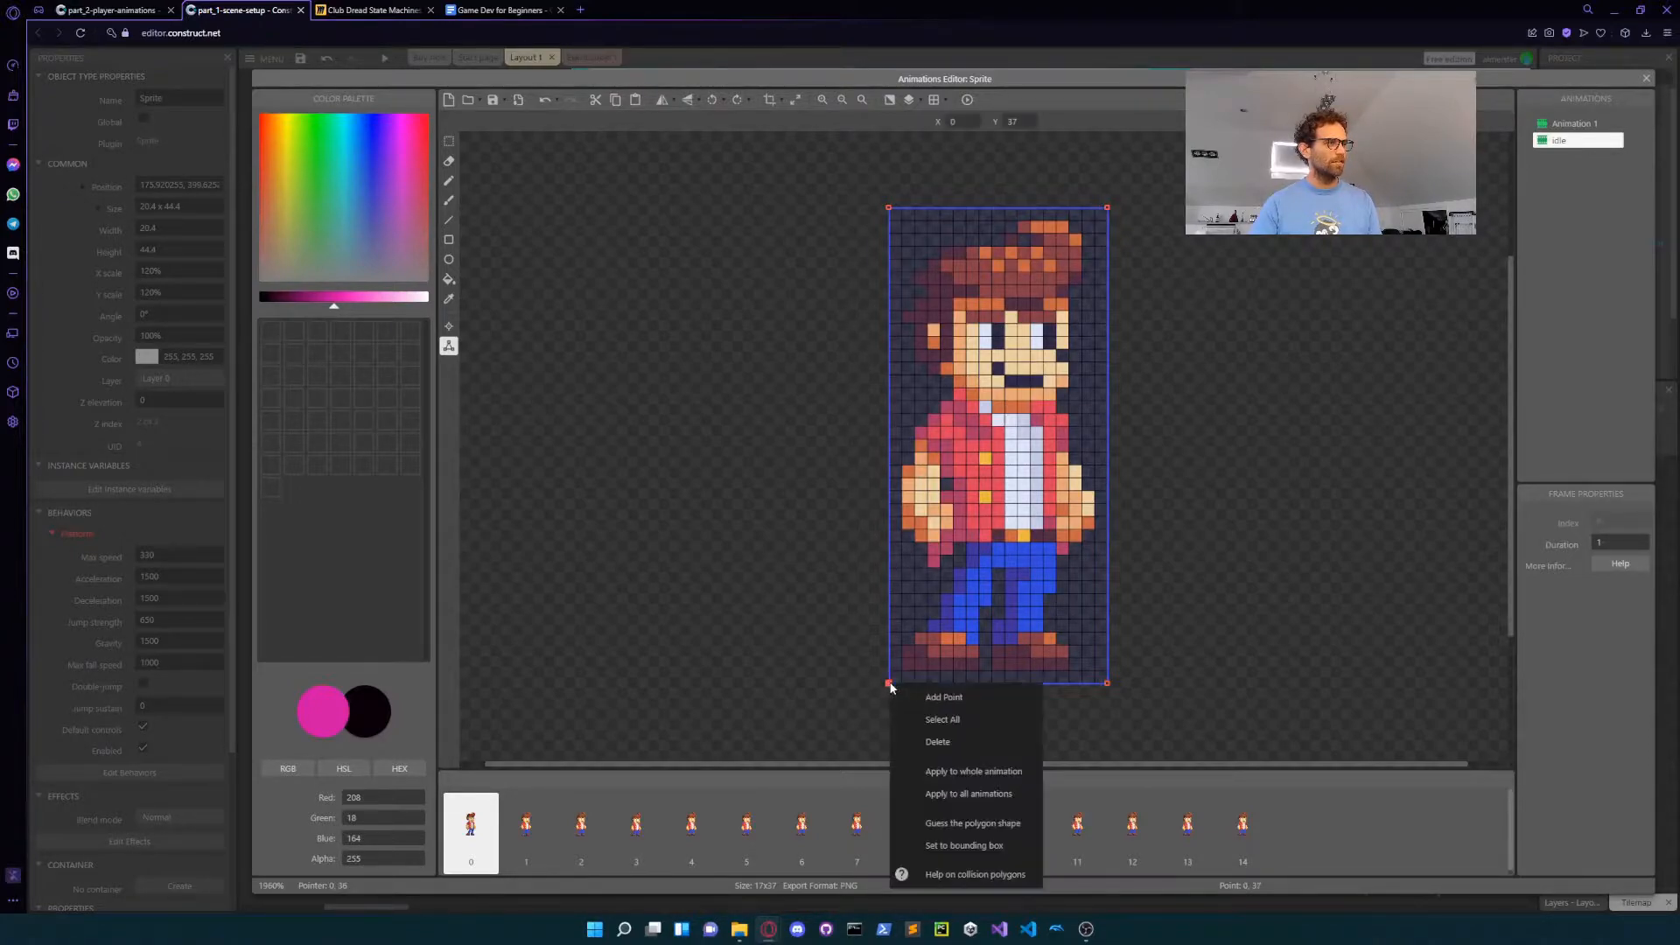
pyautogui.click(1014, 774)
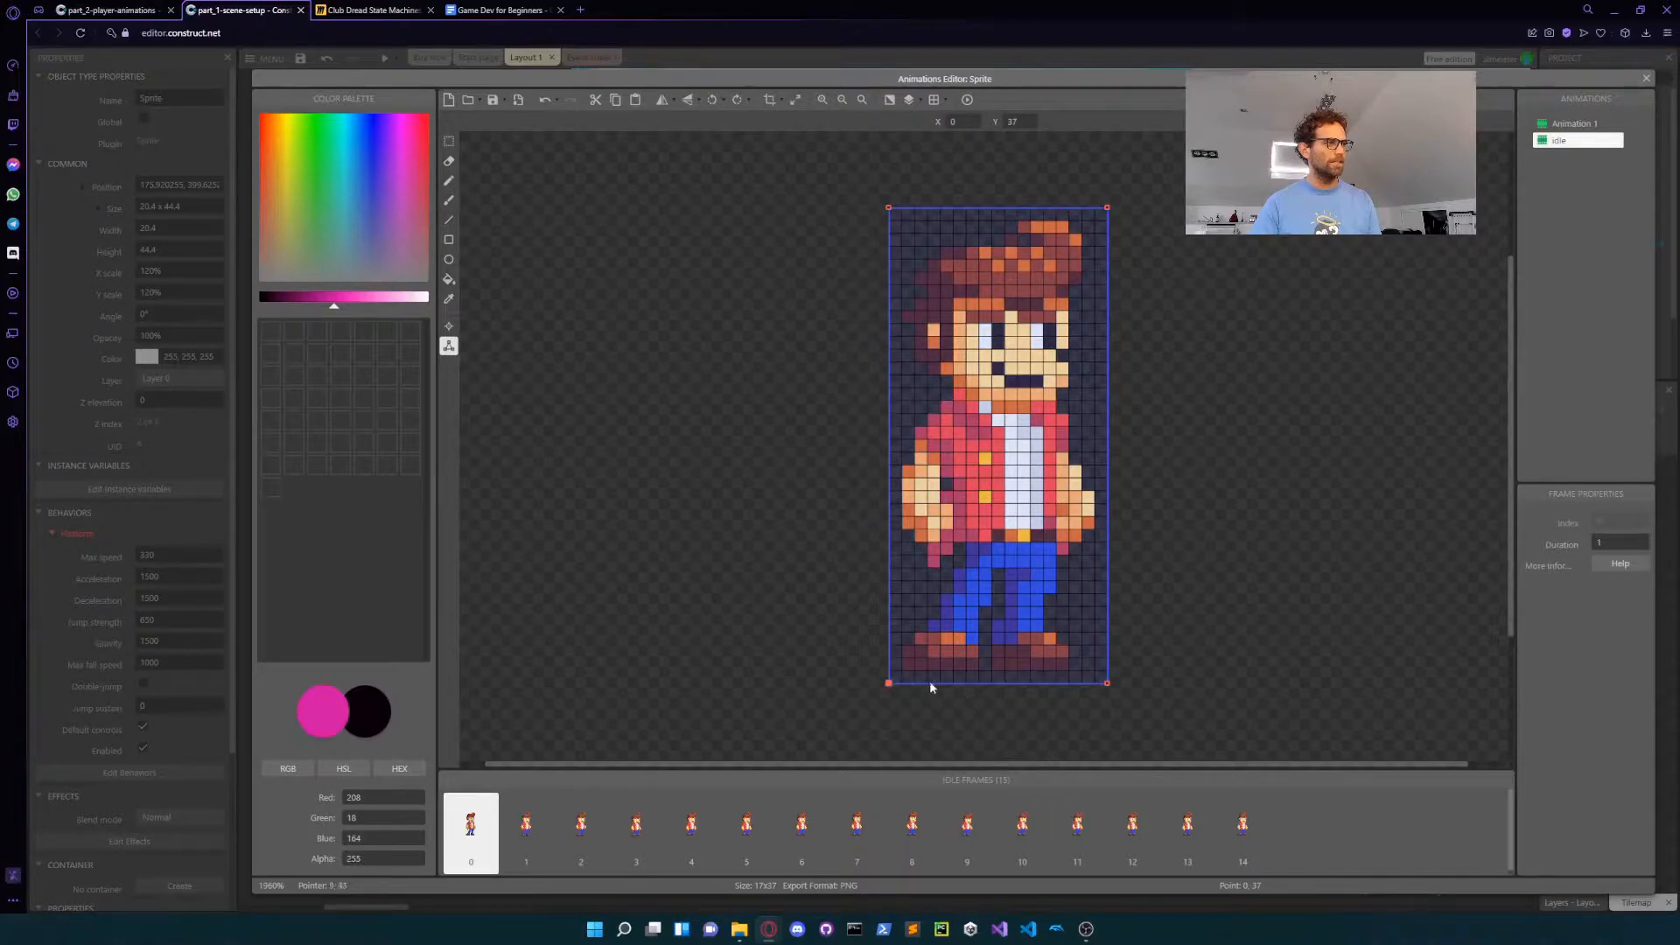
pyautogui.click(531, 842)
pyautogui.click(576, 845)
pyautogui.click(678, 840)
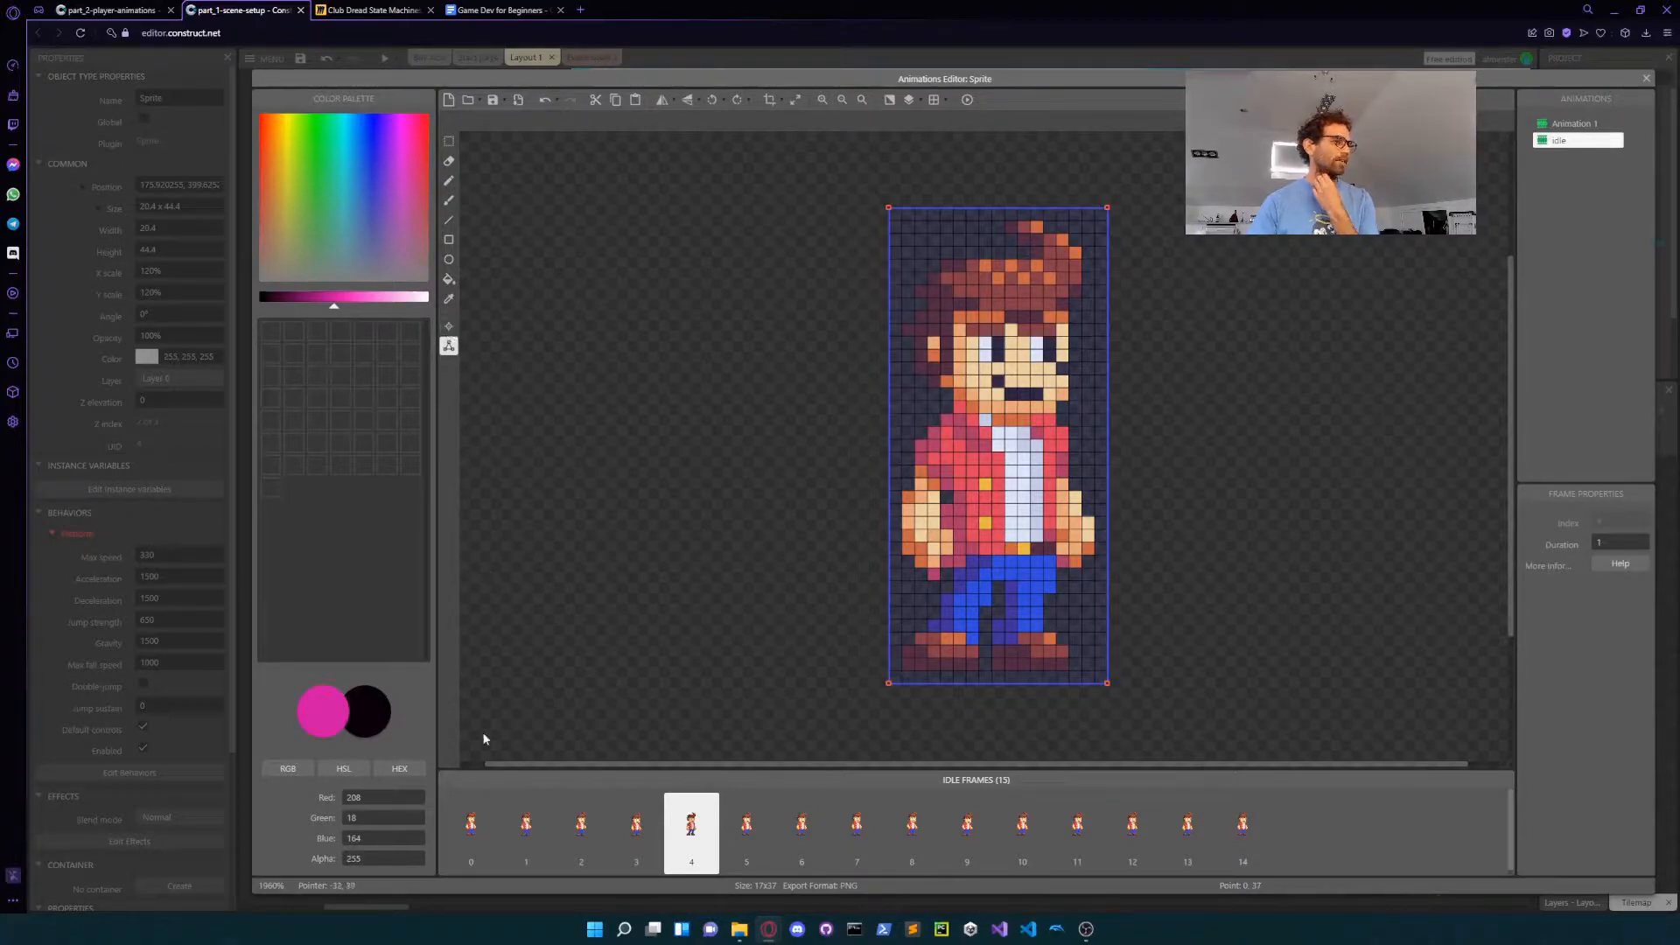
# Step: Place the origin point between the character's feet on Idle frames 0 to 4, at X 8, Y 36 on frame 0
pyautogui.click(460, 824)
pyautogui.click(448, 328)
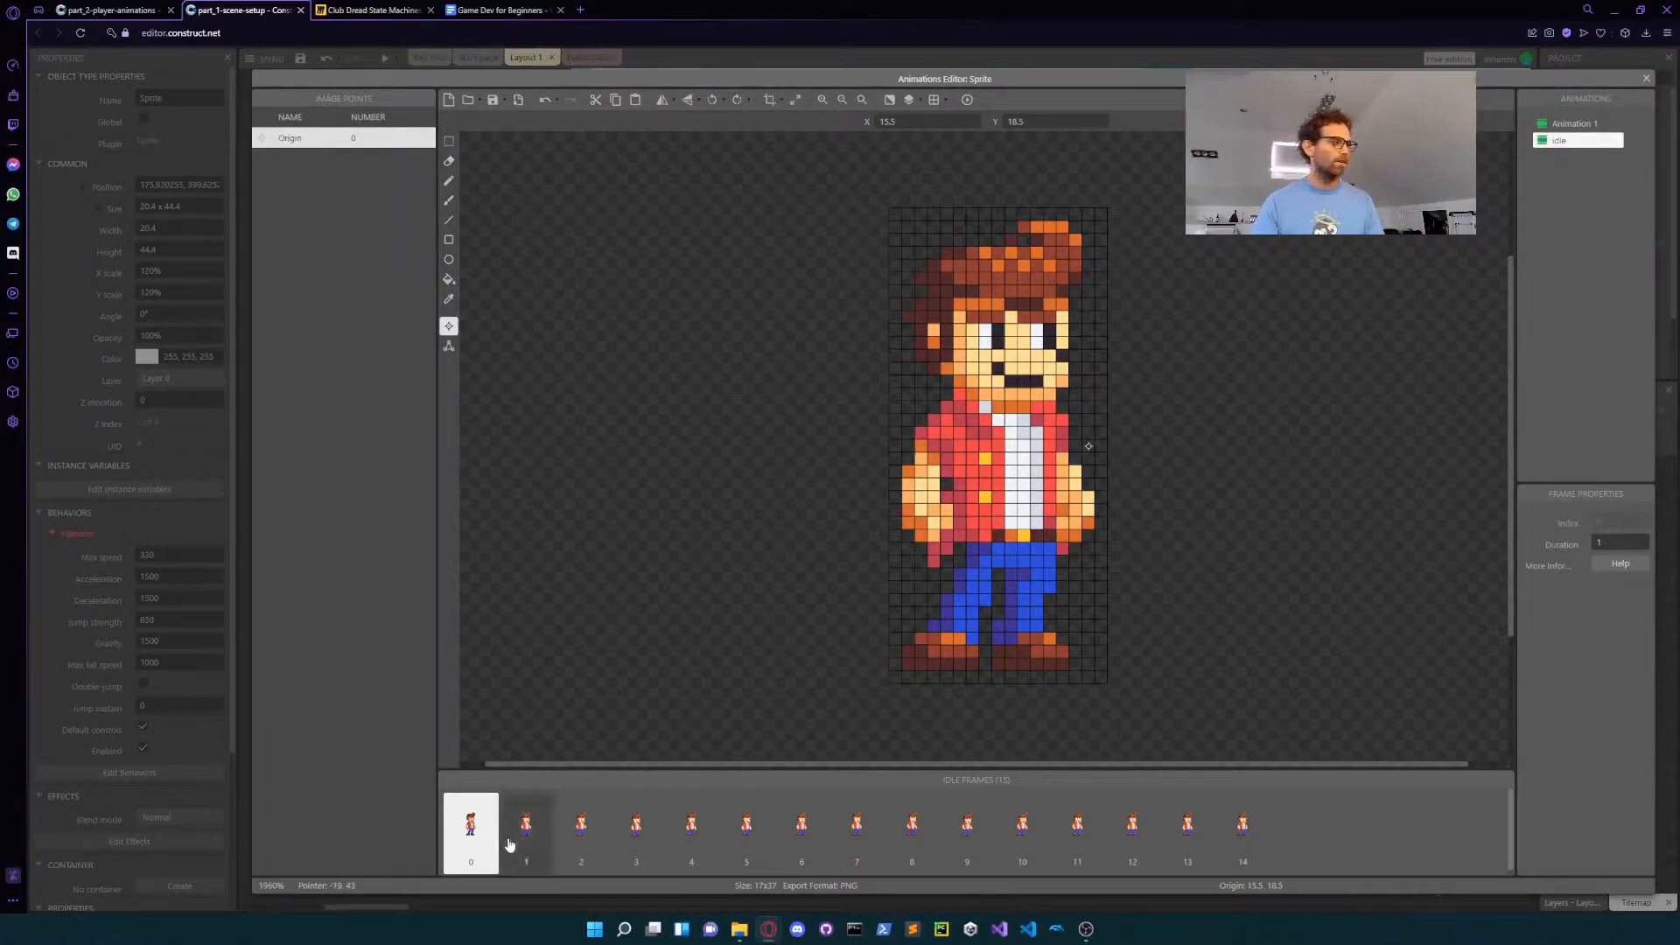
pyautogui.click(991, 673)
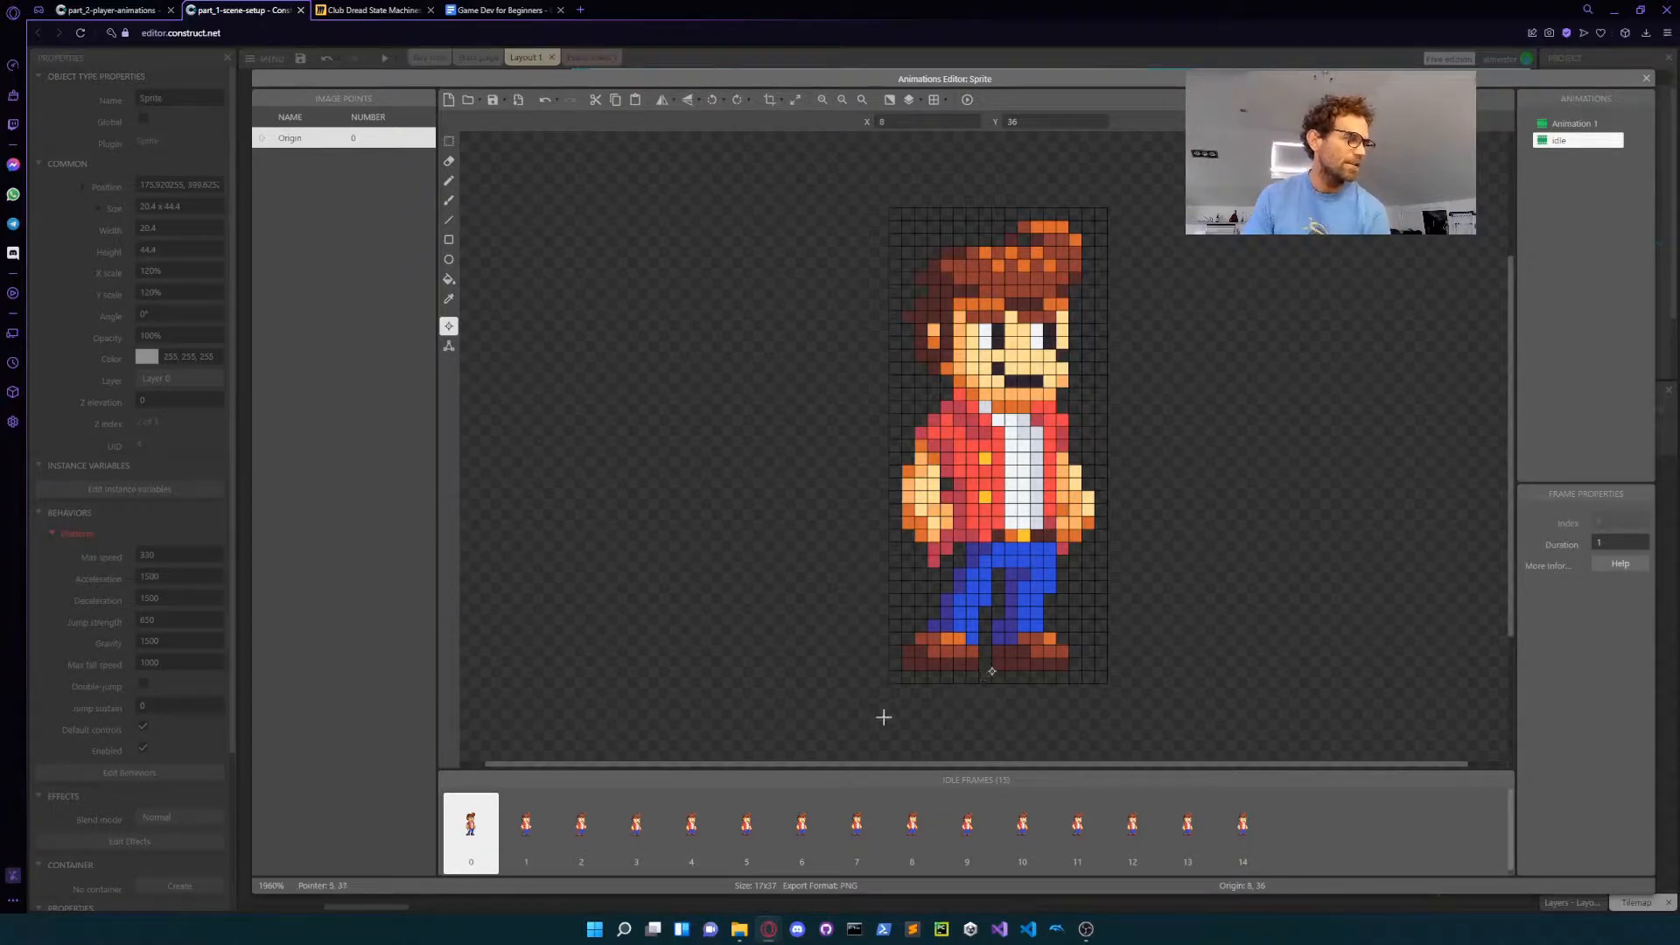
pyautogui.click(530, 846)
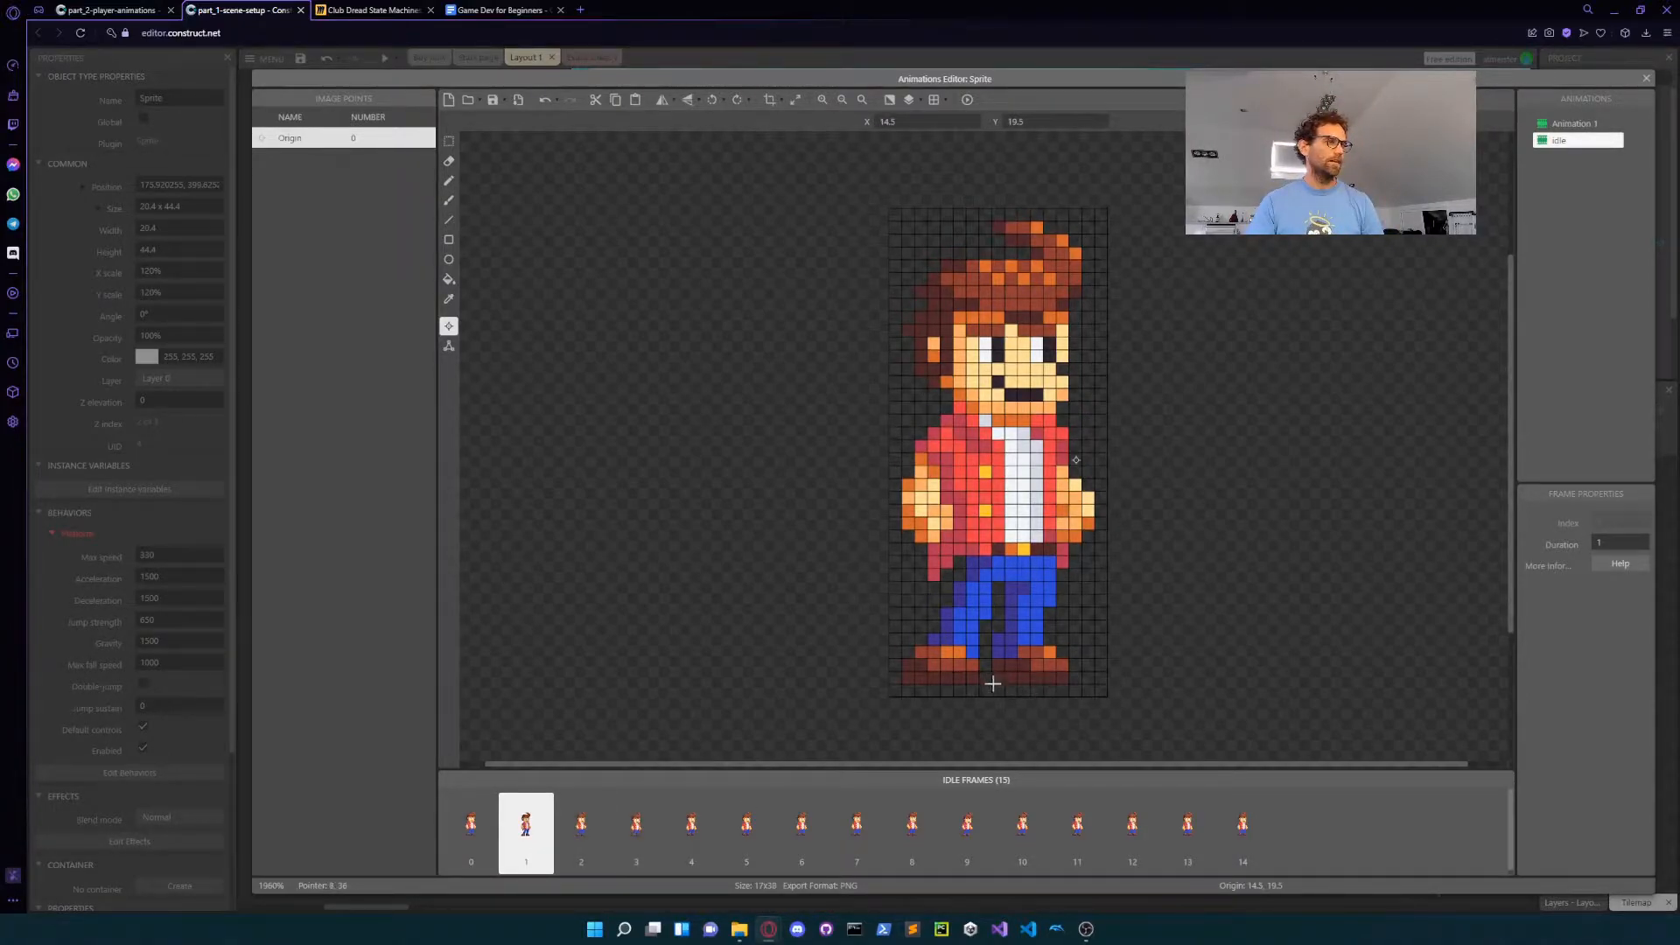
pyautogui.click(585, 823)
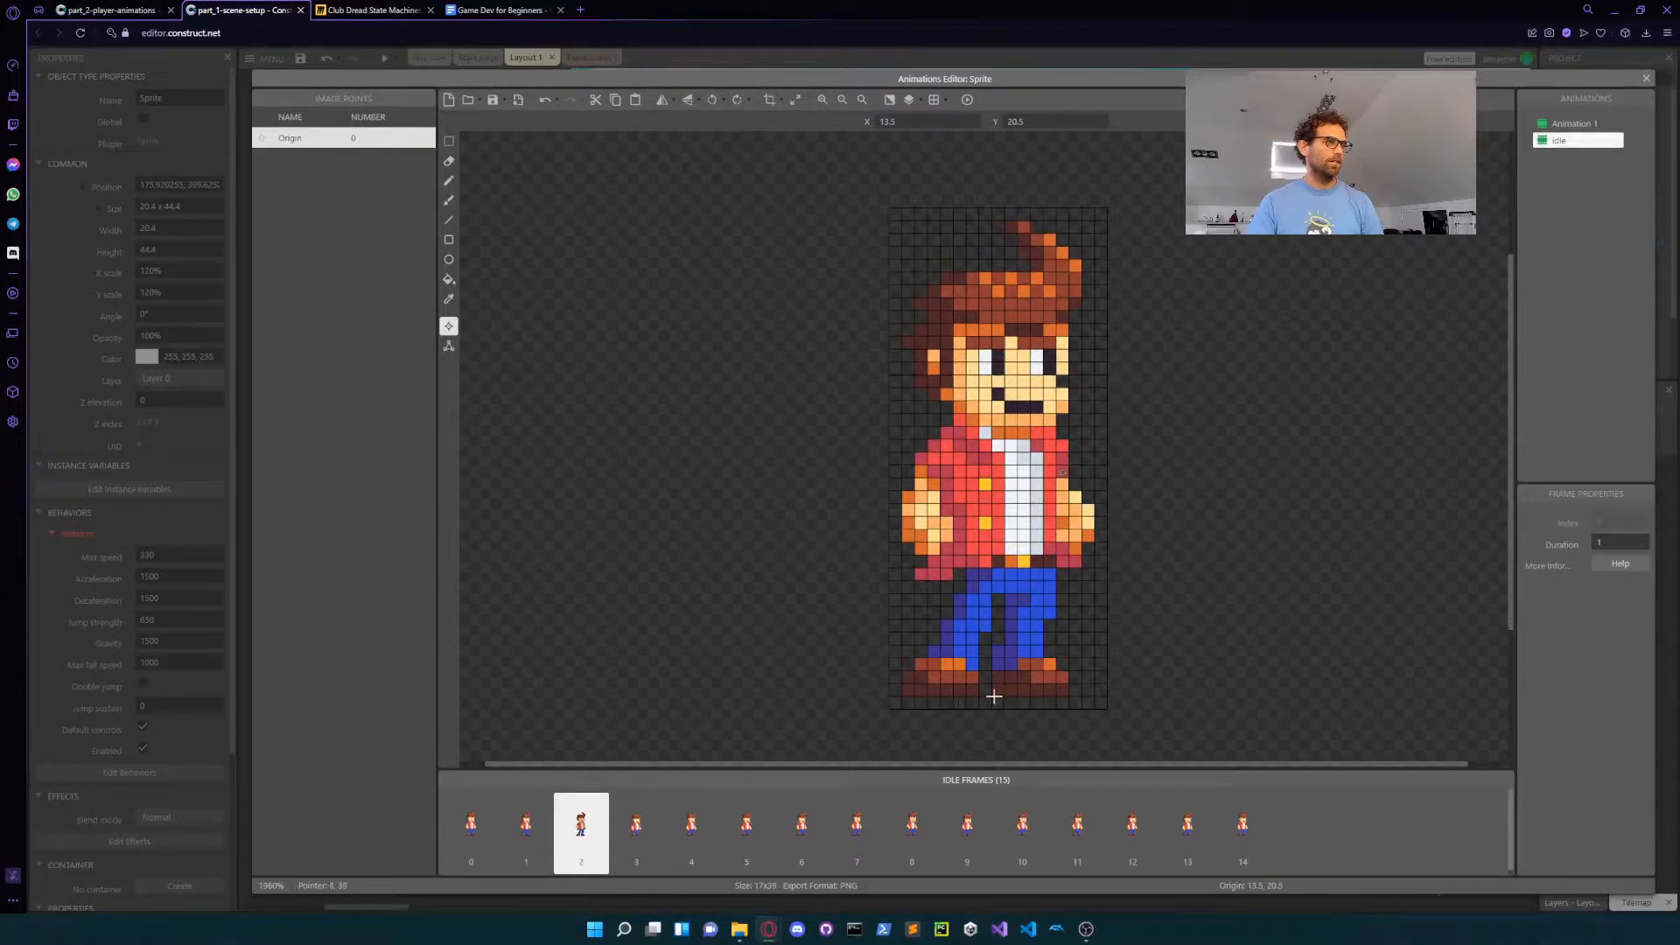
pyautogui.click(642, 823)
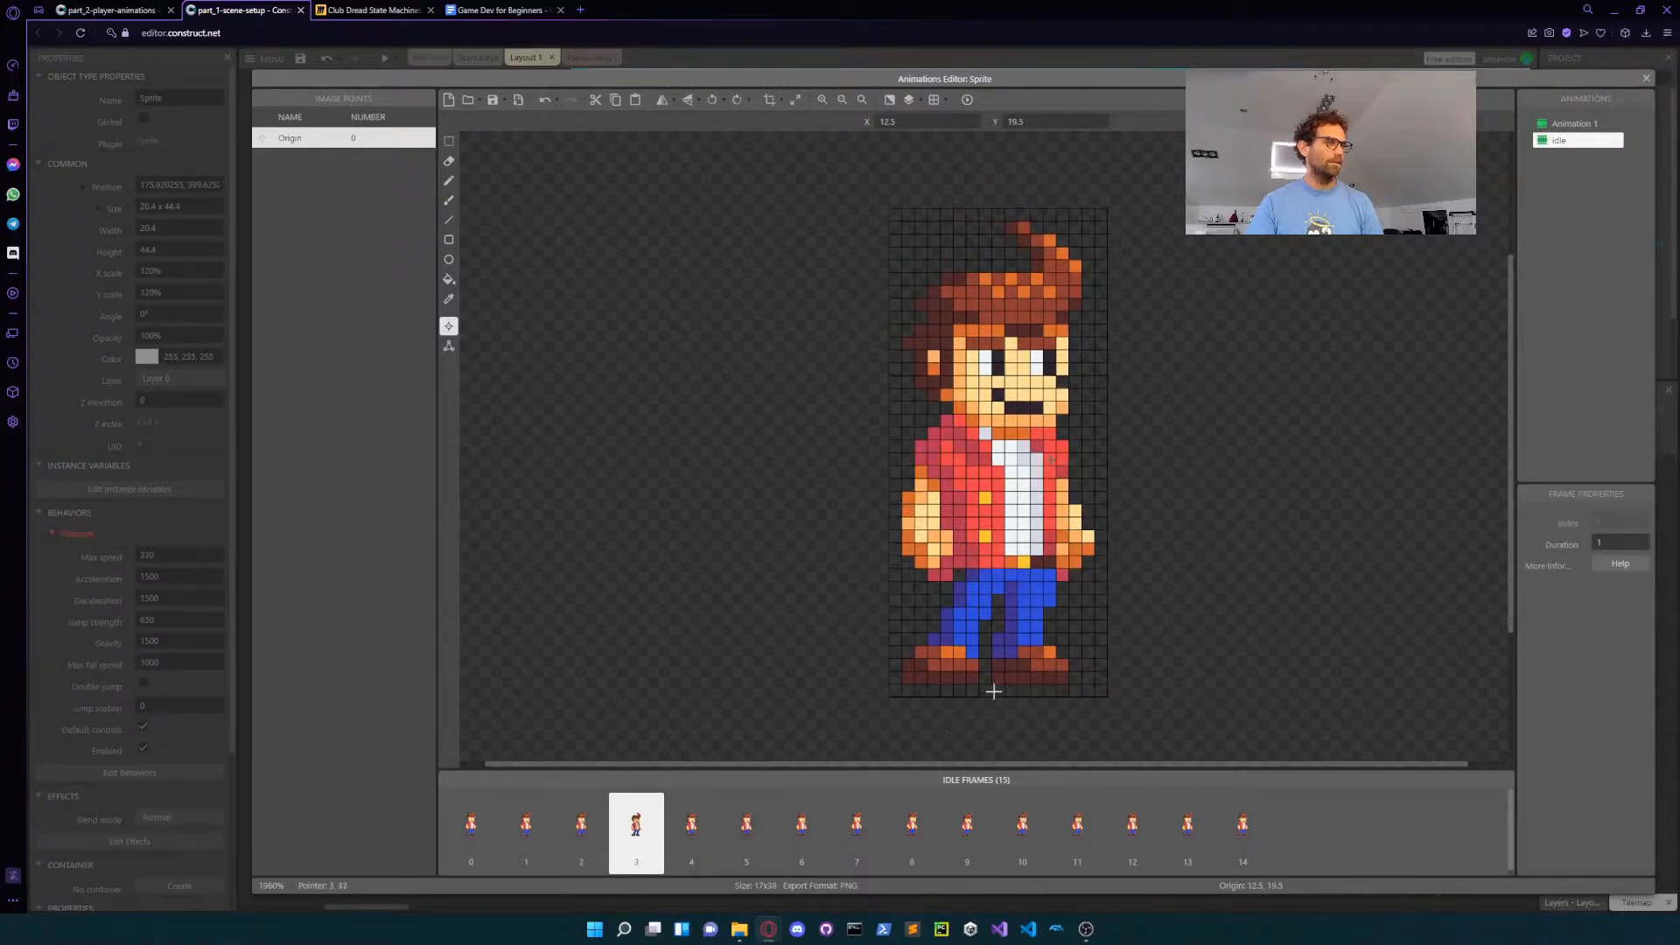
pyautogui.click(691, 823)
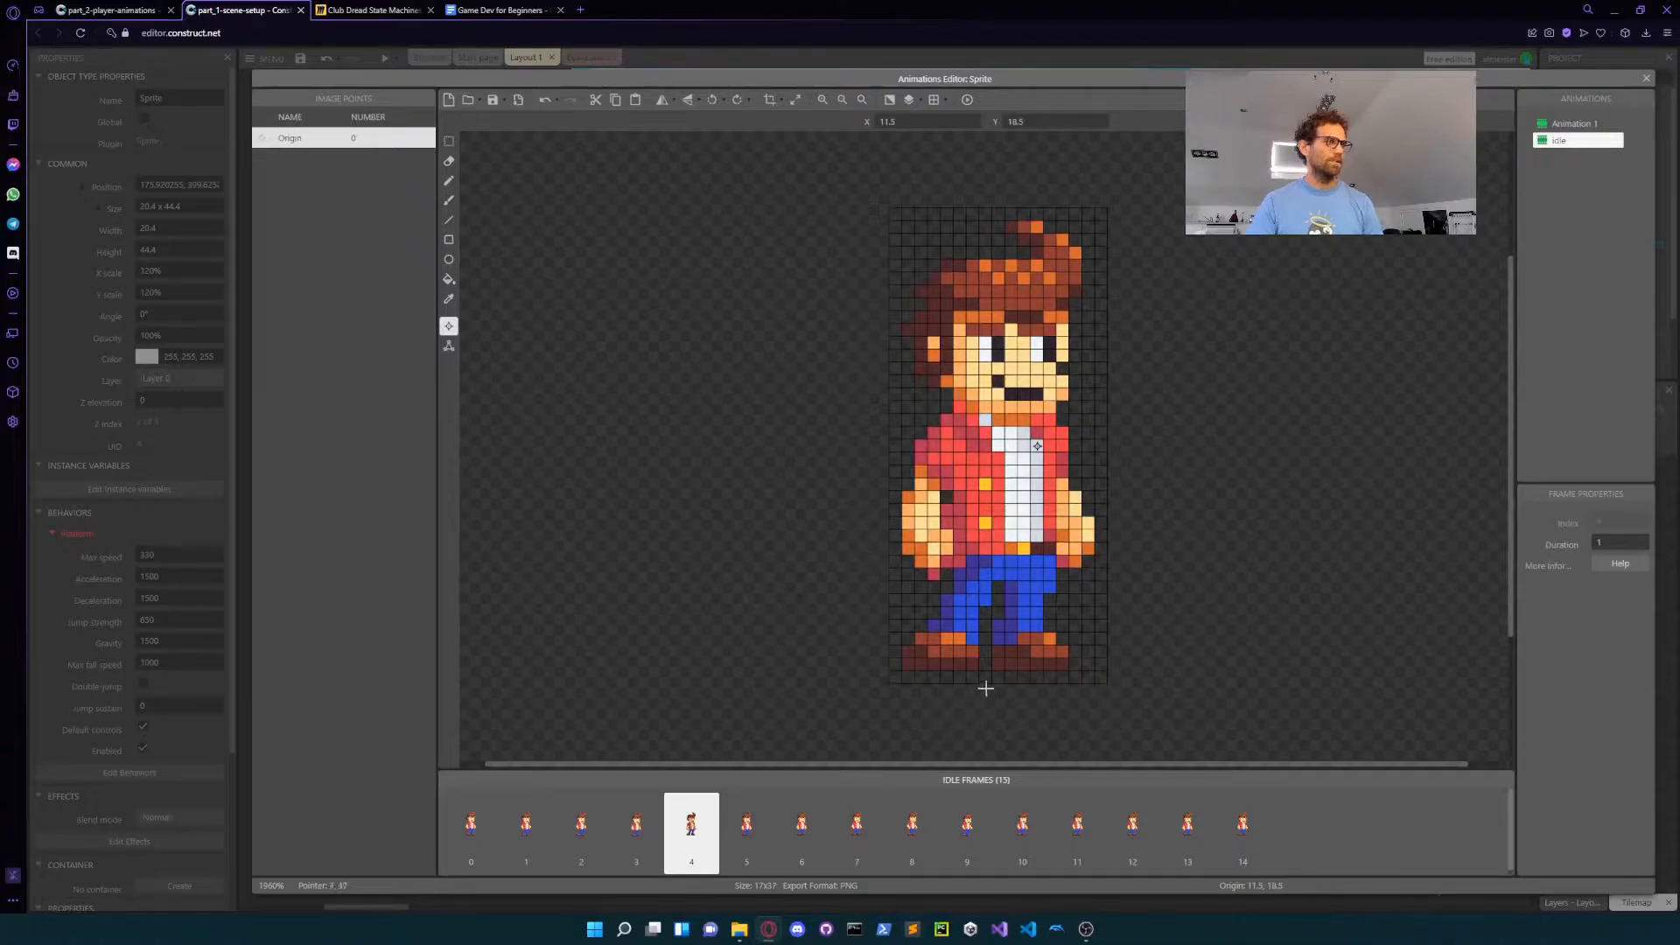
# Step: Place the origin between the feet on Idle frames 5 to 9, at X 8, Y 36 on frame 8
pyautogui.click(743, 849)
pyautogui.click(992, 668)
pyautogui.click(821, 819)
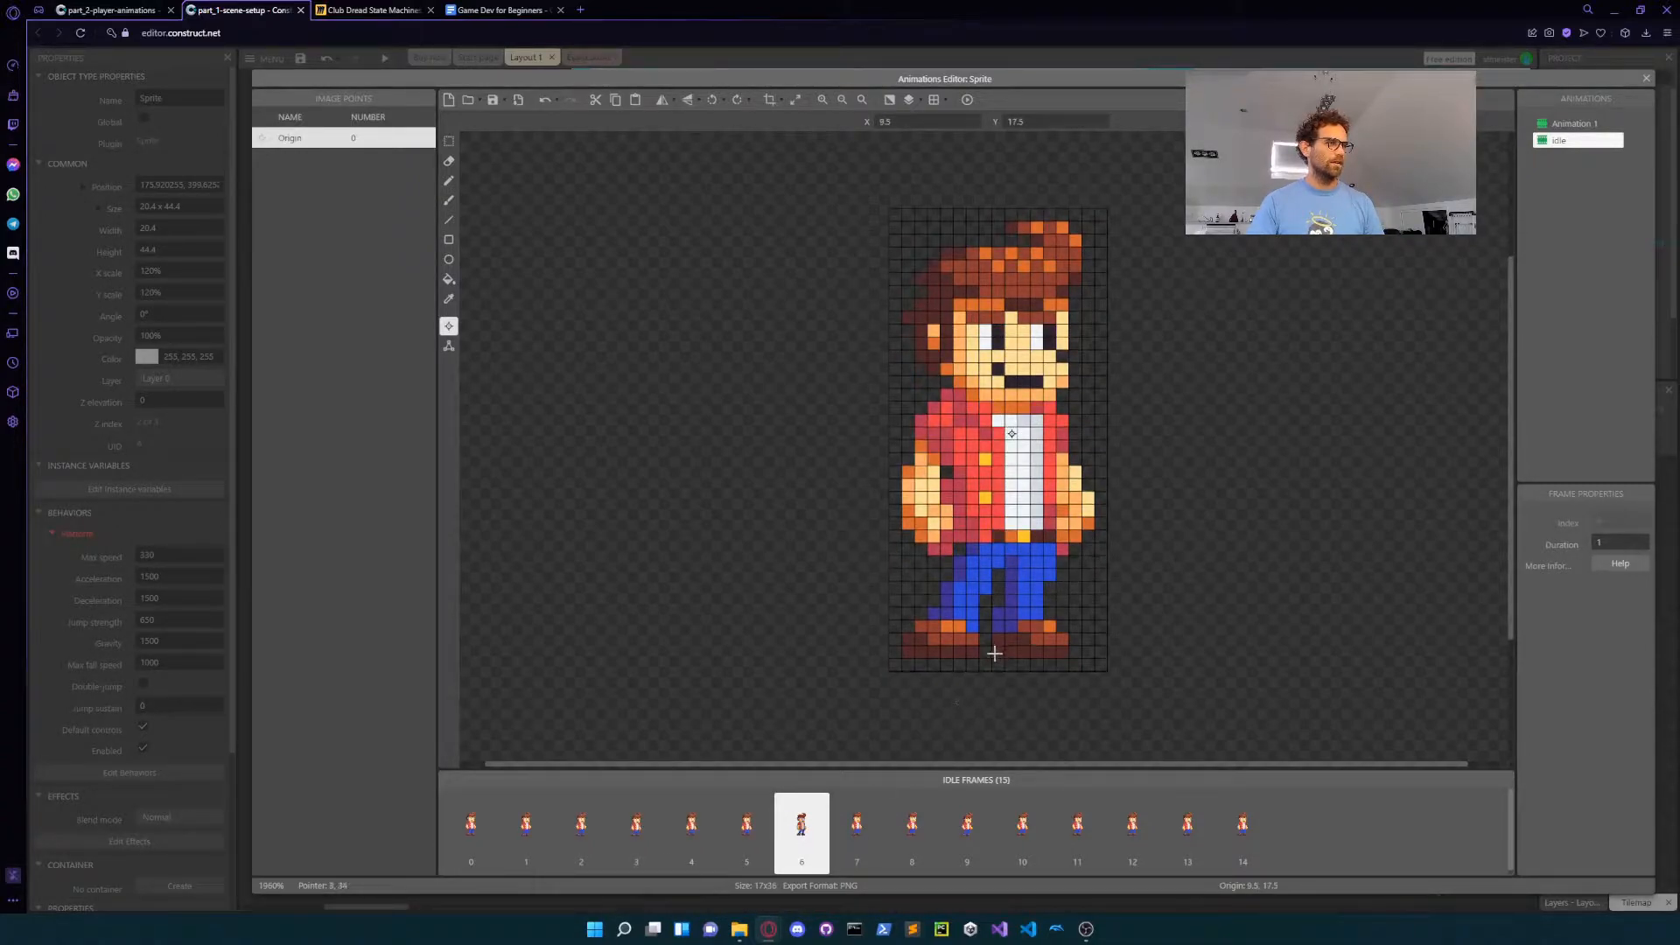
pyautogui.click(856, 836)
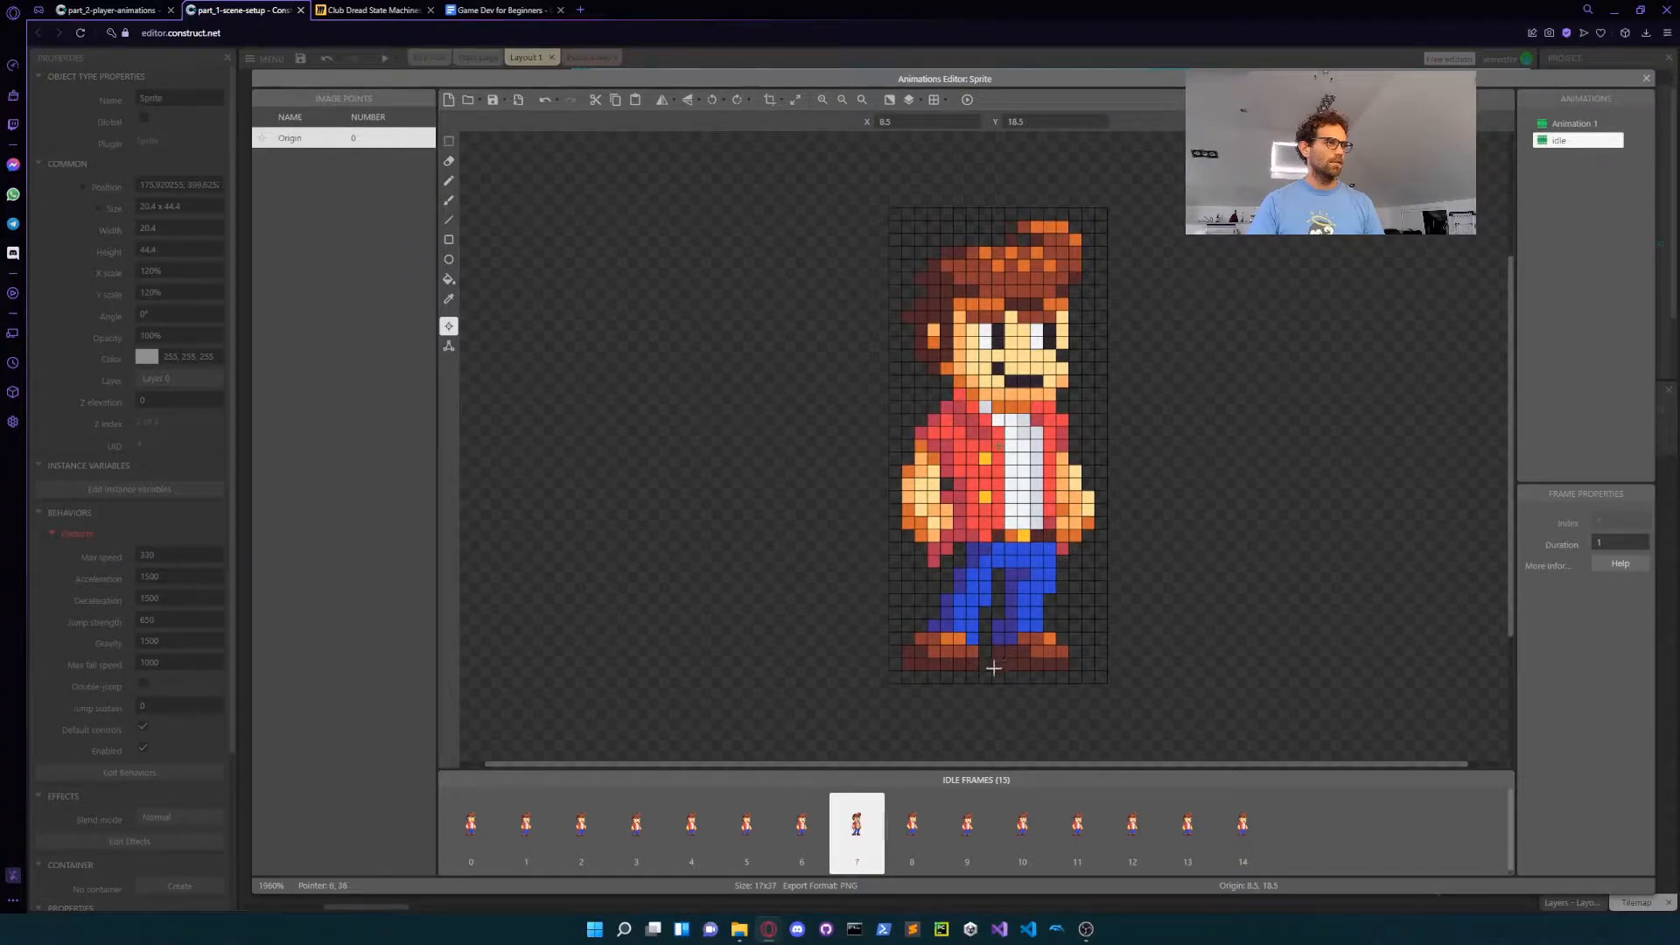
pyautogui.click(912, 827)
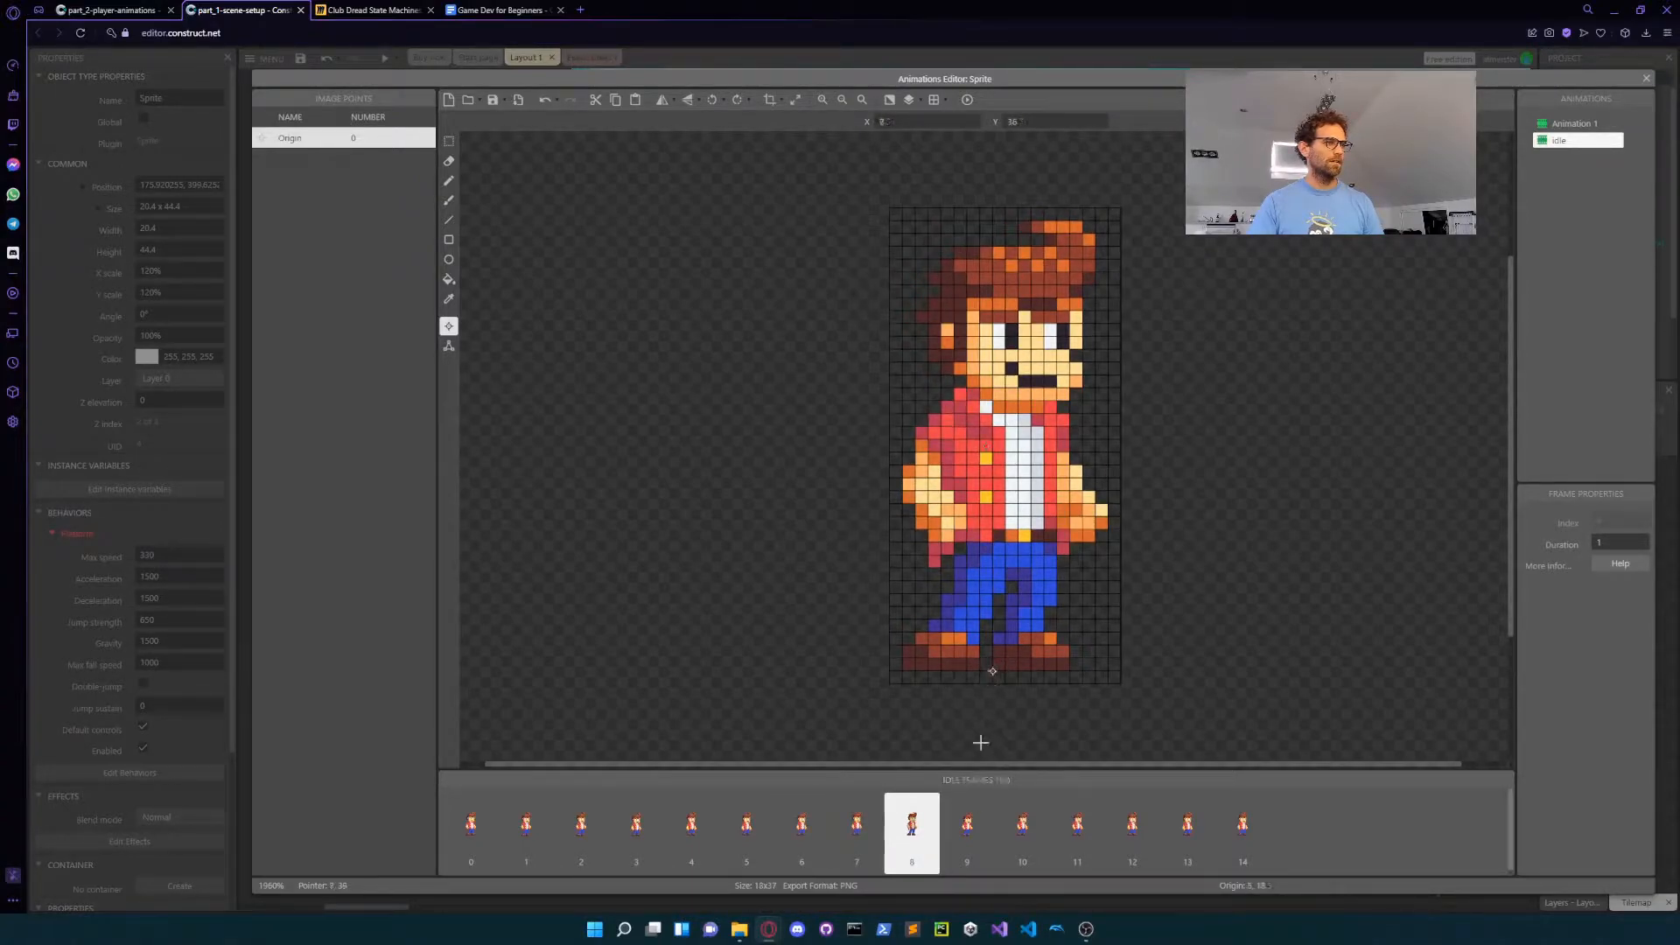
pyautogui.click(965, 818)
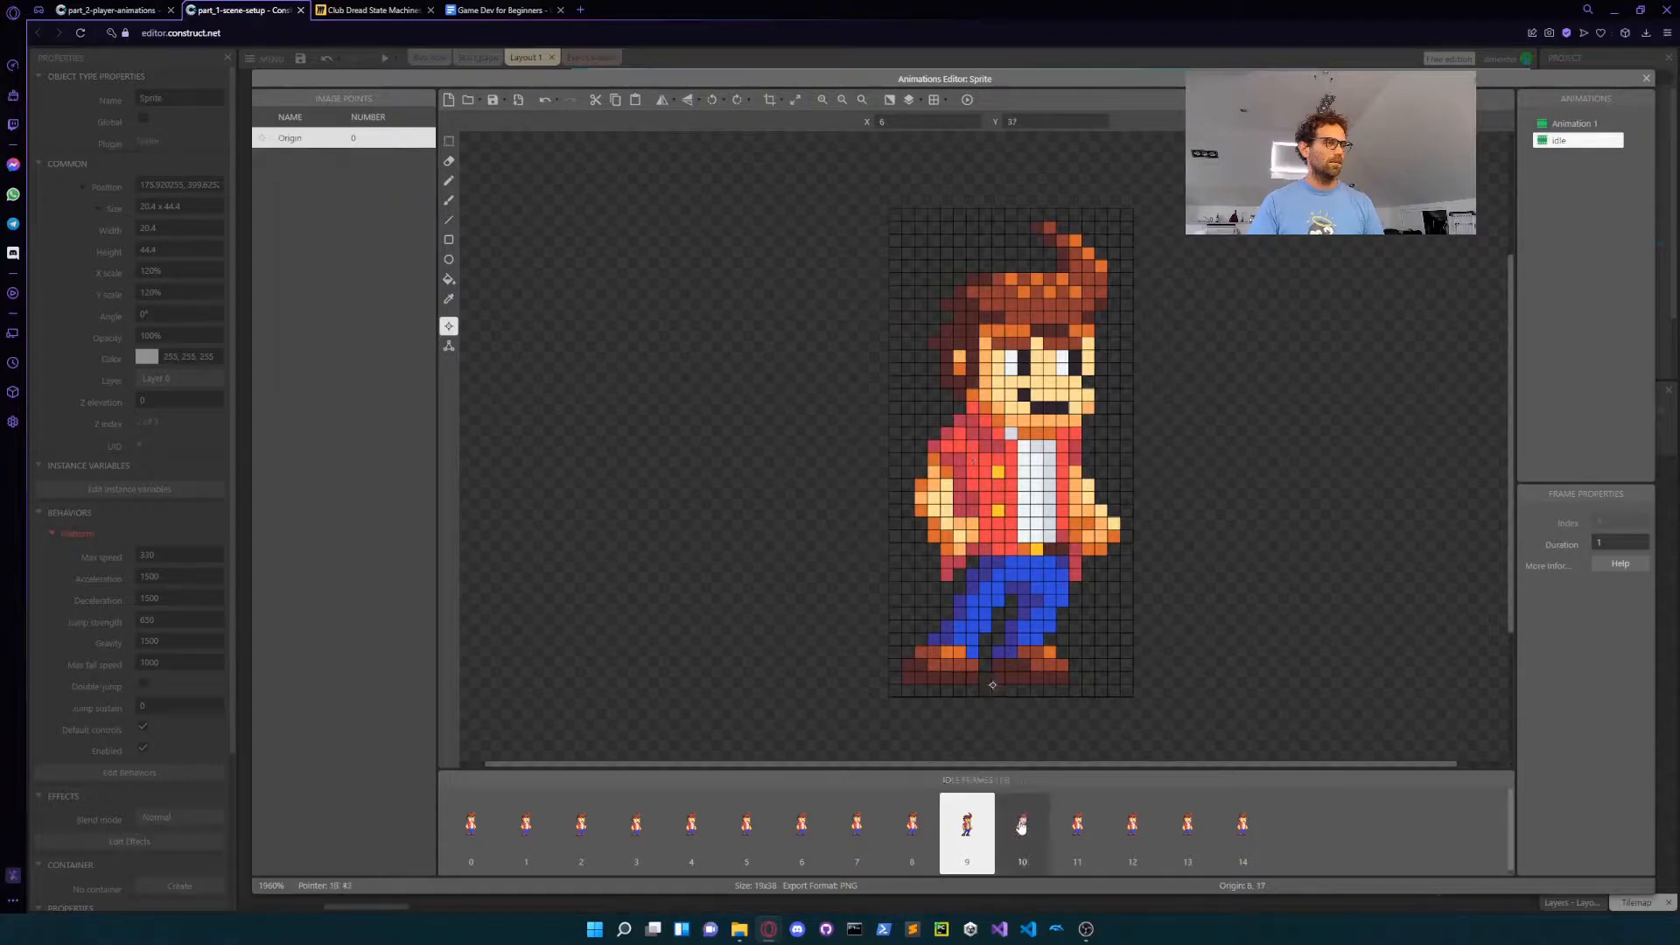
# Step: Place the origin between the feet on Idle frames 10 to 14, at X 8, Y 36 on frames 10 to 12
pyautogui.click(1023, 827)
pyautogui.click(993, 672)
pyautogui.click(1069, 825)
pyautogui.click(992, 671)
pyautogui.click(1131, 819)
pyautogui.click(992, 672)
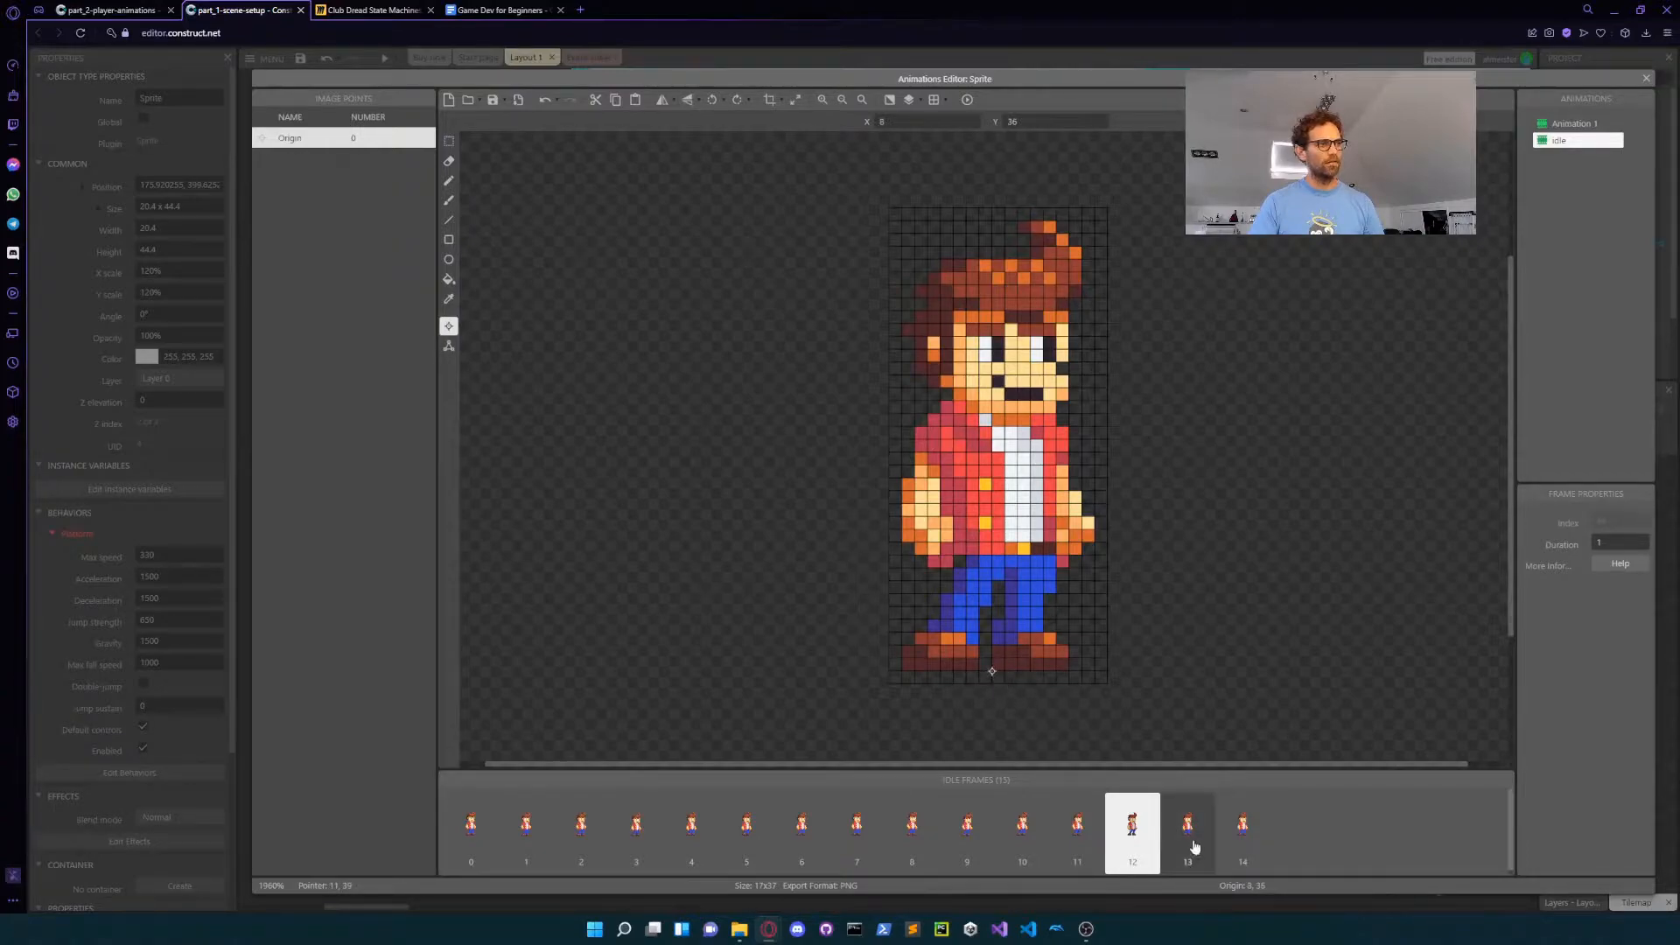
pyautogui.click(1193, 844)
pyautogui.click(994, 669)
pyautogui.click(1243, 827)
pyautogui.click(992, 670)
# Step: Check the origins back through Idle frames 13 to 10, and enable looping for the Idle animation
pyautogui.click(1188, 832)
pyautogui.click(1132, 831)
pyautogui.click(1078, 840)
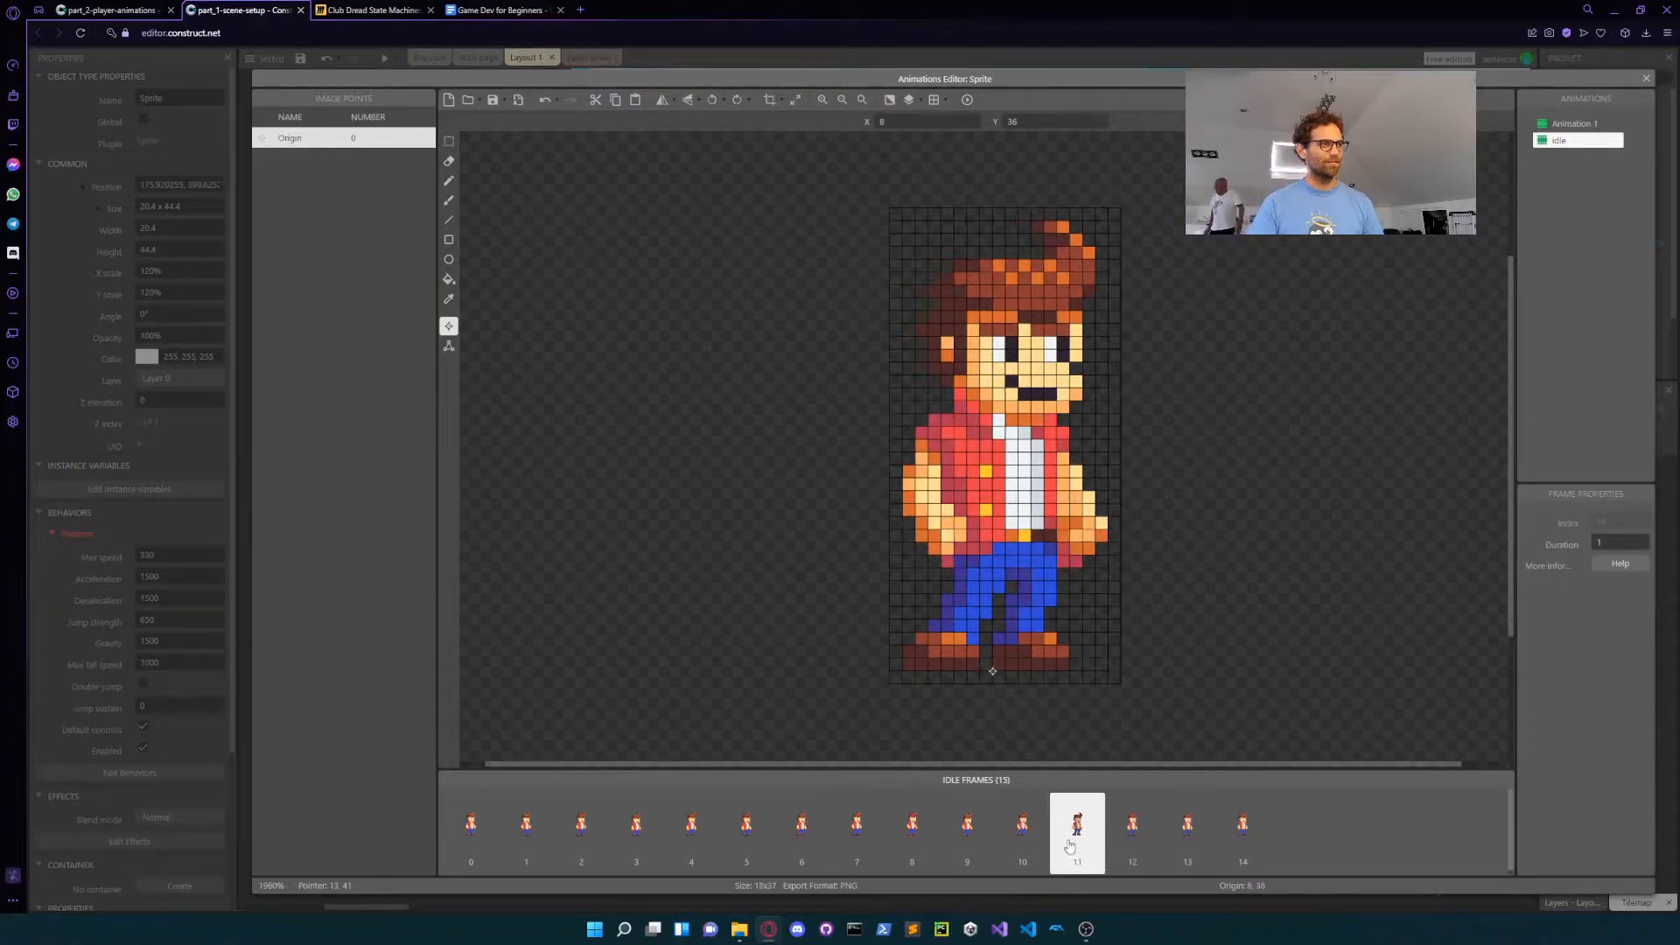
pyautogui.click(1022, 831)
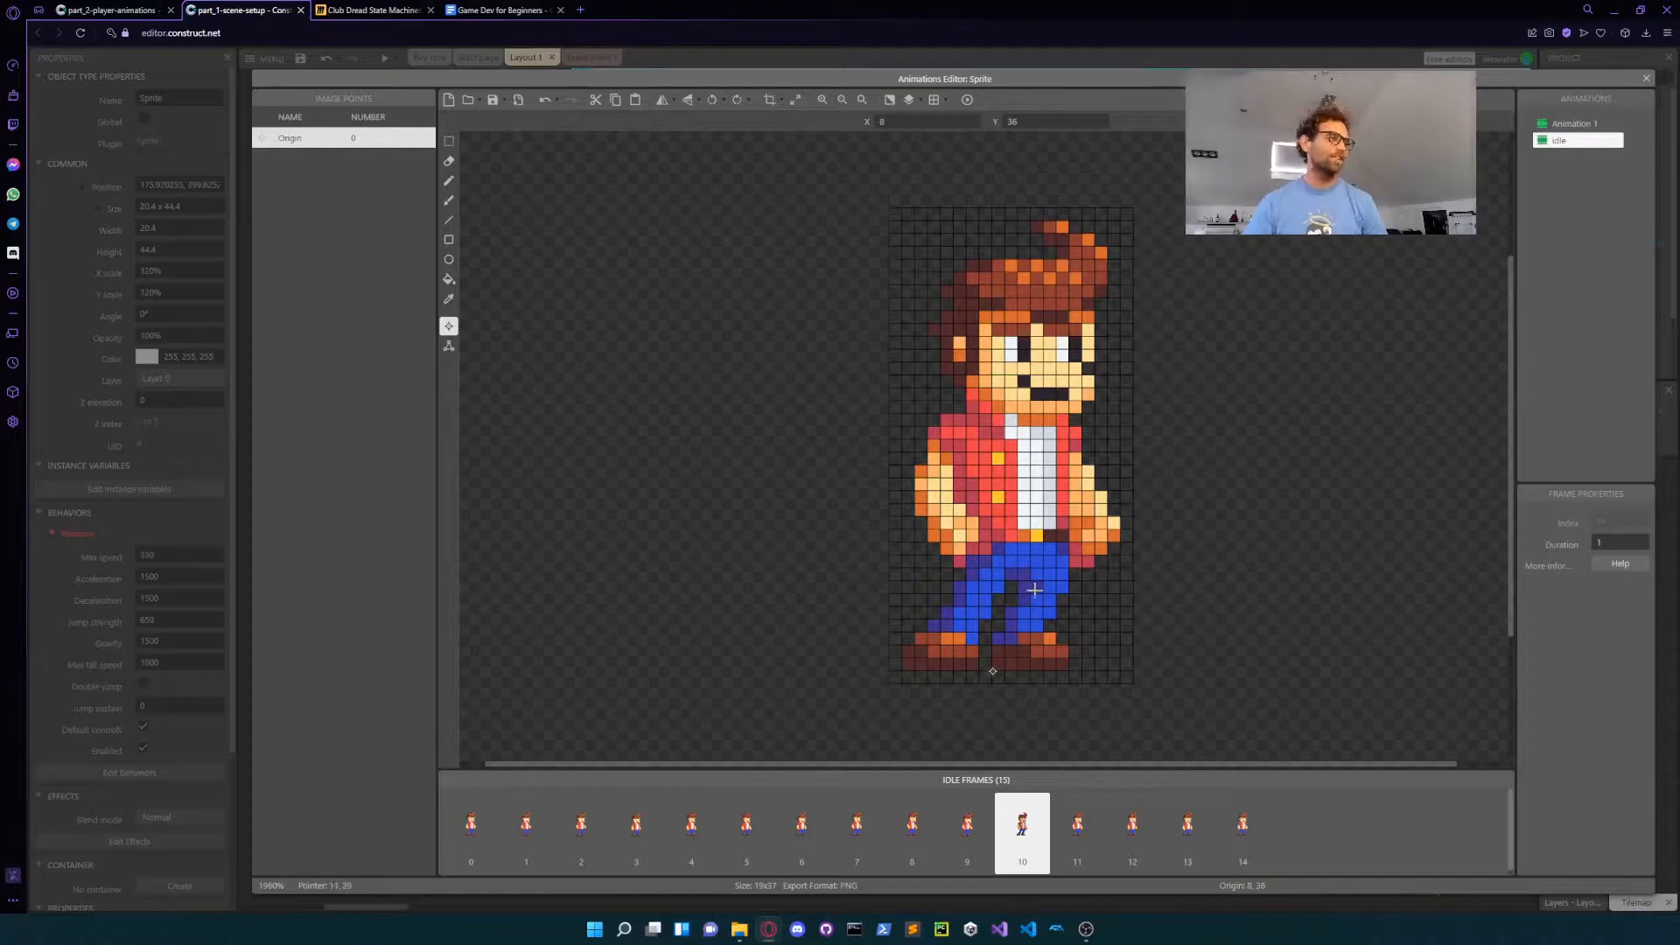
pyautogui.click(1568, 124)
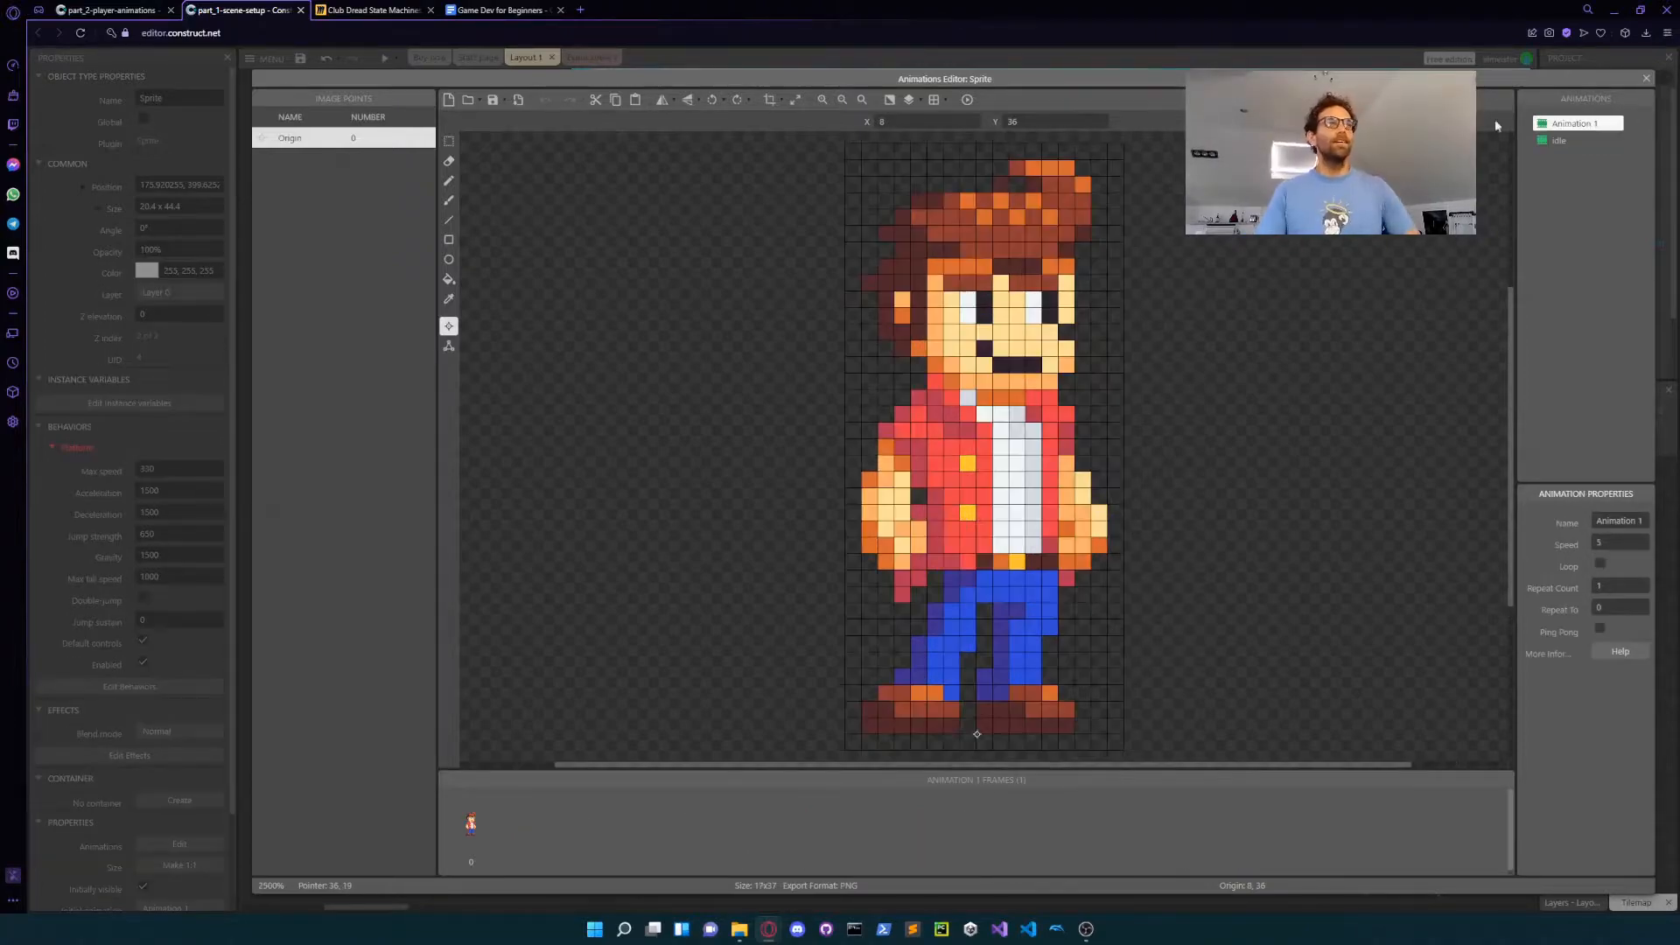
pyautogui.click(1551, 140)
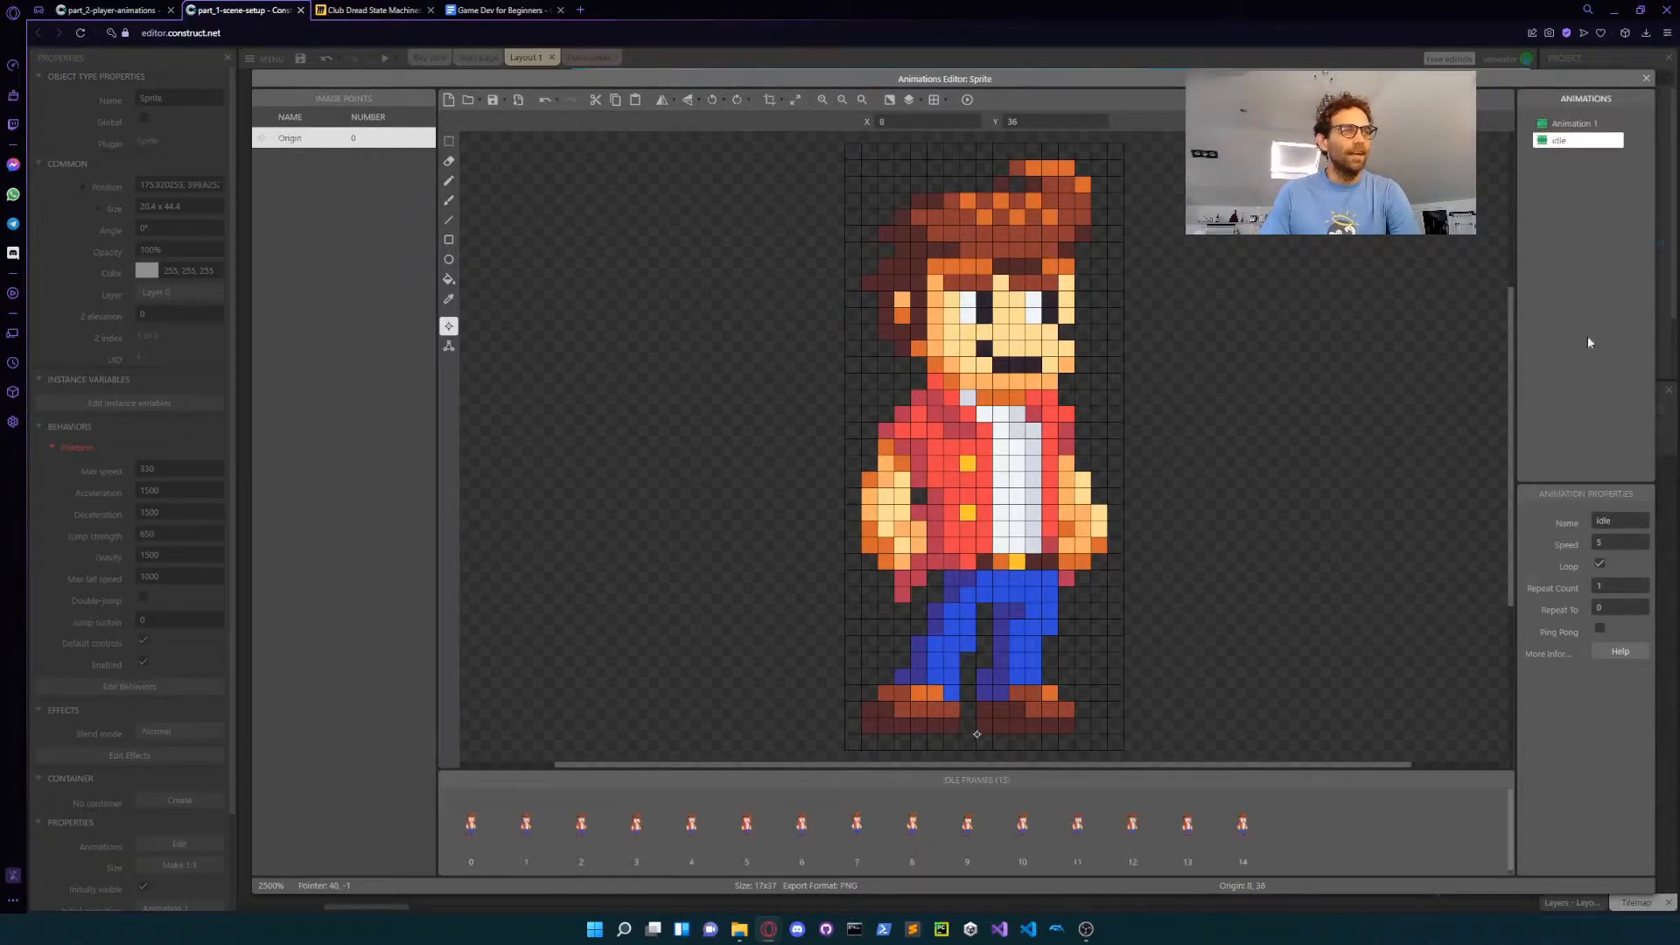
# Step: Close the animations editor and test-play the layout, making the character jump and run to the right
pyautogui.click(1598, 563)
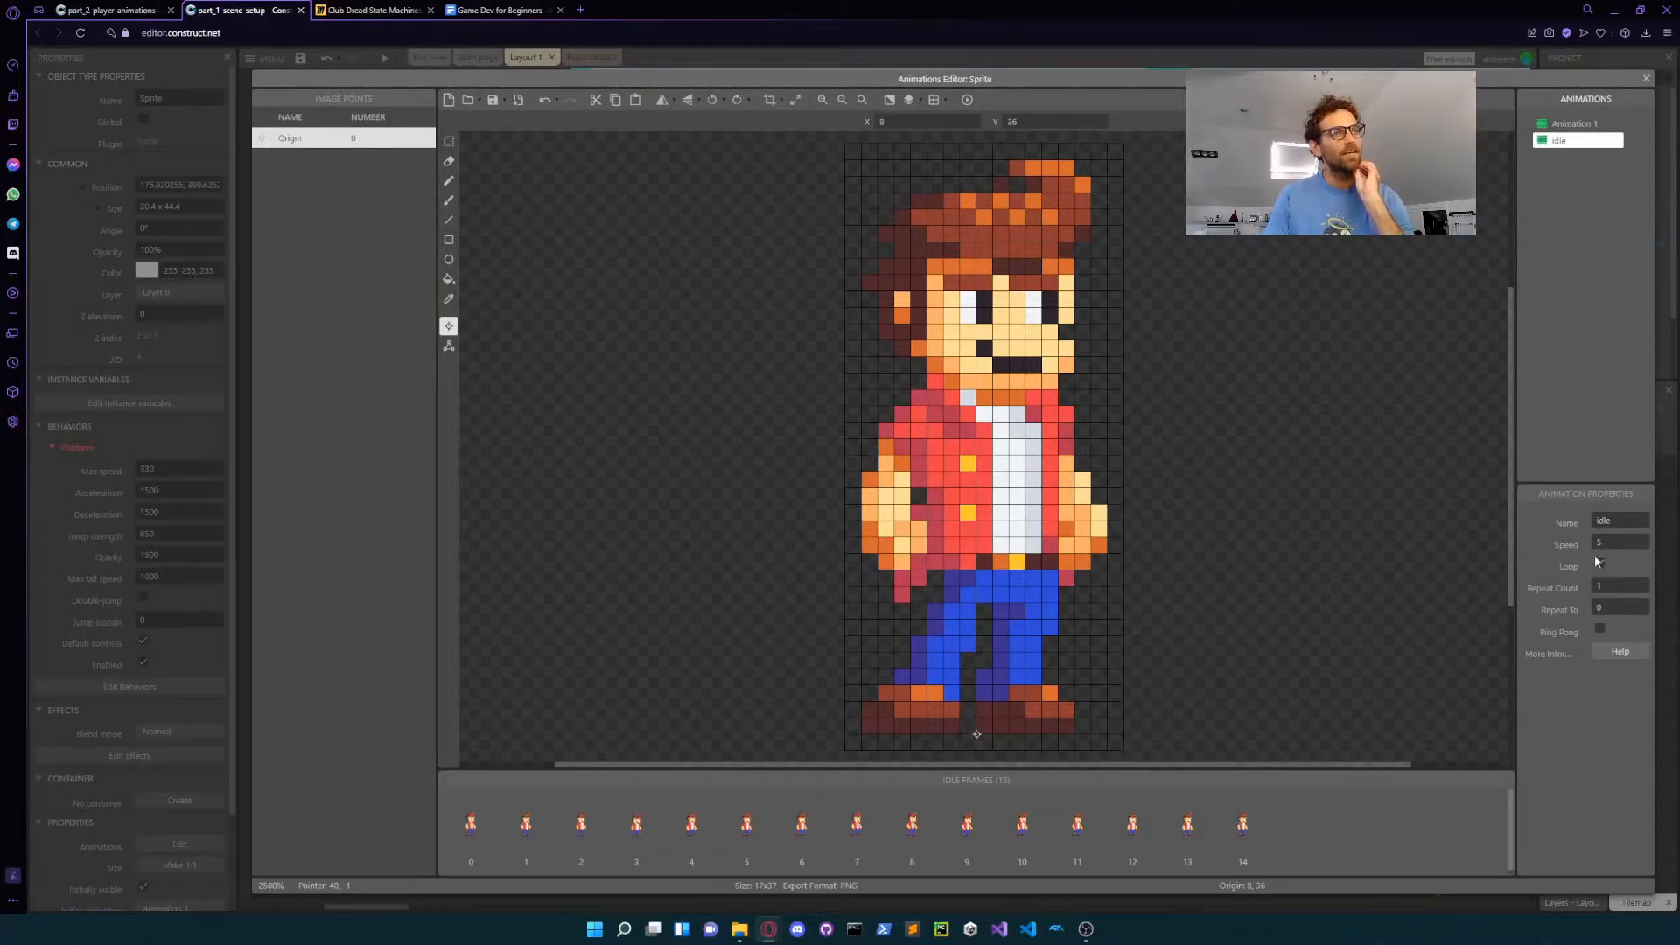
pyautogui.click(1647, 78)
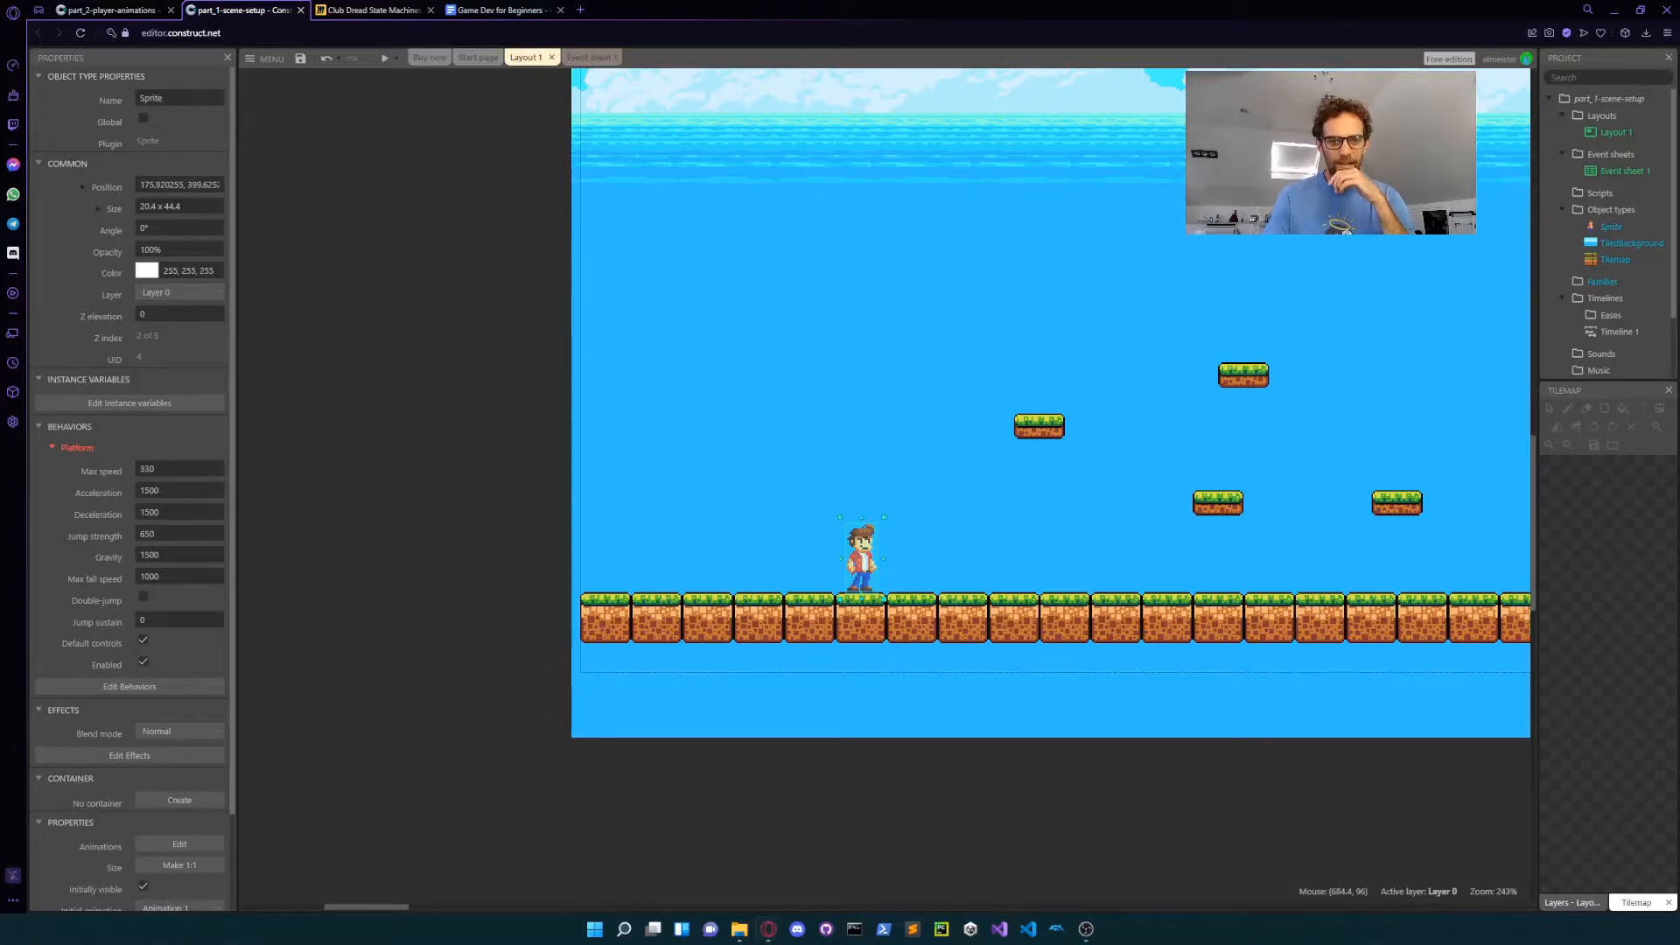
pyautogui.click(383, 59)
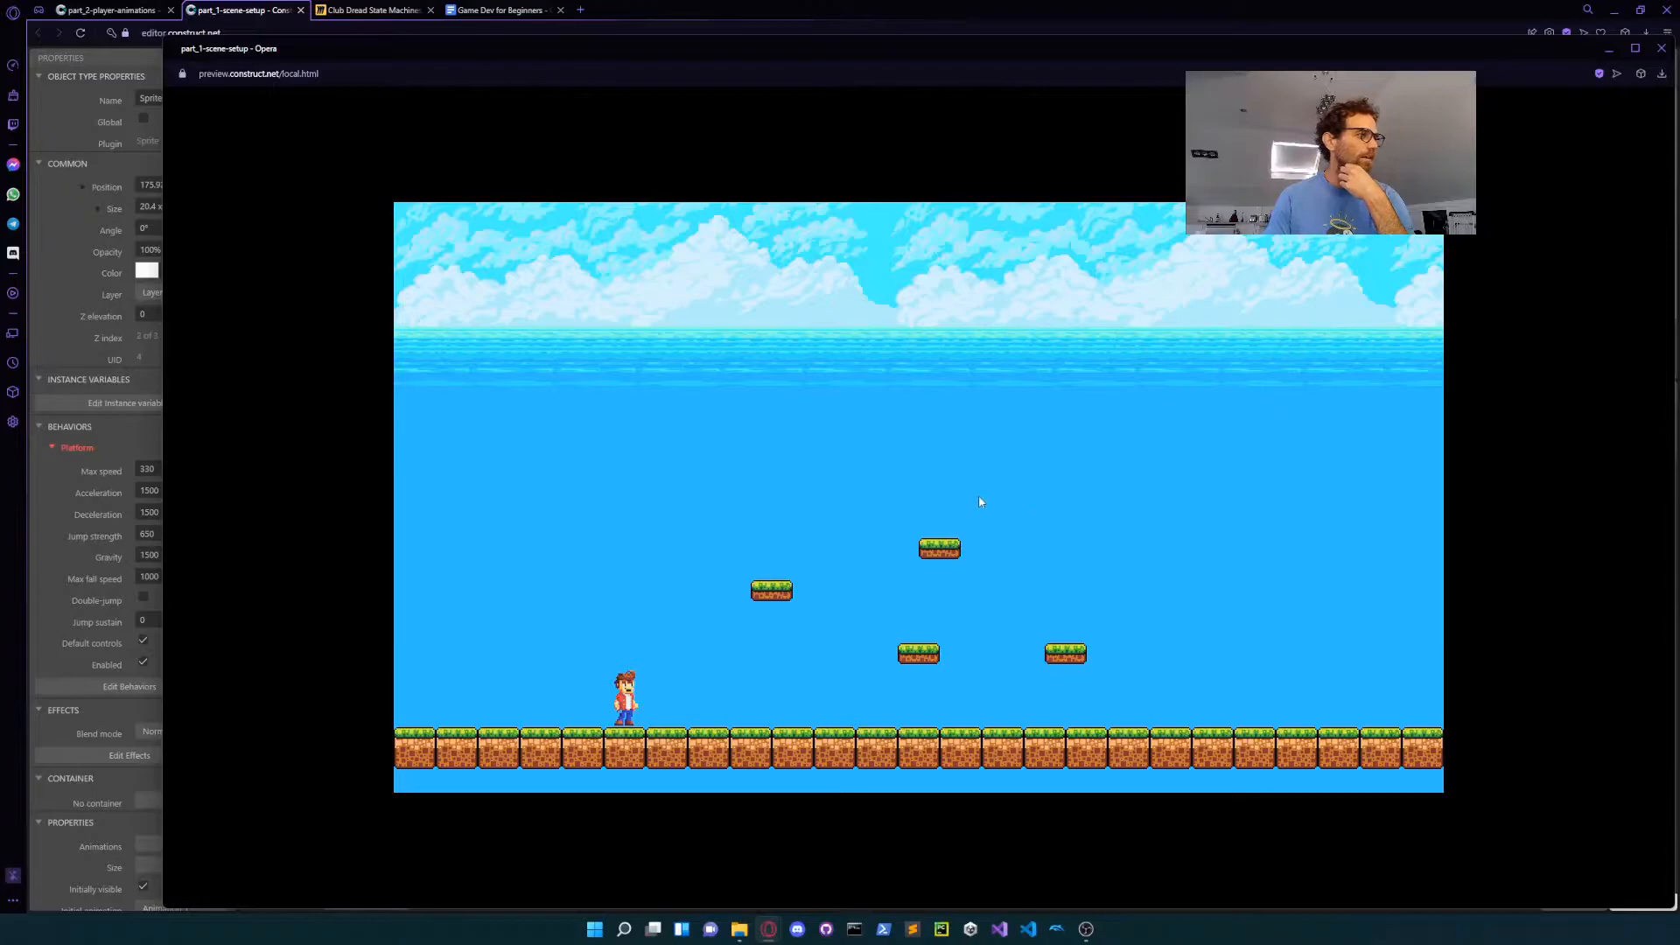
pyautogui.press('Up')
pyautogui.press('Right')
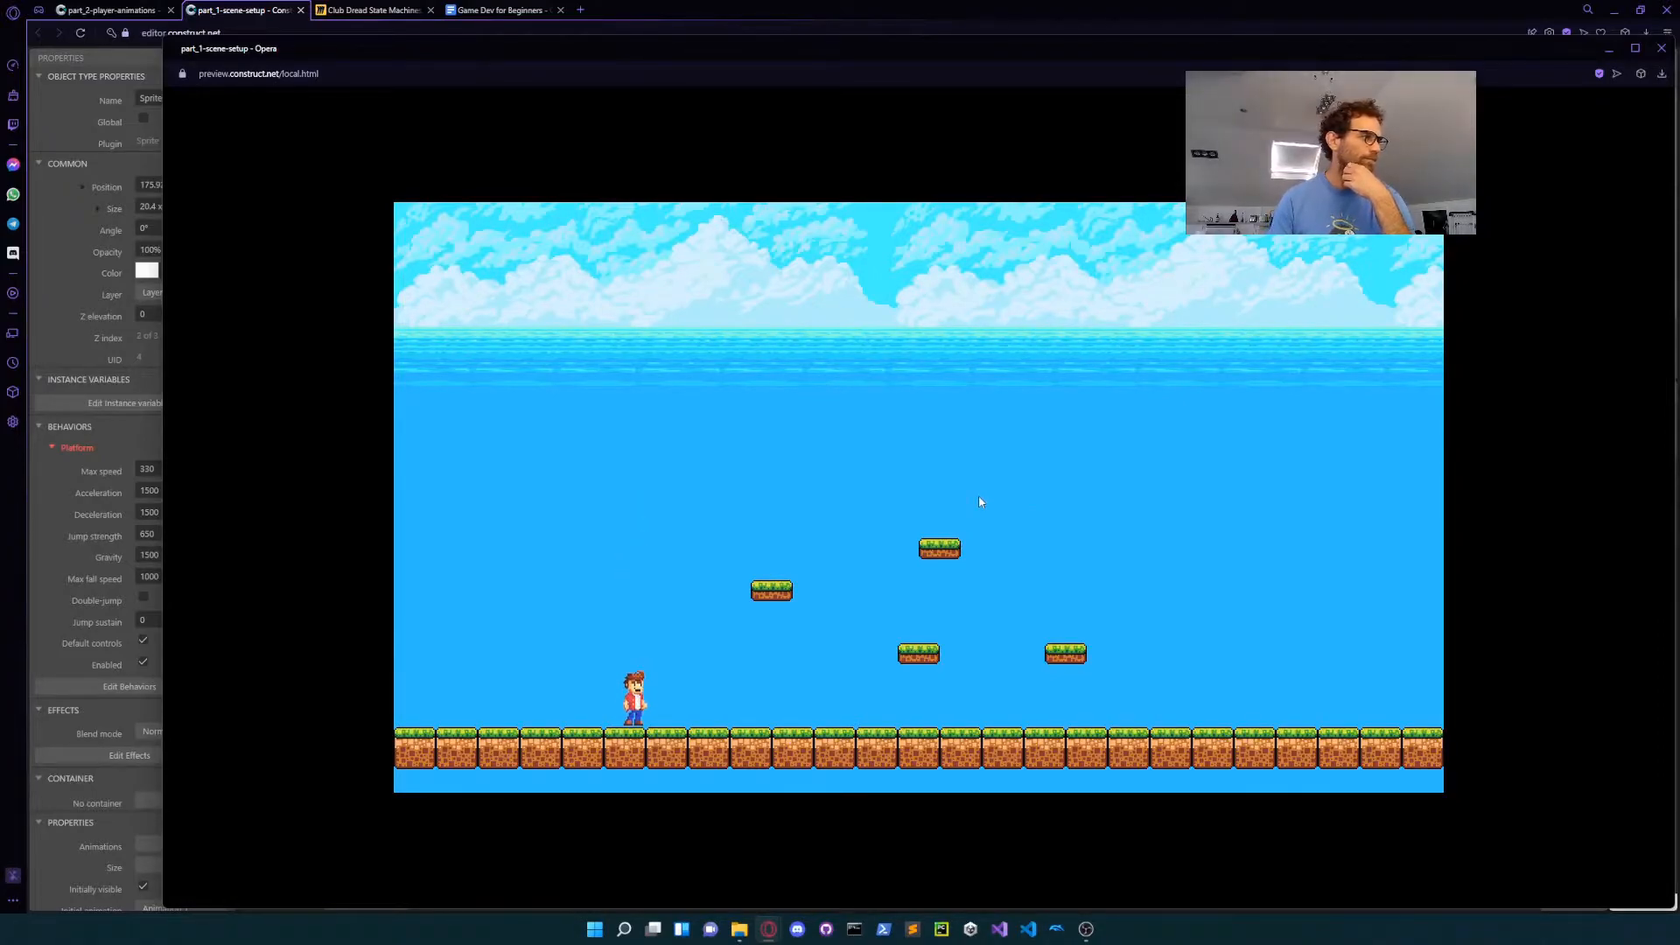
pyautogui.click(1662, 48)
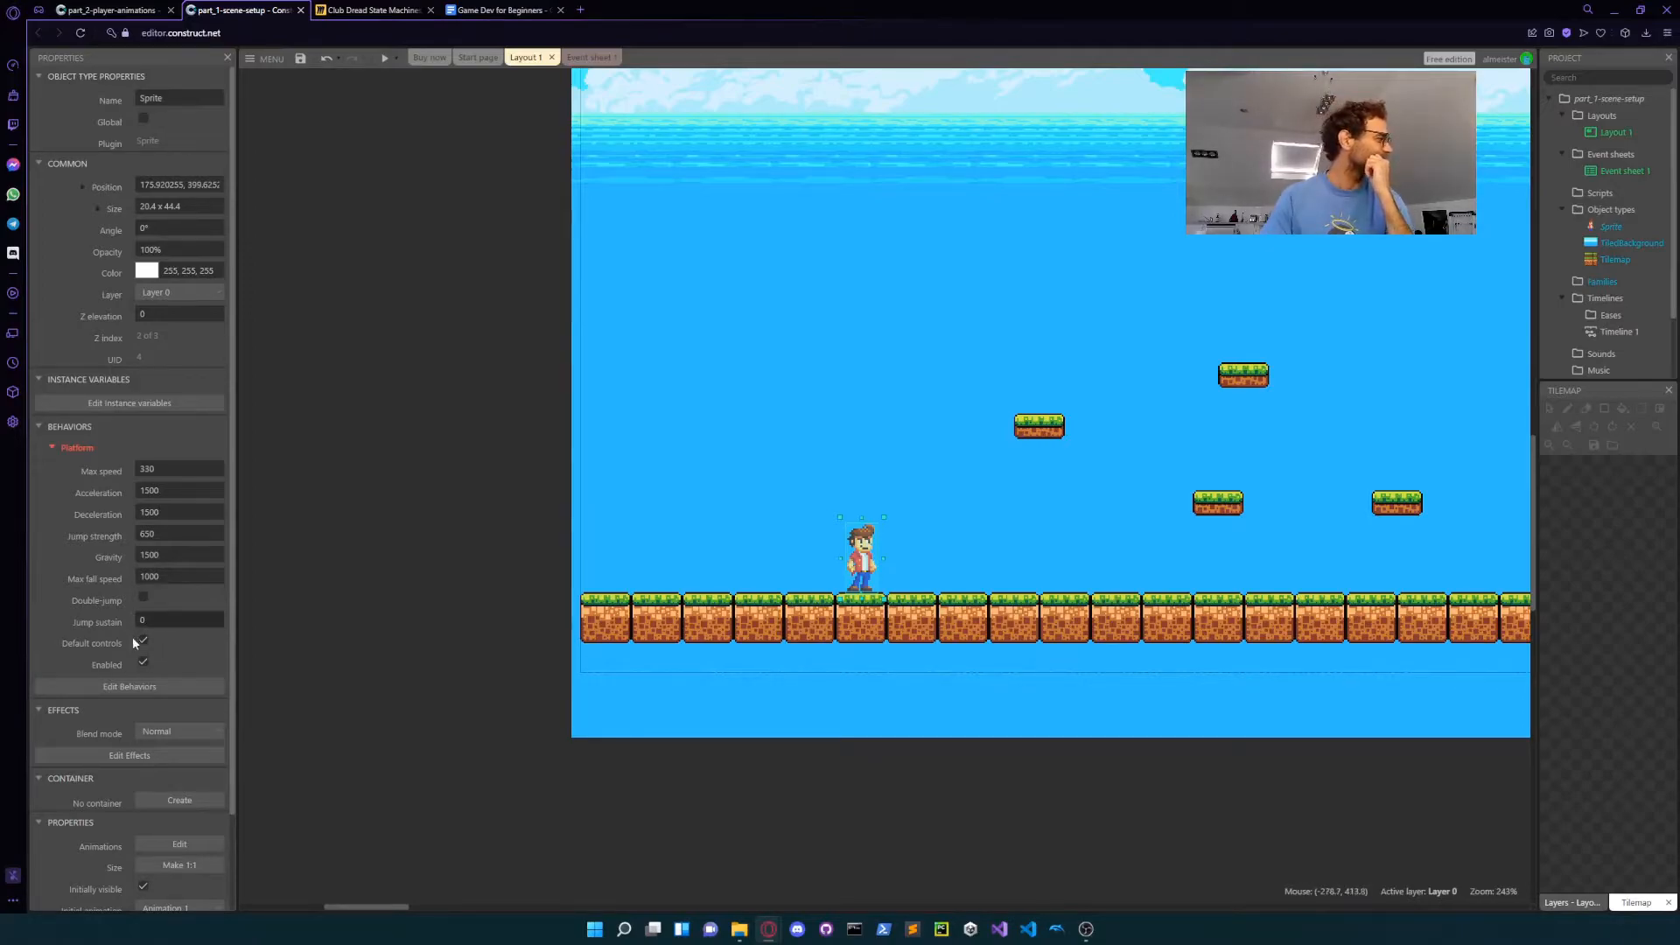
# Step: Set the character sprite's initial animation to Idle and preview the layout
pyautogui.scroll(-1, 149, 637)
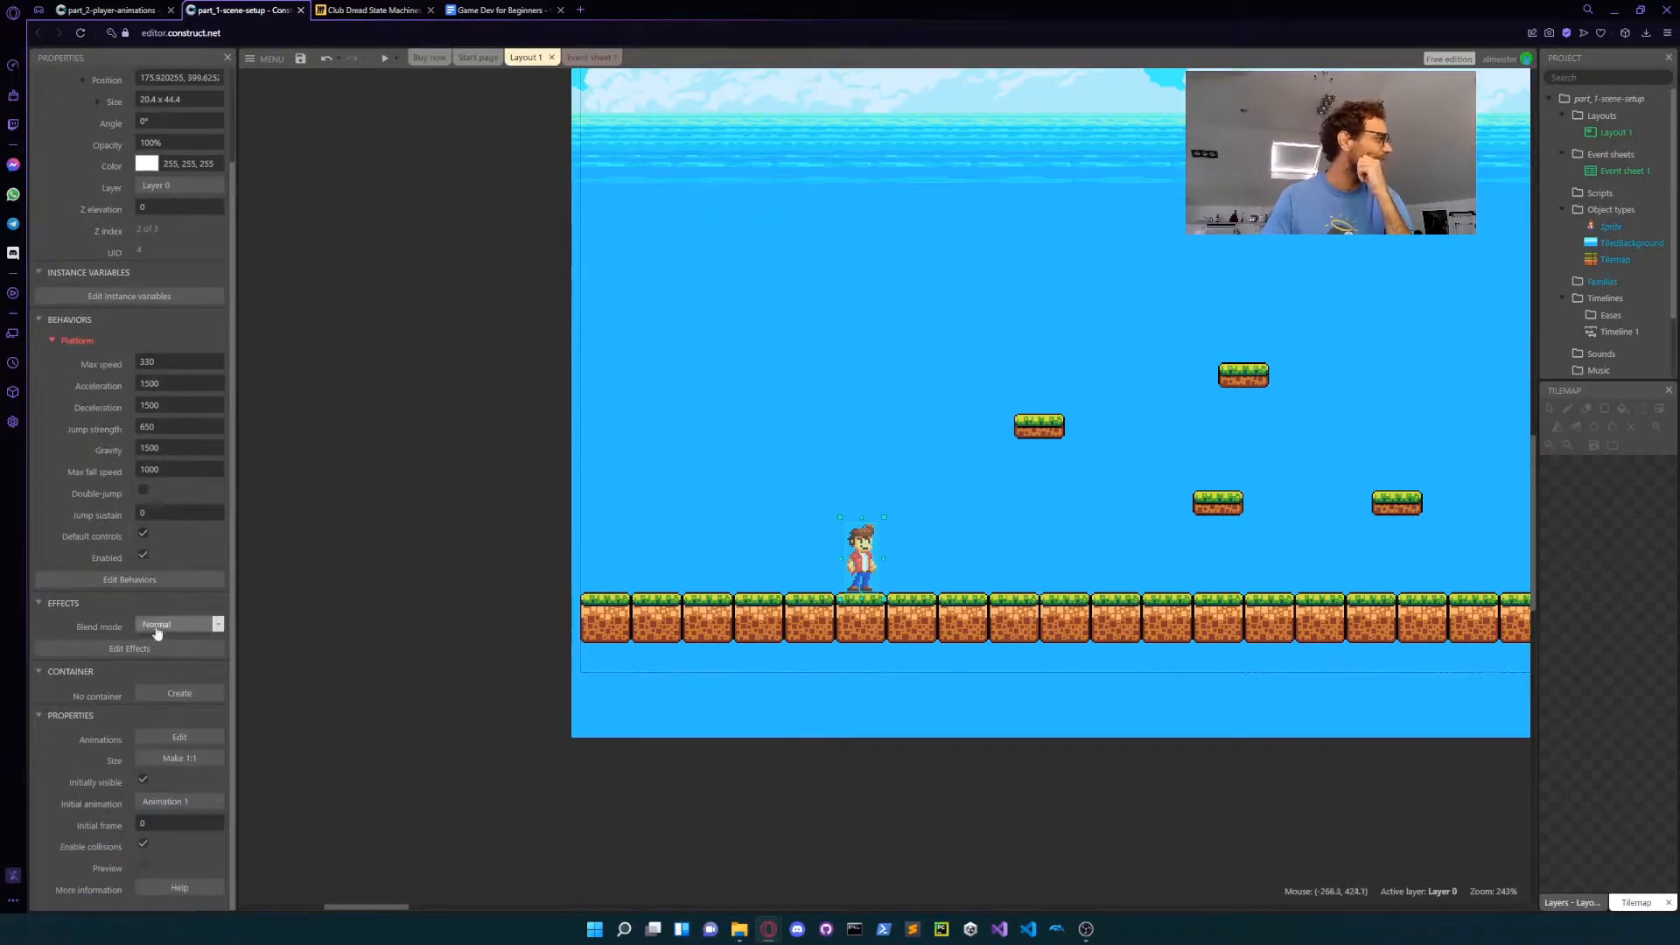
pyautogui.click(184, 802)
pyautogui.click(175, 833)
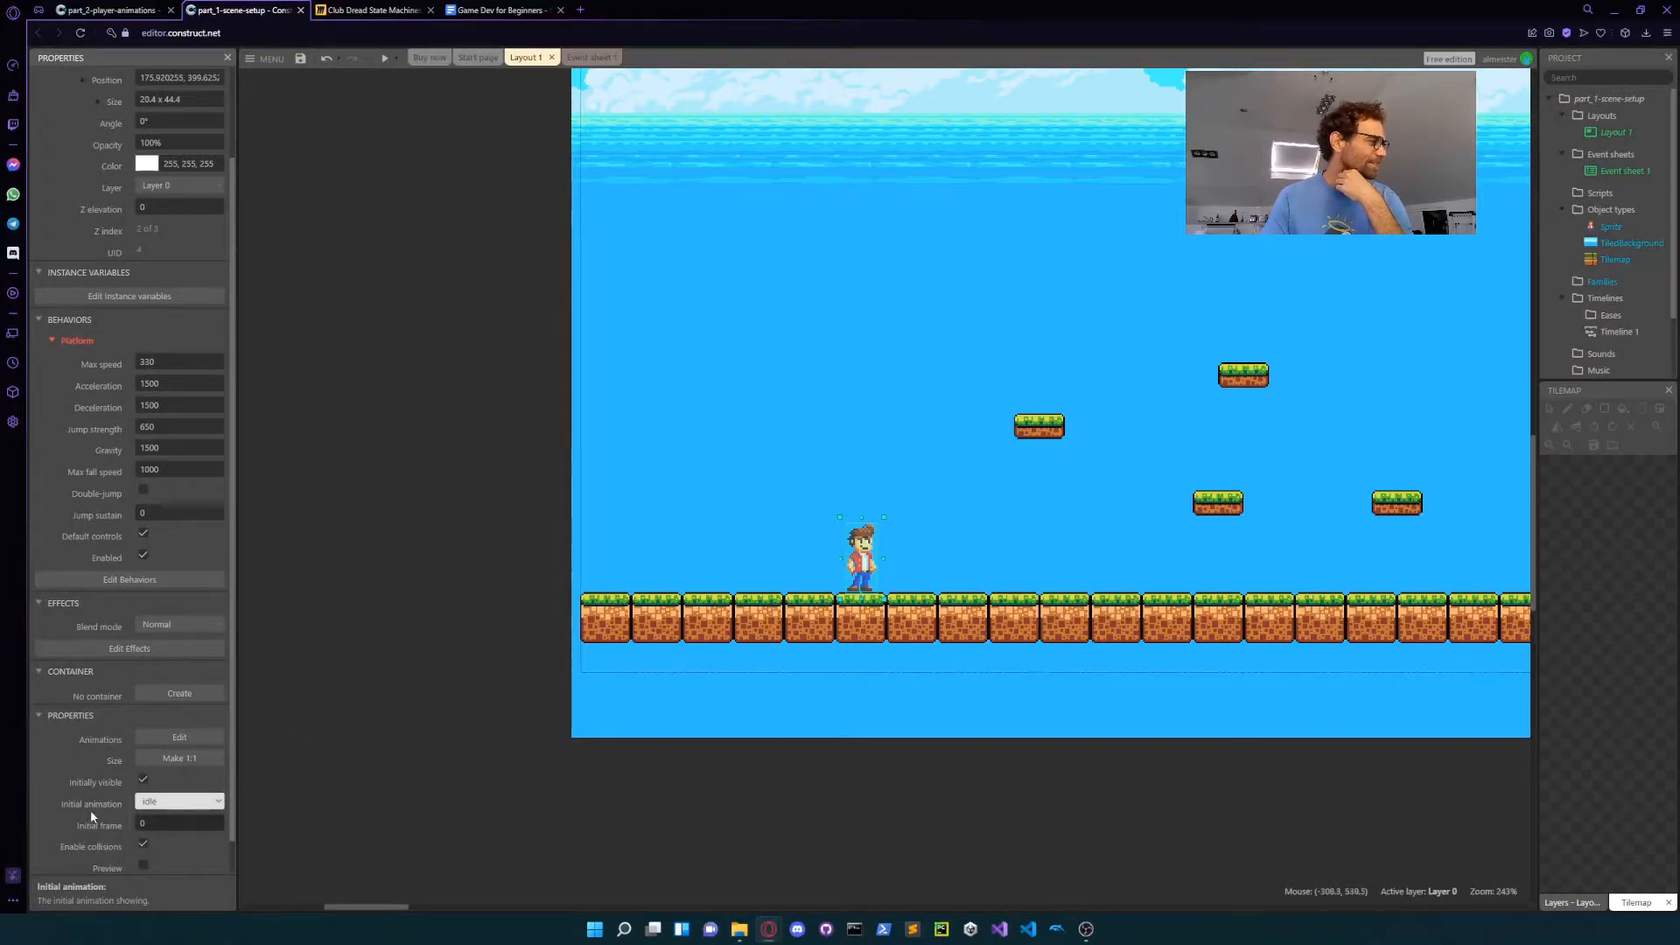
pyautogui.click(385, 58)
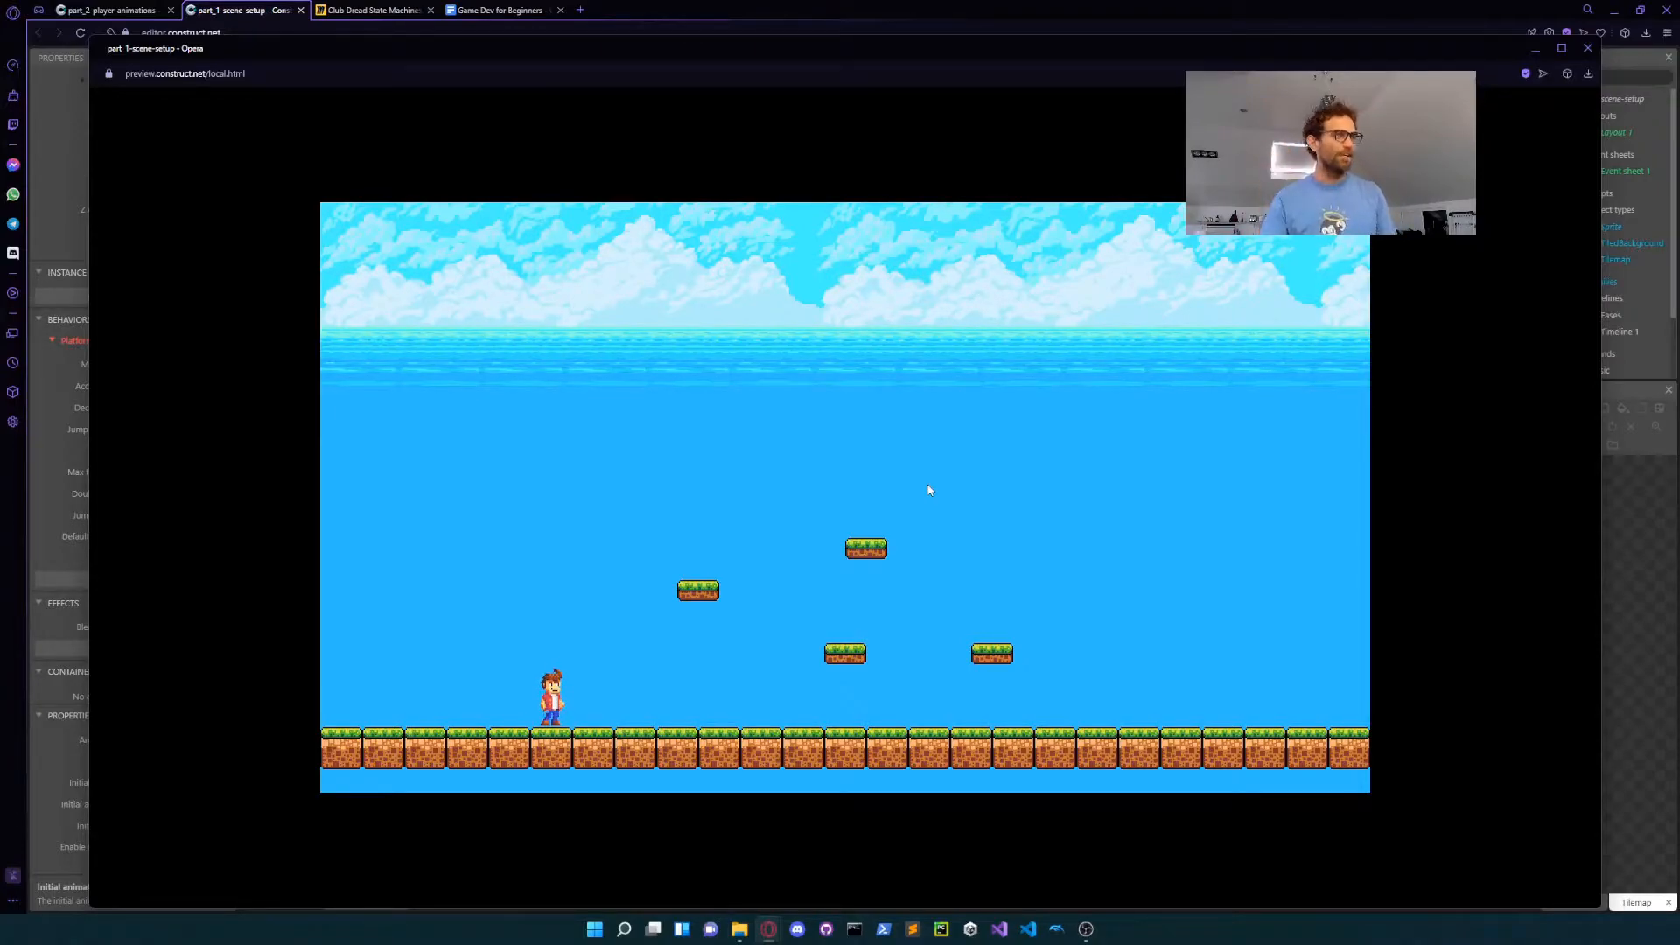
pyautogui.click(1589, 49)
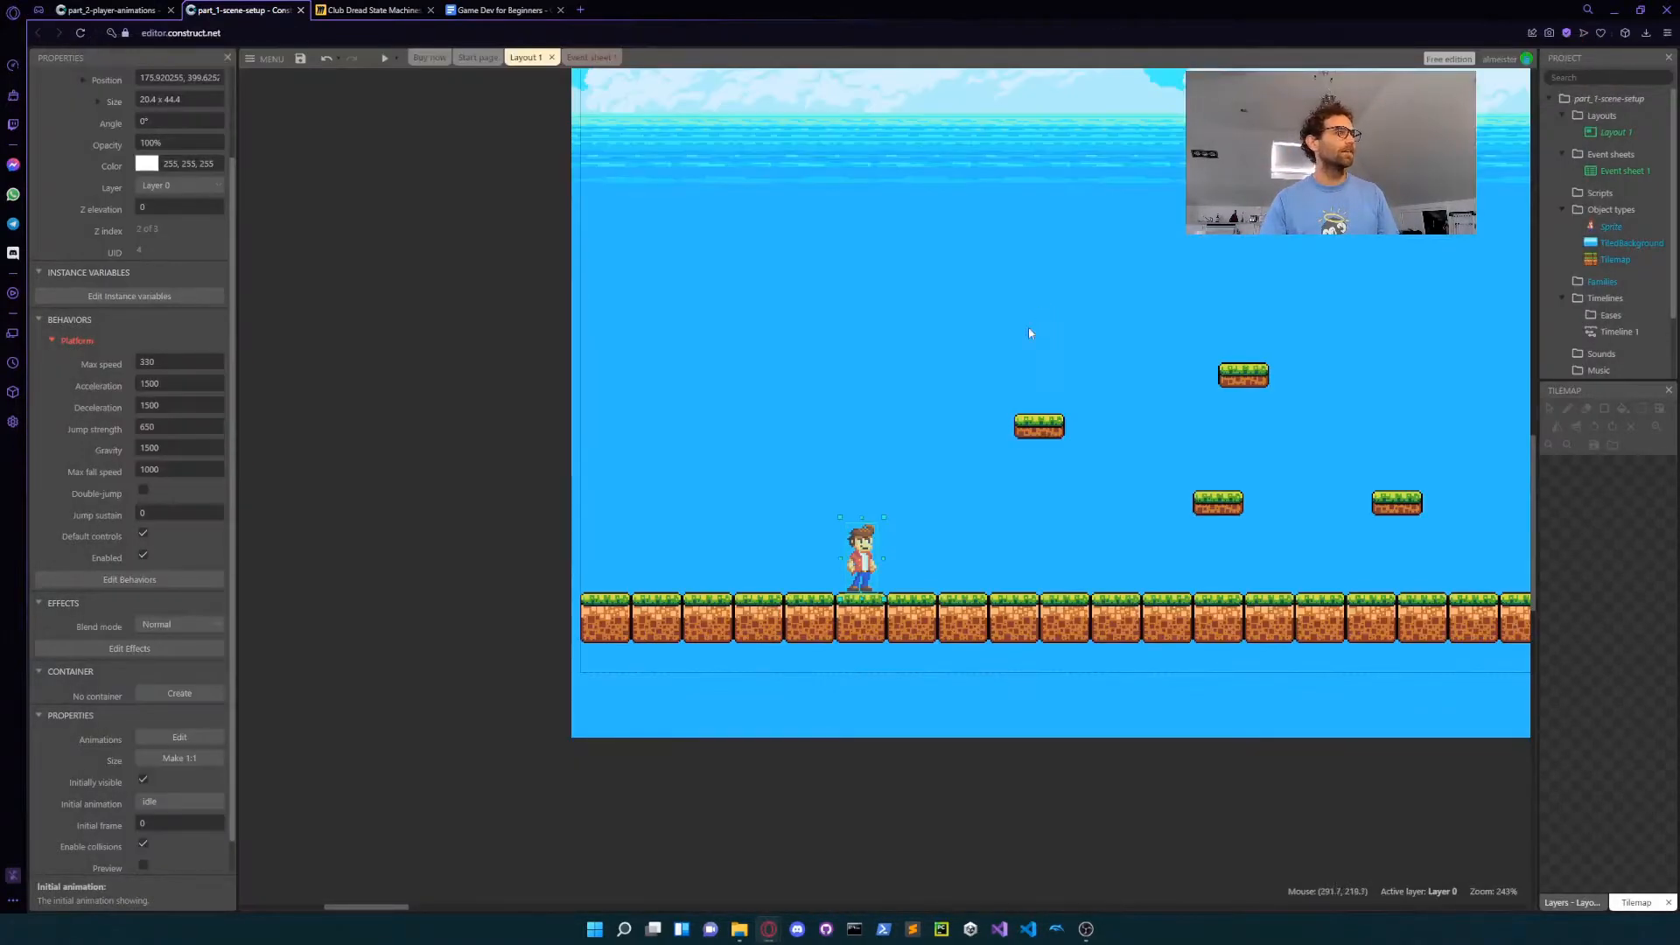
# Step: Try a different playback speed for the Idle animation and preview the layout
pyautogui.doubleClick(867, 560)
pyautogui.moveTo(1620, 542); pyautogui.dragTo(1571, 542)
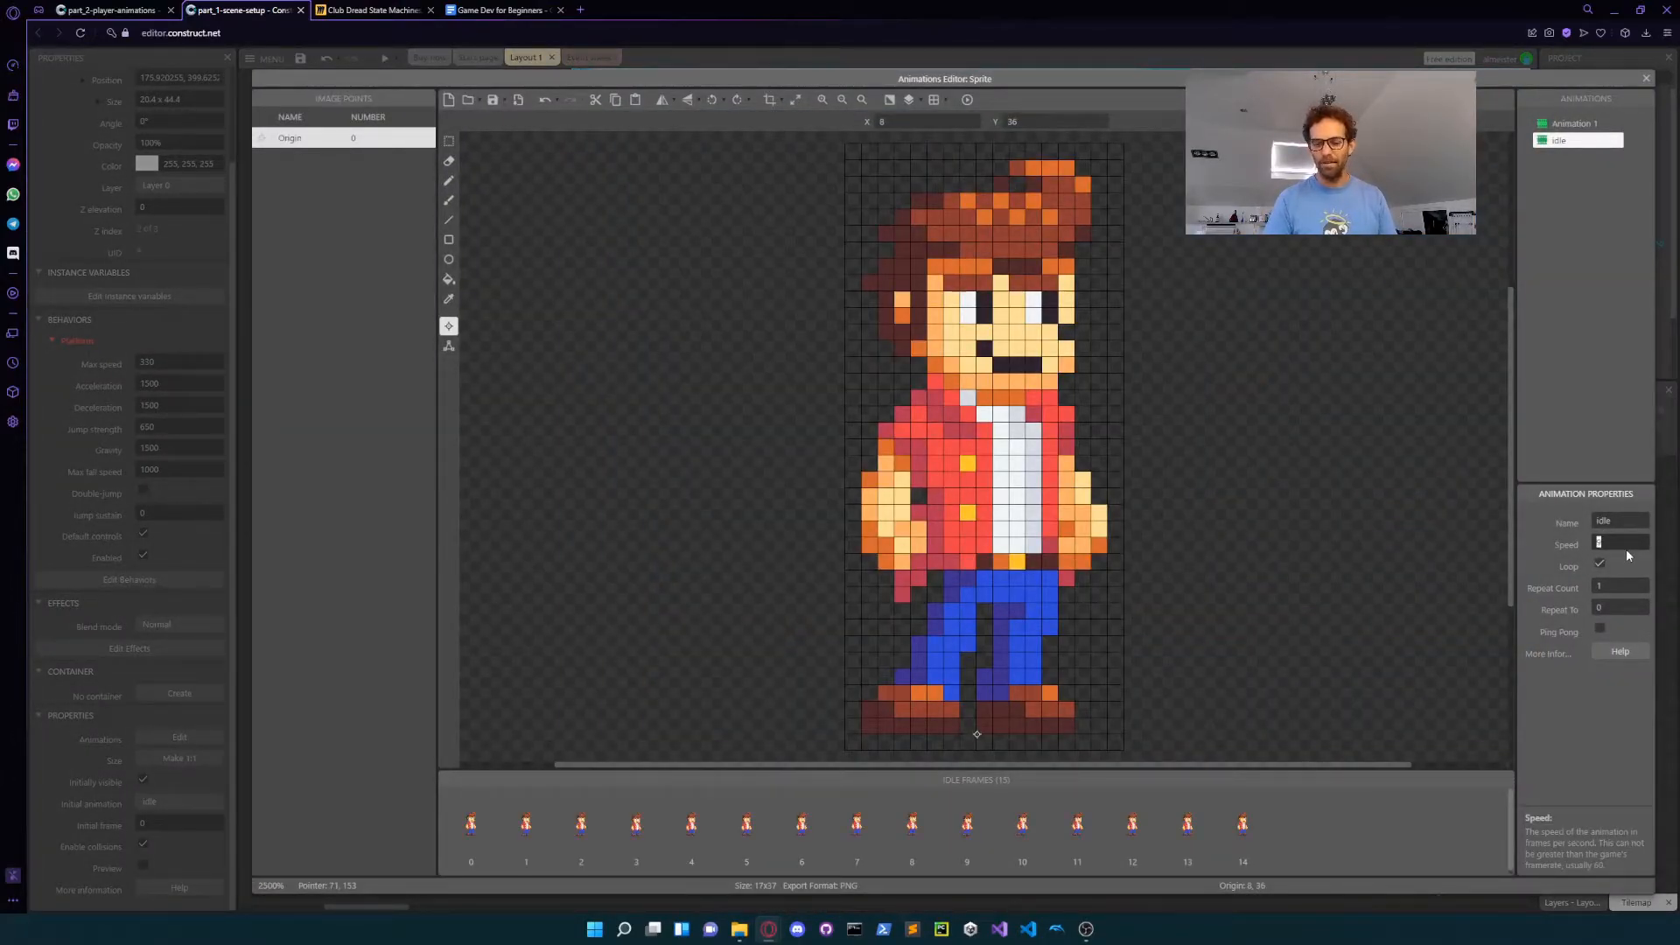
pyautogui.click(1647, 80)
pyautogui.click(384, 58)
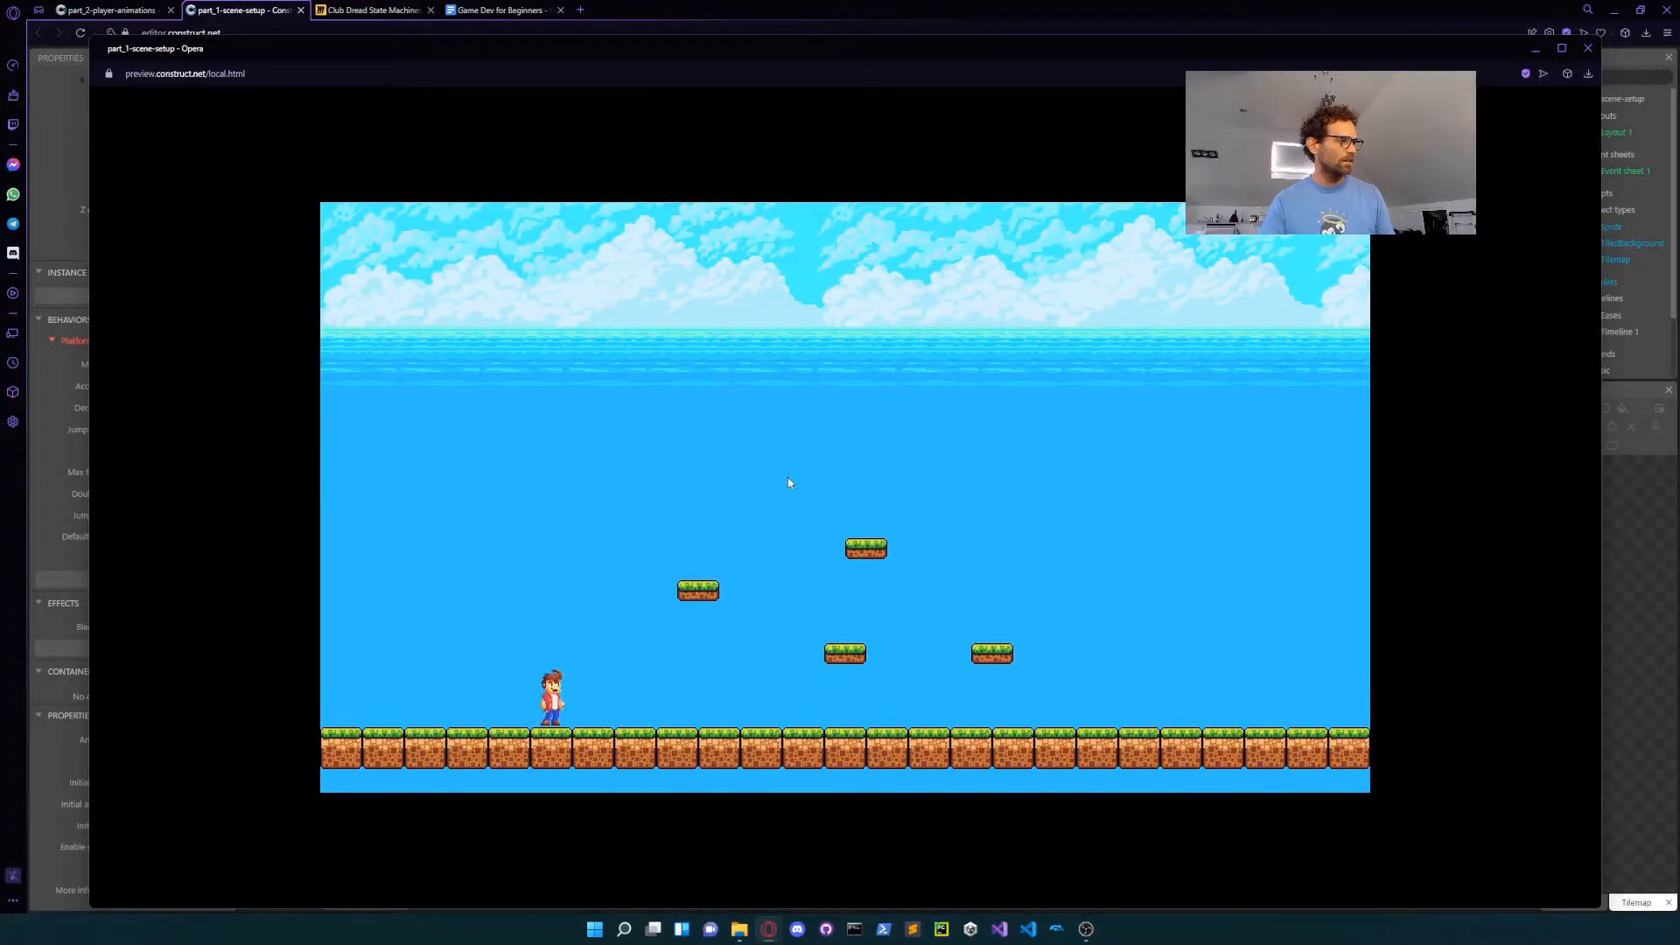
pyautogui.click(1589, 48)
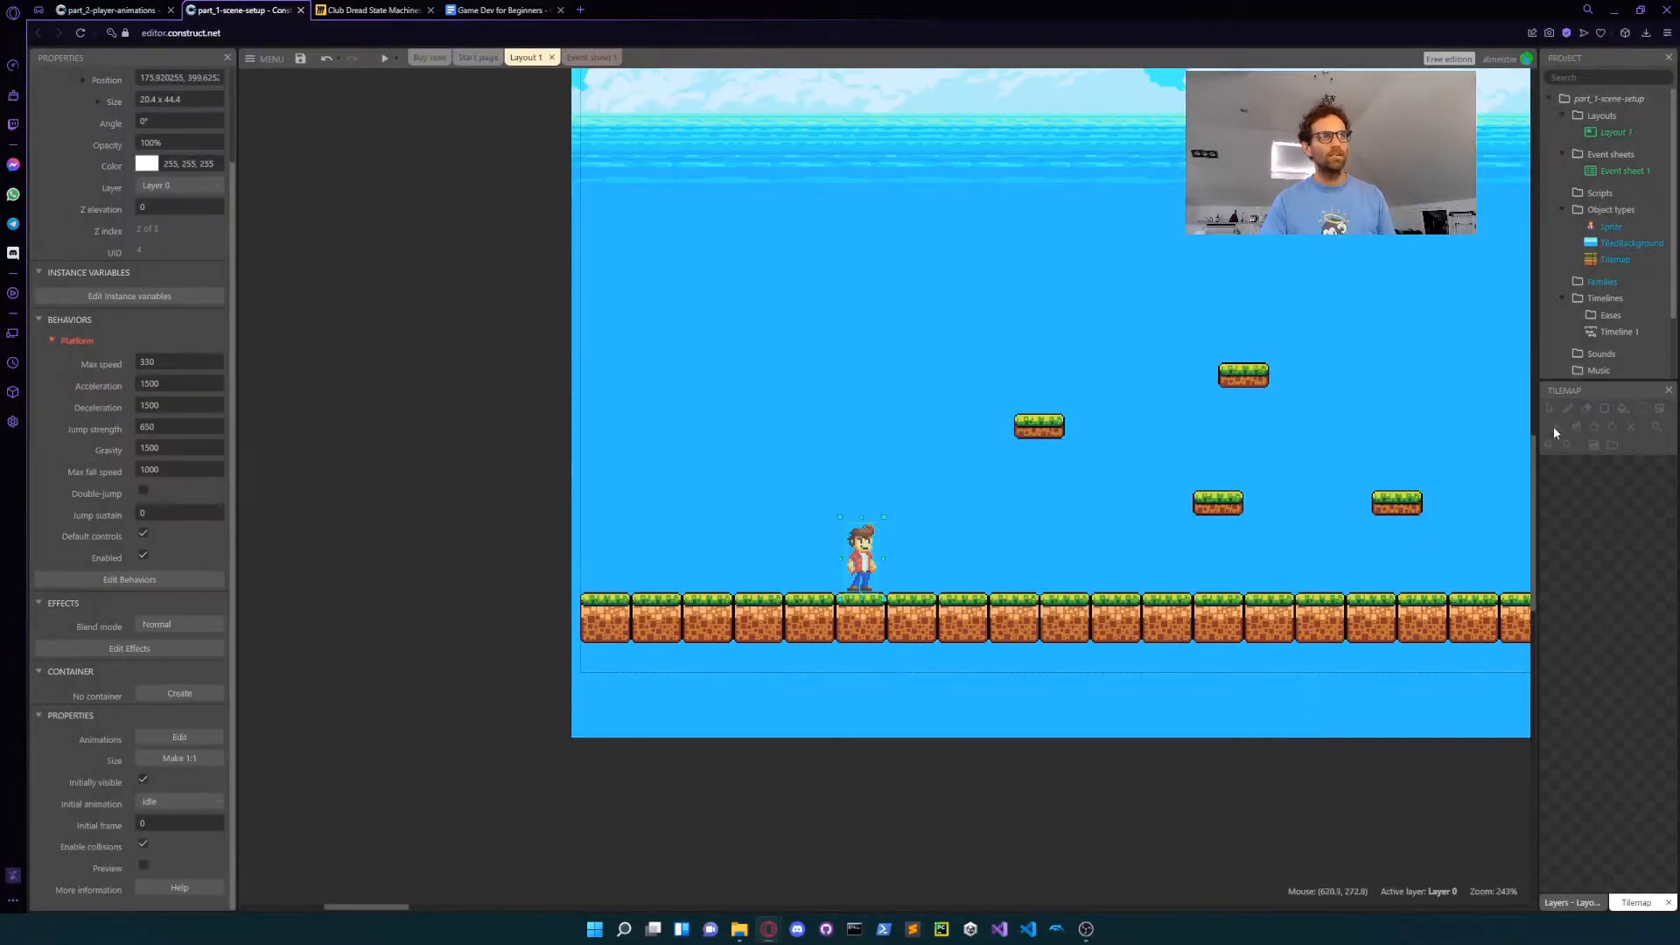
# Step: Set the Idle animation's speed to 8 and preview how it plays in the layout
pyautogui.doubleClick(862, 553)
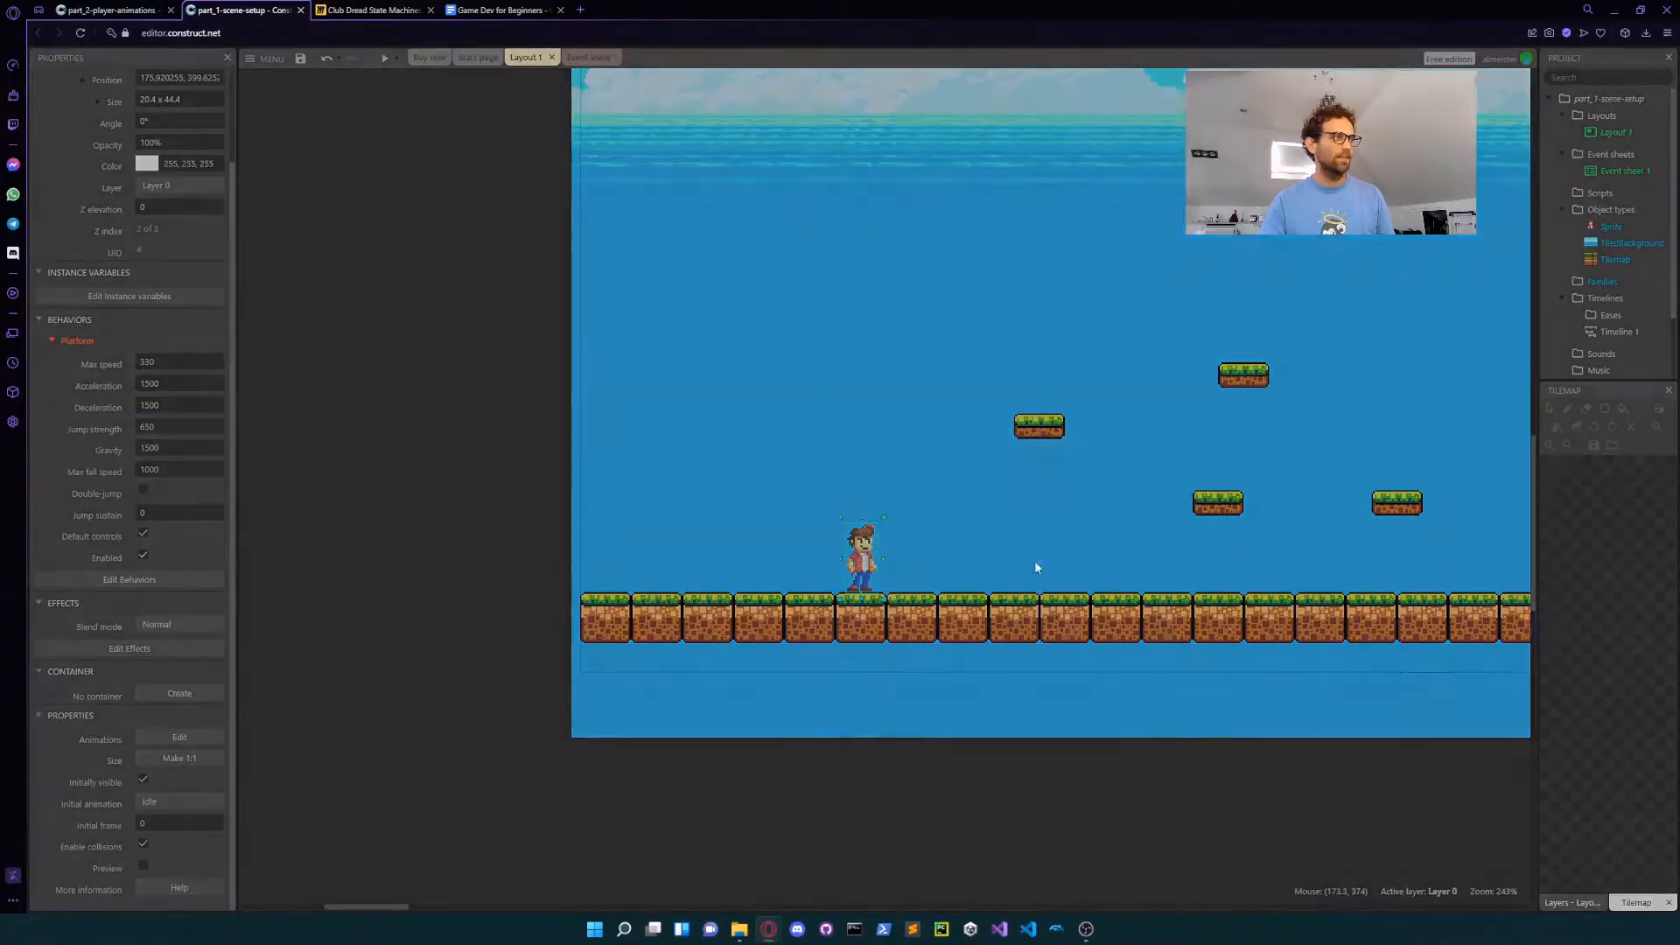
pyautogui.click(1621, 543)
pyautogui.write('8')
pyautogui.click(1646, 78)
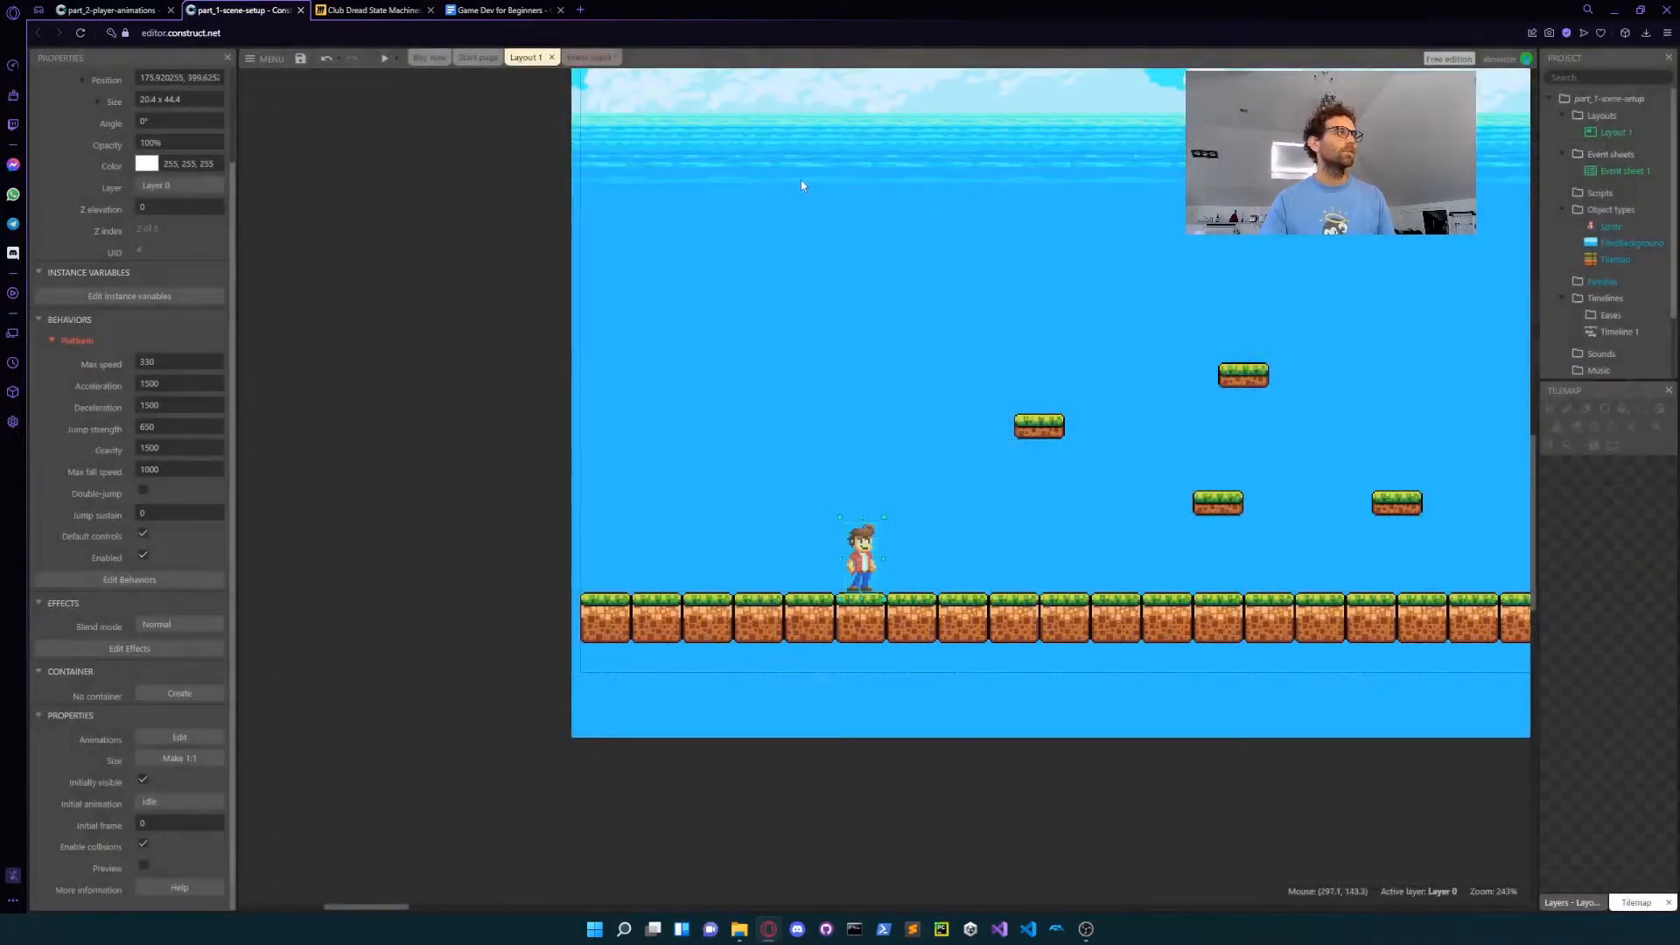
pyautogui.click(384, 57)
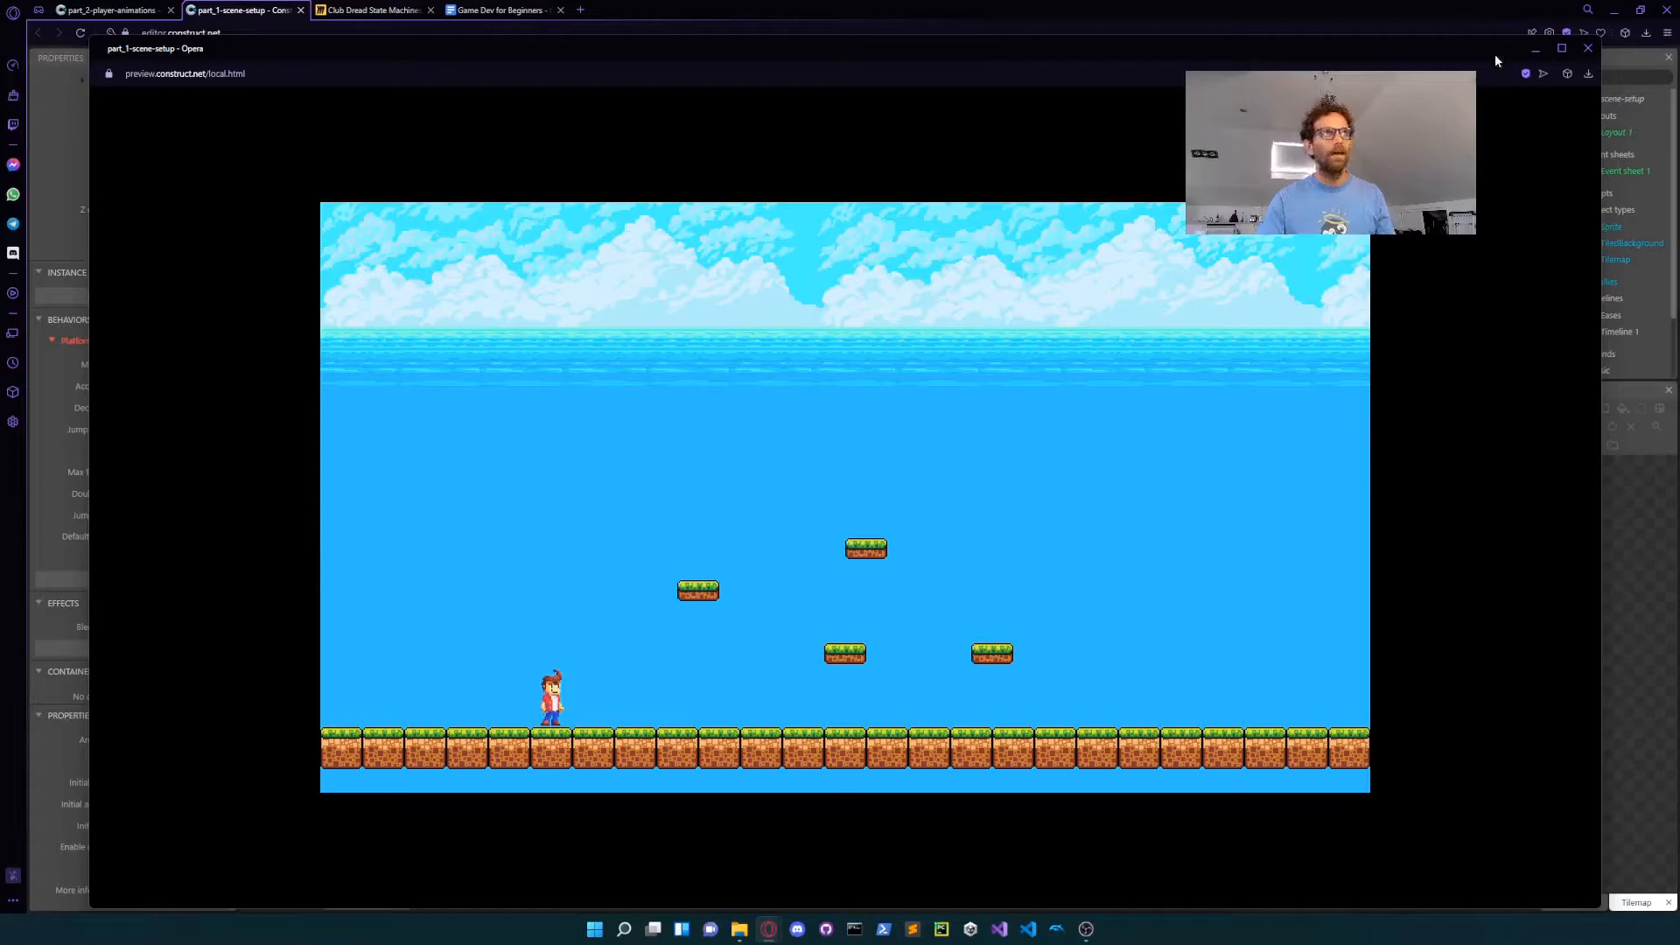
pyautogui.click(1590, 48)
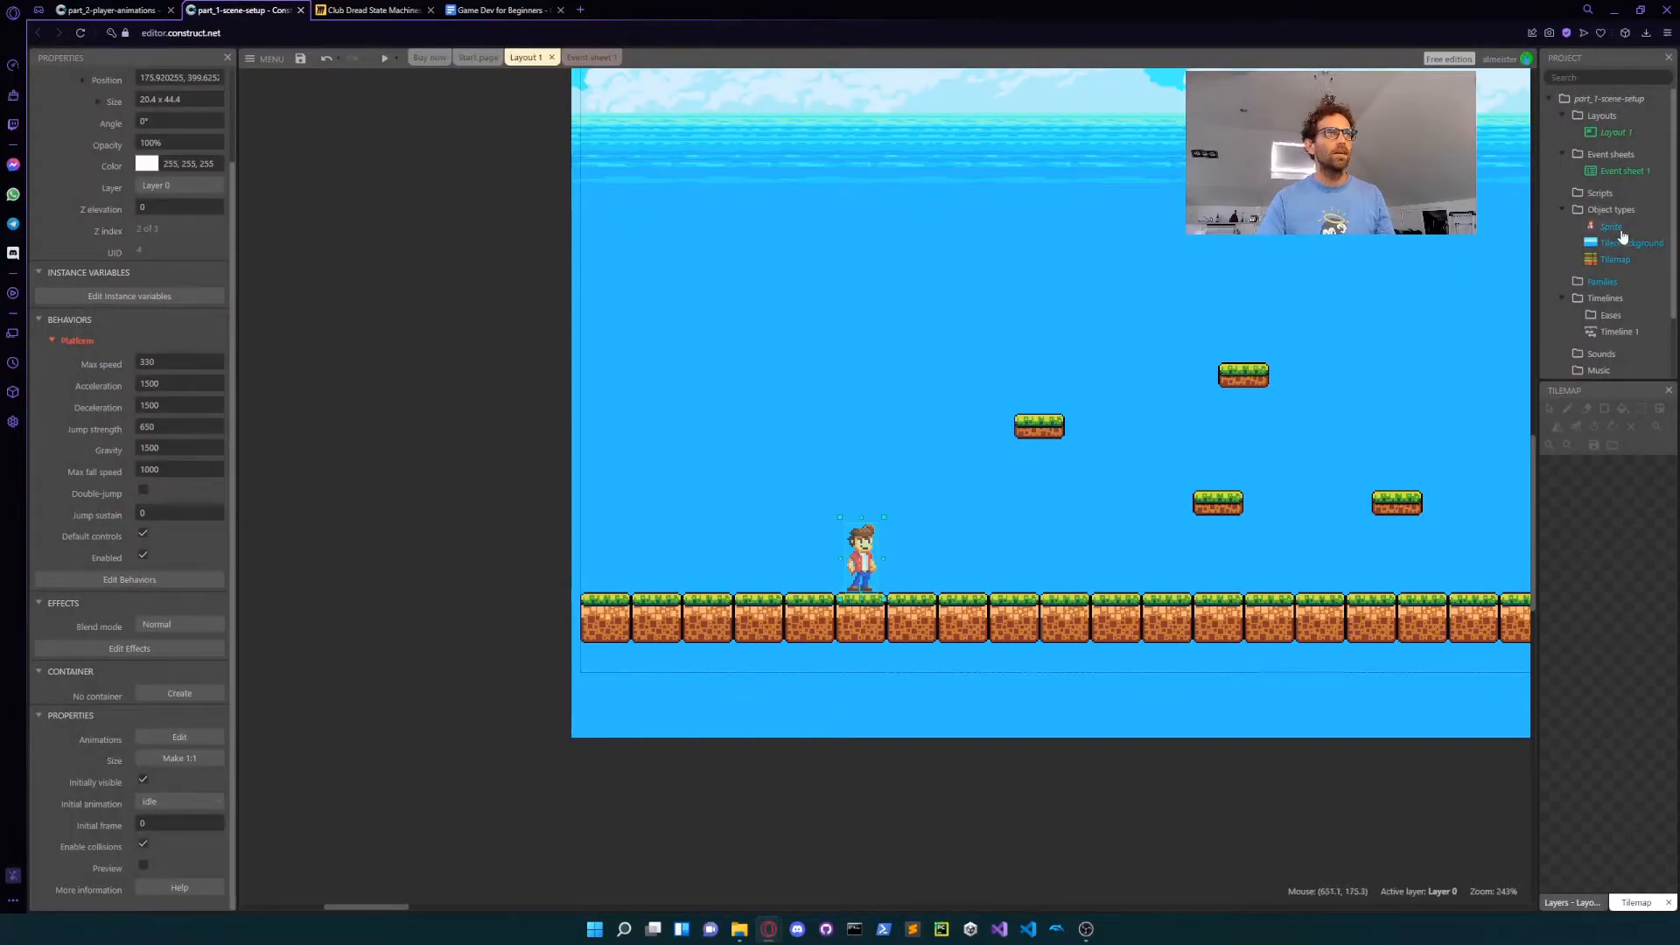
# Step: Reopen the character sprite's animations and play the Idle animation in the editor's own preview
pyautogui.doubleClick(861, 553)
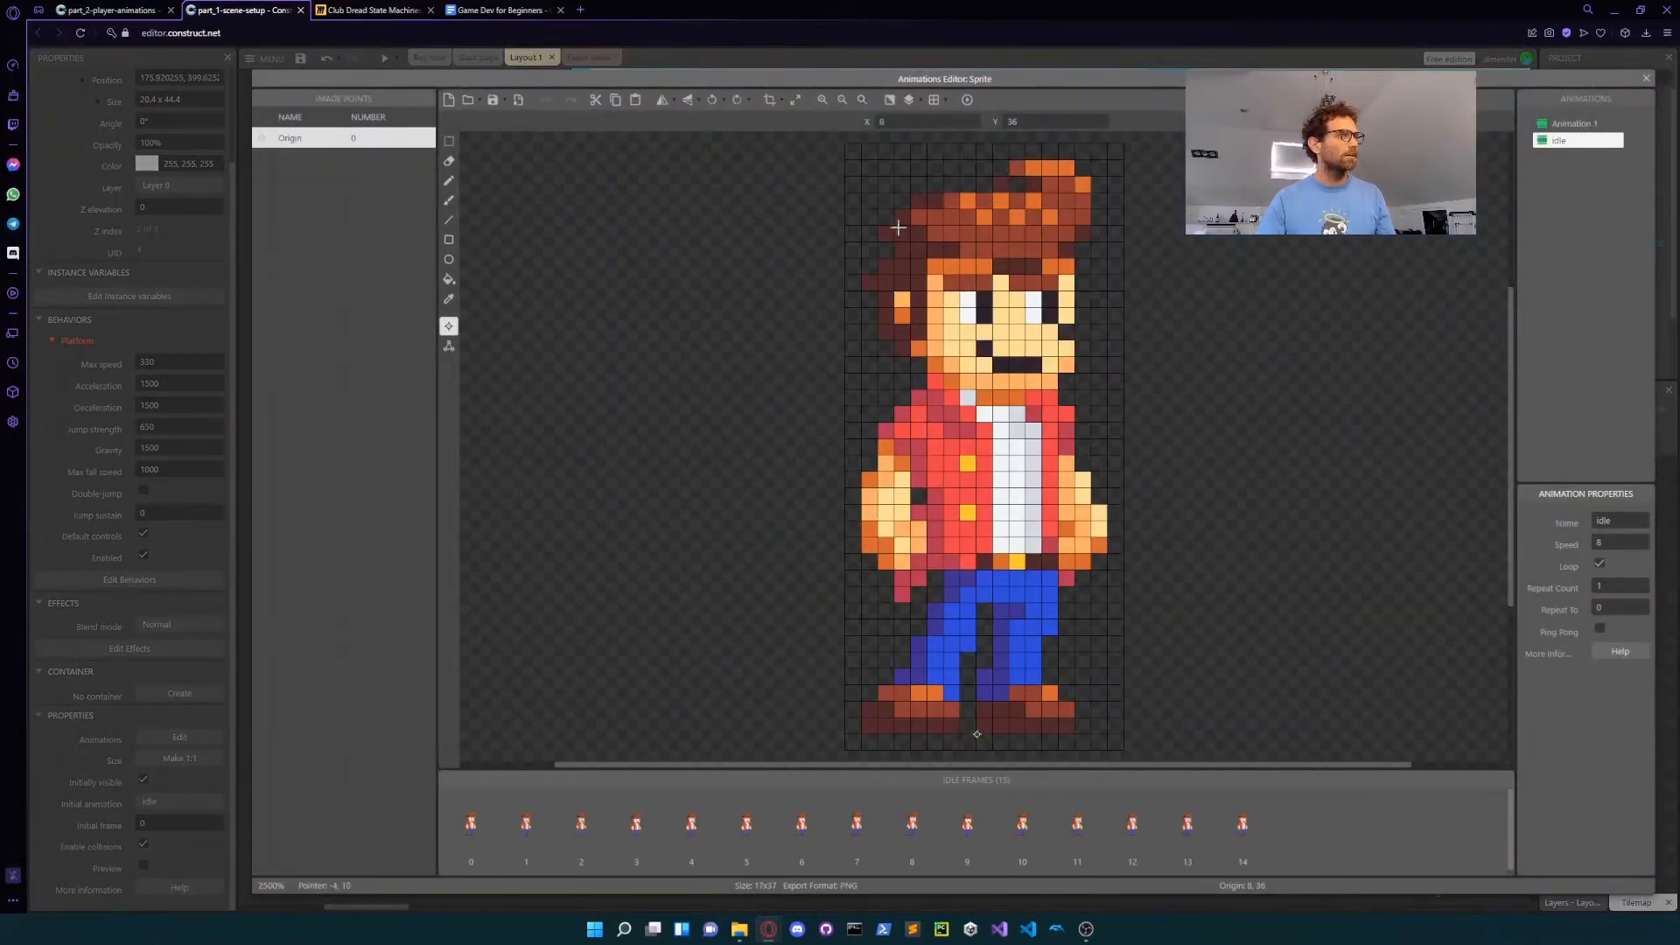
pyautogui.click(968, 101)
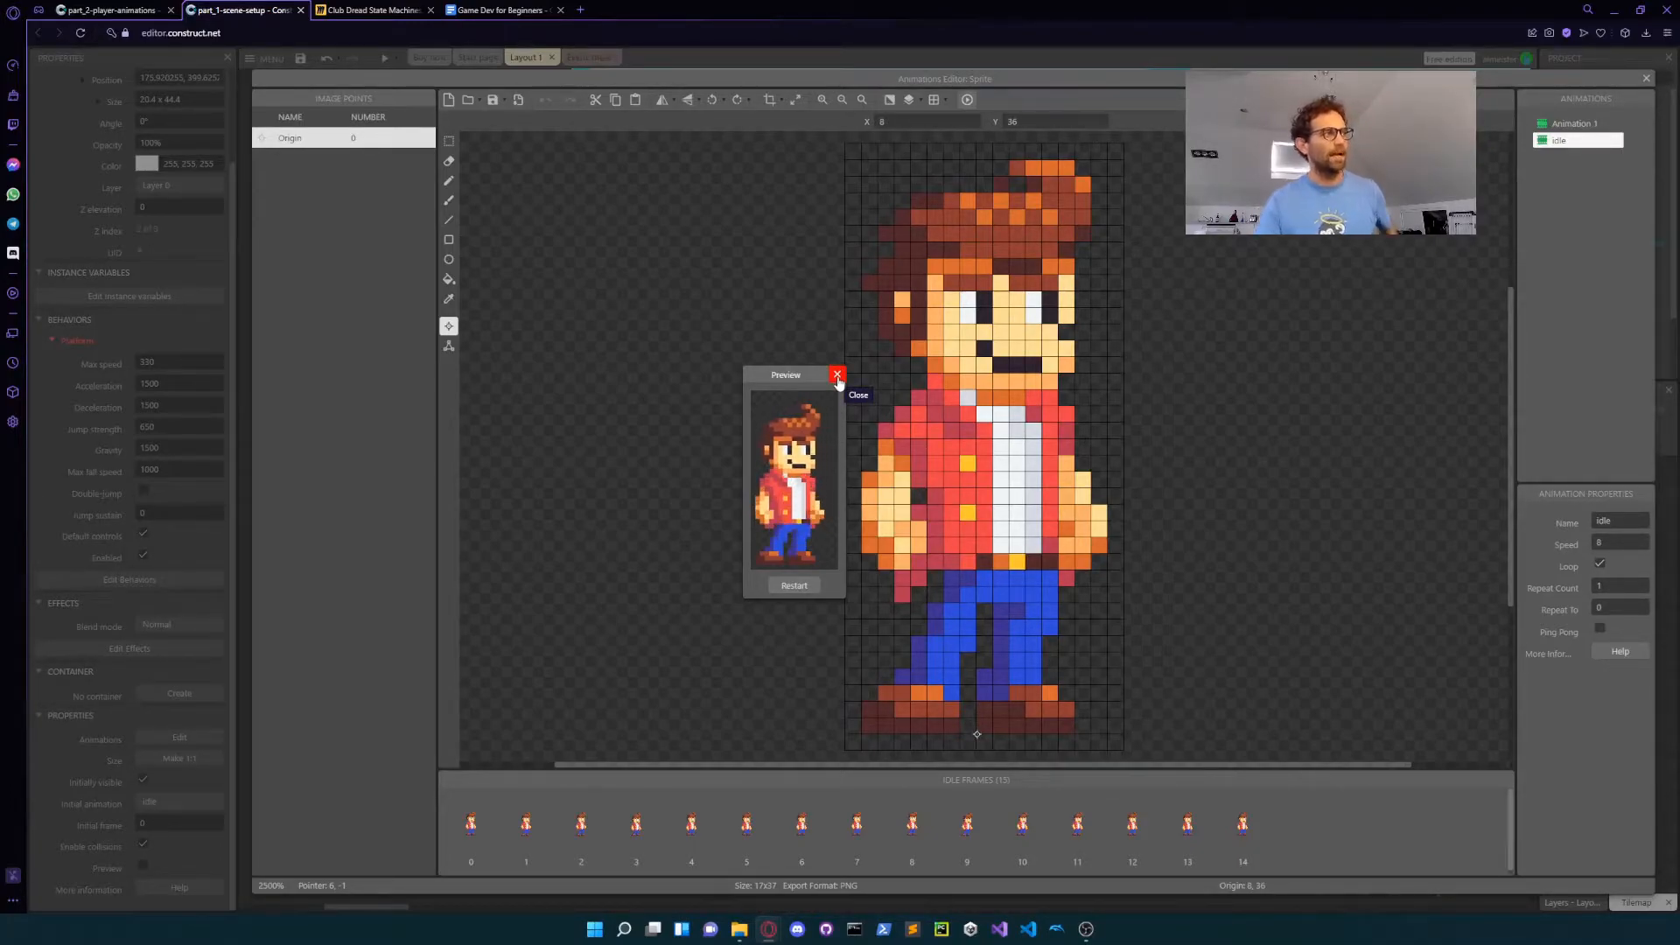
pyautogui.click(837, 377)
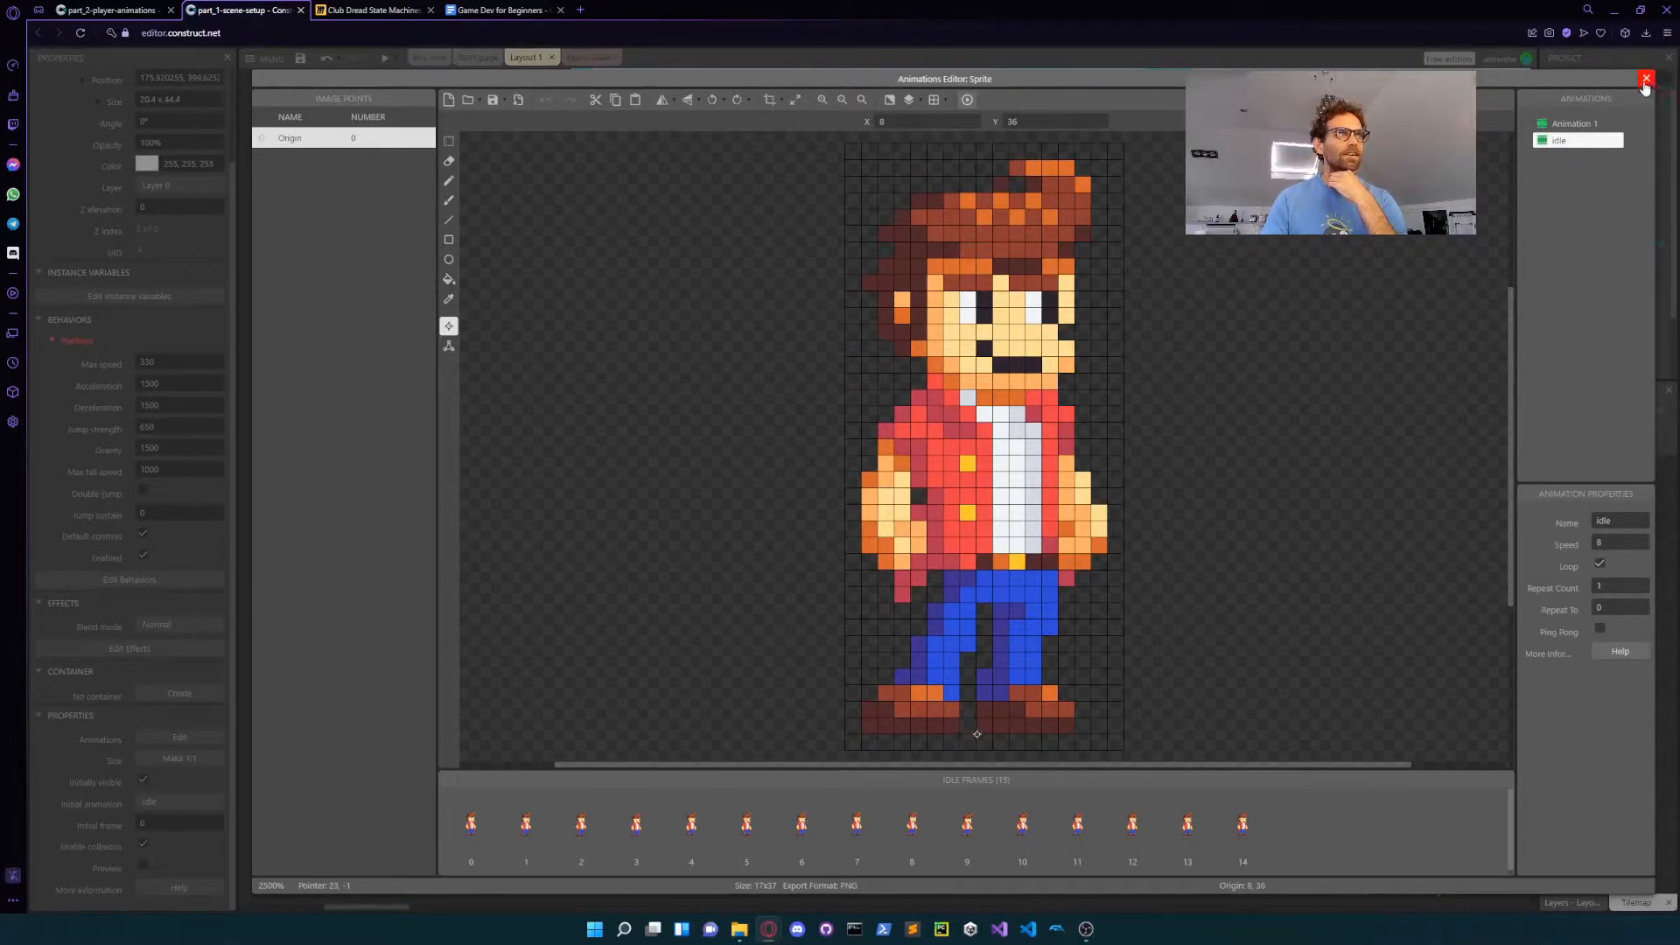
# Step: Load dude-run.png from the dude sprites folder as a new animation, using the sprite strip import mode
pyautogui.click(480, 106)
pyautogui.click(537, 151)
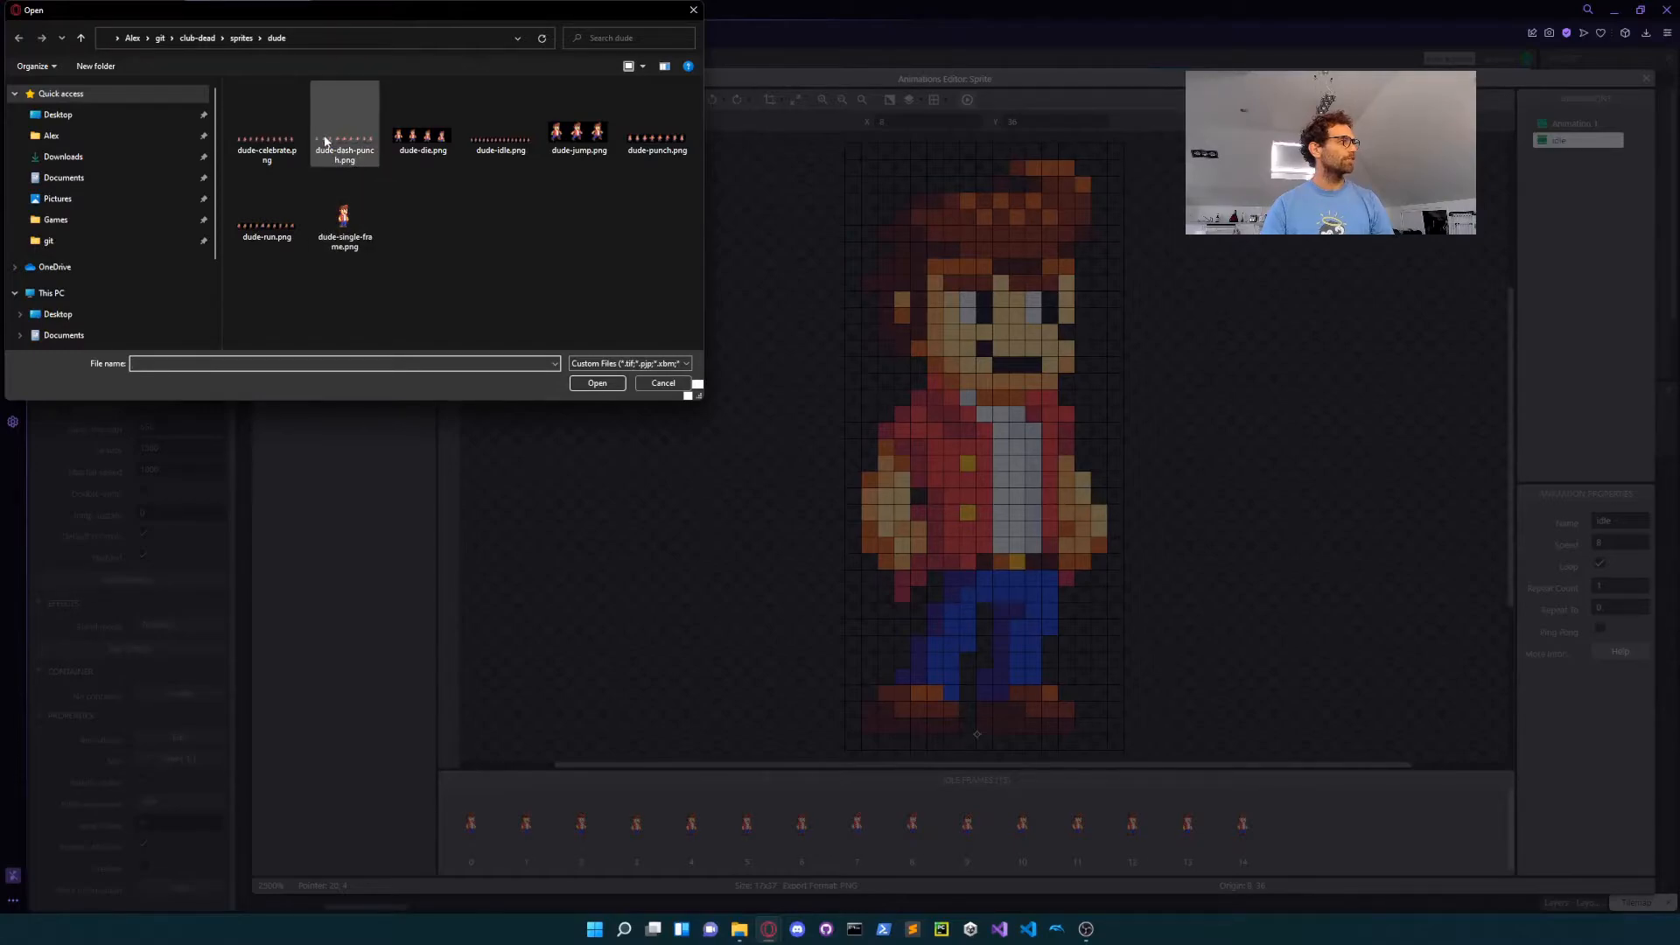
pyautogui.click(267, 206)
pyautogui.click(600, 384)
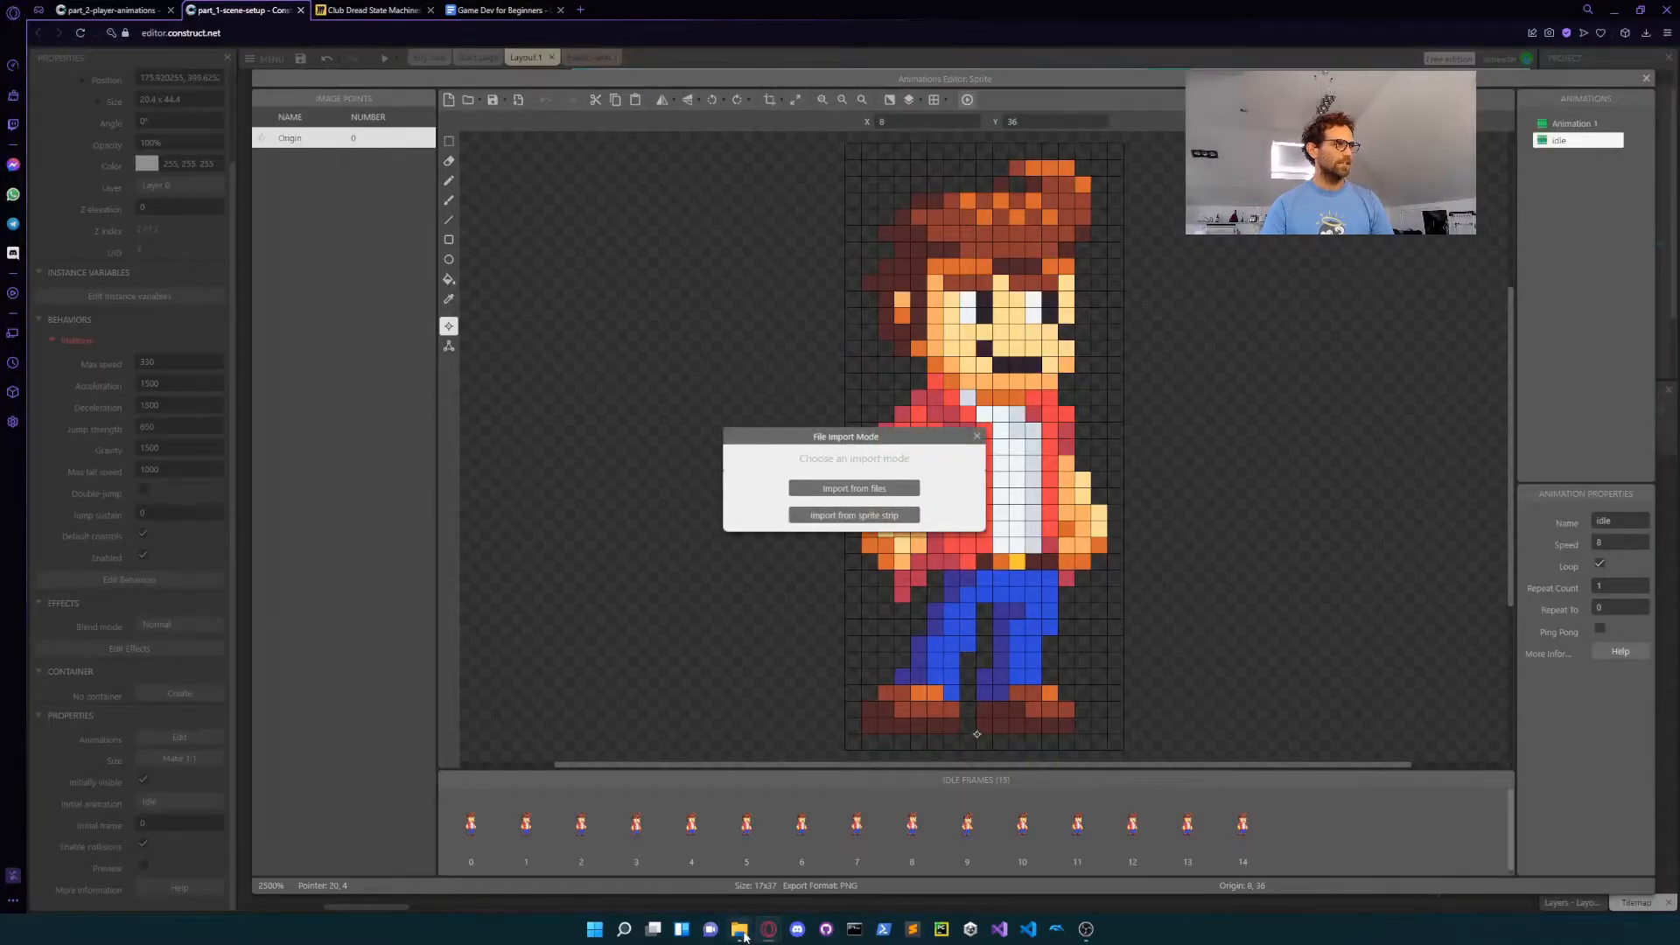
pyautogui.click(854, 515)
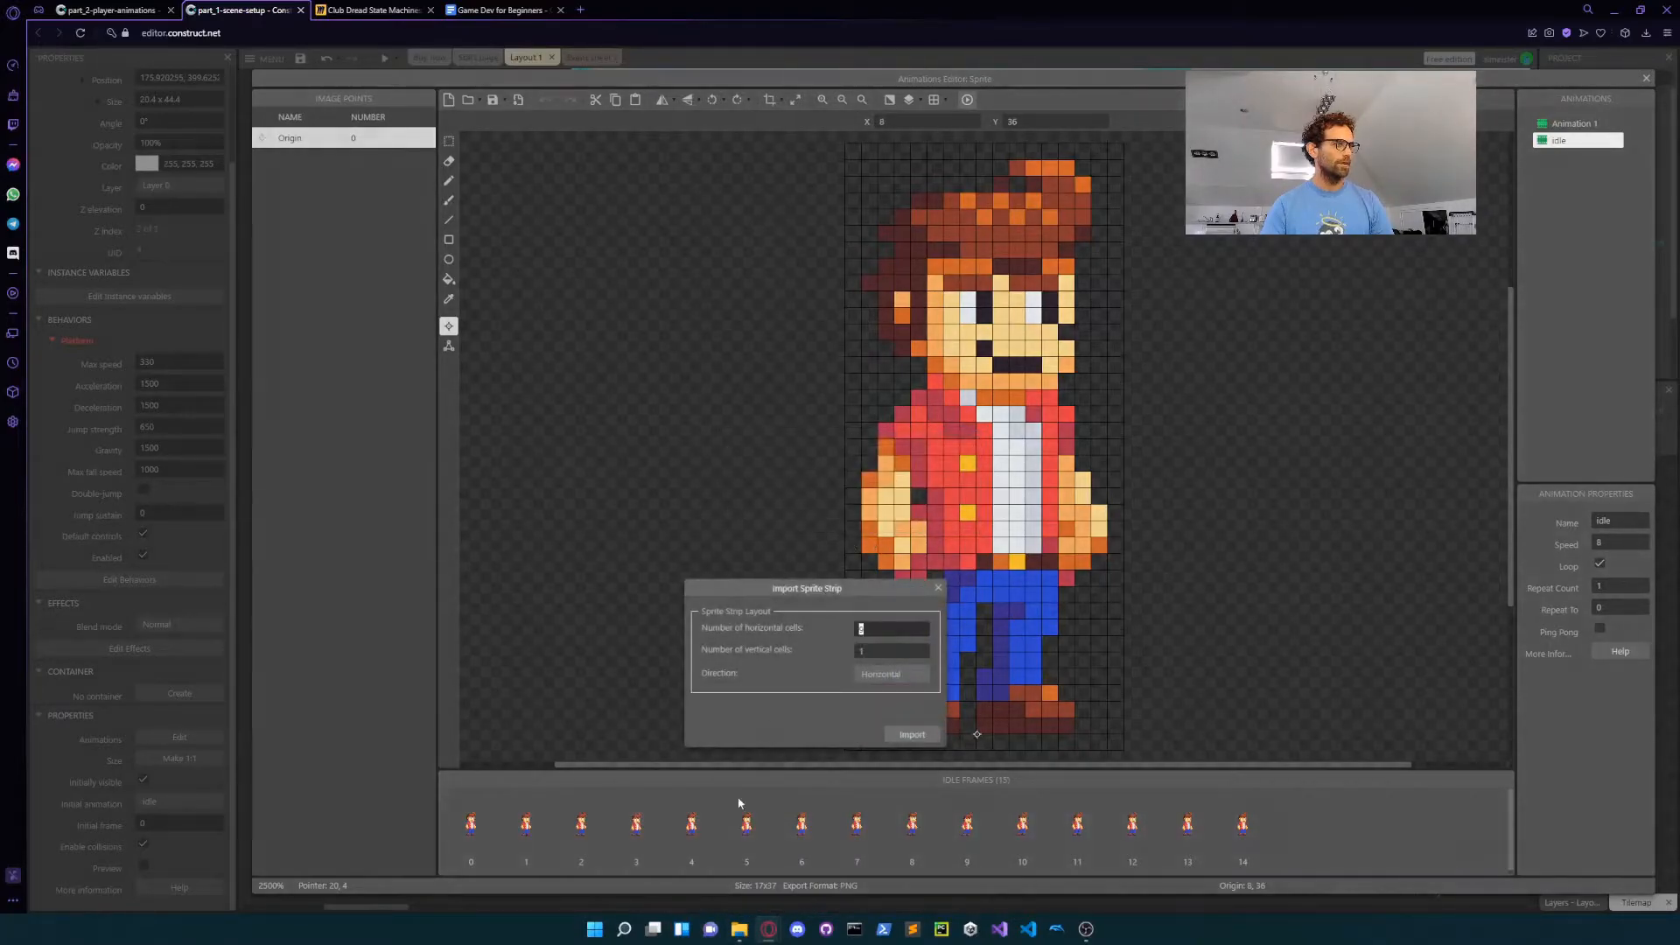
# Step: View dude-run.png from the file explorer to count its frames, and import the strip with 10 horizontal cells and 1 vertical cell
pyautogui.moveTo(740, 928)
pyautogui.click(777, 852)
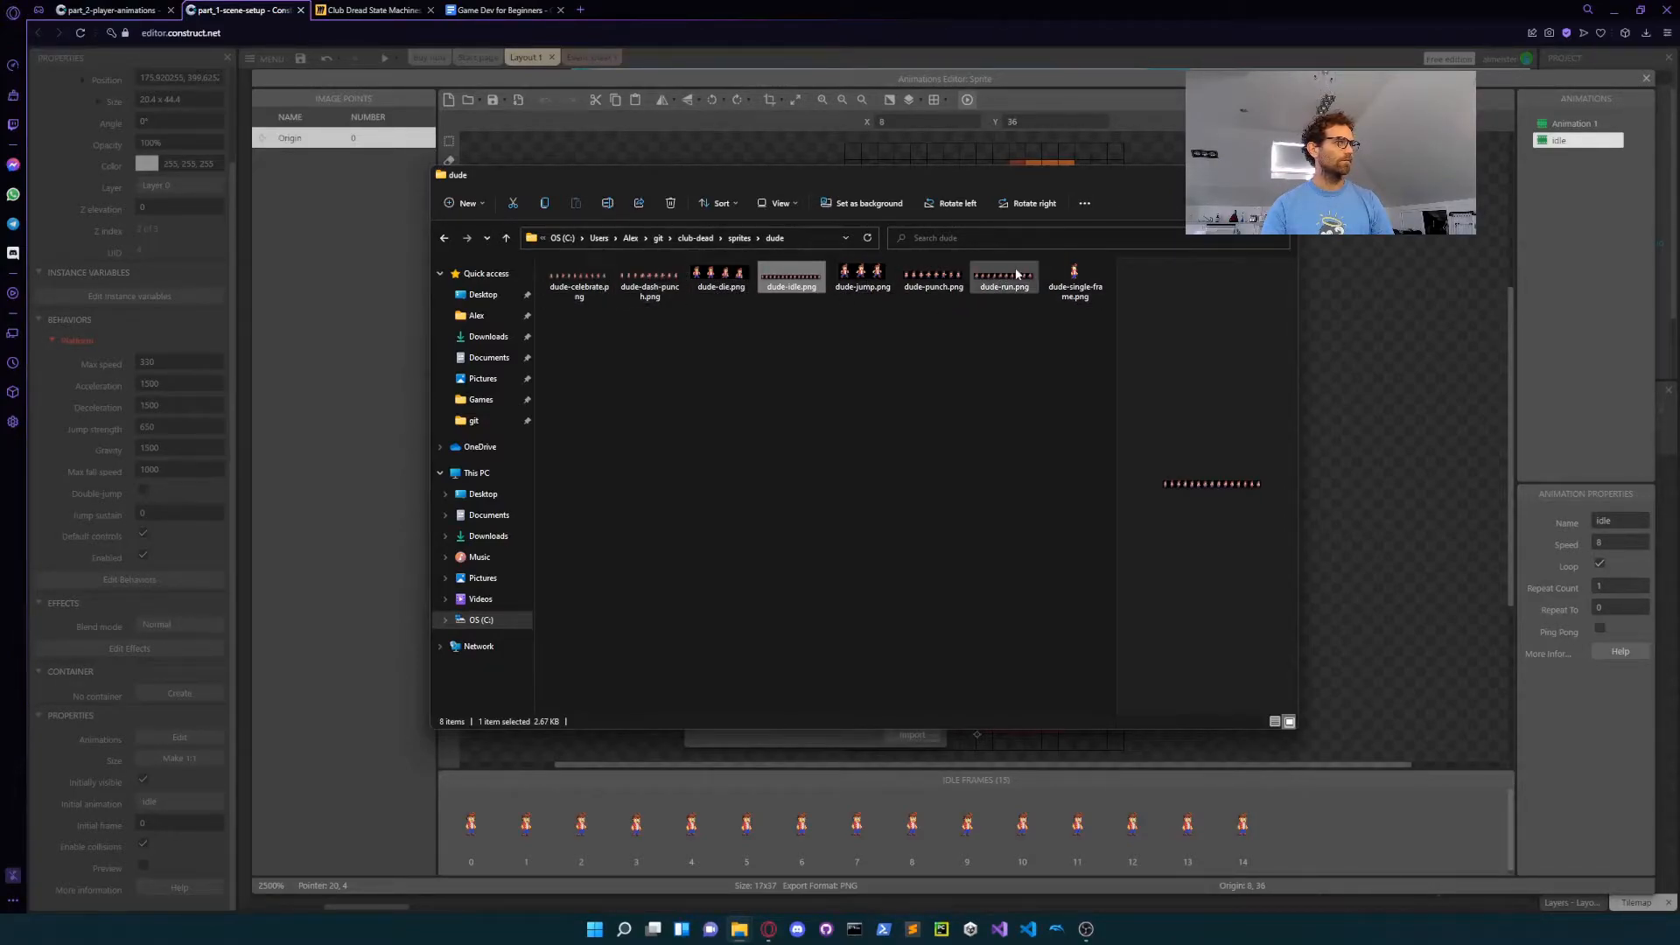
pyautogui.click(990, 279)
pyautogui.doubleClick(990, 278)
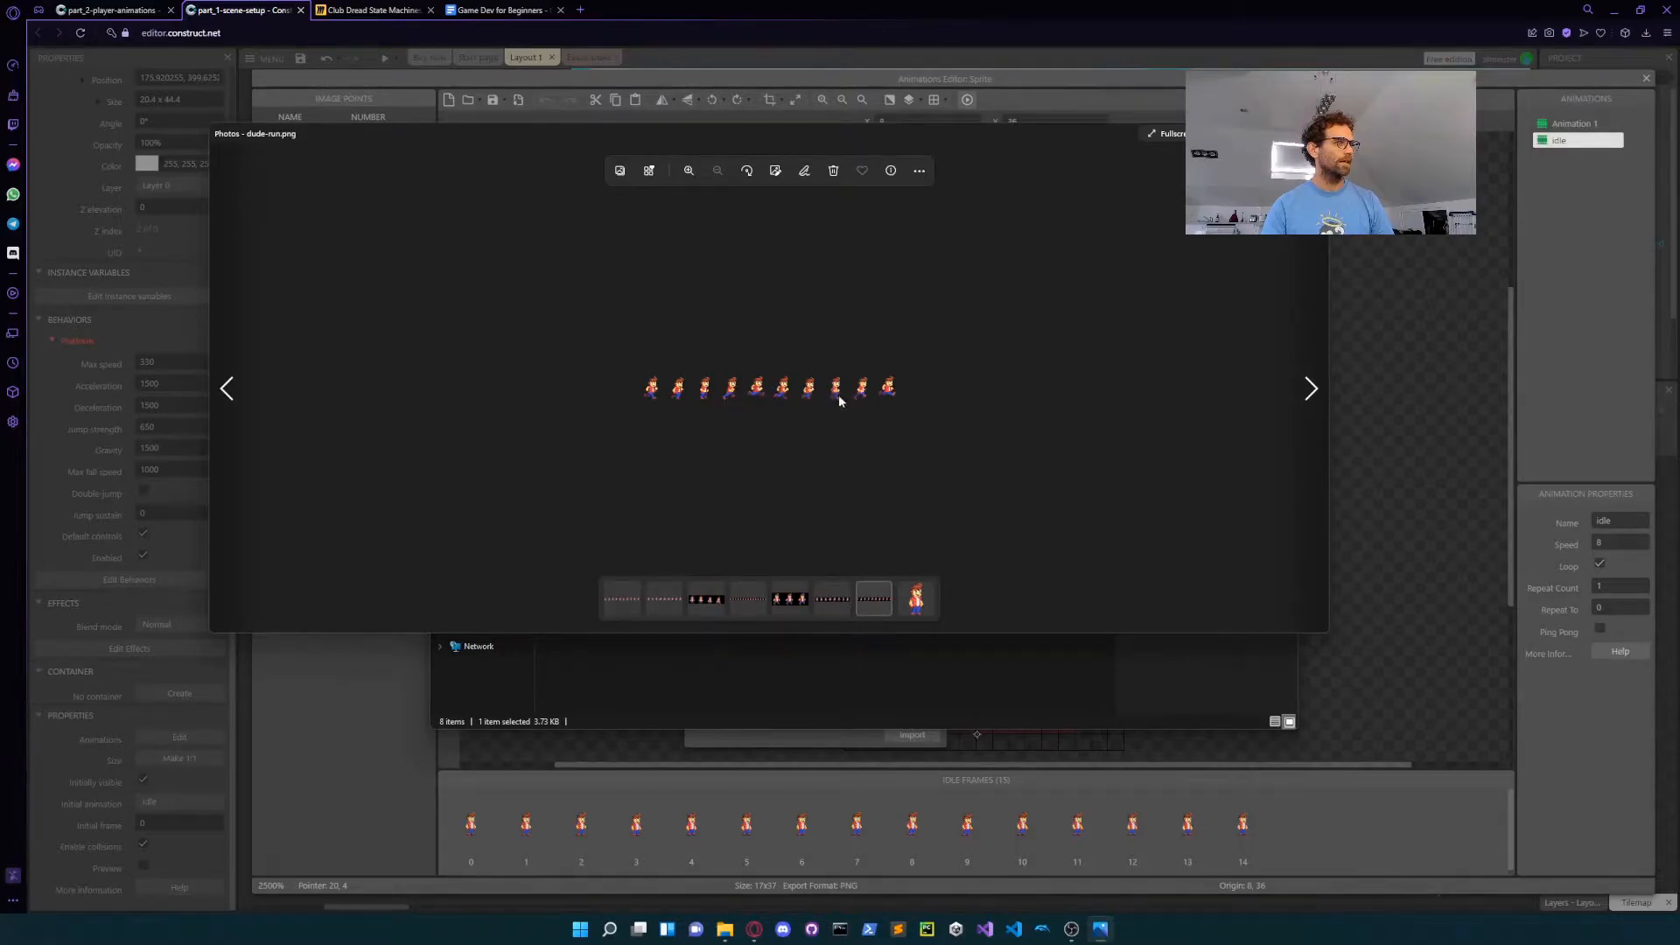
pyautogui.click(1310, 134)
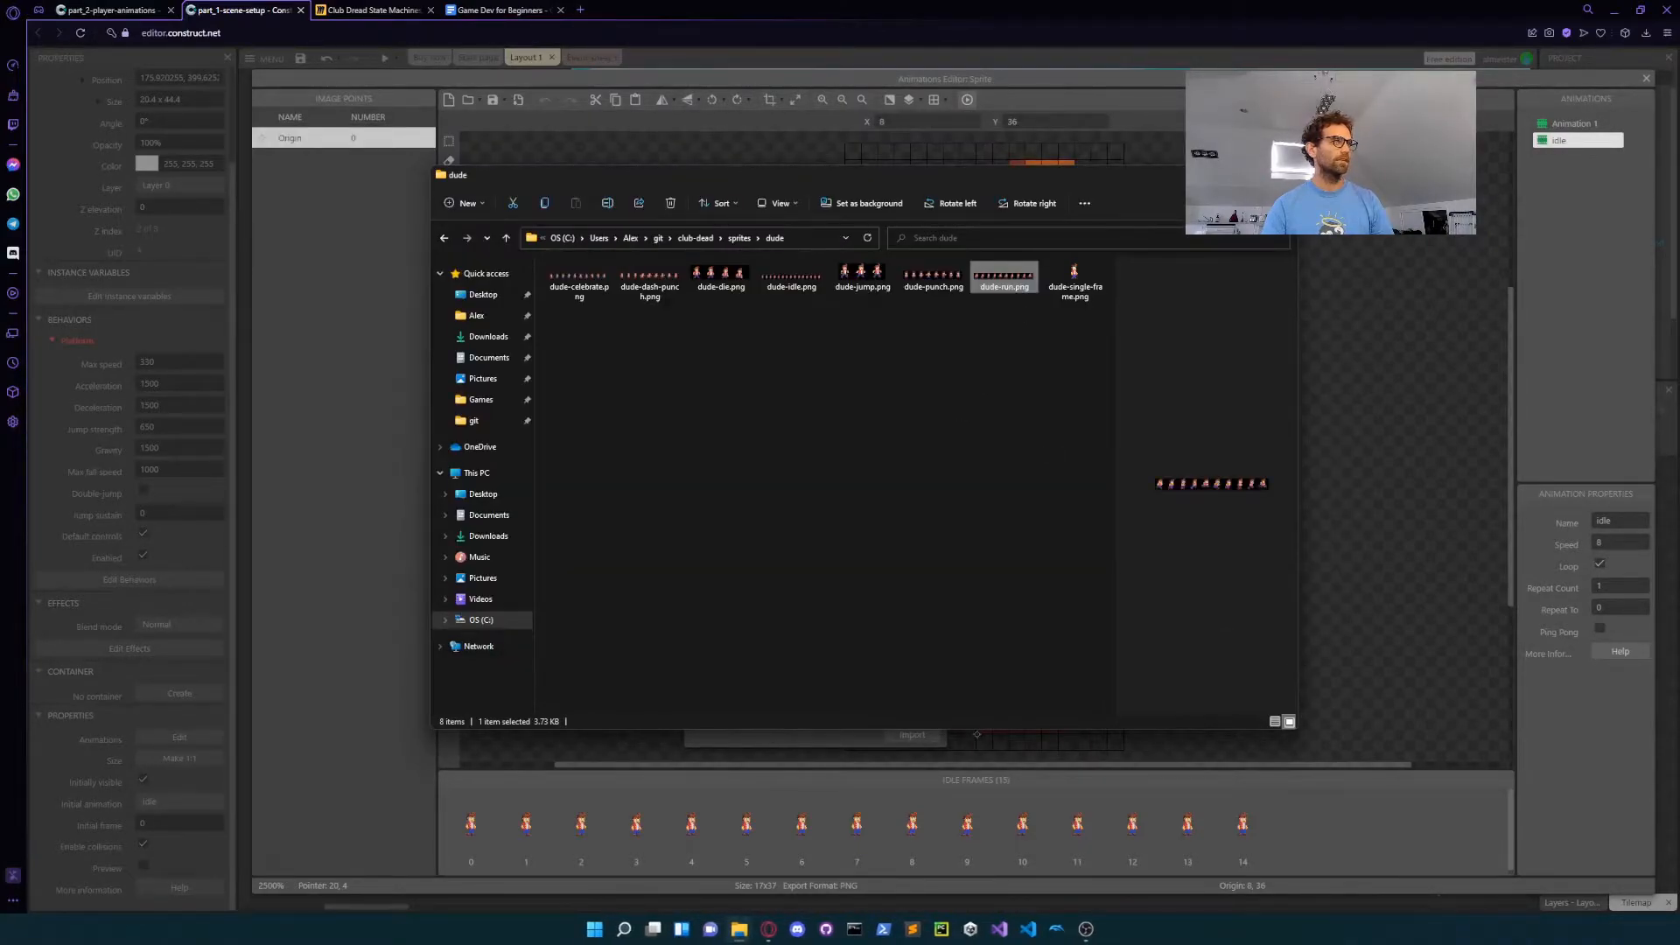
pyautogui.click(1278, 174)
pyautogui.write('10')
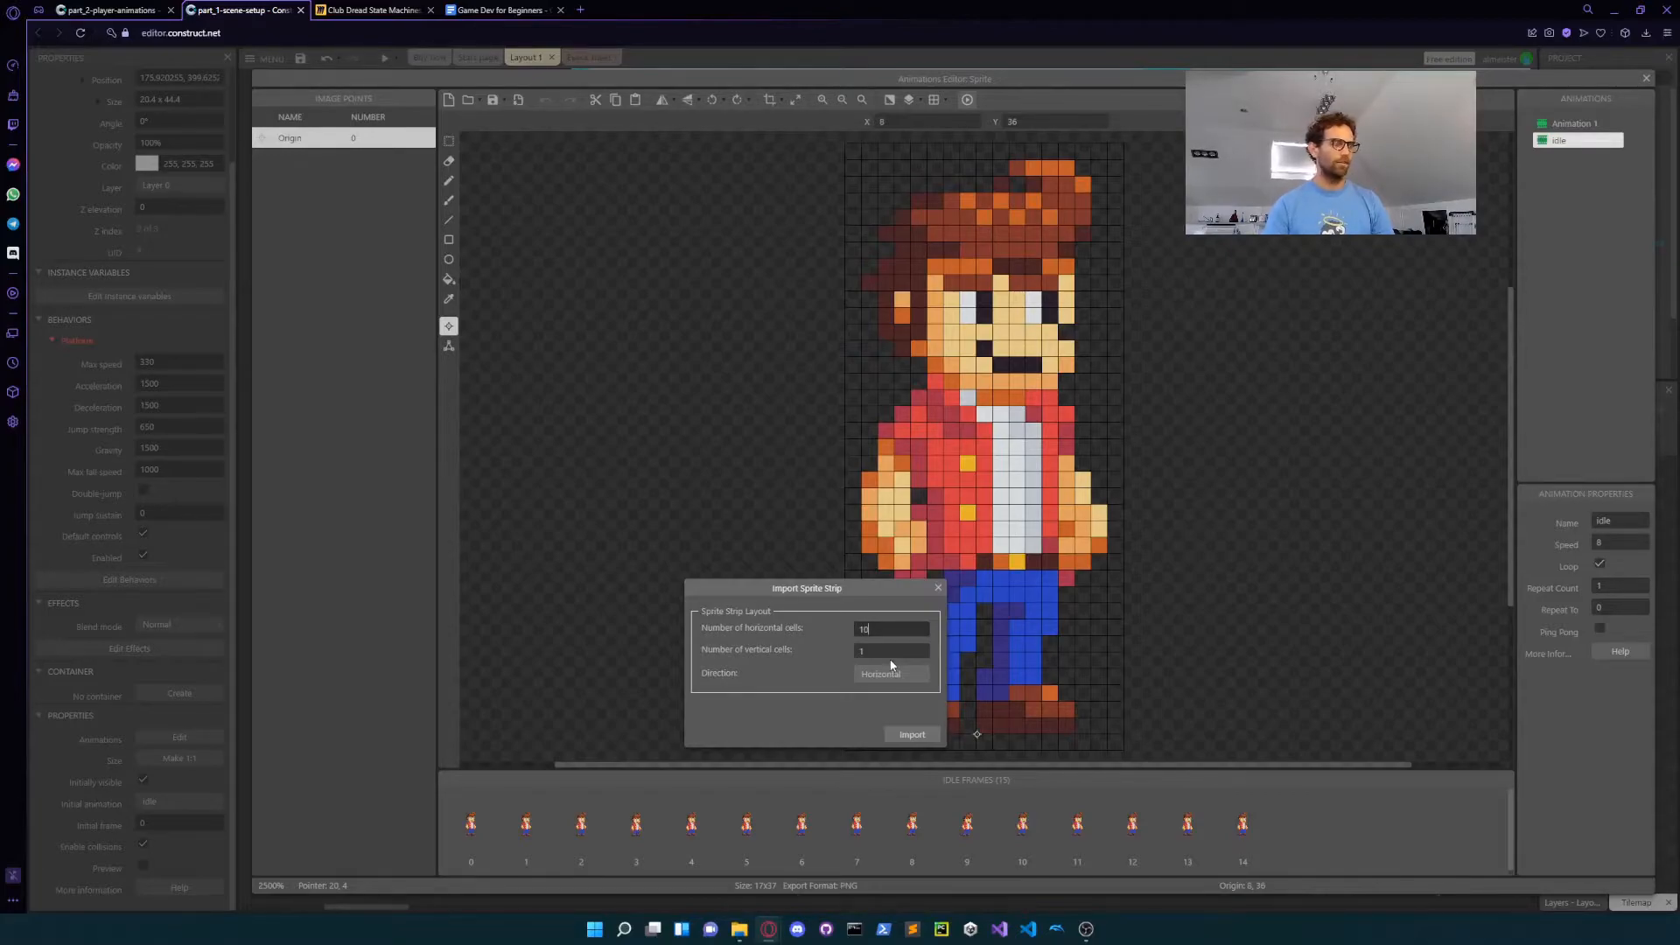
pyautogui.click(902, 736)
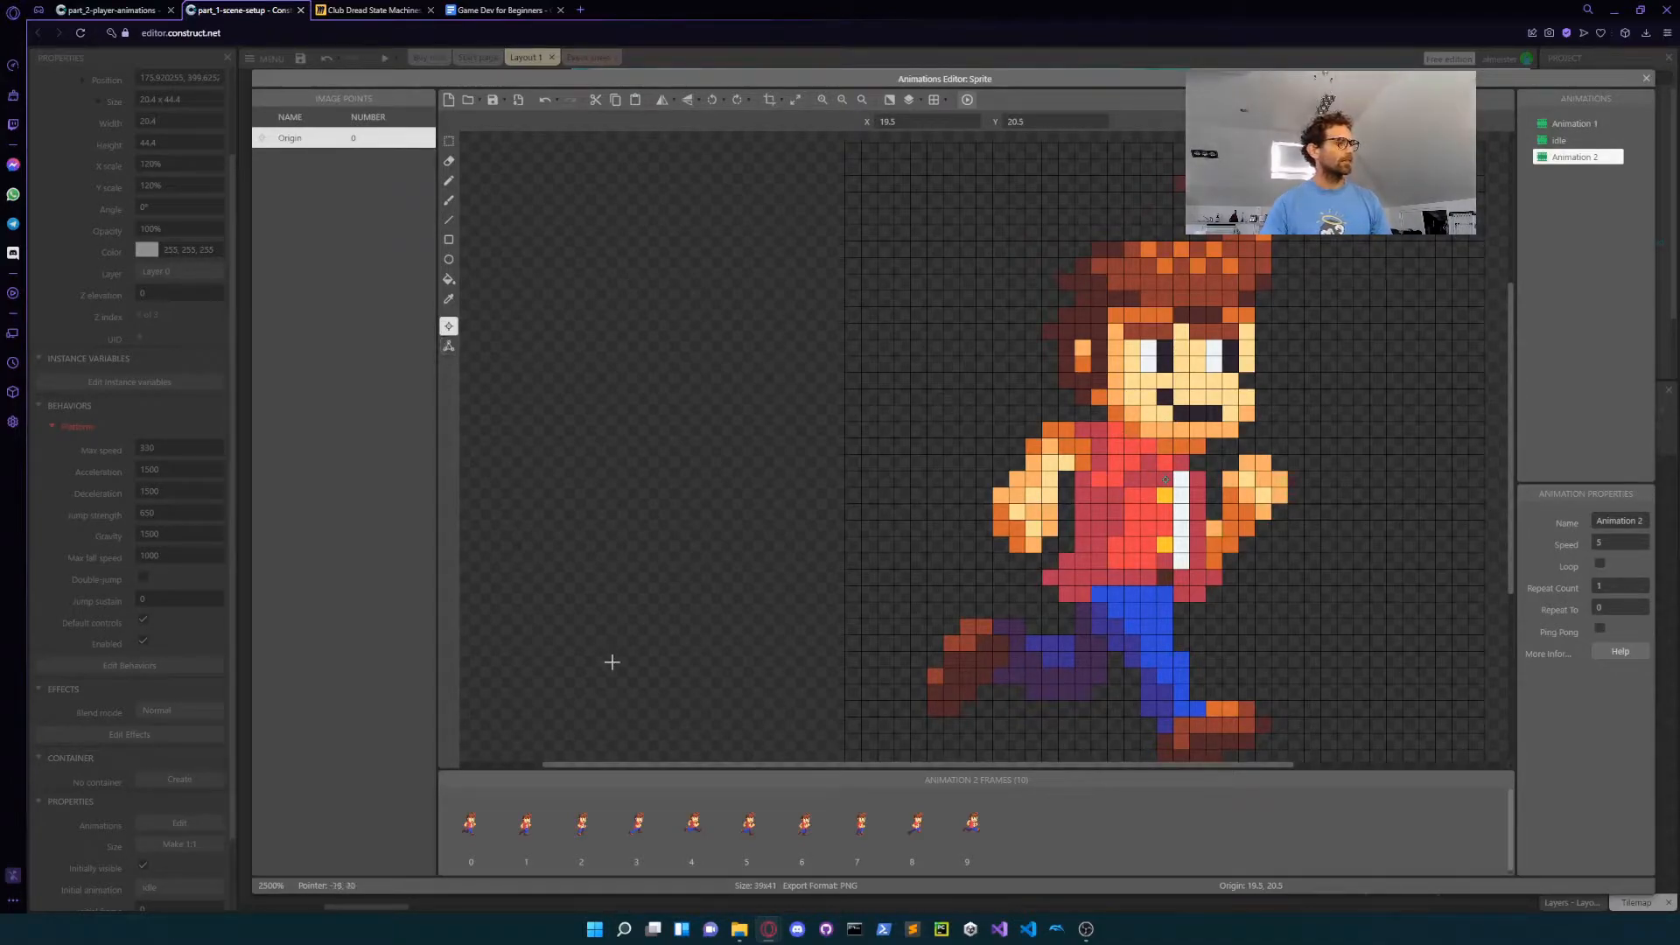
# Step: Crop the transparent edges on all frames of the new running animation and rename it run
pyautogui.click(771, 99)
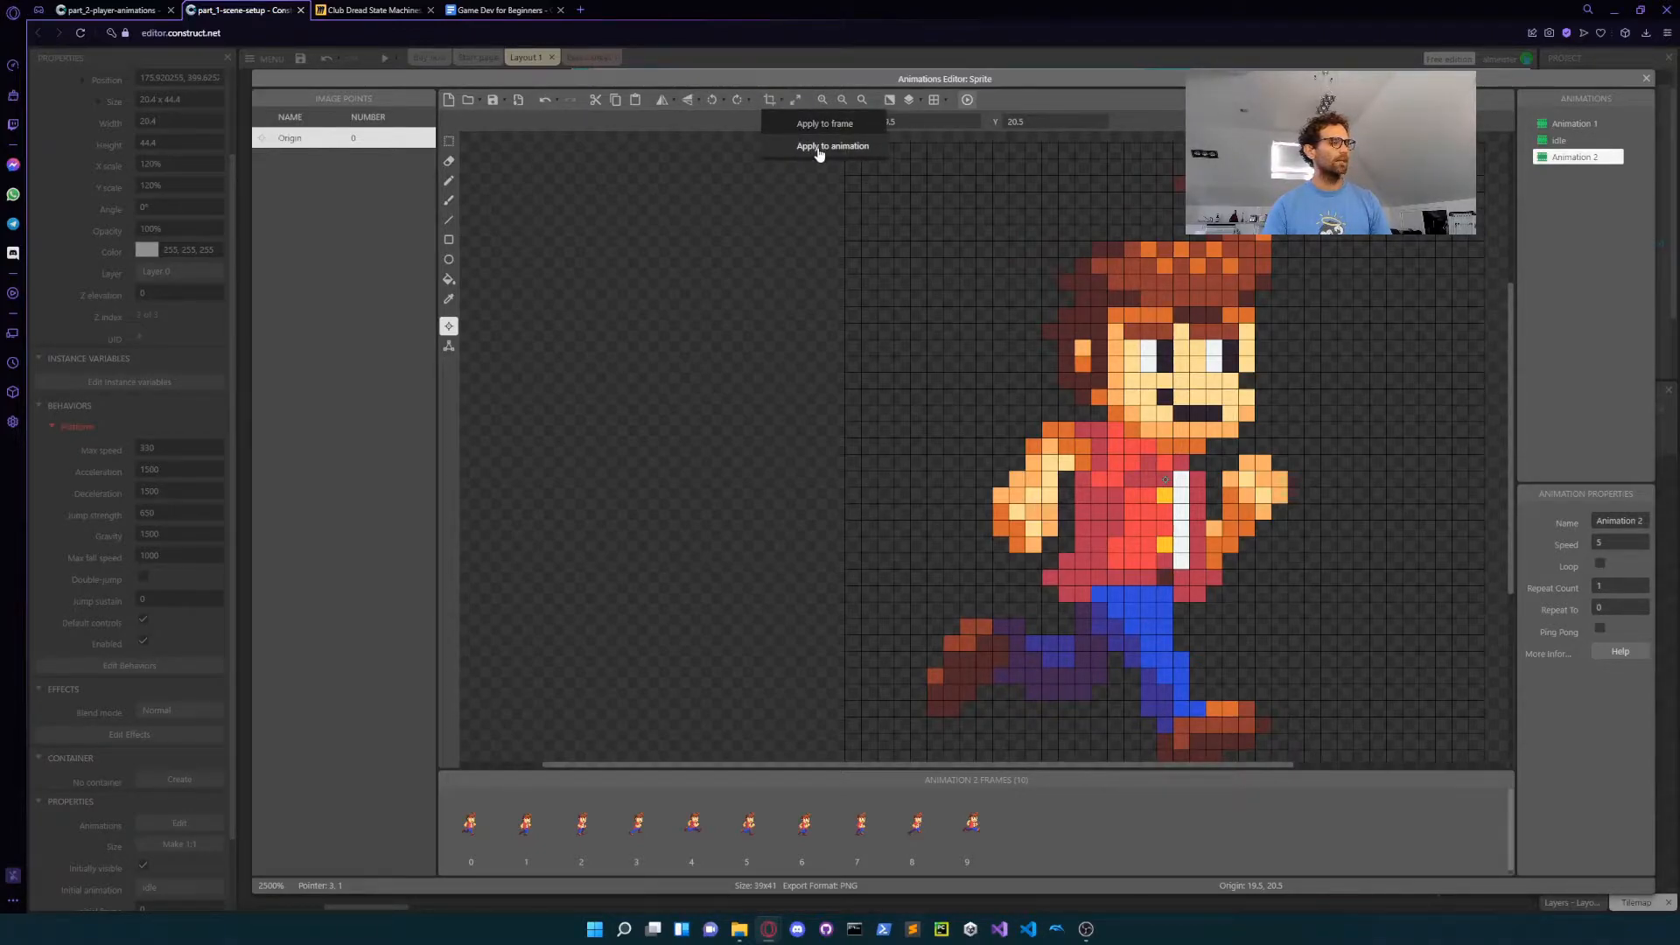
pyautogui.click(819, 147)
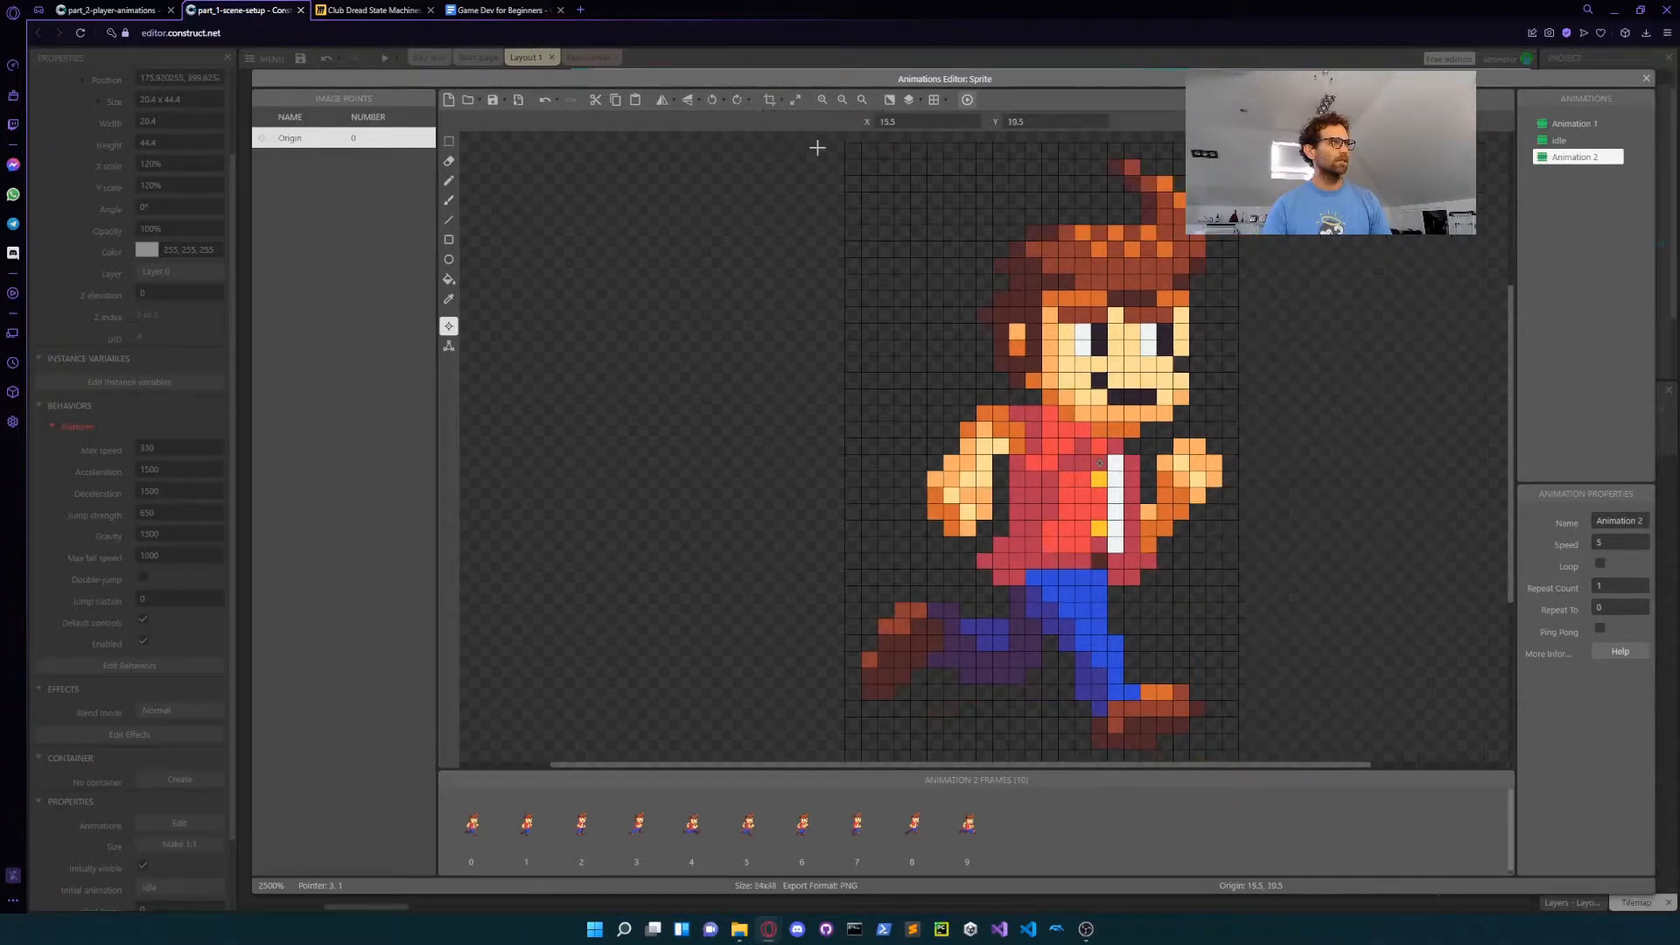
pyautogui.click(1598, 161)
pyautogui.write('run')
pyautogui.press('Return')
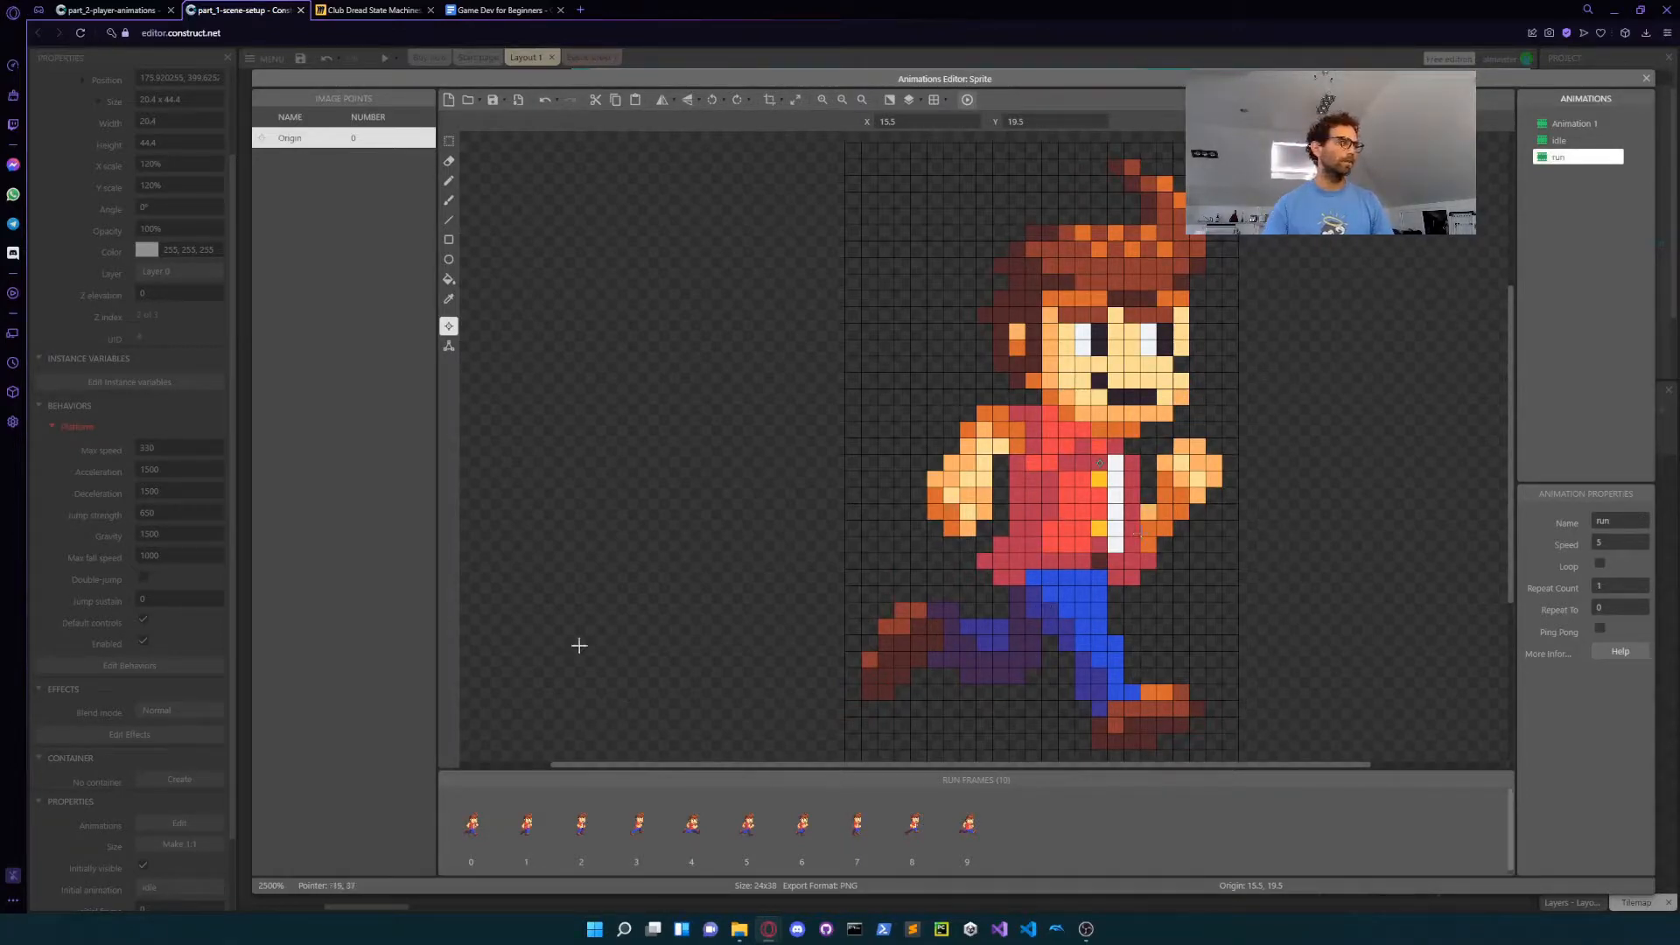
# Step: Set frame 0's collision polygon to the bounding box, apply it to the whole run animation, and check it on other frames
pyautogui.click(448, 346)
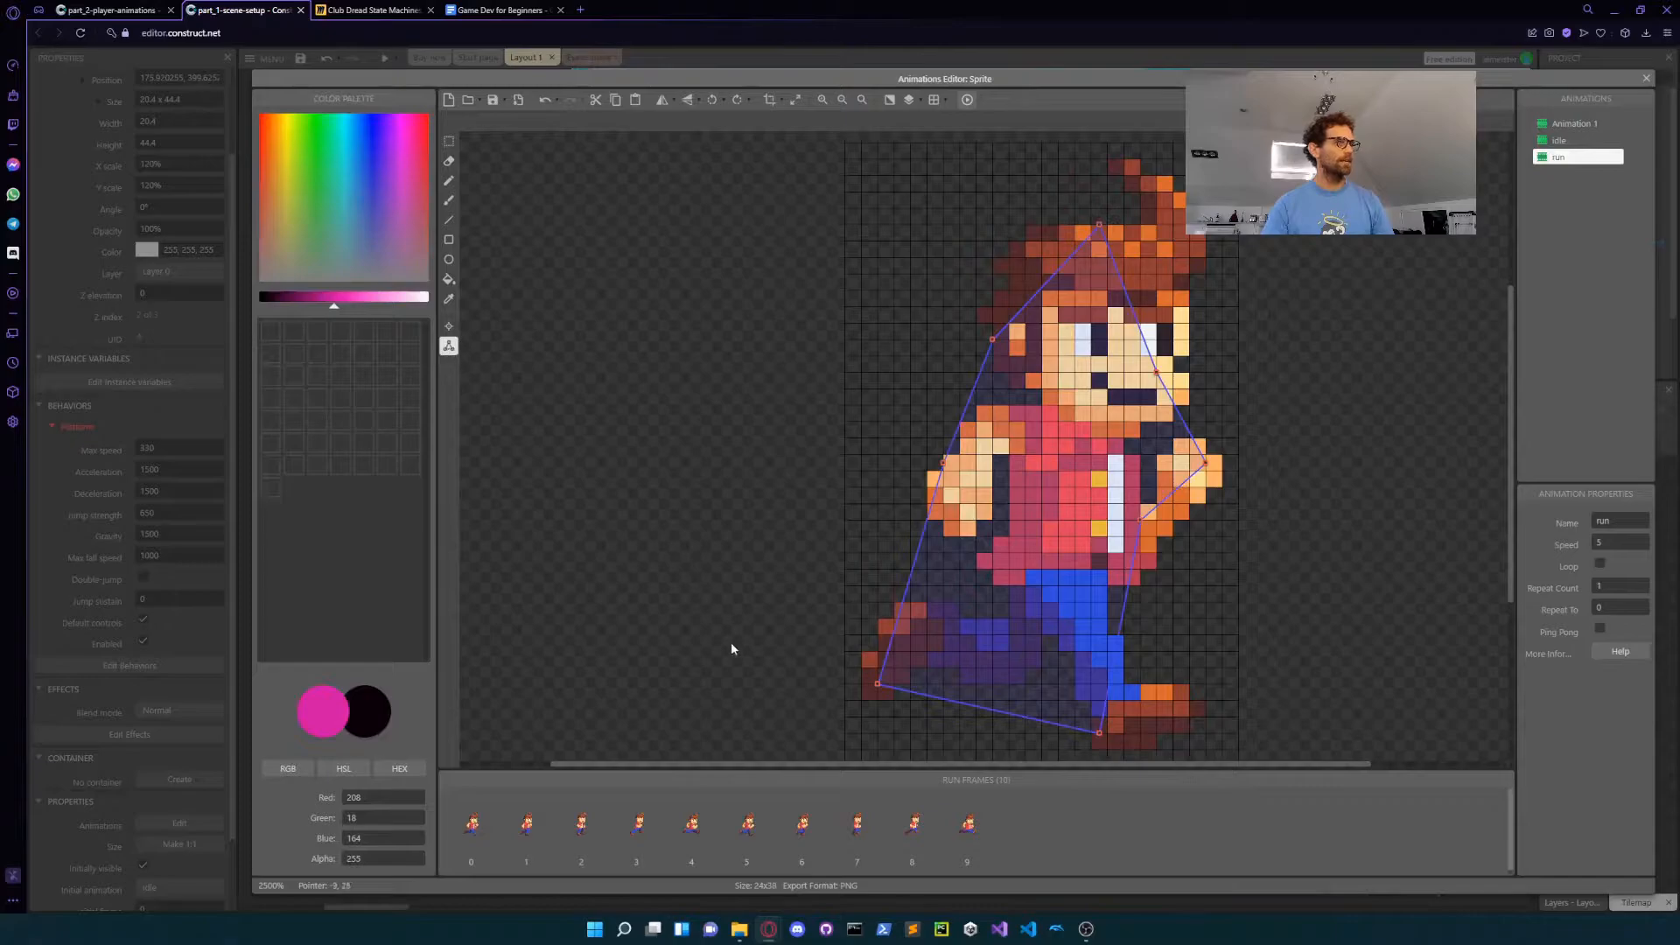
pyautogui.click(477, 822)
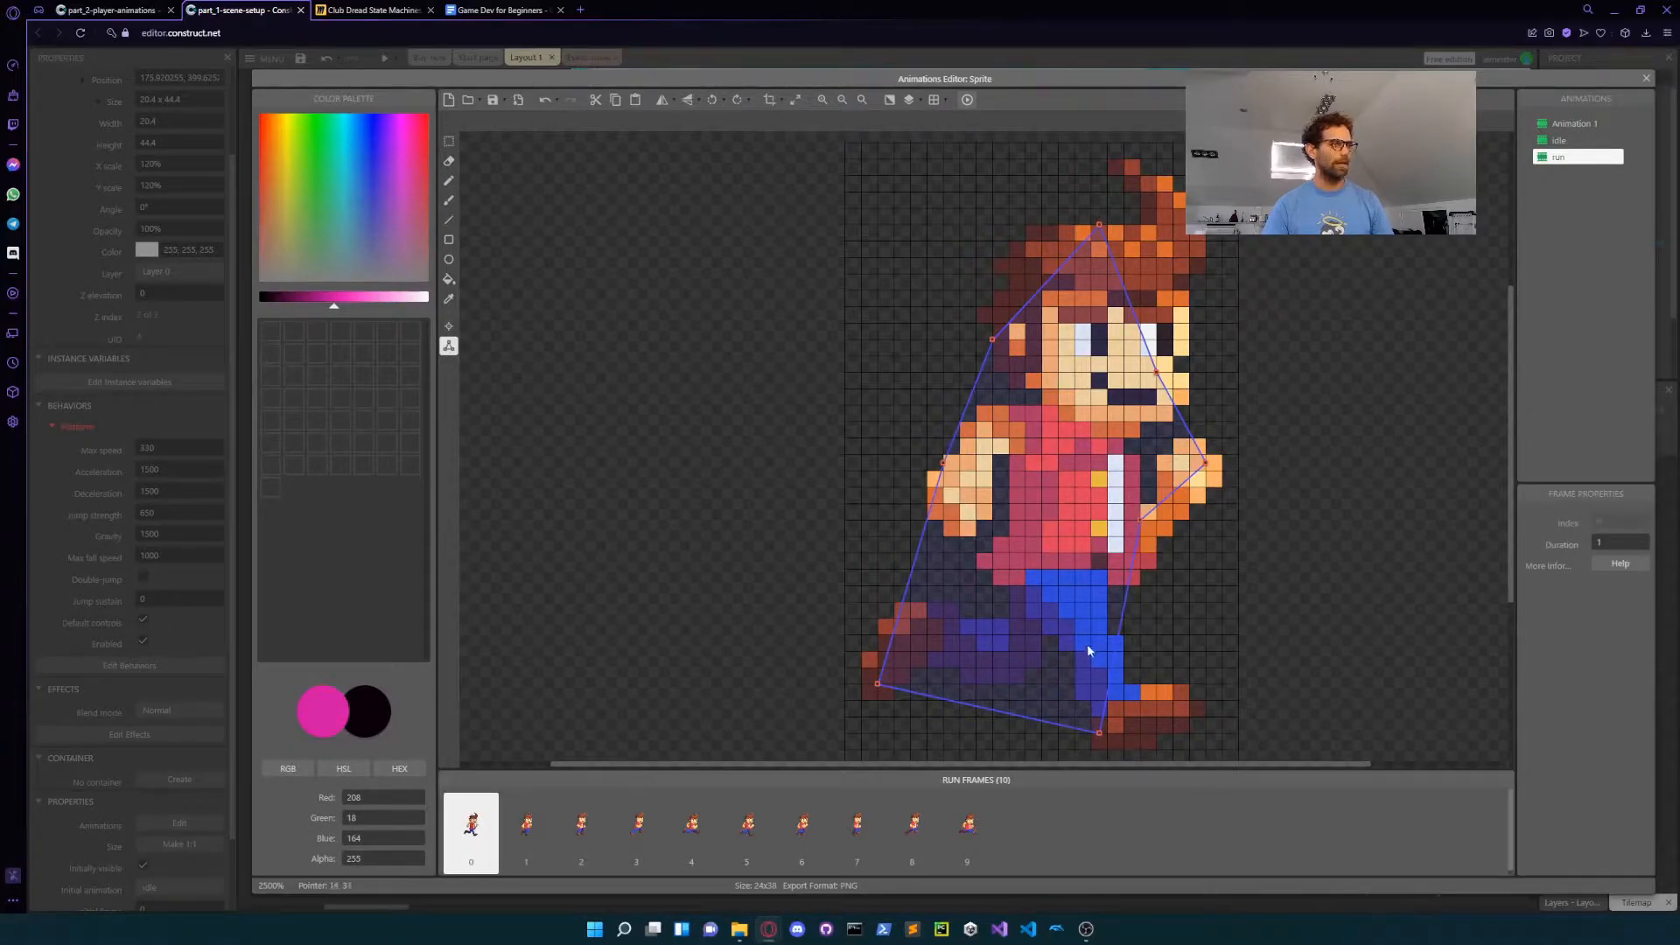
pyautogui.keyDown('ctrl'); pyautogui.scroll(-2, 1063, 627); pyautogui.keyUp('ctrl')
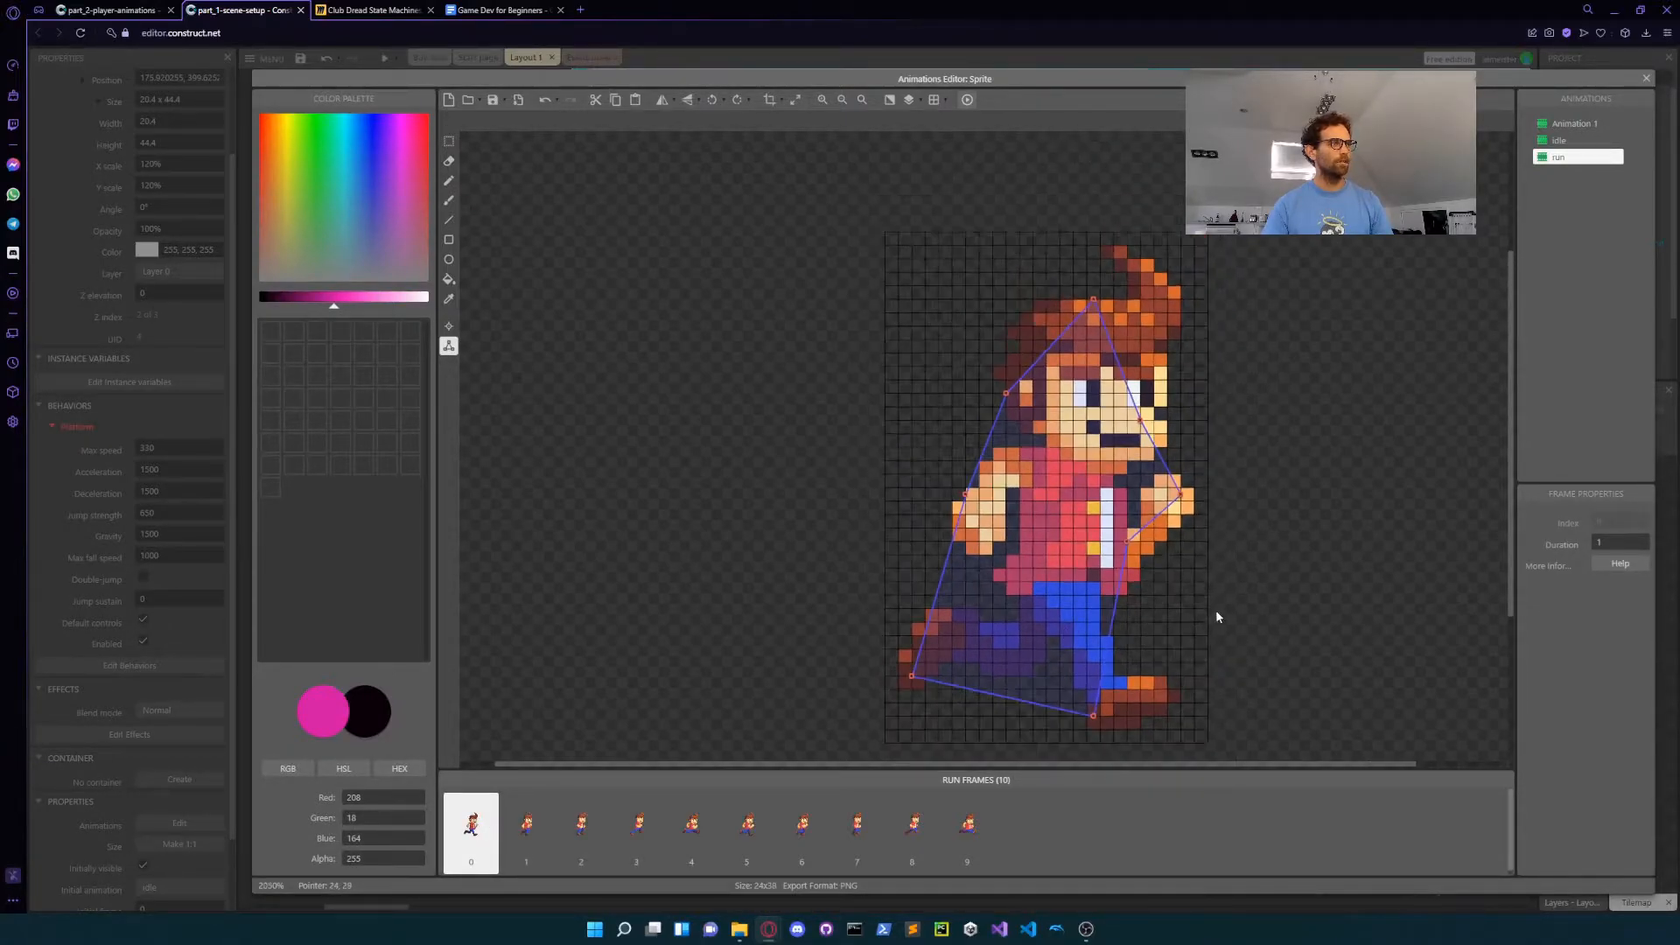
pyautogui.scroll(-5, 1221, 595)
pyautogui.scroll(6, 1232, 551)
pyautogui.scroll(-3, 1232, 548)
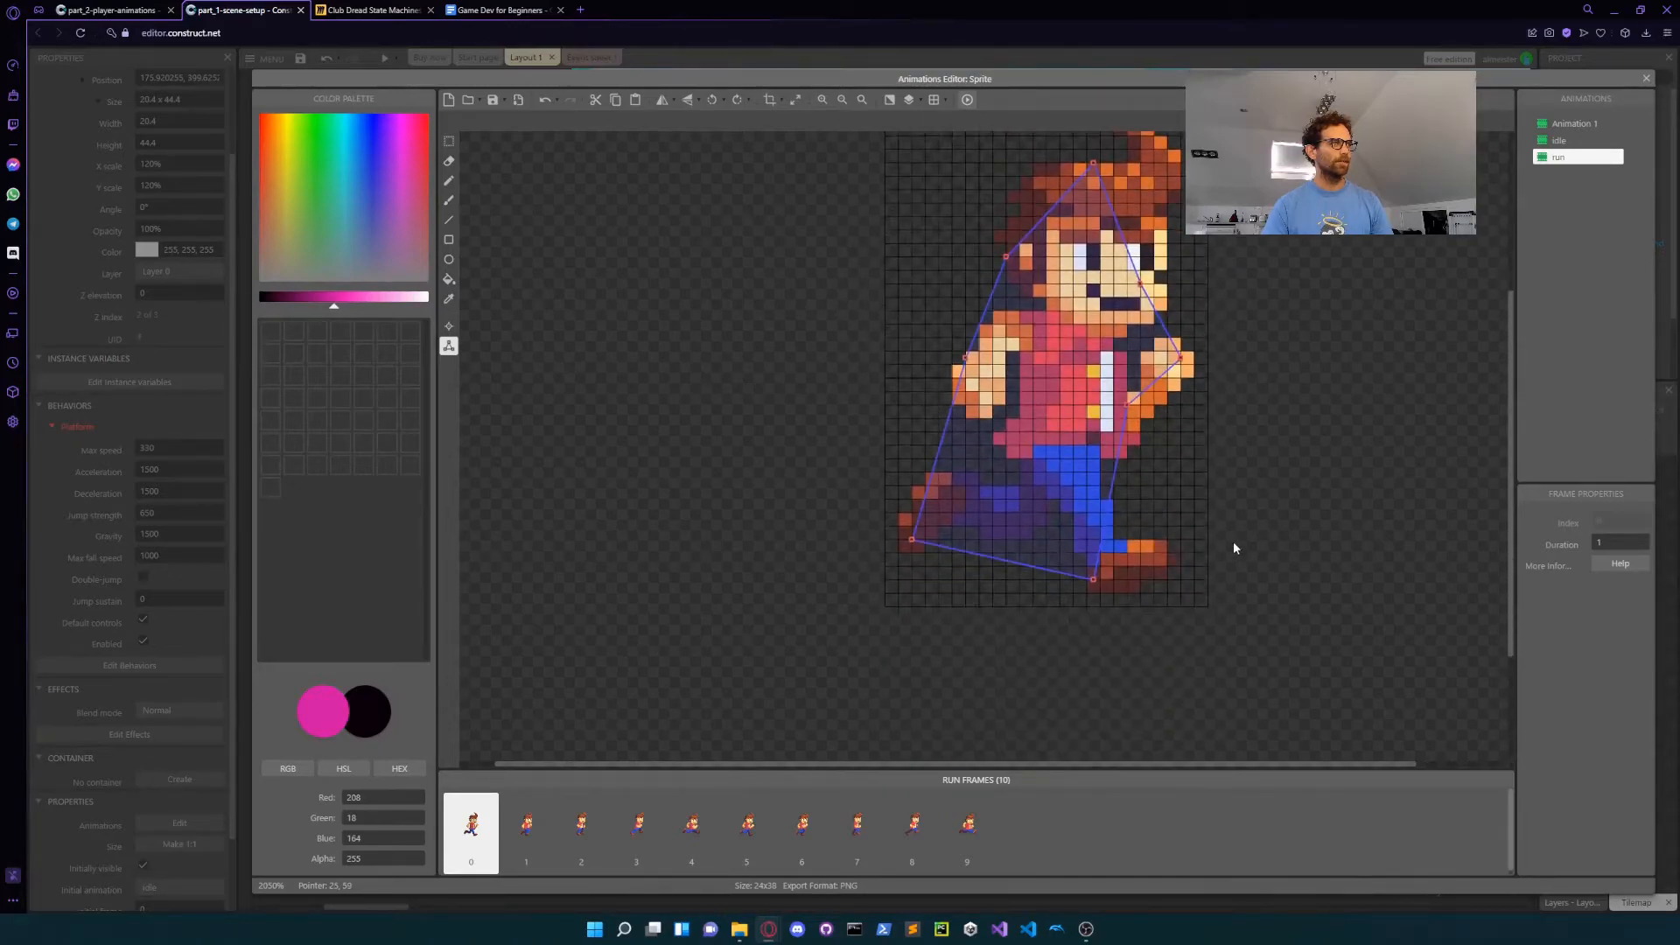
pyautogui.hscroll(2, 1229, 543)
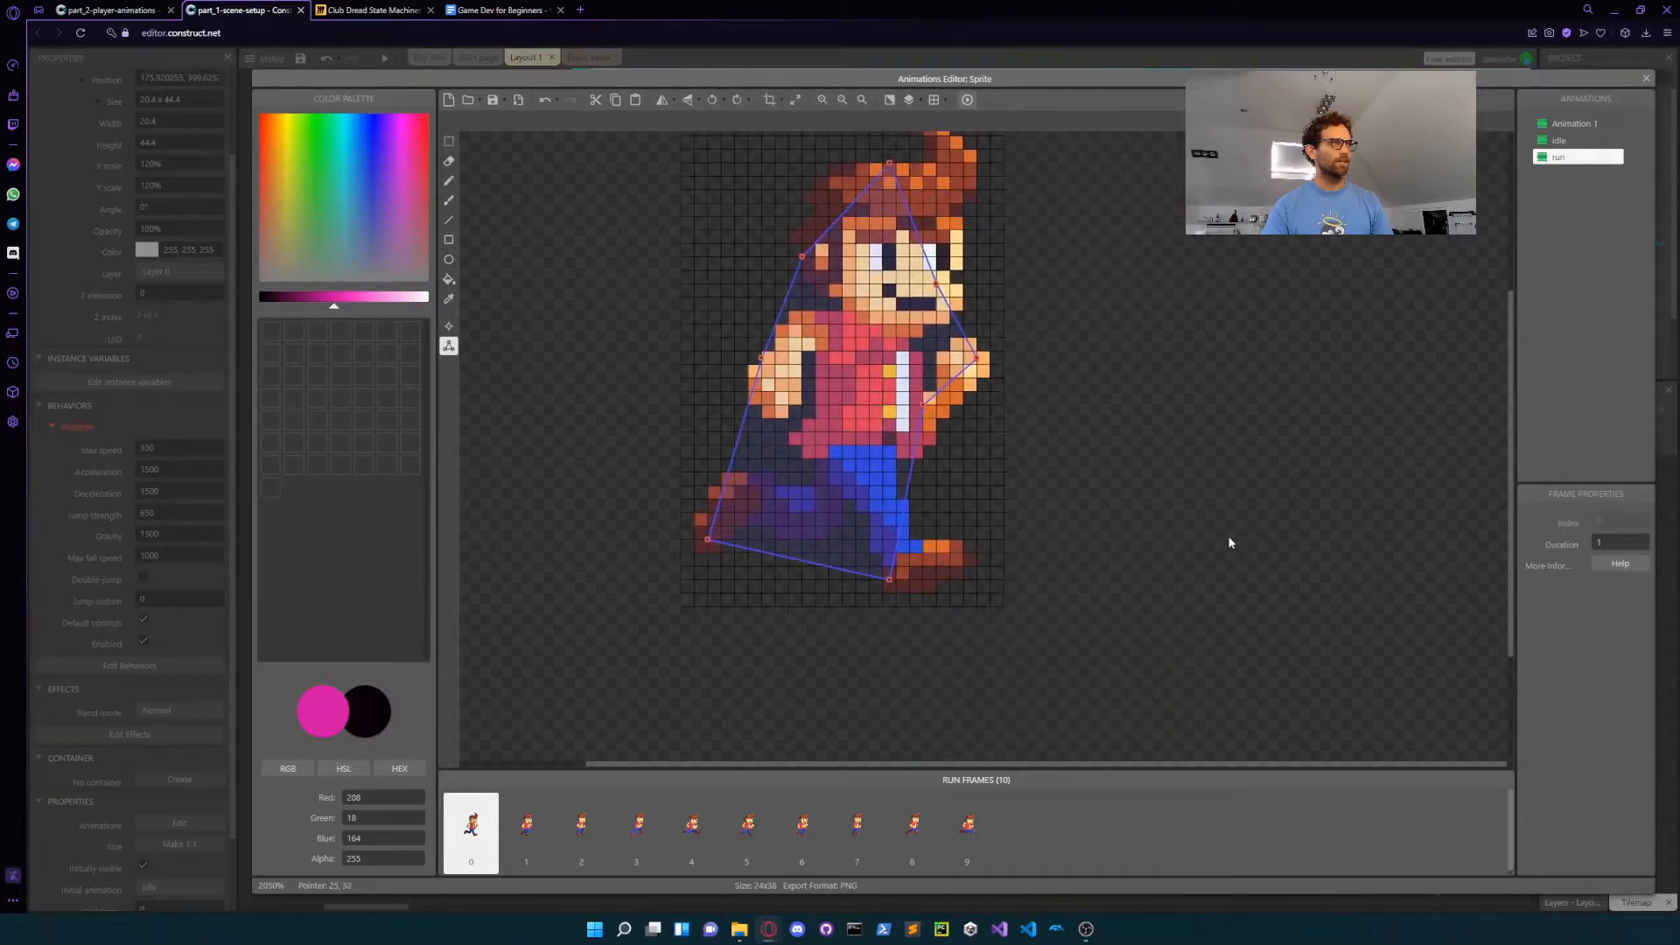
pyautogui.rightClick(707, 540)
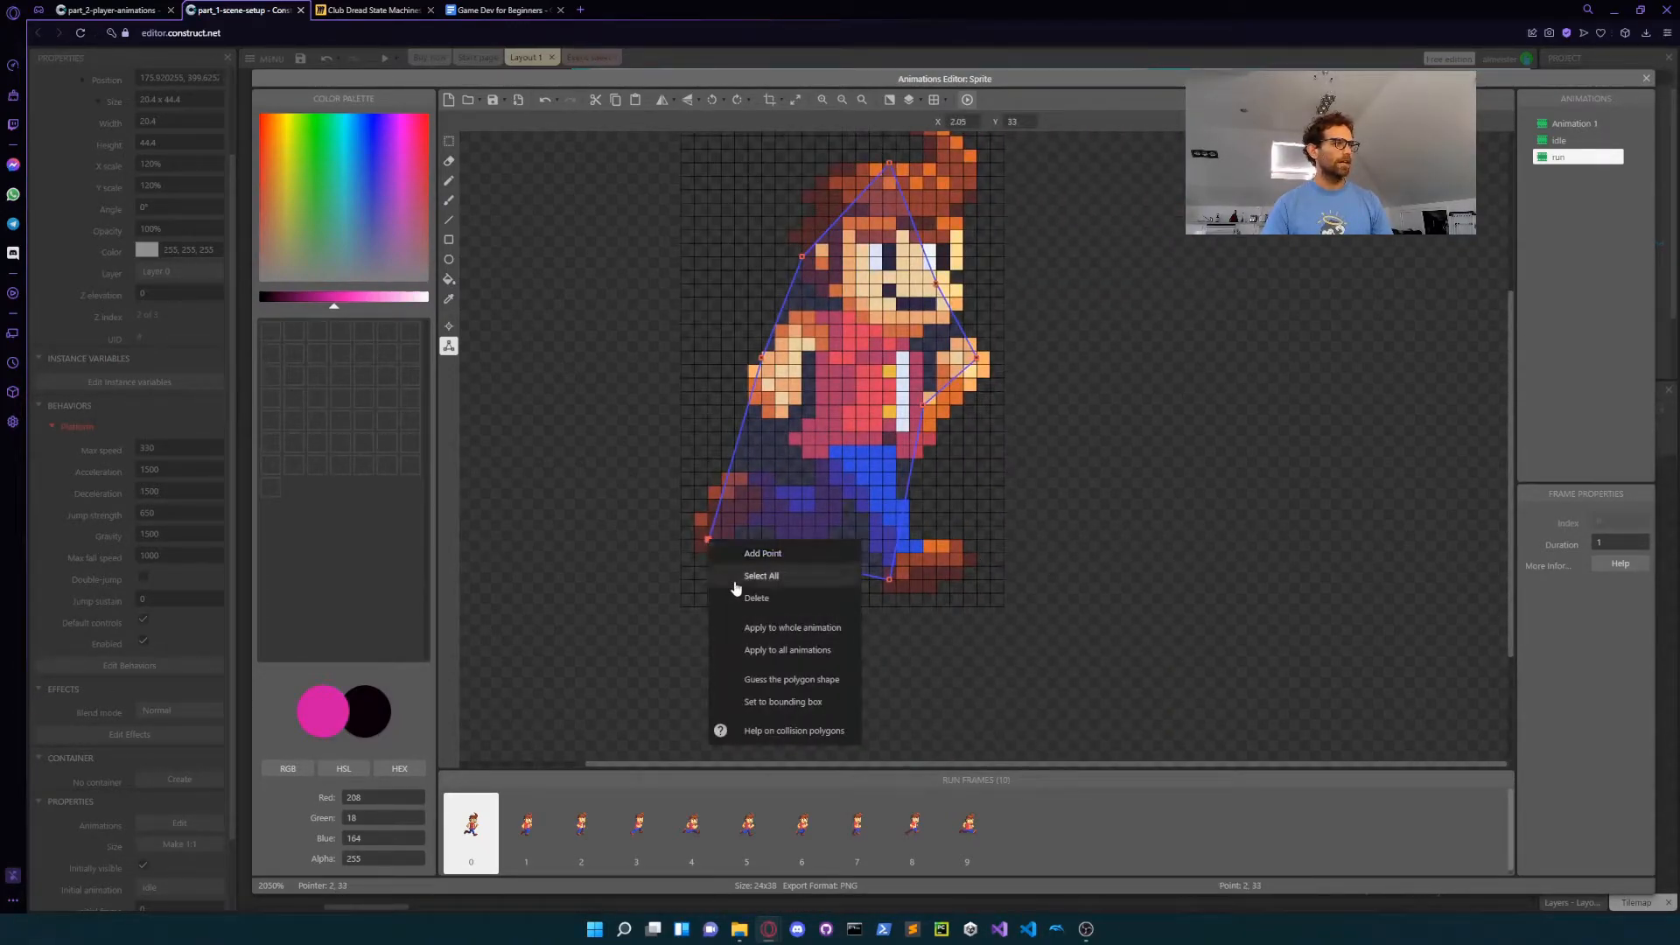
pyautogui.click(788, 703)
pyautogui.rightClick(681, 604)
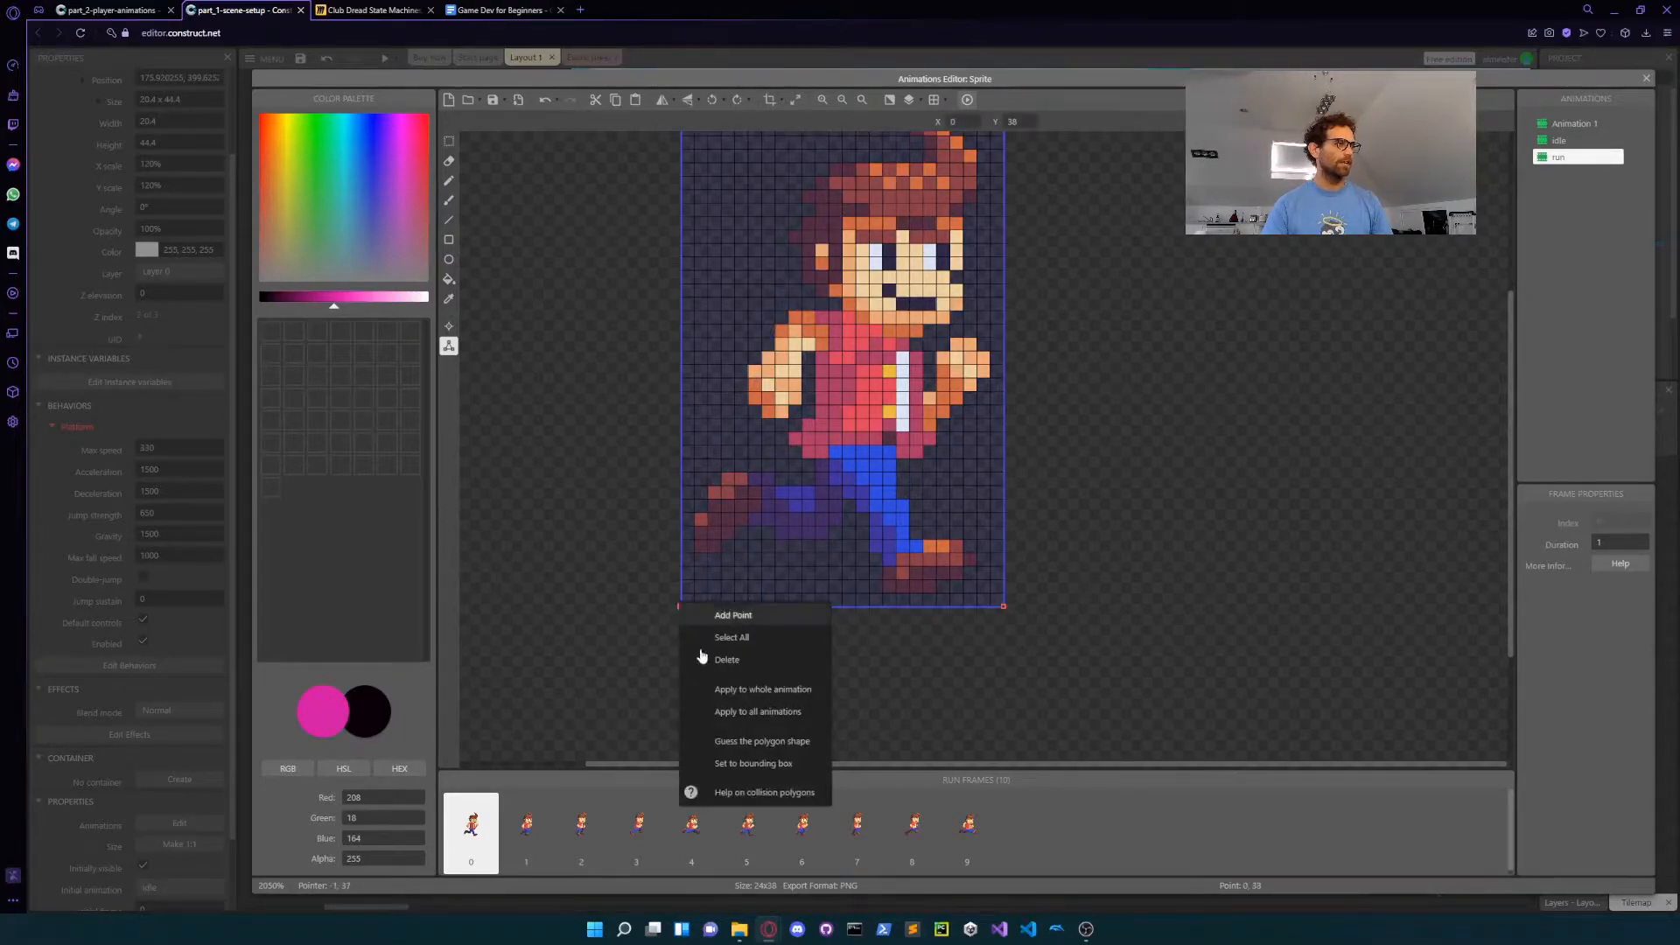
pyautogui.click(789, 695)
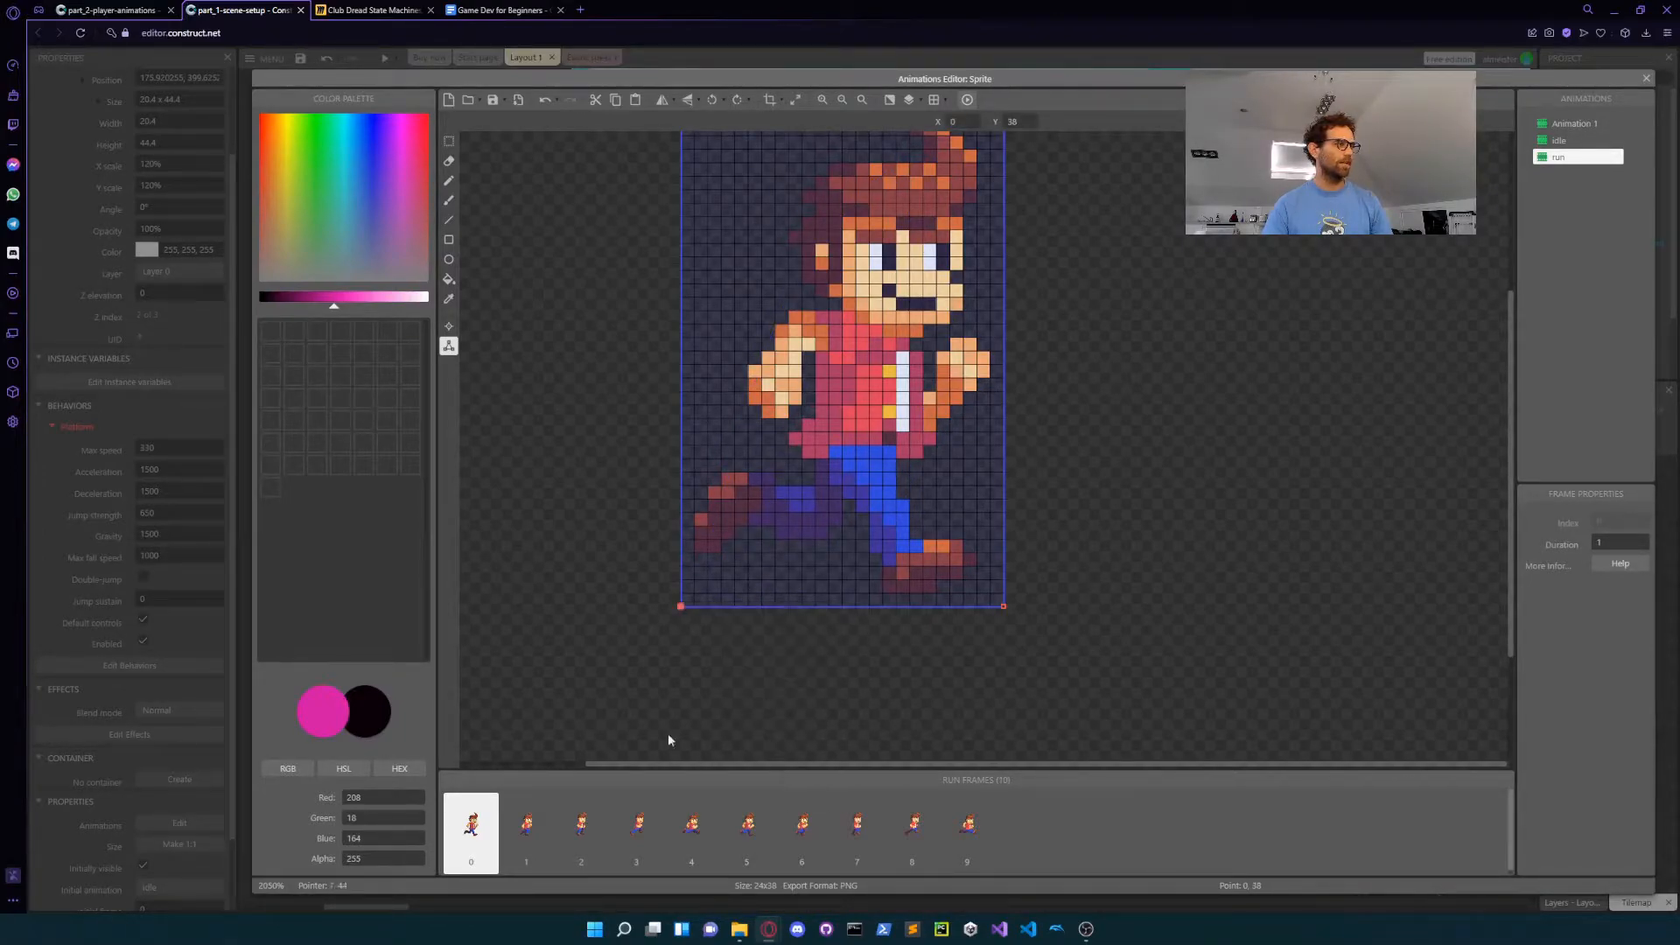
pyautogui.click(526, 827)
pyautogui.click(581, 827)
pyautogui.click(968, 827)
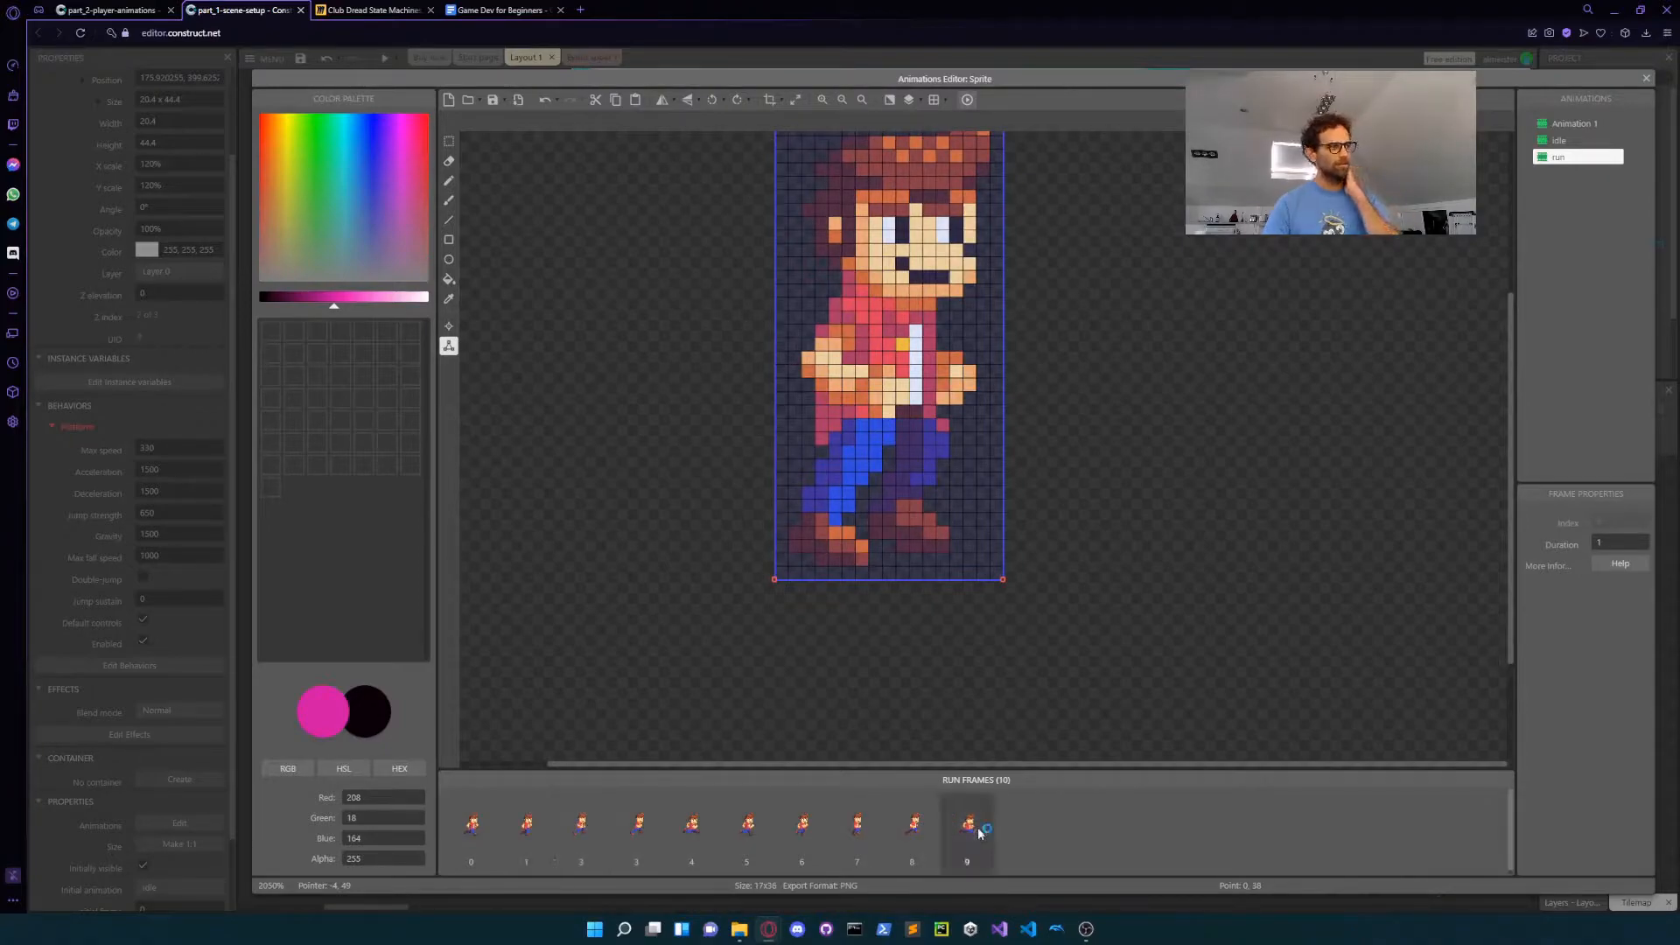
# Step: Place the origin point under the character's feet at 12, 37 on run frame 0 and at 10, 35 on frame 1
pyautogui.click(449, 325)
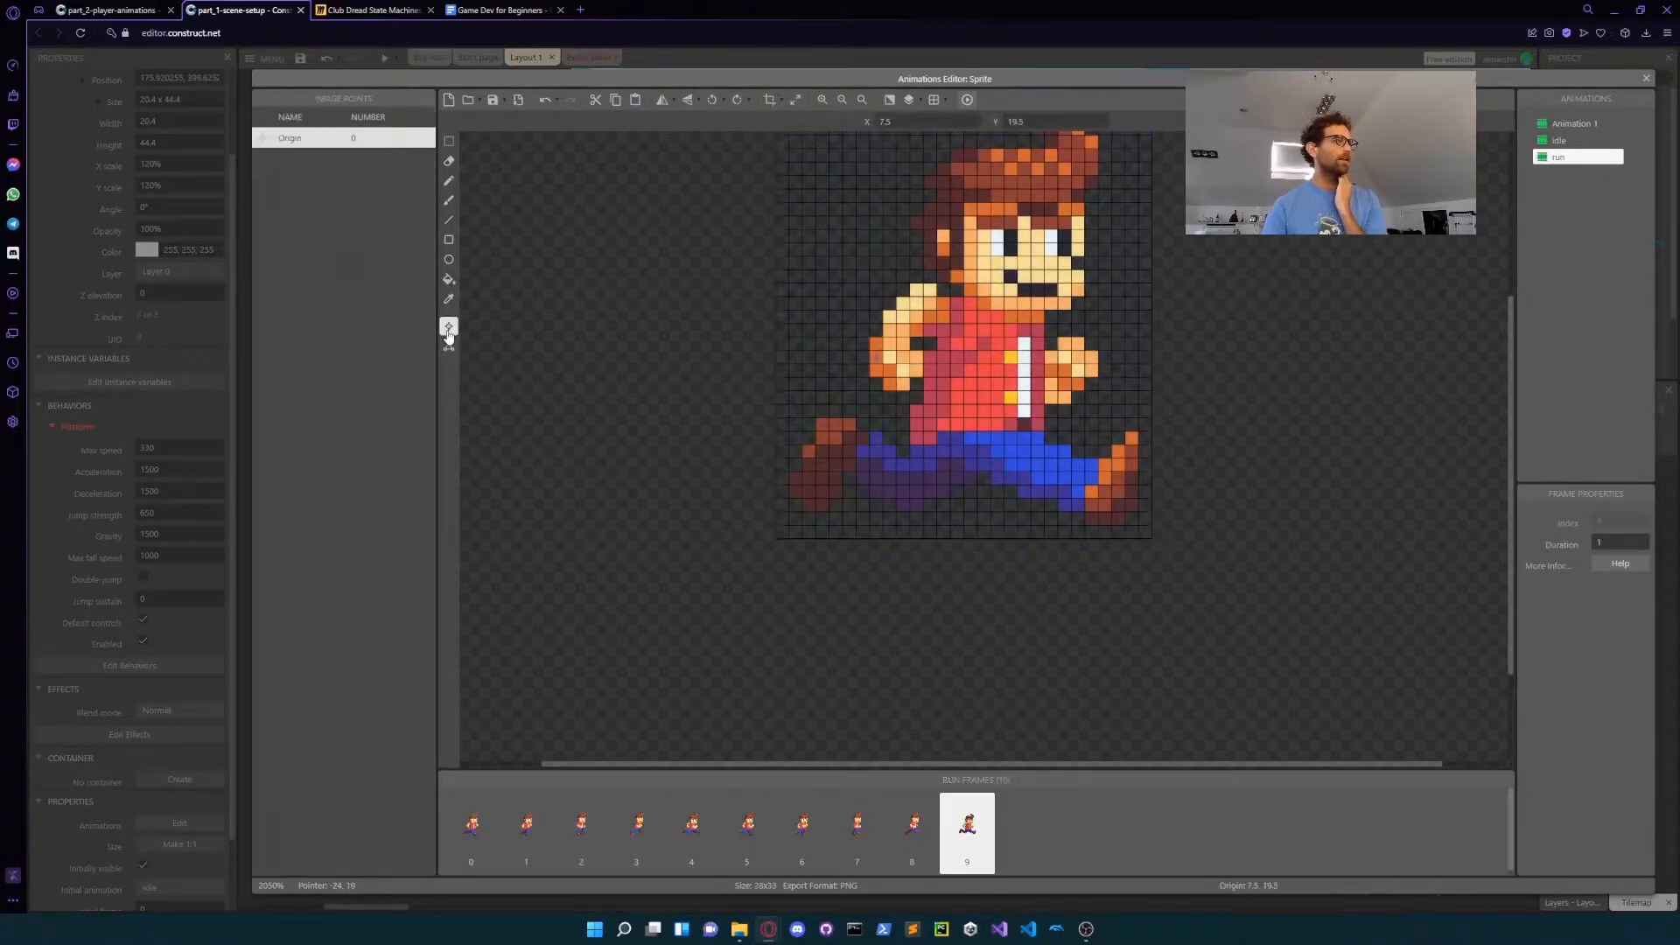
pyautogui.click(471, 827)
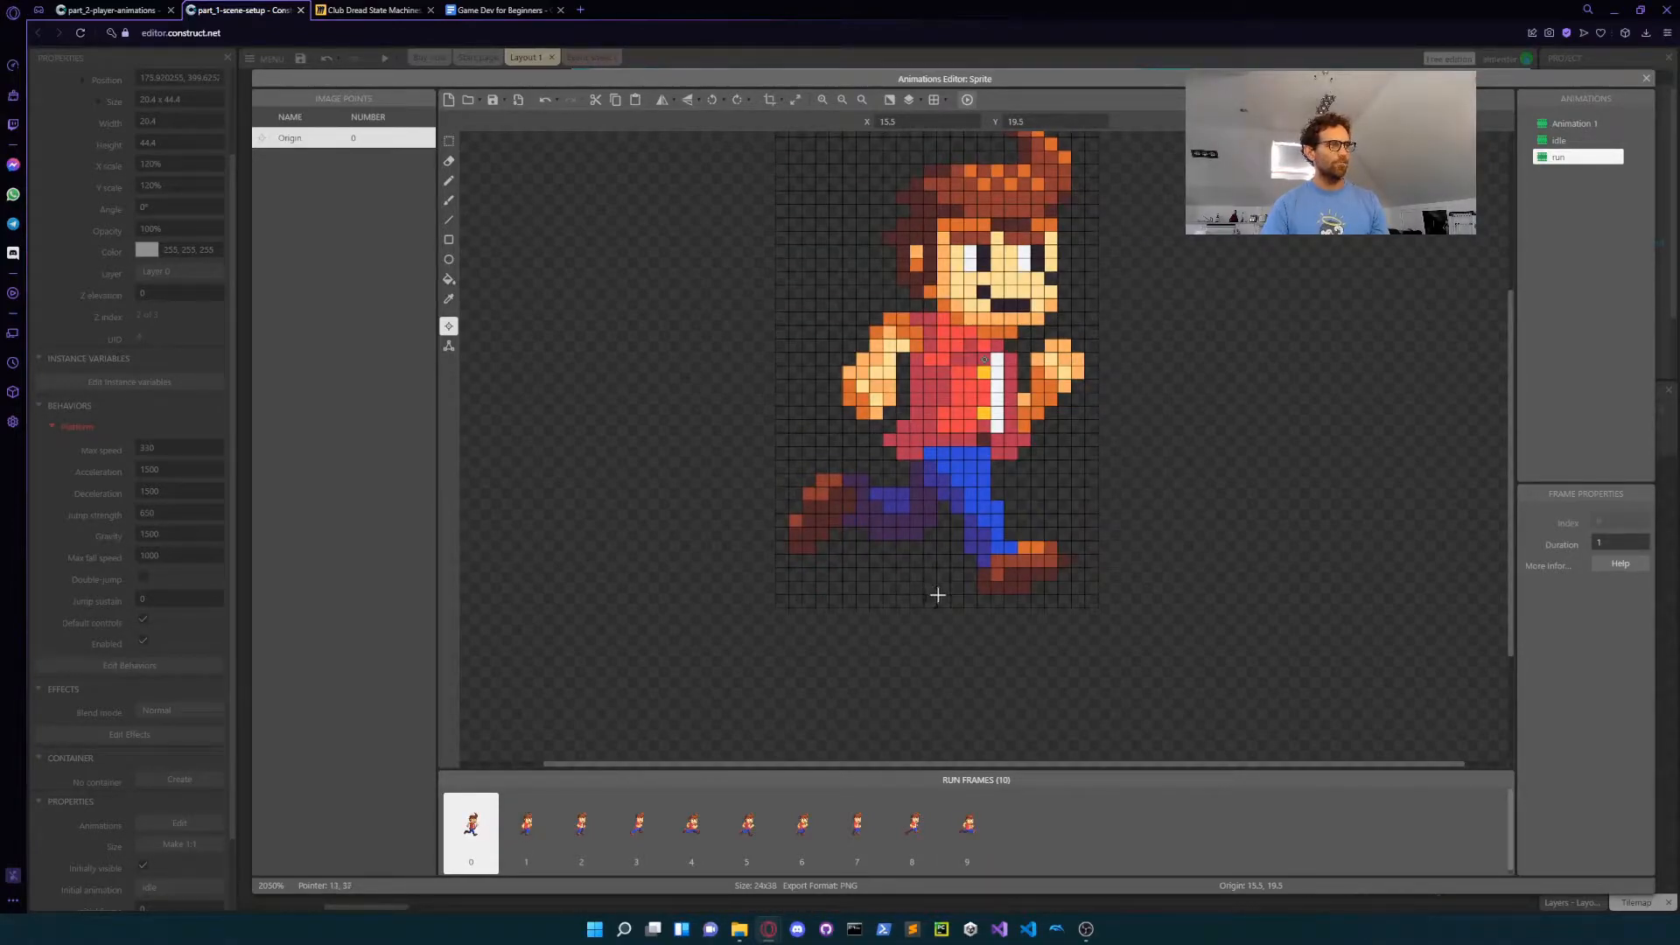
pyautogui.click(938, 598)
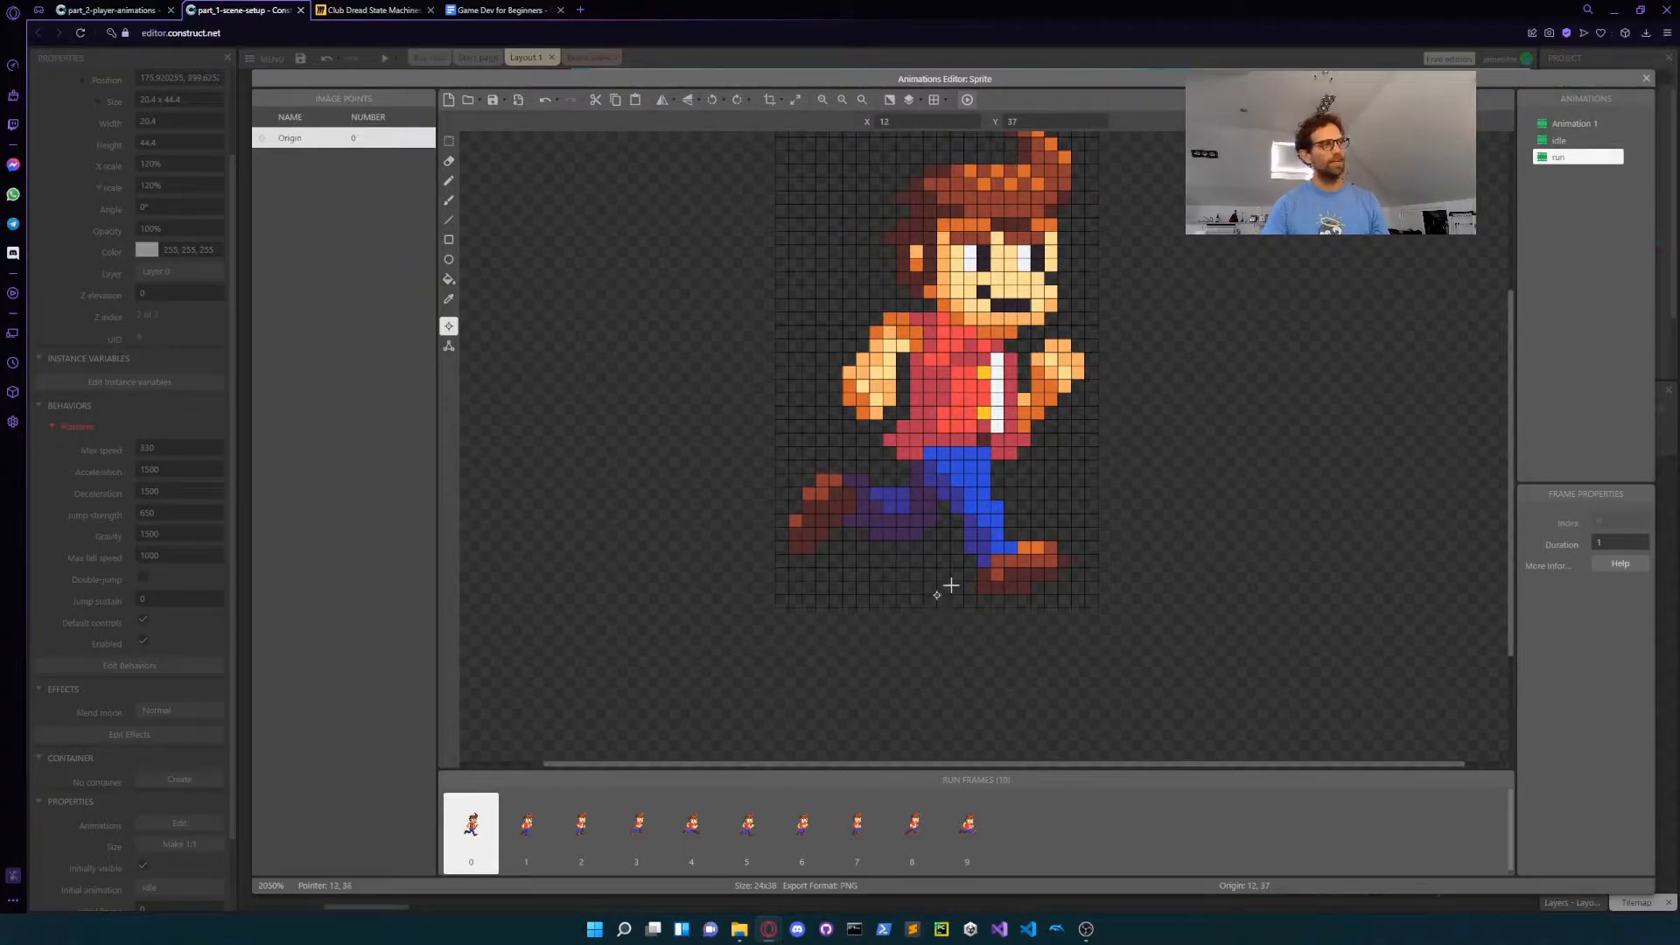
pyautogui.click(526, 842)
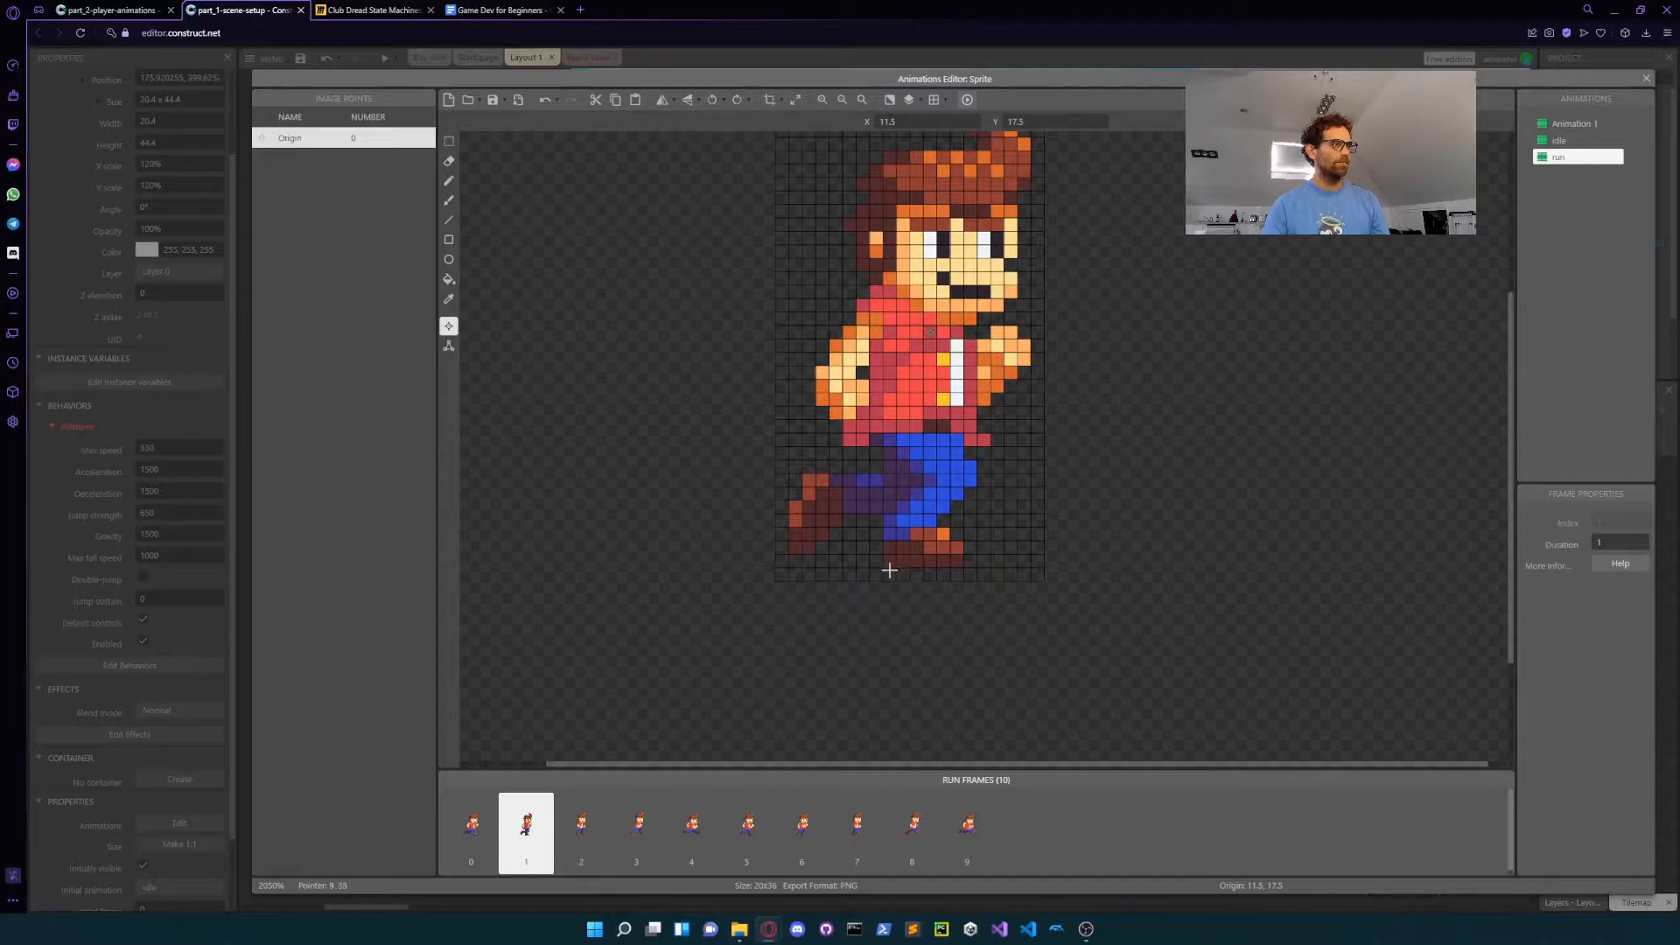
pyautogui.click(896, 568)
pyautogui.click(910, 568)
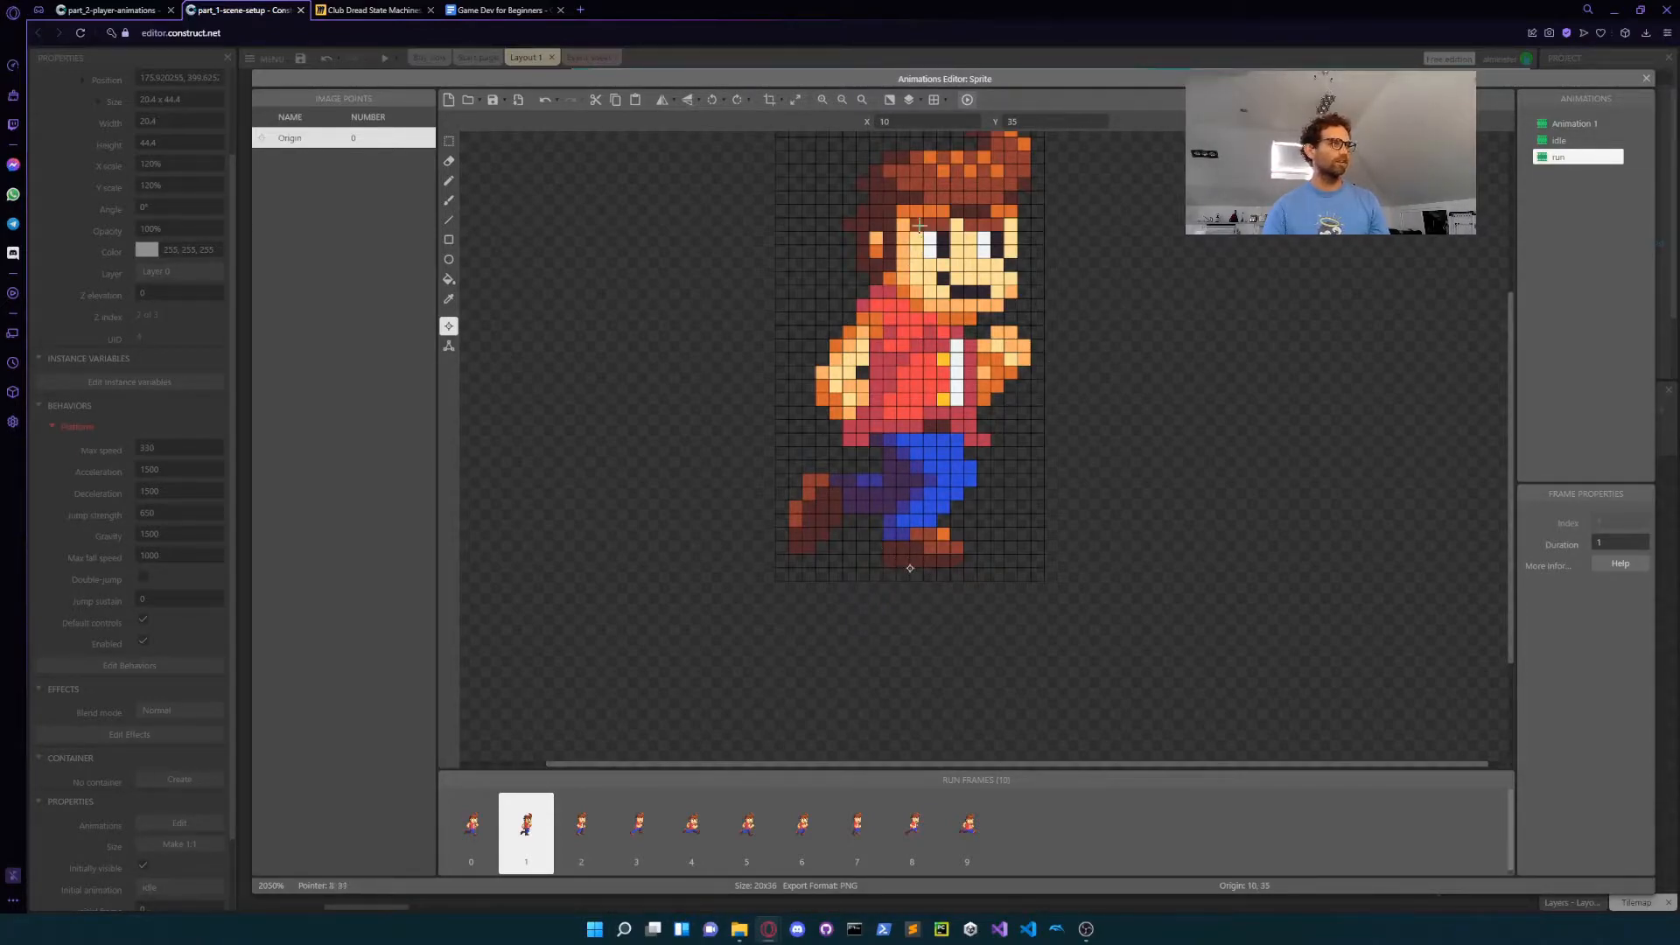
# Step: Place the origin point at 9, 35 on run frame 2 and at 14, 35 on frame 3
pyautogui.click(581, 827)
pyautogui.click(897, 567)
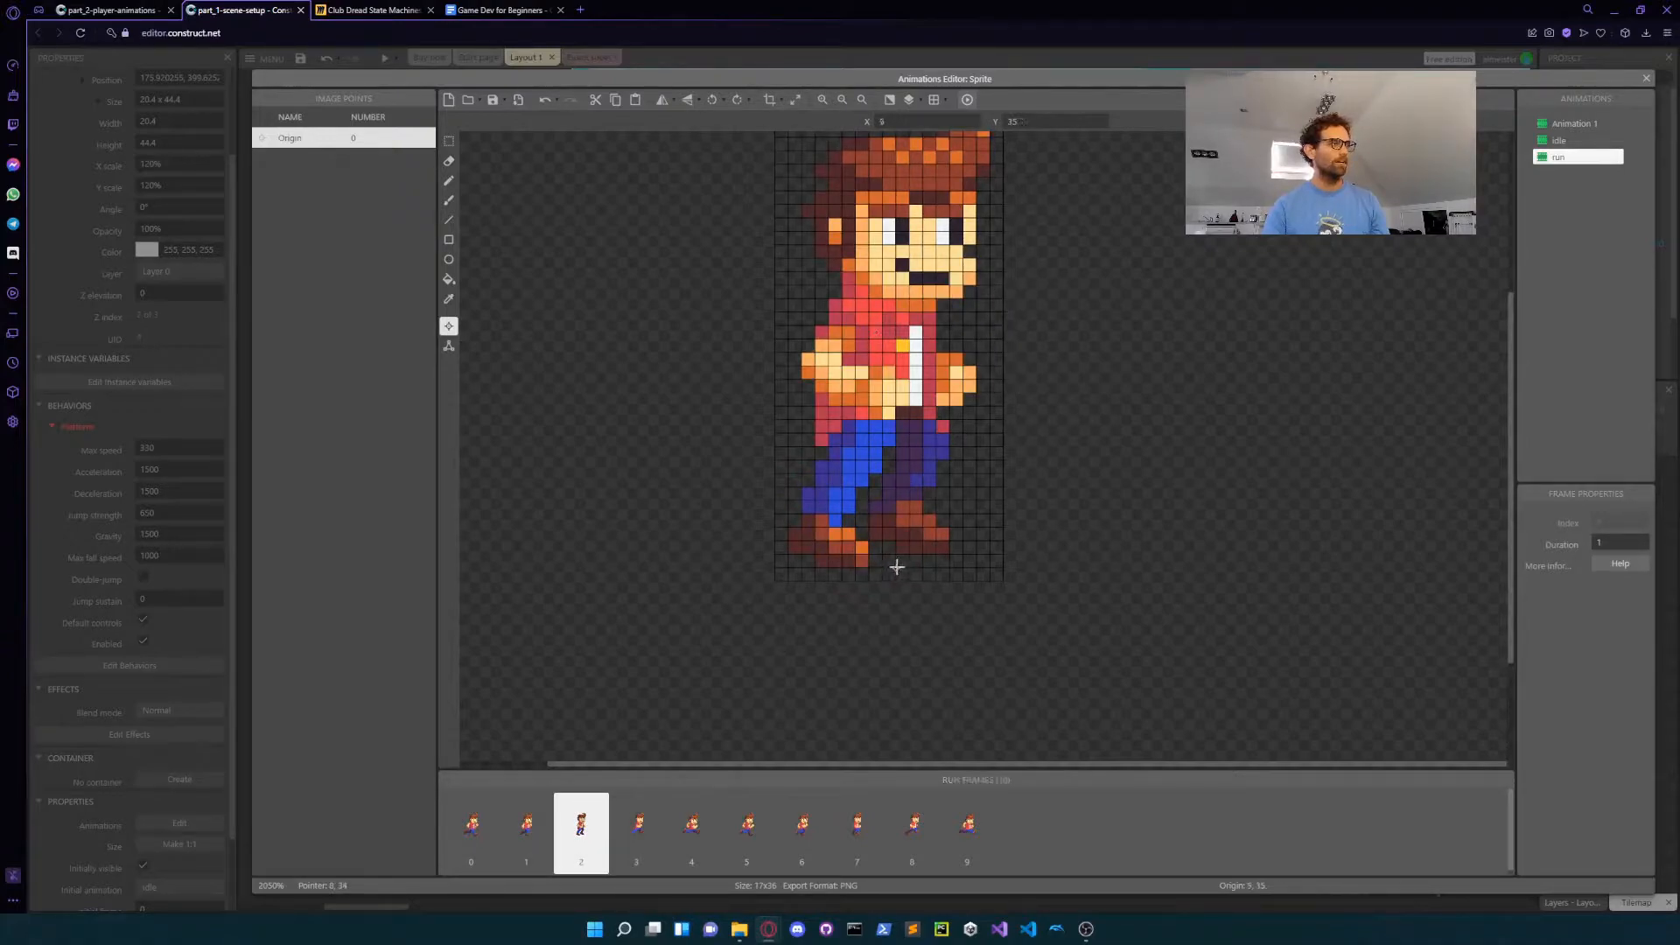
pyautogui.click(644, 851)
pyautogui.click(960, 567)
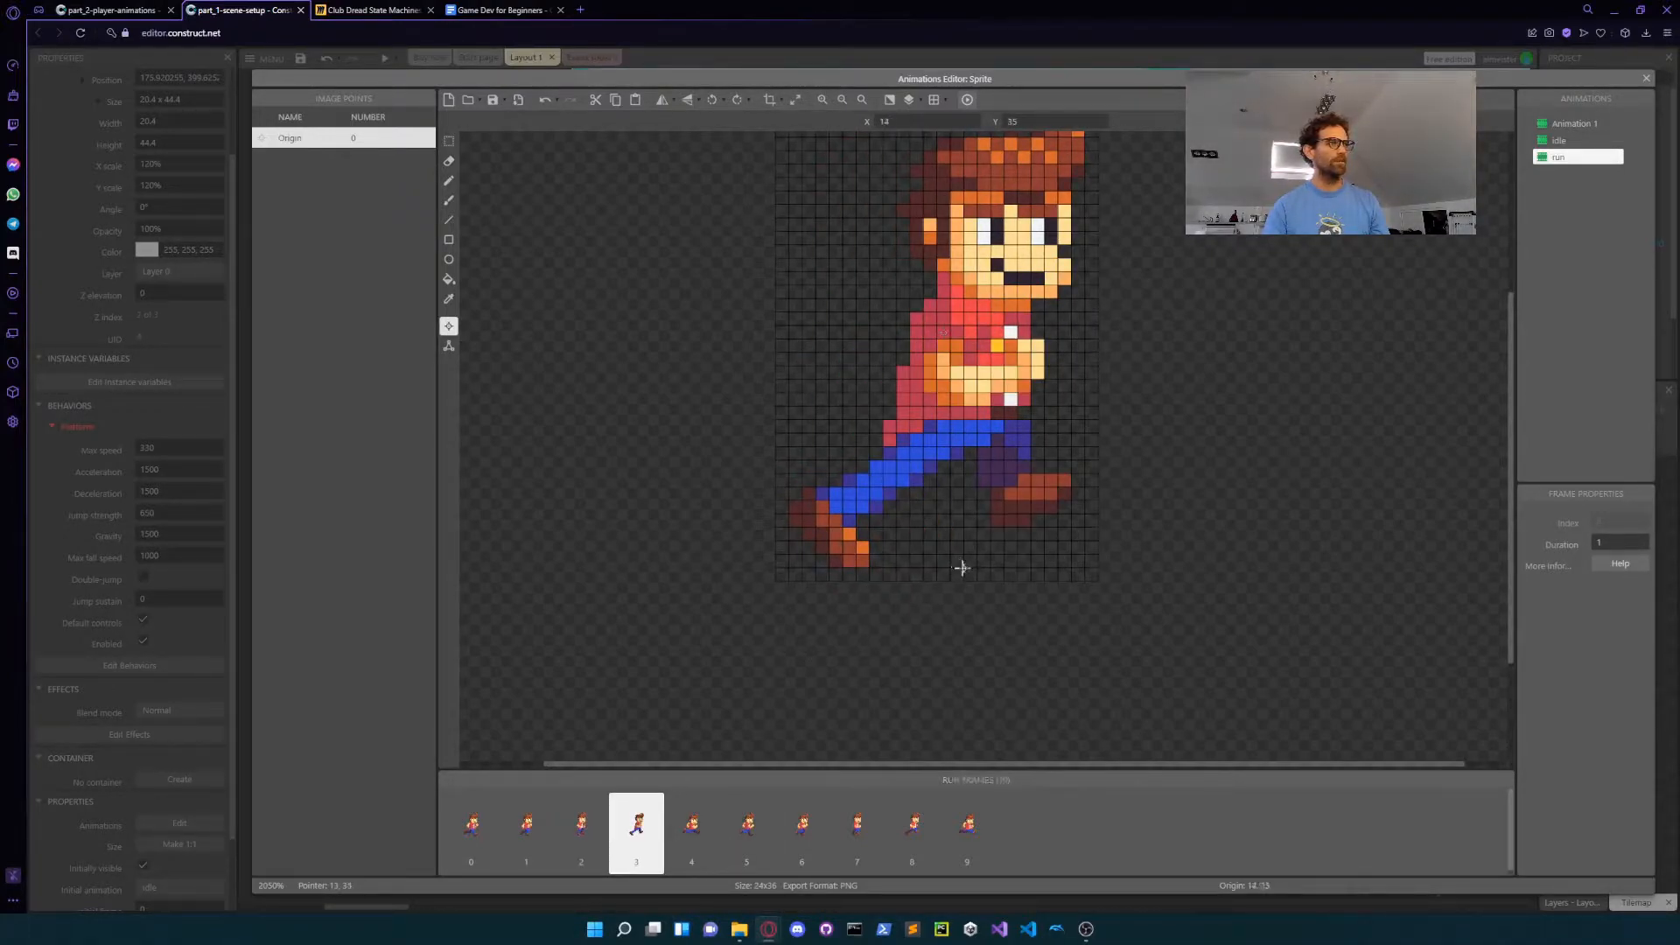
# Step: Place run frame 4's origin point below the image at 15, 37 for the mid-air pose
pyautogui.click(691, 827)
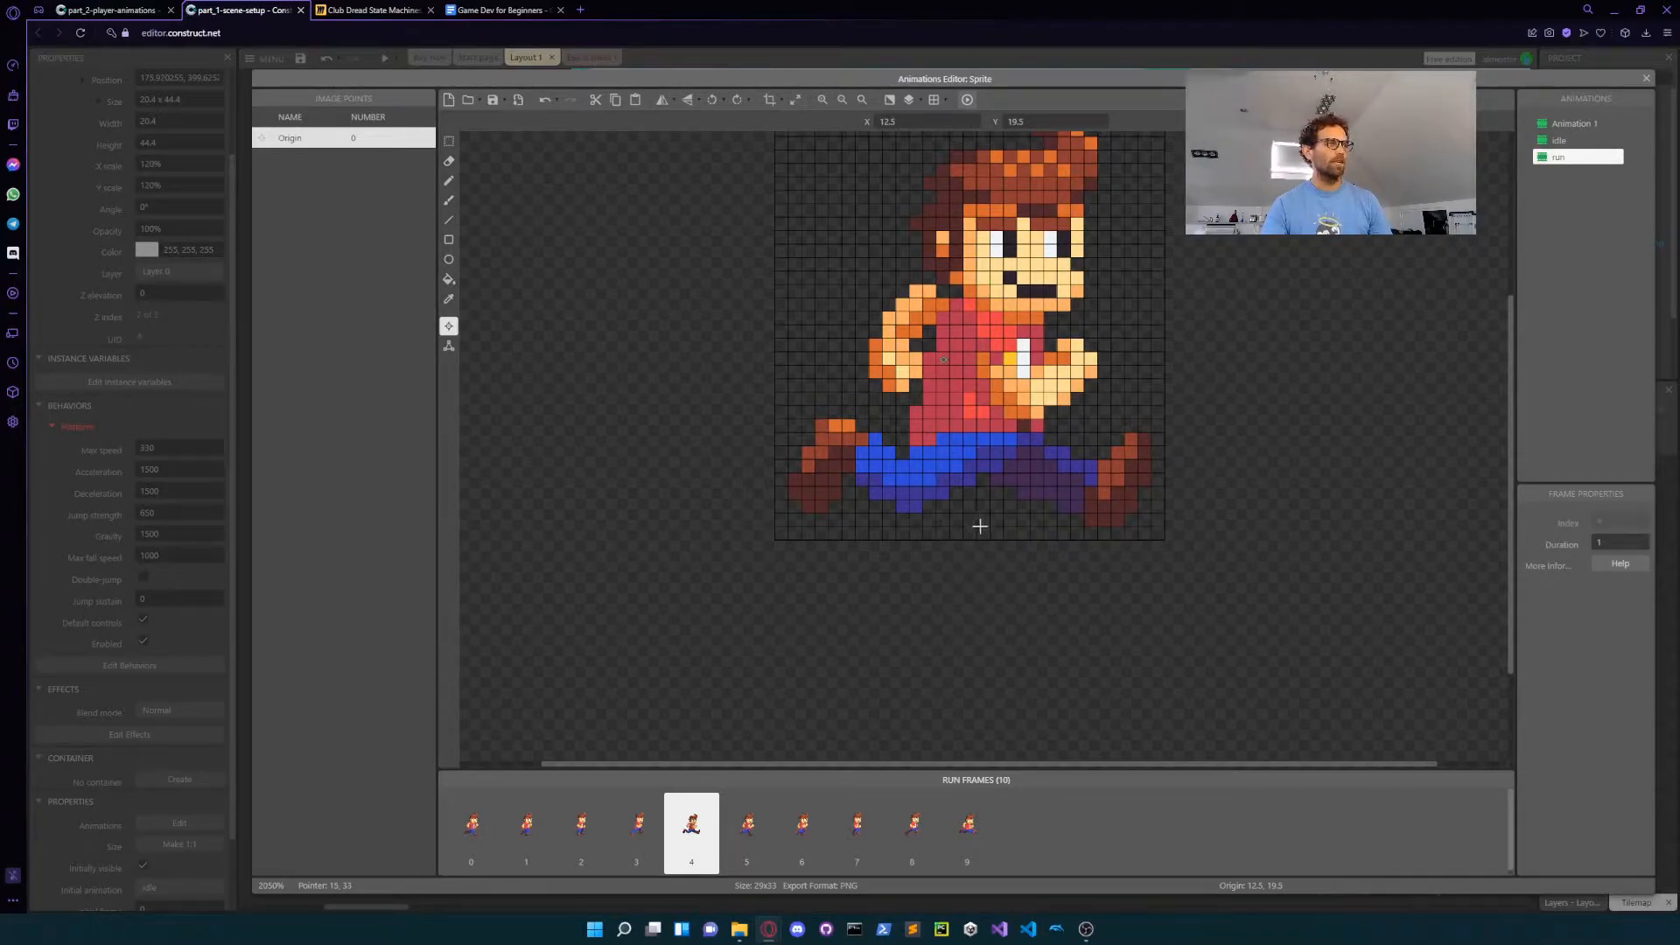
pyautogui.click(975, 528)
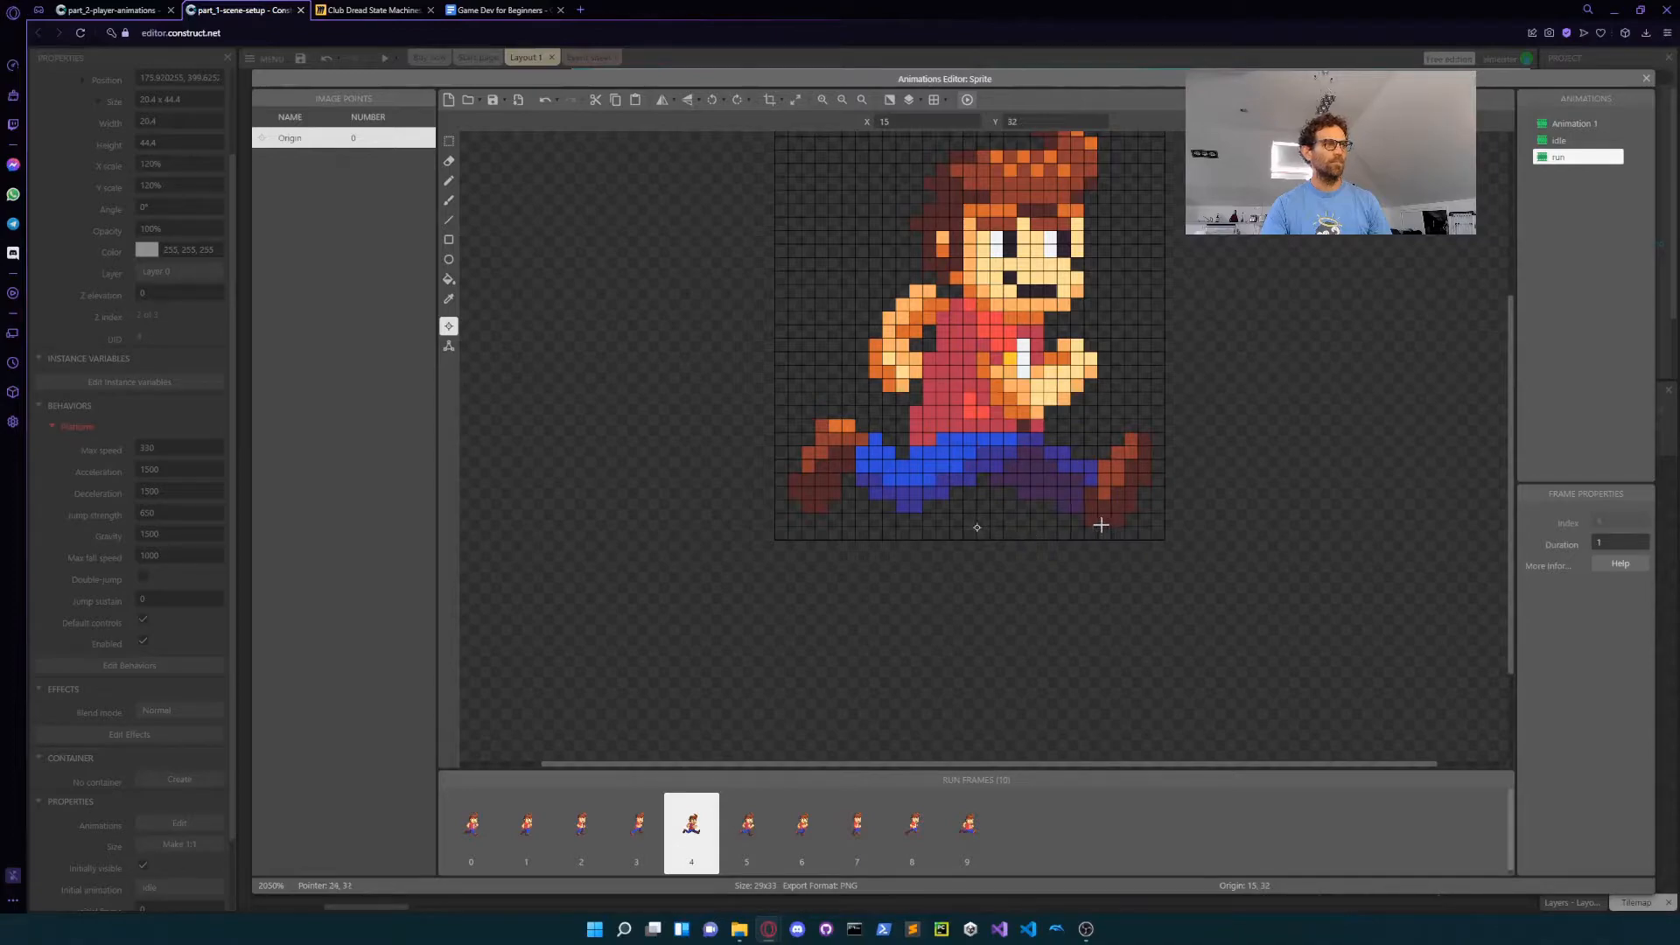
pyautogui.click(973, 595)
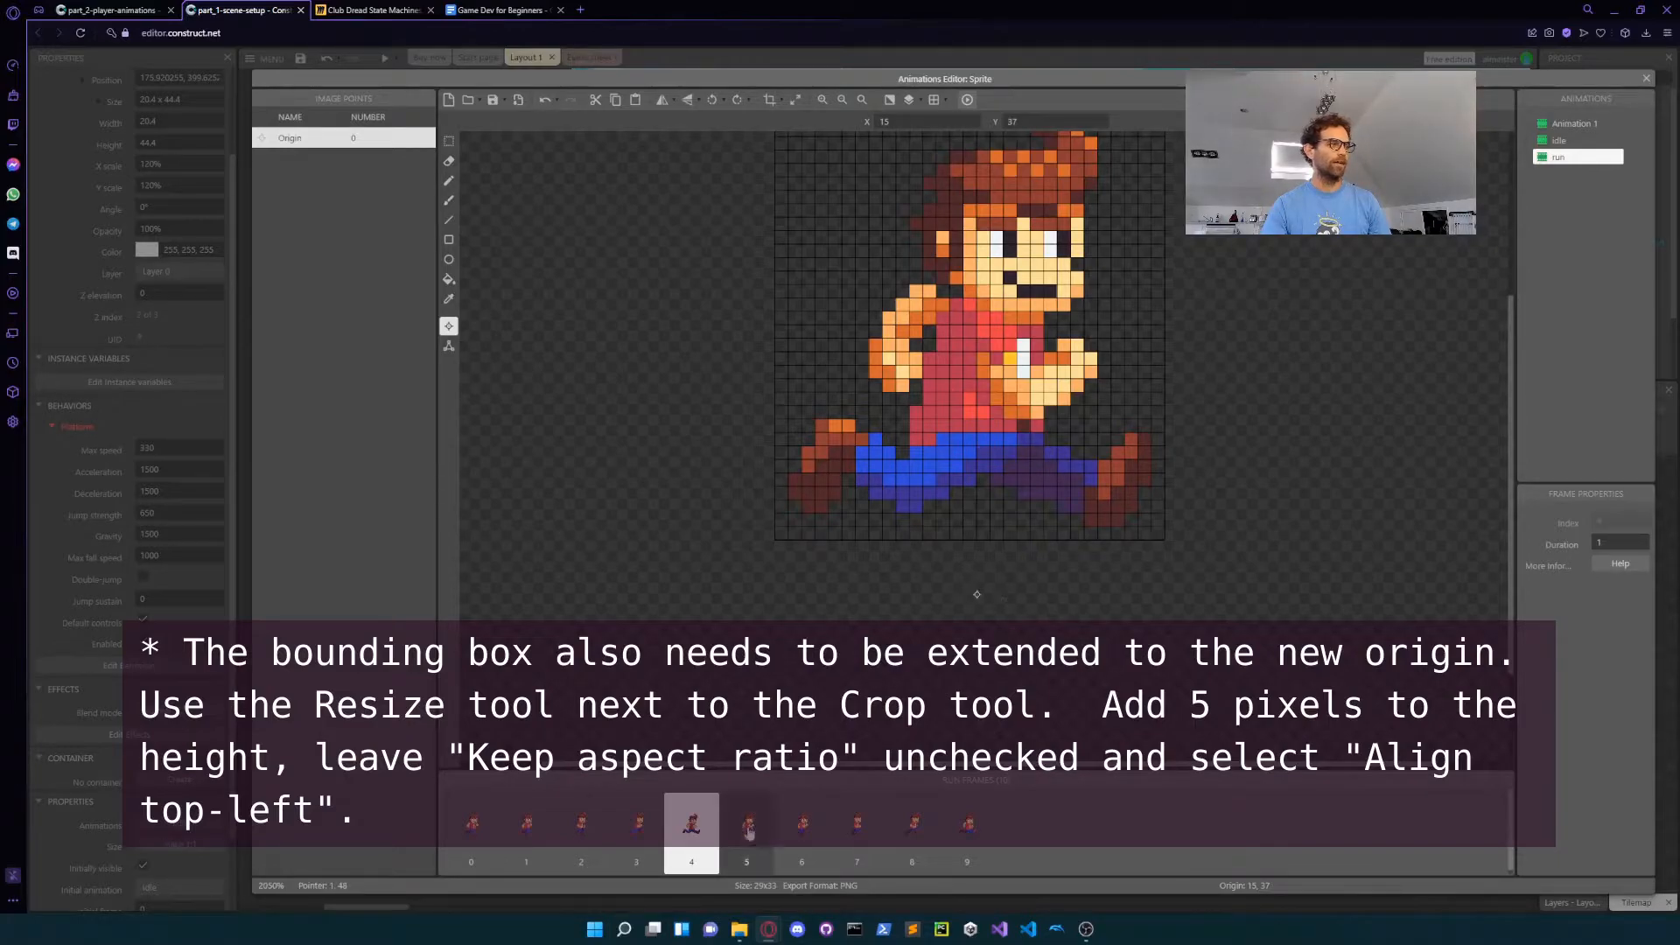
# Step: Place run frame 5's origin point at foot level as on frame 0, and frame 6's origin at 10, 35
pyautogui.click(748, 831)
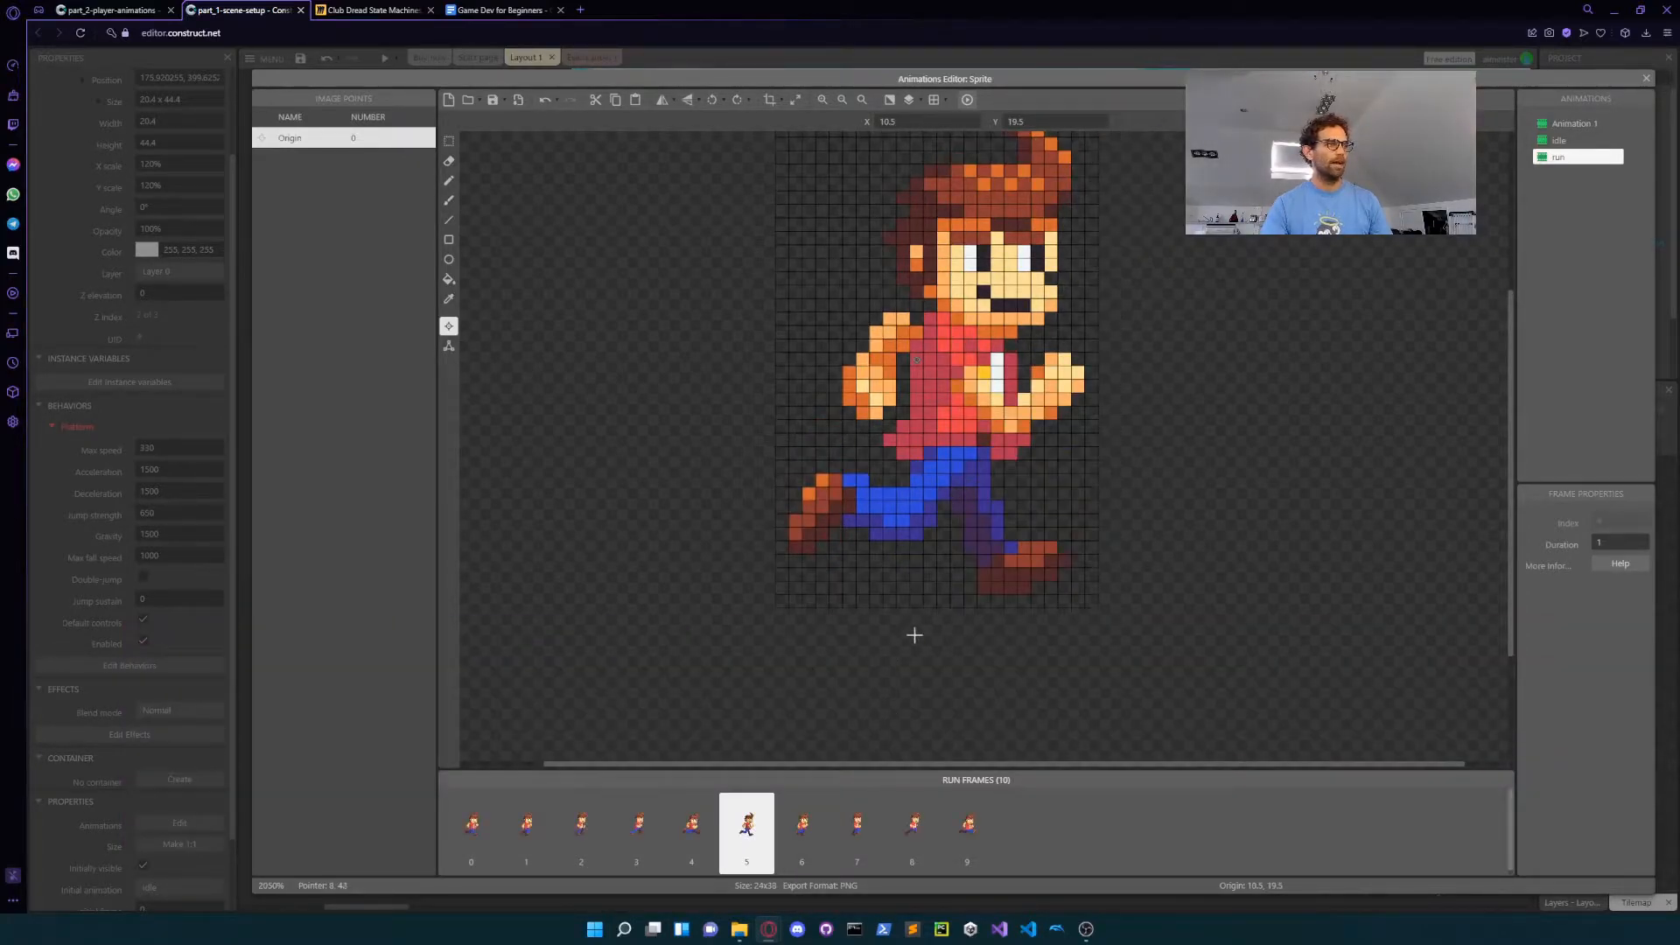
pyautogui.click(938, 598)
pyautogui.click(788, 841)
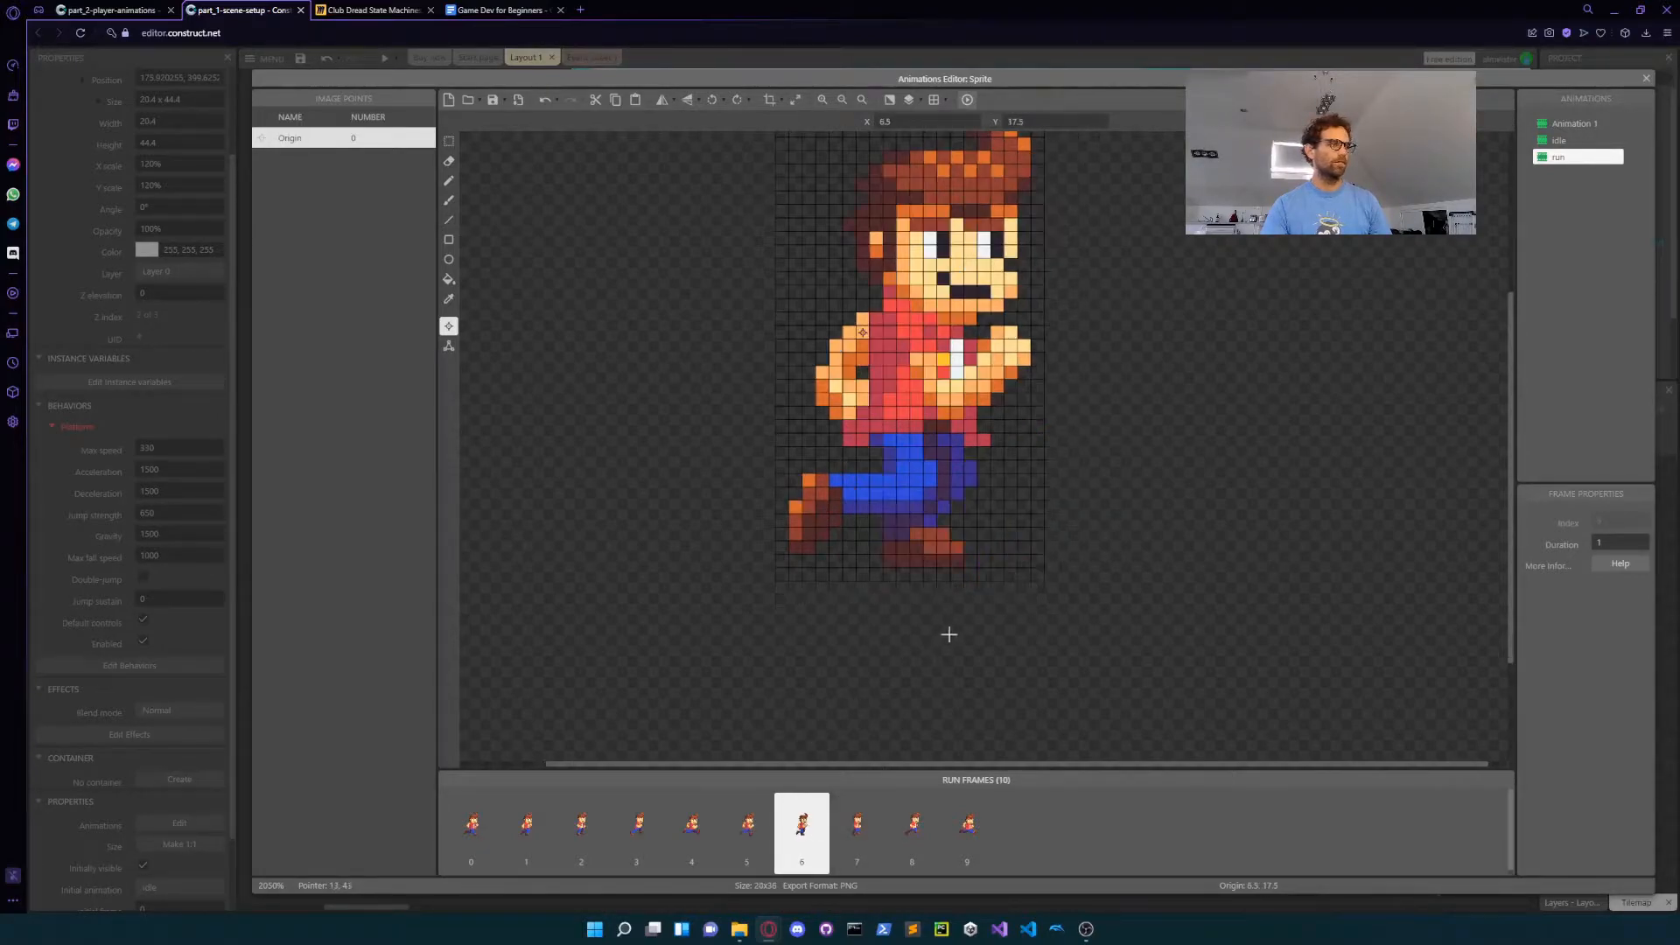
pyautogui.click(909, 568)
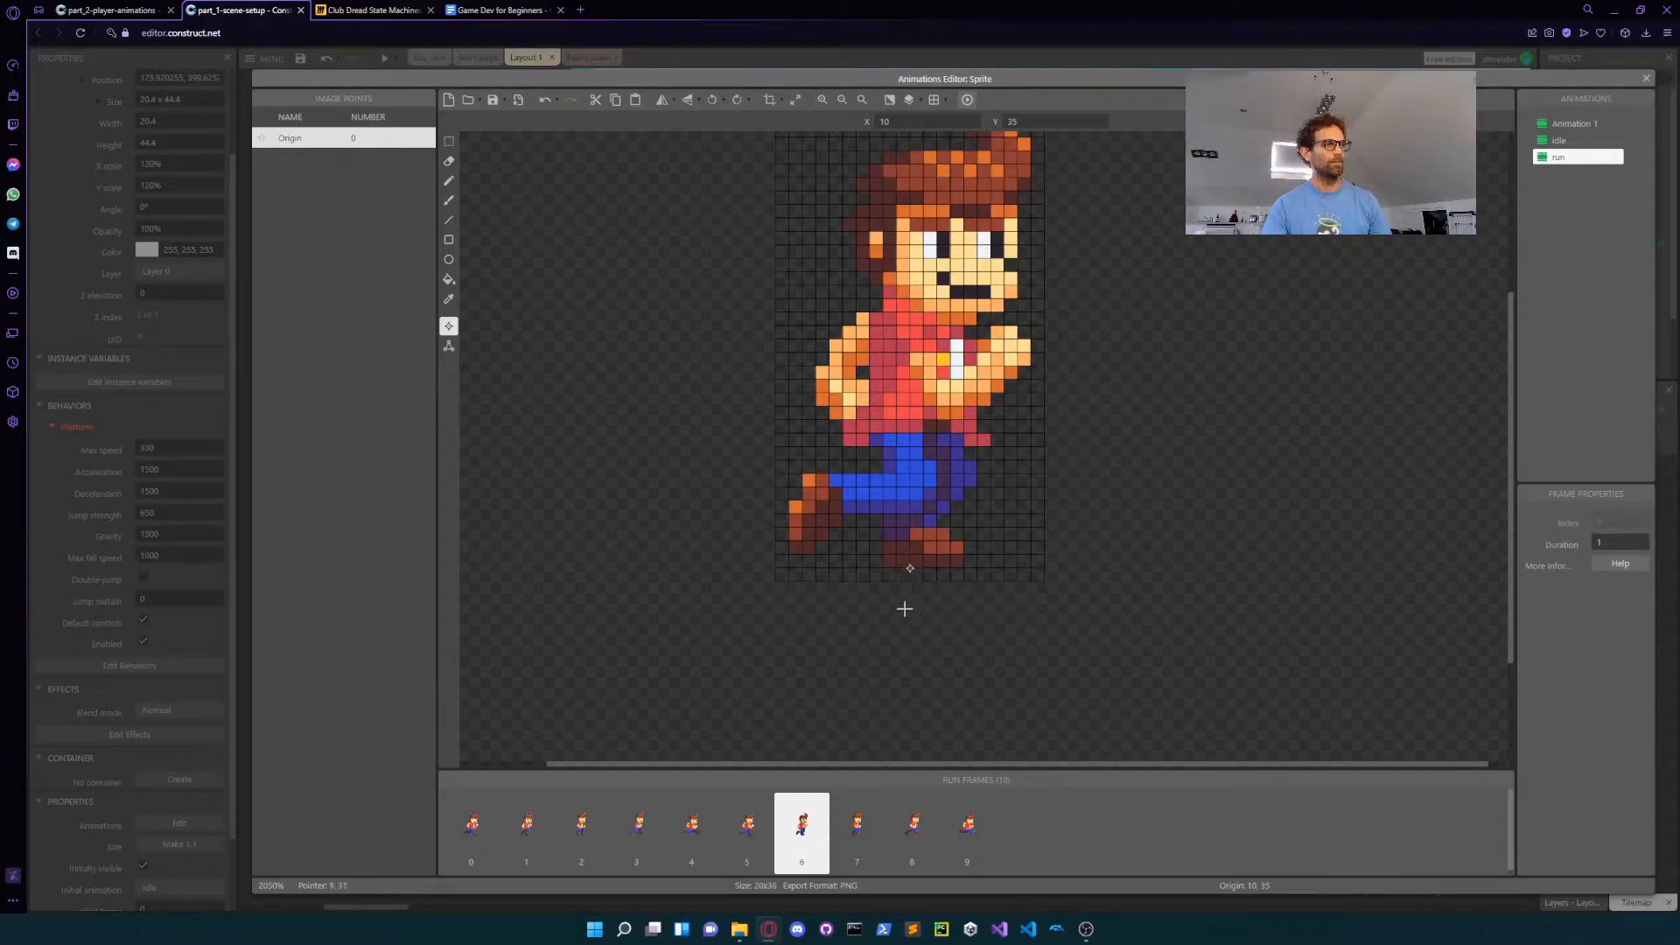
# Step: Place the origin points of run frames 7 and 8 at foot level, at Y 35, centred beneath the body
pyautogui.click(856, 840)
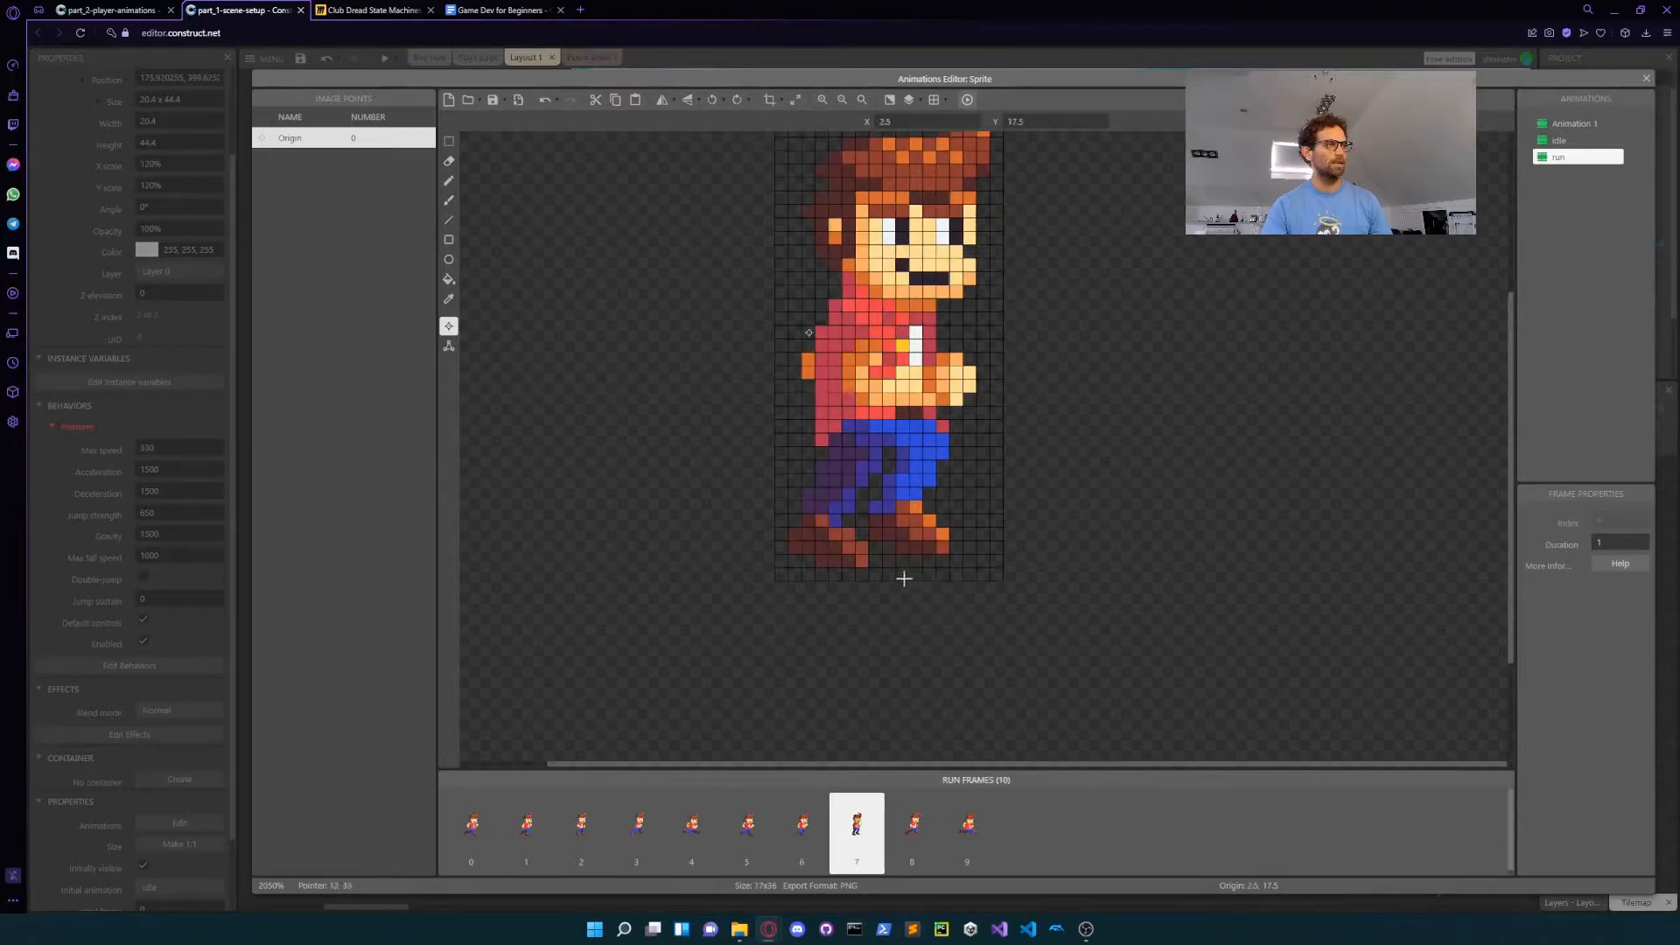
pyautogui.click(883, 568)
pyautogui.click(910, 840)
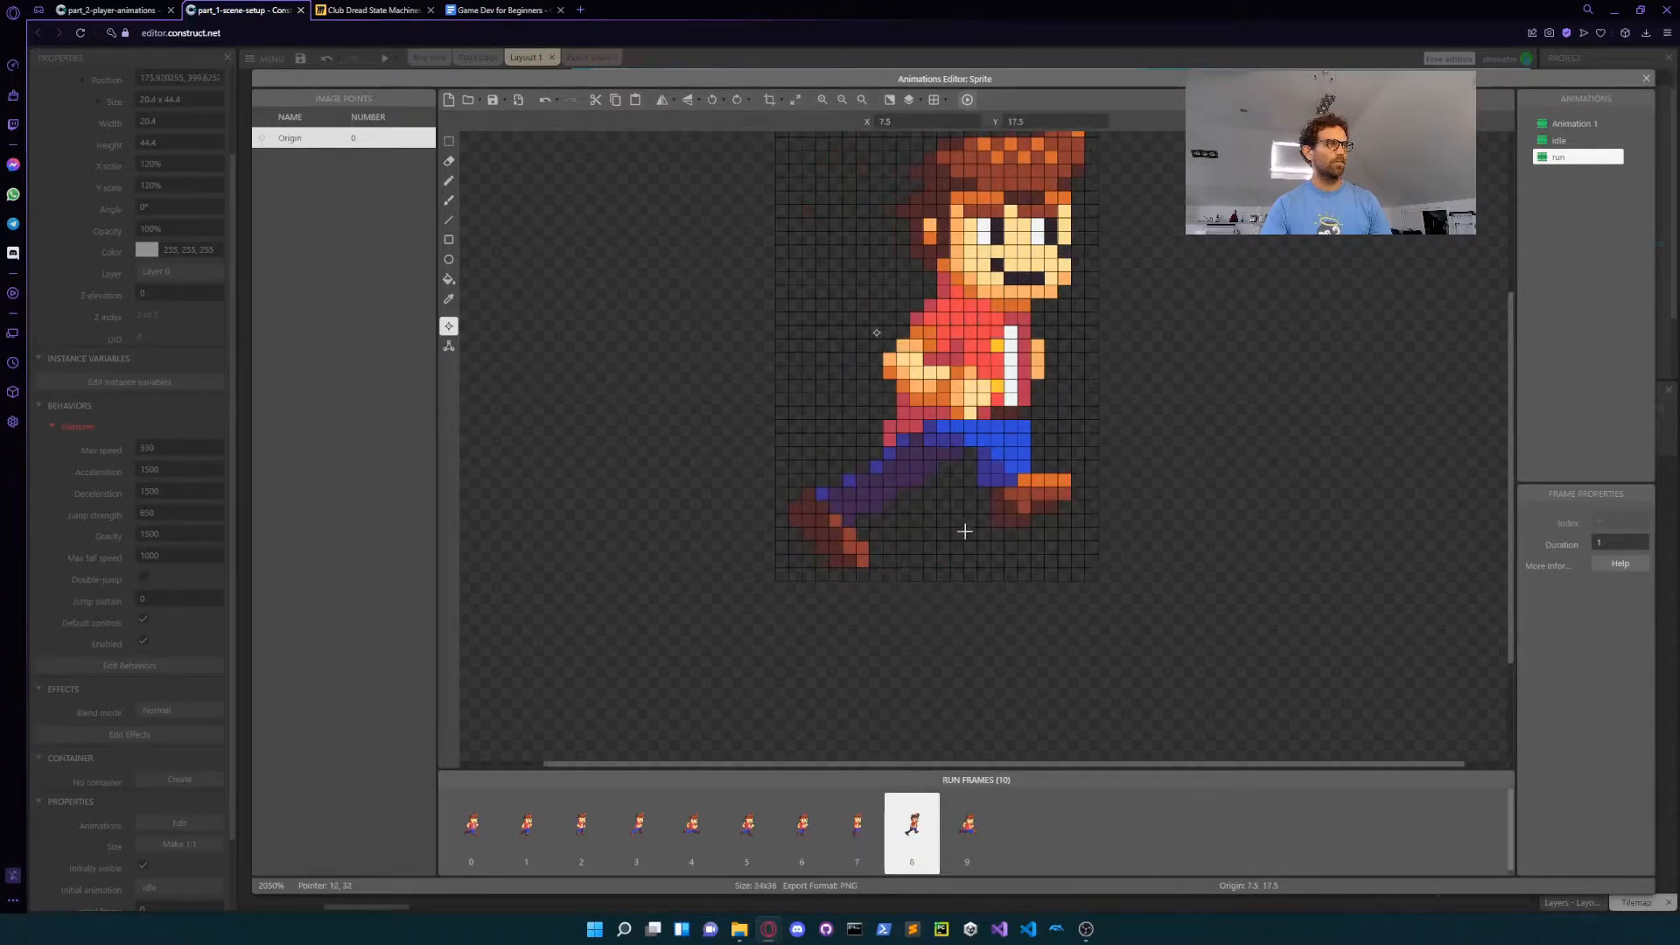
pyautogui.click(960, 570)
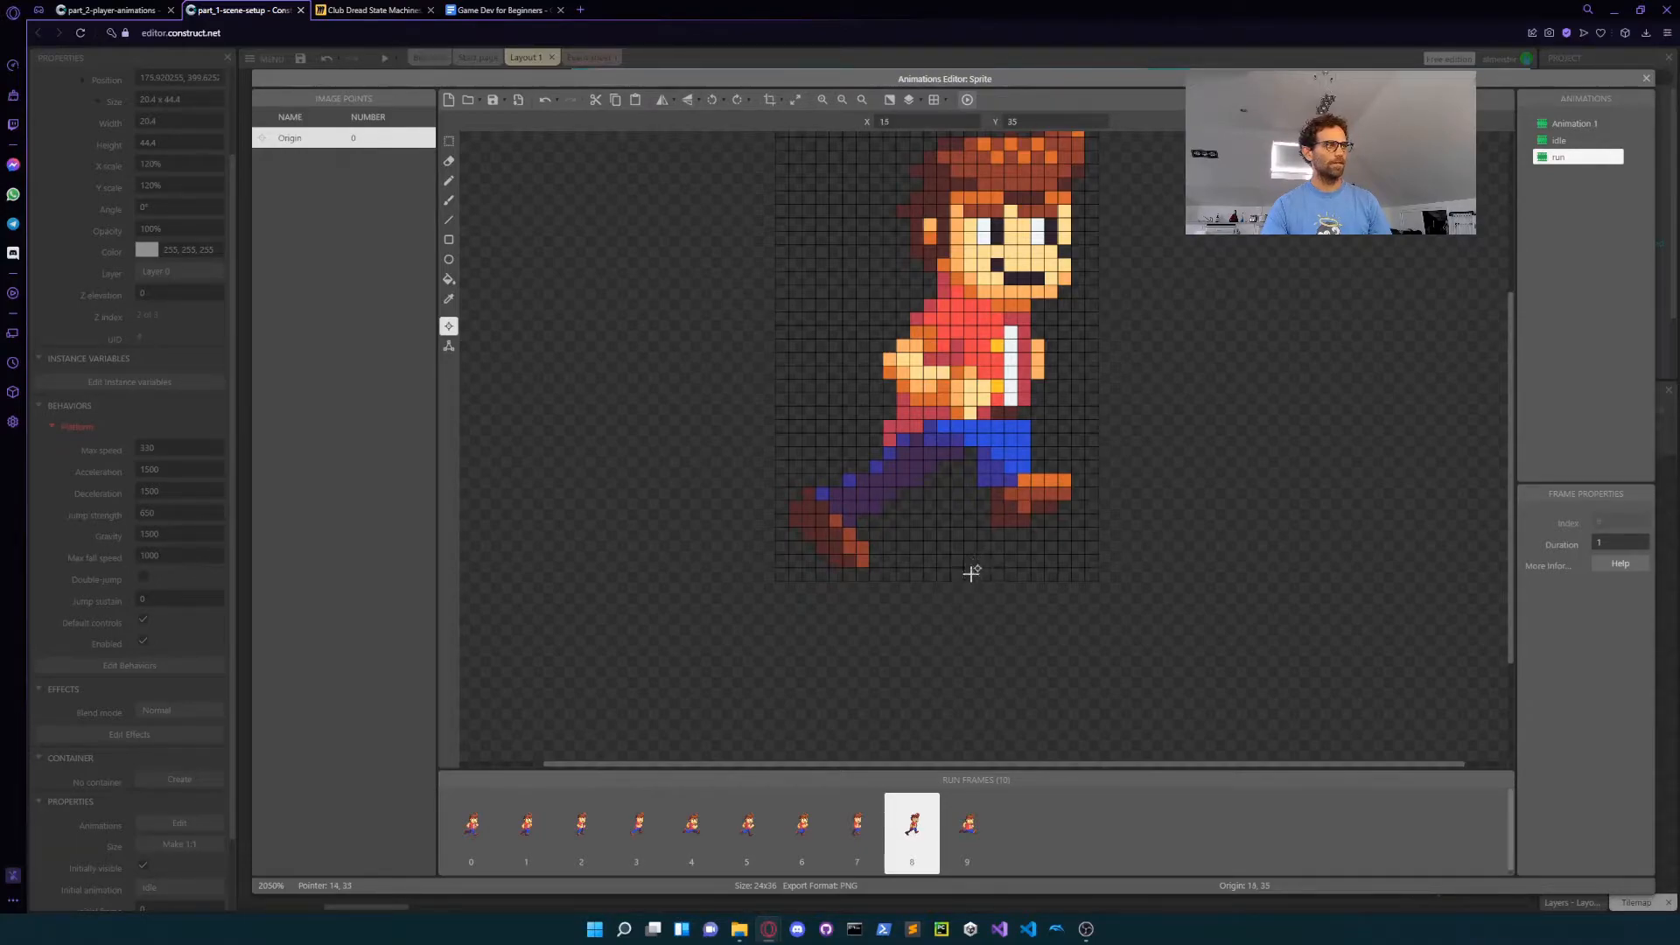
# Step: Place run frame 9's origin point below the image at 16, 37 and compare its position with frame 4's origin
pyautogui.click(967, 818)
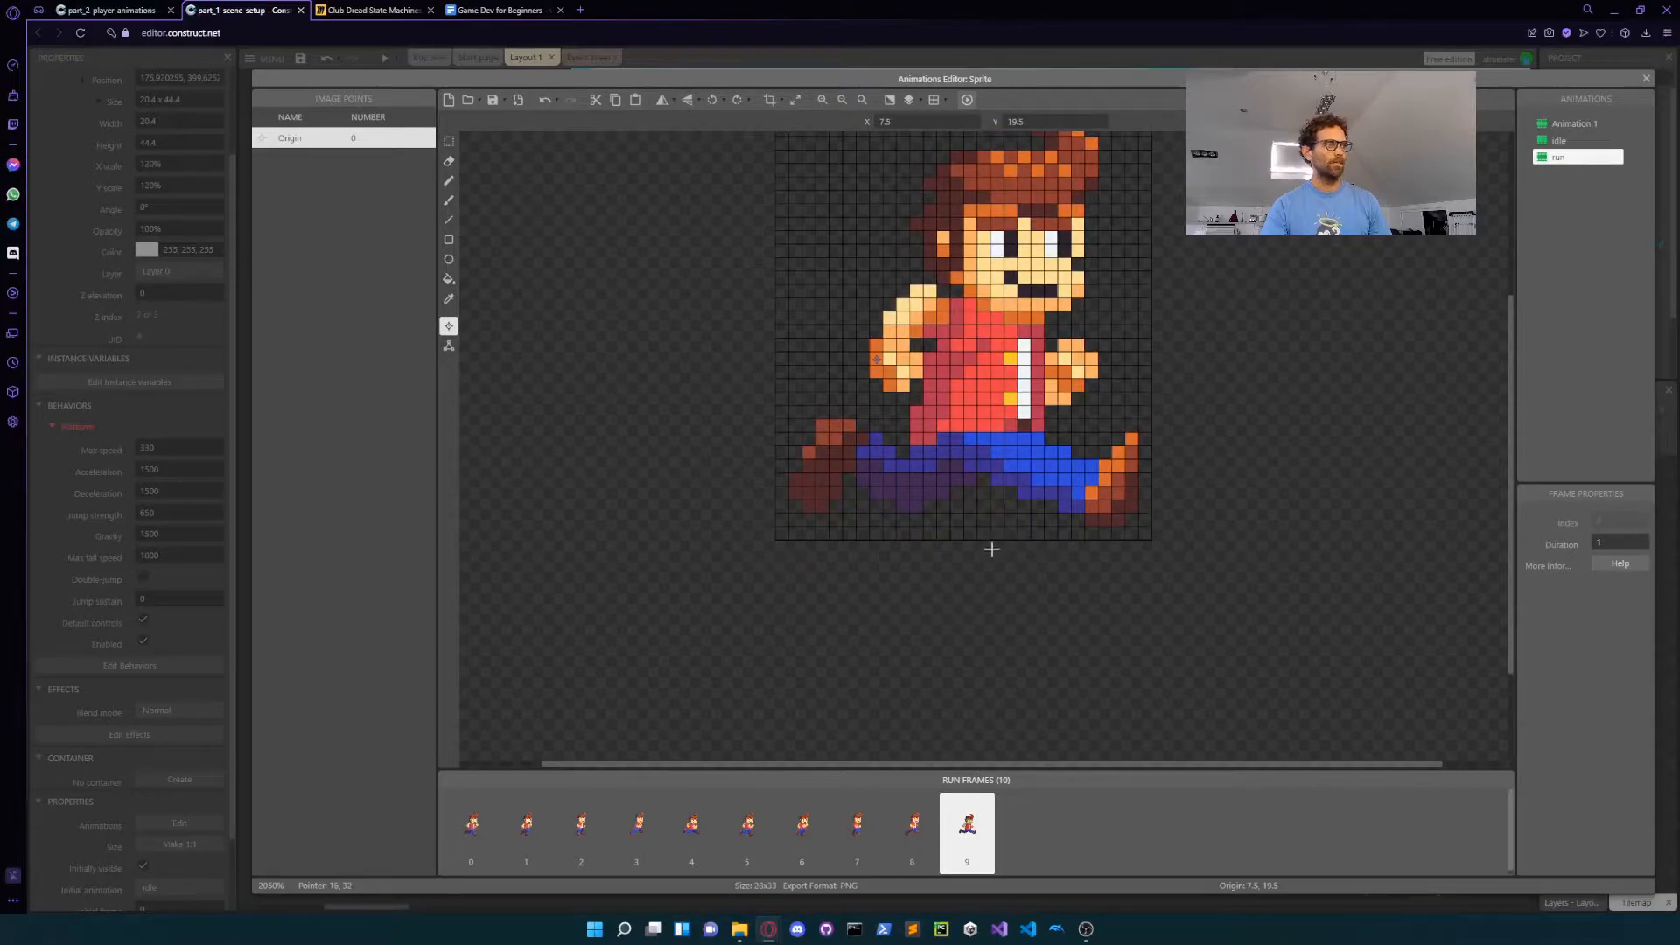
pyautogui.click(985, 582)
pyautogui.moveTo(985, 582)
pyautogui.mouseDown(button='middle')
pyautogui.moveTo(1114, 584)
pyautogui.moveTo(917, 544)
pyautogui.mouseUp(button='middle')
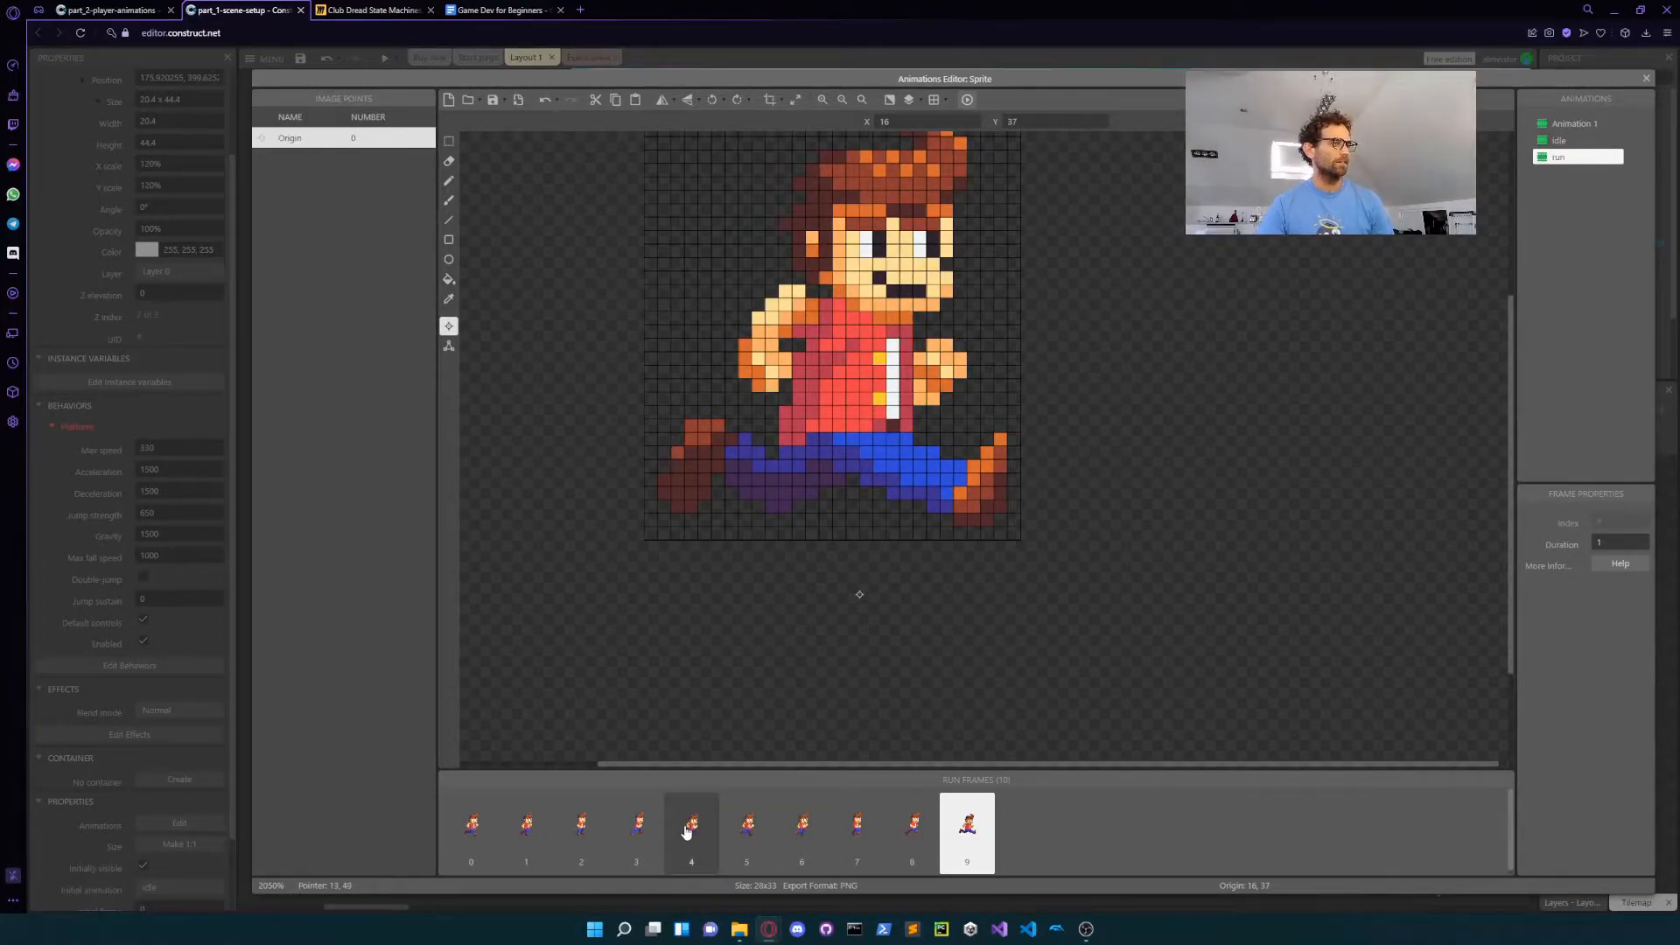
pyautogui.click(687, 832)
pyautogui.click(986, 843)
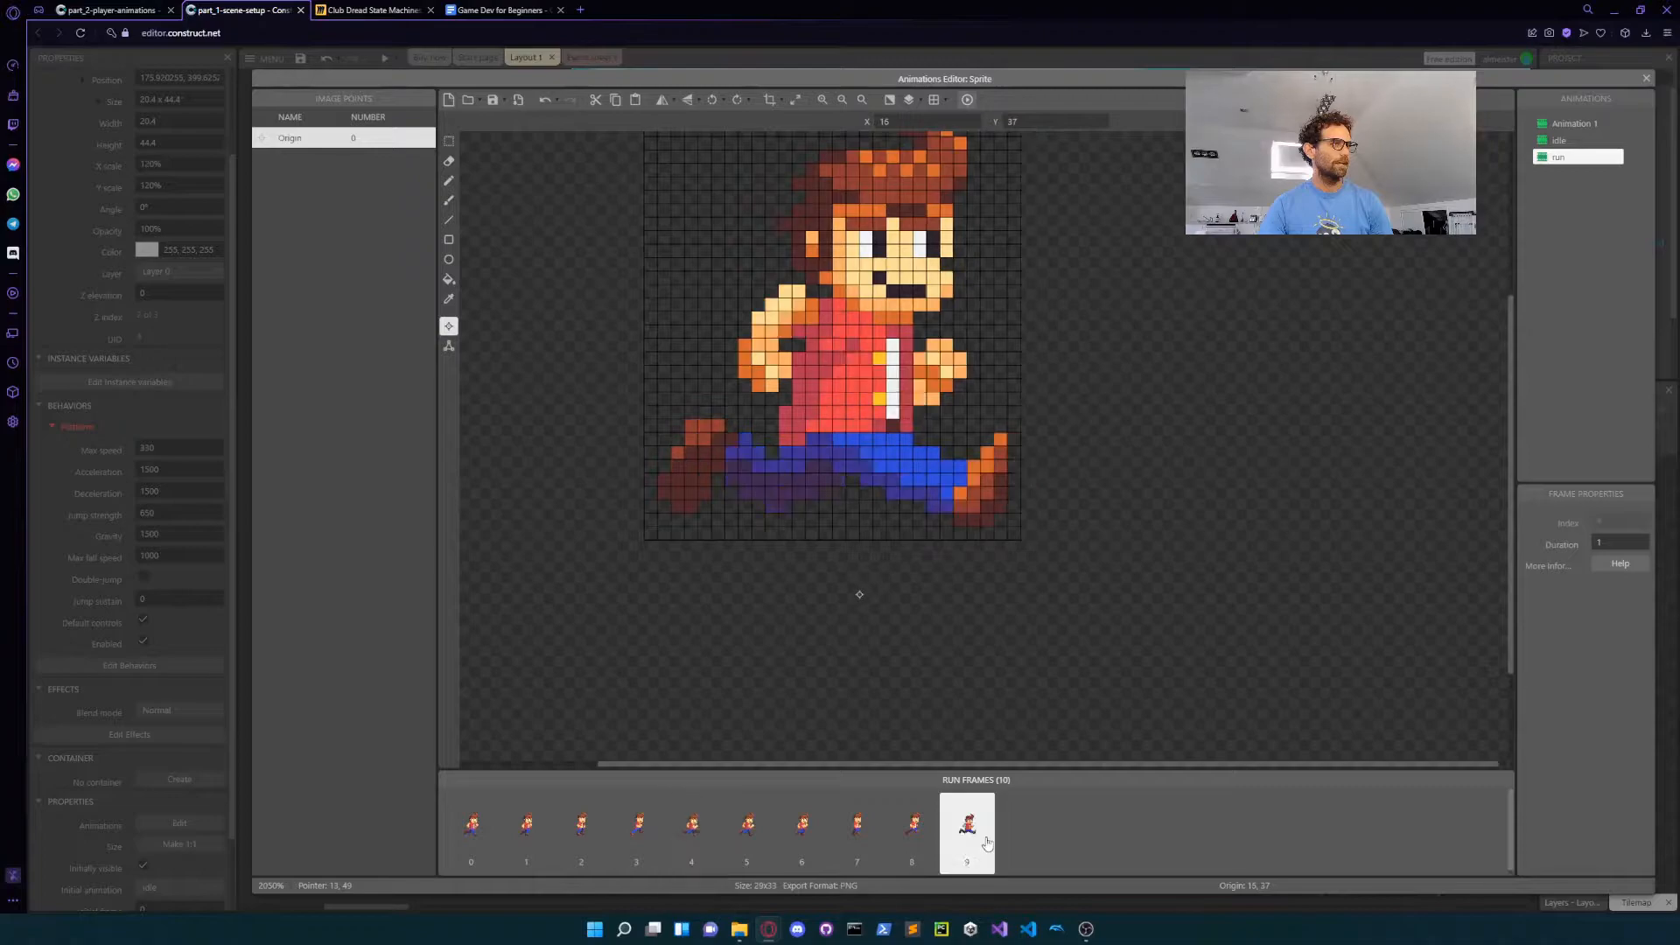
pyautogui.click(694, 842)
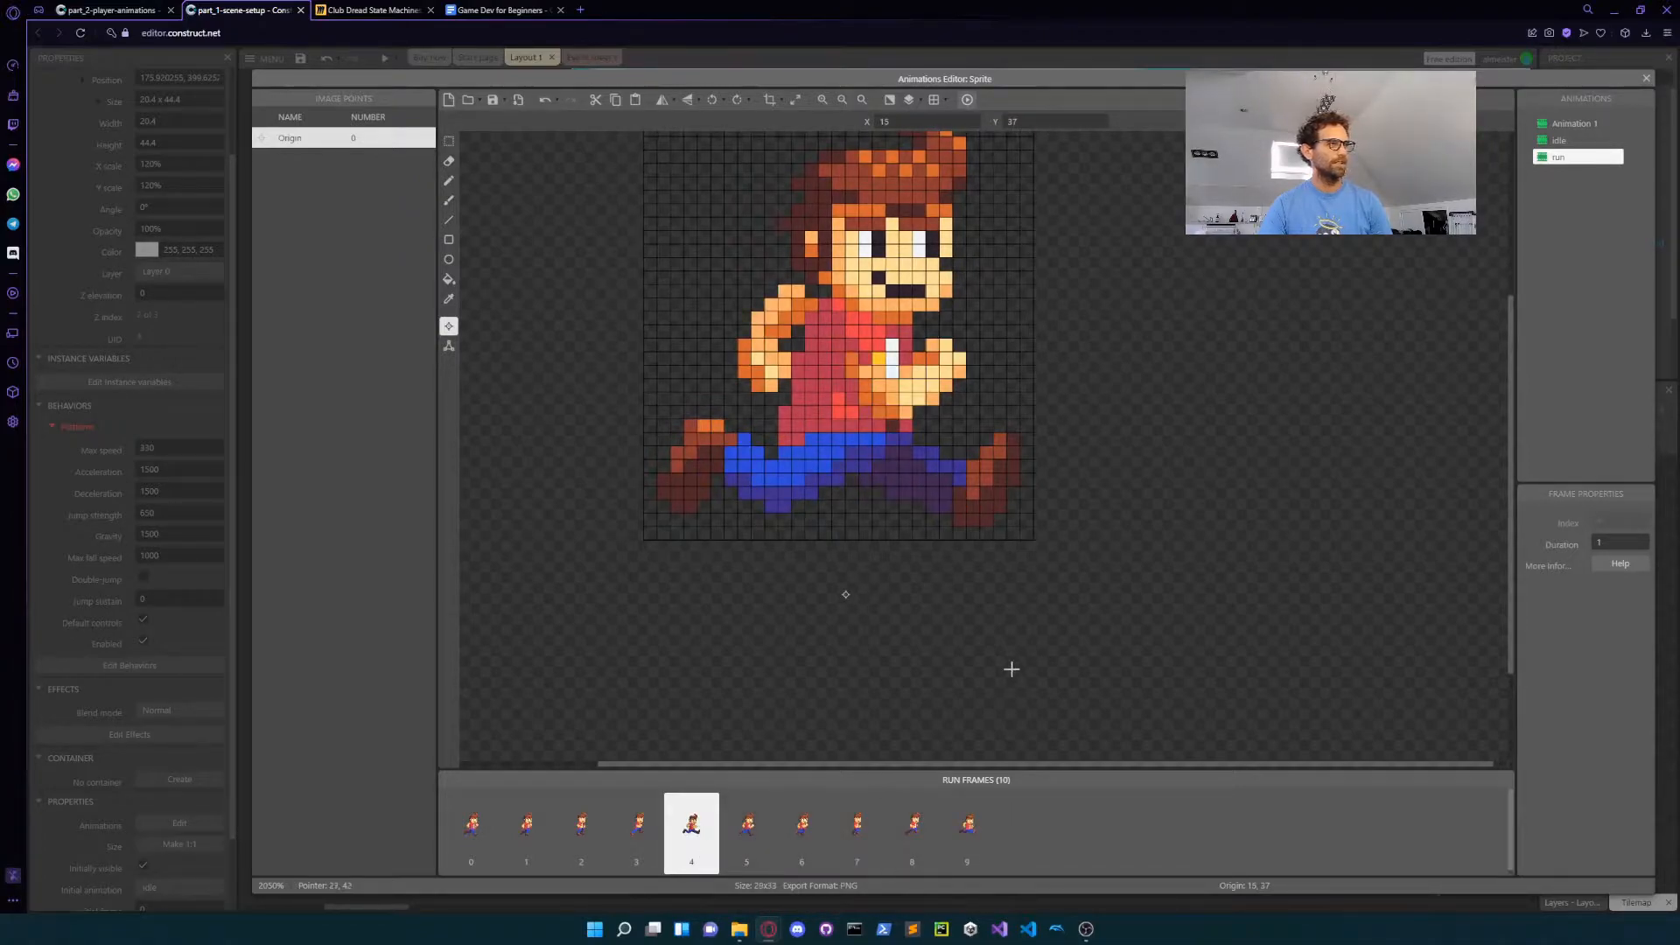
# Step: Preview the run animation, turn on Loop for it, and preview it again
pyautogui.click(968, 100)
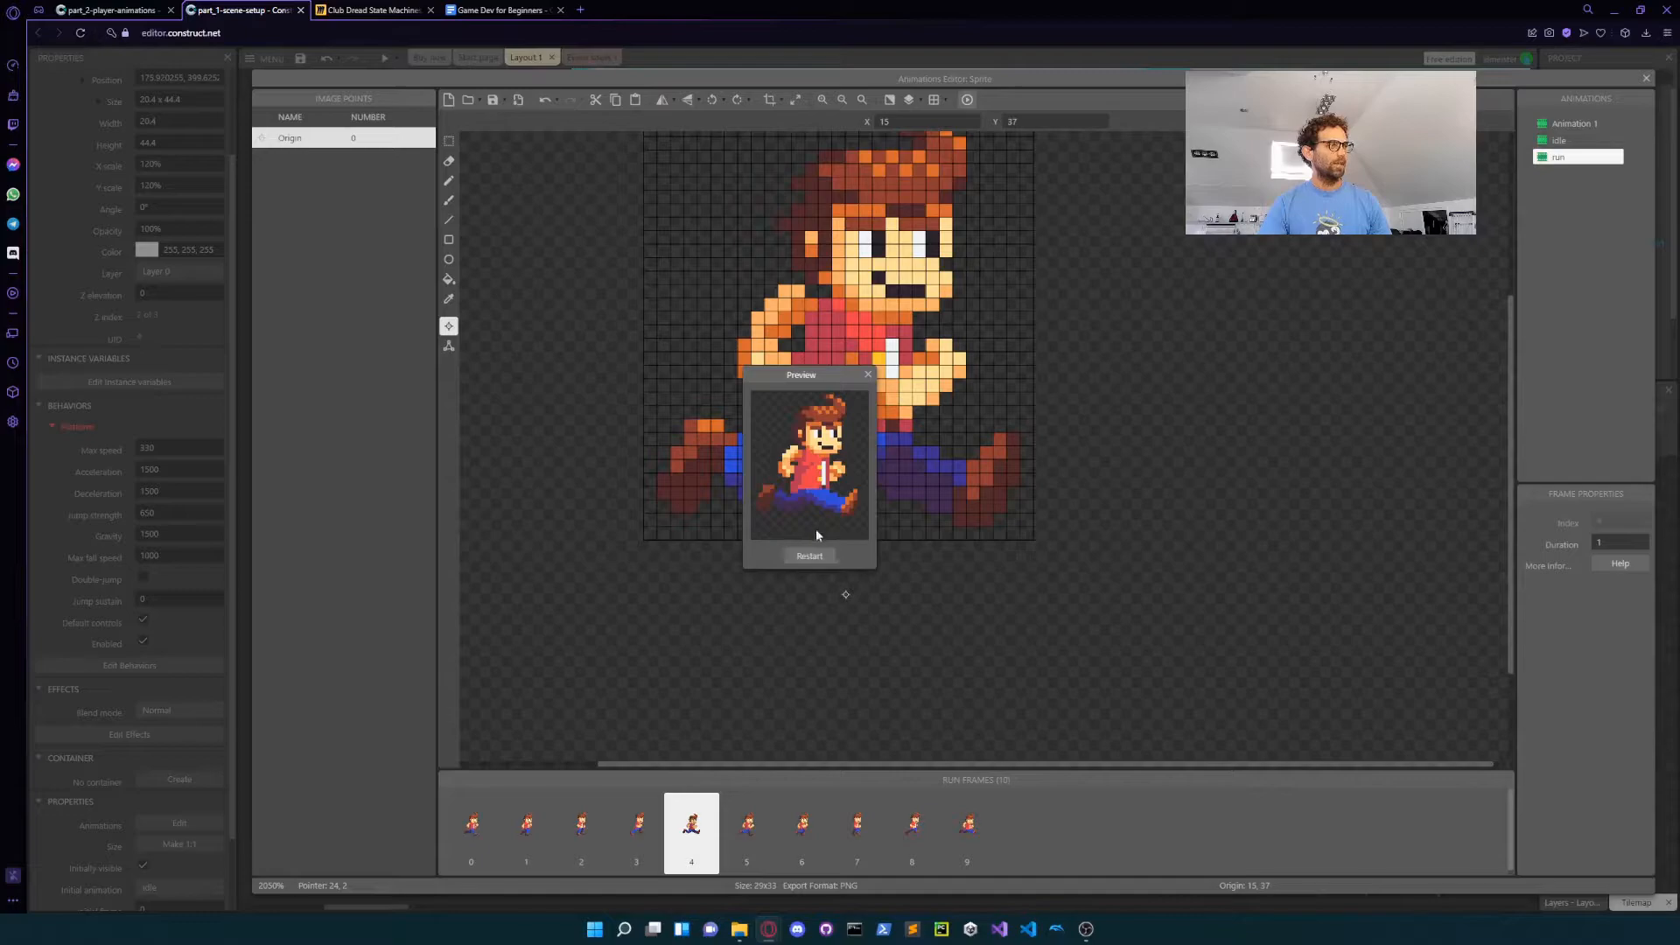
pyautogui.click(868, 375)
pyautogui.click(1561, 158)
pyautogui.click(1598, 564)
pyautogui.click(968, 101)
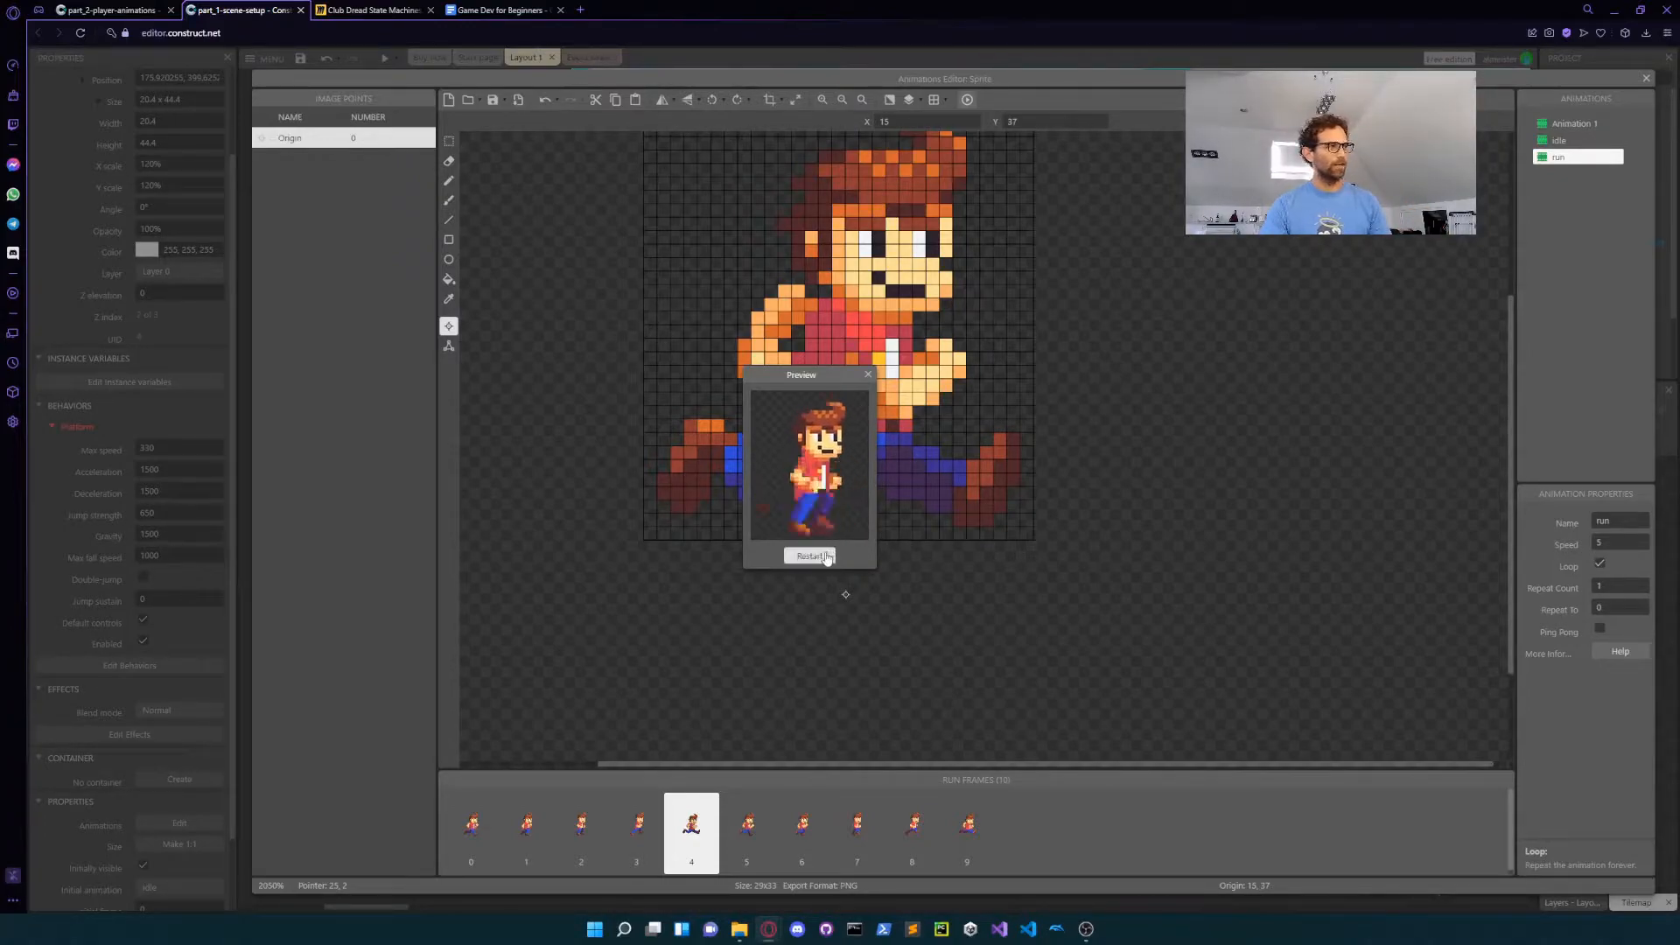
pyautogui.click(867, 378)
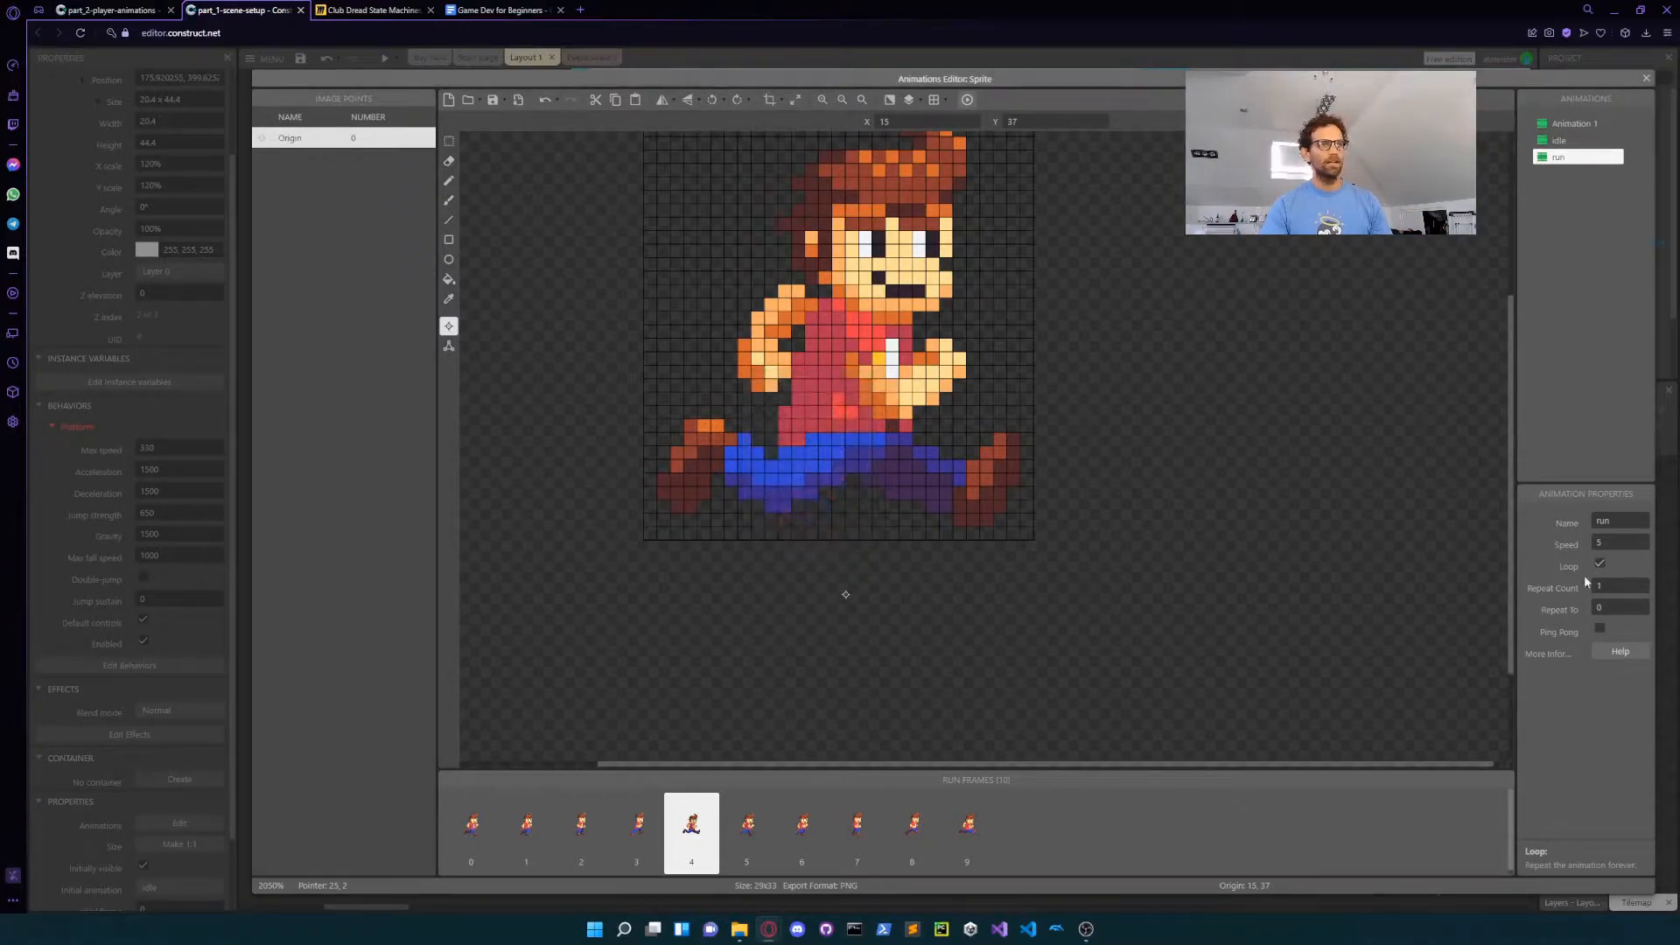
# Step: Preview the run animation at speed 7, and raise its speed to 8
pyautogui.click(1624, 544)
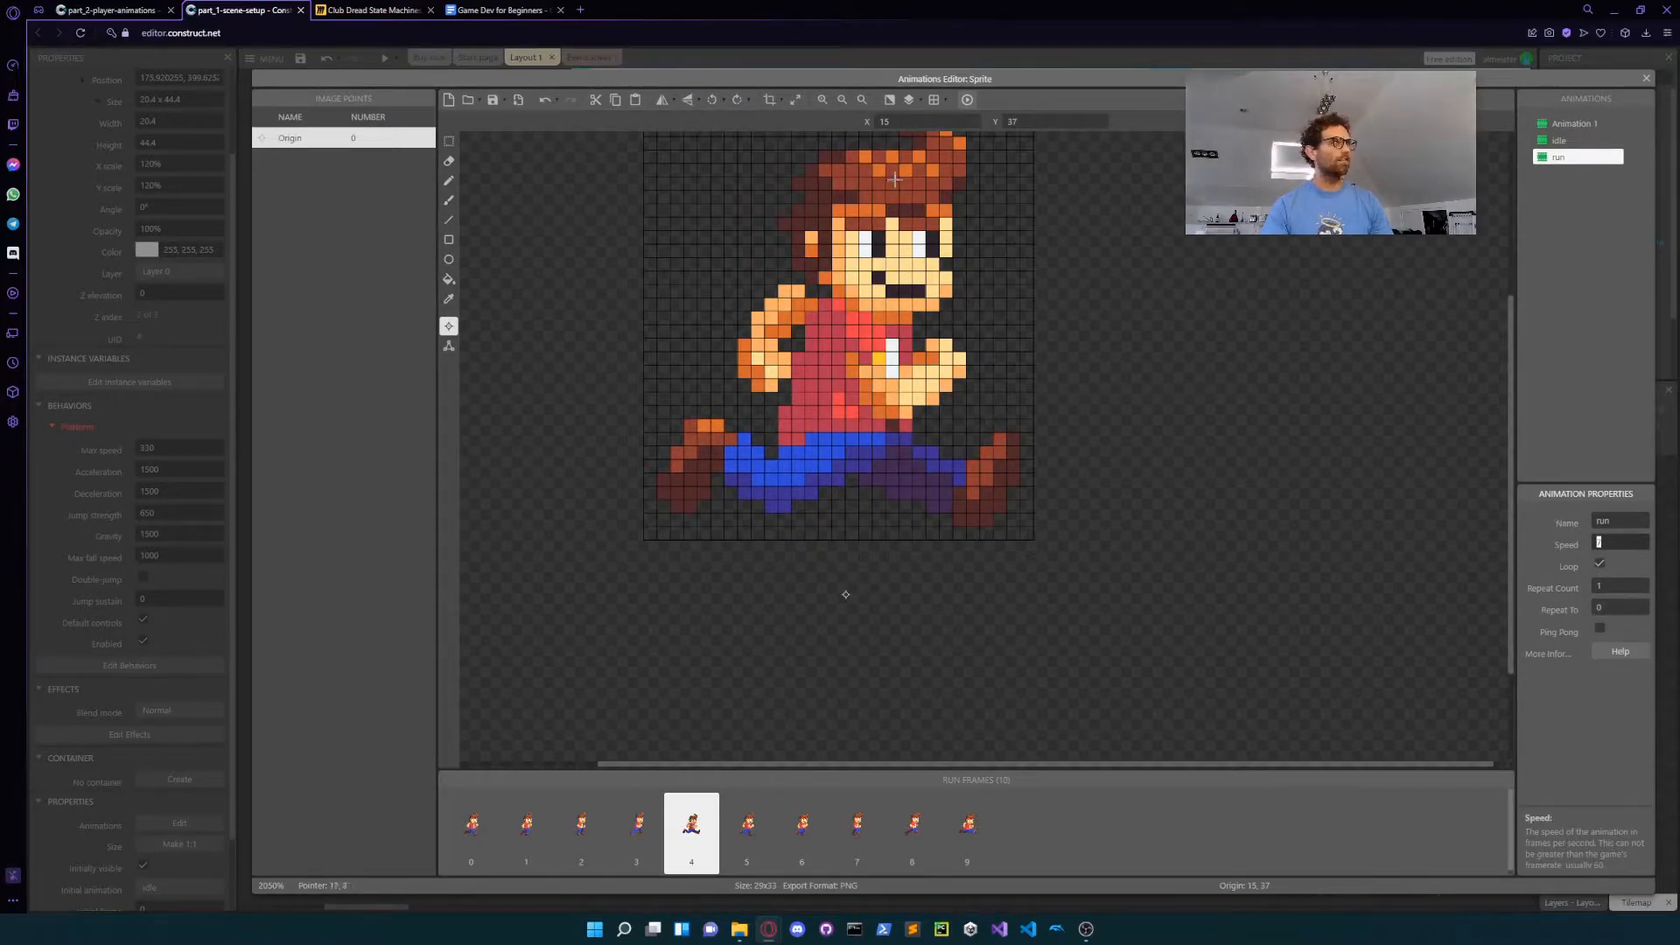
pyautogui.click(967, 99)
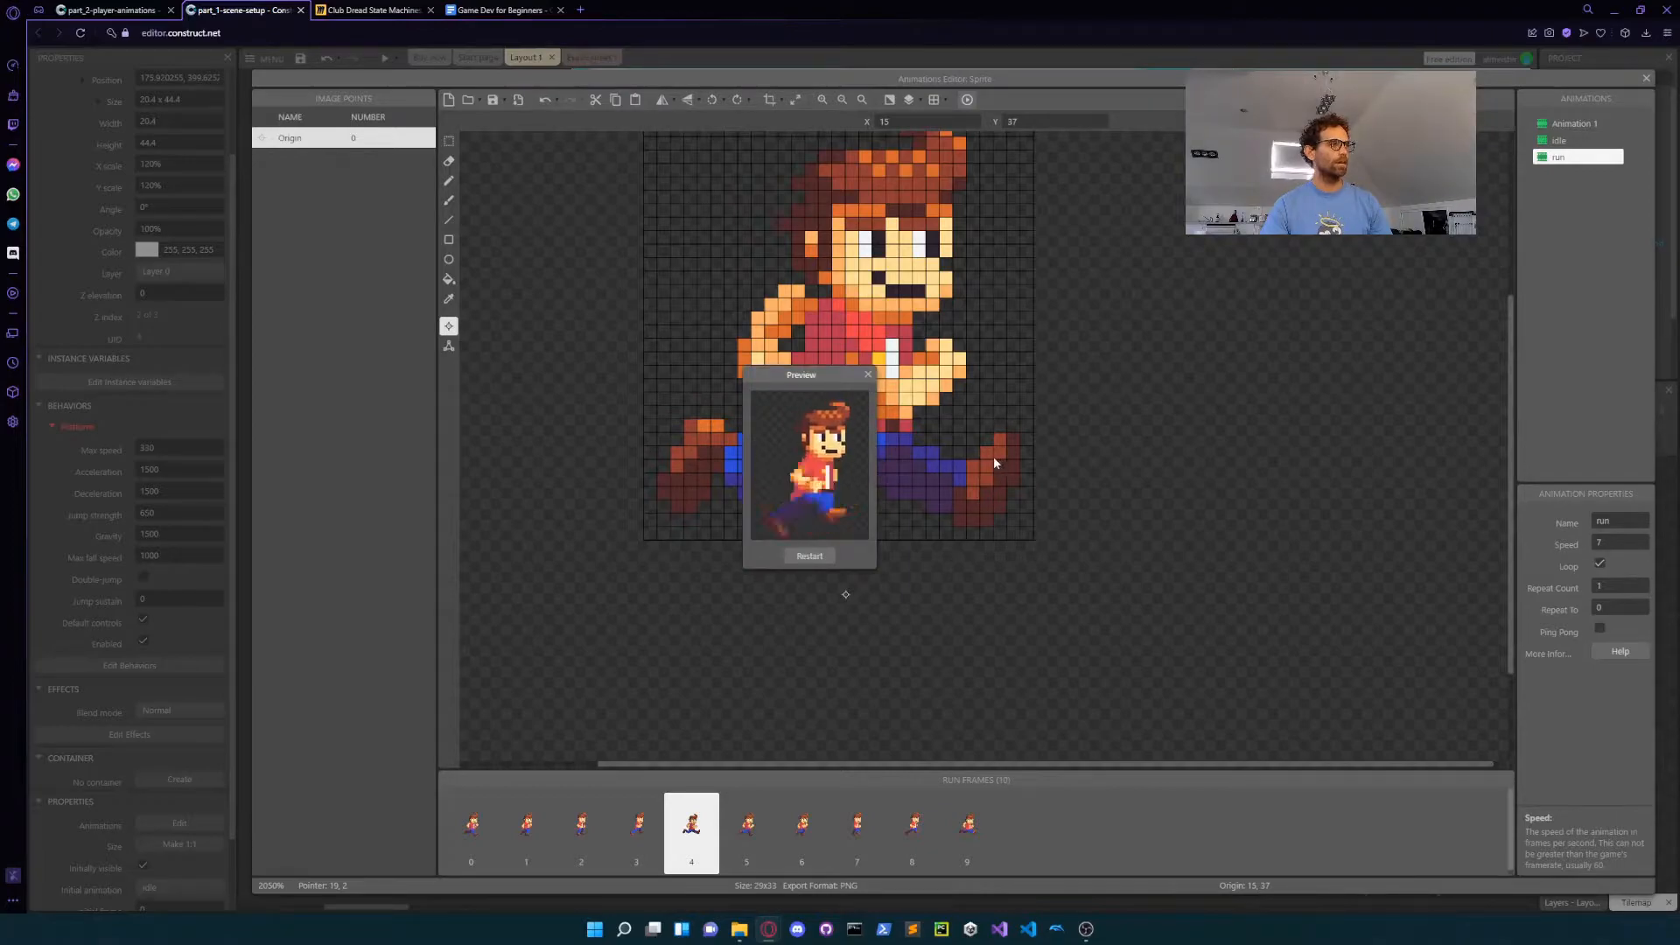
pyautogui.click(868, 374)
pyautogui.click(1614, 541)
pyautogui.write('8')
pyautogui.press('Tab')
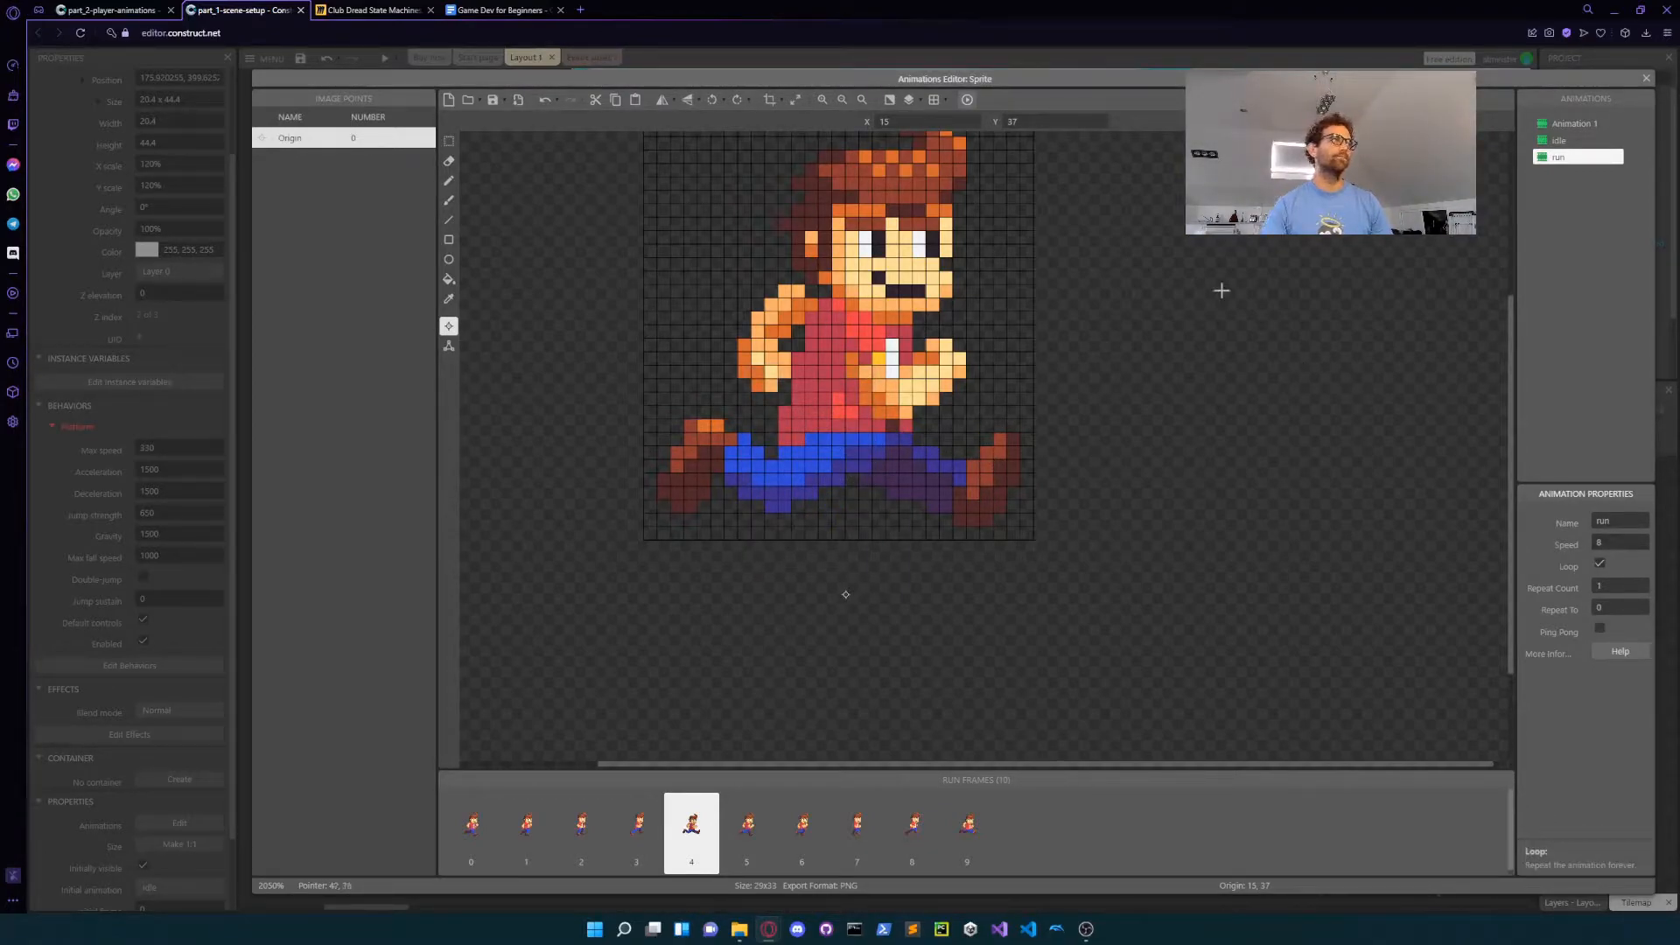
# Step: Preview the looping run animation once more and close the animations editor
pyautogui.click(968, 100)
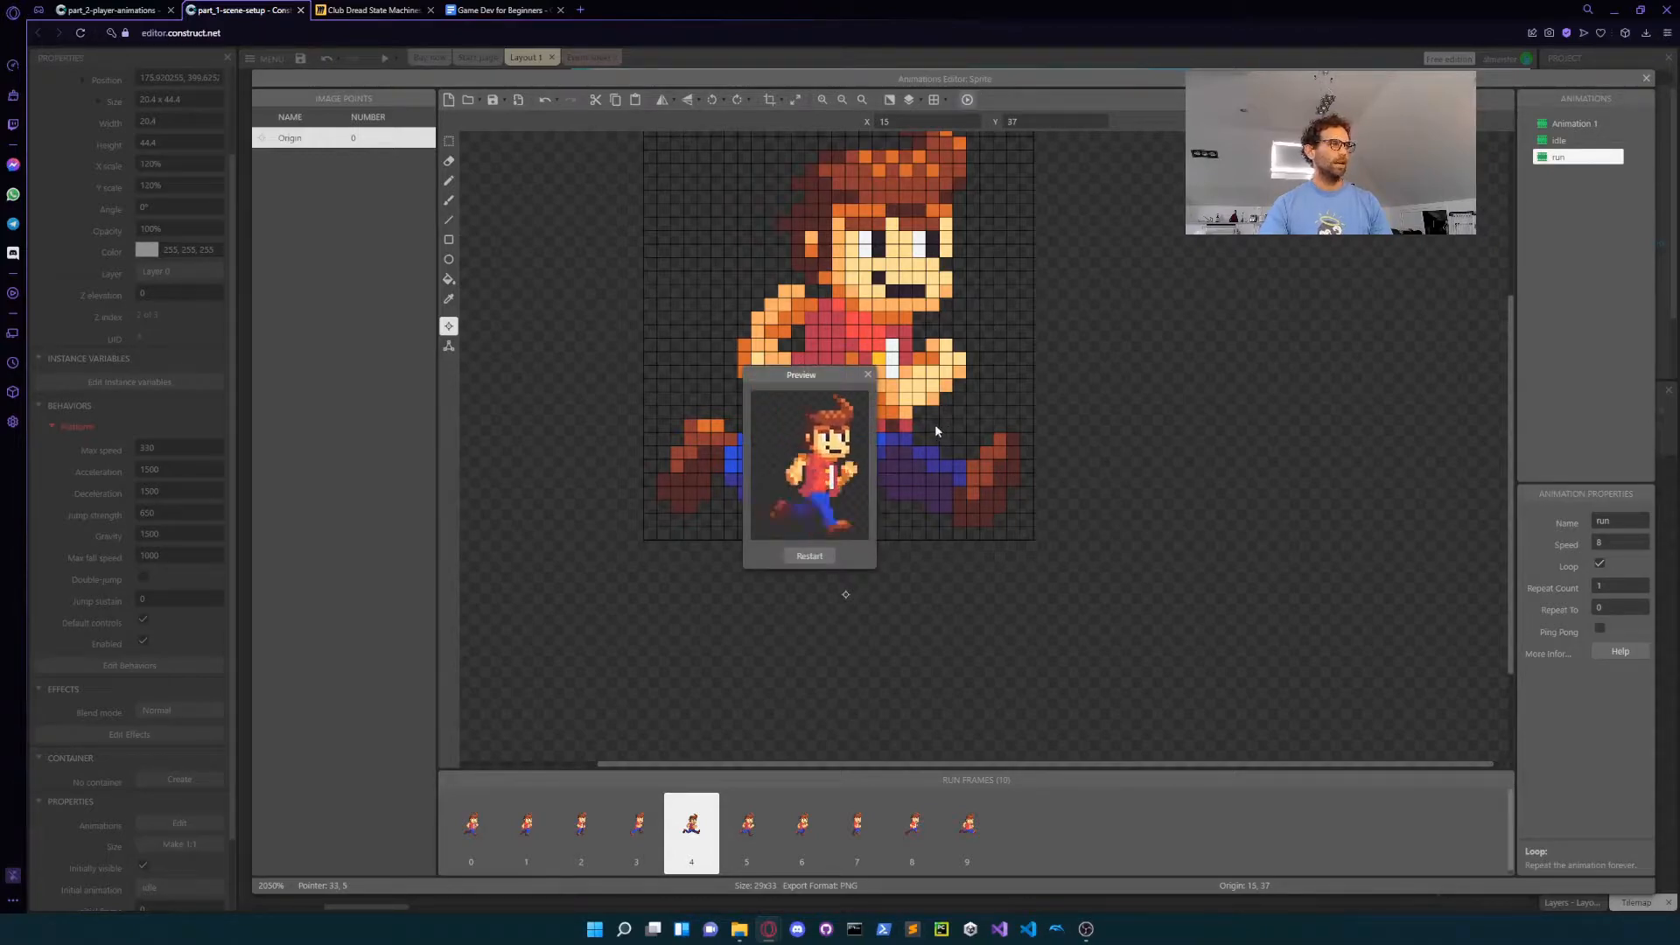
pyautogui.click(868, 375)
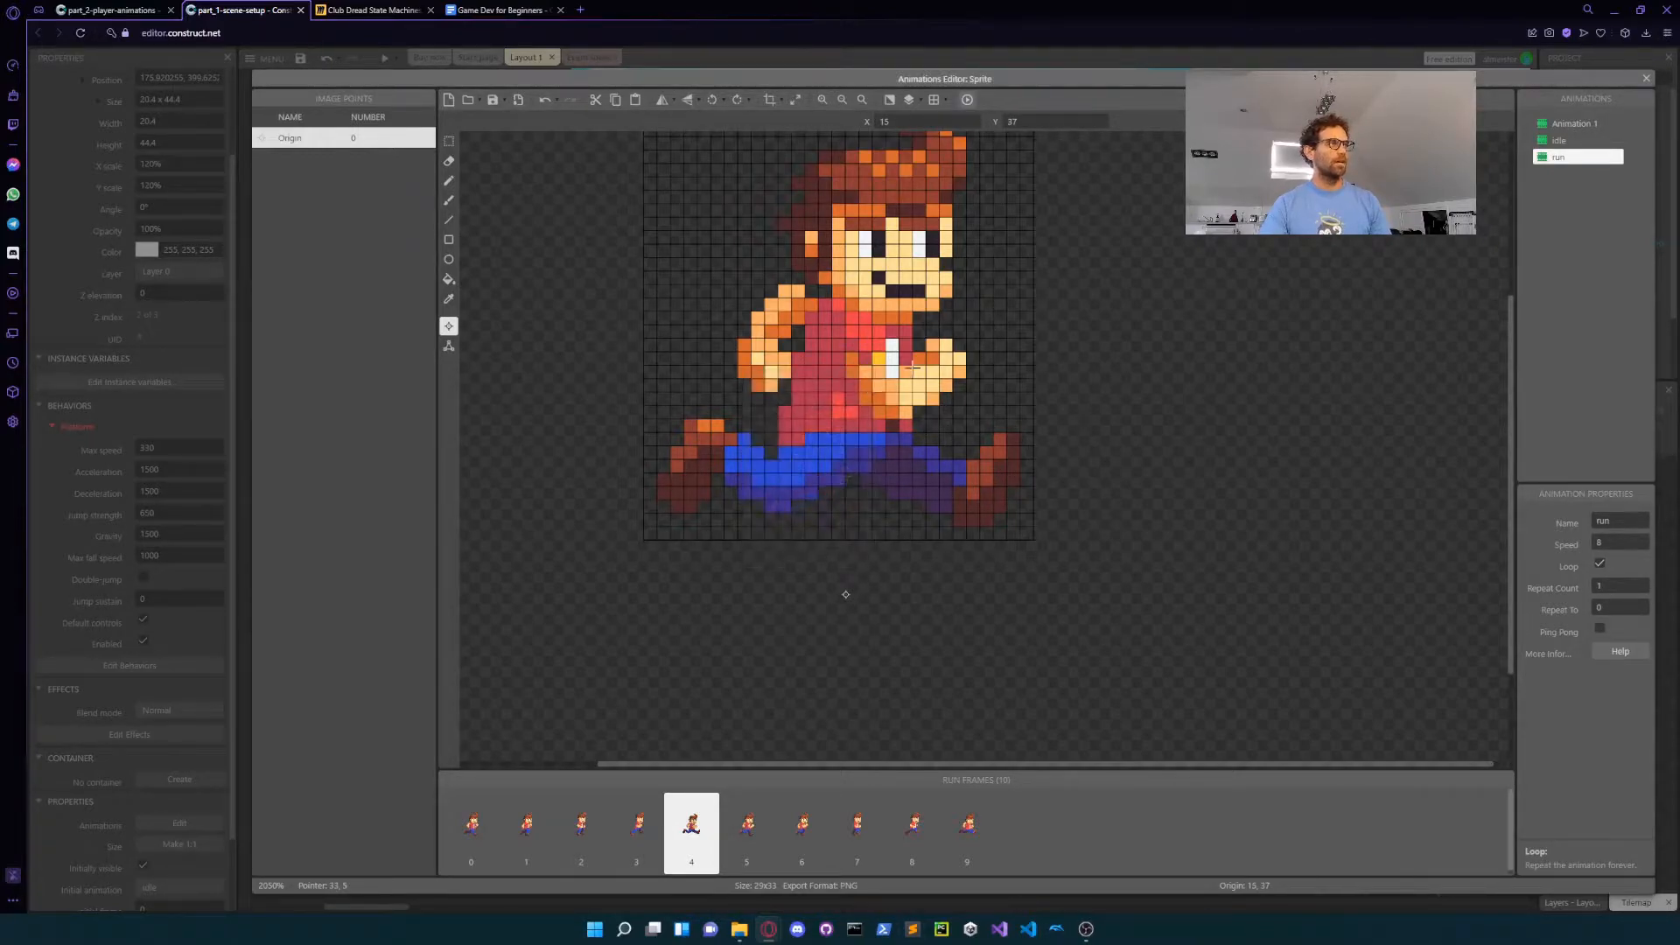
pyautogui.click(1647, 80)
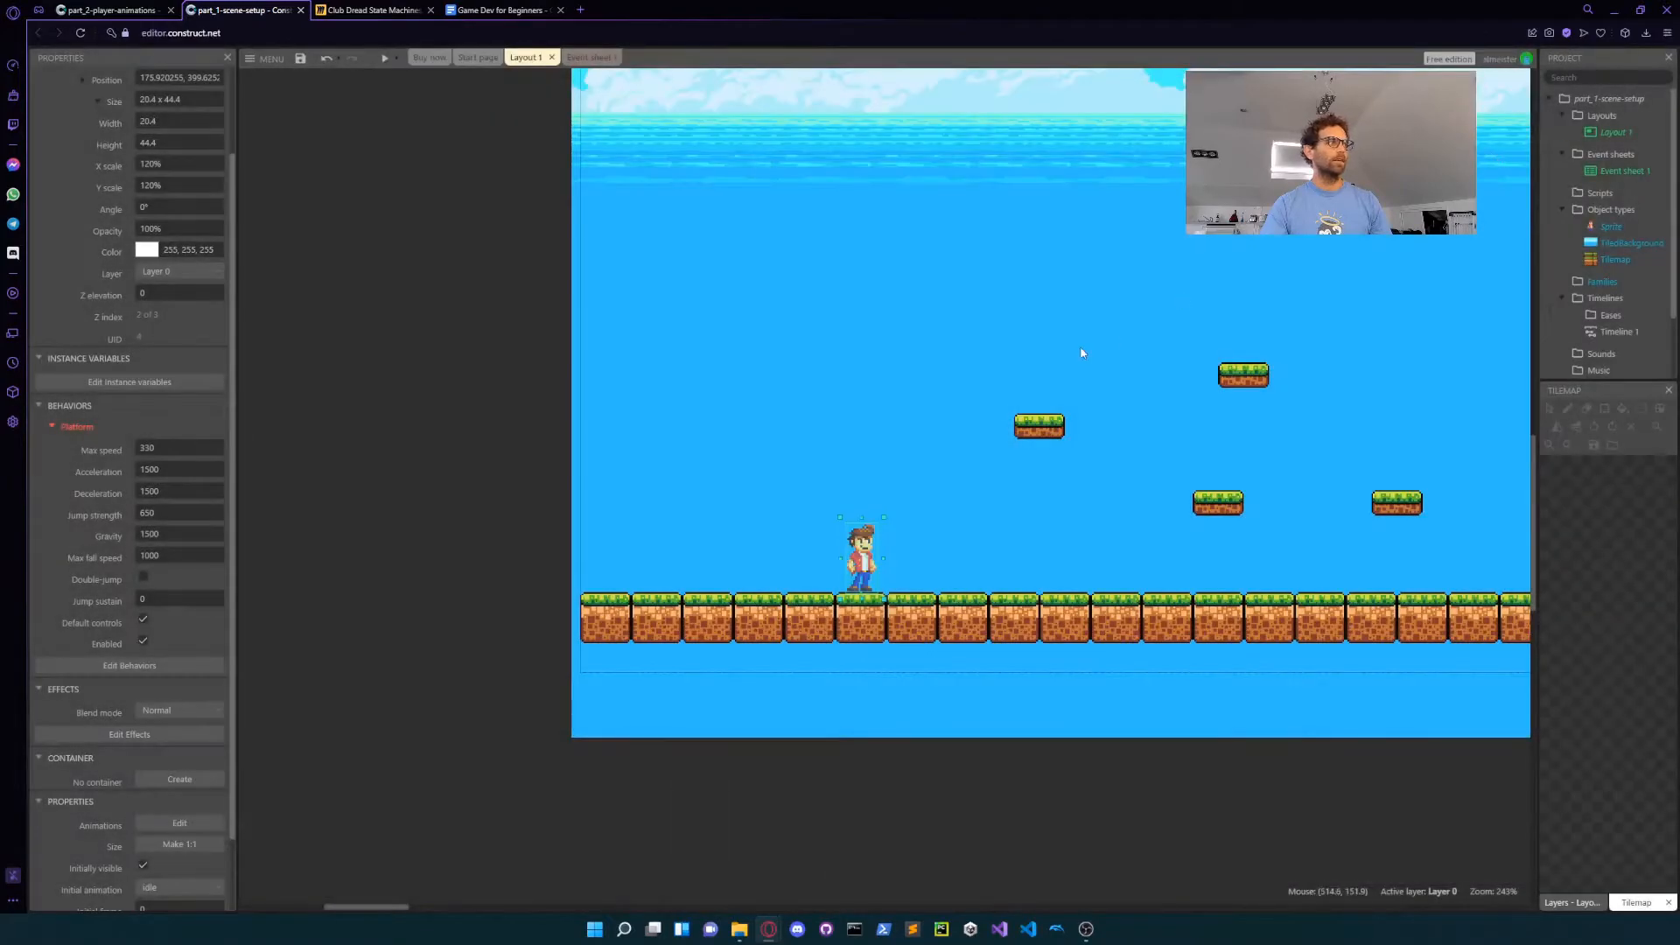
# Step: Preview the layout, test moving the player both ways and jumping around the platforms, and close the preview
pyautogui.click(384, 58)
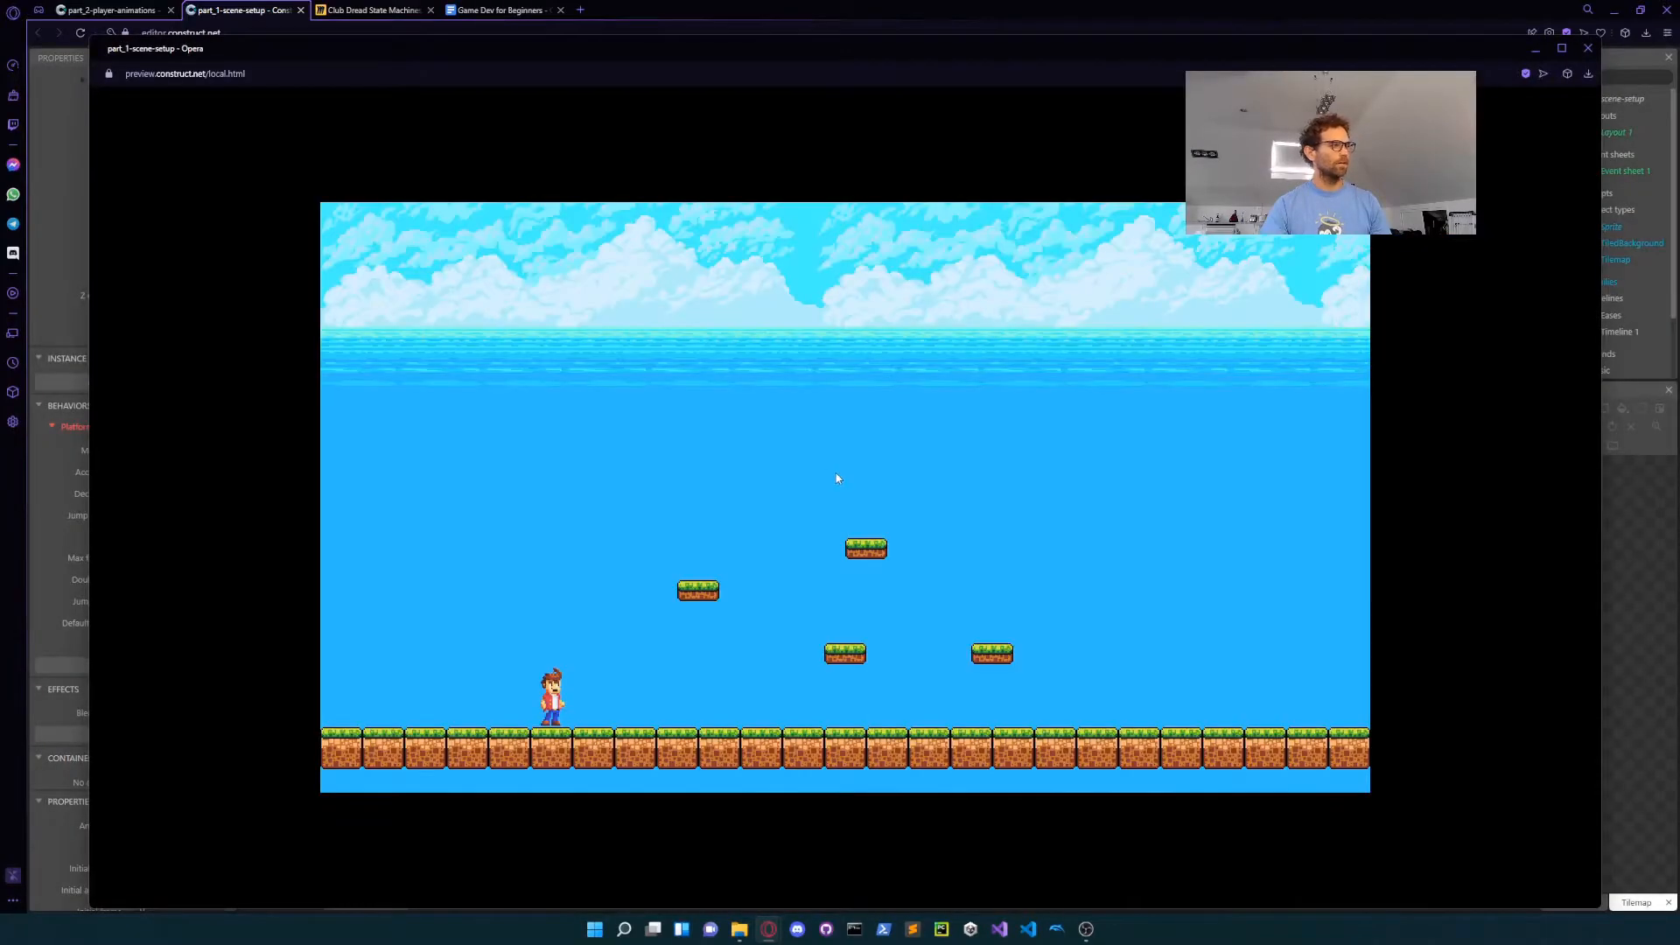
pyautogui.press('Right')
pyautogui.press('Left')
pyautogui.press('Right')
pyautogui.press('Up')
pyautogui.press('Left')
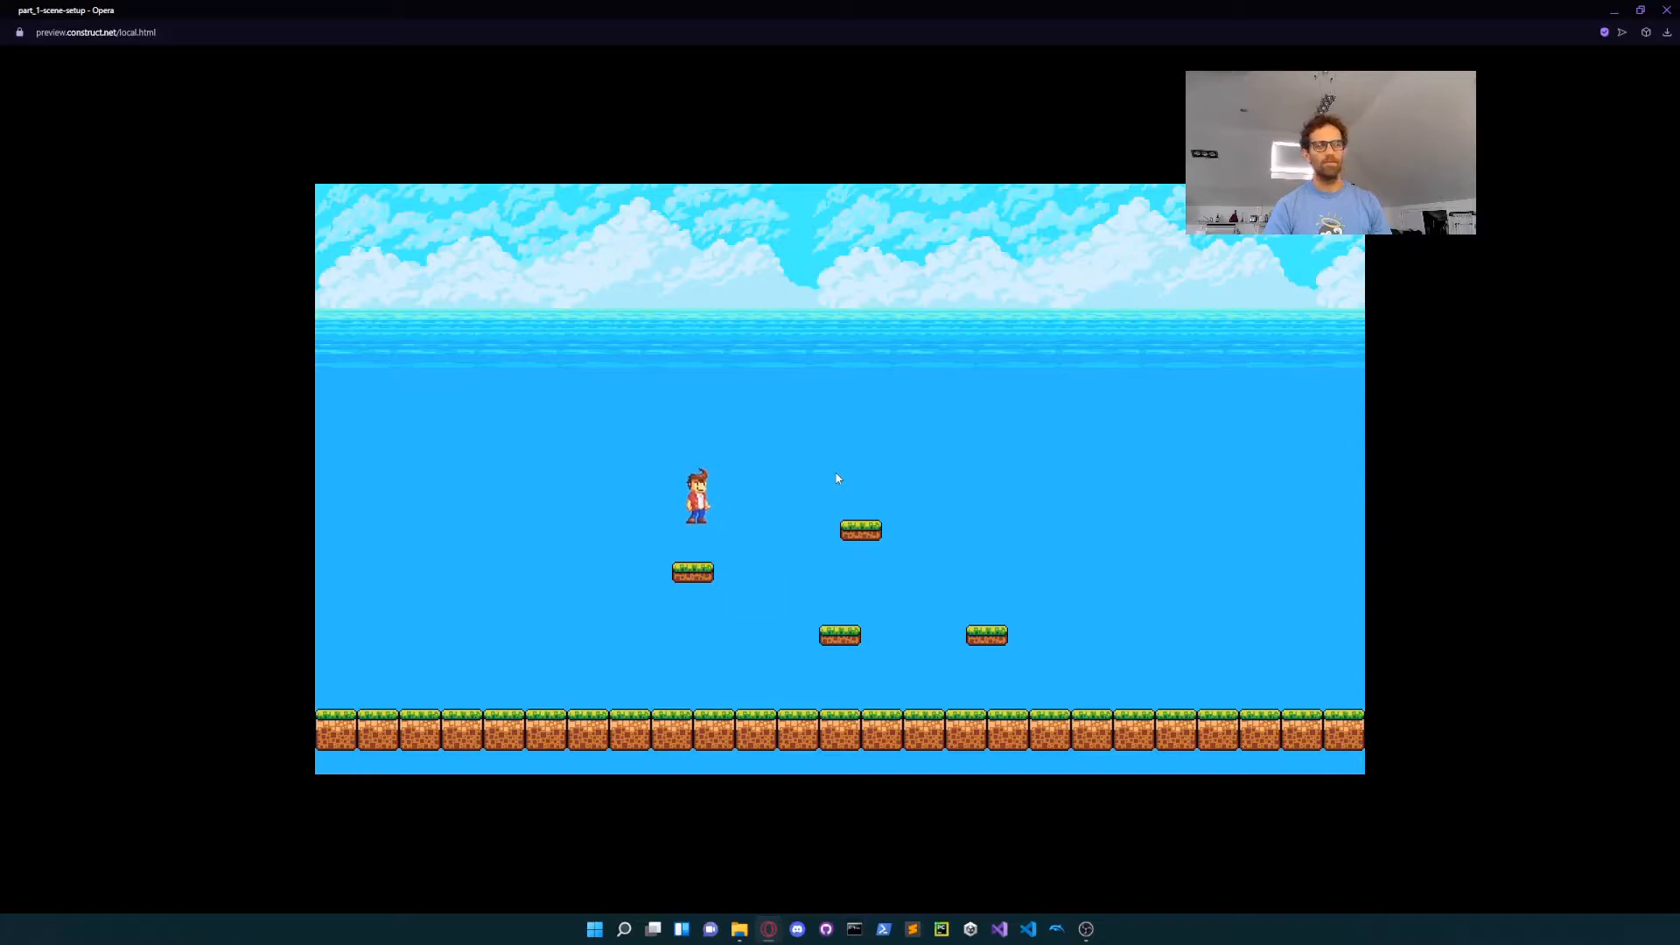
pyautogui.press('Up')
pyautogui.press('Right')
pyautogui.press('Left')
pyautogui.press('Up')
pyautogui.press('Left')
pyautogui.press('Right')
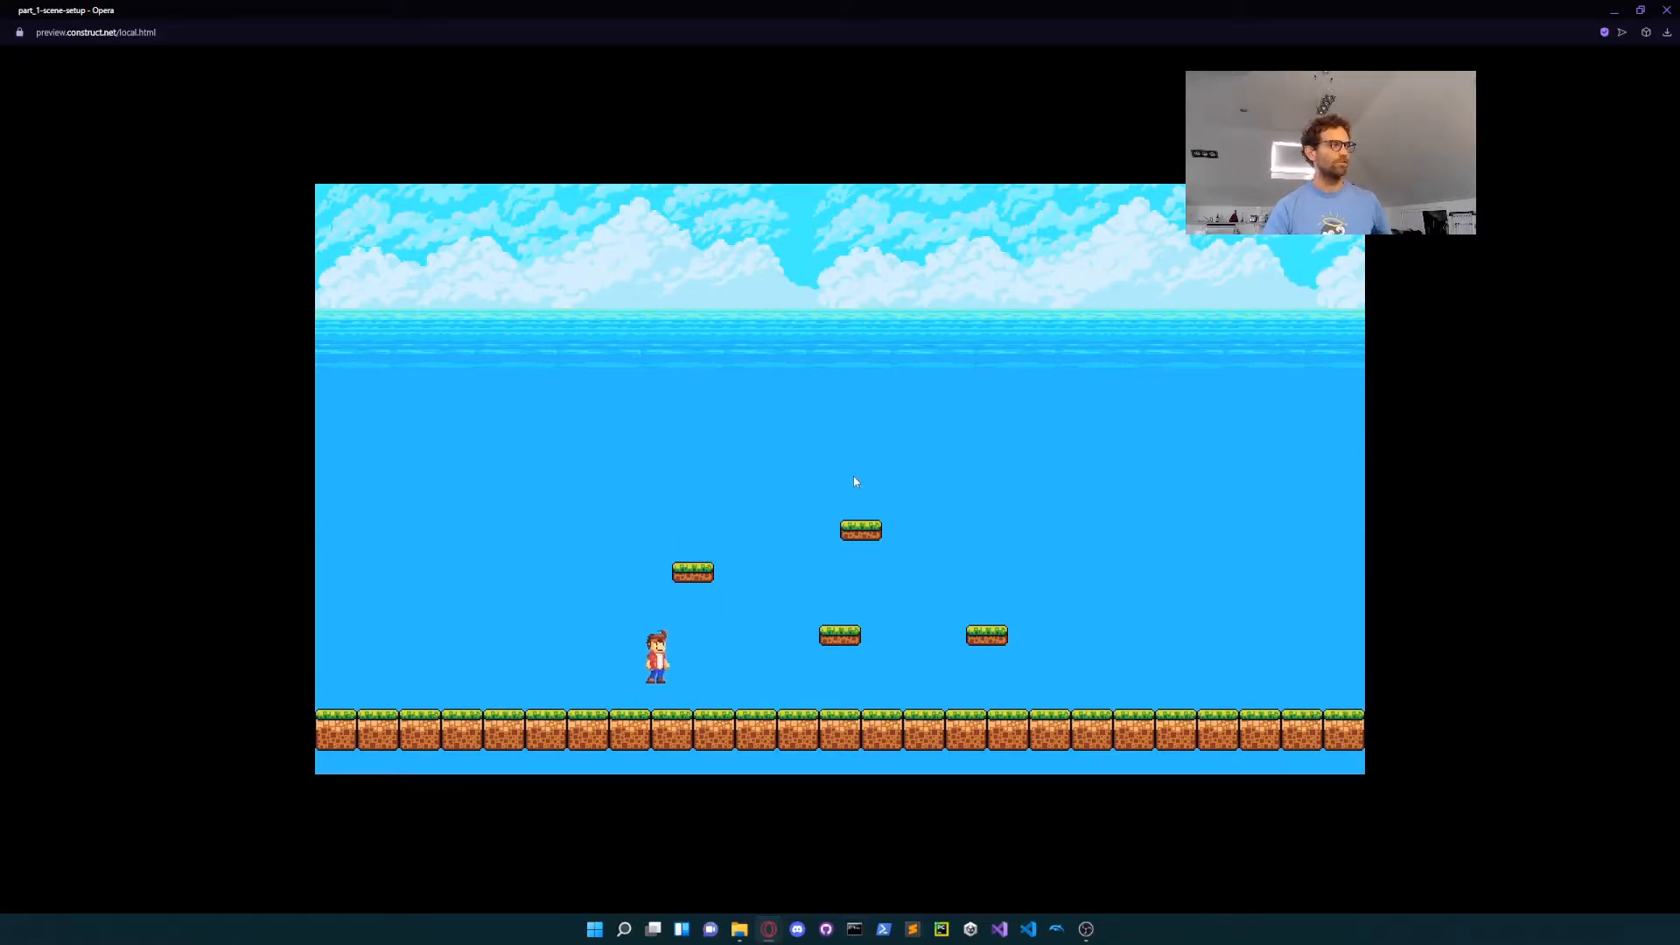
pyautogui.click(1668, 10)
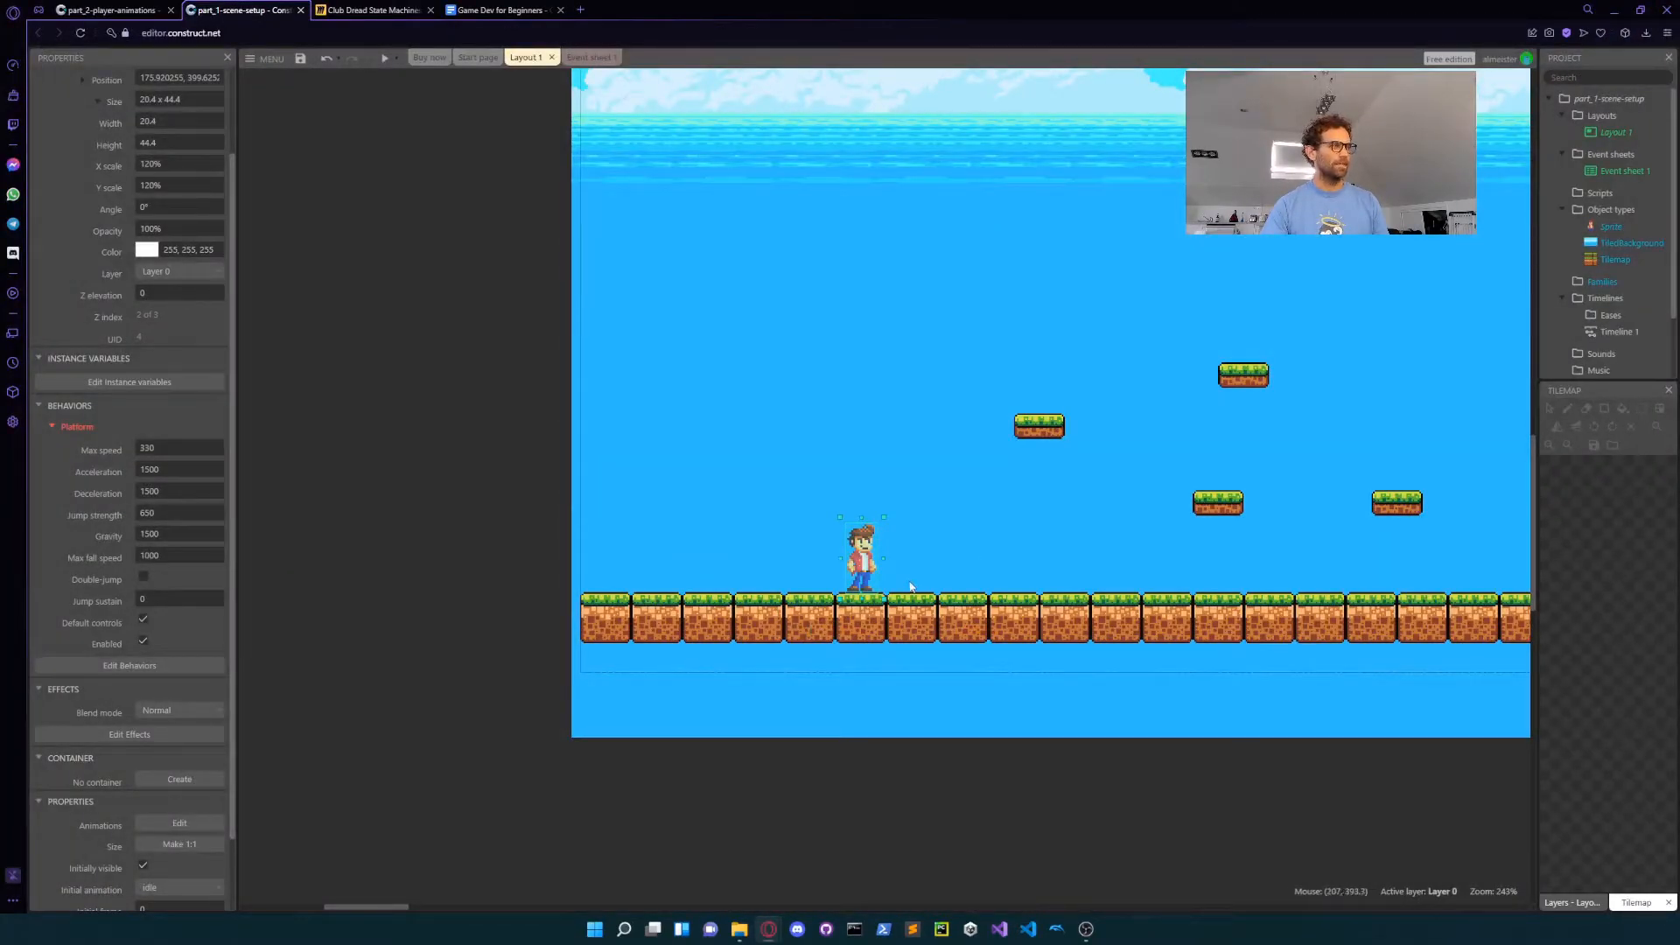
# Step: Open Event sheet 1 and switch to the Club Dread State Machines Miro board to examine the game loop diagram
pyautogui.hscroll(3, 919, 560)
pyautogui.scroll(1, 878, 562)
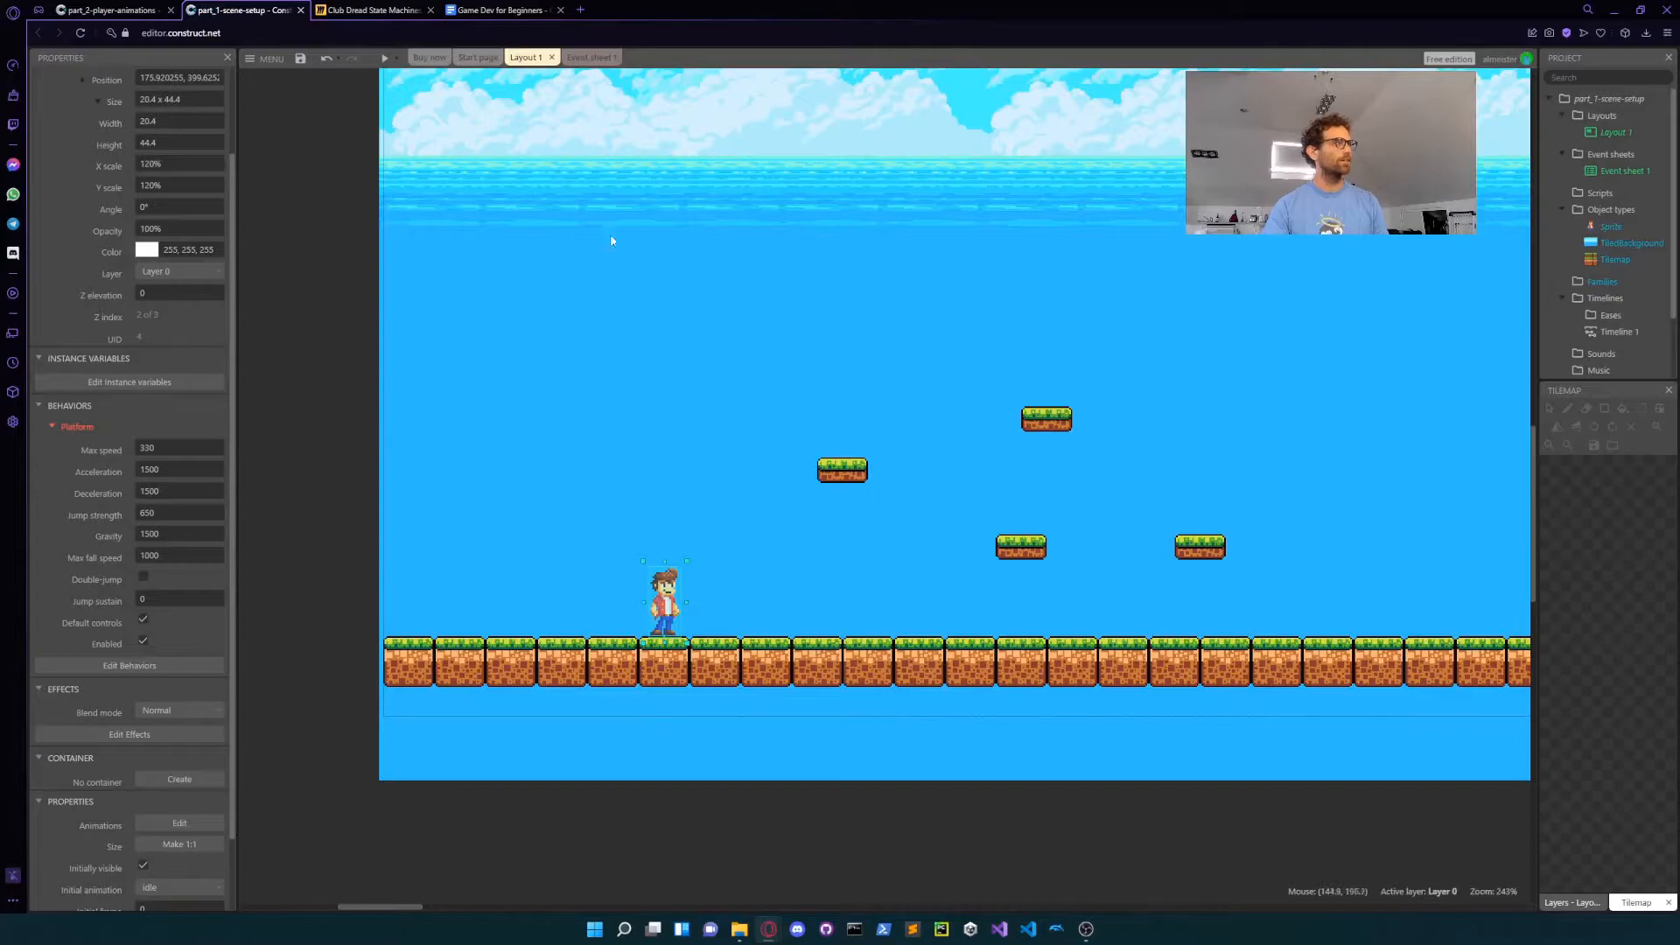
pyautogui.click(591, 57)
pyautogui.click(372, 10)
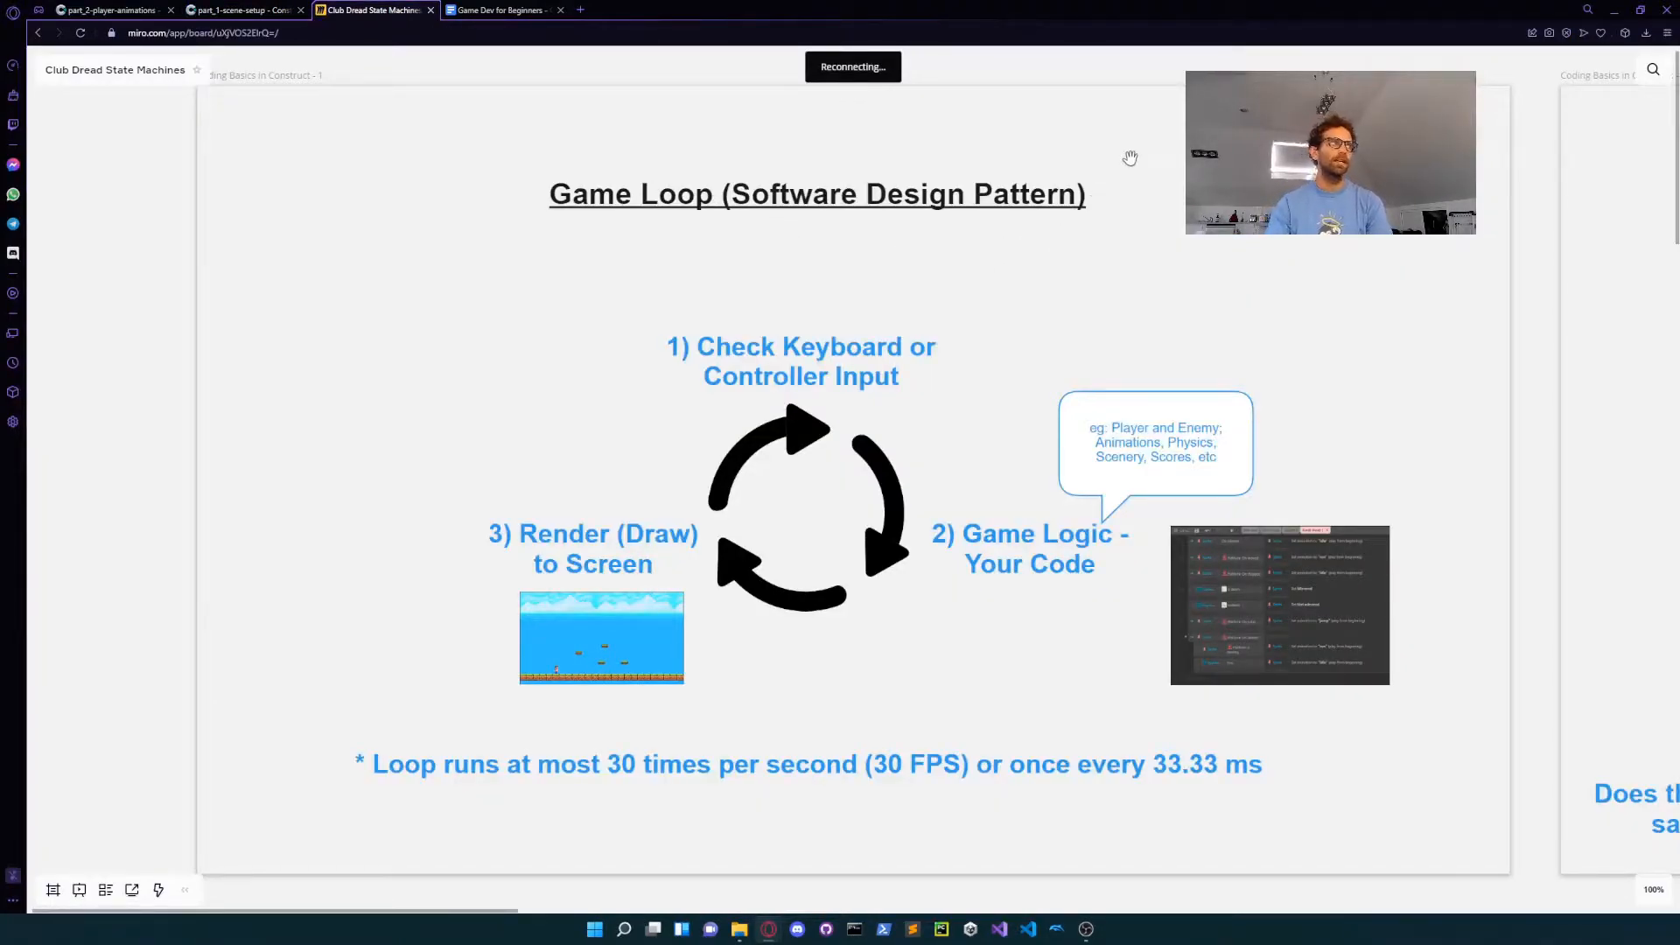
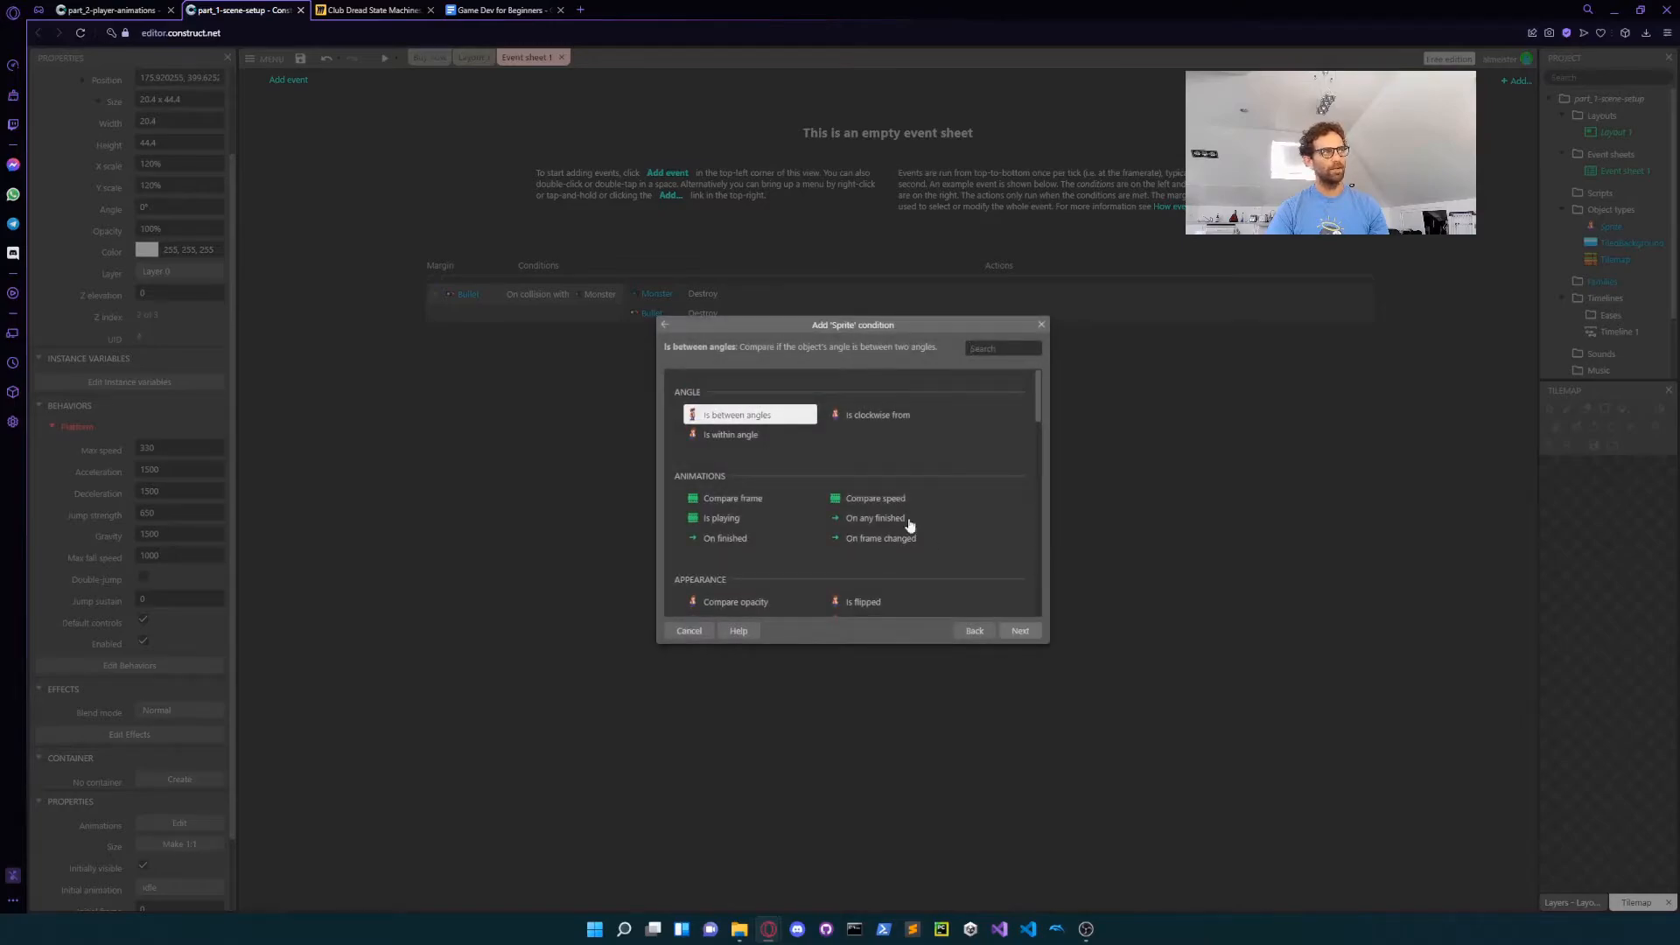
# Step: Find the Sprite's Platform condition On moved and add it as the first event in Event sheet 1
pyautogui.write('platf')
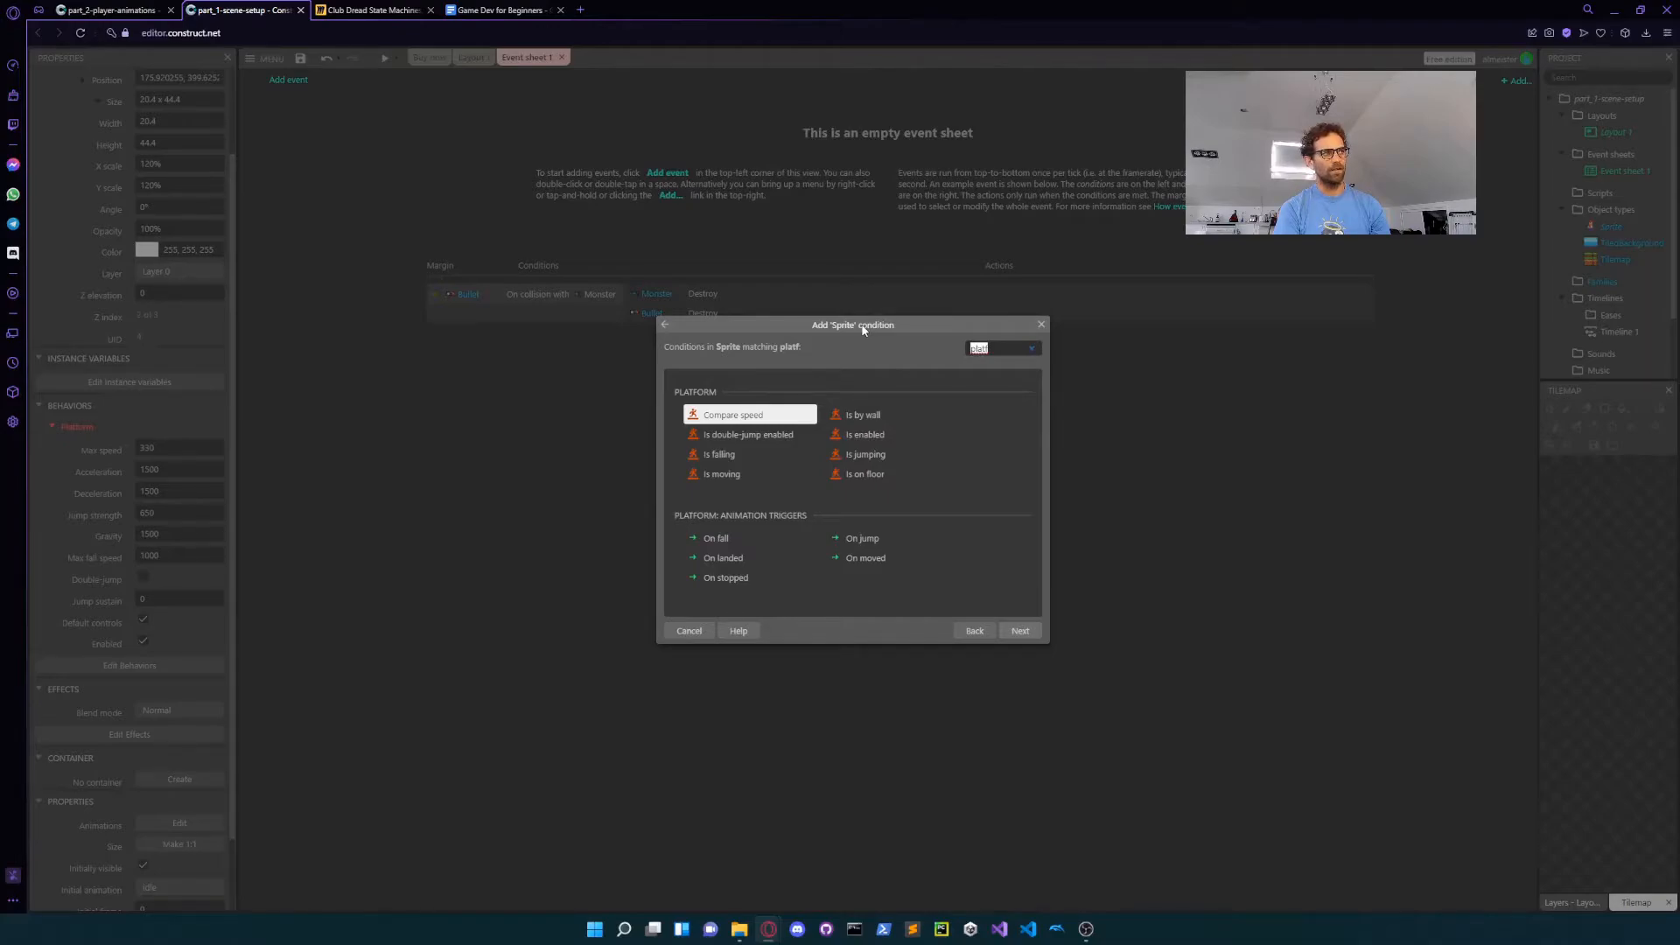
pyautogui.write('on')
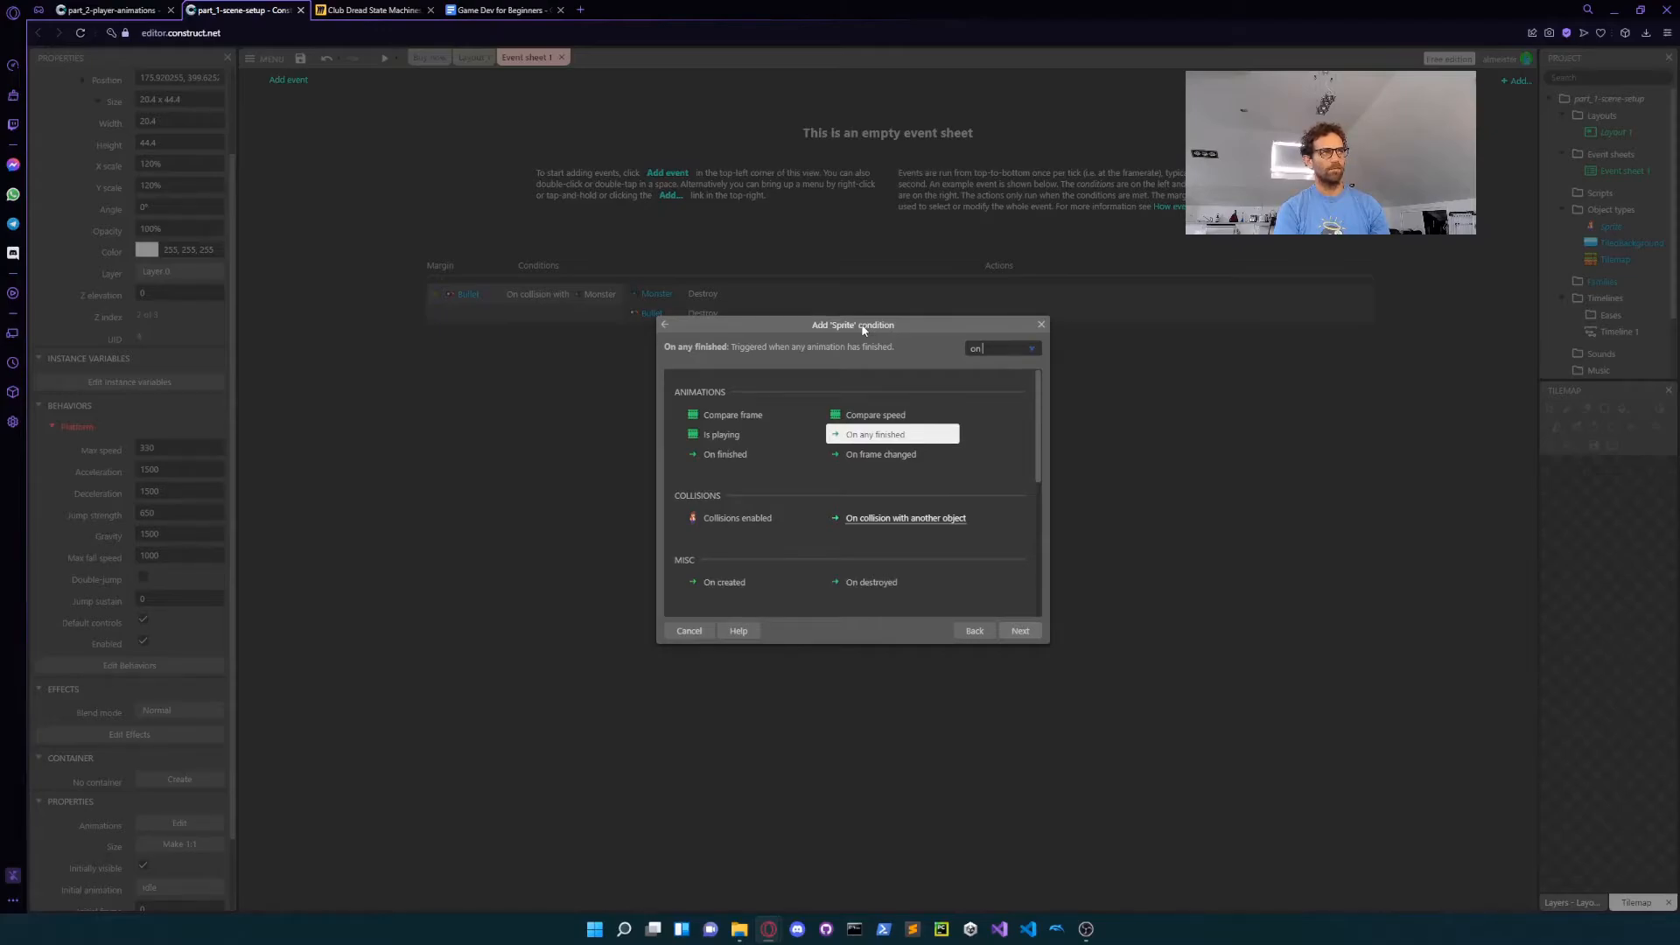
pyautogui.write(' mo')
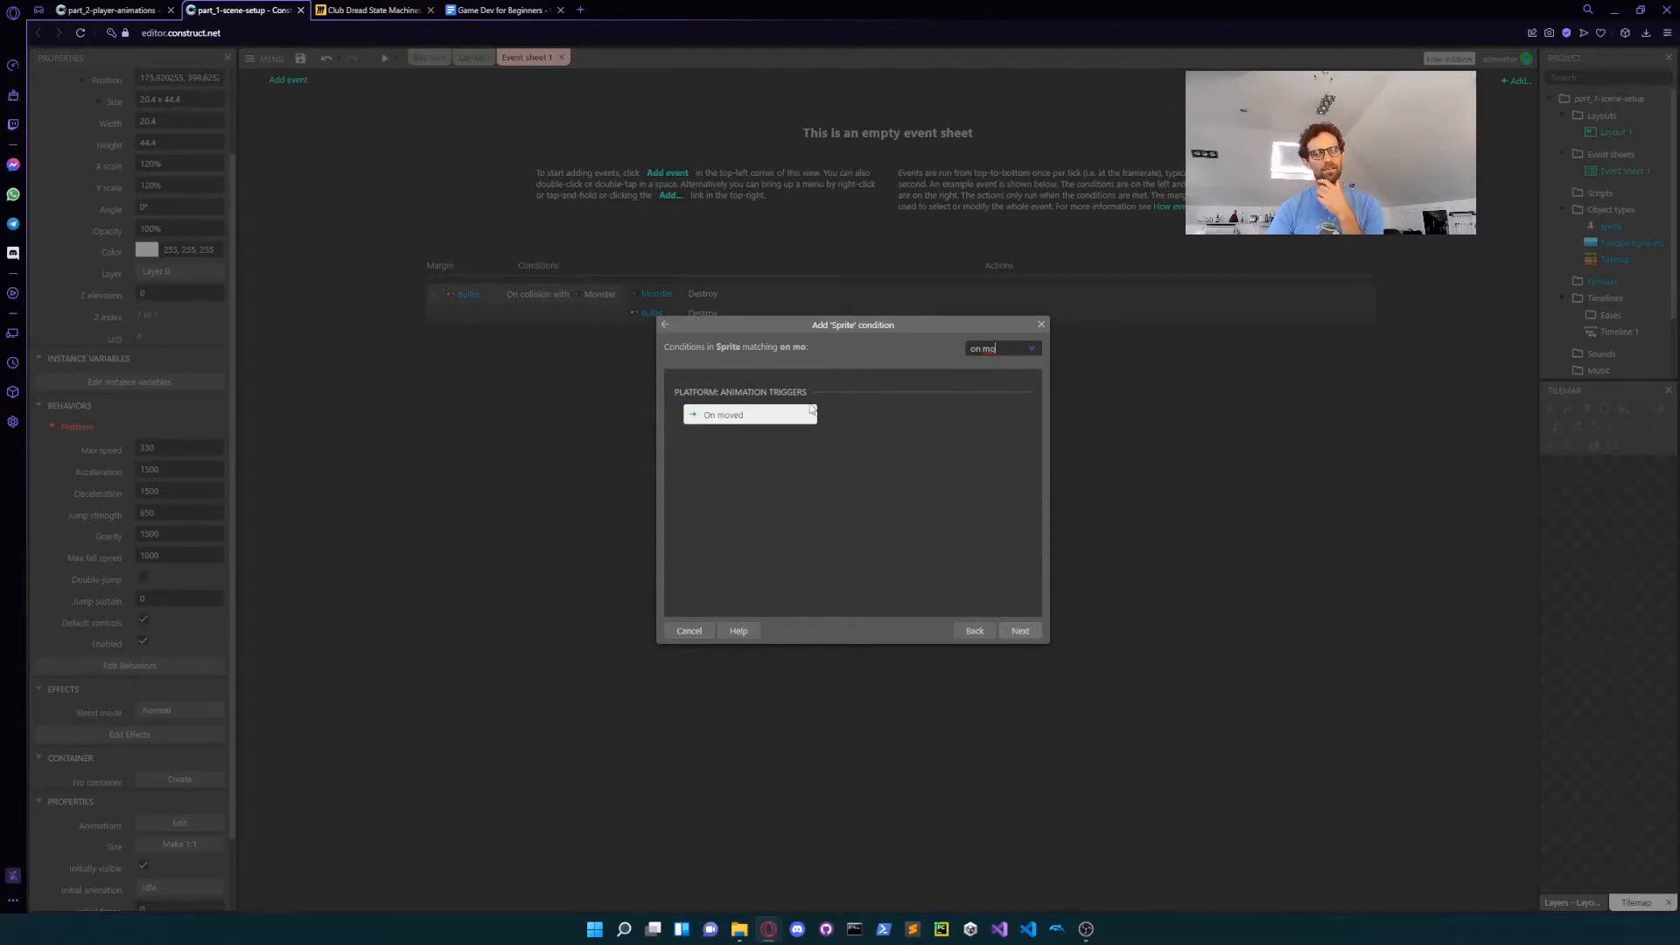
pyautogui.doubleClick(732, 418)
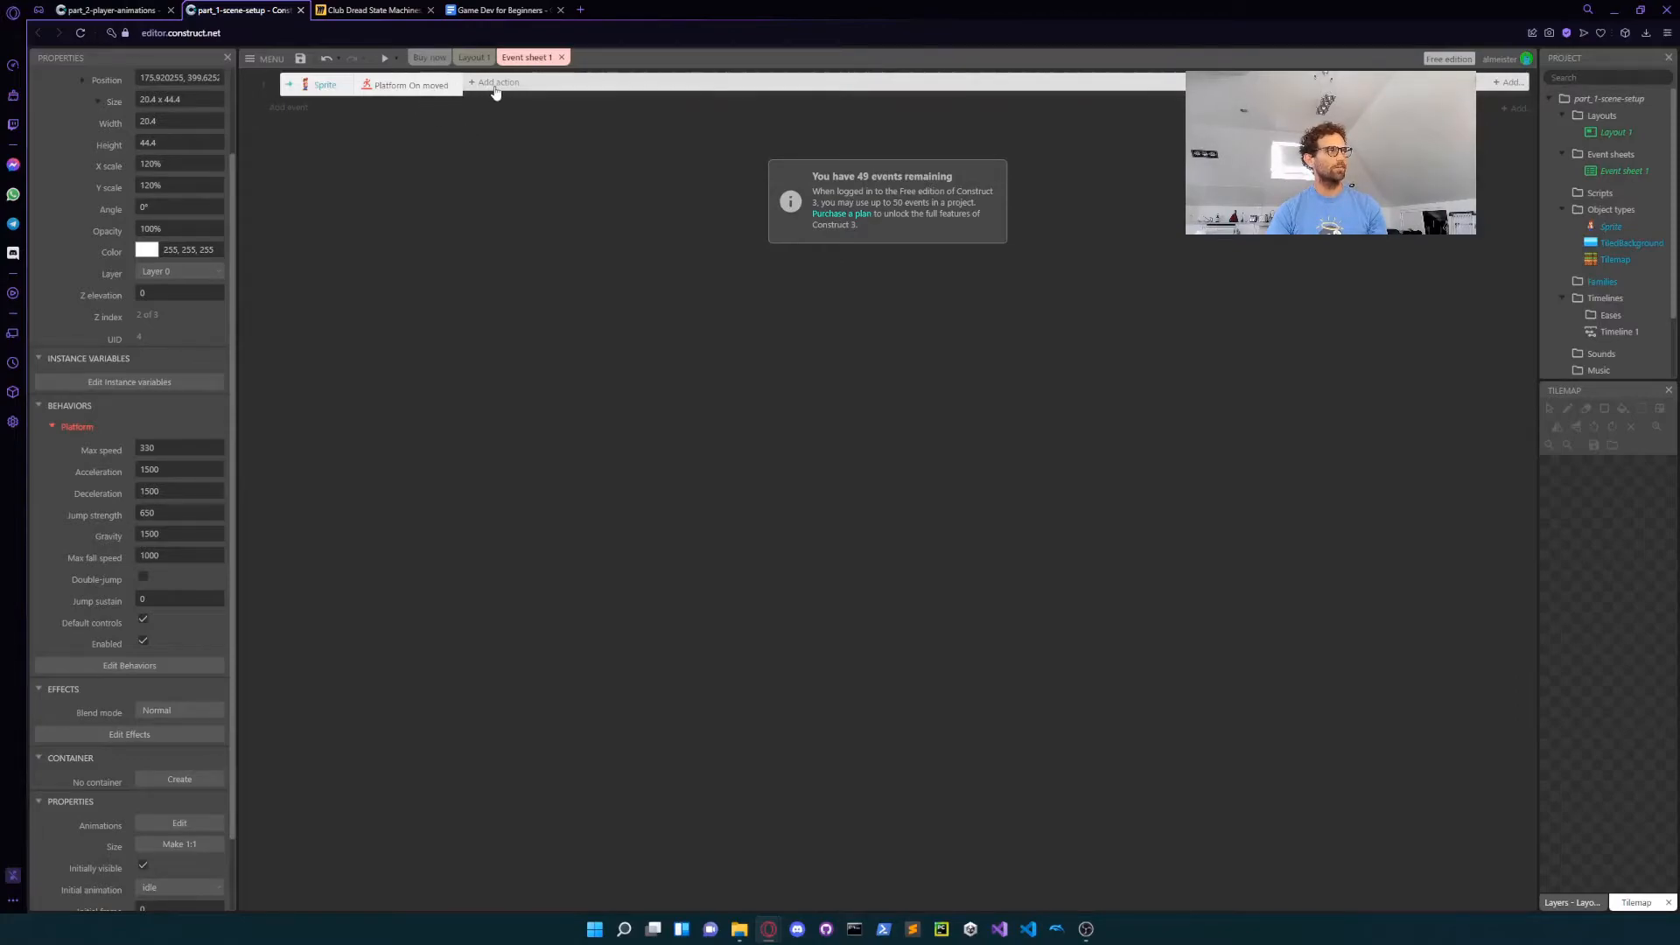
# Step: Add a Sprite Set animation action to the On moved event, playing "run" from the beginning
pyautogui.click(495, 88)
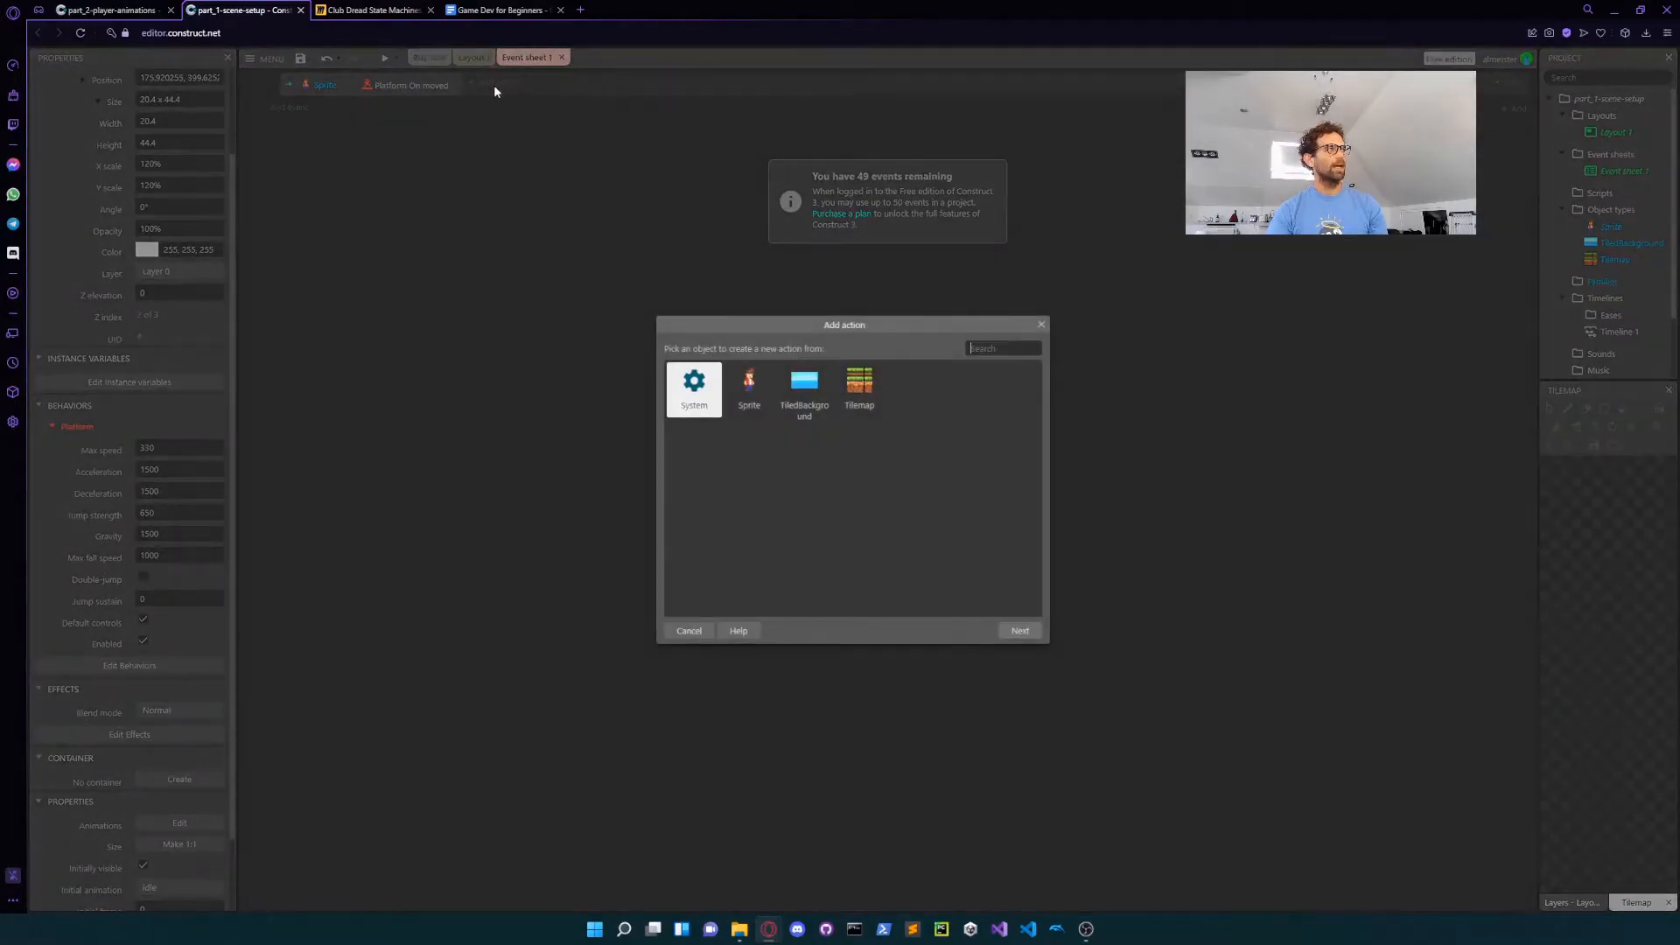
pyautogui.click(743, 386)
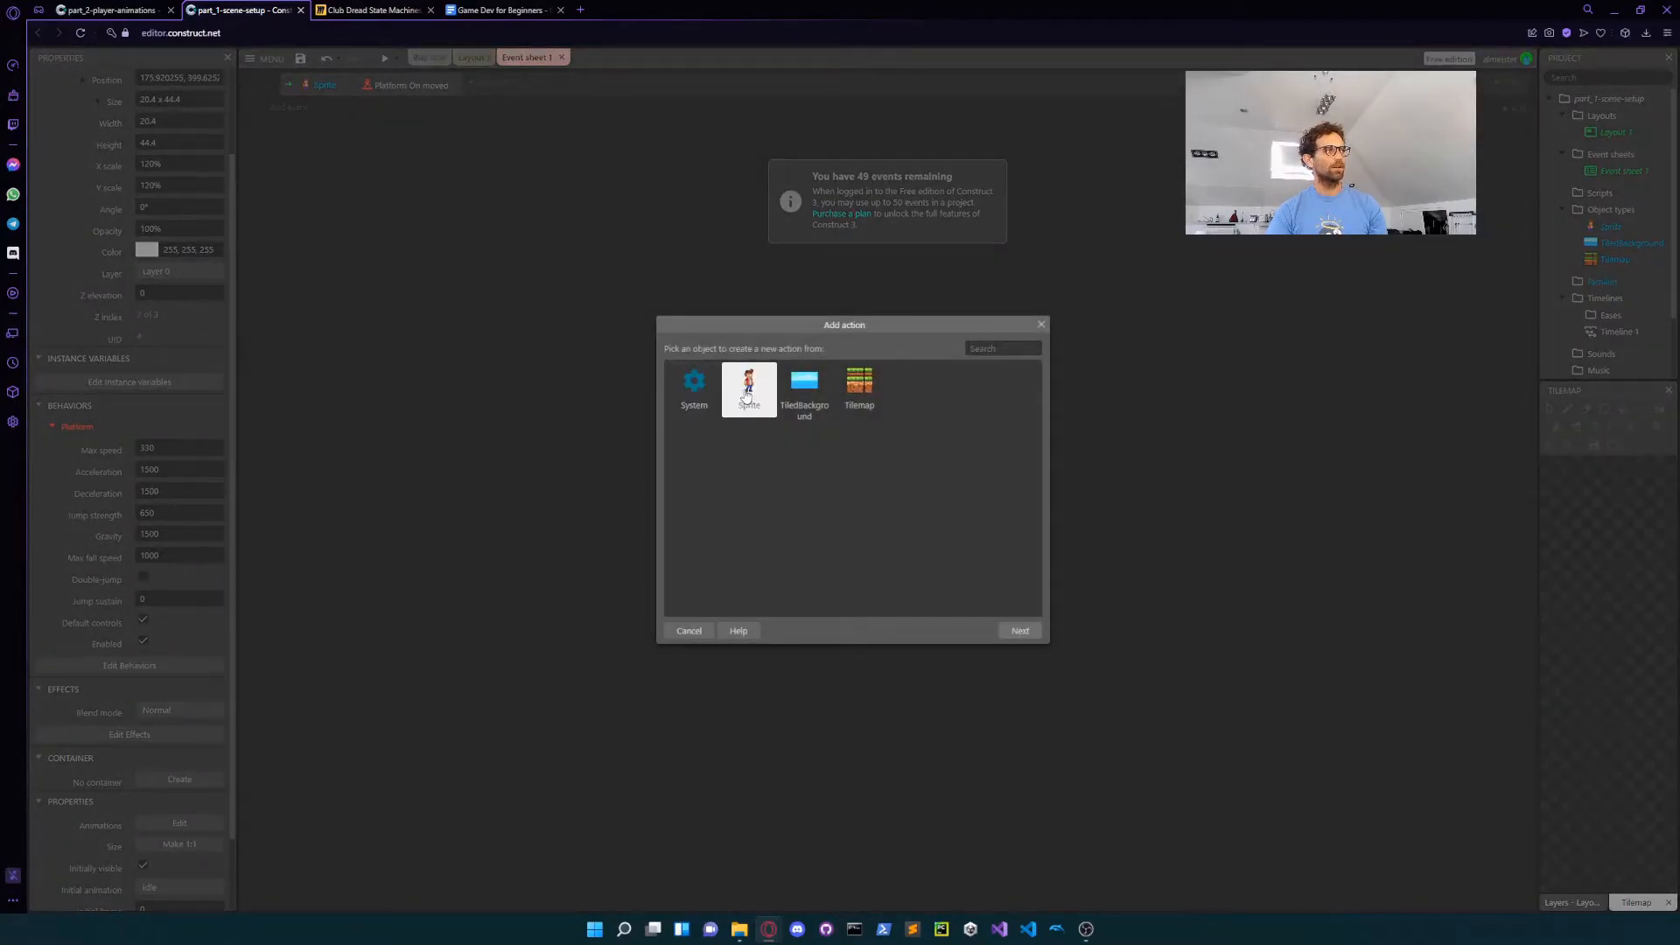
pyautogui.click(1019, 632)
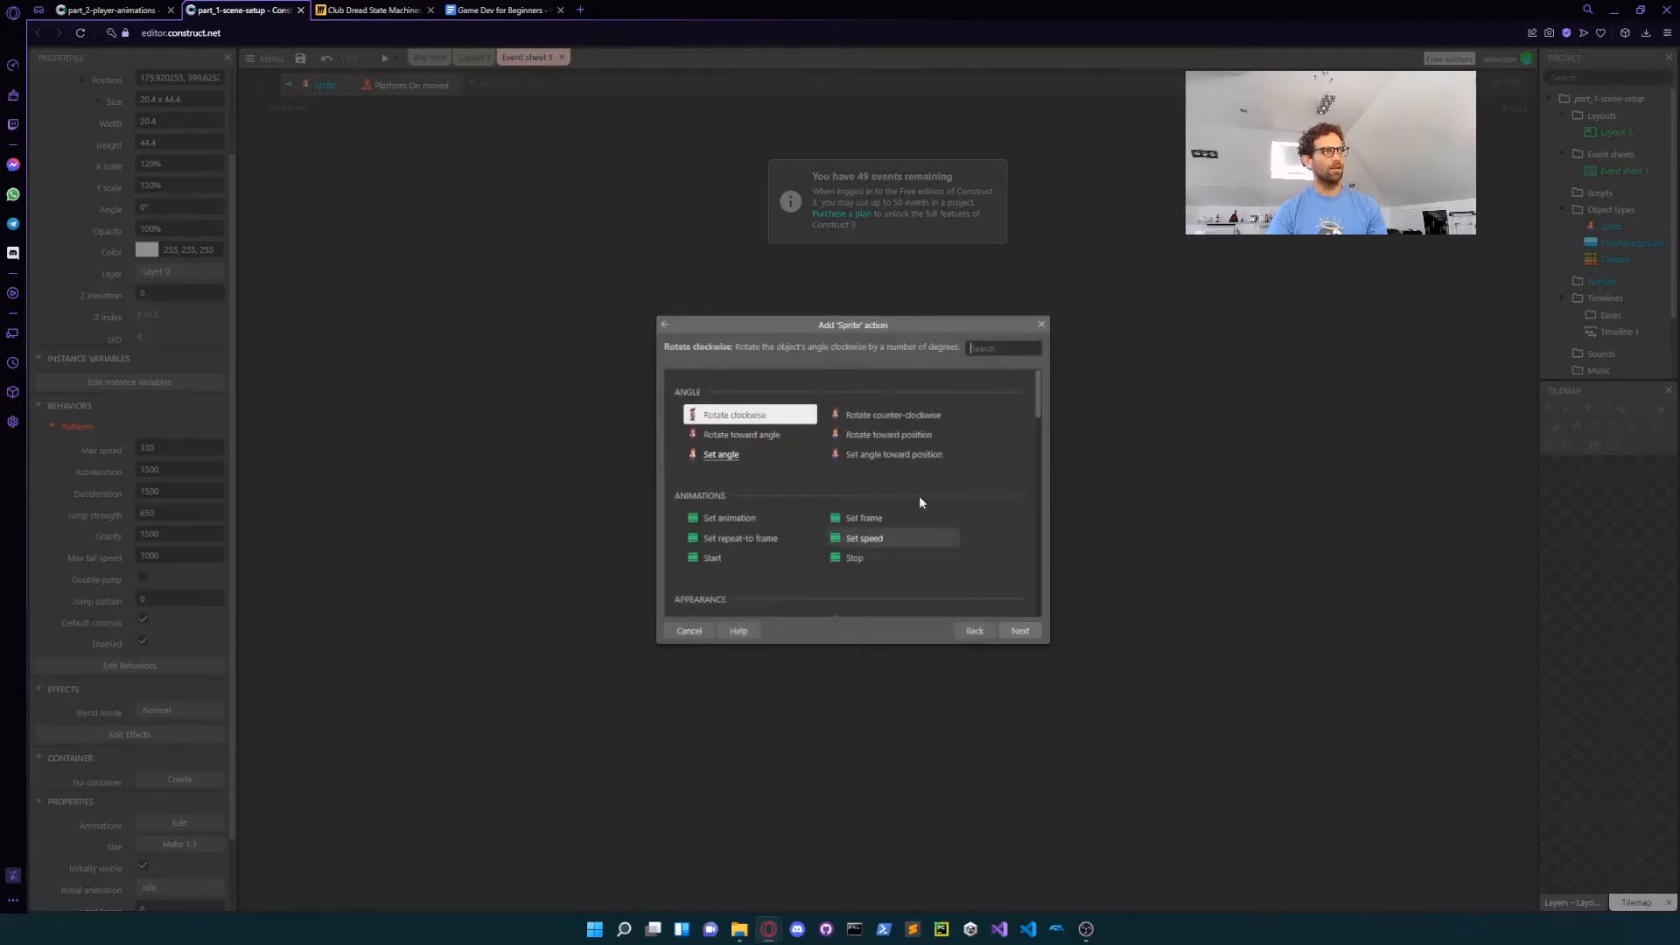
pyautogui.click(995, 349)
pyautogui.write('animat')
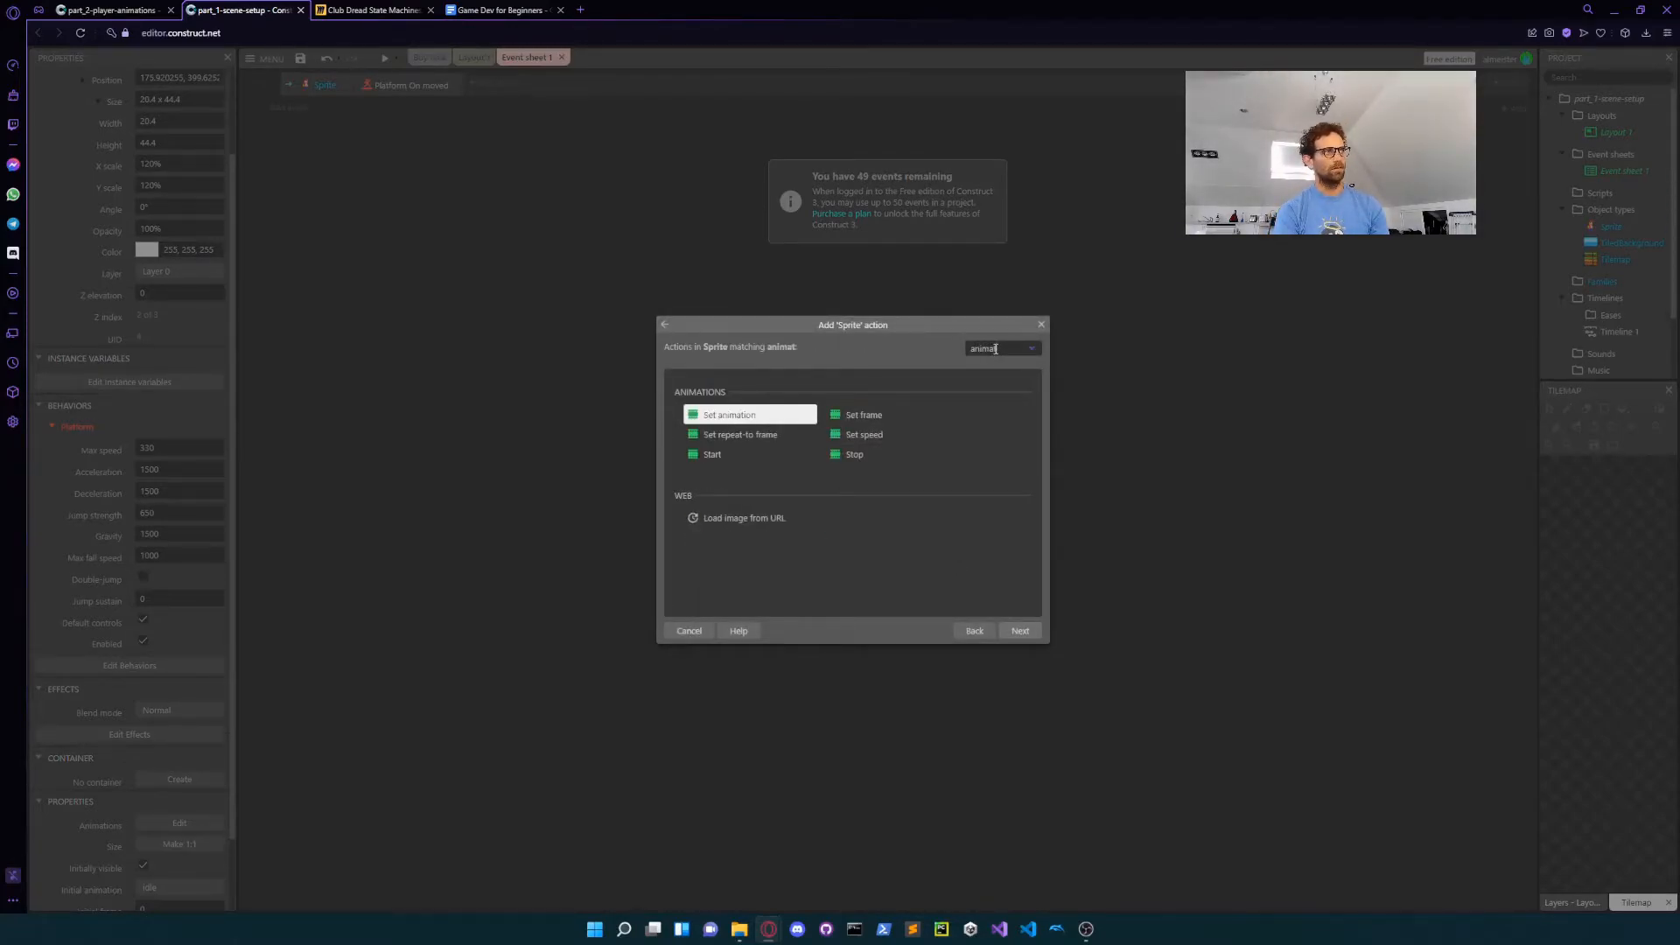
pyautogui.doubleClick(733, 417)
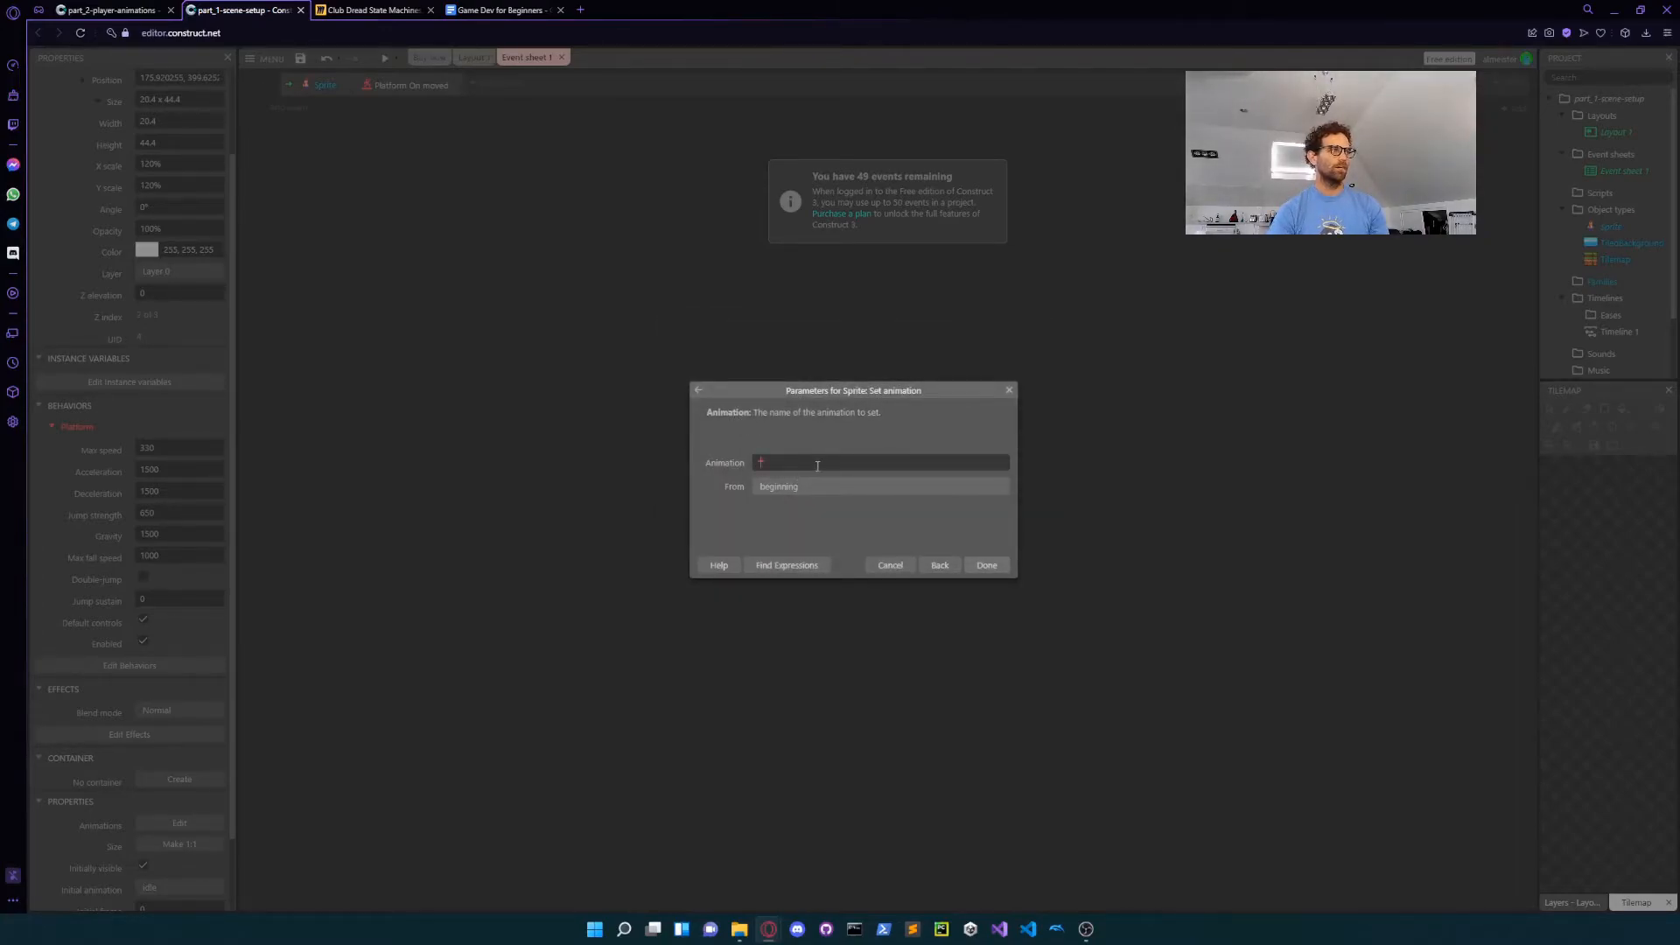
pyautogui.write('"run"')
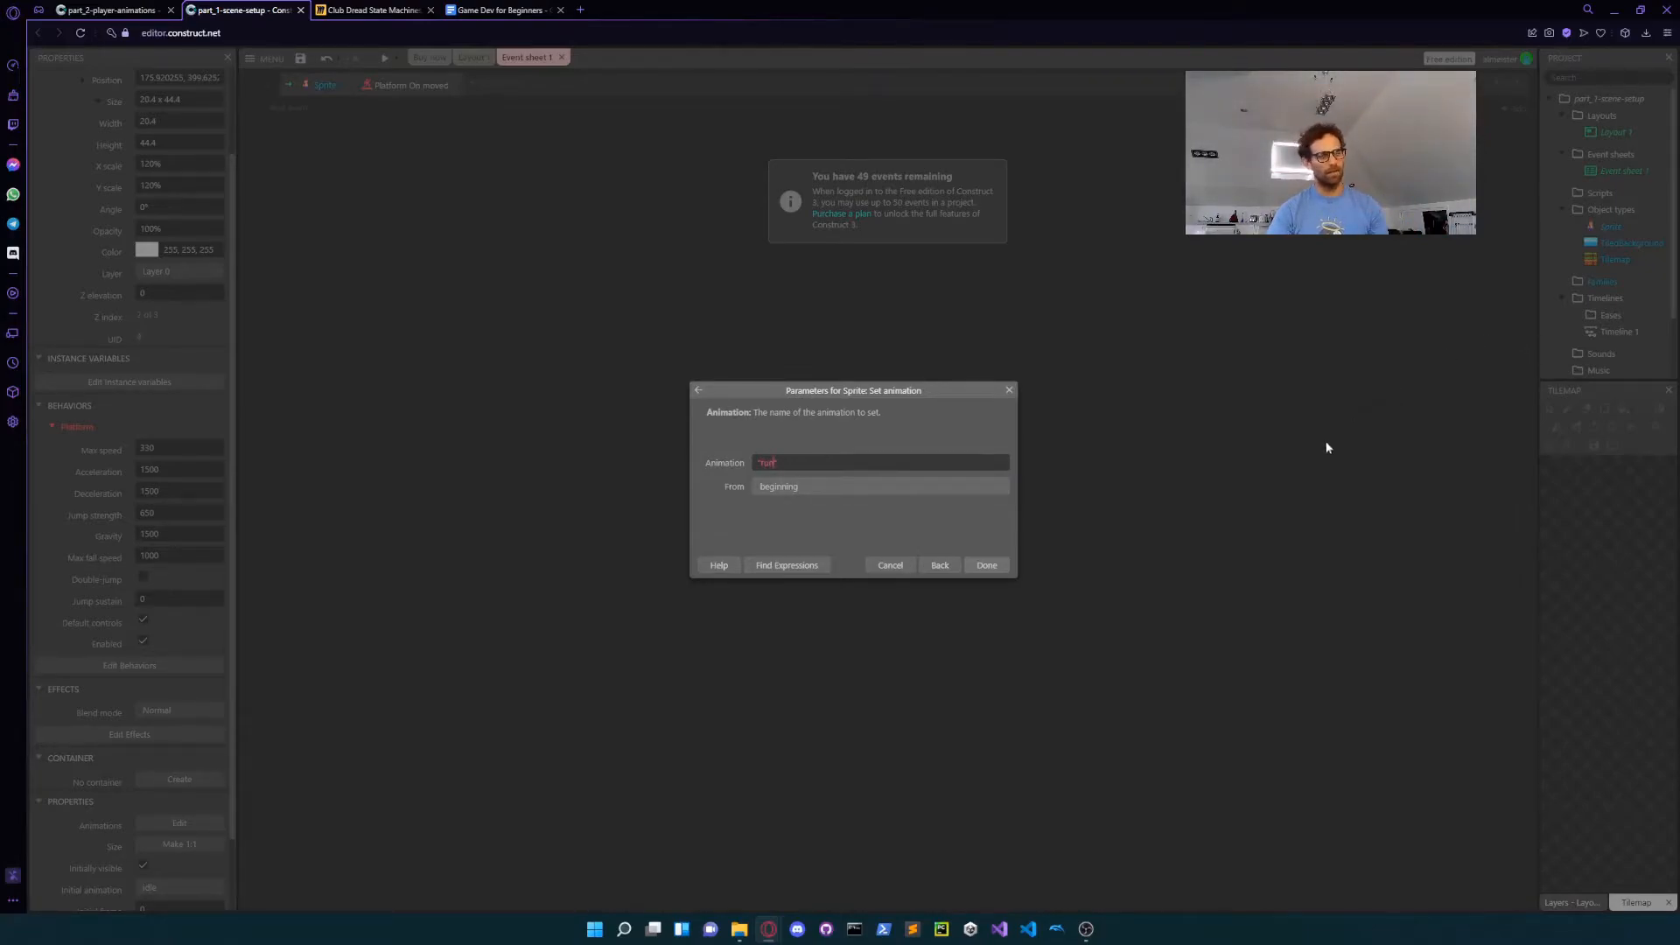
pyautogui.click(973, 566)
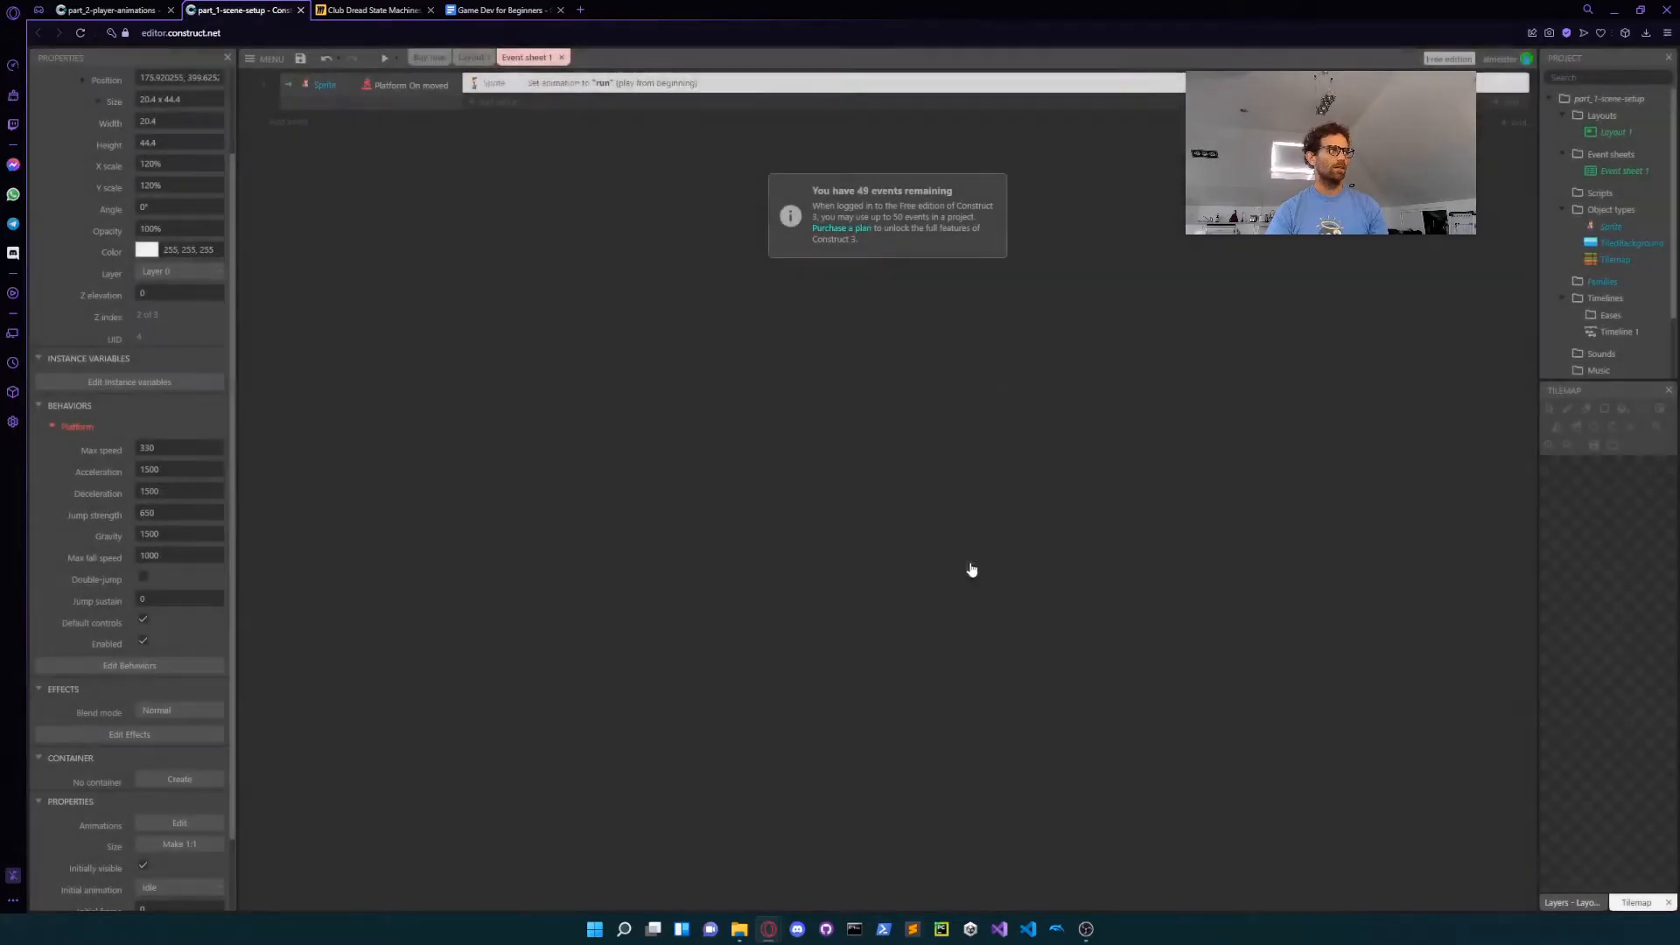
# Step: Preview the game, test the run animation while moving both ways and jumping, and close the preview
pyautogui.click(385, 57)
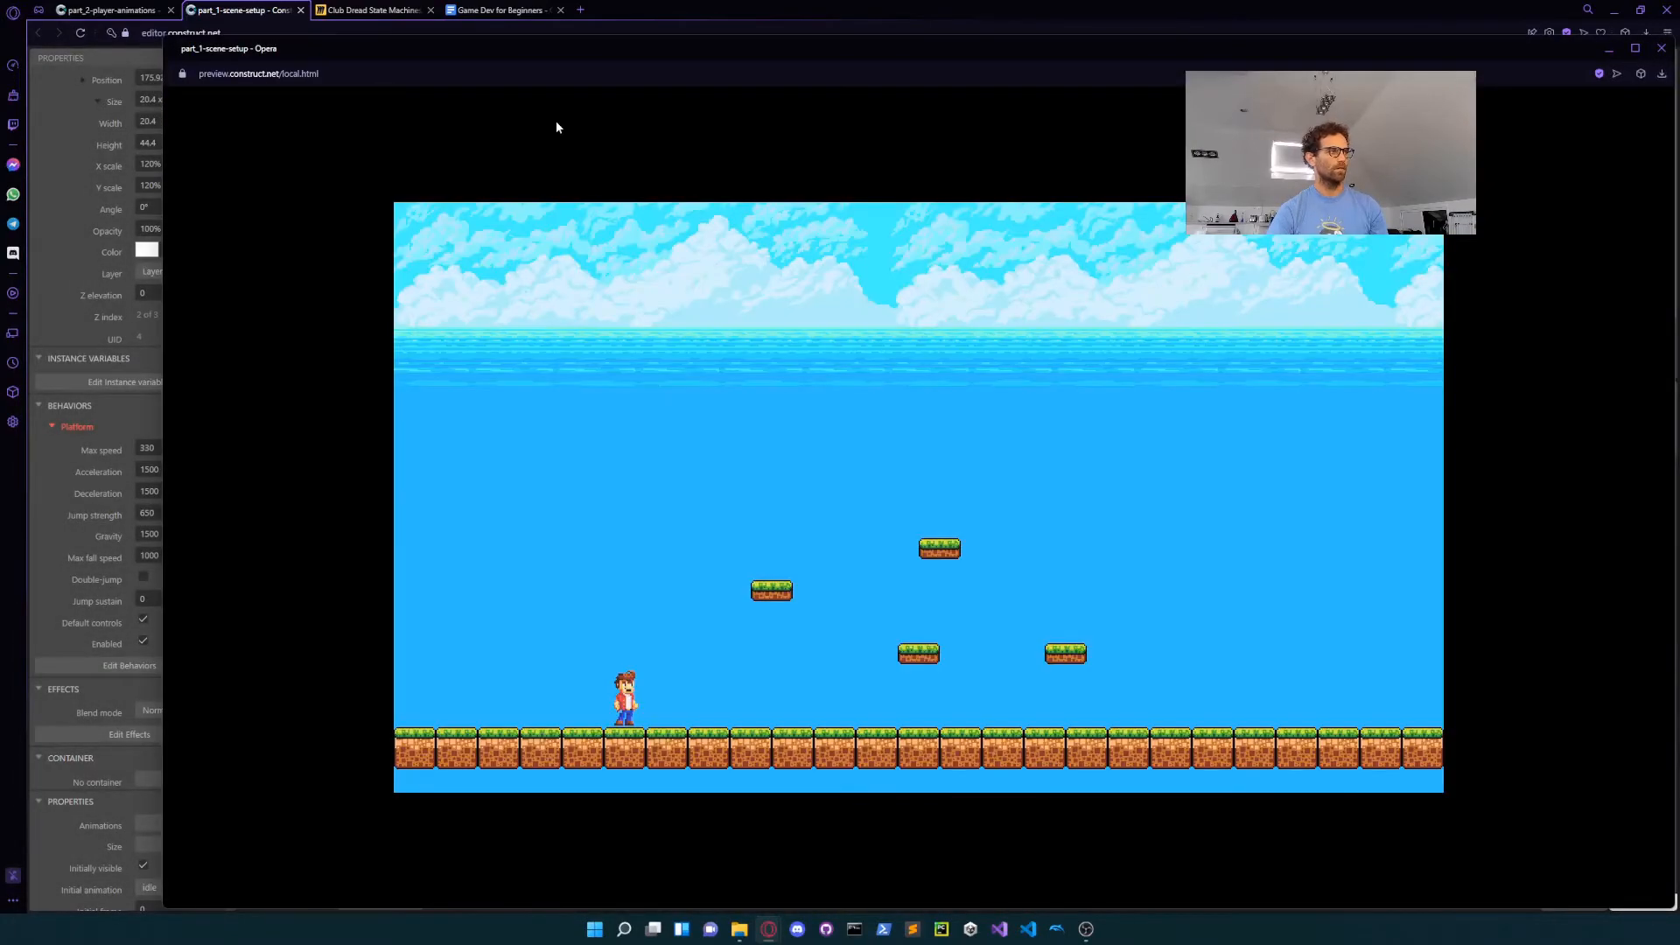
pyautogui.press('Right')
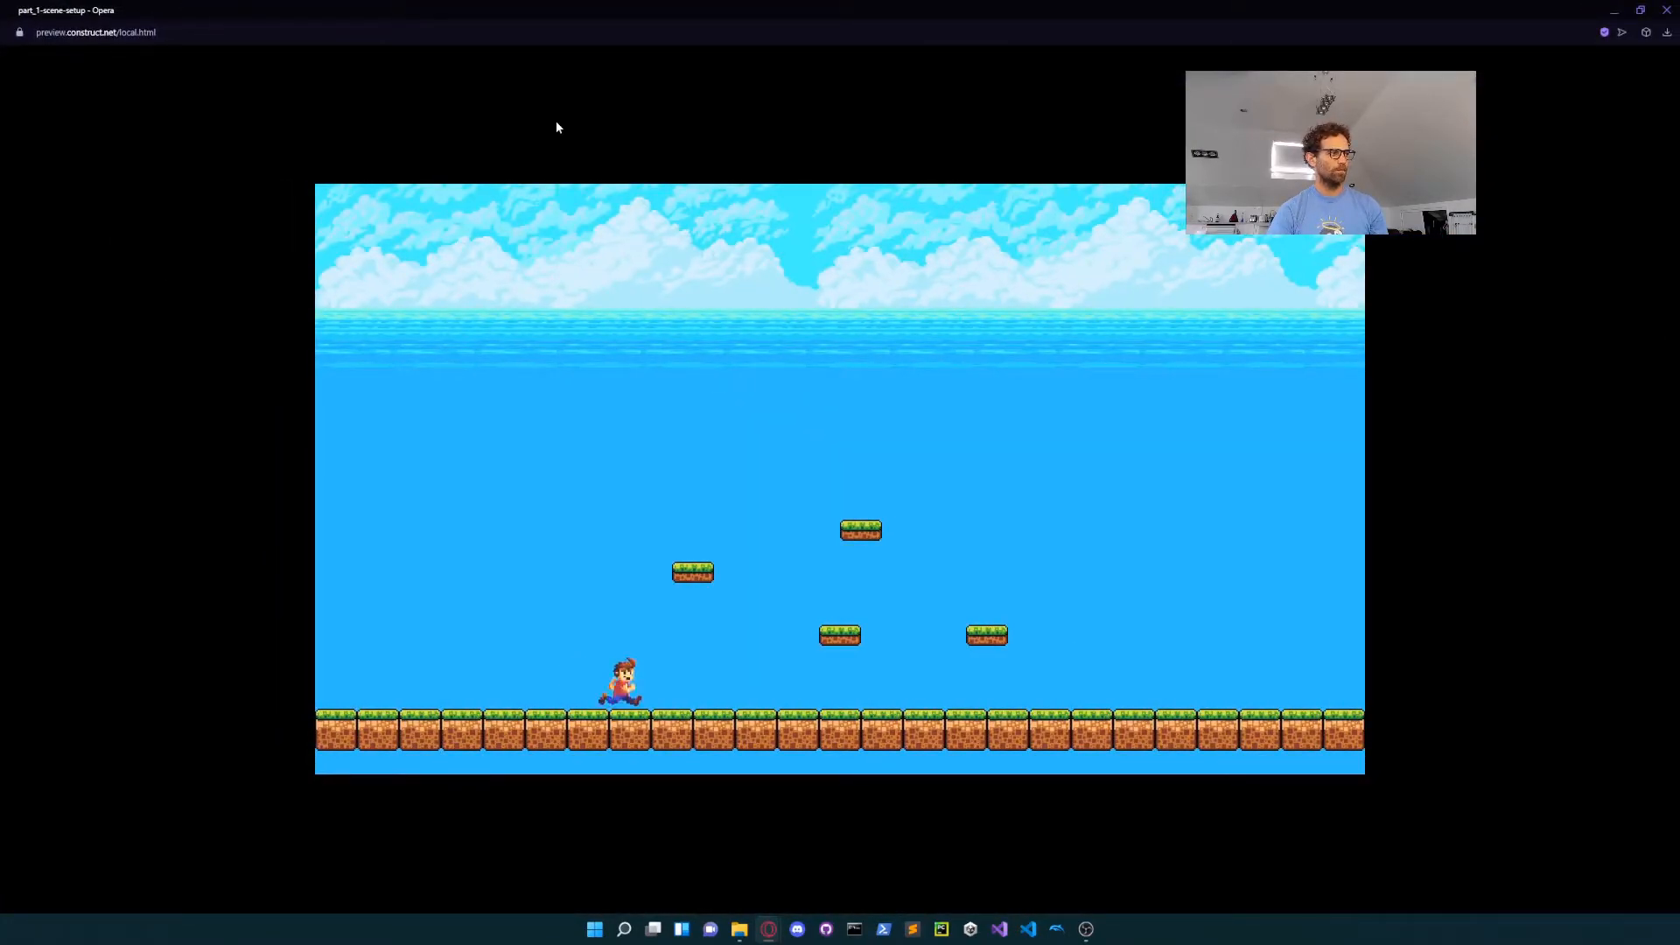
pyautogui.press('Left')
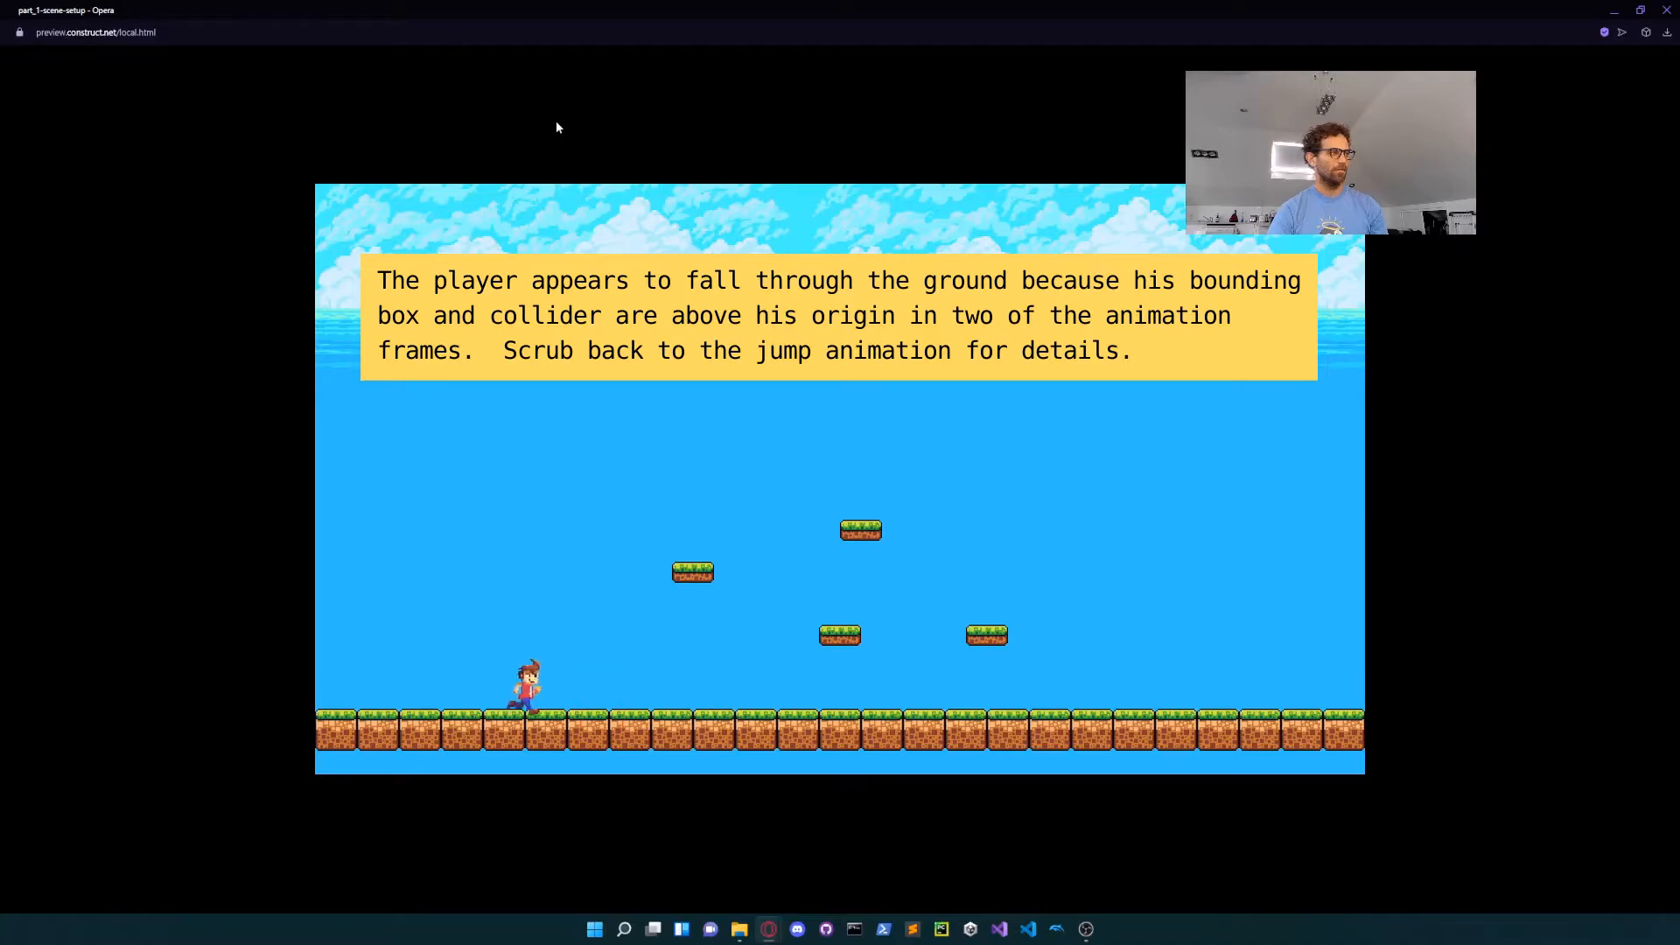
pyautogui.press('Up')
pyautogui.press('Right')
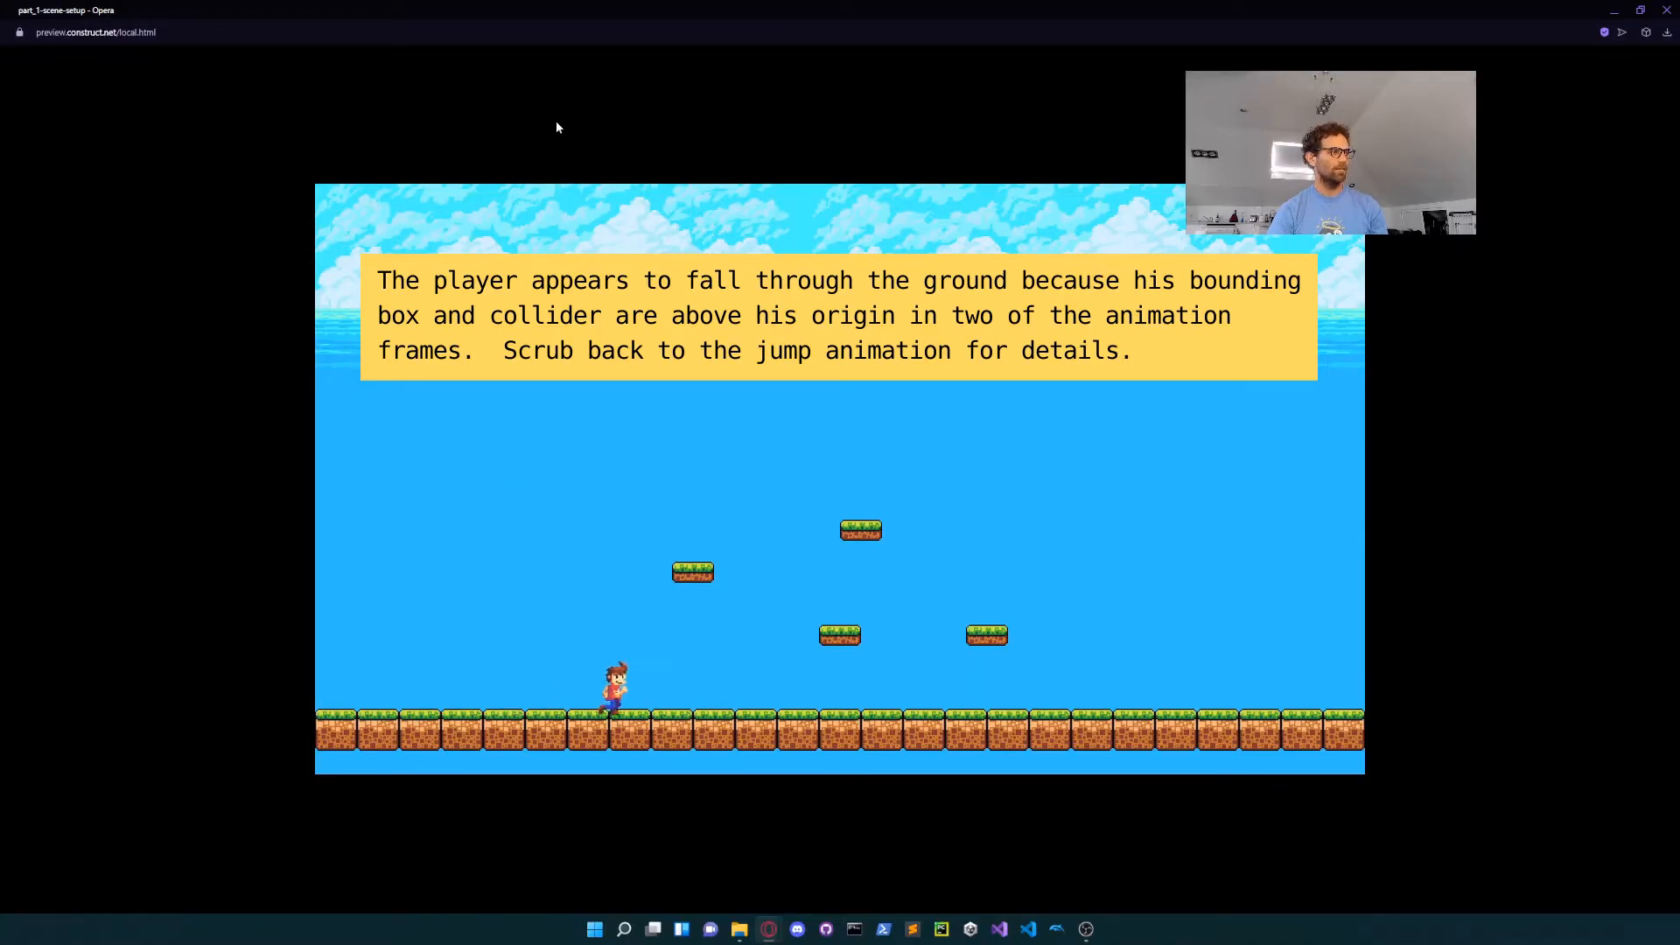
pyautogui.press('Up')
pyautogui.press('Left')
pyautogui.press('Right')
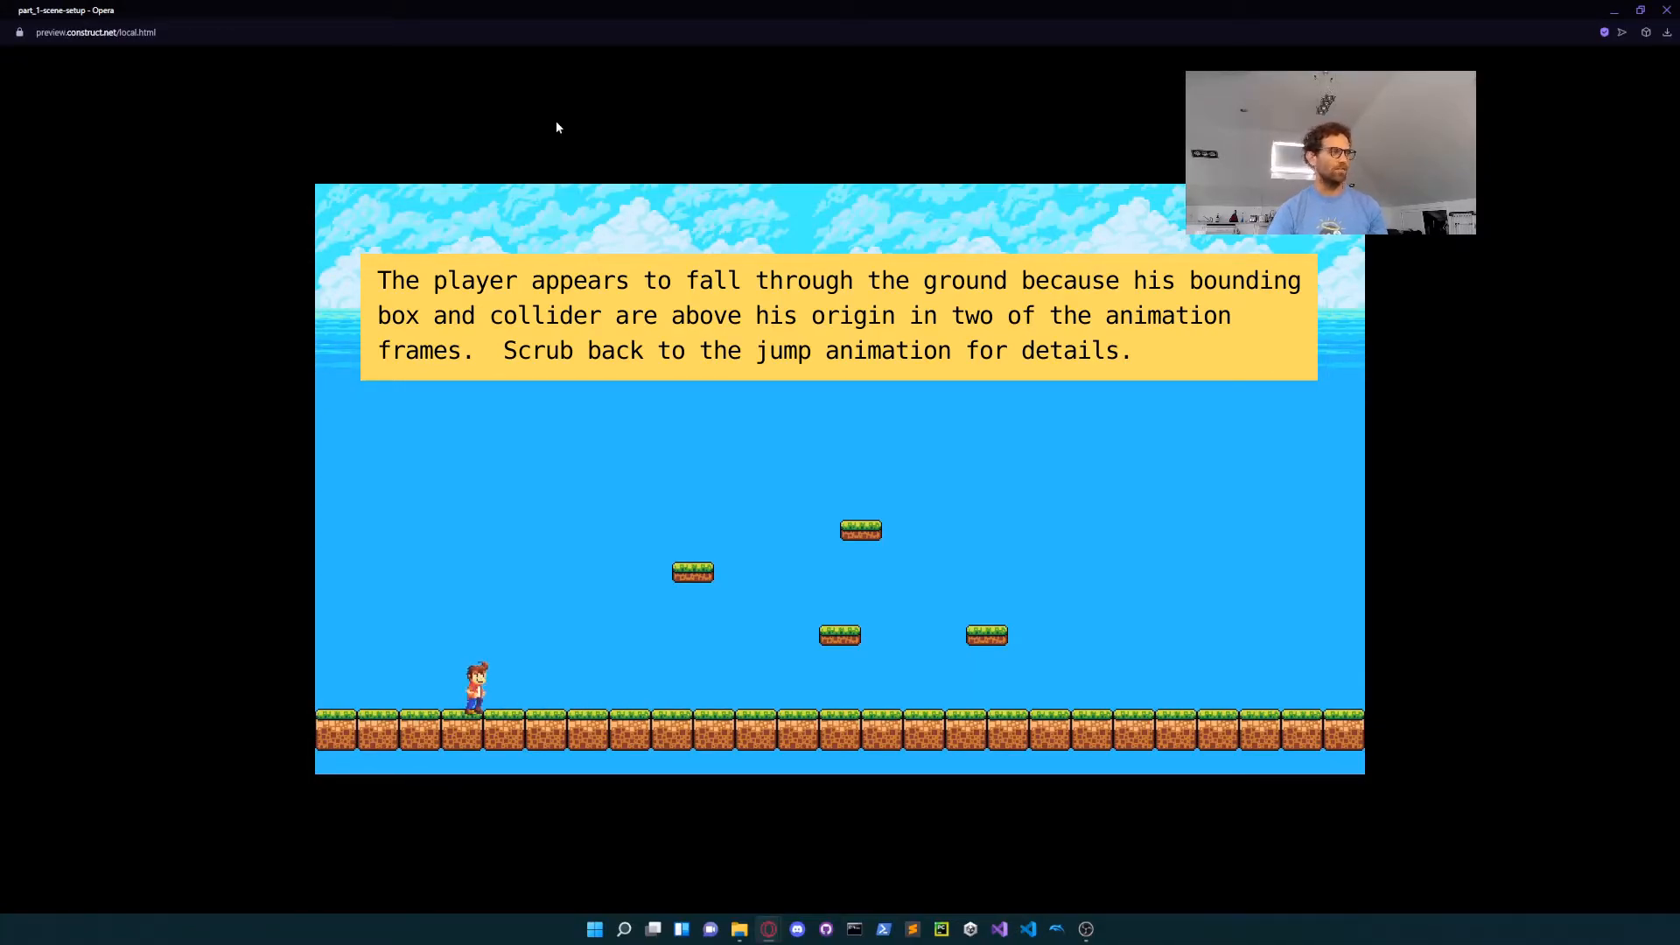
pyautogui.press('Up')
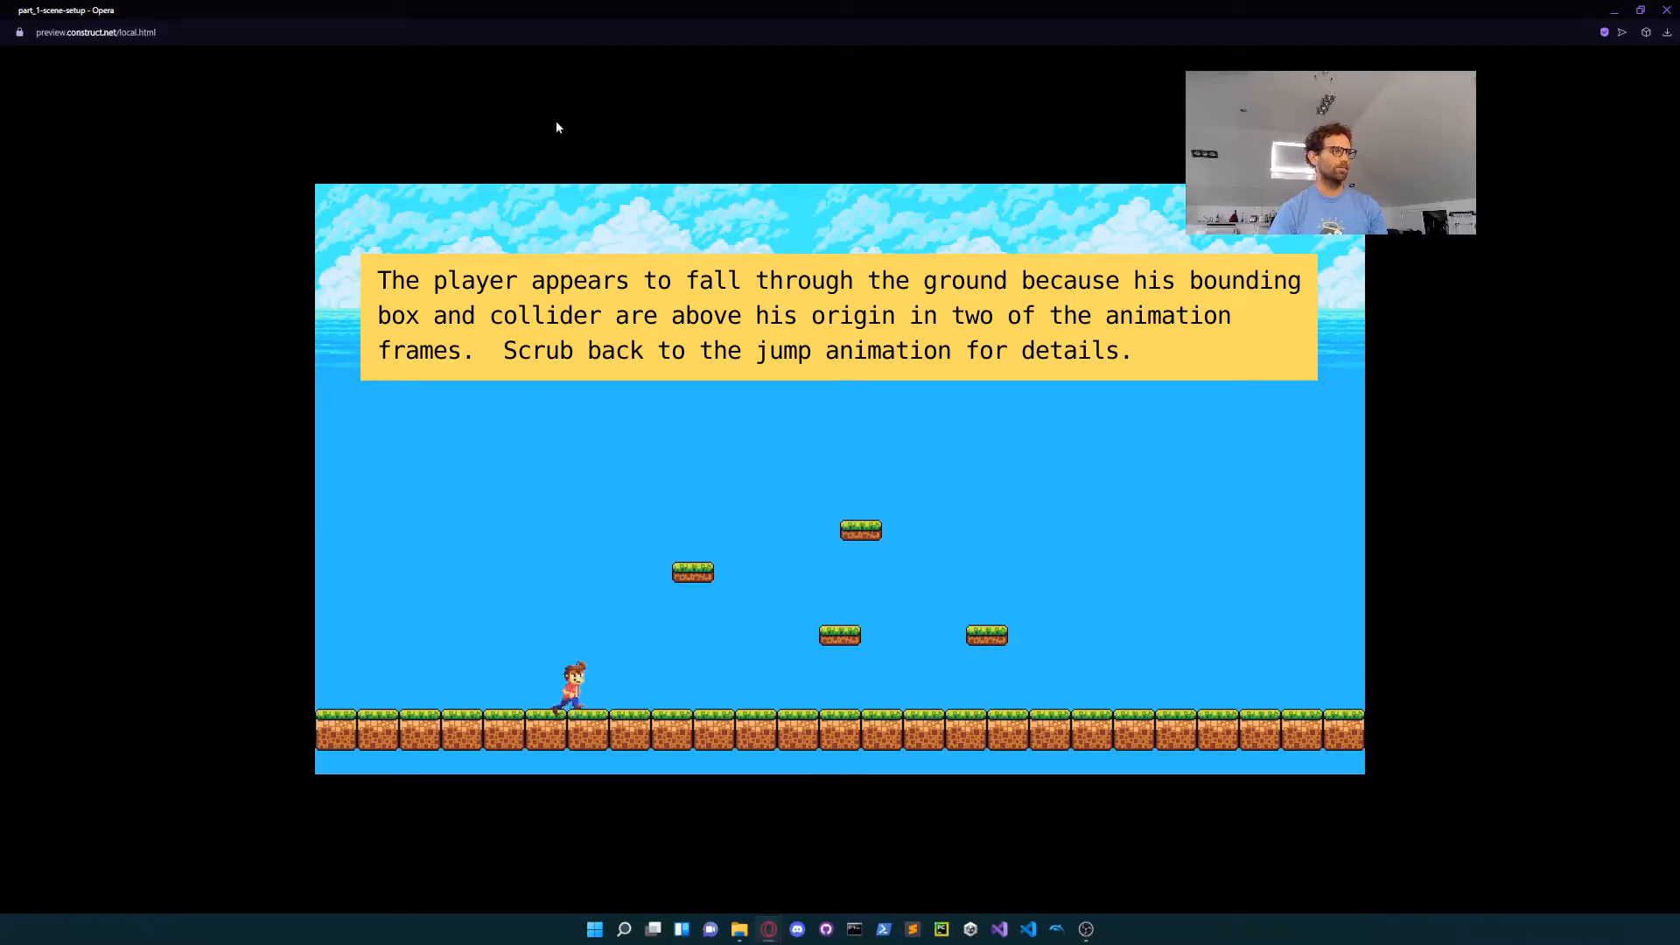
pyautogui.press('Up')
pyautogui.press('Right')
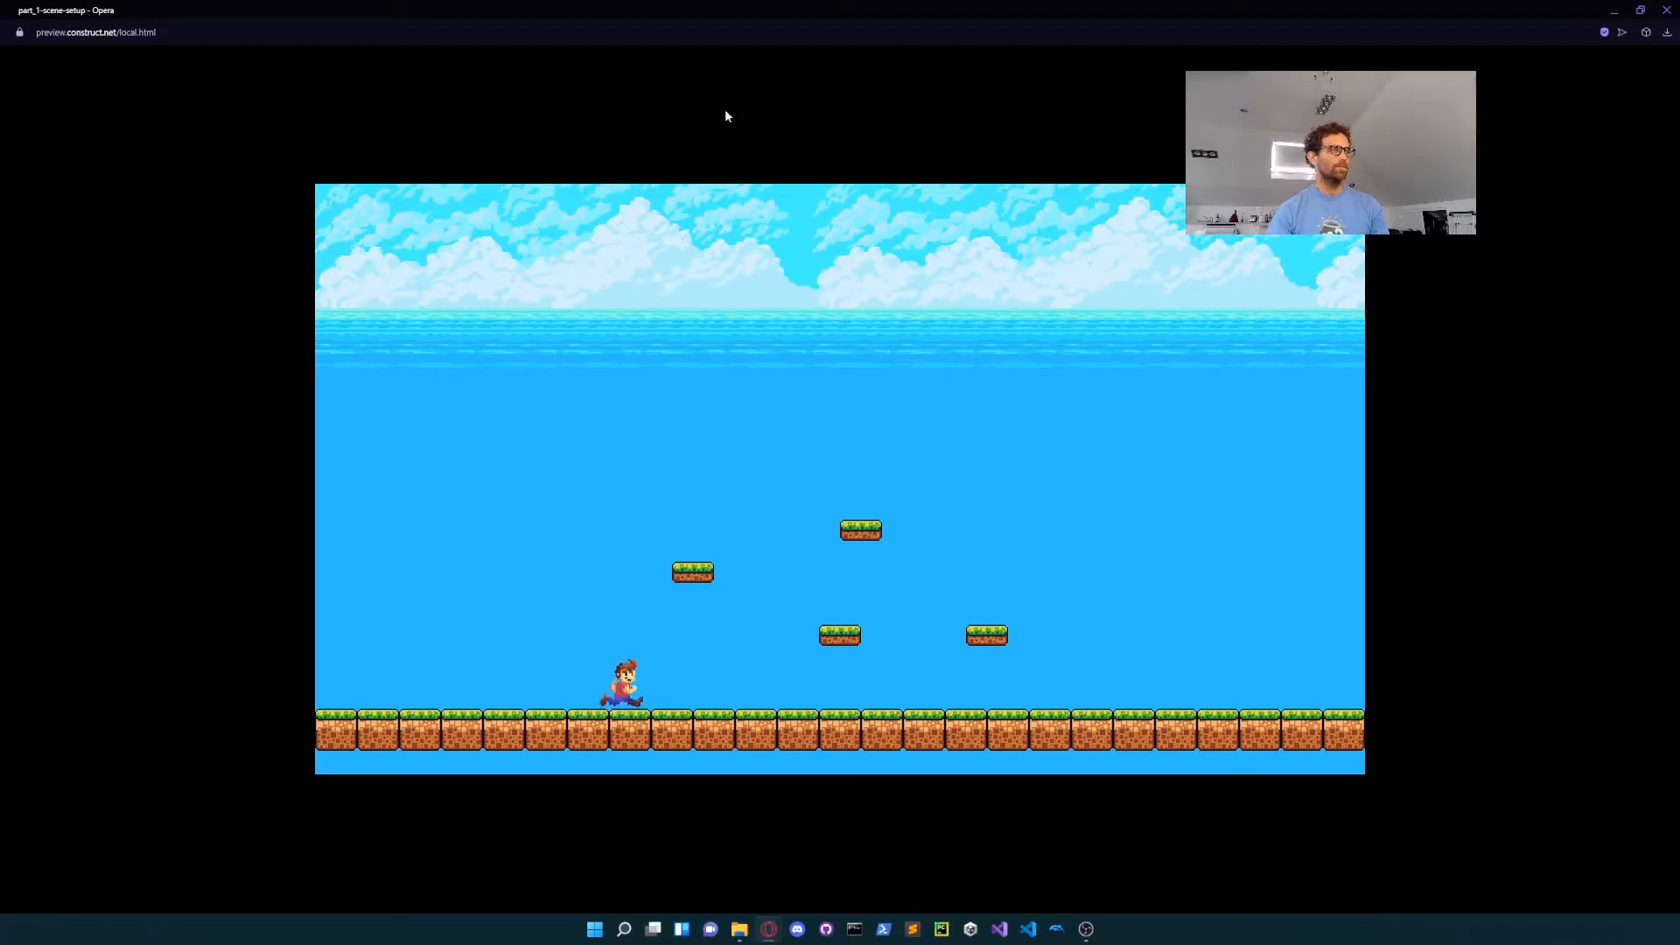
pyautogui.click(1667, 10)
# Step: Add a second event to Event sheet 1 with the Sprite's Platform condition On stopped
pyautogui.click(532, 57)
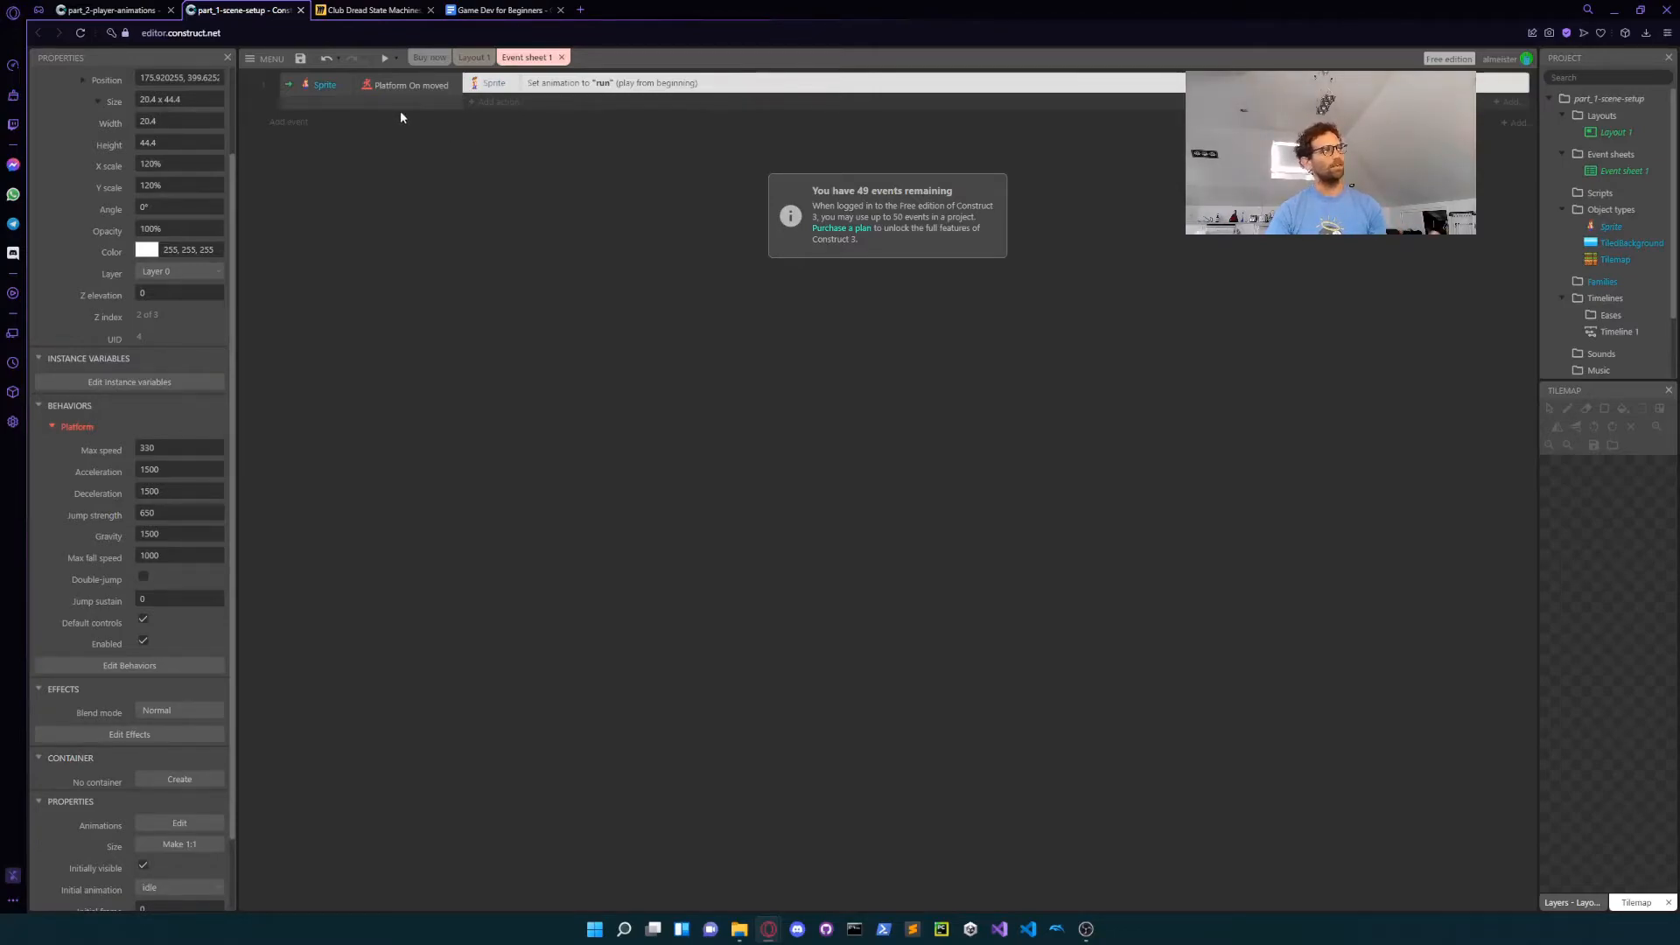
pyautogui.click(282, 126)
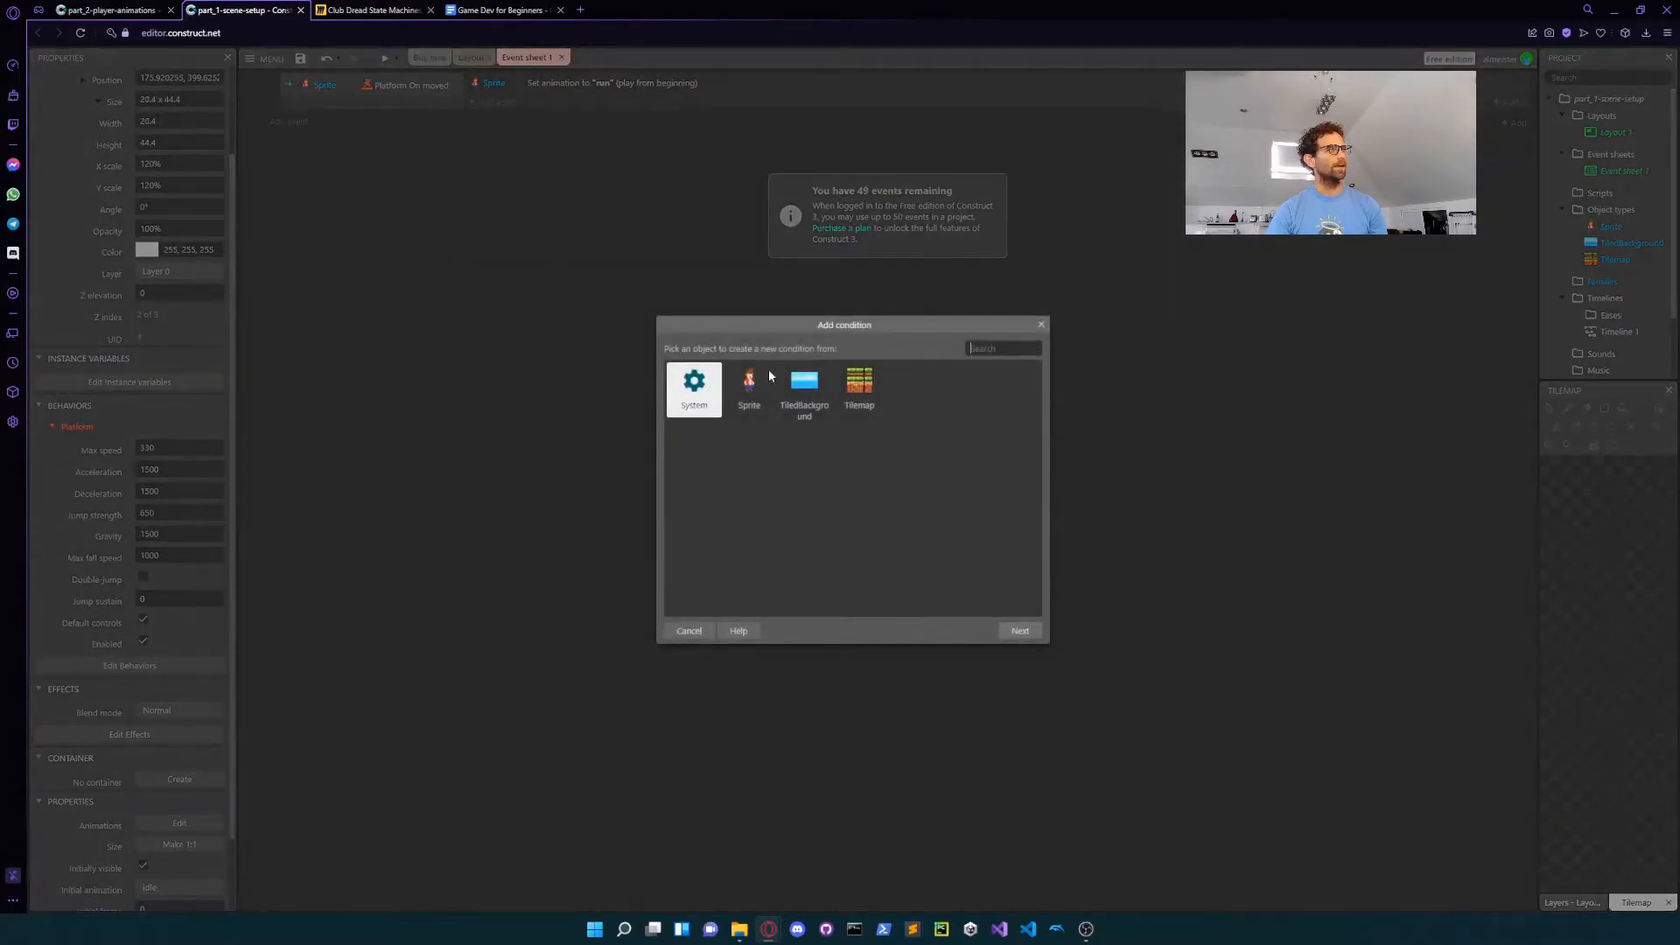
pyautogui.doubleClick(749, 385)
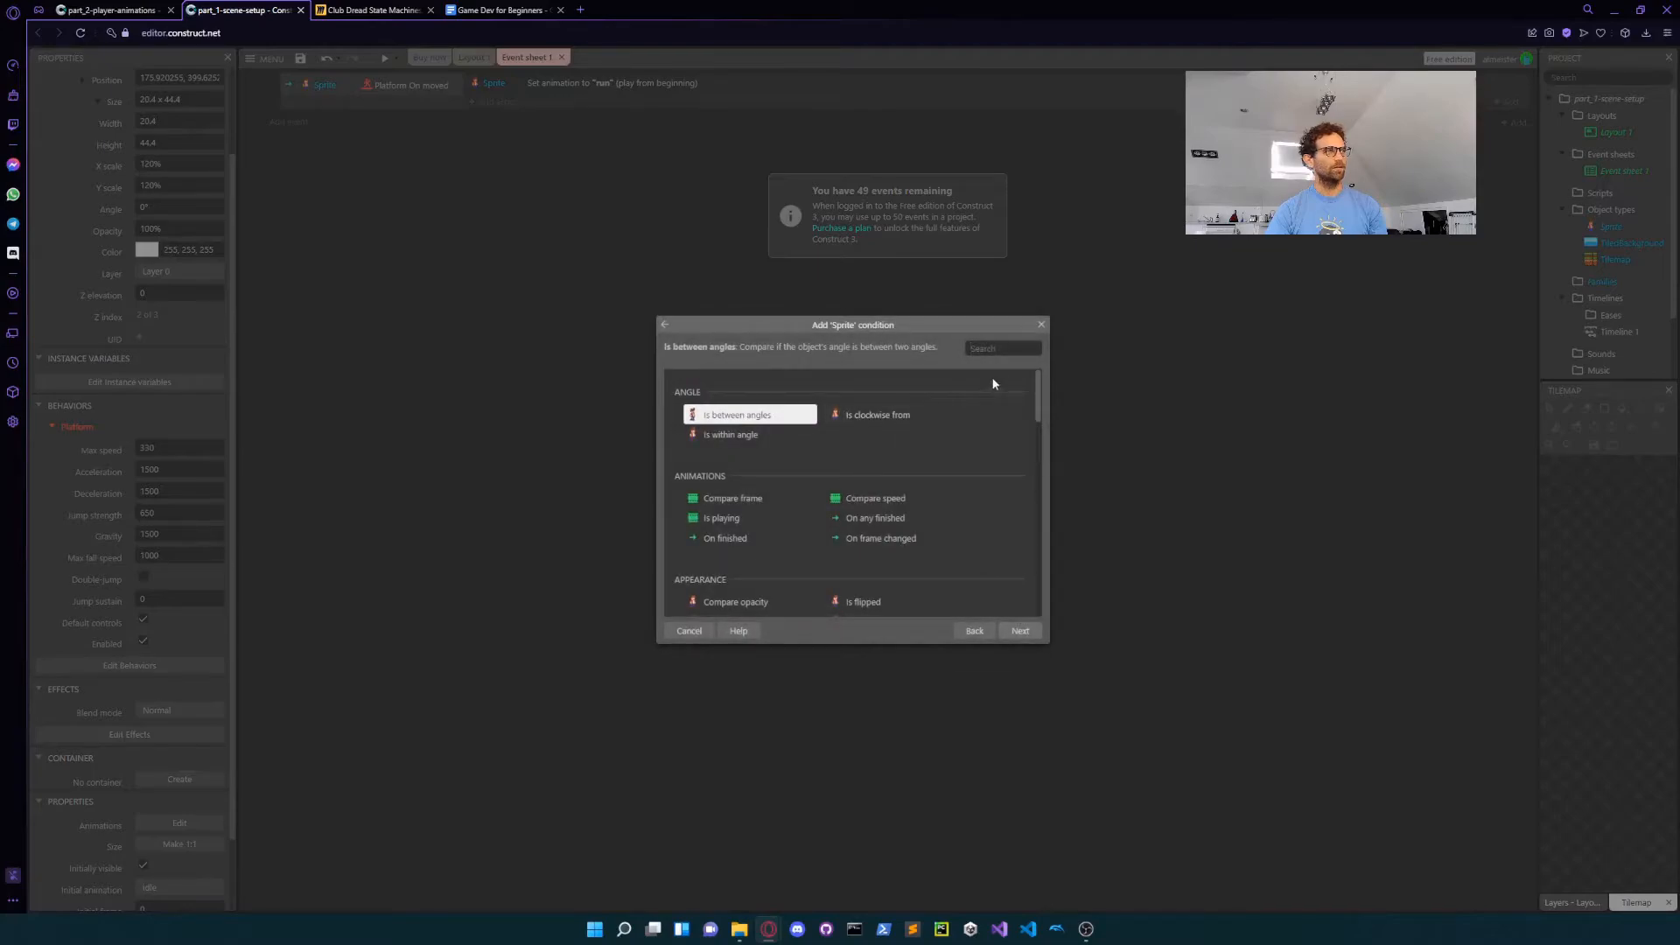
pyautogui.write('stop')
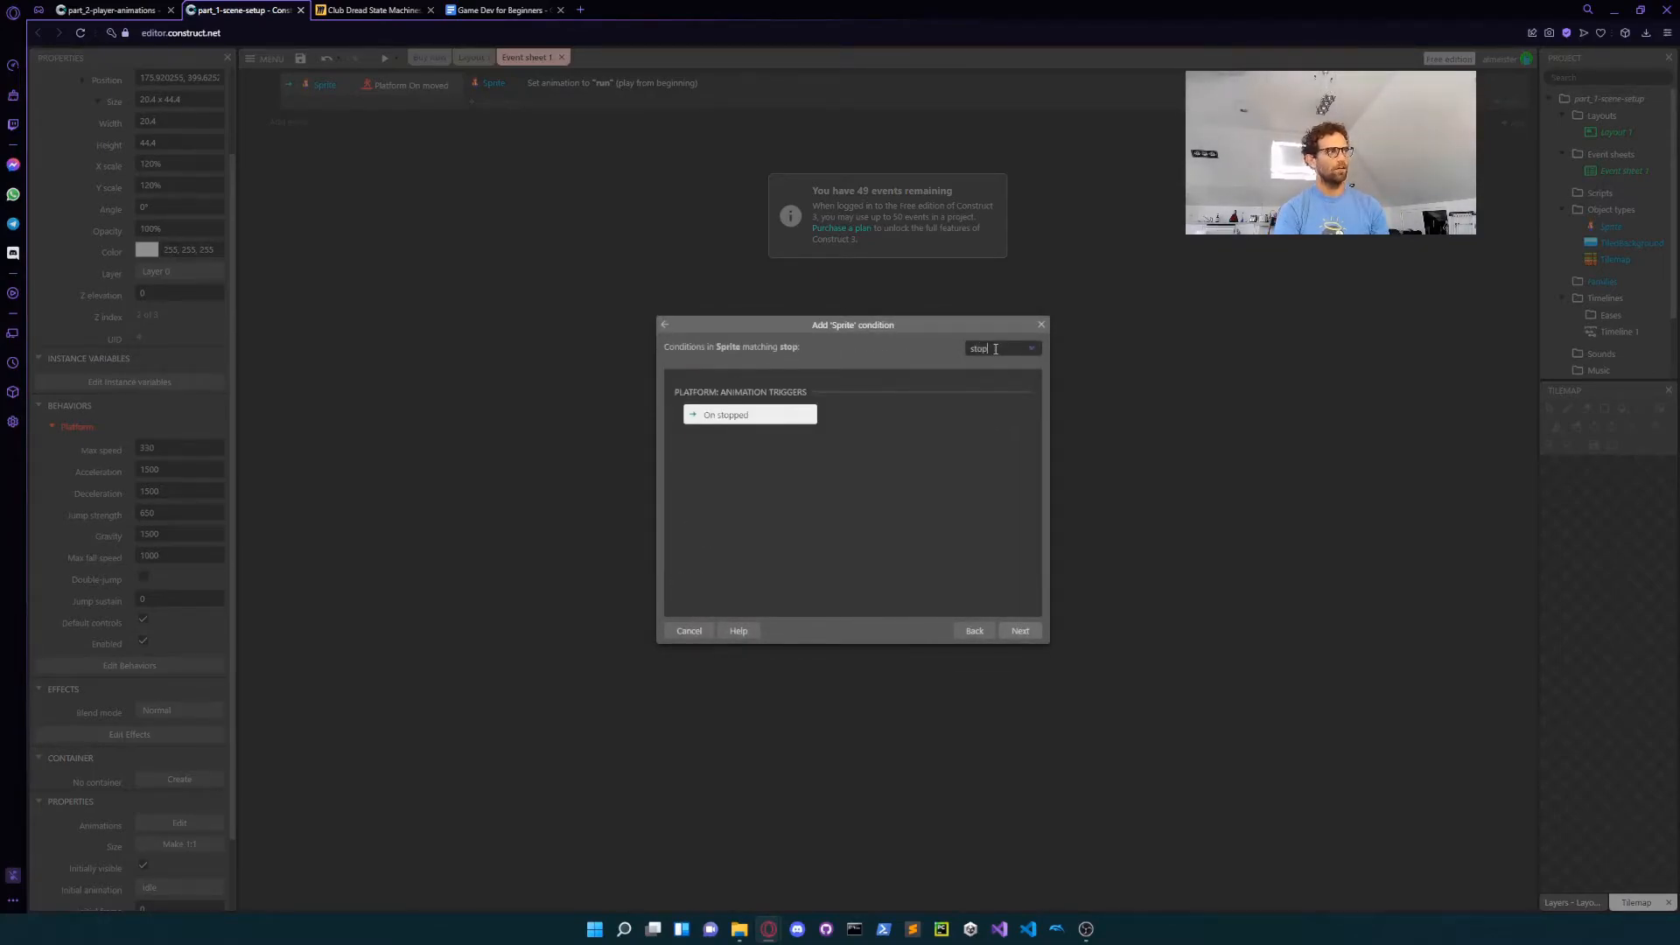
pyautogui.doubleClick(741, 418)
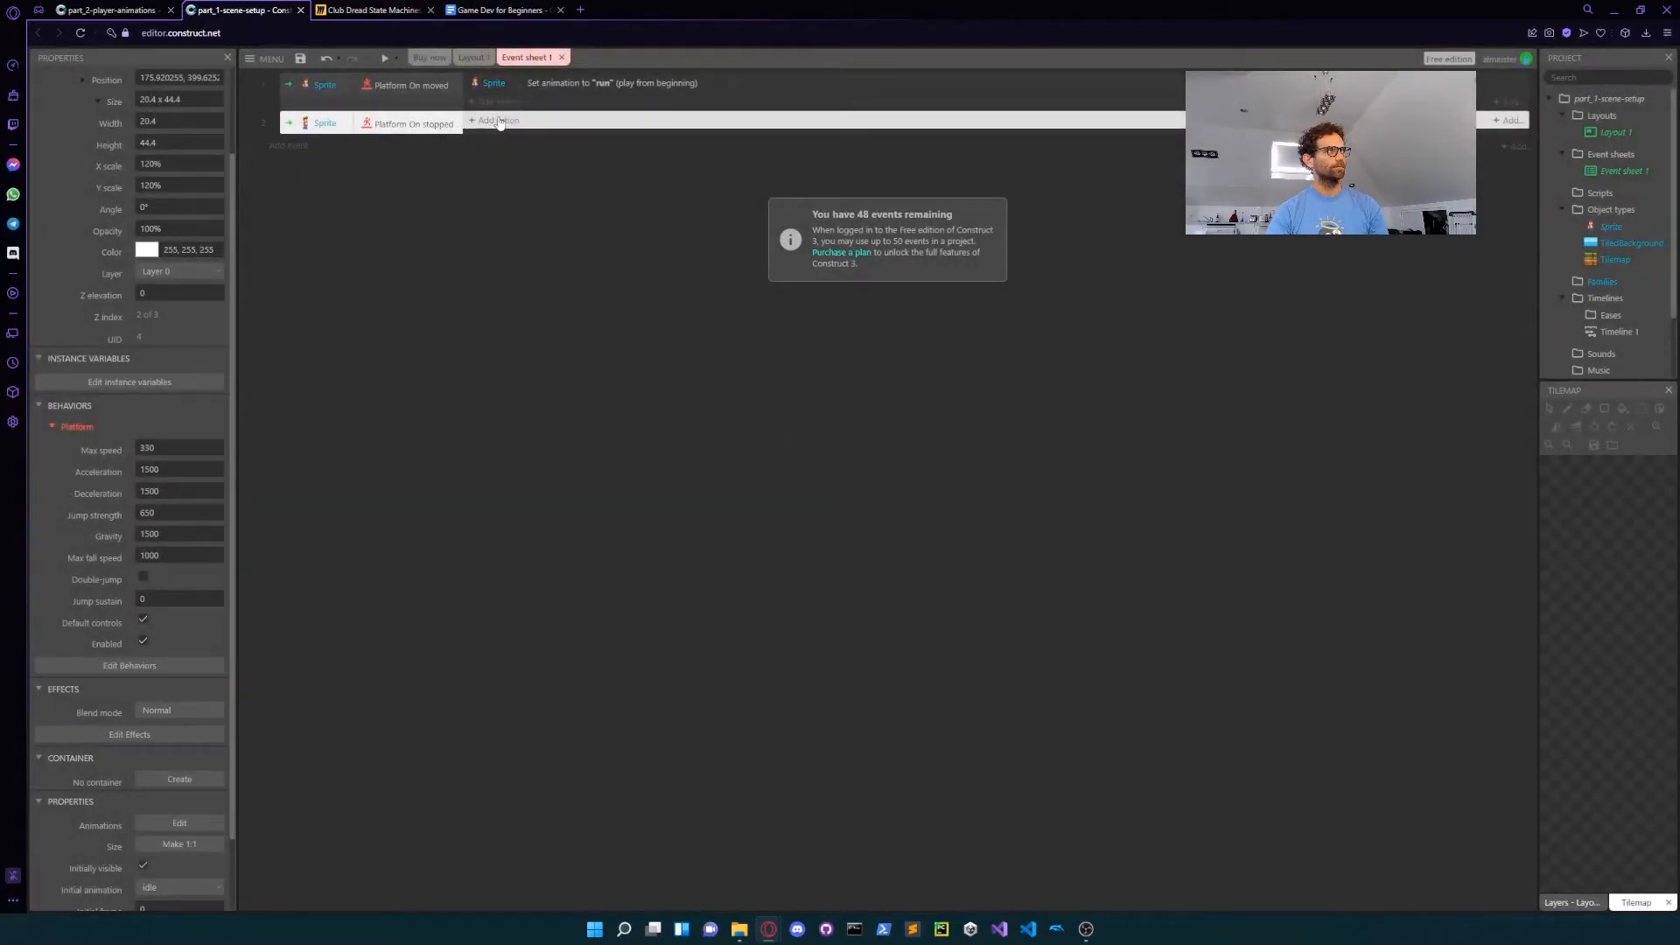
# Step: Add a Sprite Set animation action to the On stopped event, playing "idle" from the beginning
pyautogui.click(500, 122)
pyautogui.doubleClick(745, 392)
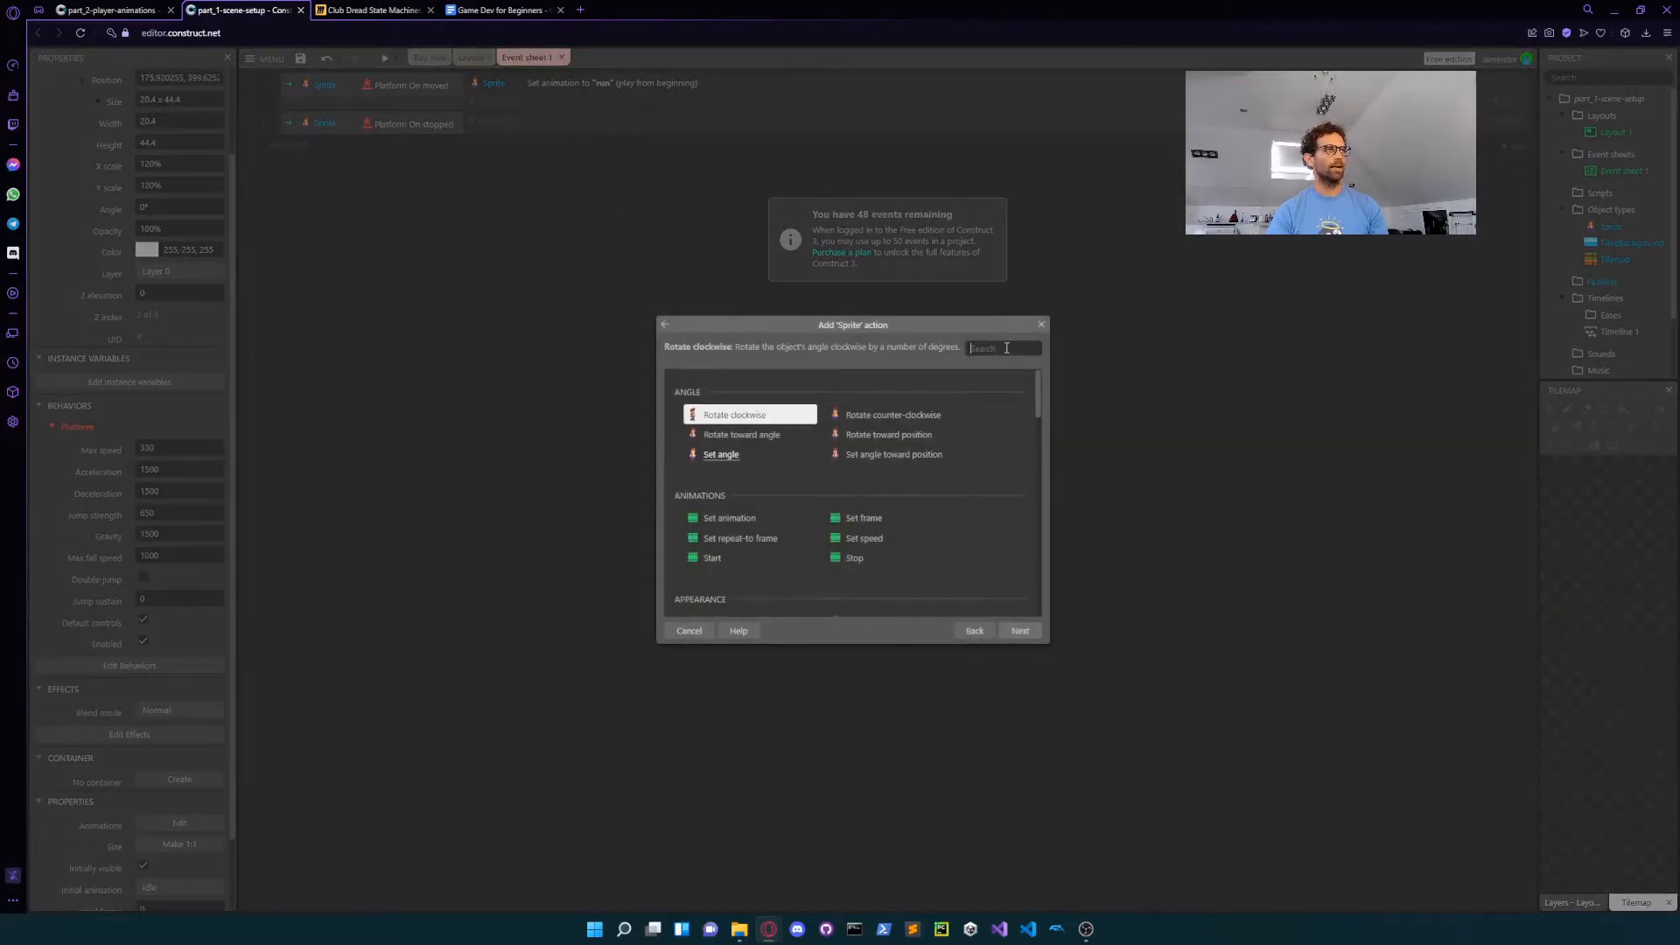
pyautogui.write('an')
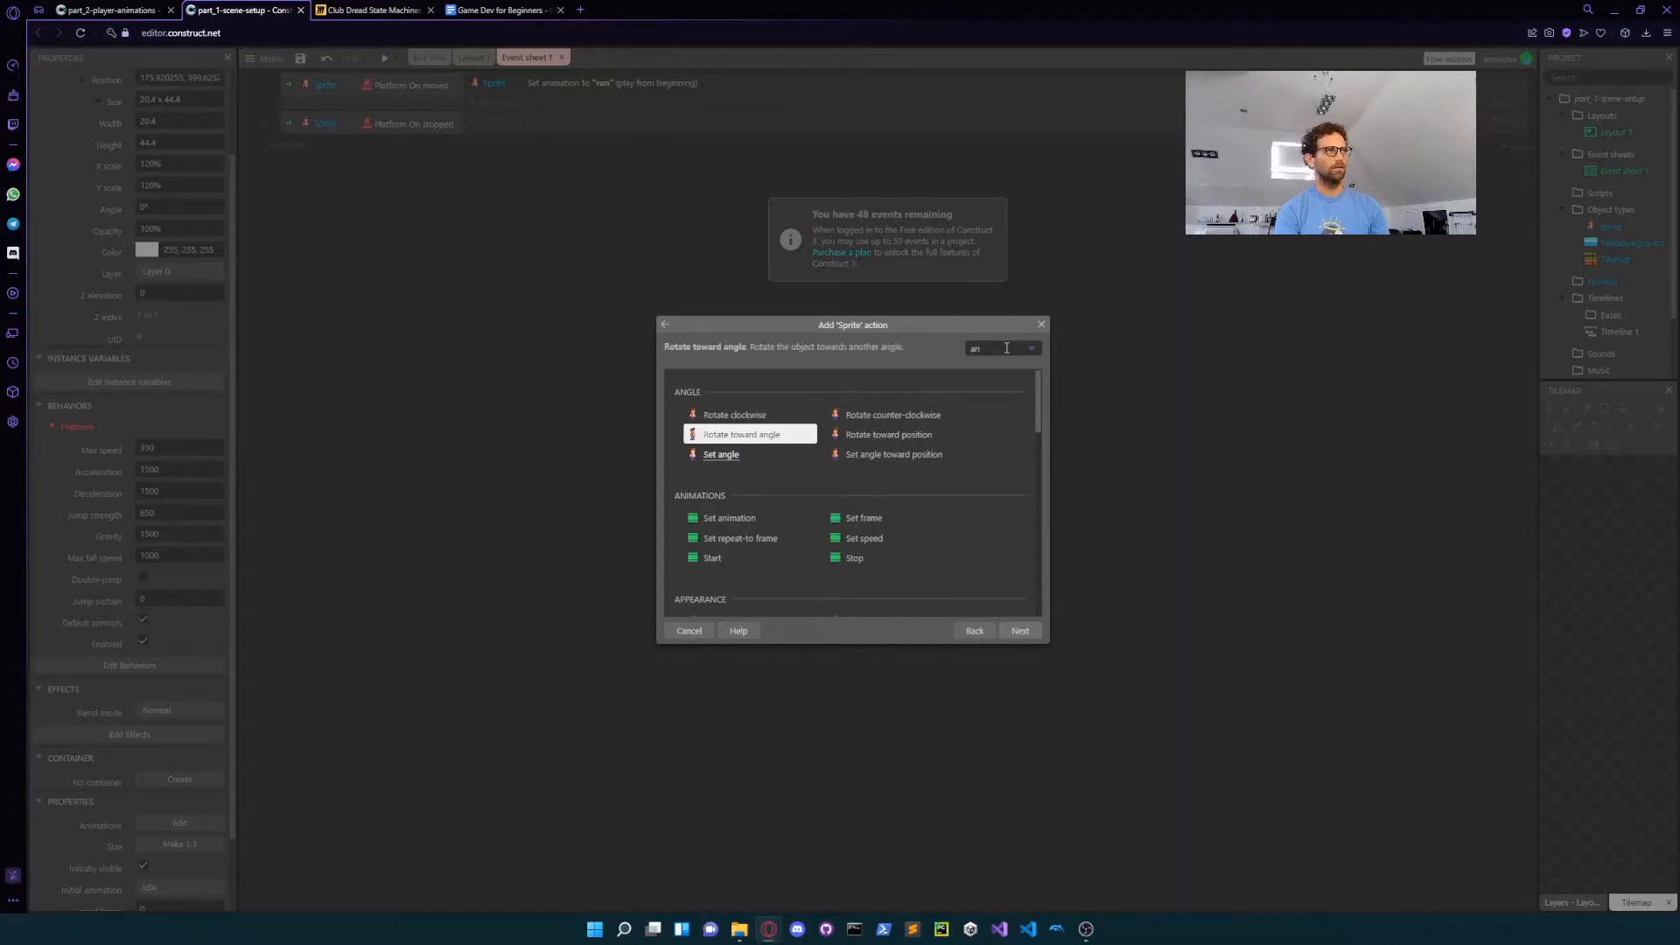
pyautogui.write('imat')
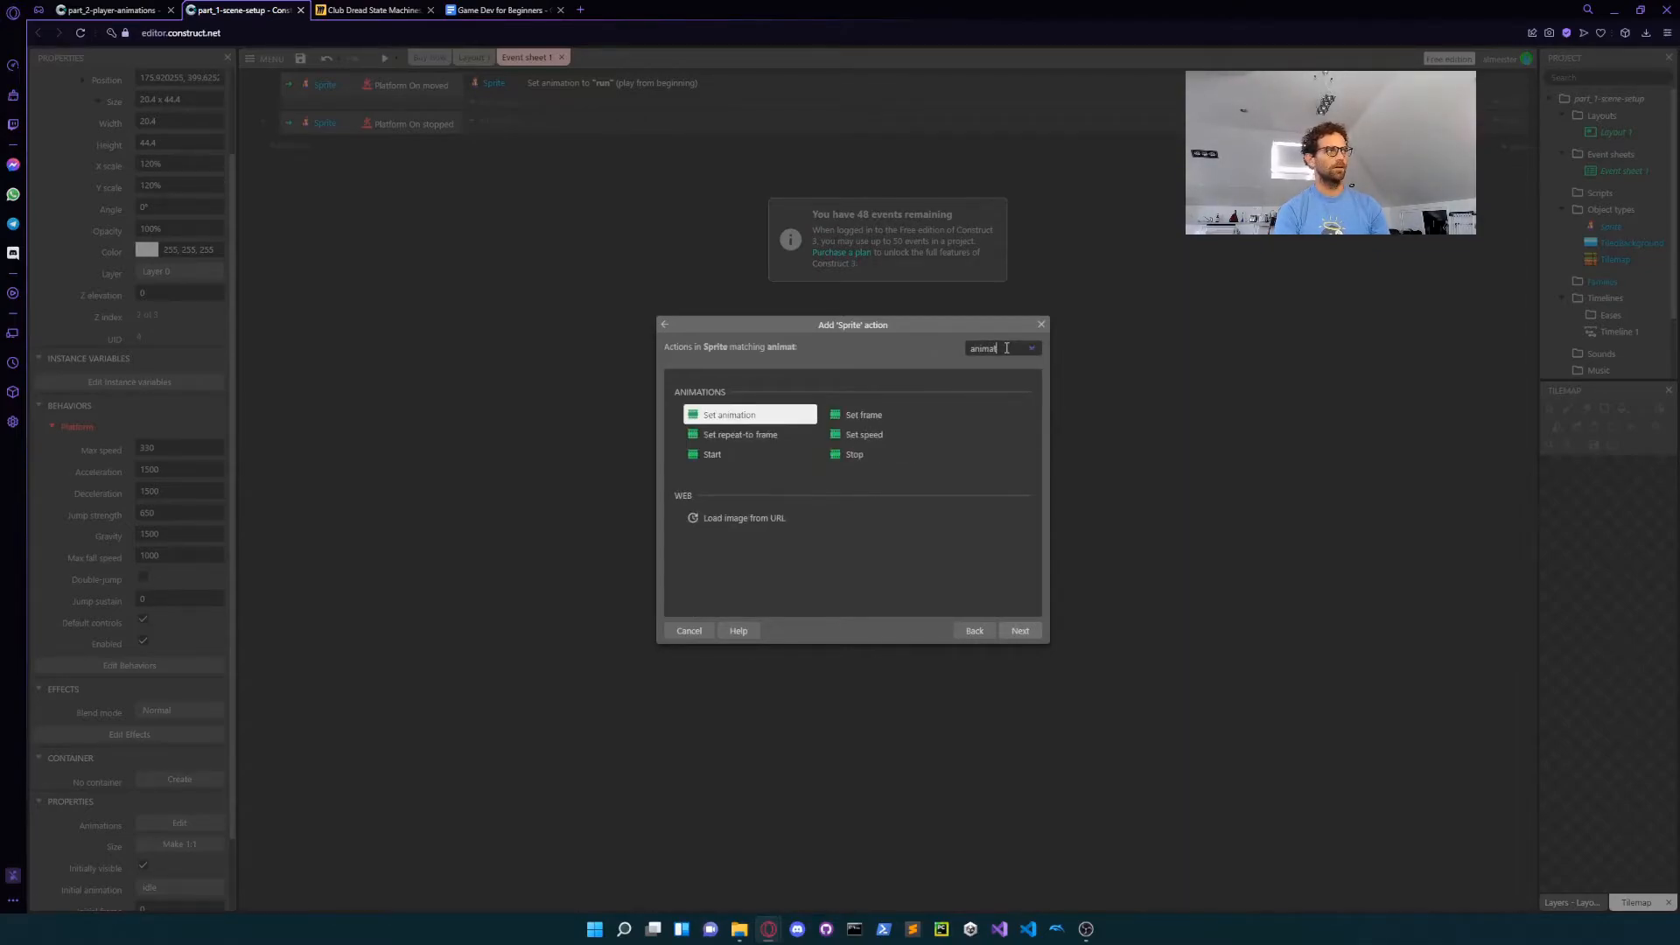
pyautogui.doubleClick(750, 422)
pyautogui.write('id')
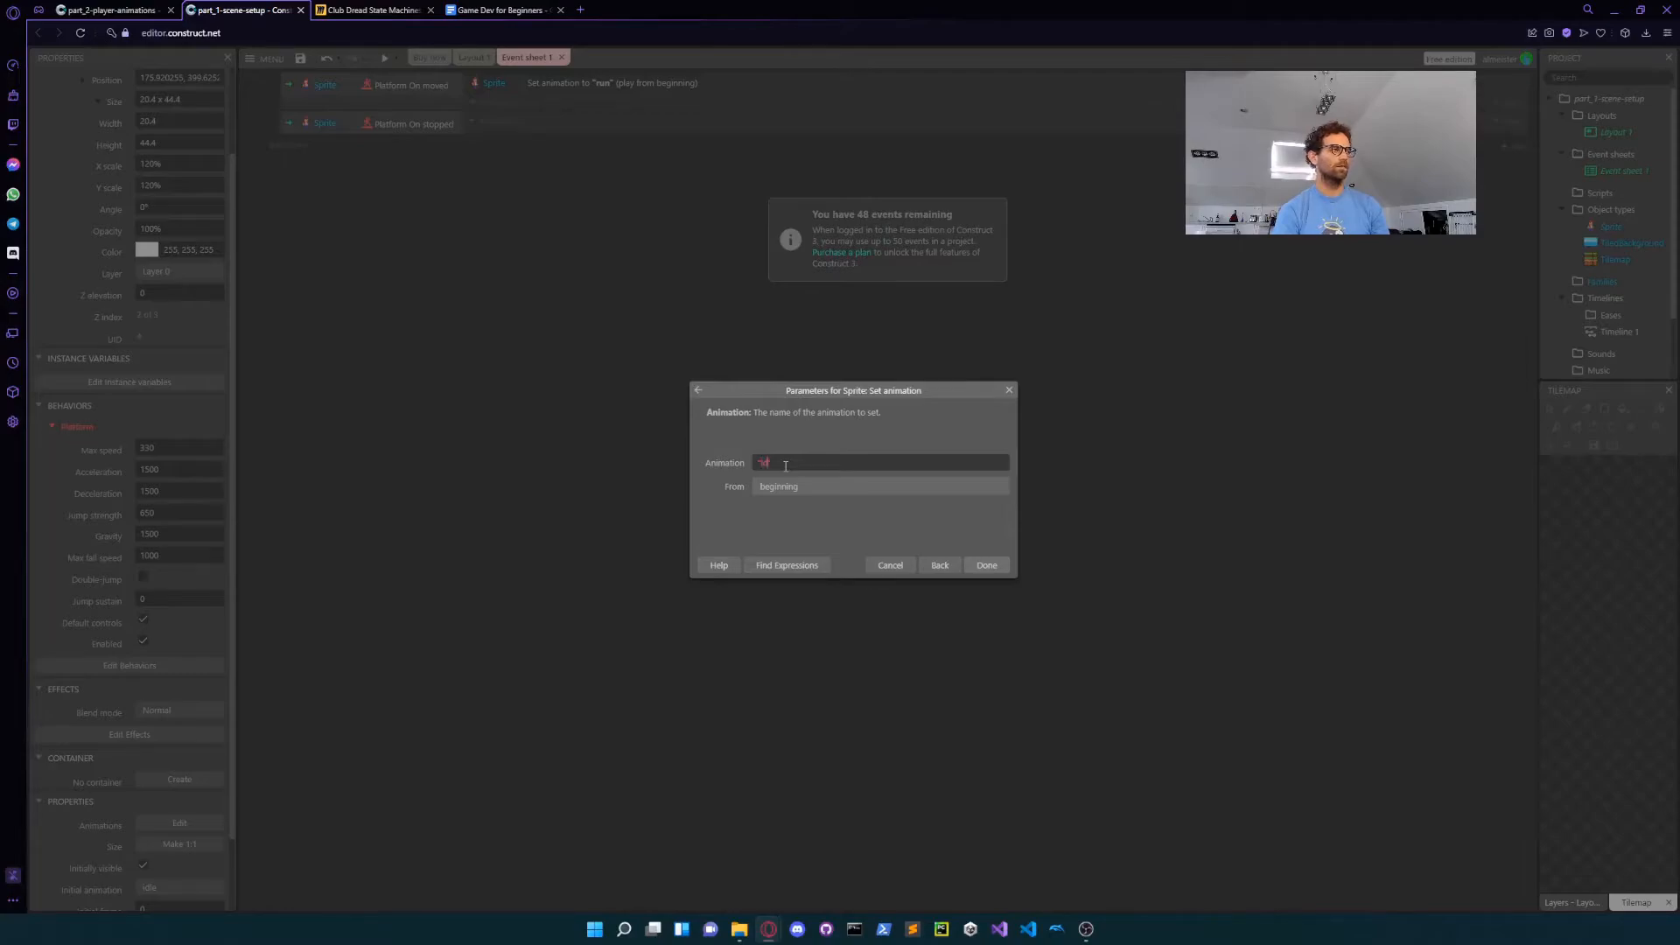
pyautogui.write('le')
pyautogui.click(987, 564)
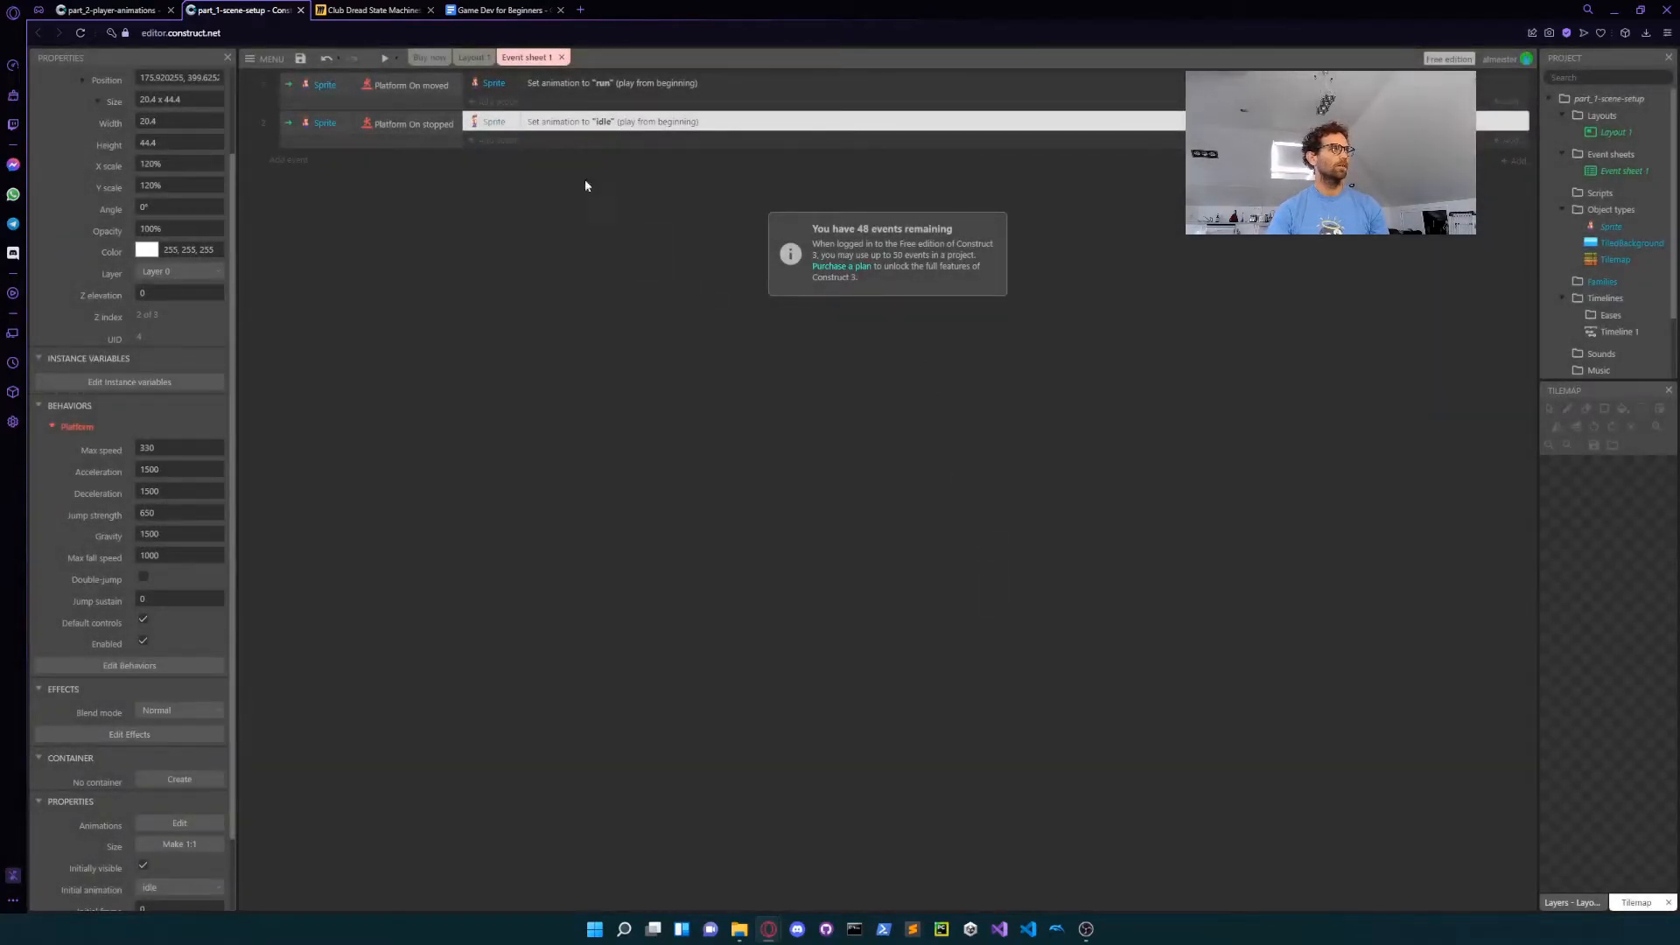
# Step: Preview the game, test the run and idle animations while moving both ways, stopping and jumping, and close the preview
pyautogui.click(385, 60)
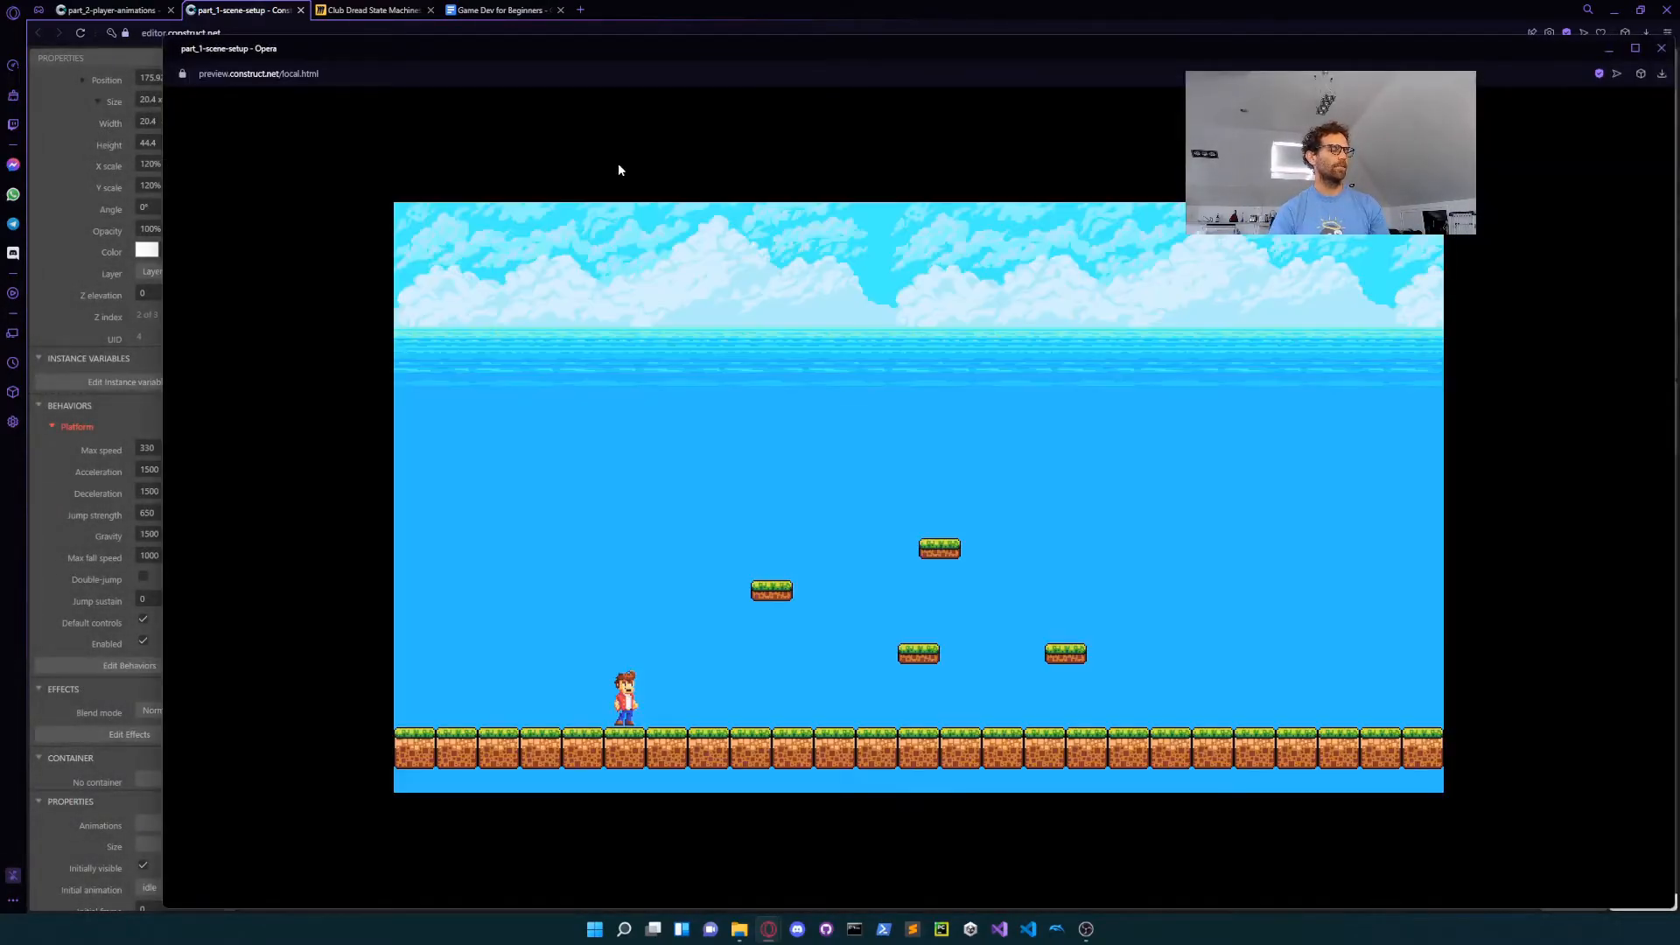
pyautogui.press('Right')
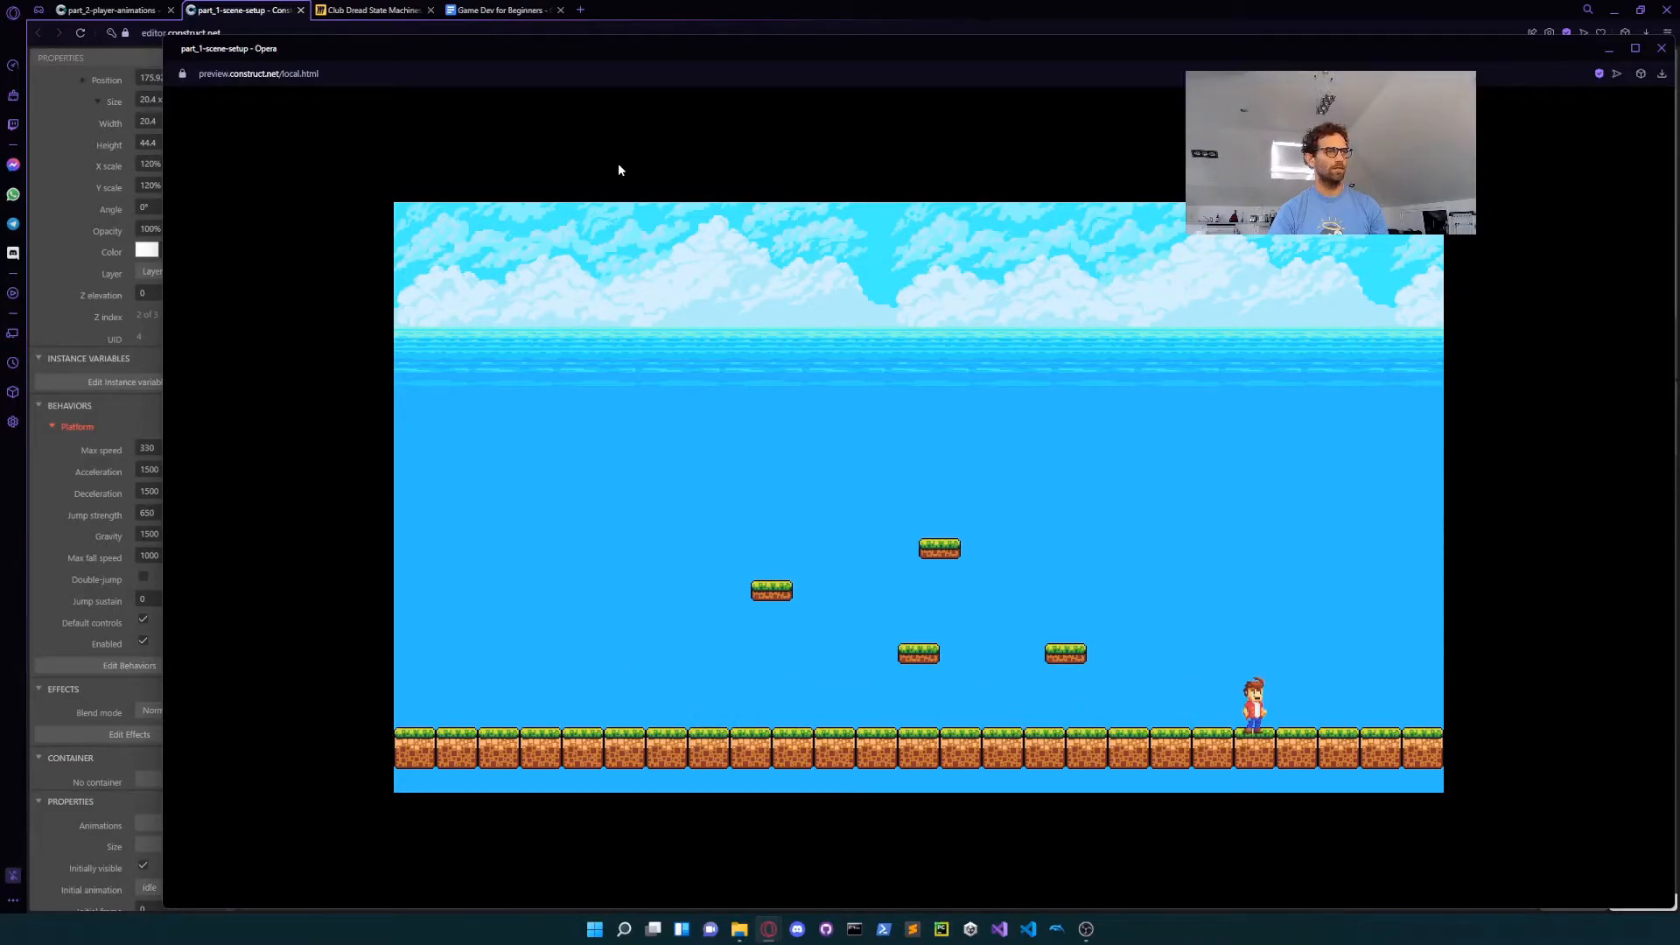
pyautogui.press('Up')
pyautogui.press('Left')
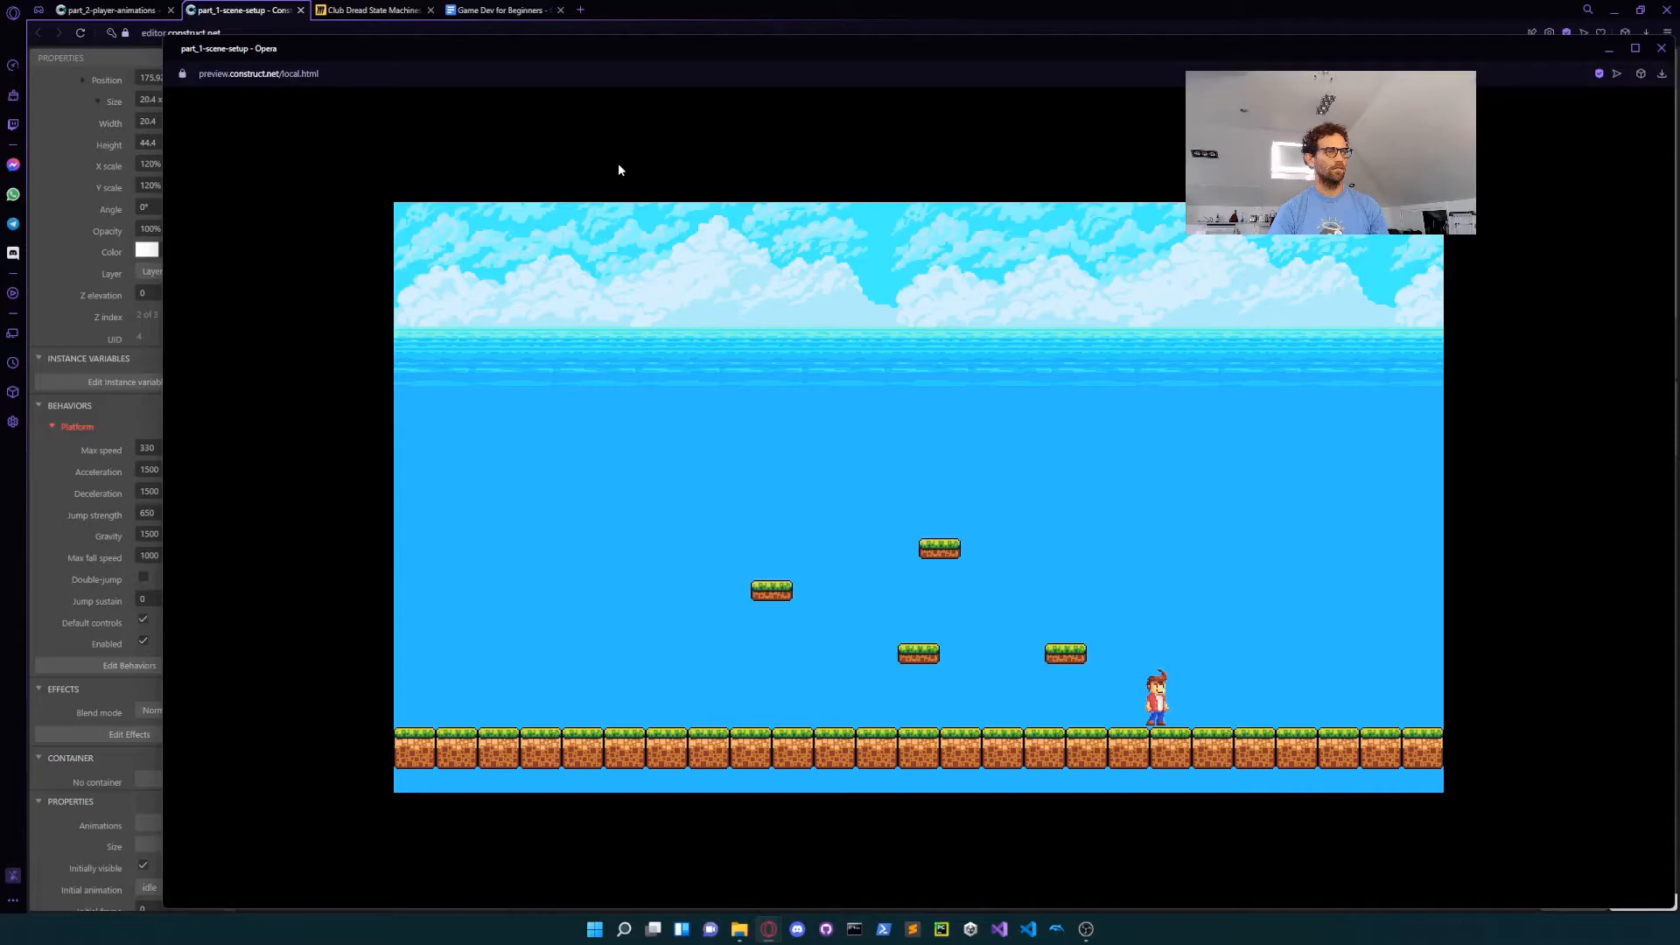
pyautogui.press('Right')
pyautogui.press('Right')
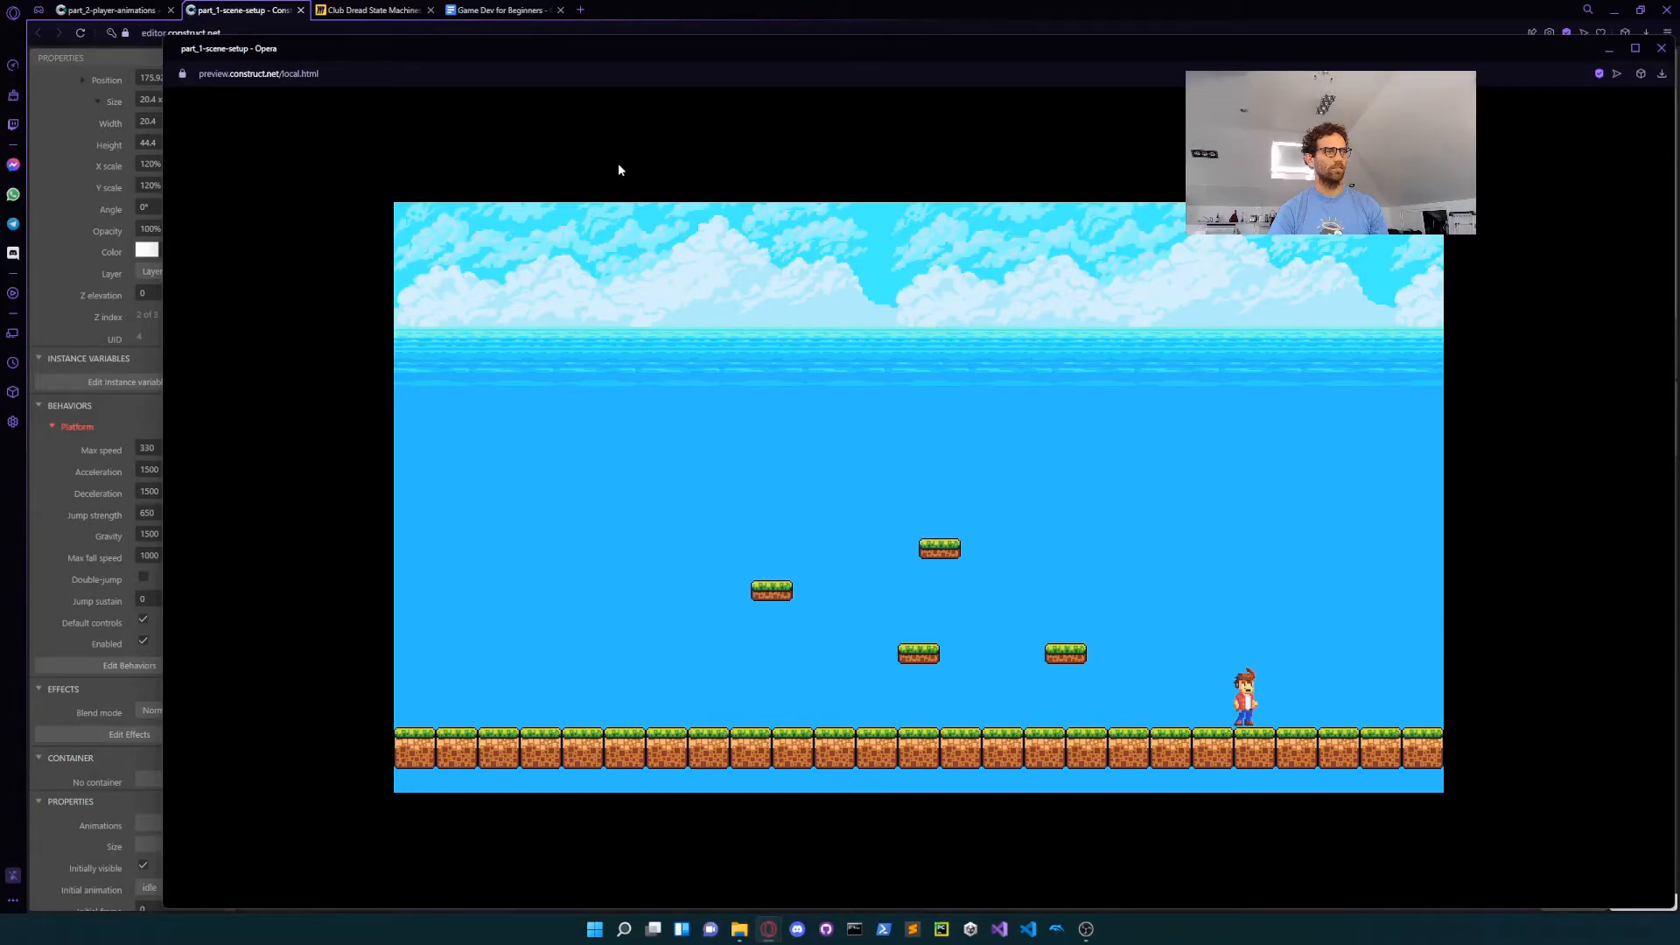
pyautogui.press('Left')
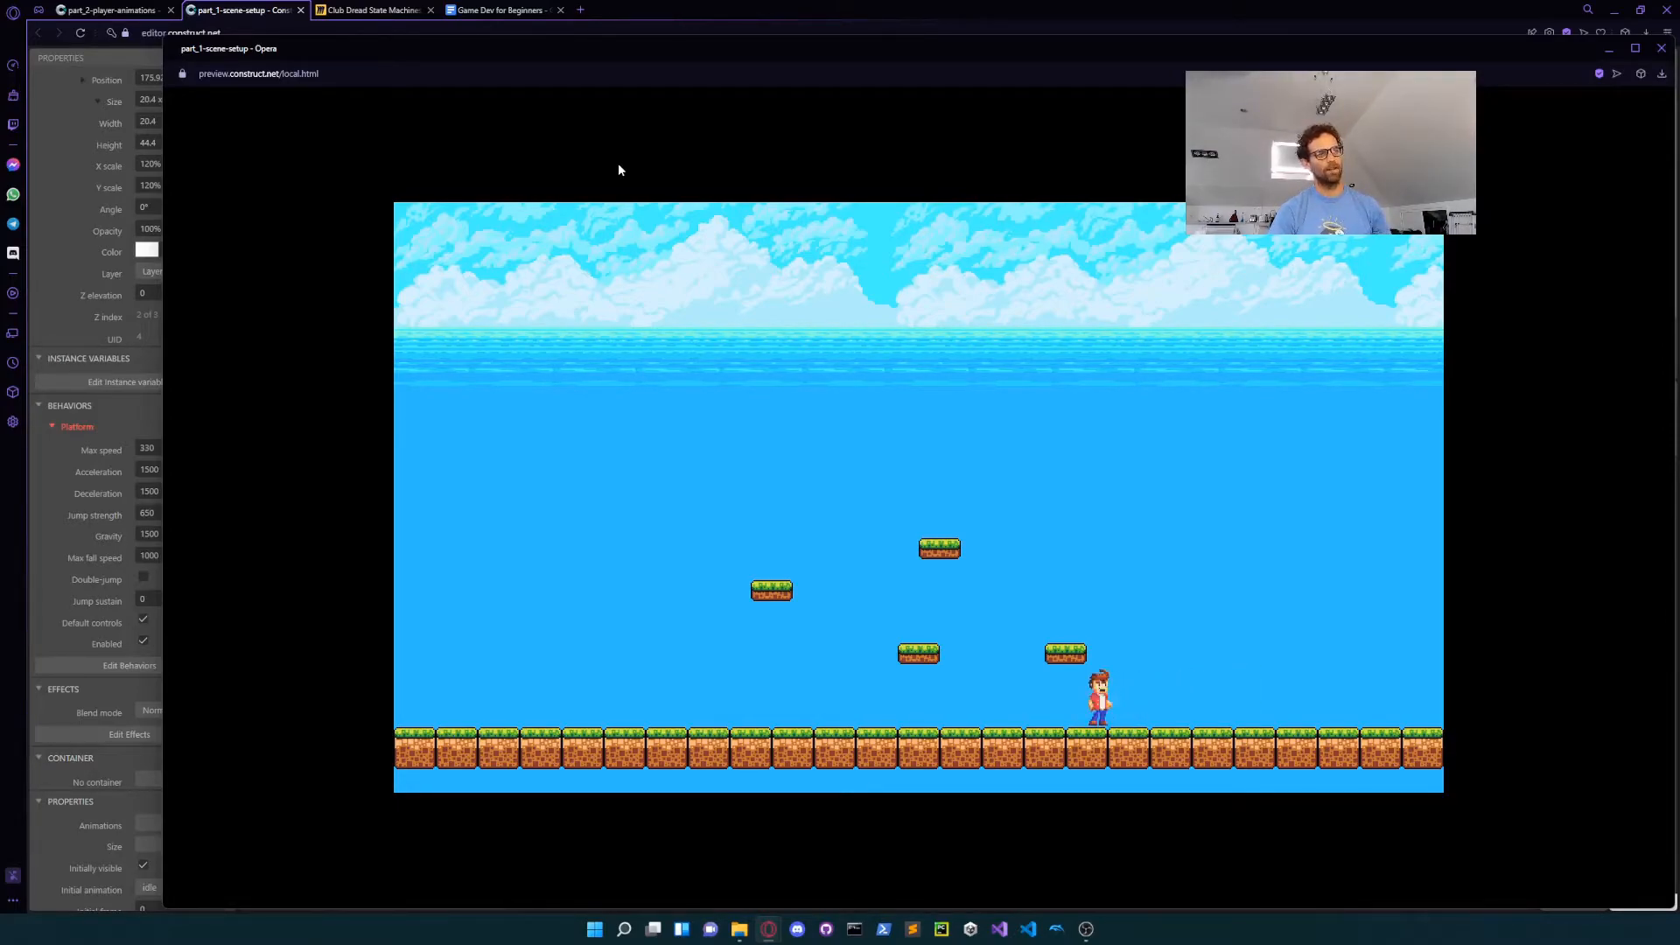
pyautogui.press('Right')
pyautogui.press('Left')
pyautogui.press('Left')
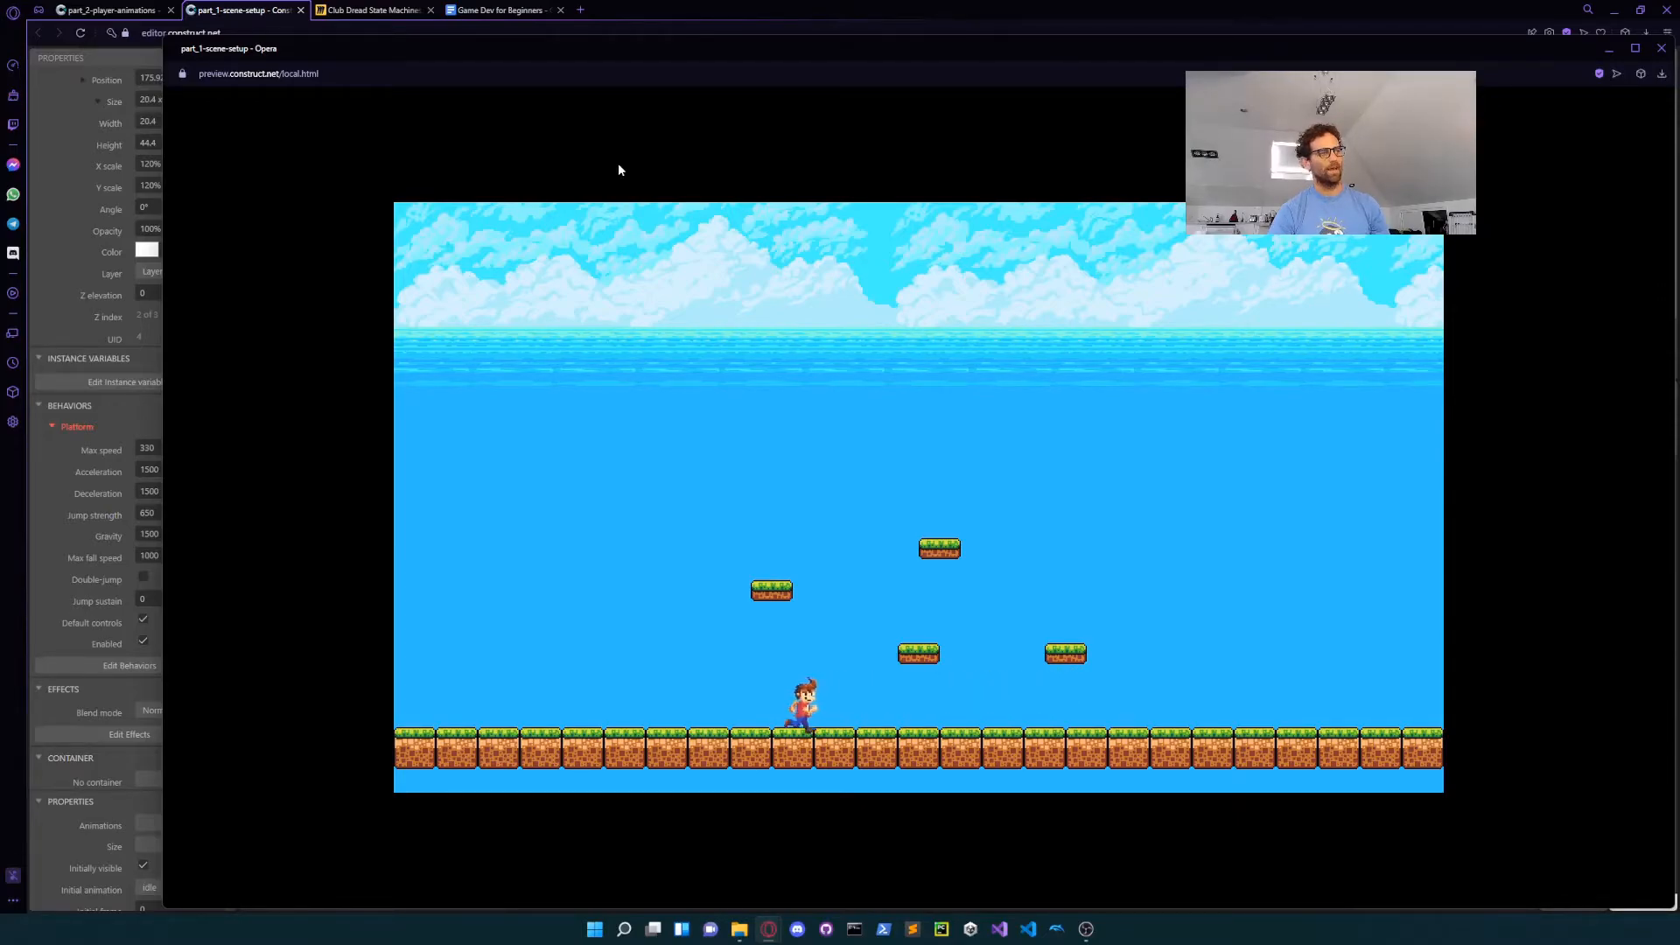
pyautogui.press('Up')
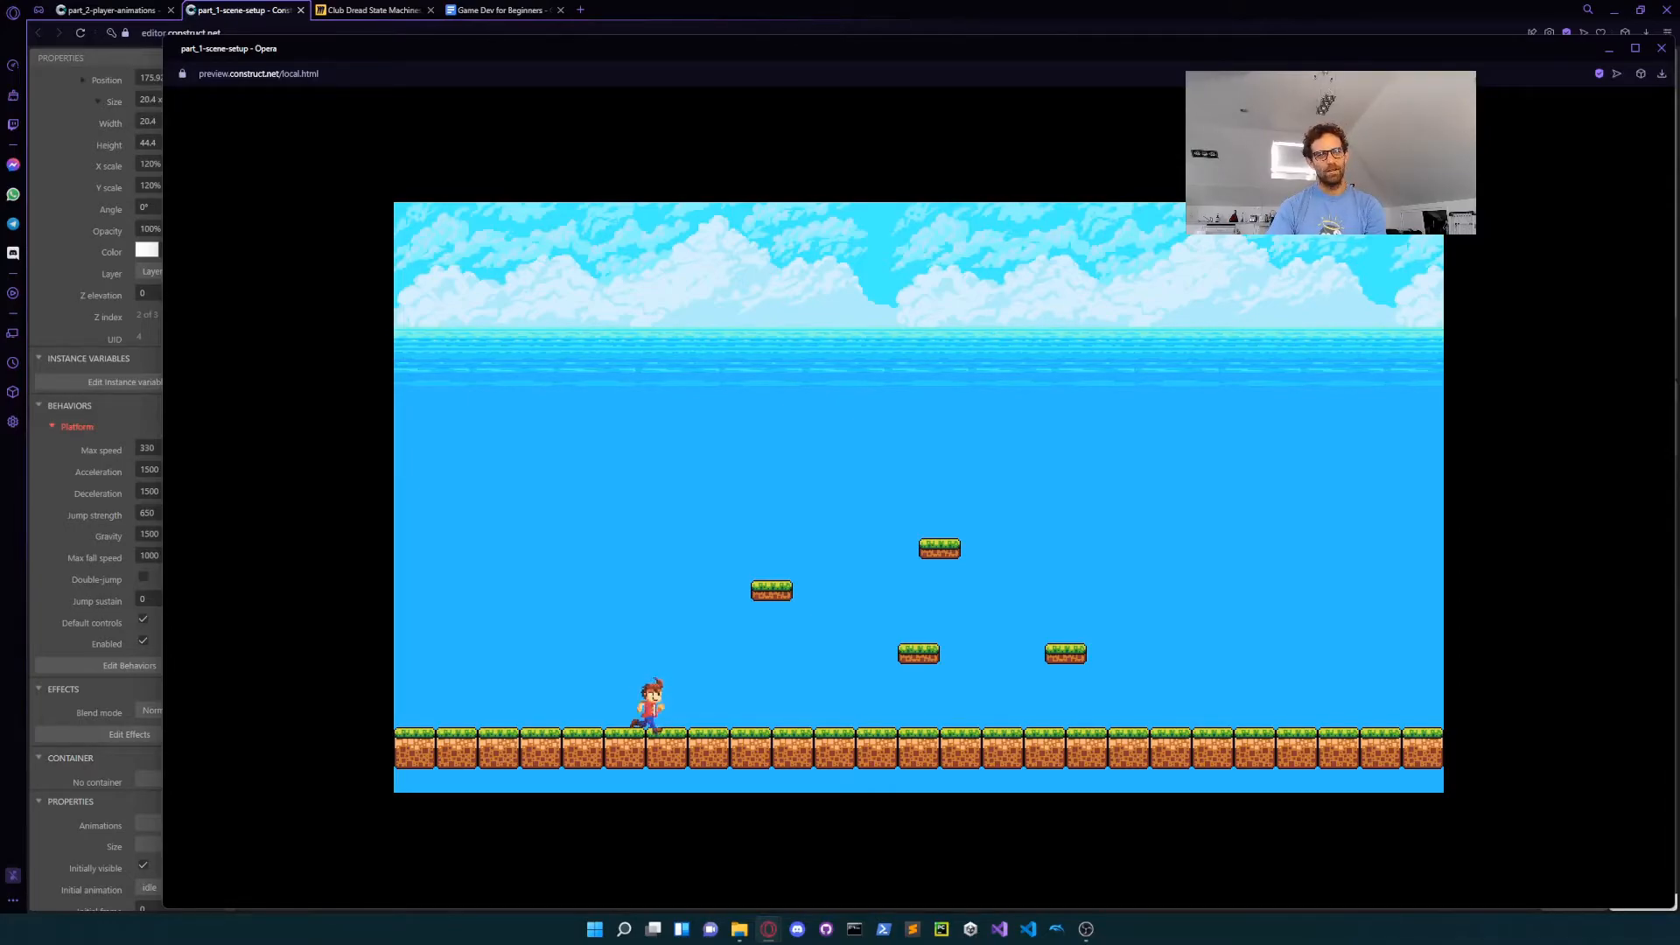
pyautogui.click(1663, 49)
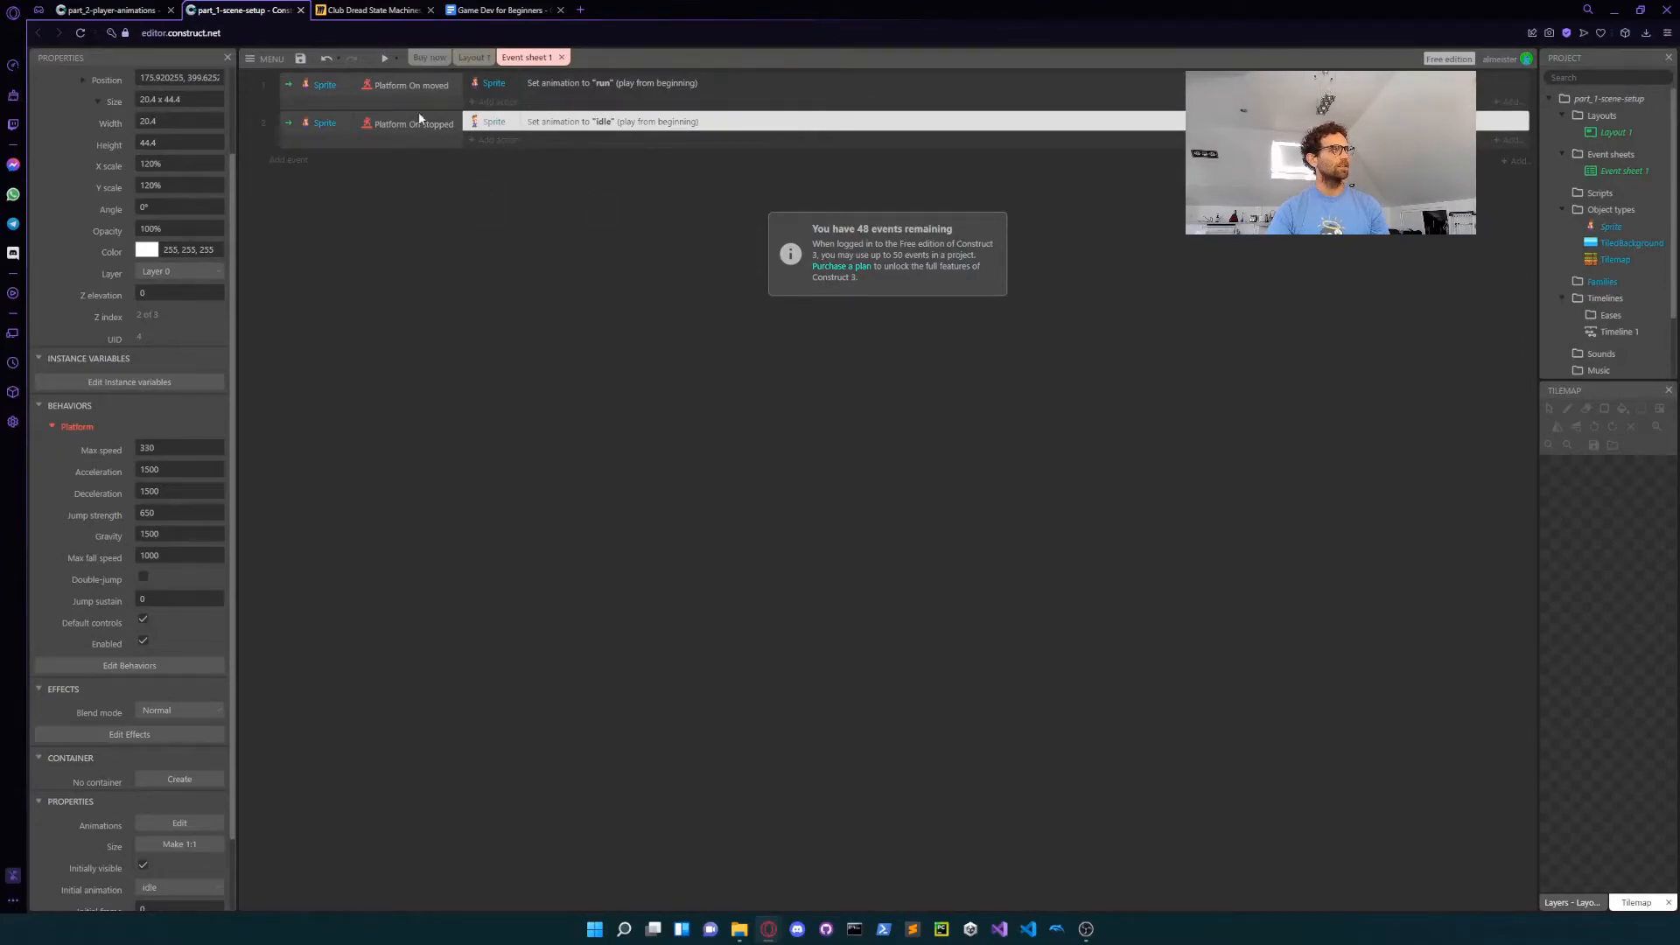
pyautogui.click(473, 56)
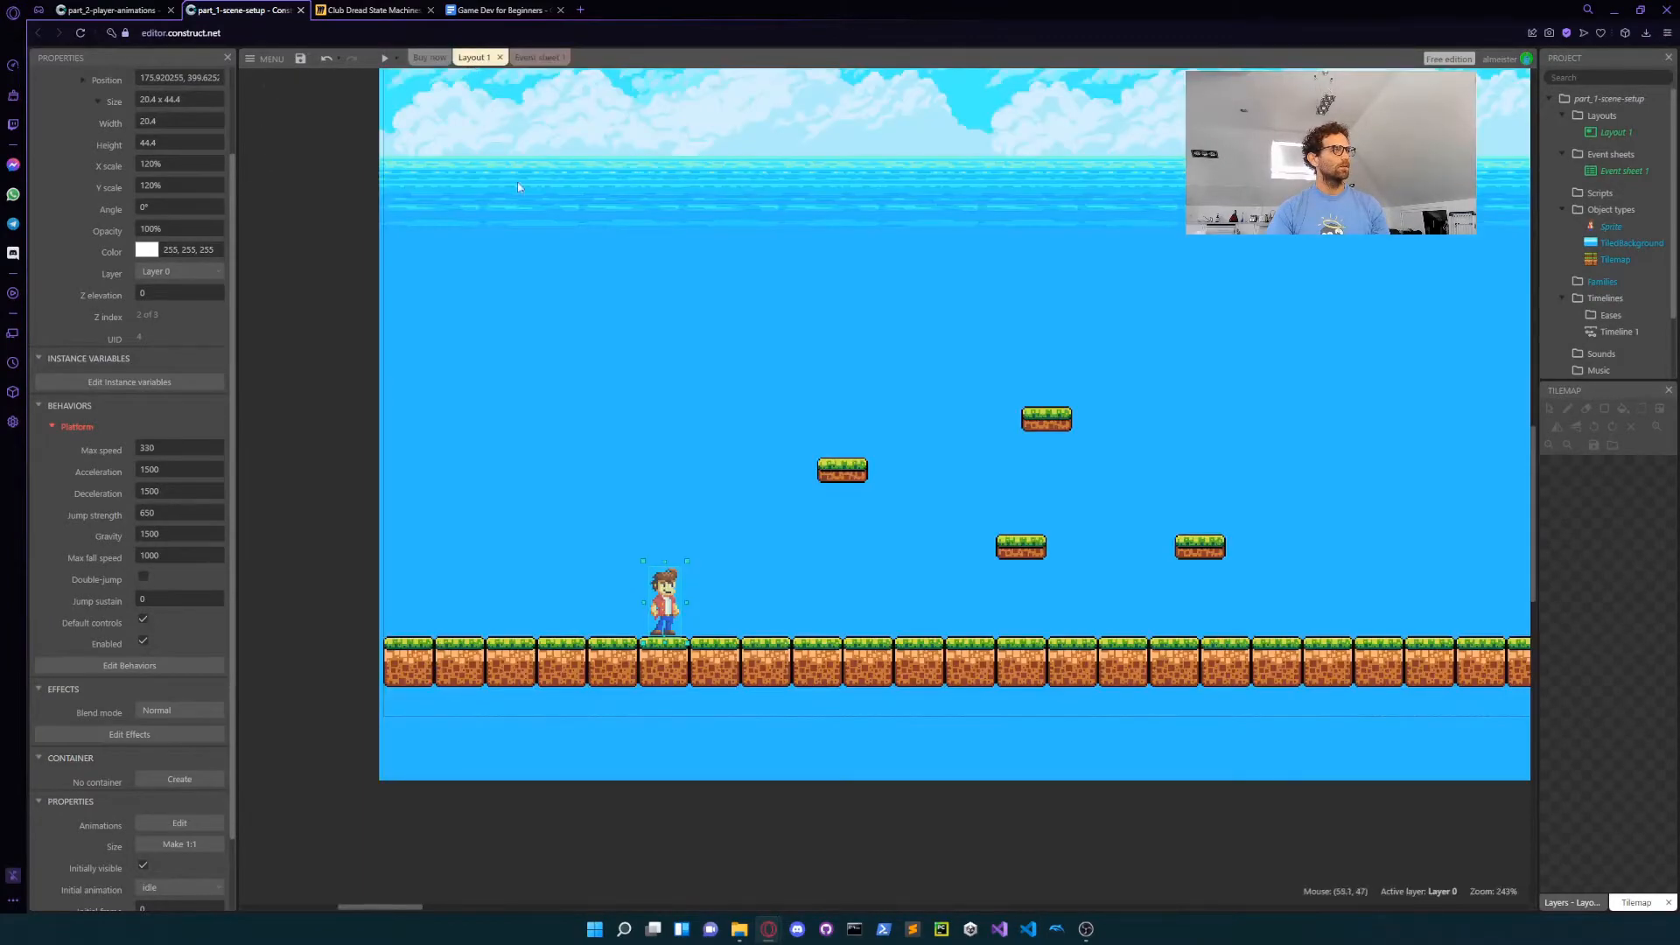
pyautogui.click(532, 59)
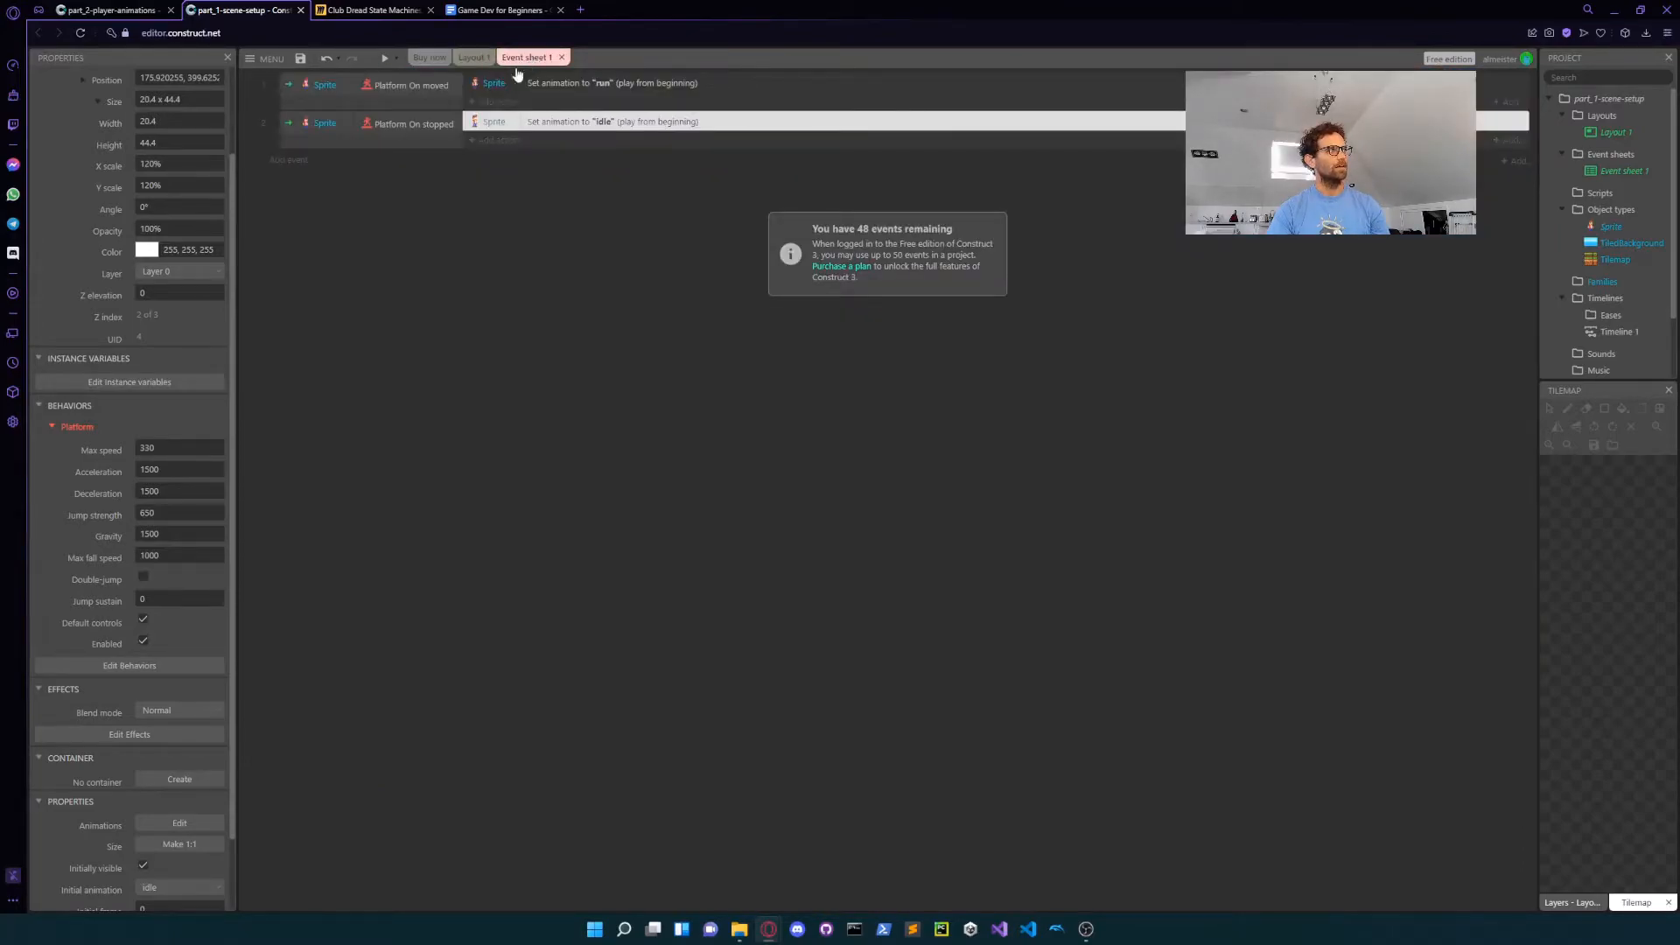
pyautogui.click(276, 161)
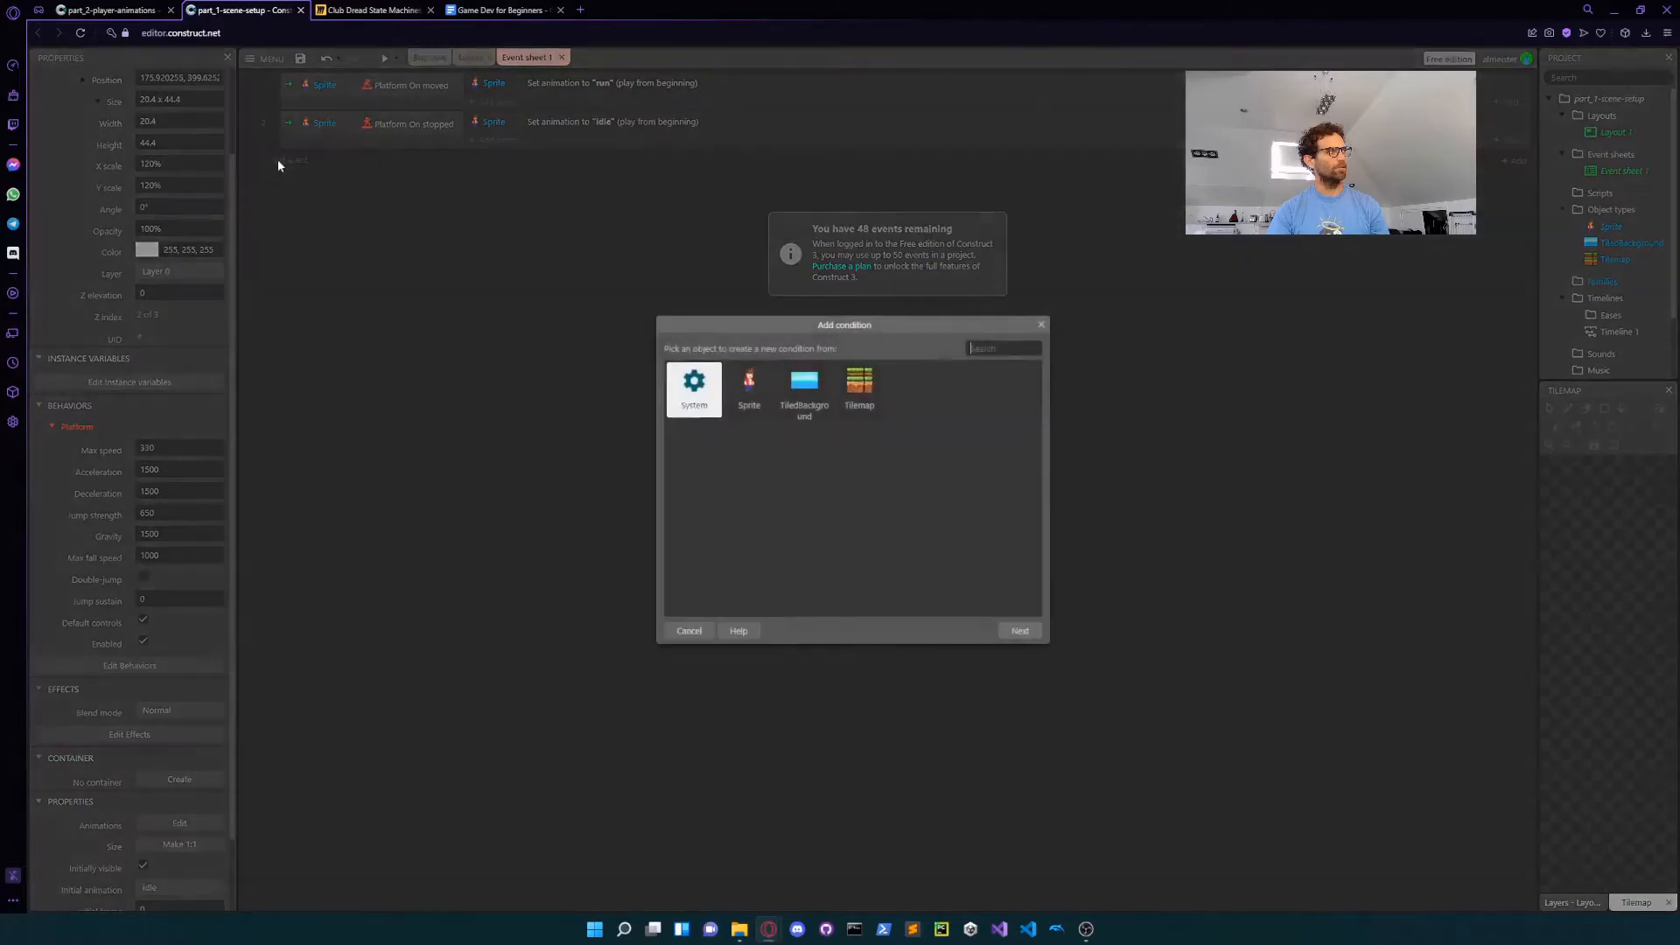
pyautogui.click(747, 392)
pyautogui.click(1021, 631)
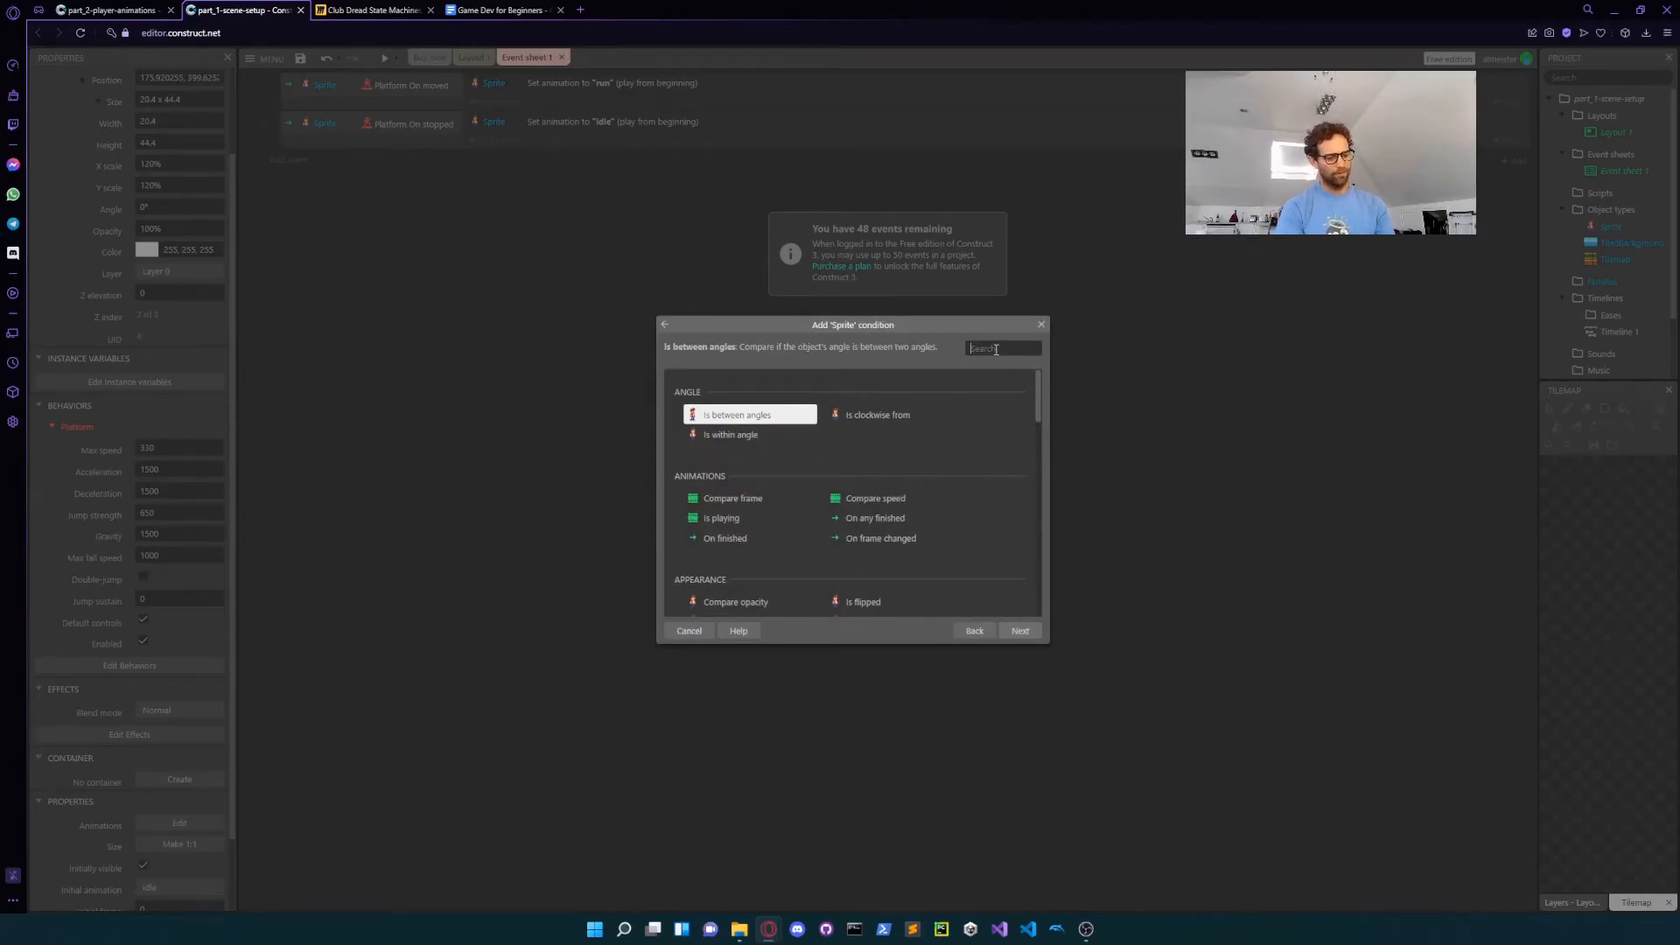
pyautogui.click(688, 631)
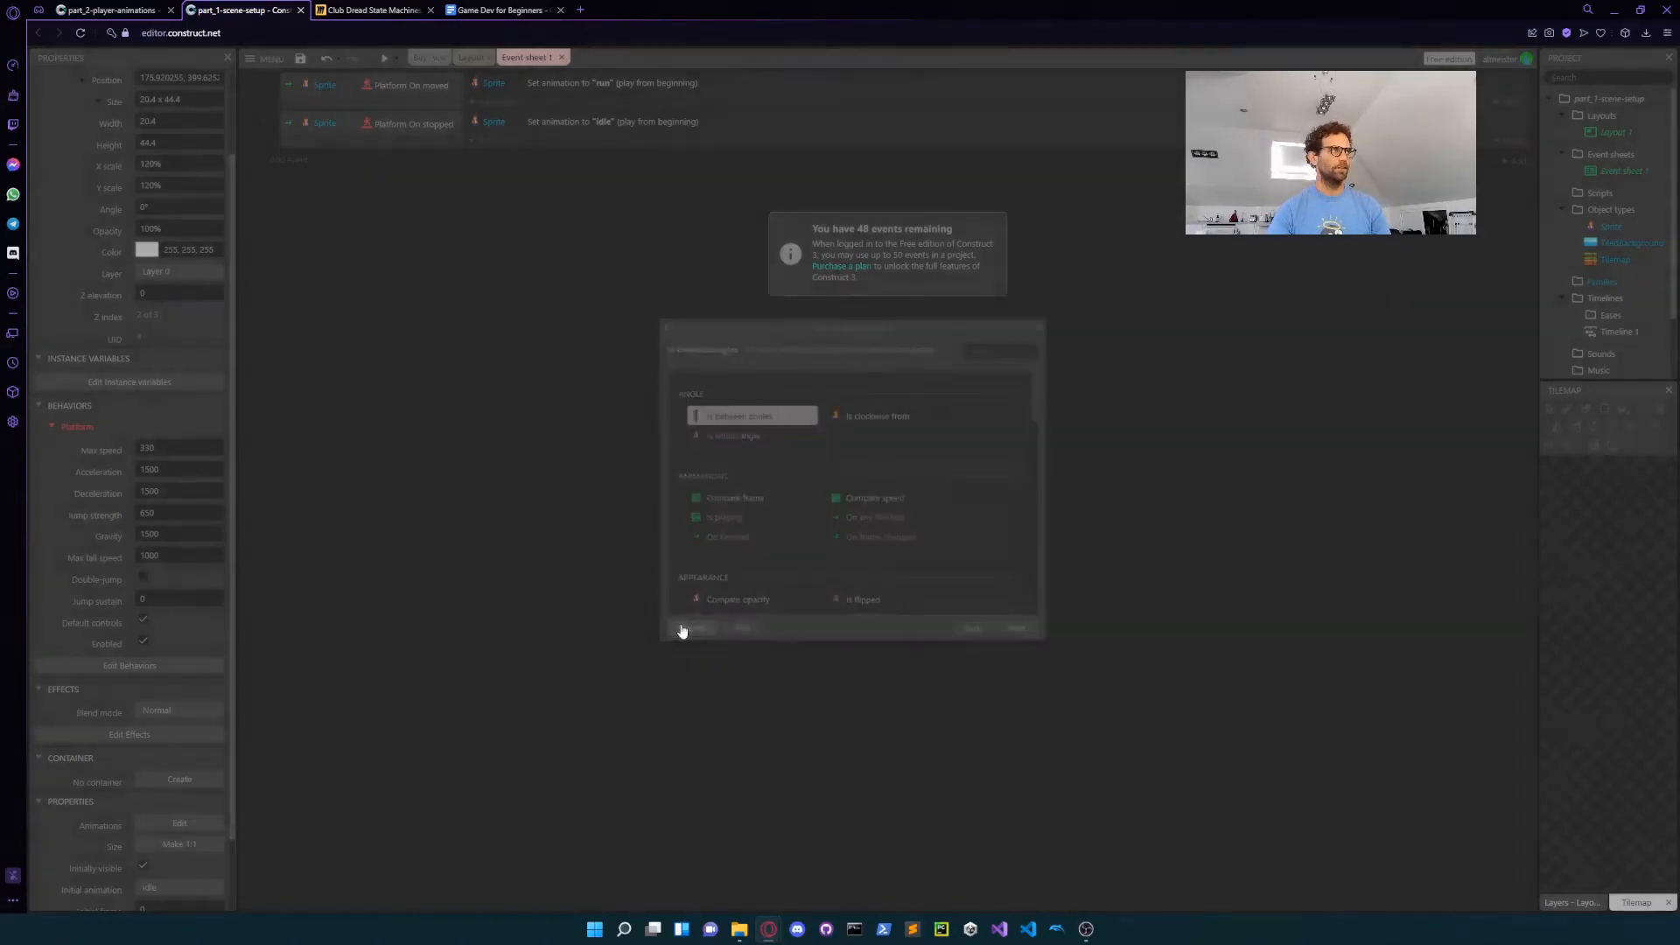
# Step: Insert a Keyboard object into the project from Layout 1
pyautogui.click(473, 58)
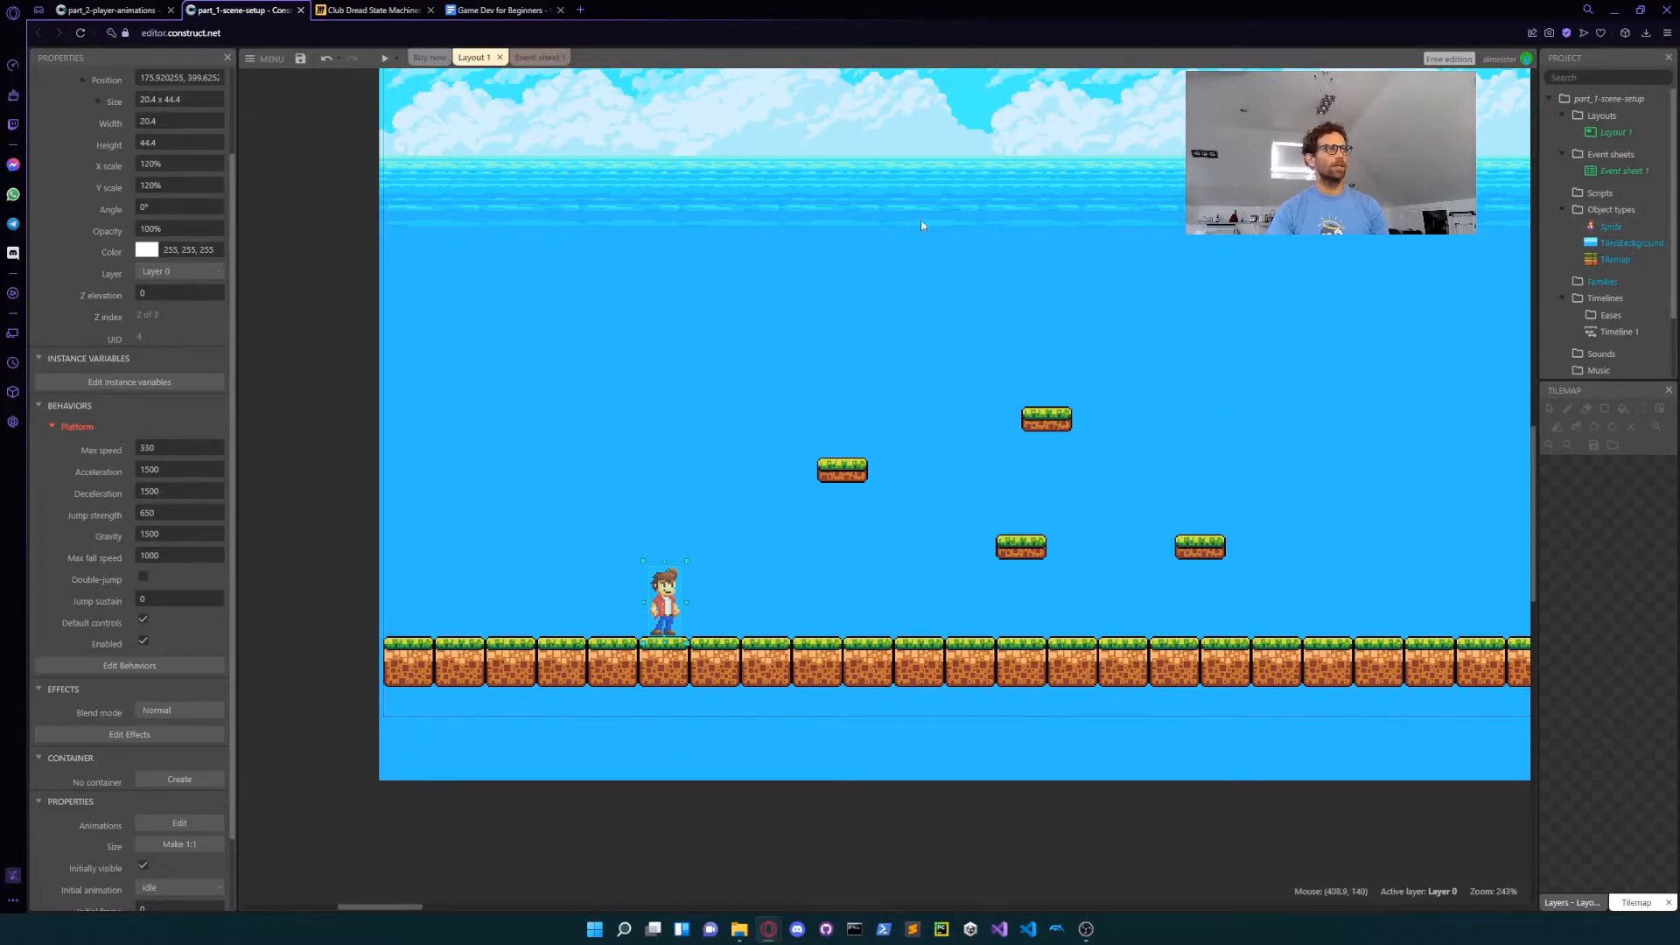
pyautogui.rightClick(875, 227)
pyautogui.click(944, 267)
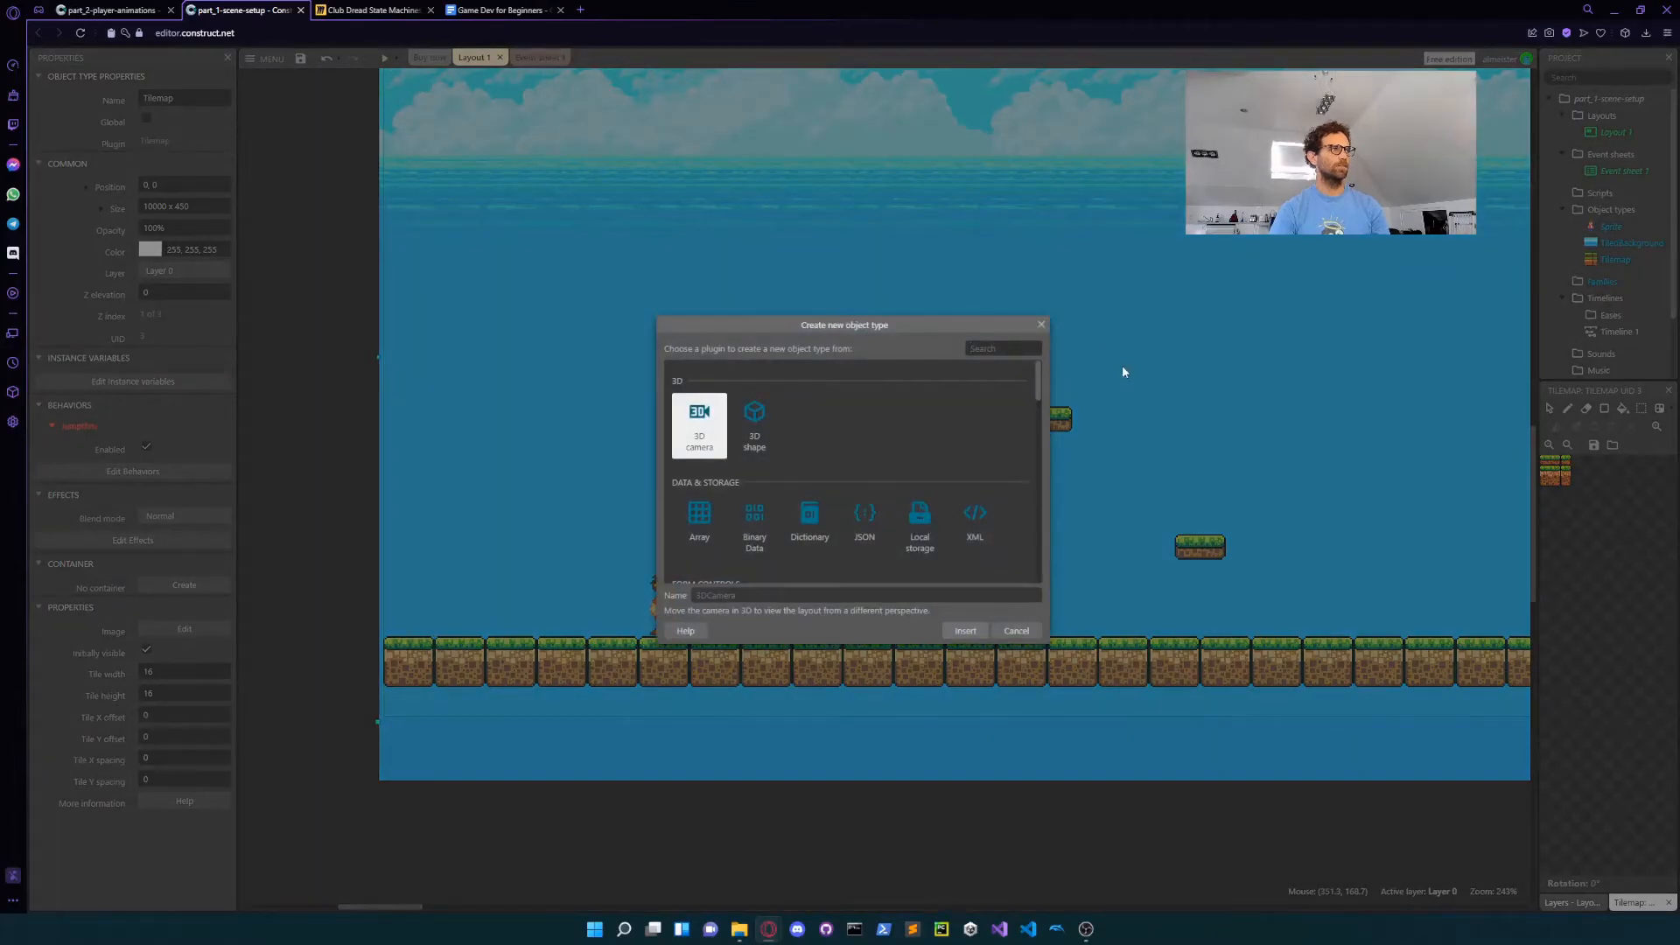
pyautogui.write('key')
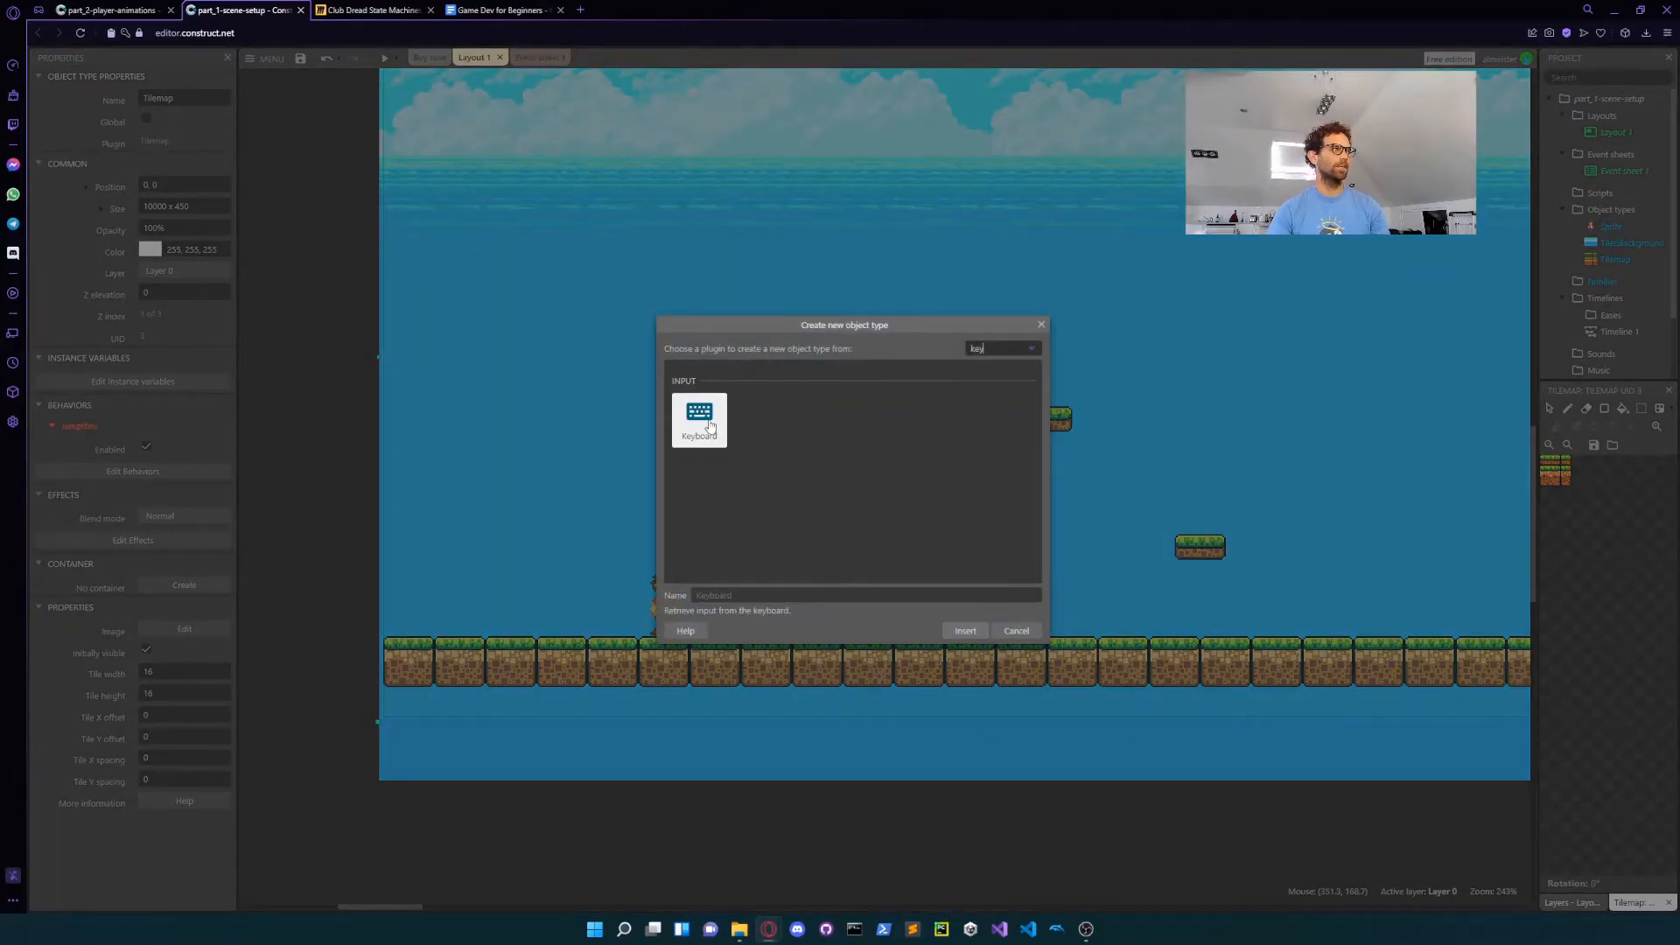
pyautogui.doubleClick(710, 426)
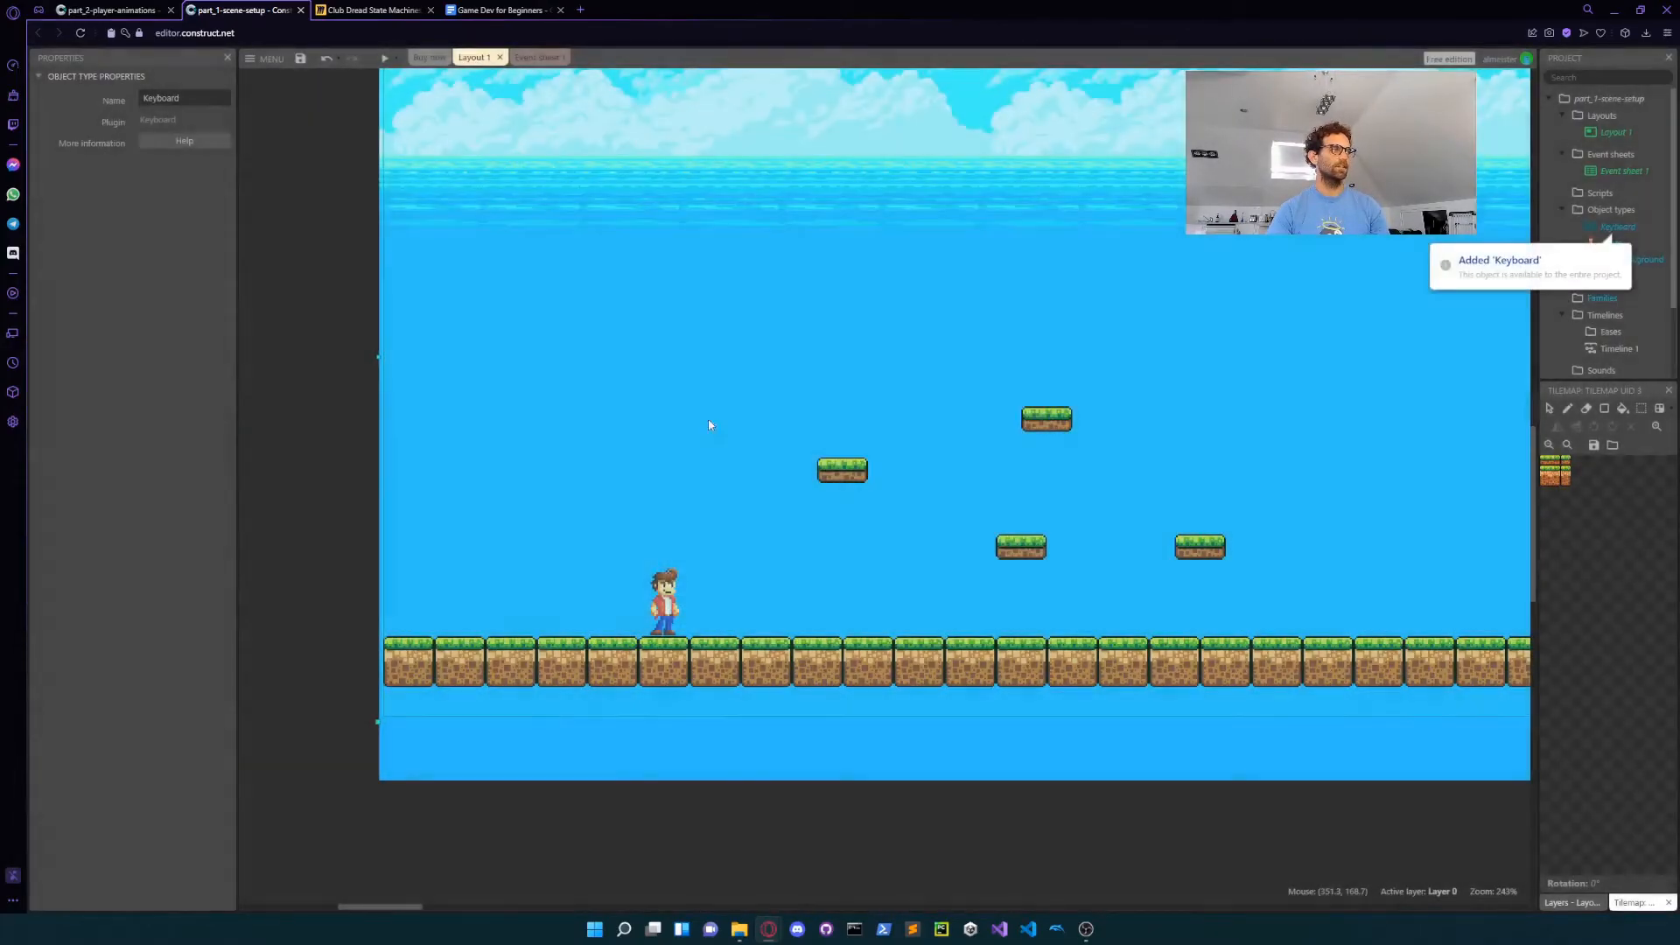
pyautogui.click(1607, 229)
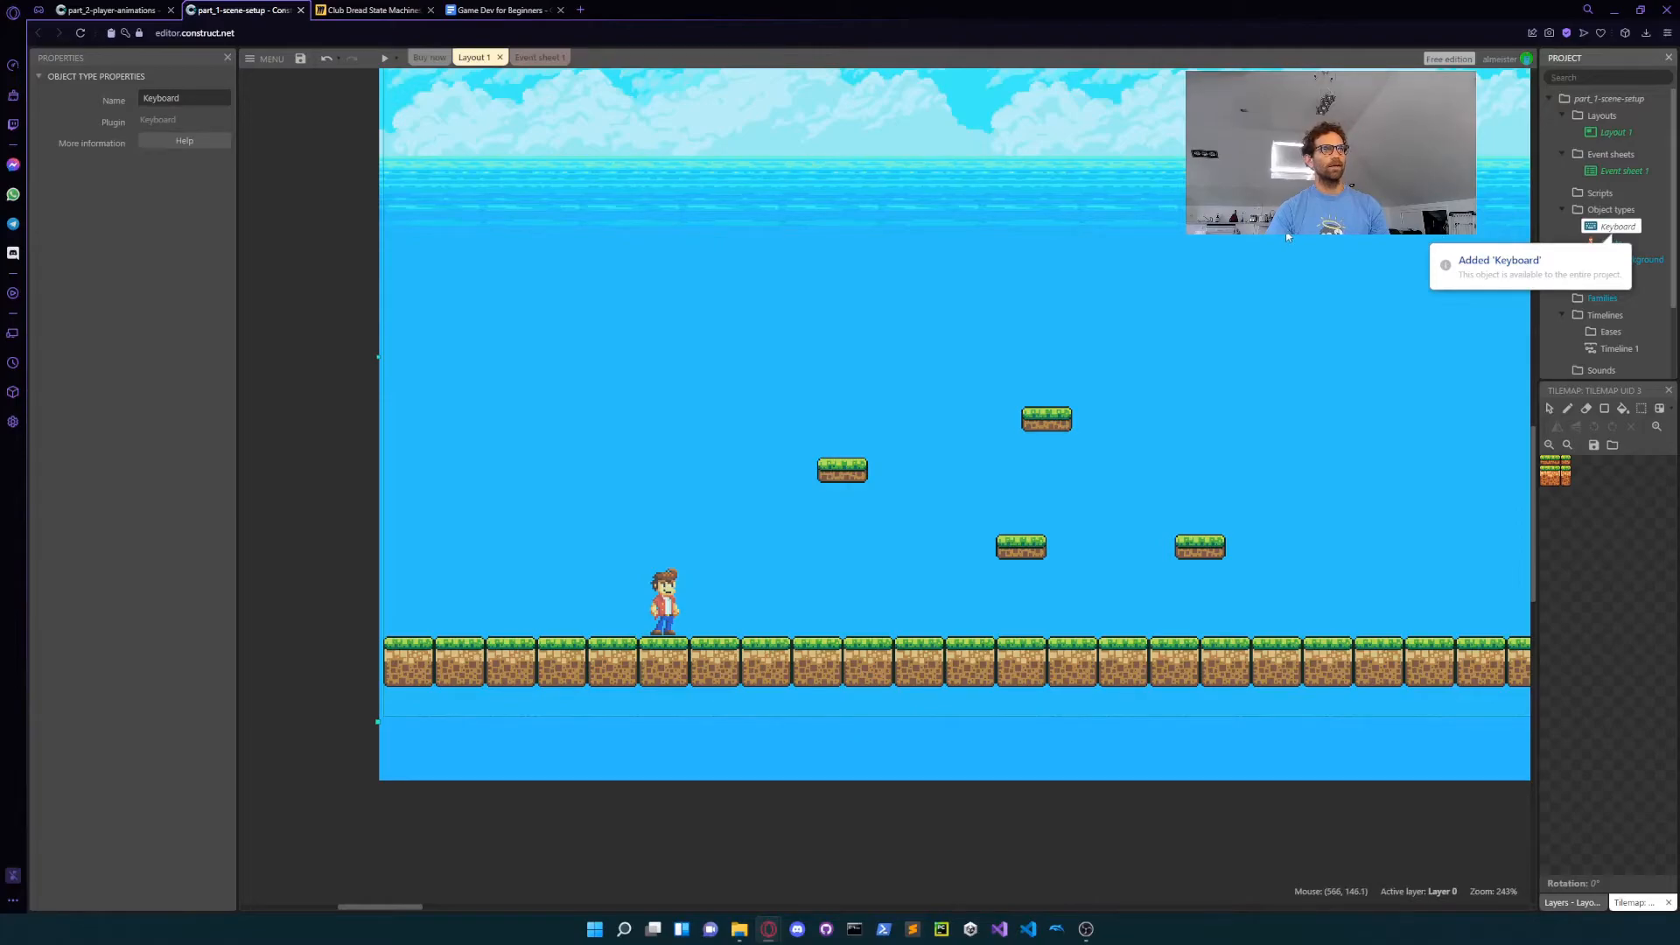
# Step: Add a third event to Event sheet 1 with the Keyboard condition Key is down for the Left arrow
pyautogui.click(529, 58)
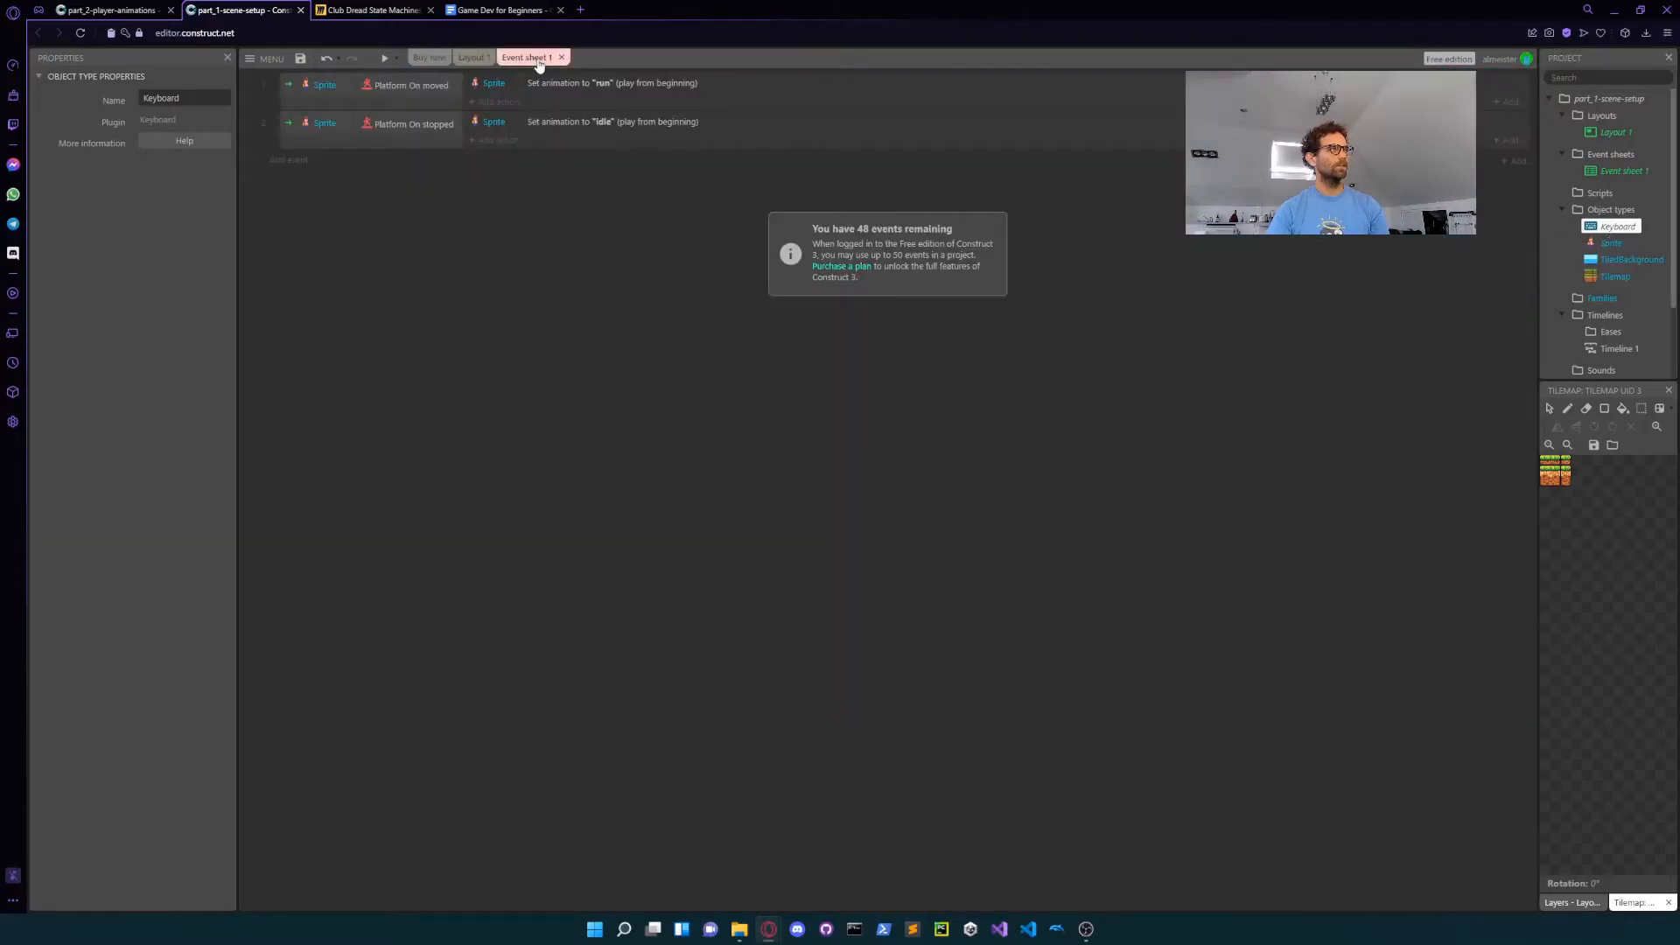
pyautogui.click(289, 160)
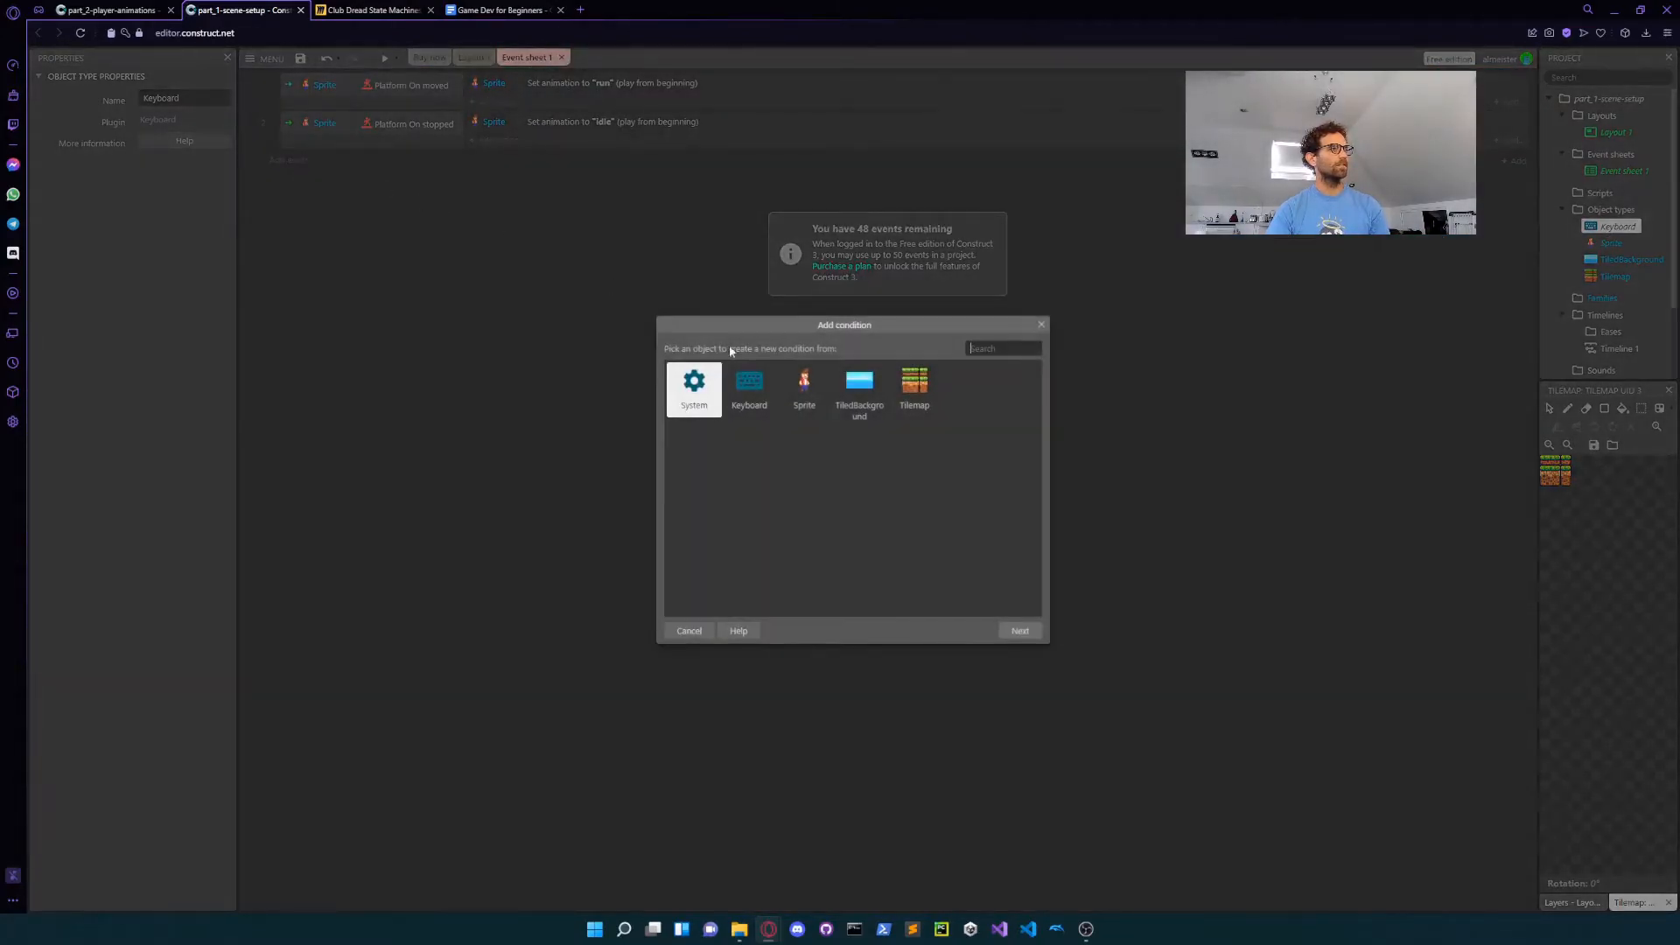
pyautogui.click(752, 388)
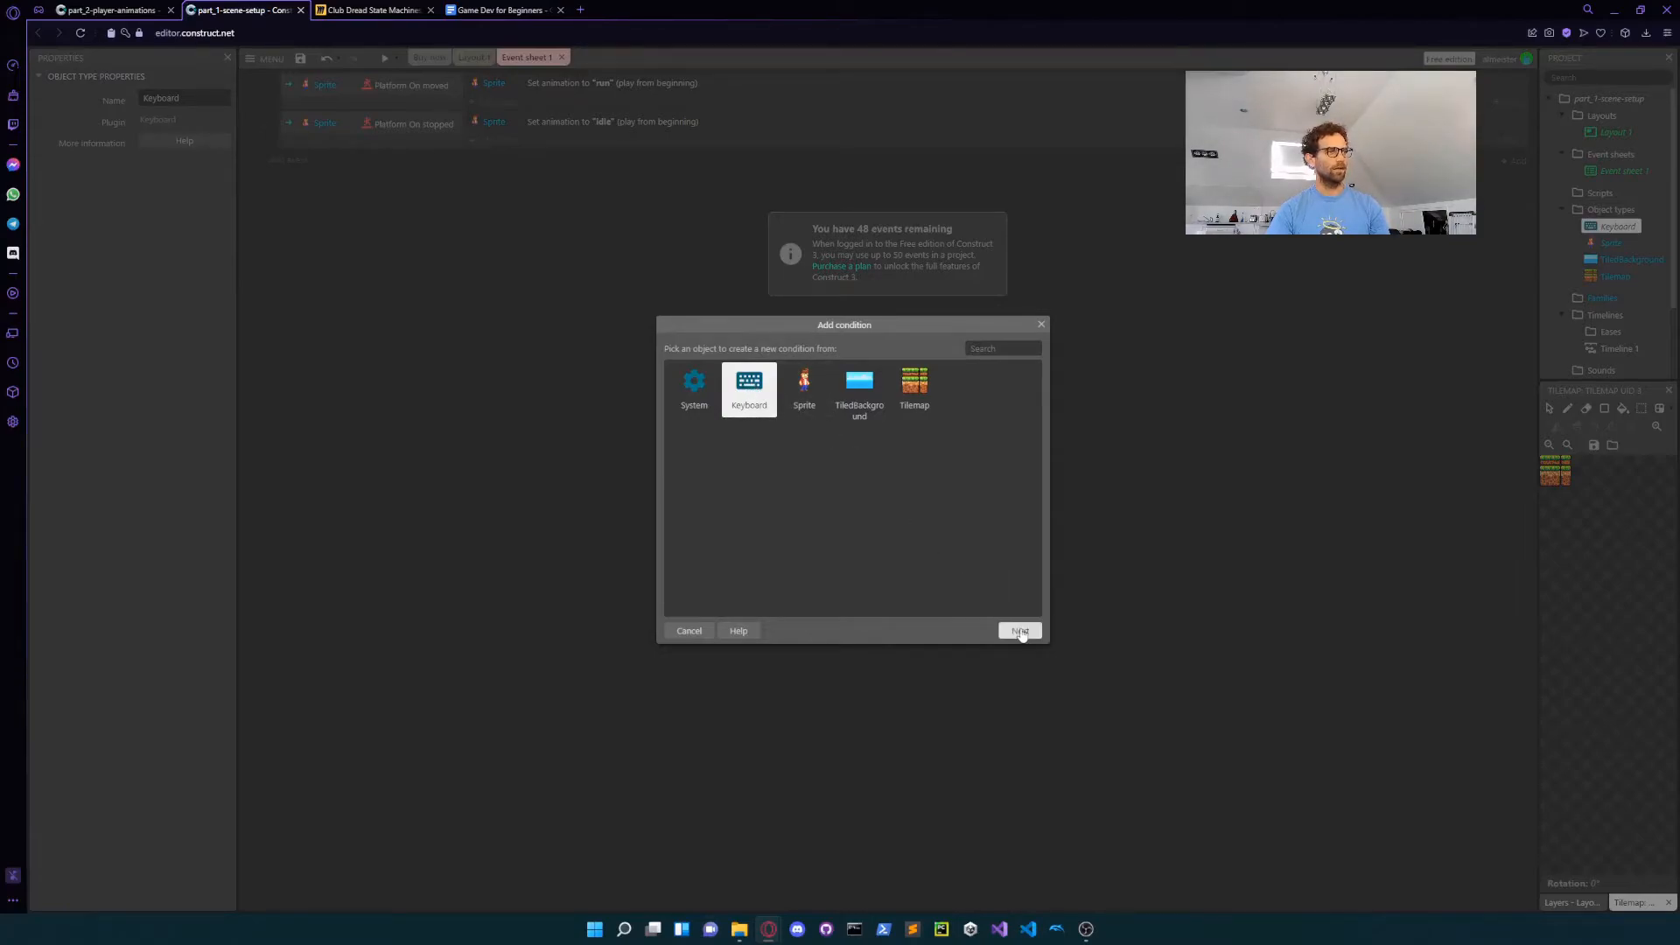
pyautogui.click(1021, 632)
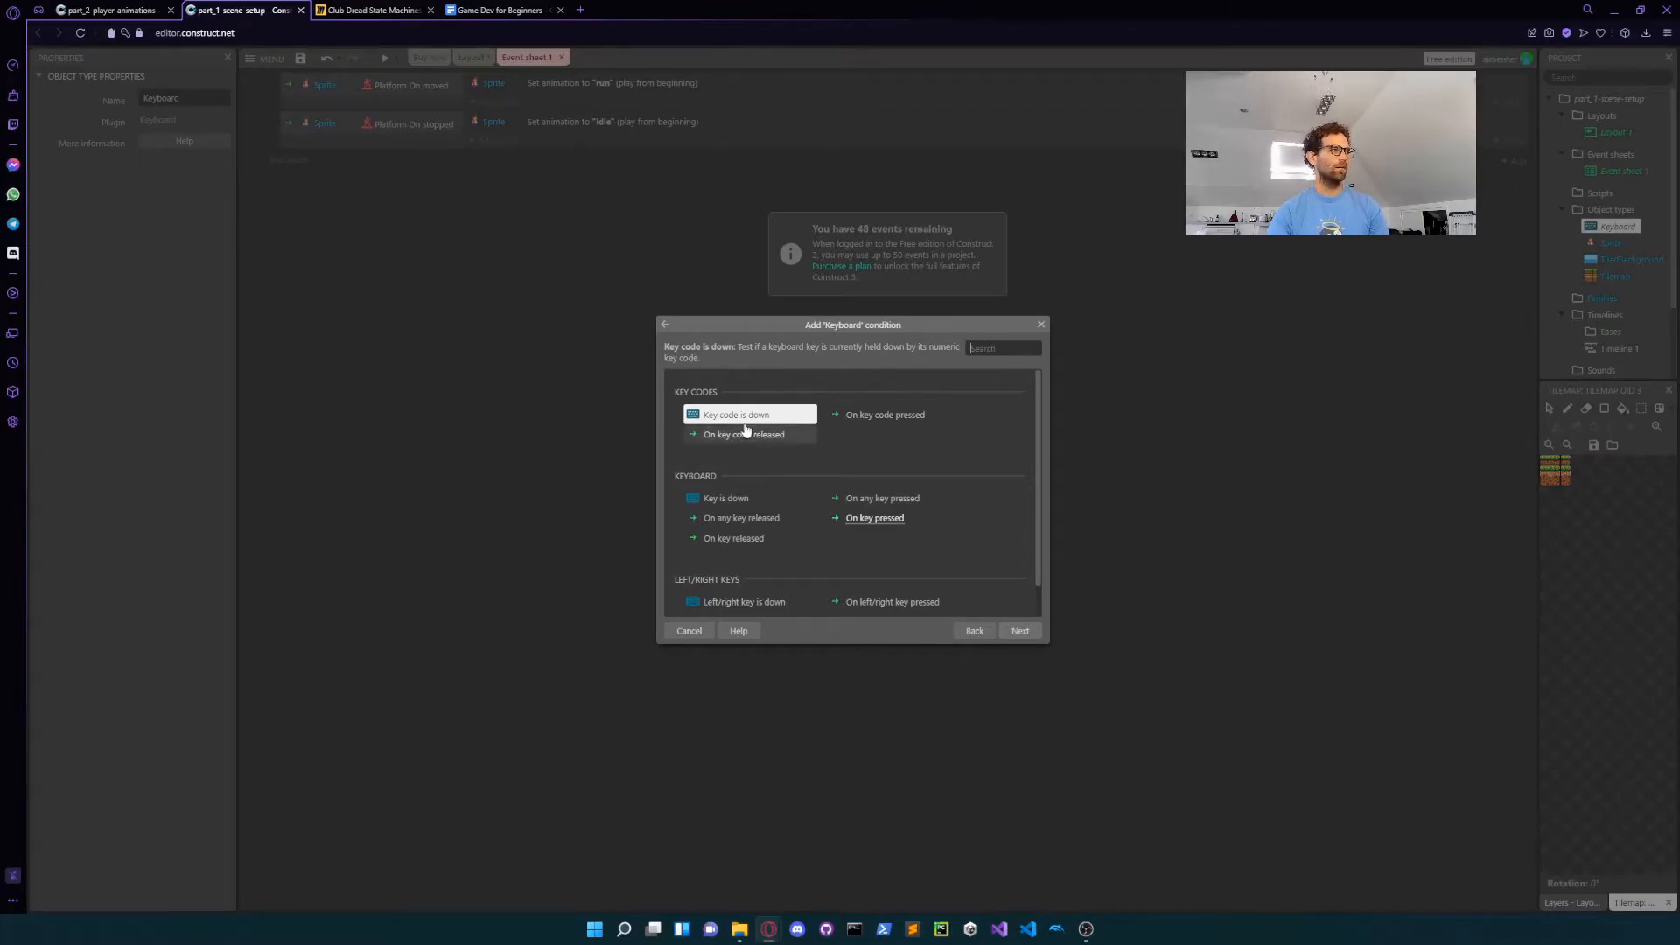
pyautogui.click(736, 502)
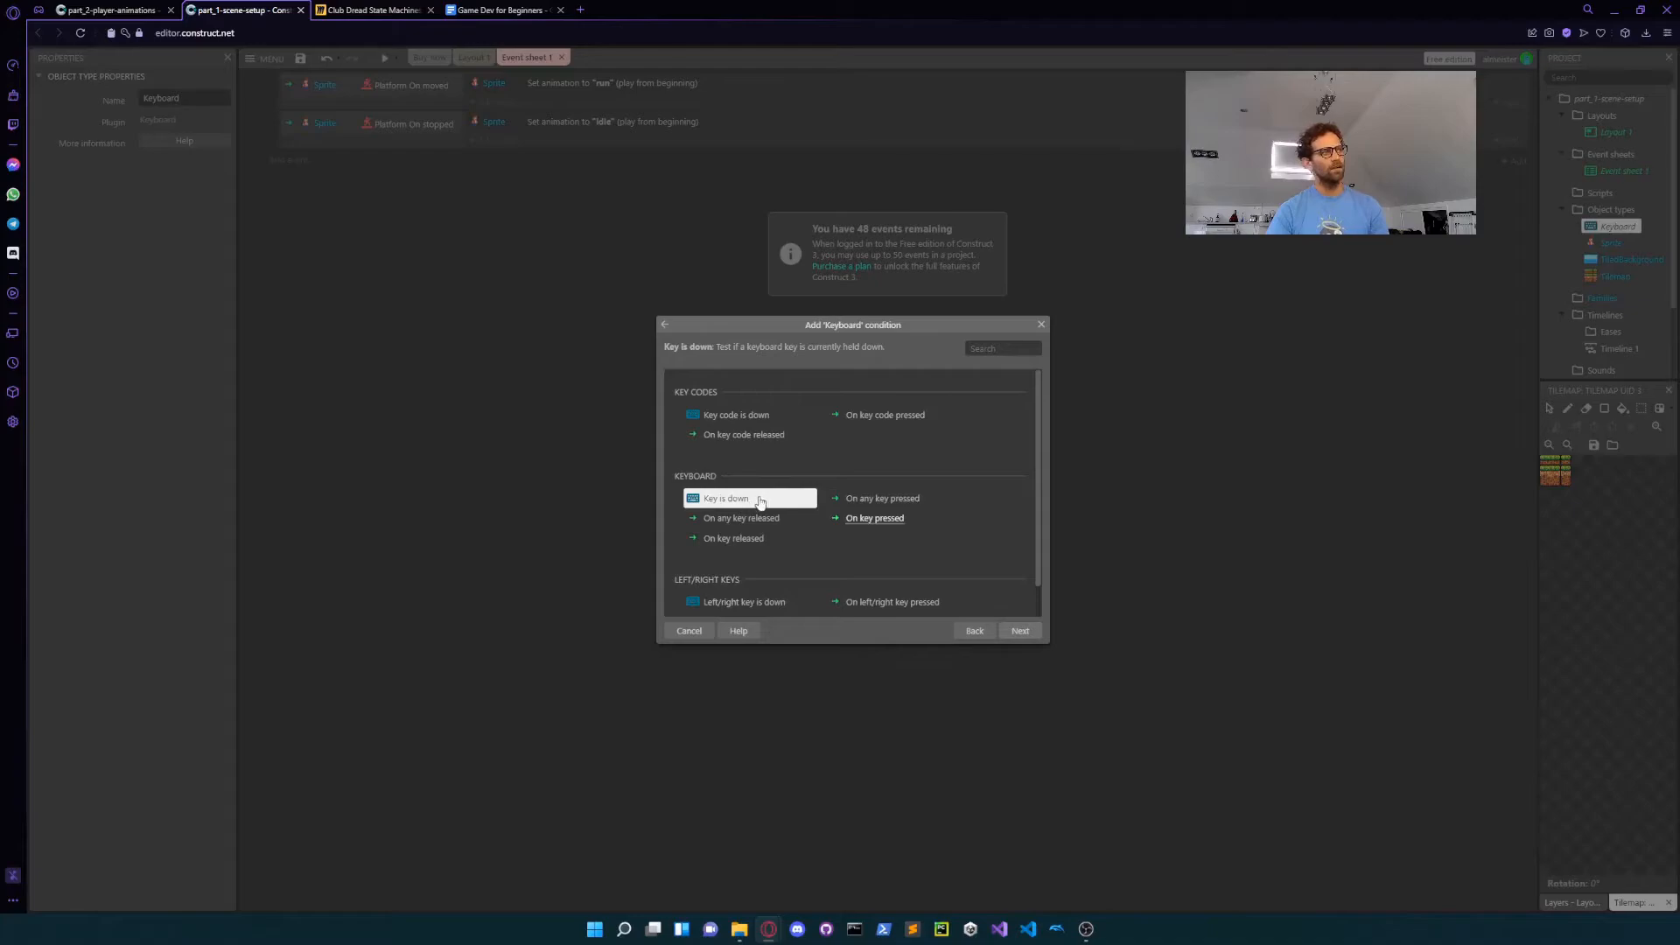
pyautogui.click(1021, 631)
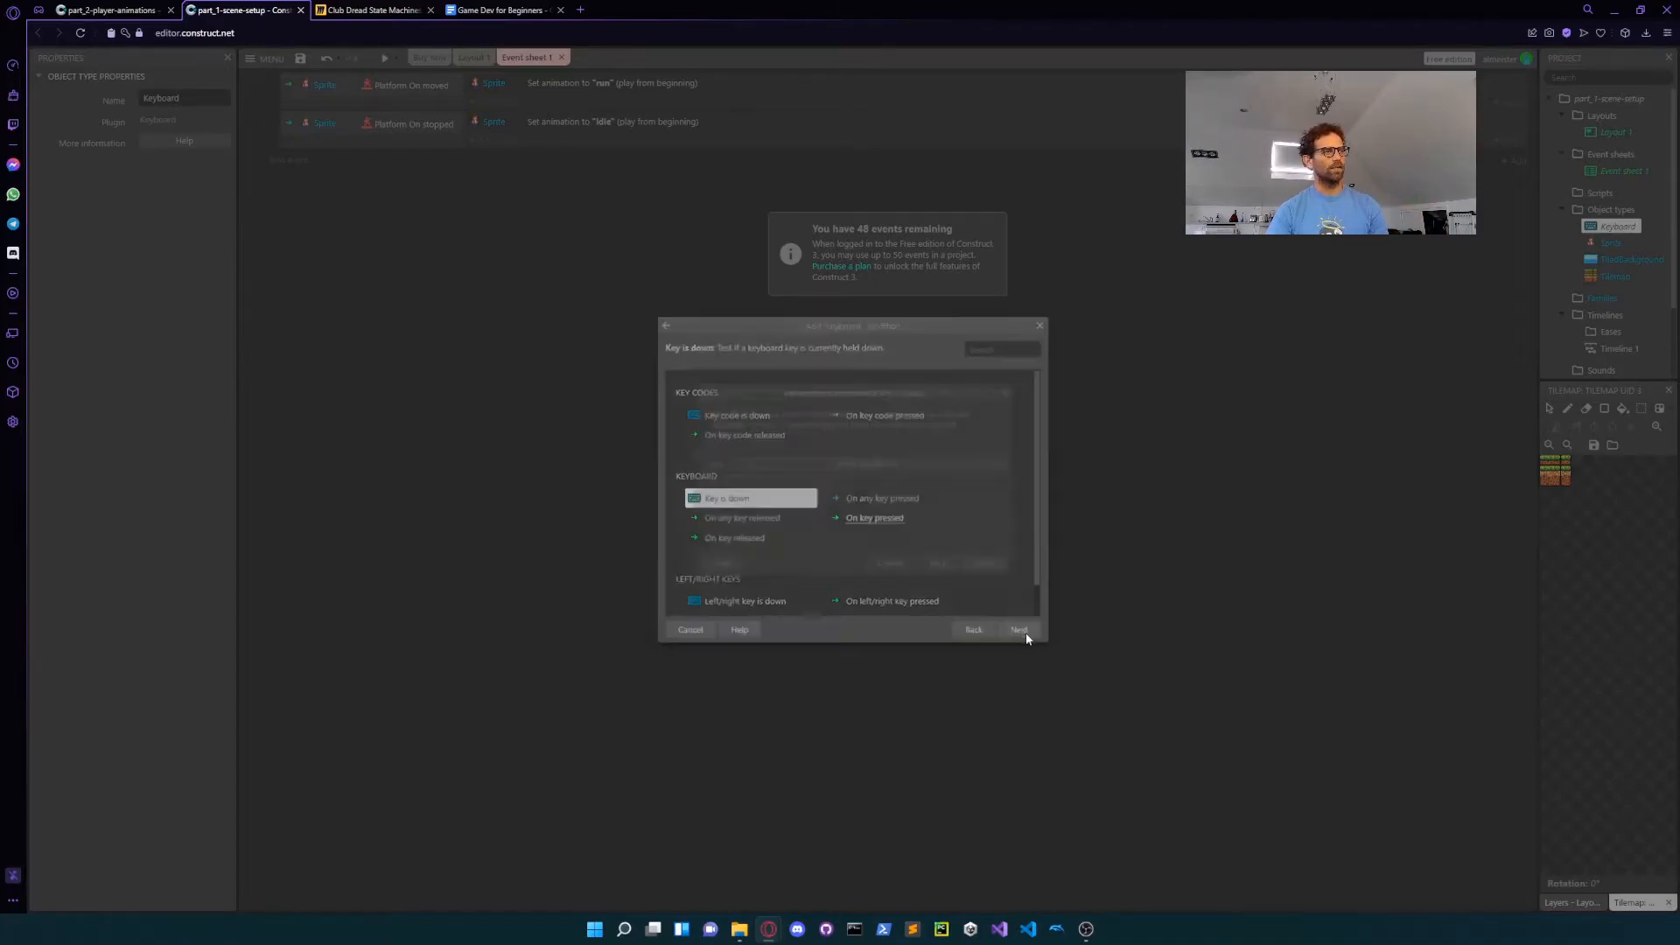
pyautogui.click(853, 463)
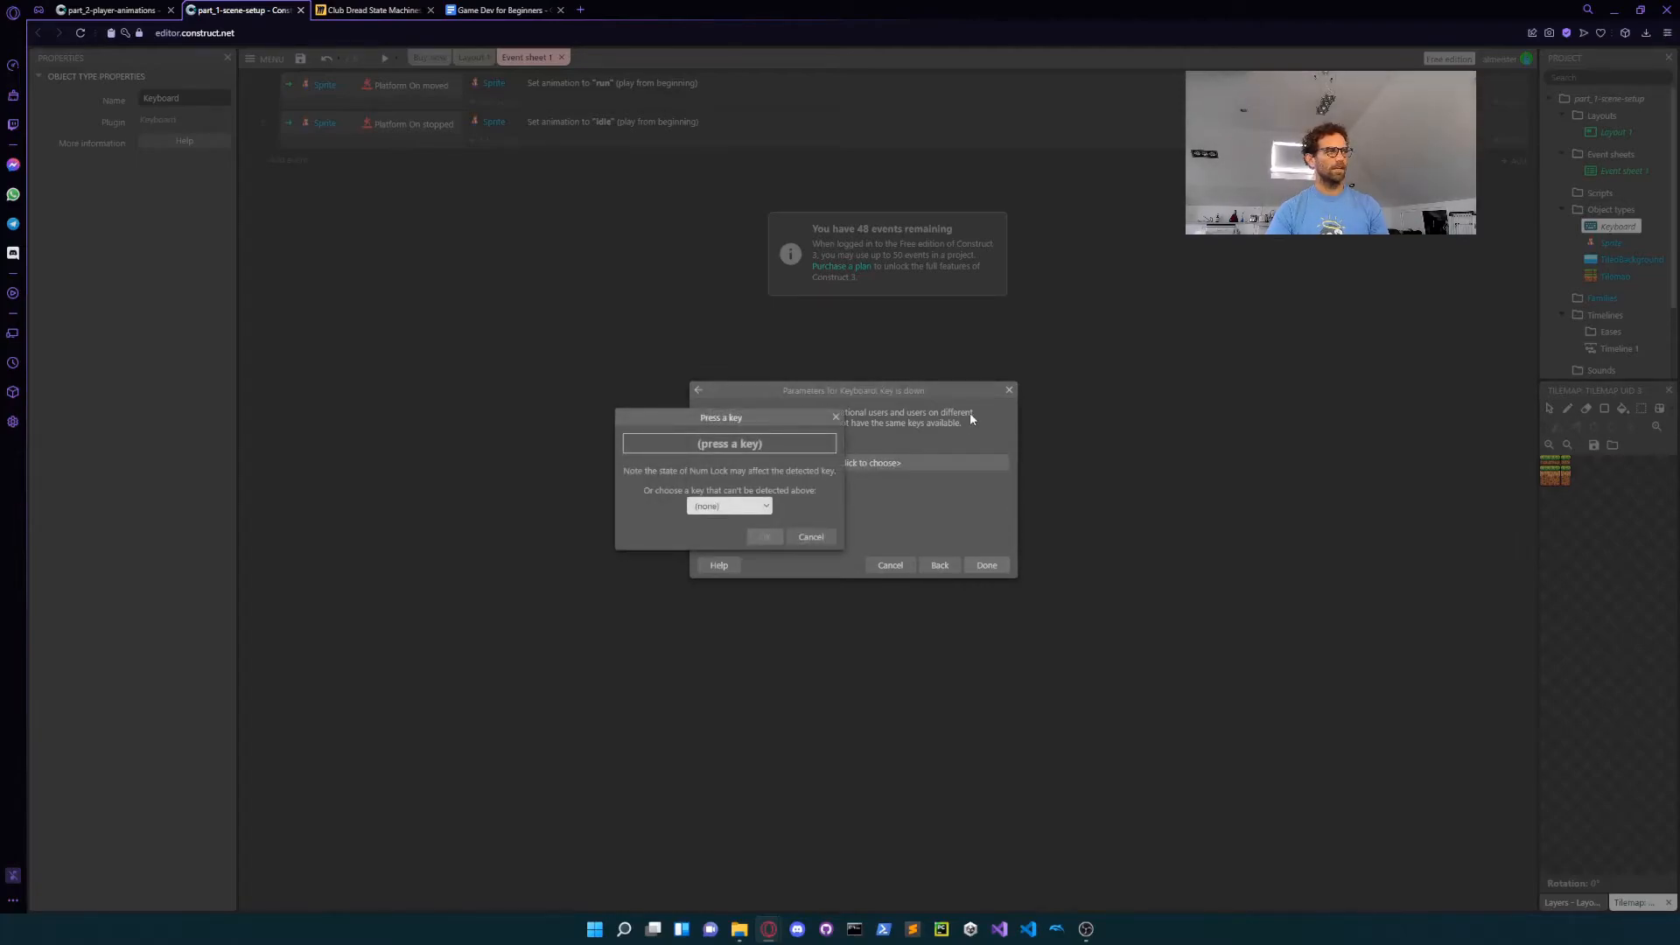
pyautogui.press('Left')
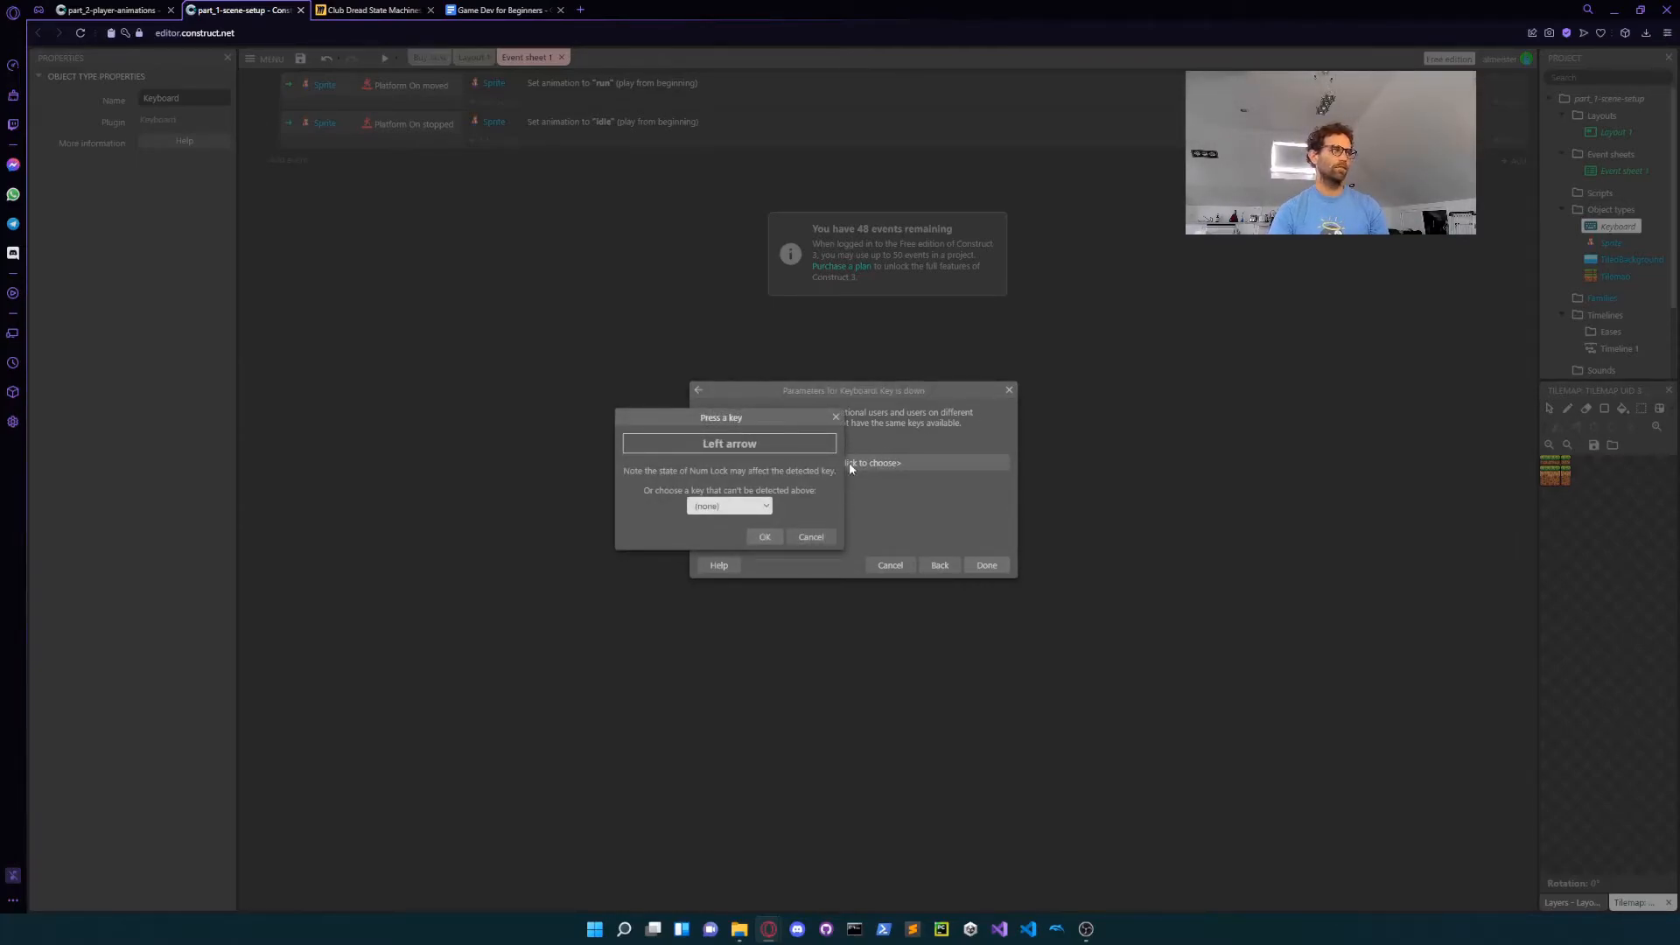
pyautogui.click(765, 536)
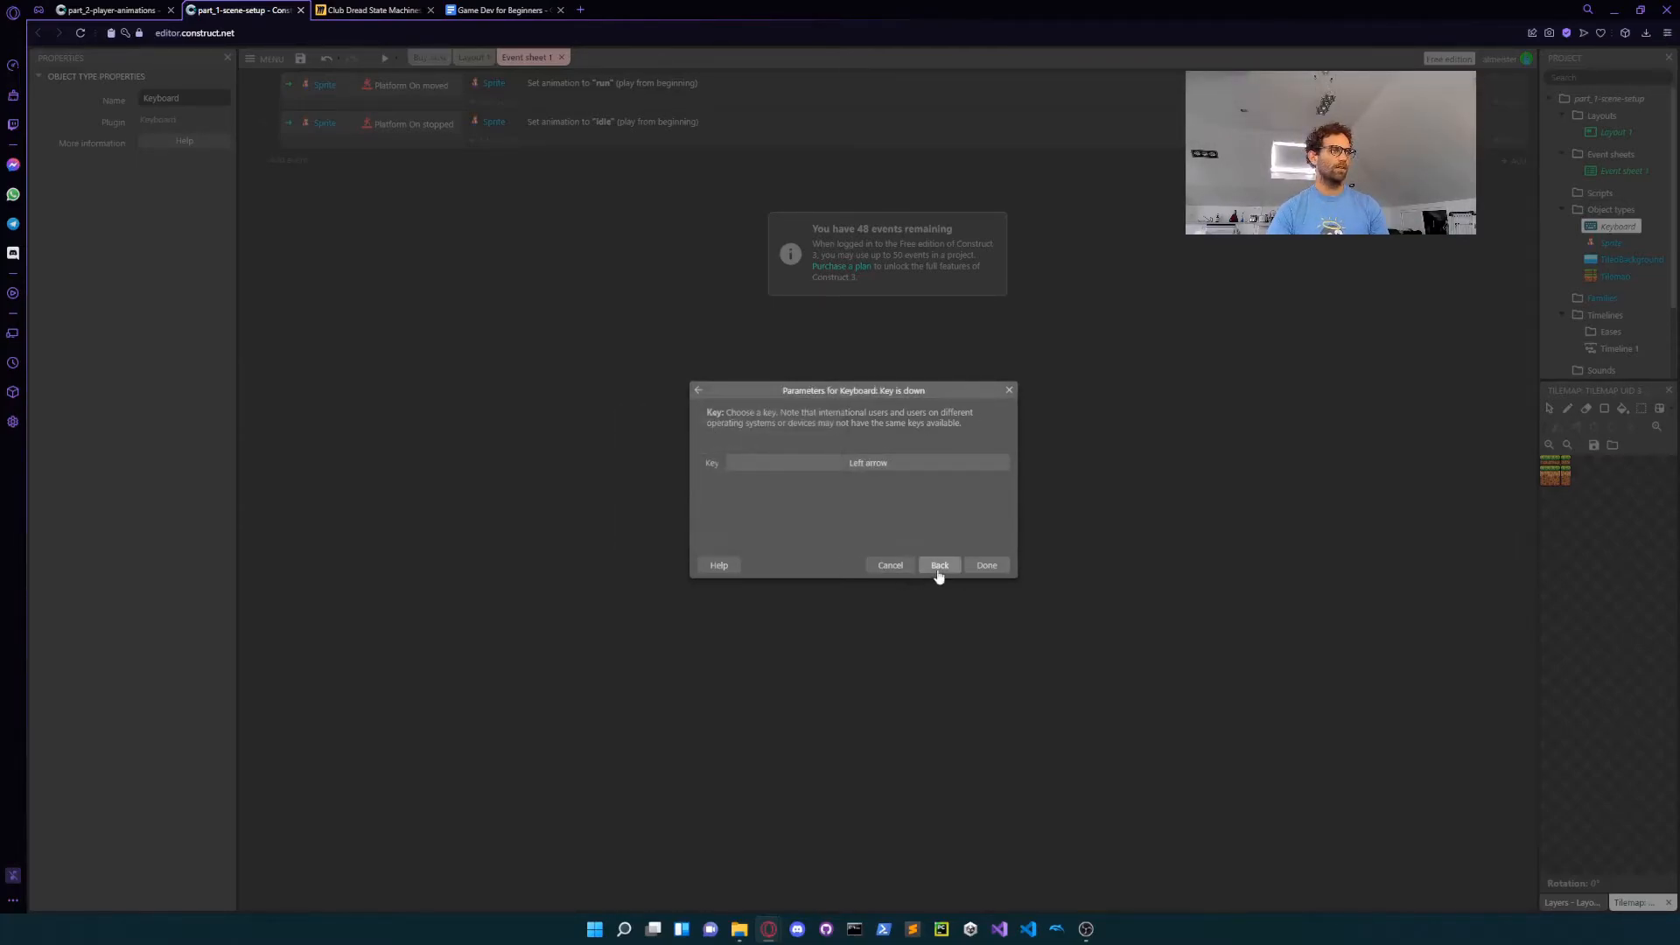
pyautogui.click(985, 565)
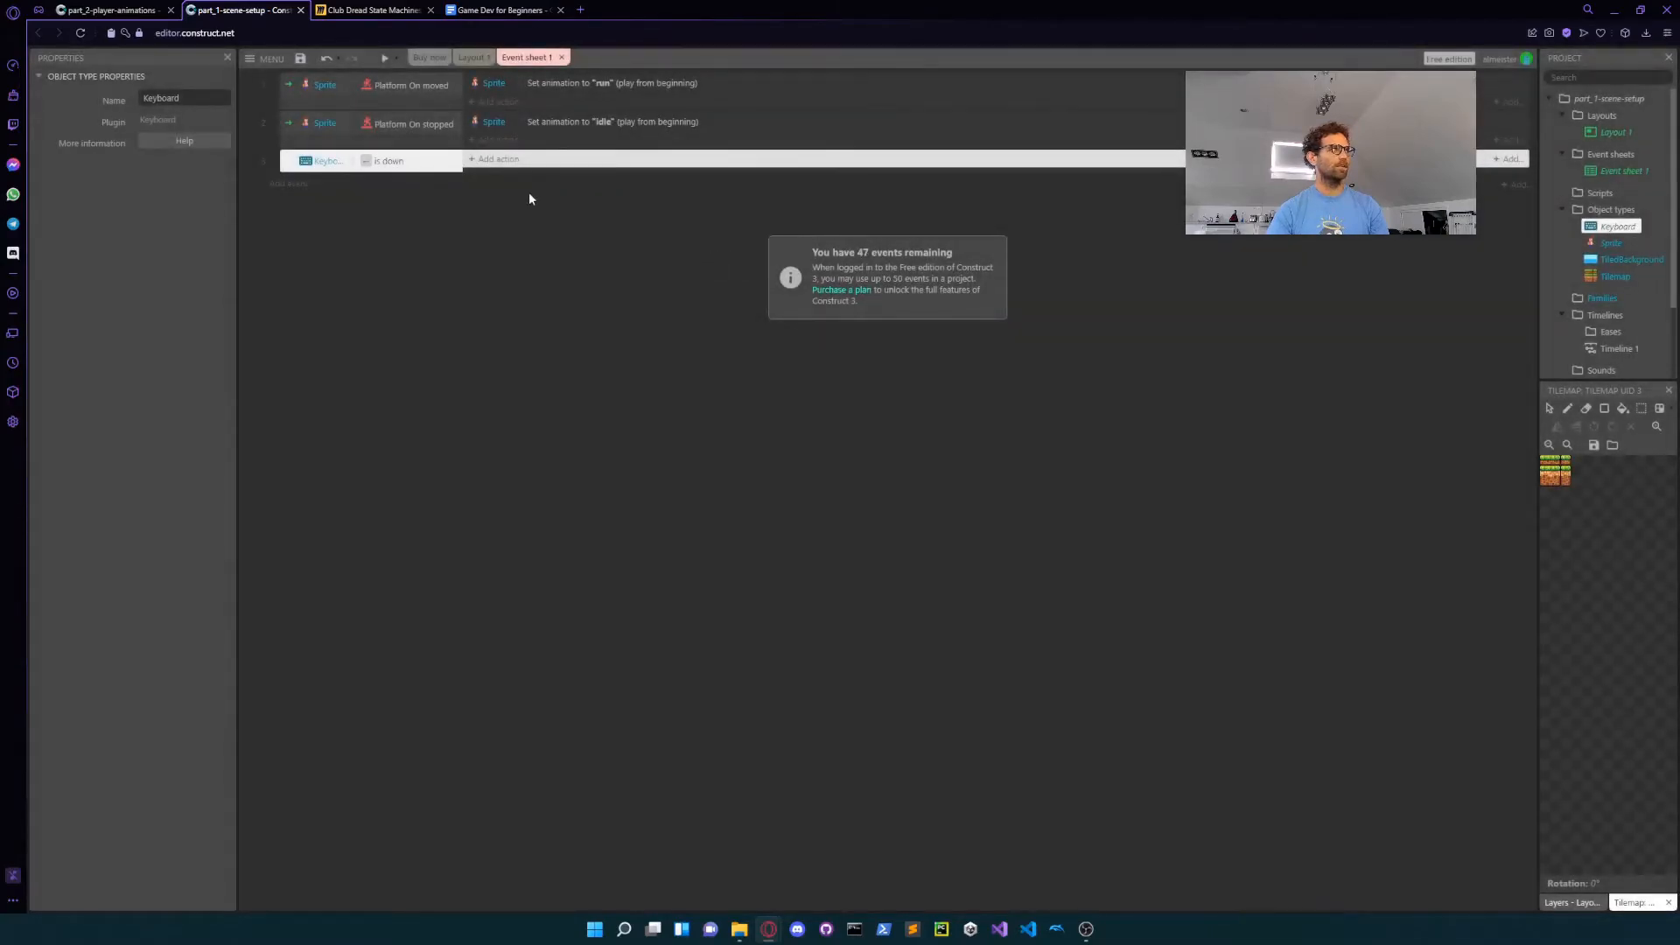
# Step: Add a Sprite Set mirrored action with state Mirrored to the Left arrow Key is down event
pyautogui.click(492, 169)
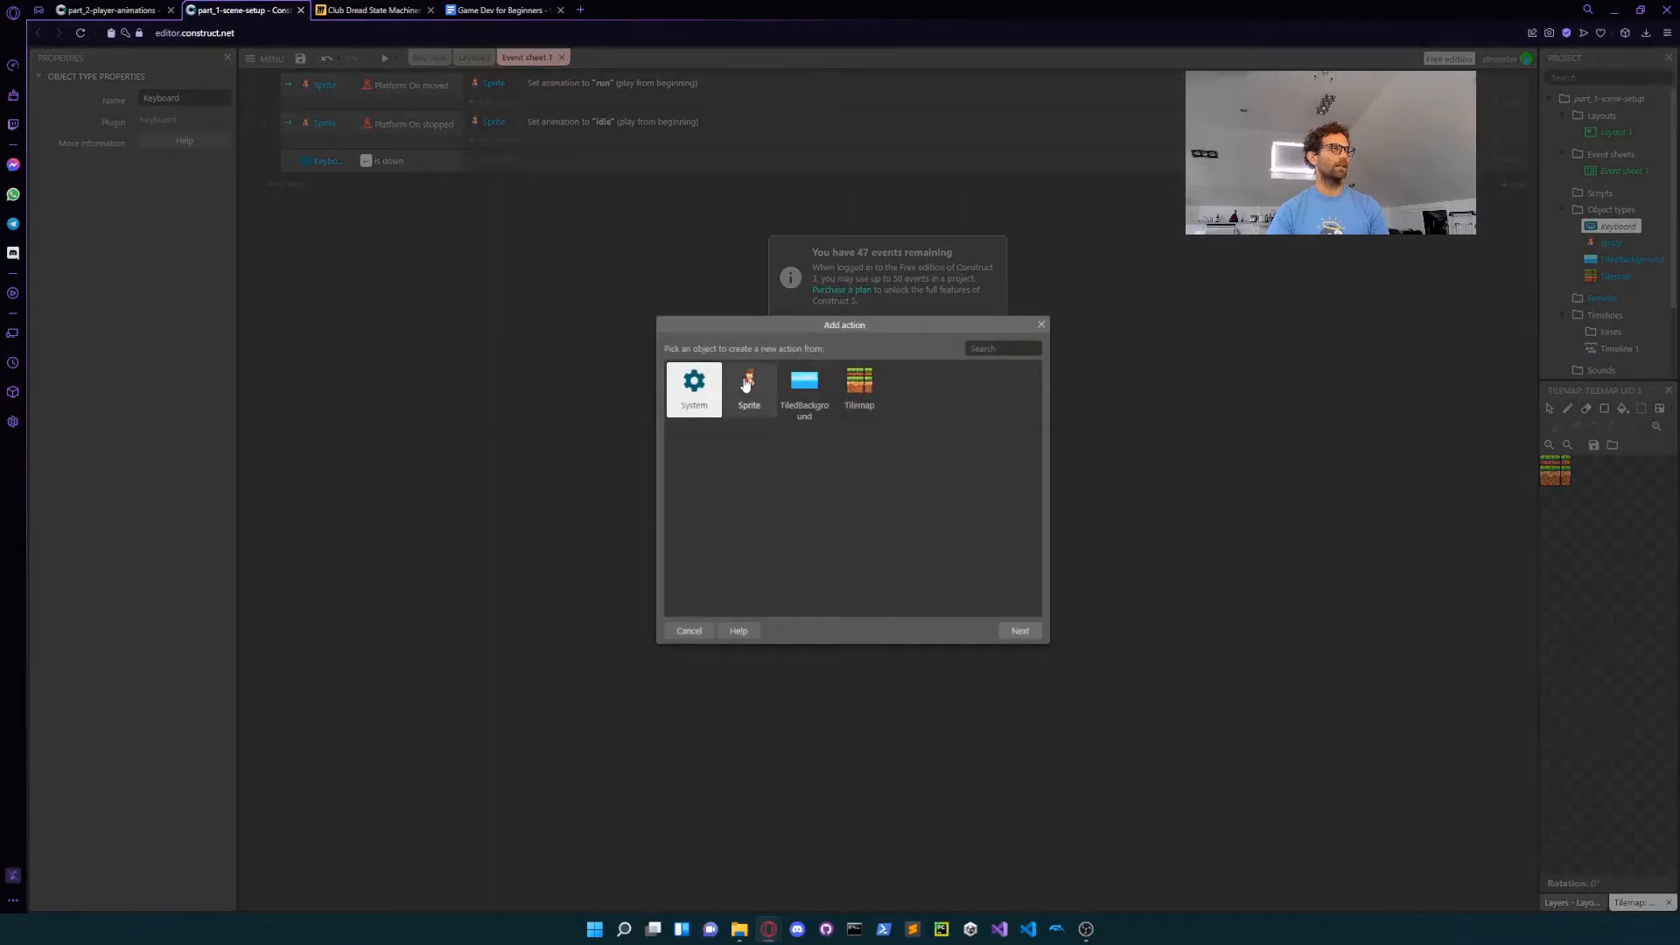
pyautogui.doubleClick(750, 391)
pyautogui.write('mirr')
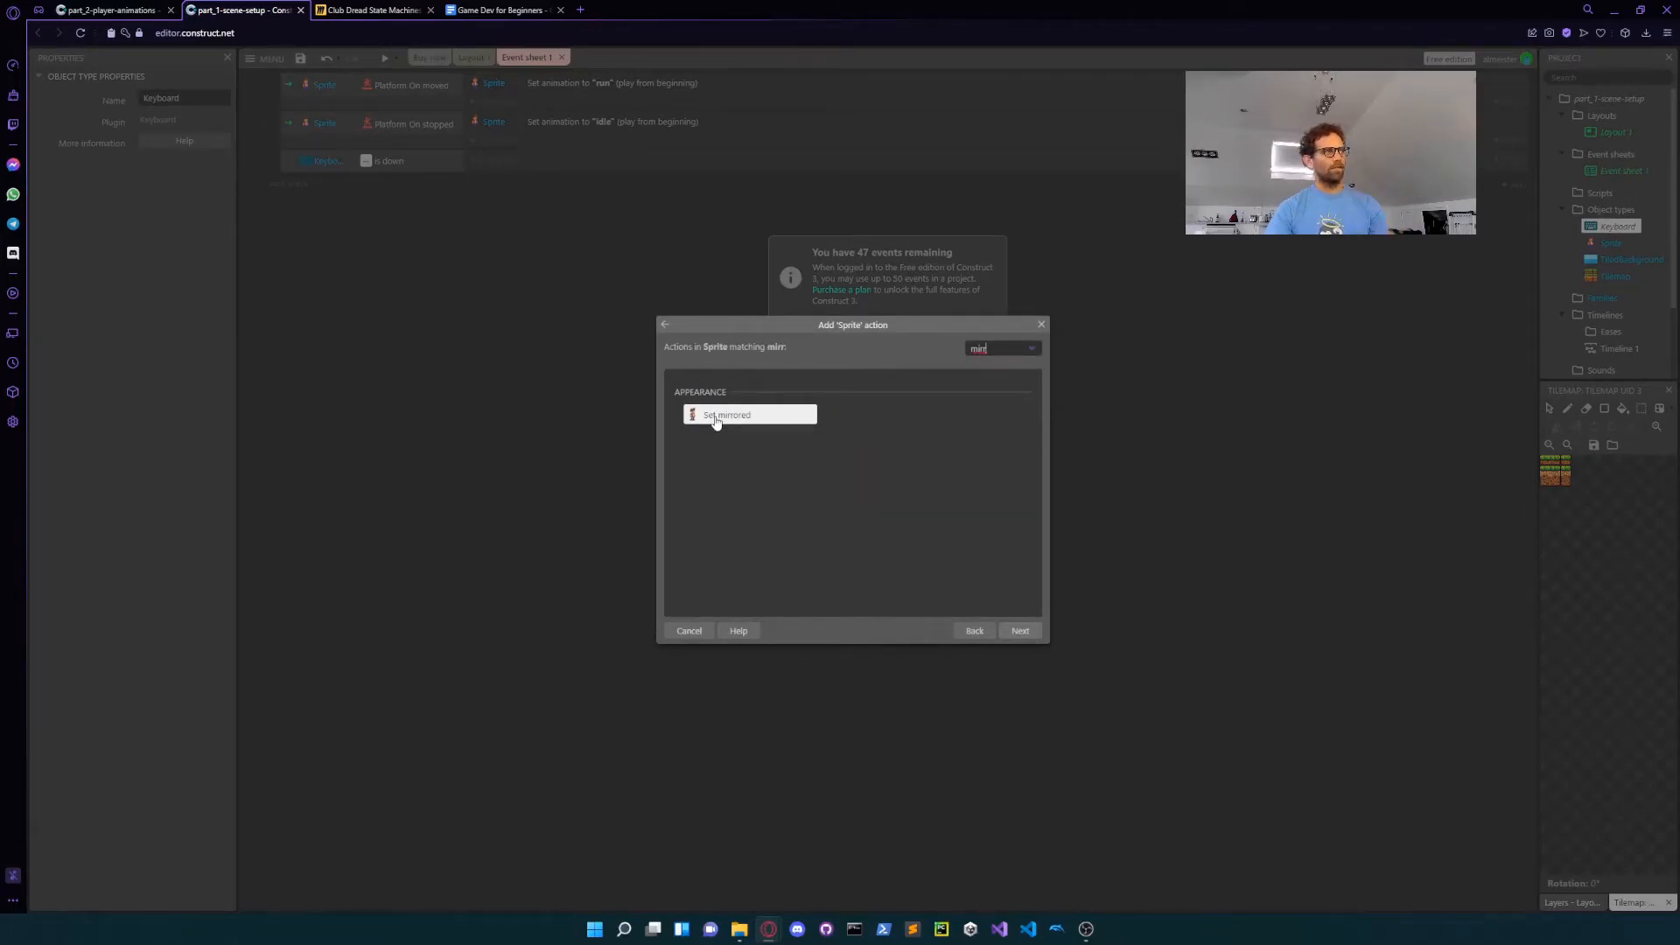
pyautogui.doubleClick(715, 418)
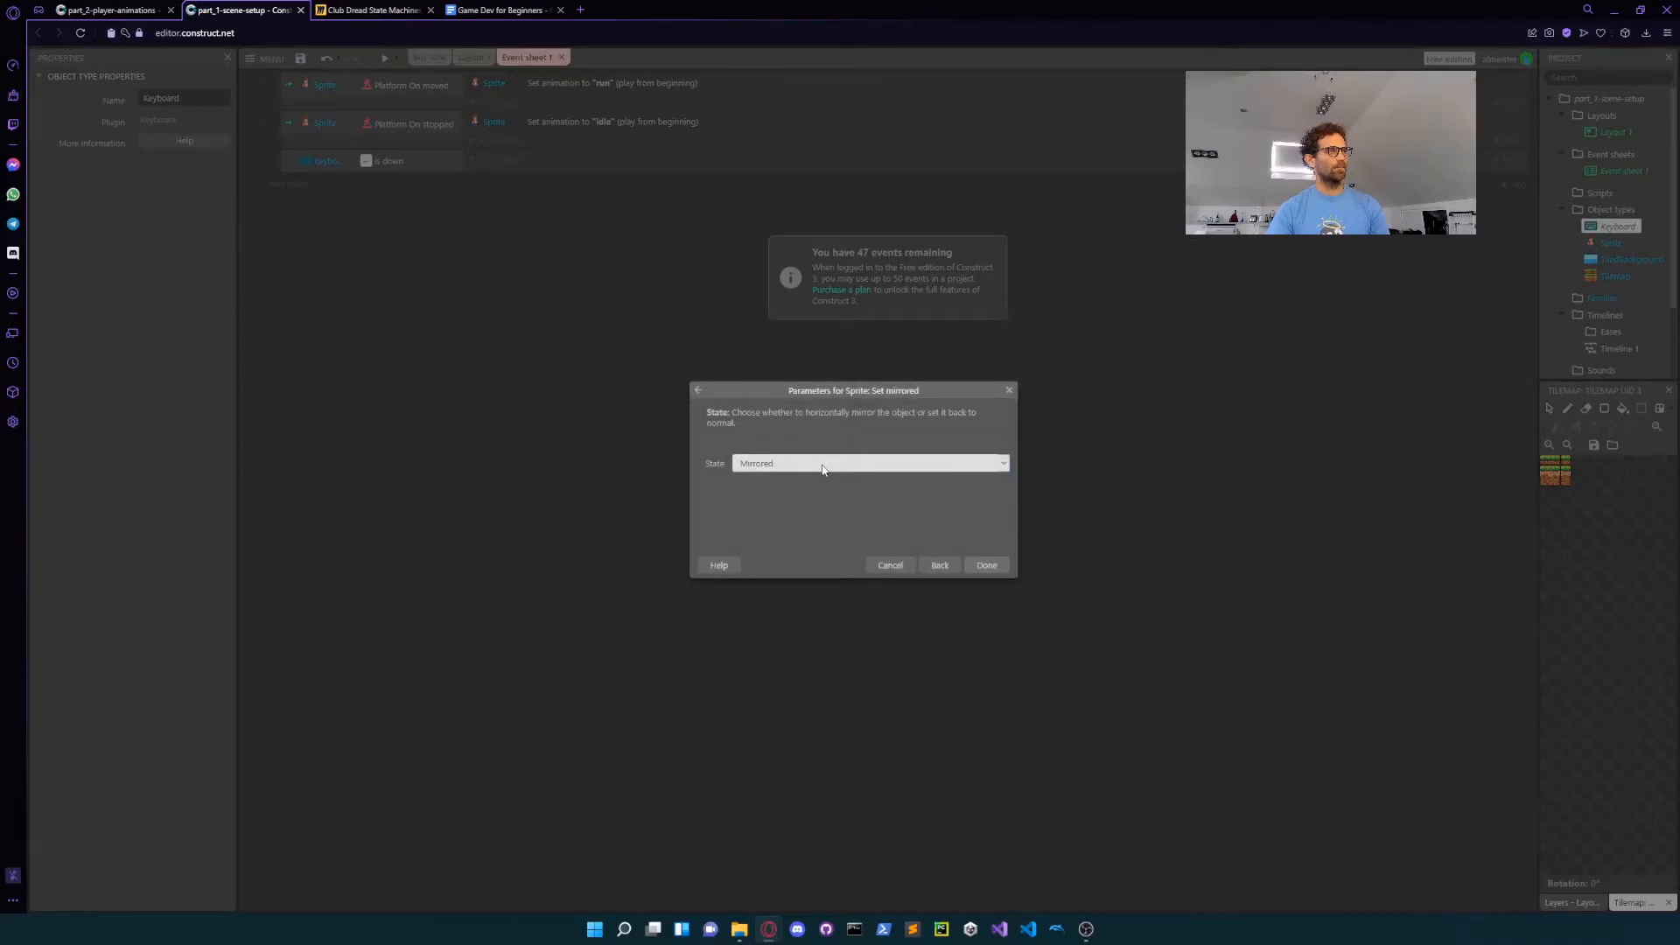
pyautogui.click(984, 566)
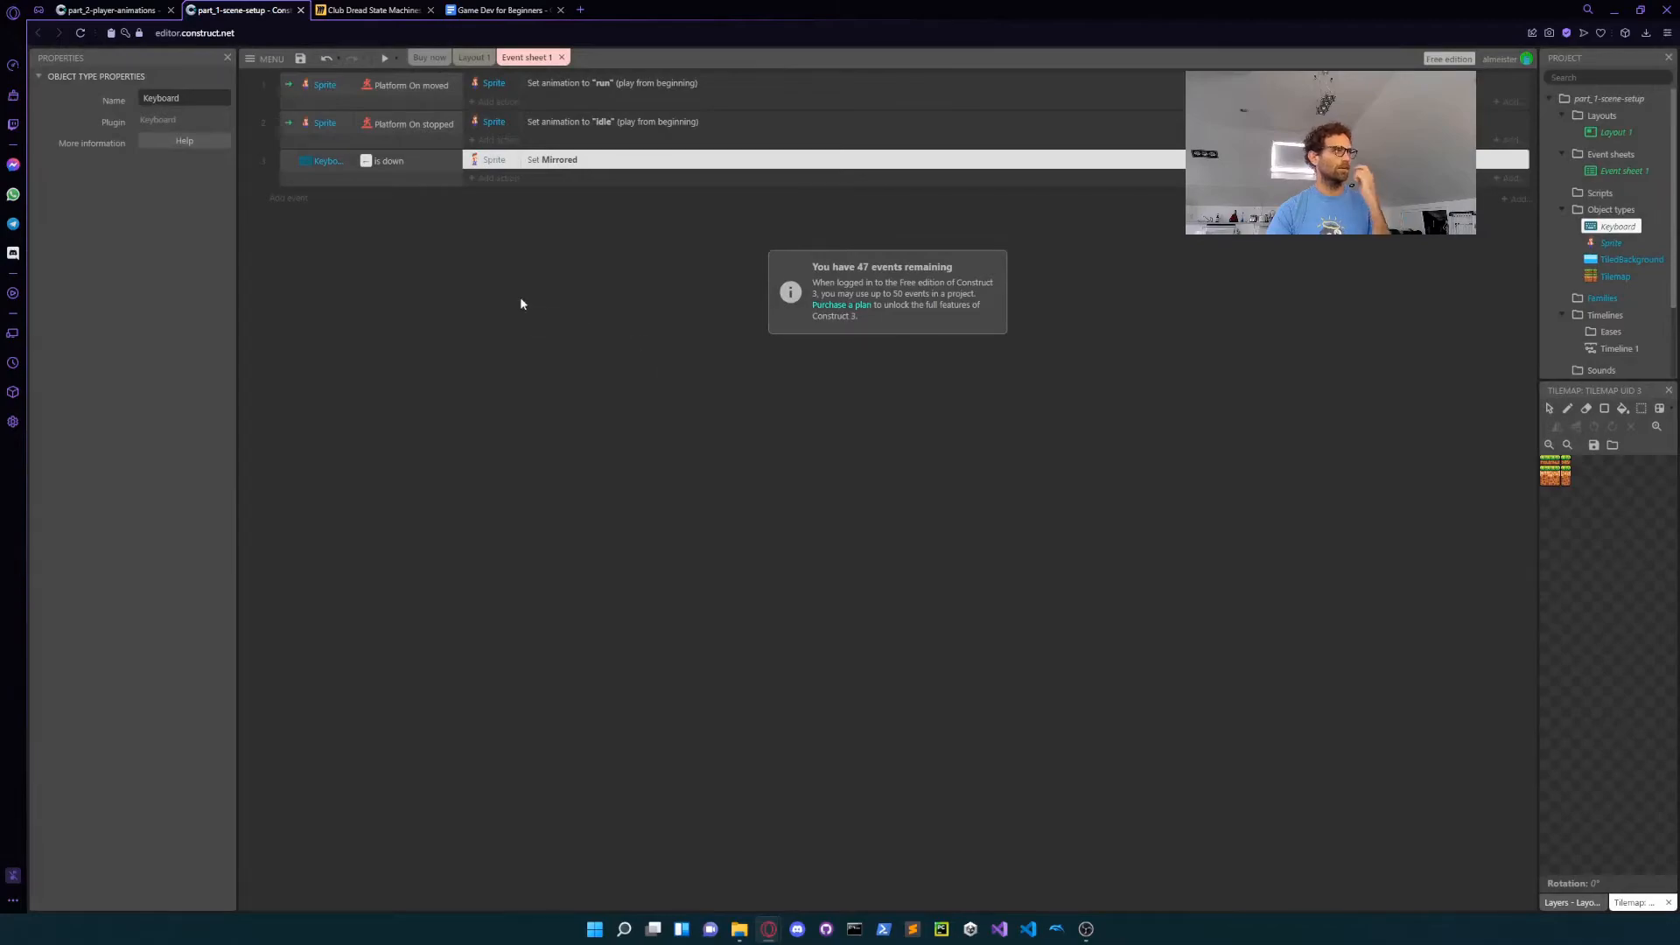
# Step: Duplicate the whole Left arrow Key is down event, including its Set mirrored action, as a fourth event
pyautogui.click(286, 163)
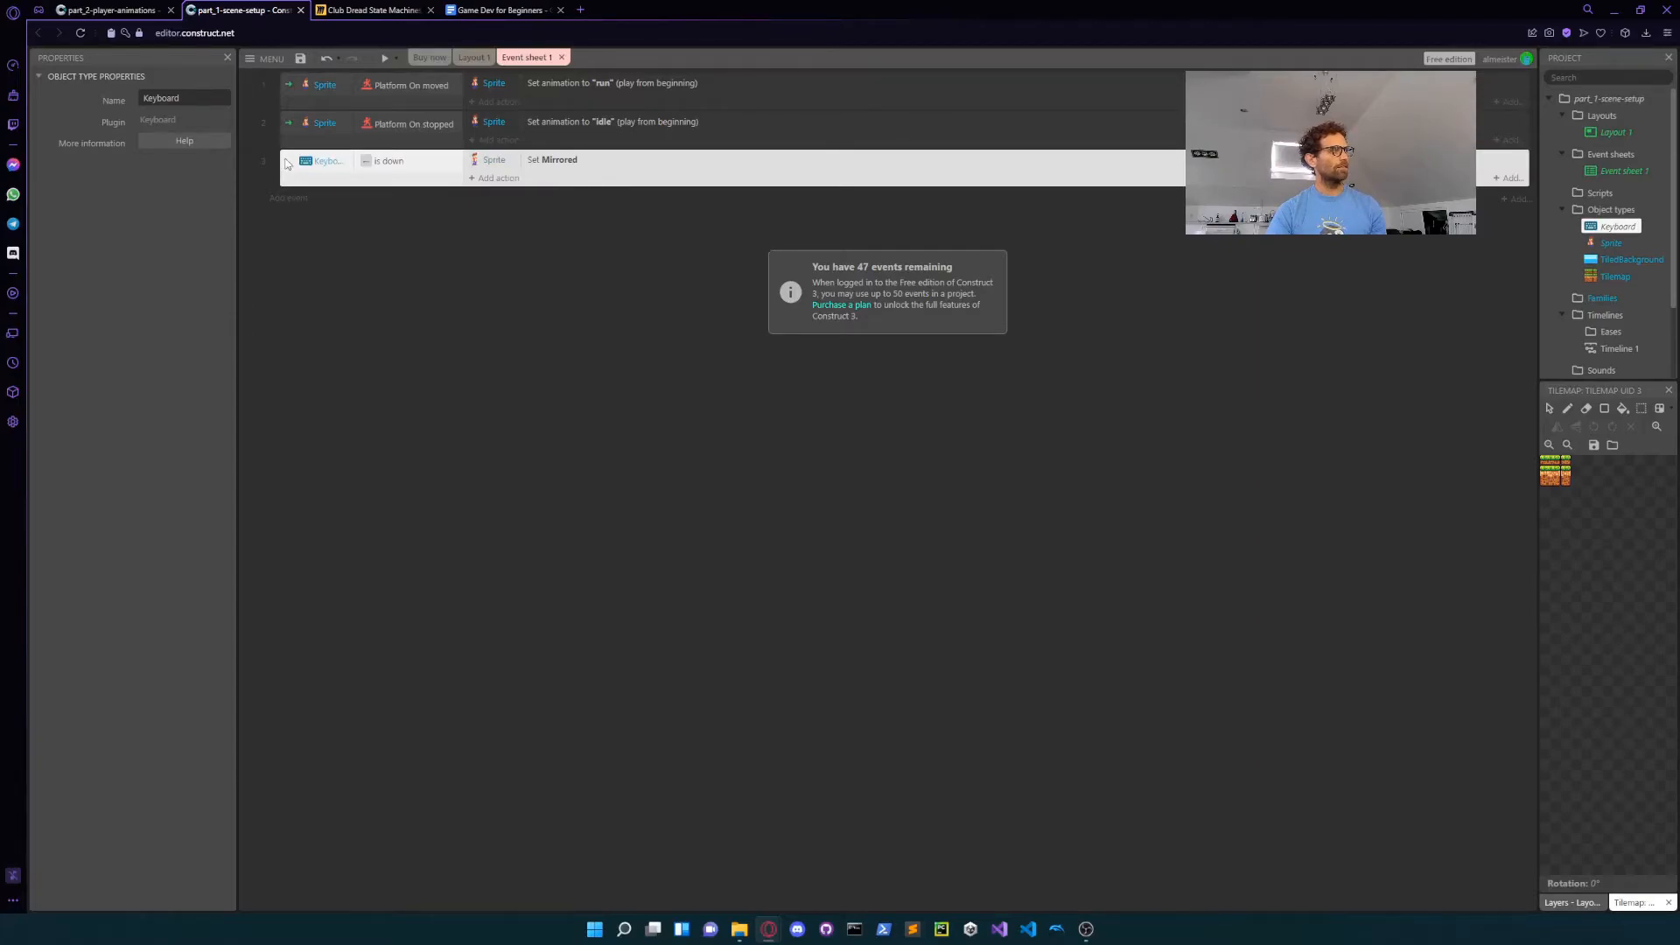
pyautogui.click(315, 224)
pyautogui.click(295, 164)
pyautogui.click(291, 161)
pyautogui.click(299, 187)
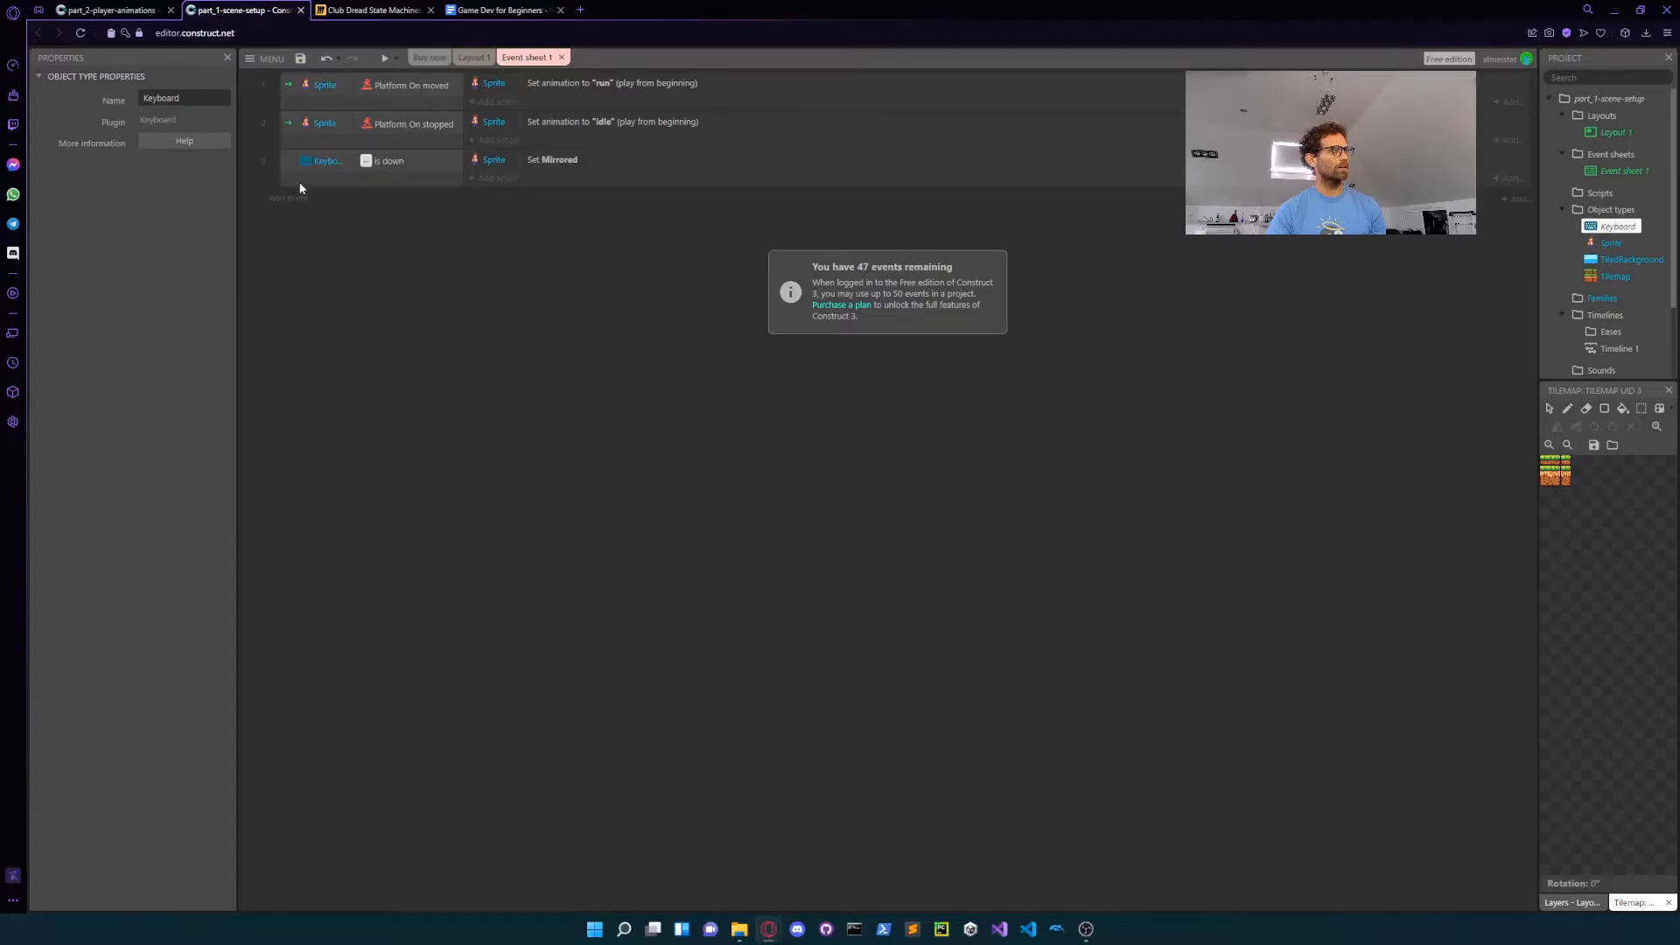
pyautogui.click(385, 163)
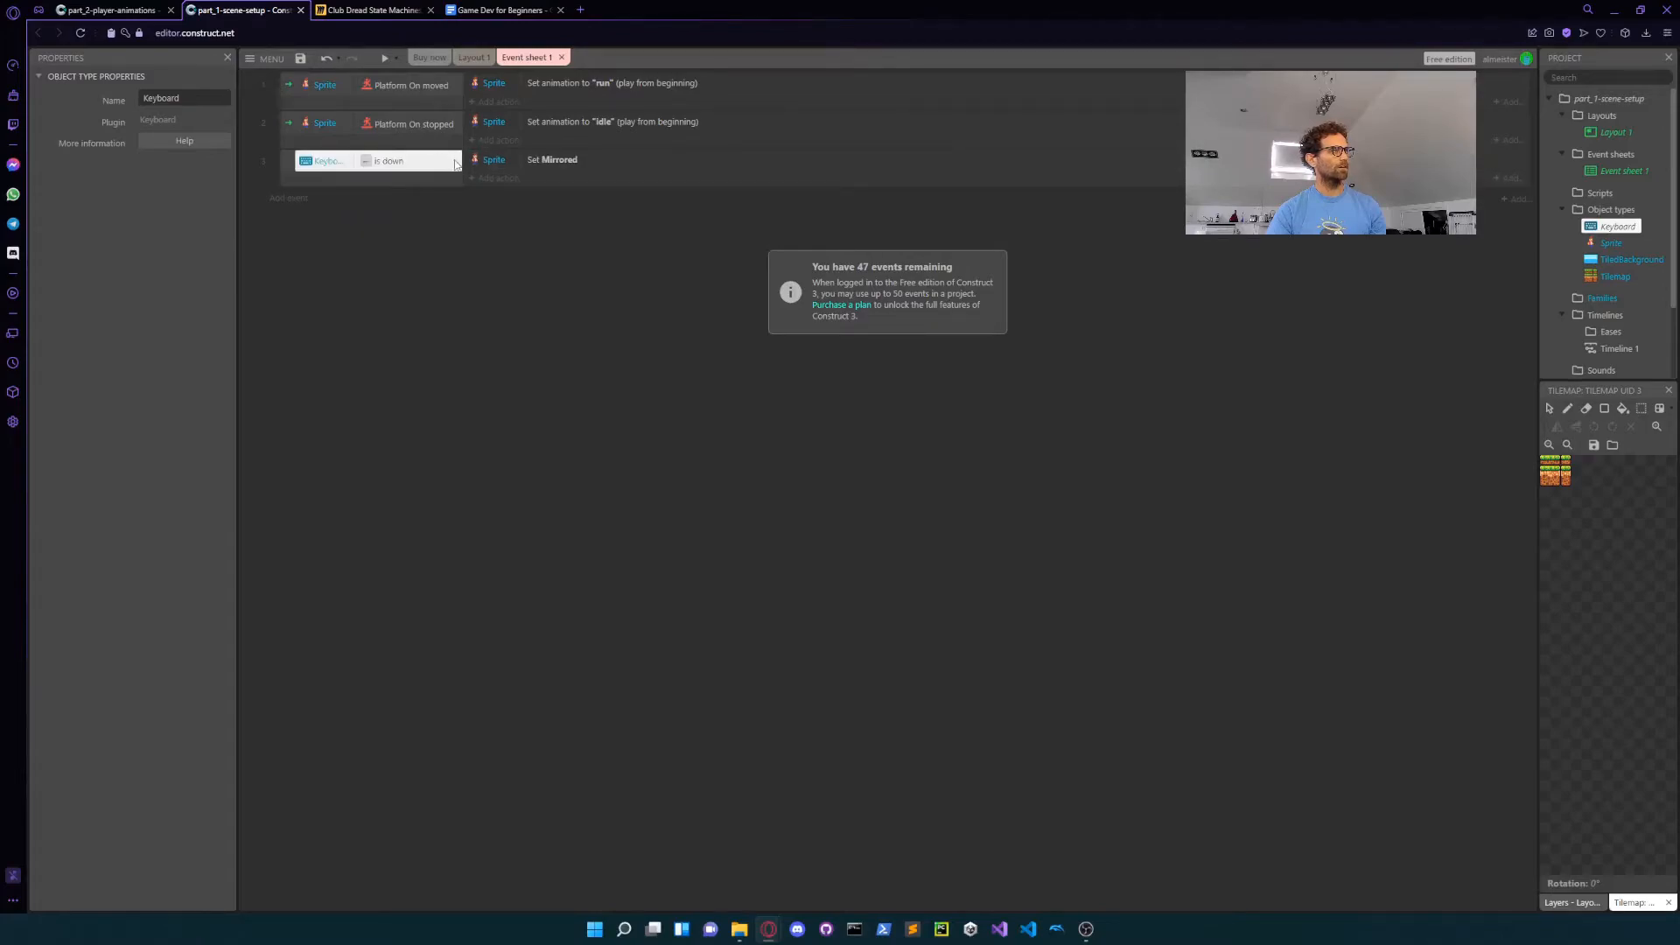
pyautogui.click(283, 164)
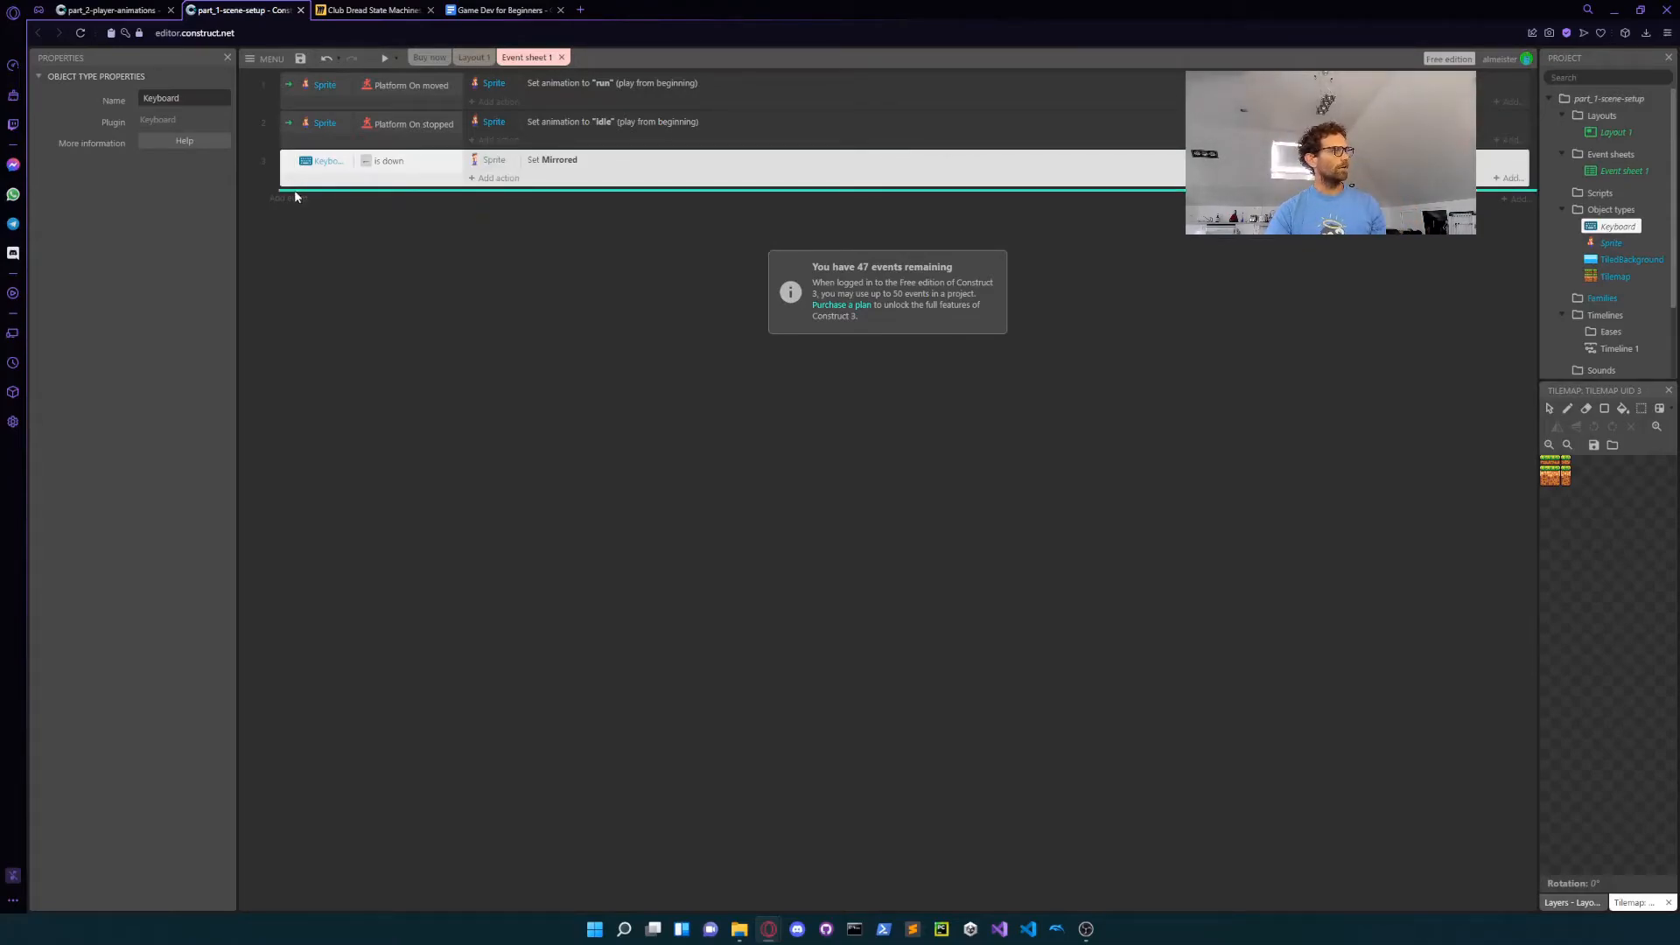
pyautogui.hotkey('ctrl', 'v')
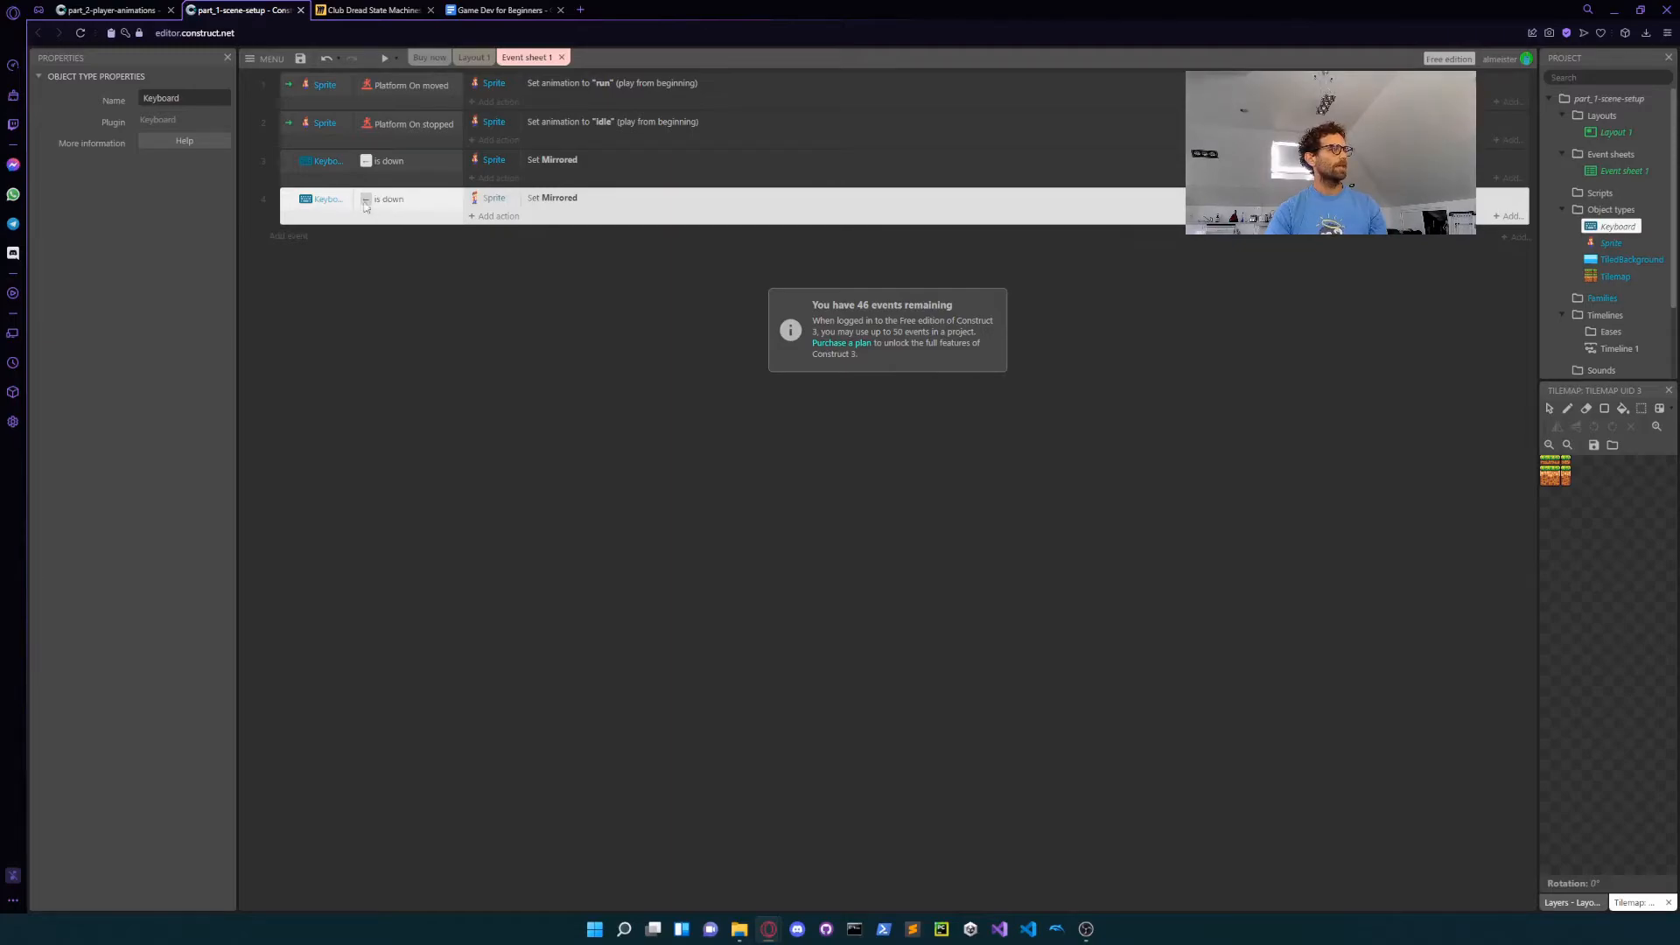
# Step: Set the key in the fourth event's Key is down condition to Right arrow
pyautogui.doubleClick(379, 208)
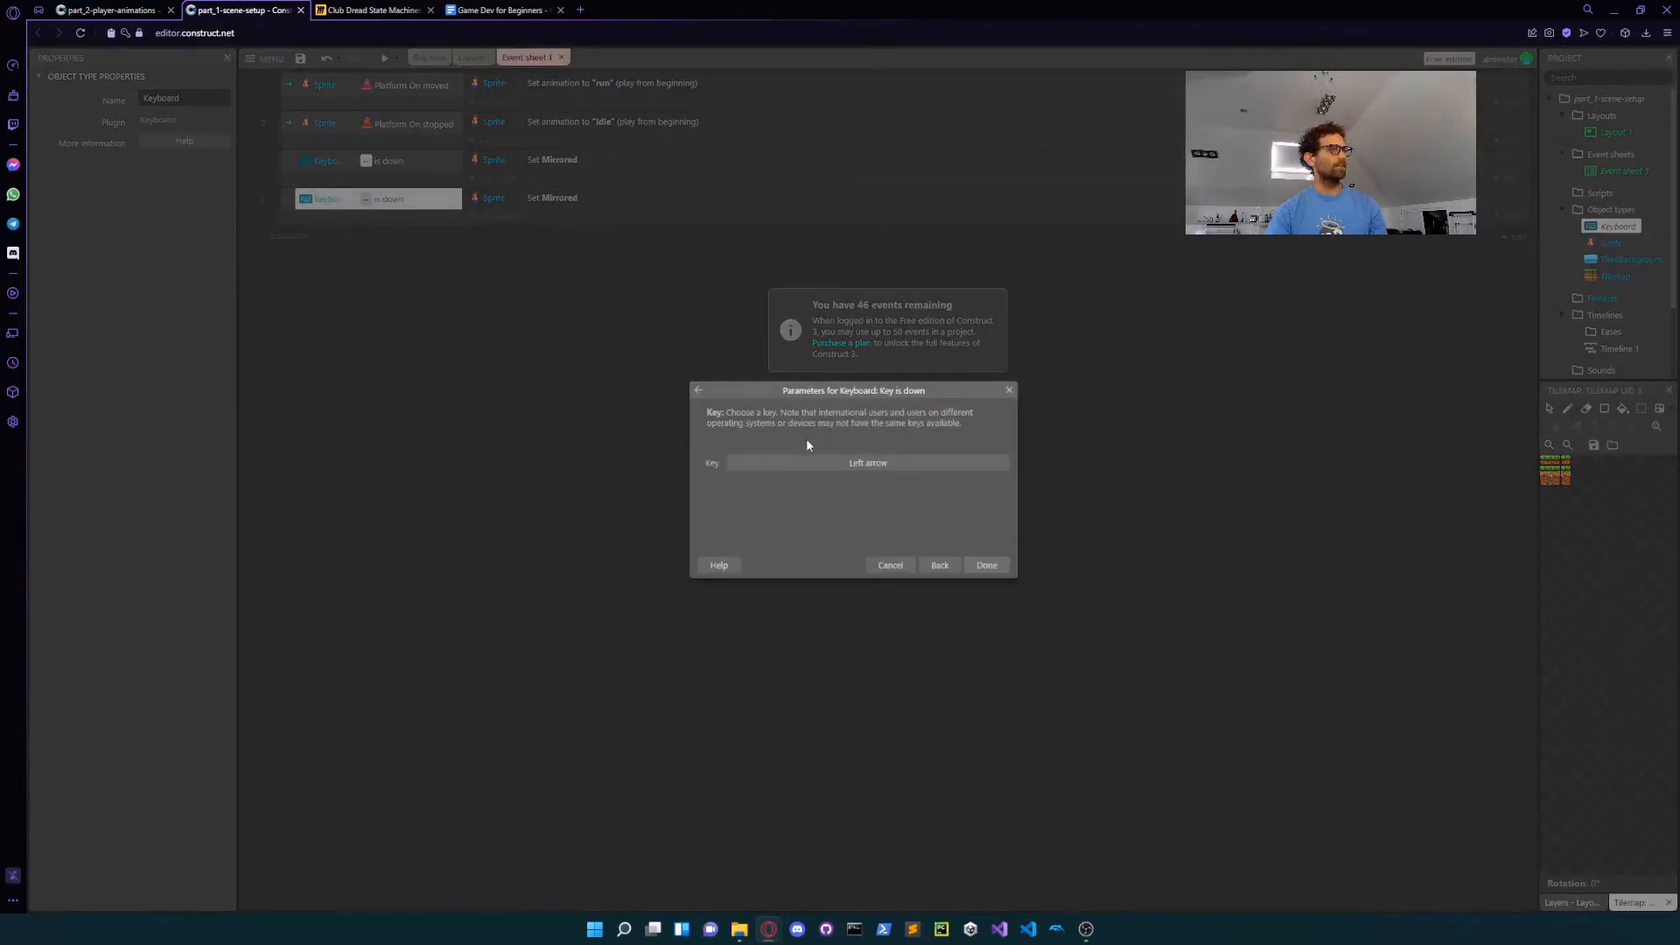
pyautogui.click(874, 466)
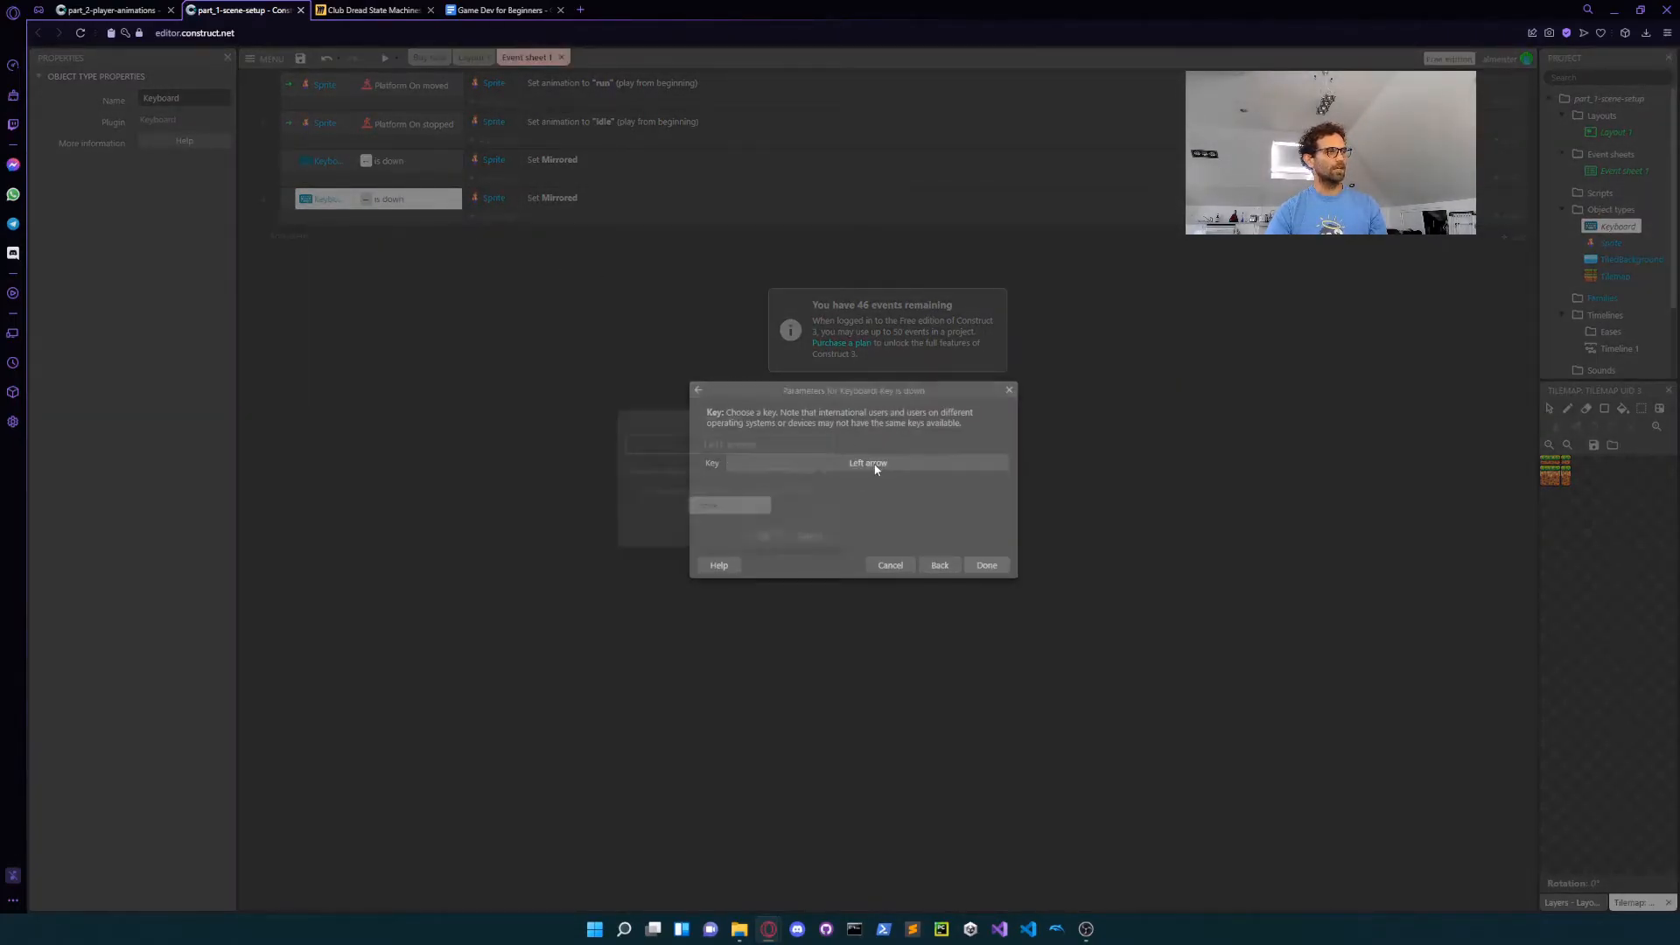
pyautogui.press('Right')
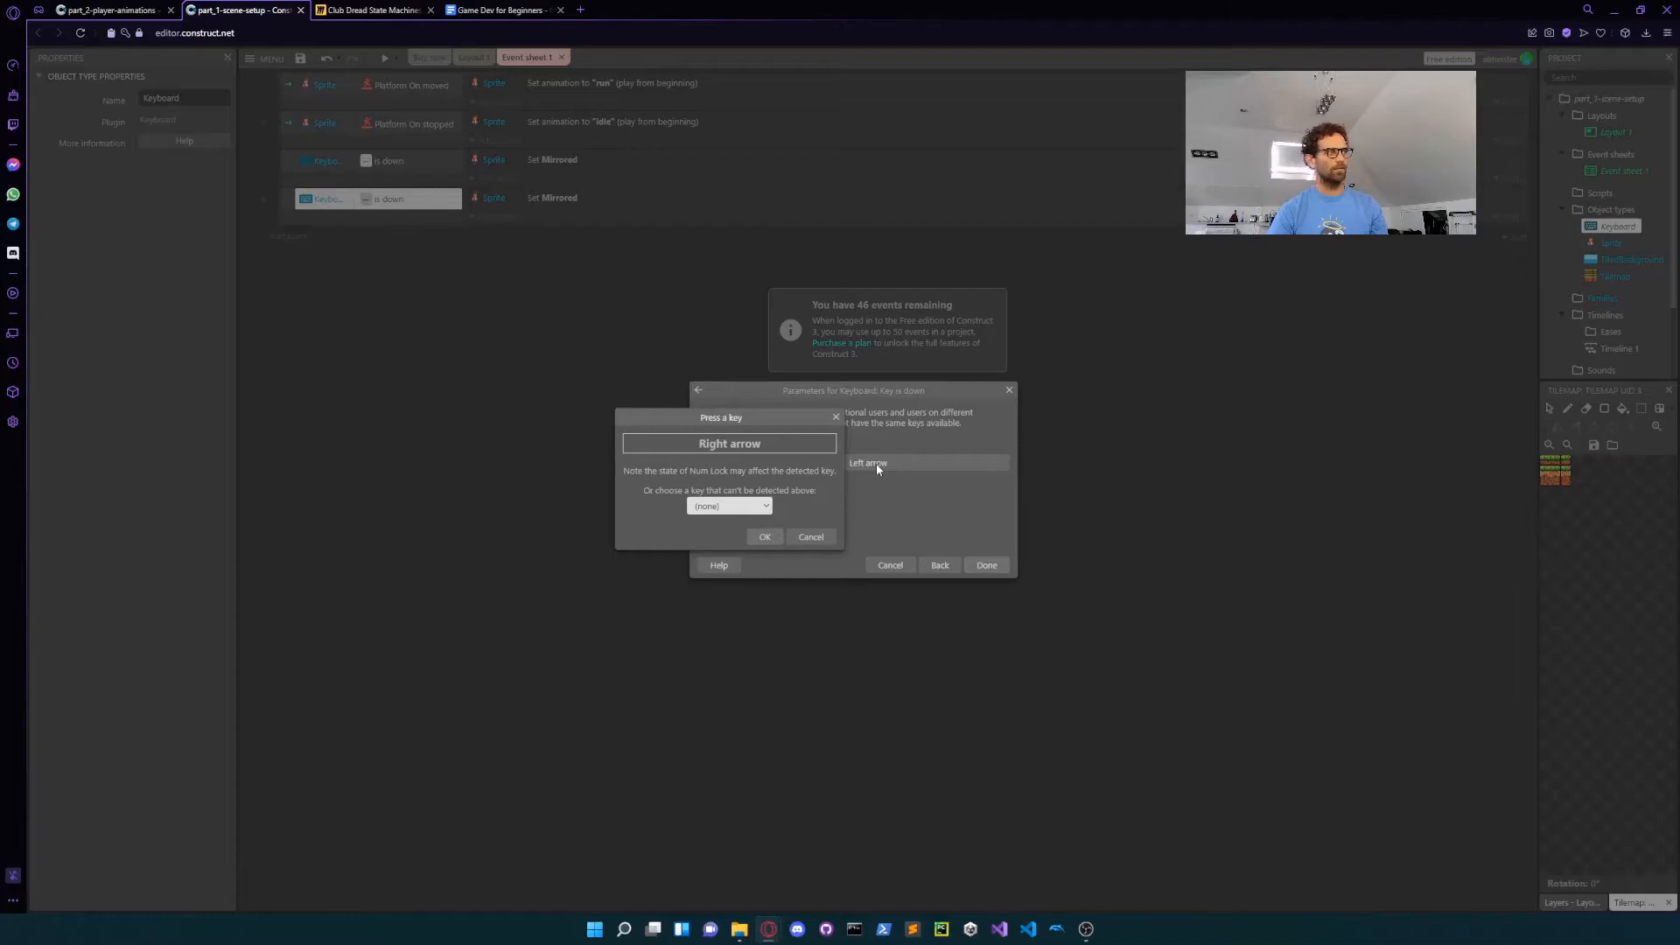
pyautogui.click(764, 537)
pyautogui.click(987, 566)
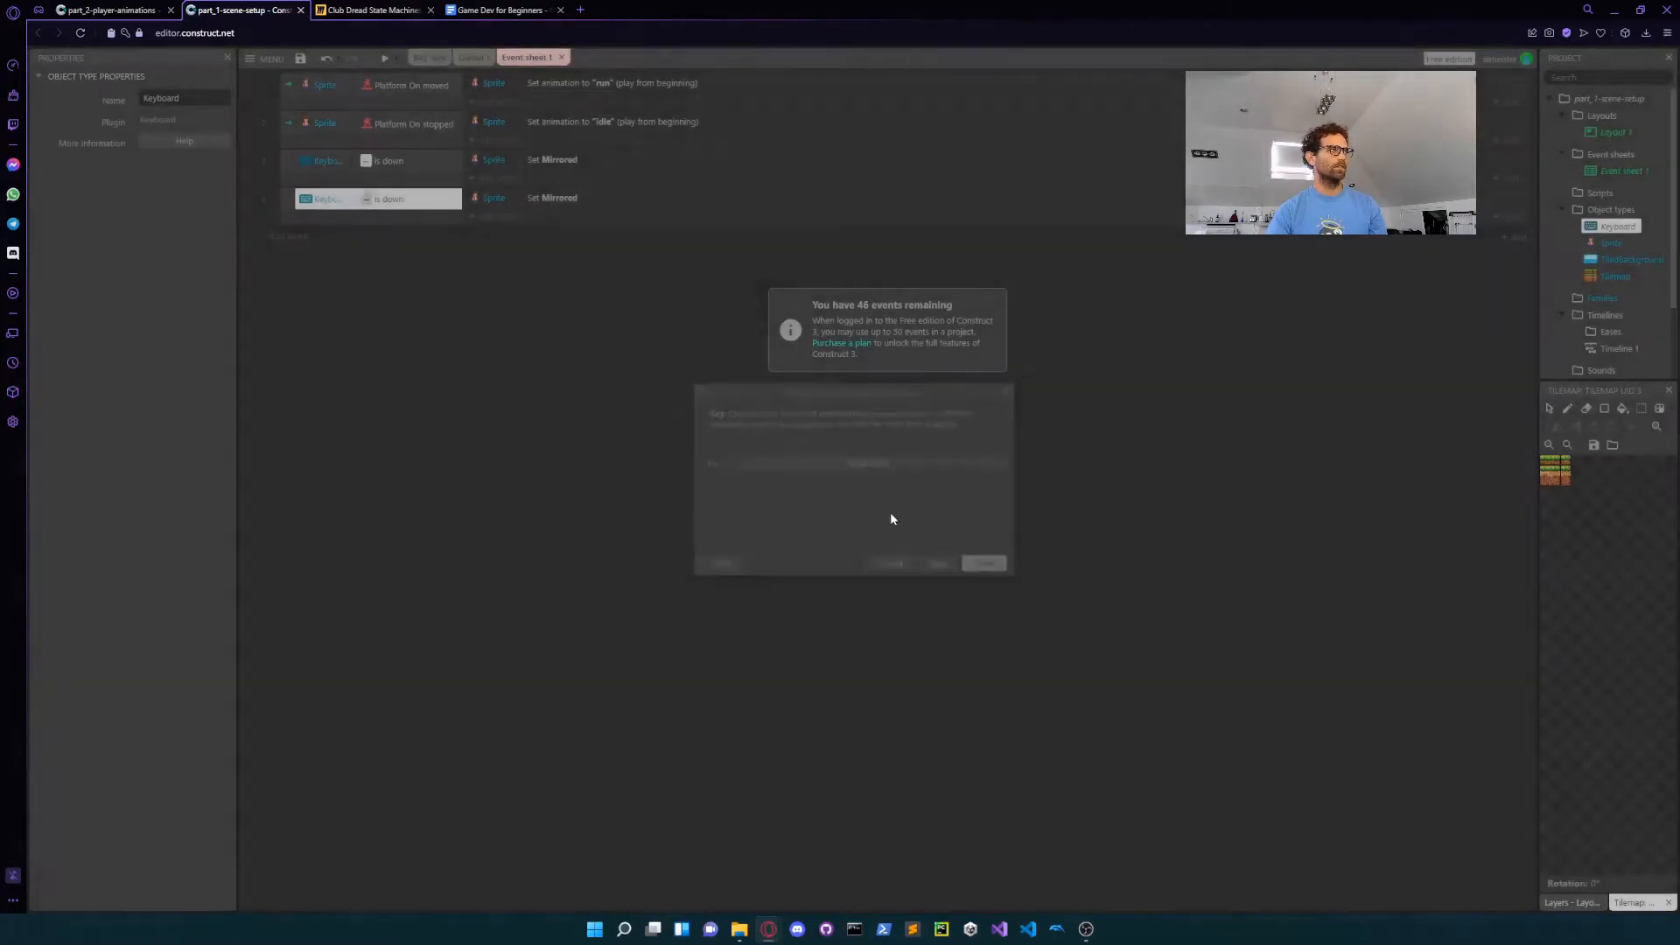
# Step: Set the state of the fourth event's Set mirrored action to Not mirrored
pyautogui.doubleClick(573, 200)
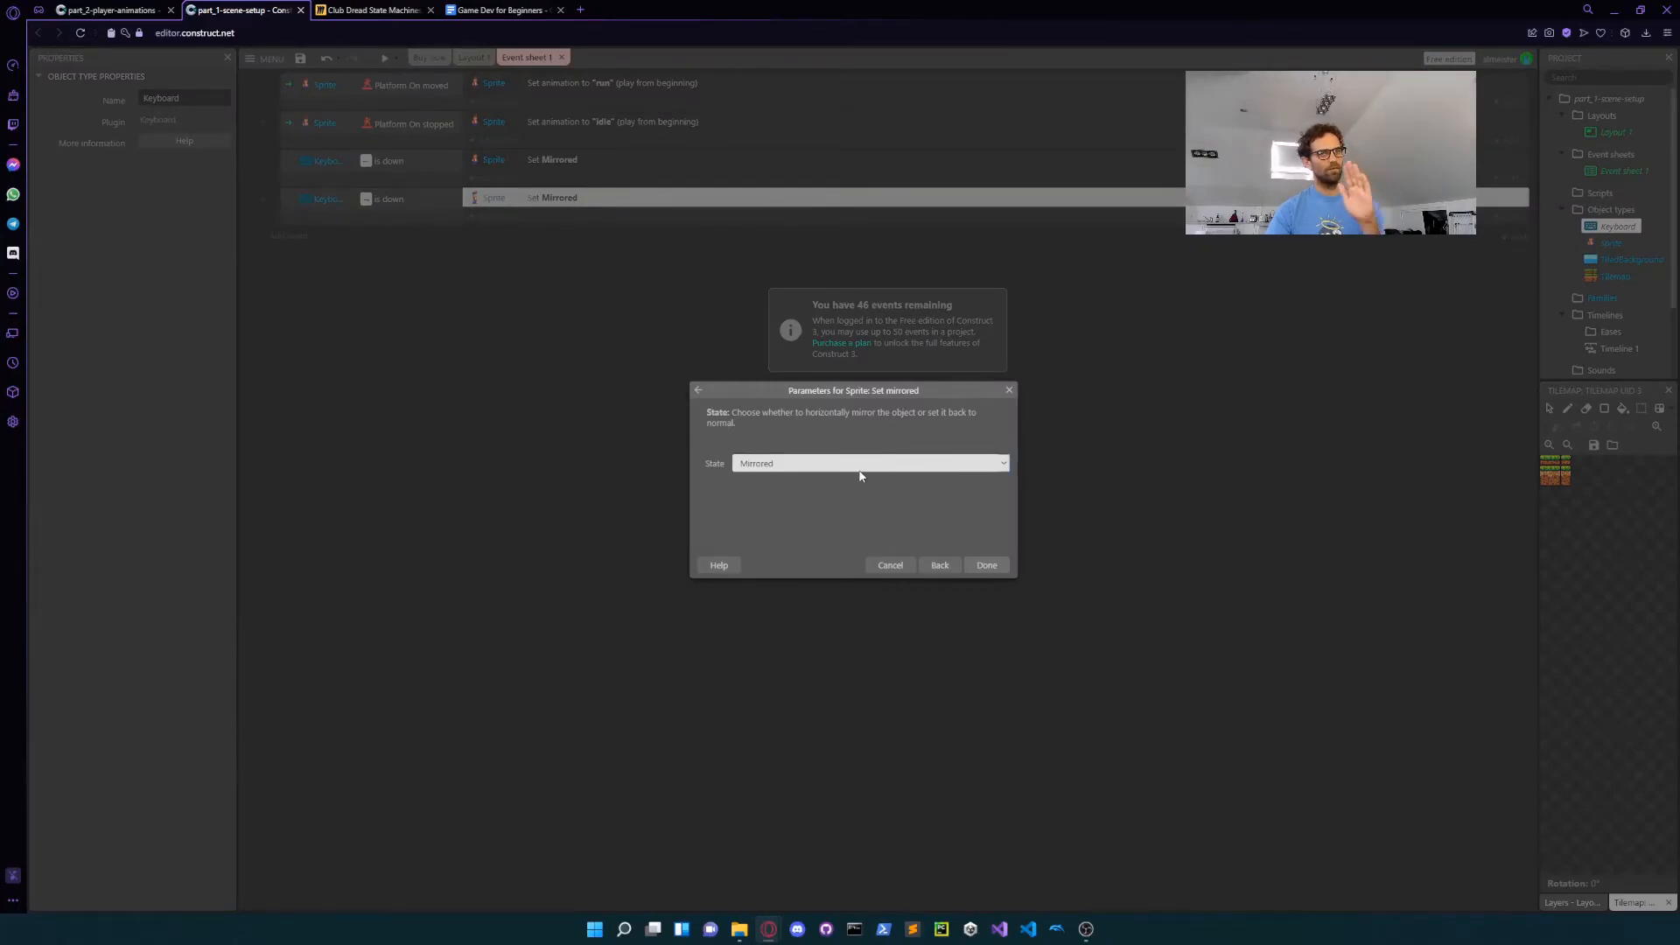
pyautogui.click(859, 471)
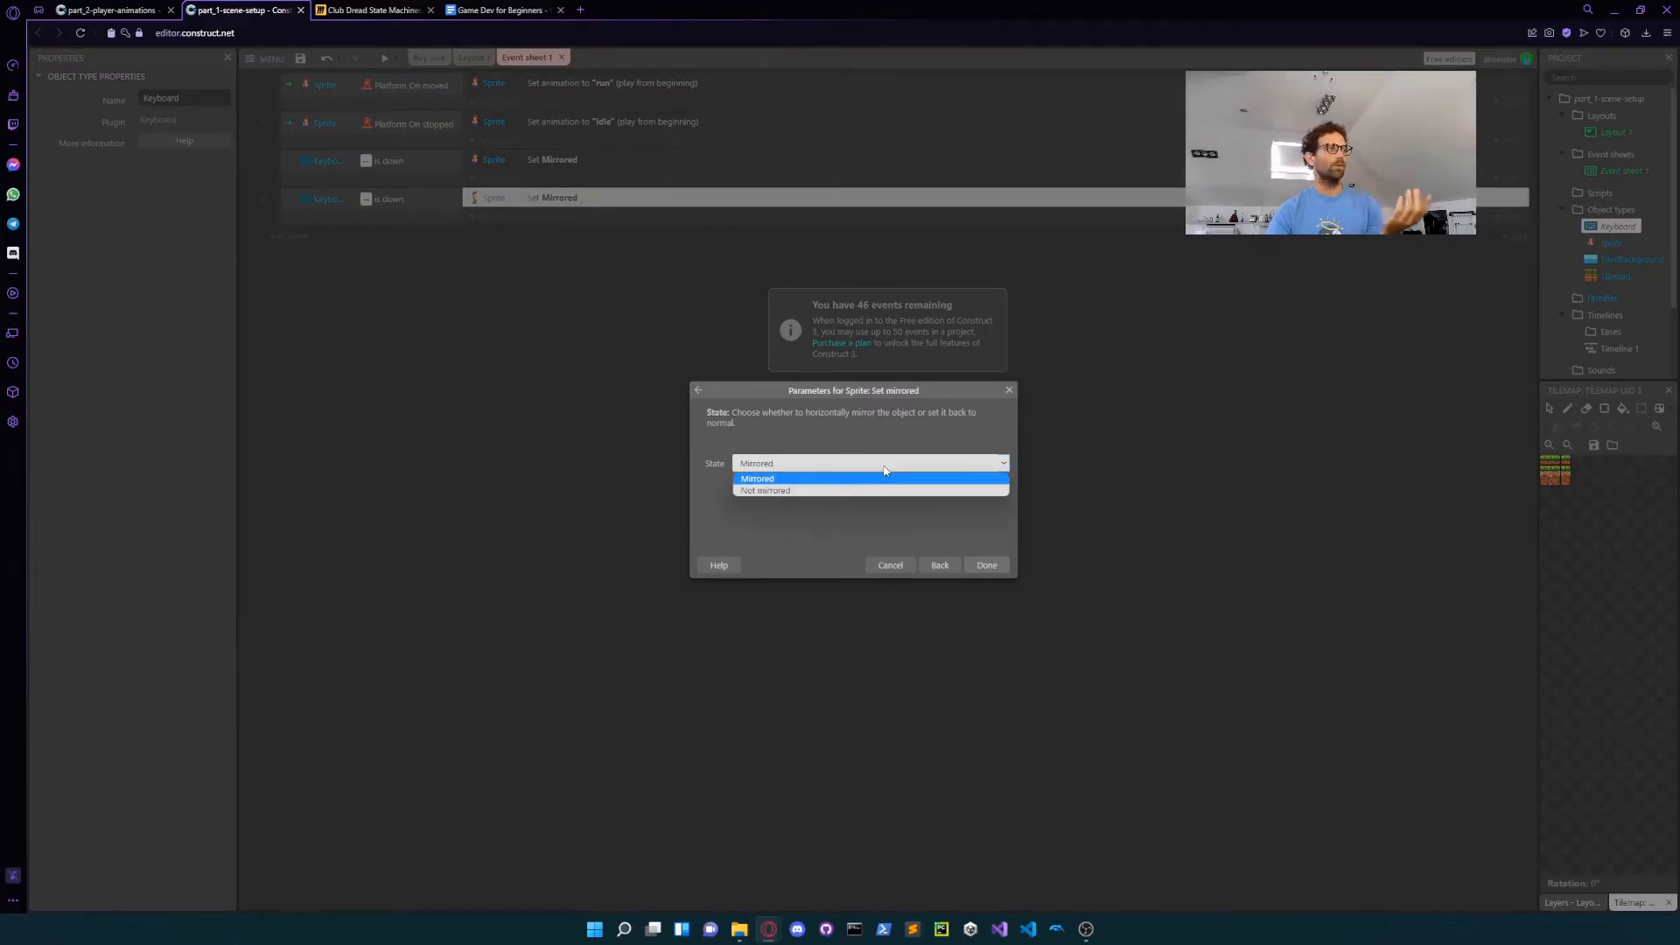
pyautogui.click(839, 486)
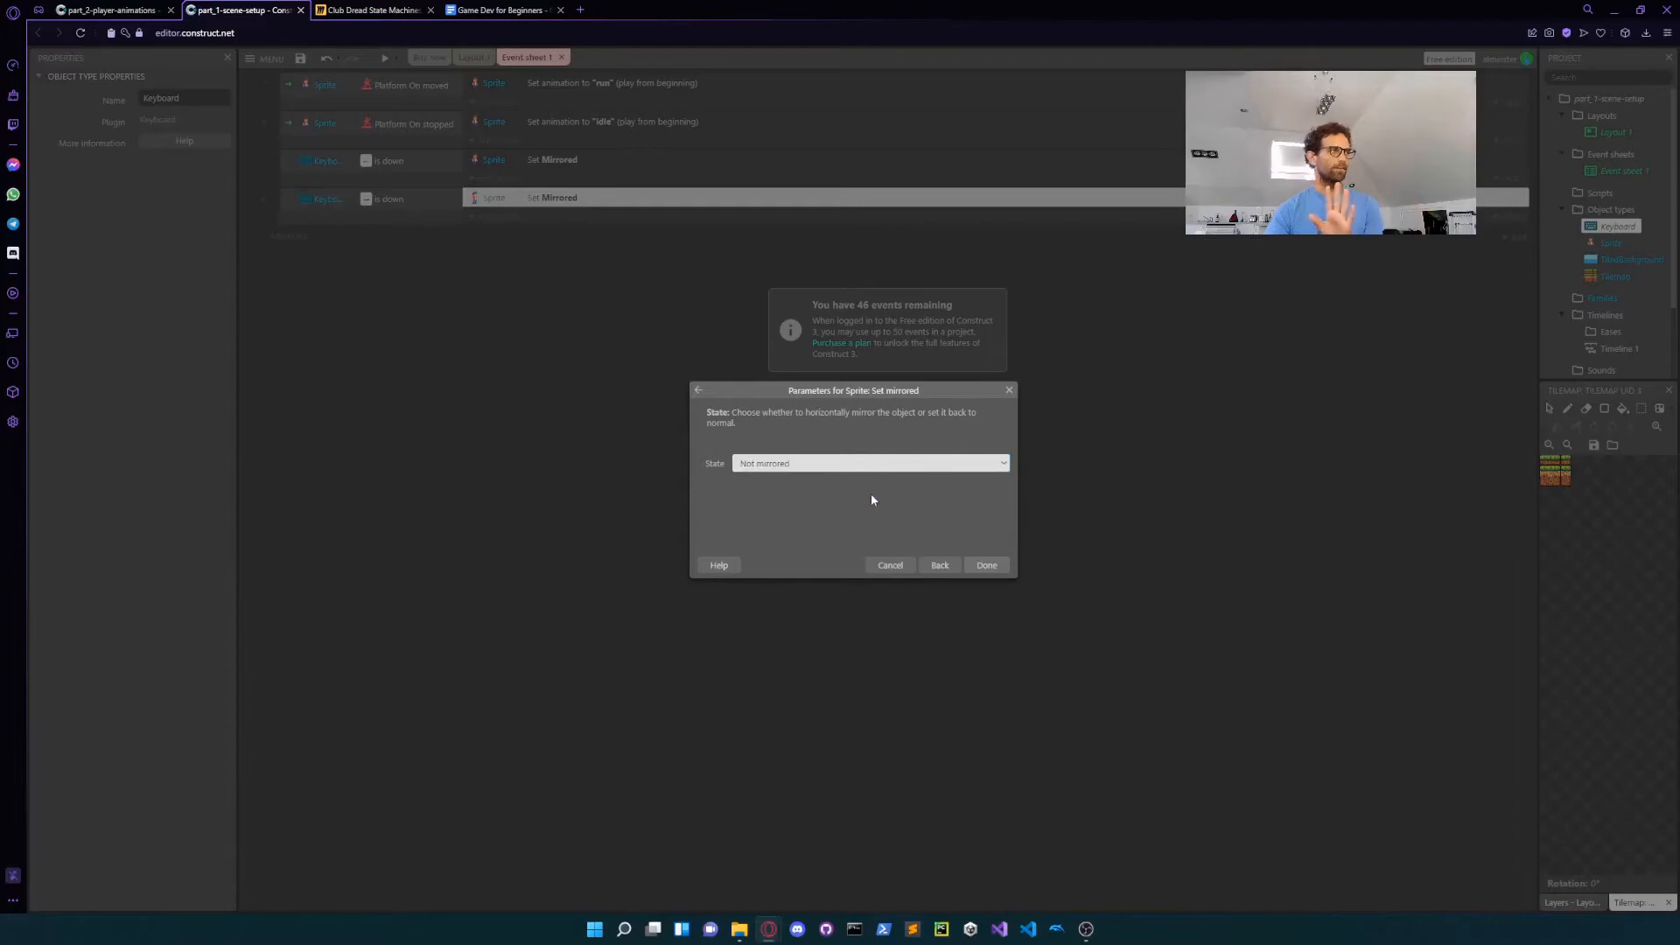
pyautogui.click(980, 565)
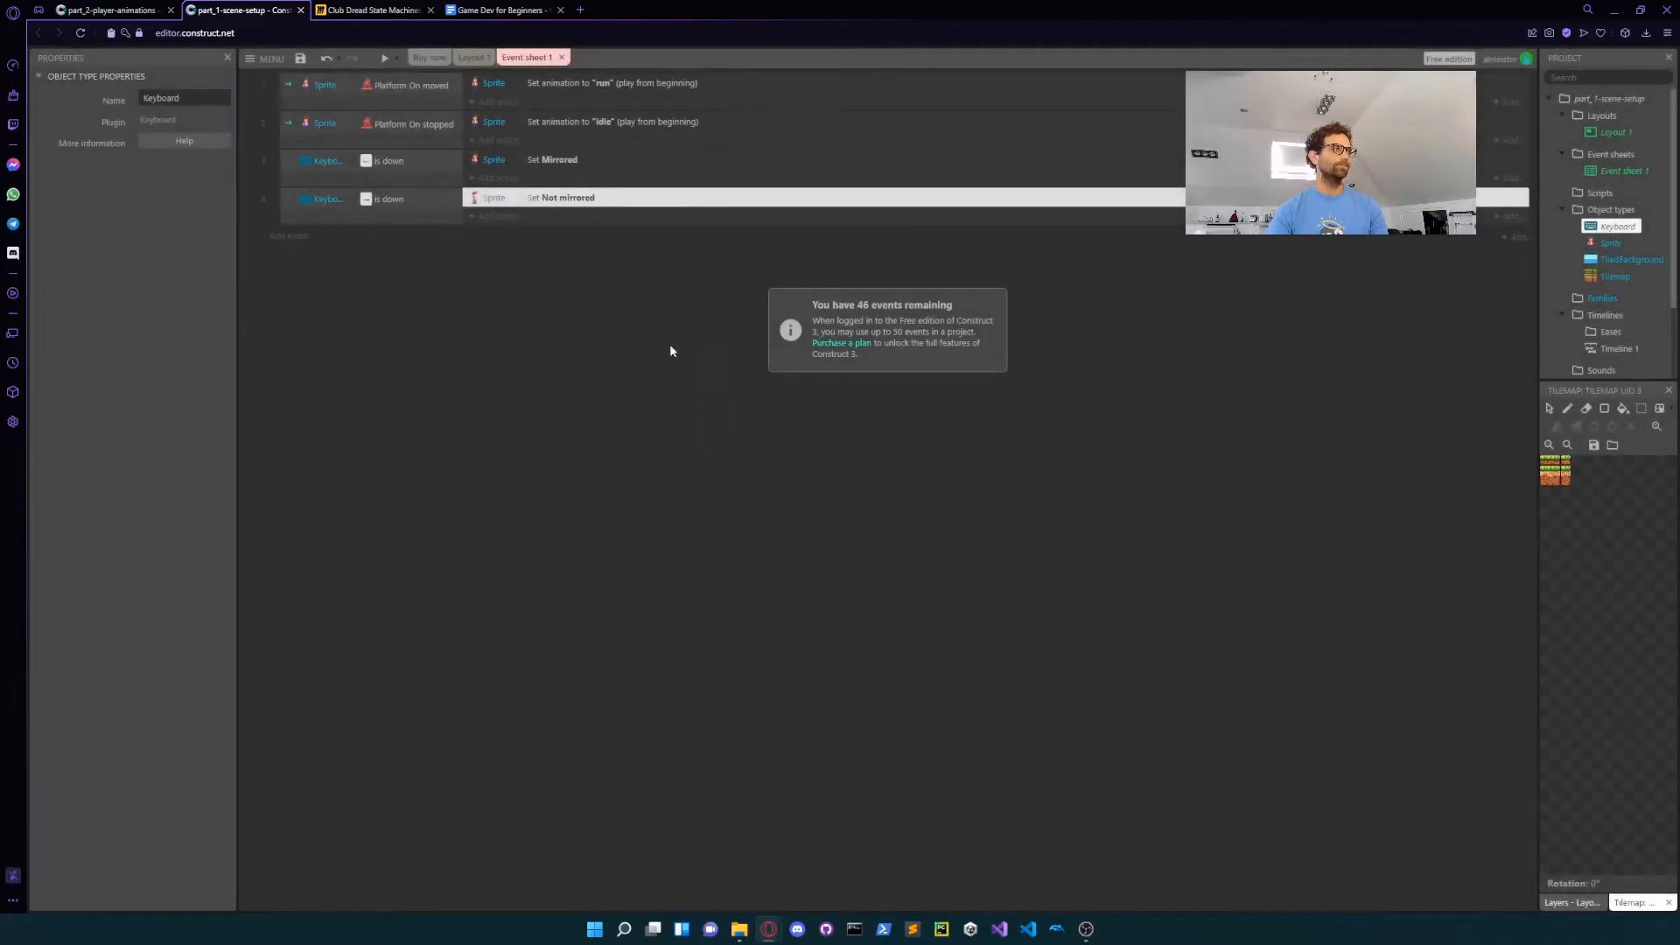
# Step: Preview Layout 1, test the sprite's mirroring while running both ways and jumping, and close the preview
pyautogui.click(473, 56)
pyautogui.click(383, 59)
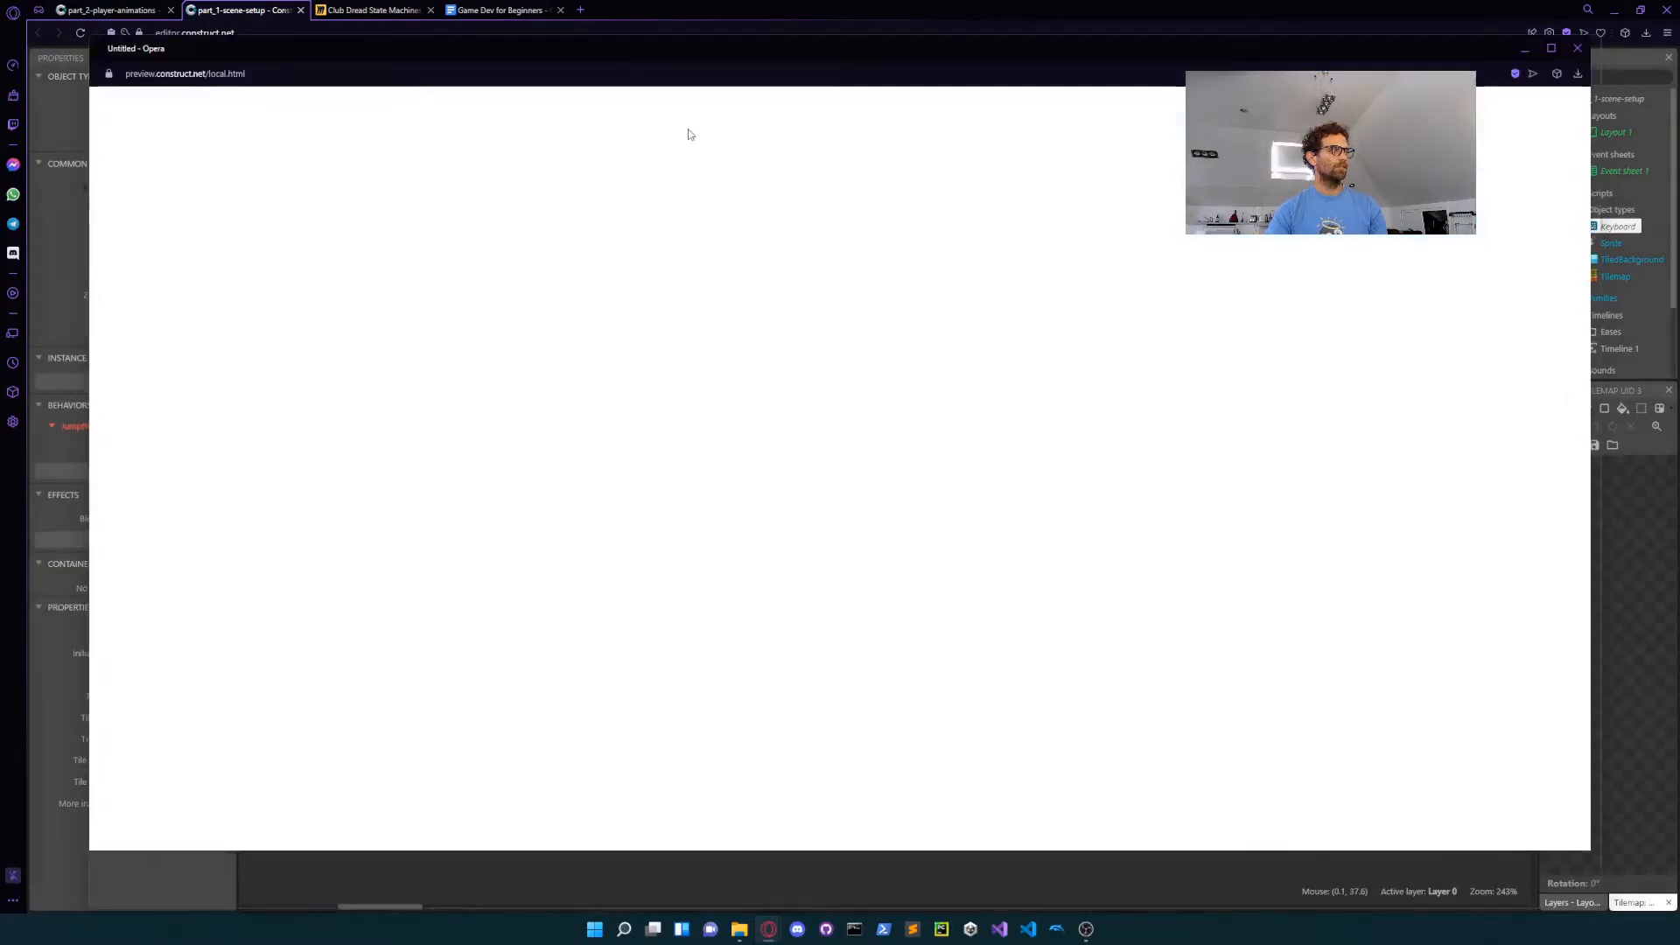
pyautogui.press('Right')
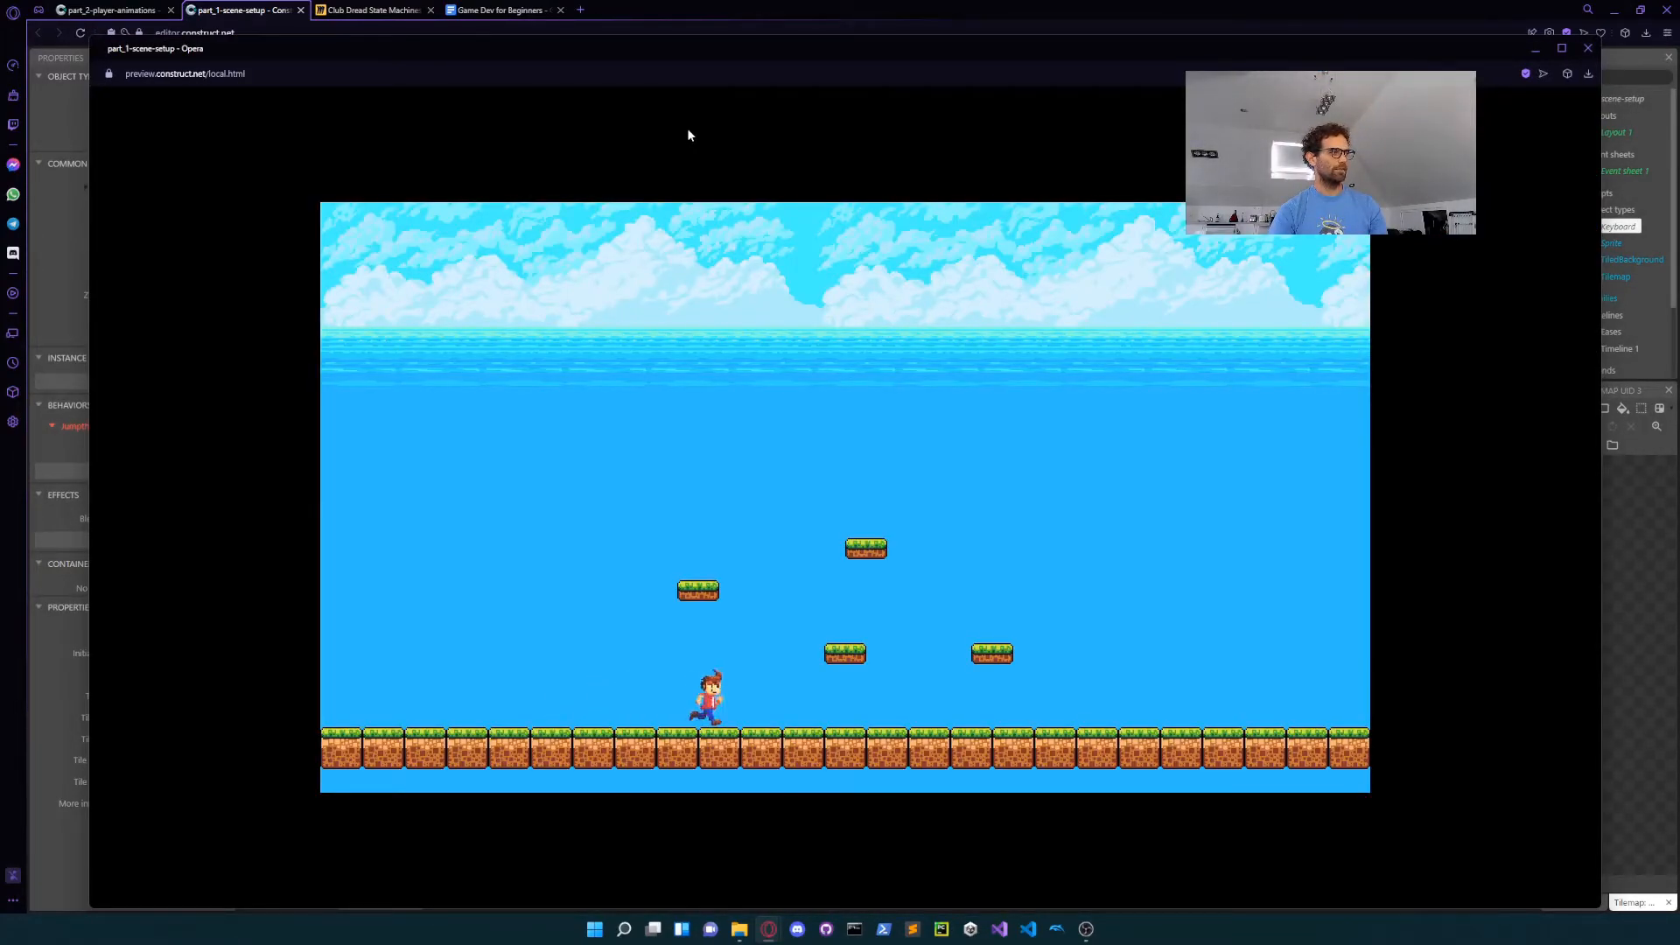
pyautogui.press('Left')
pyautogui.press('Right')
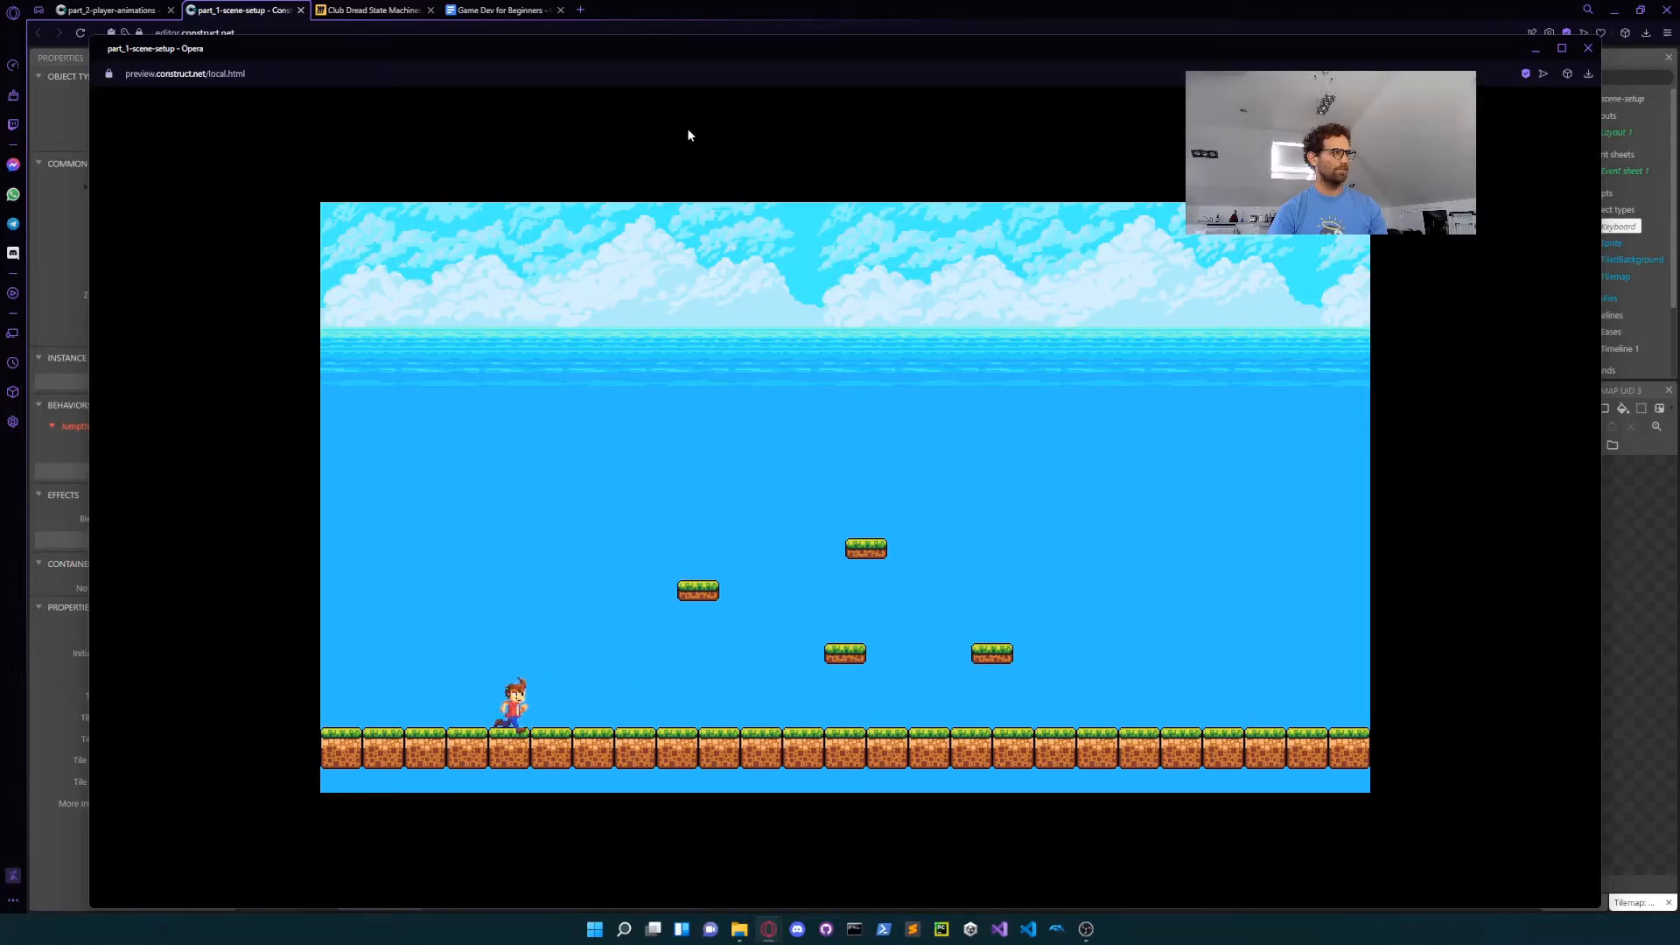
pyautogui.press('Up')
pyautogui.press('Right')
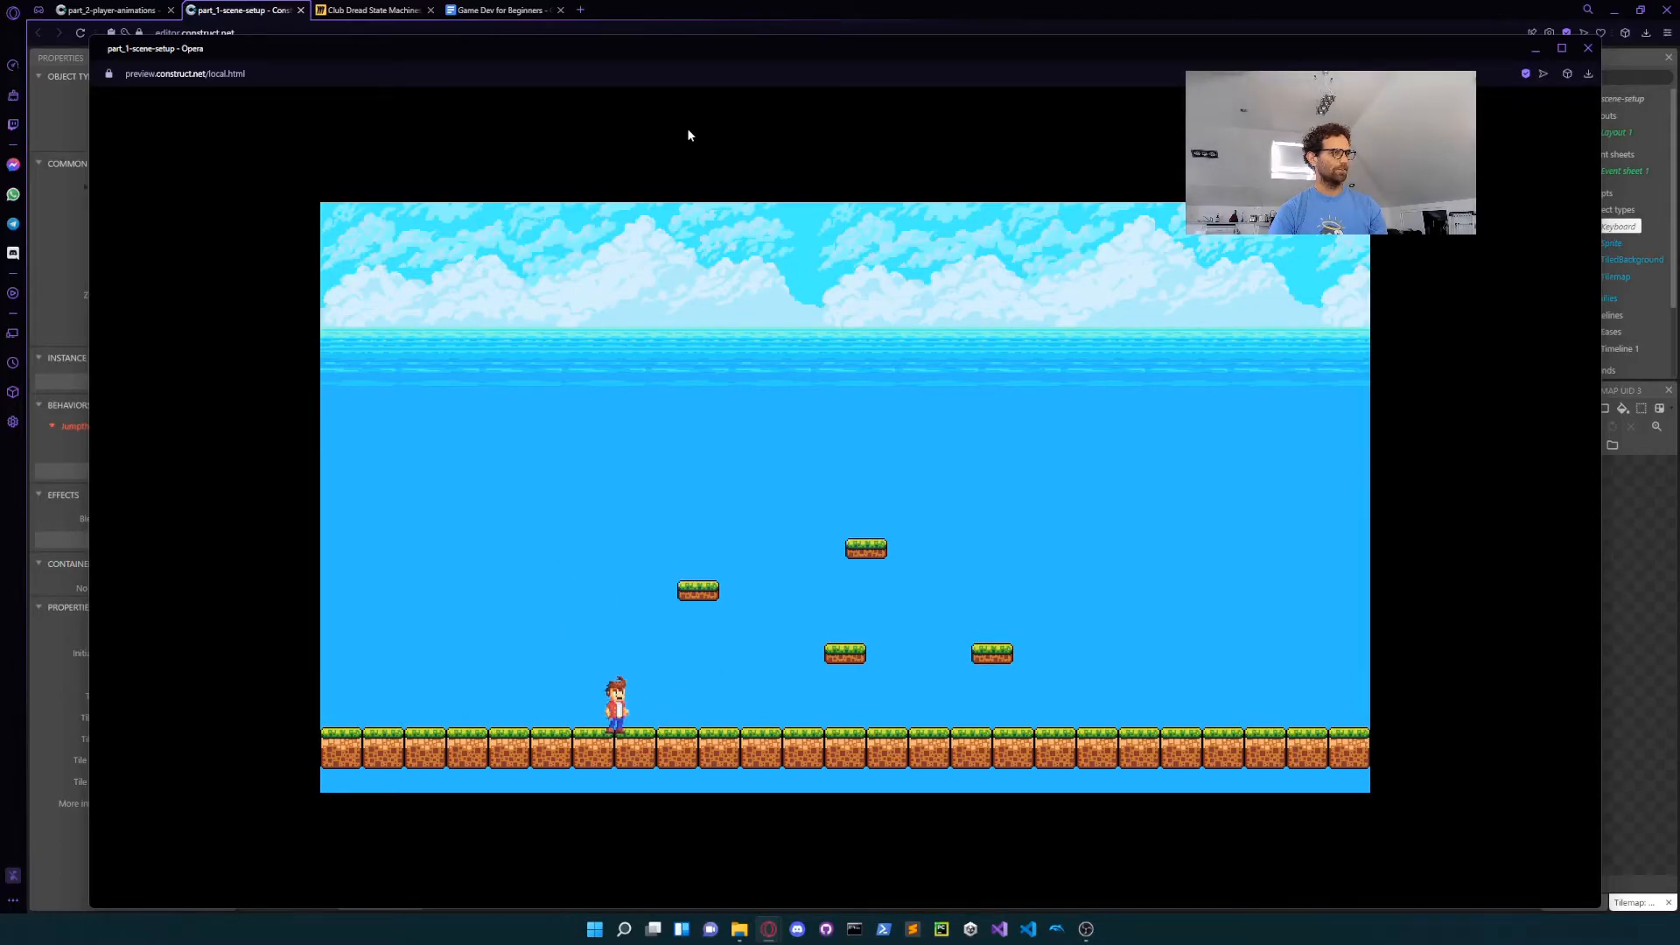
pyautogui.press('Left')
pyautogui.press('Up')
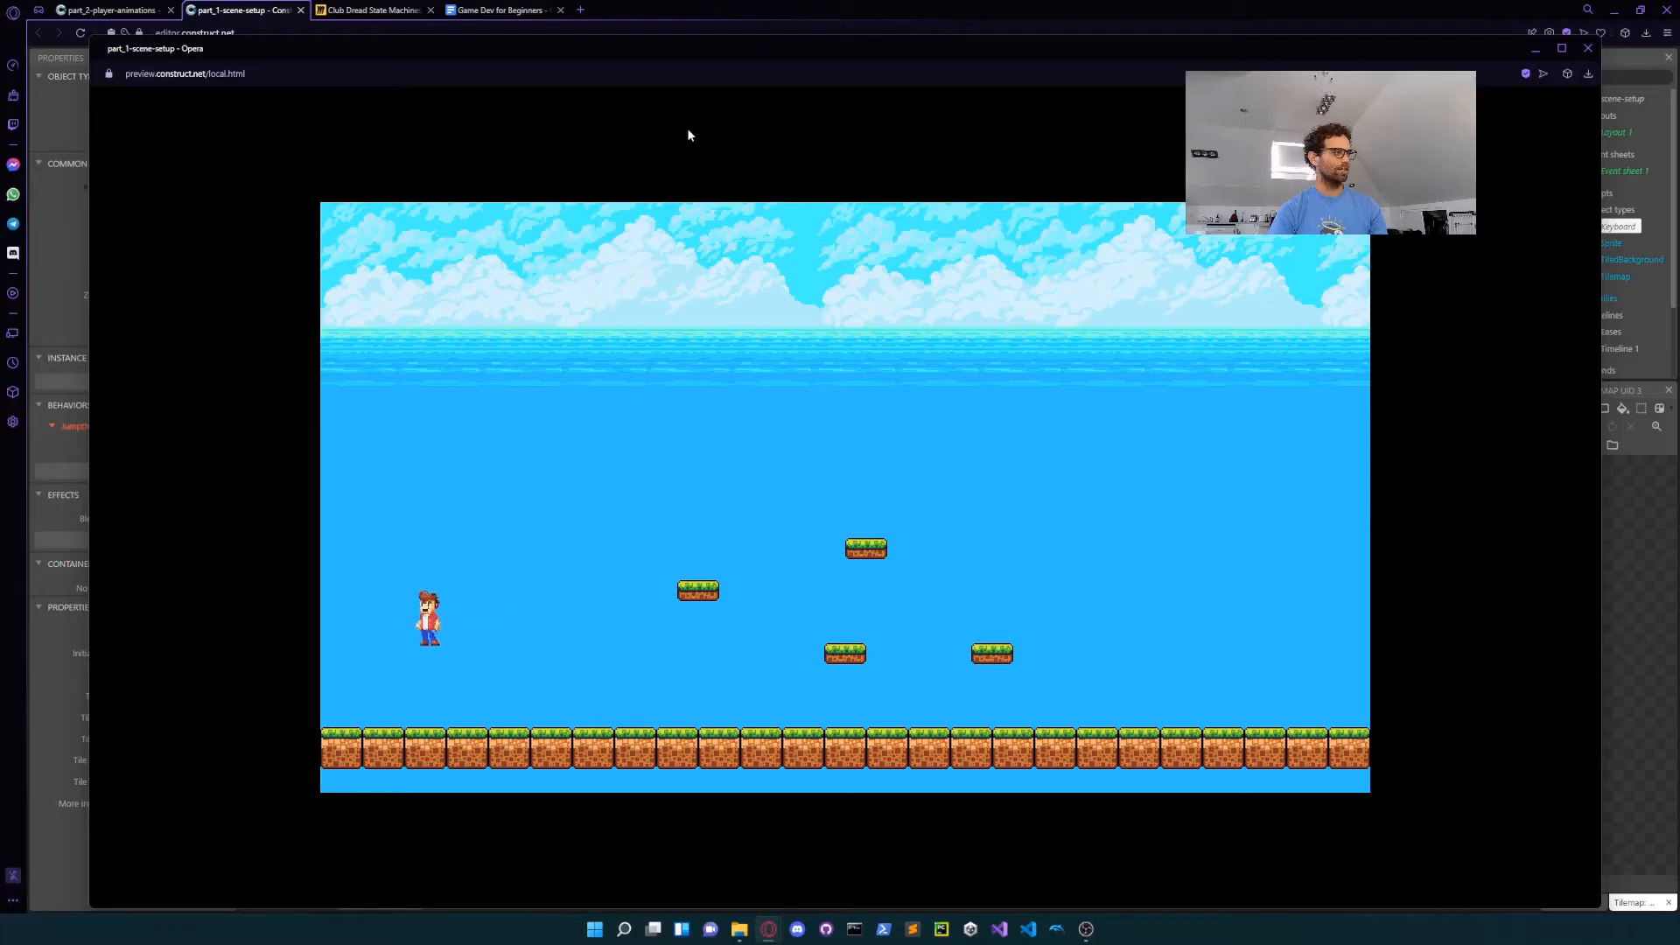
pyautogui.press('Right')
pyautogui.press('Left')
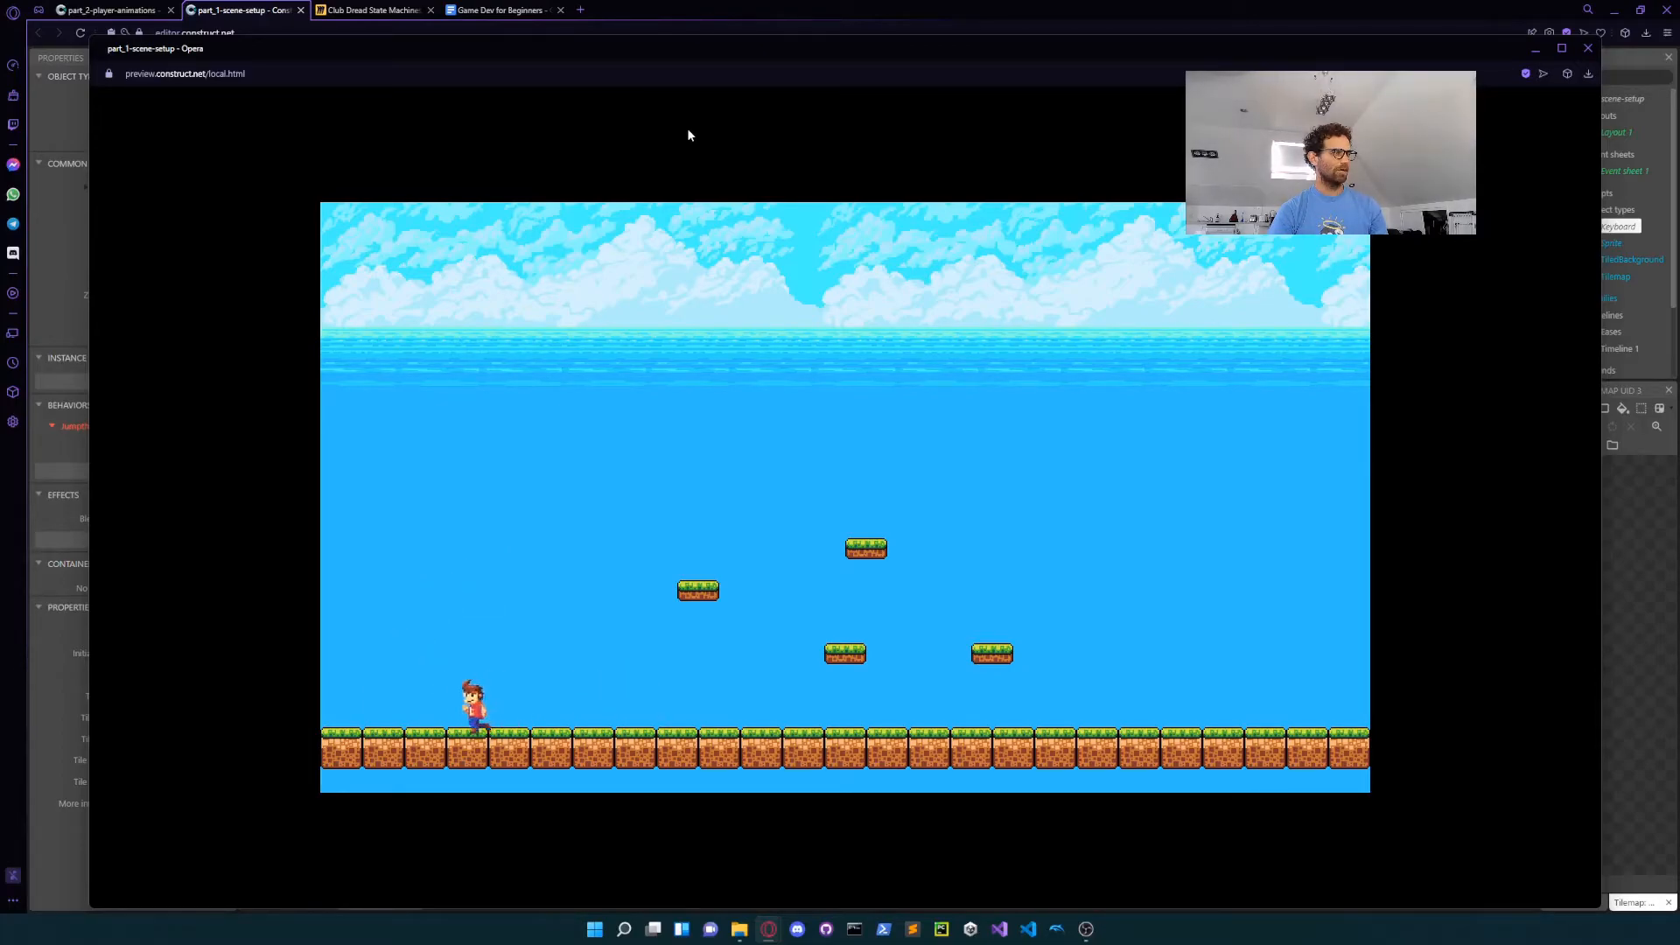
pyautogui.press('Up')
pyautogui.press('Right')
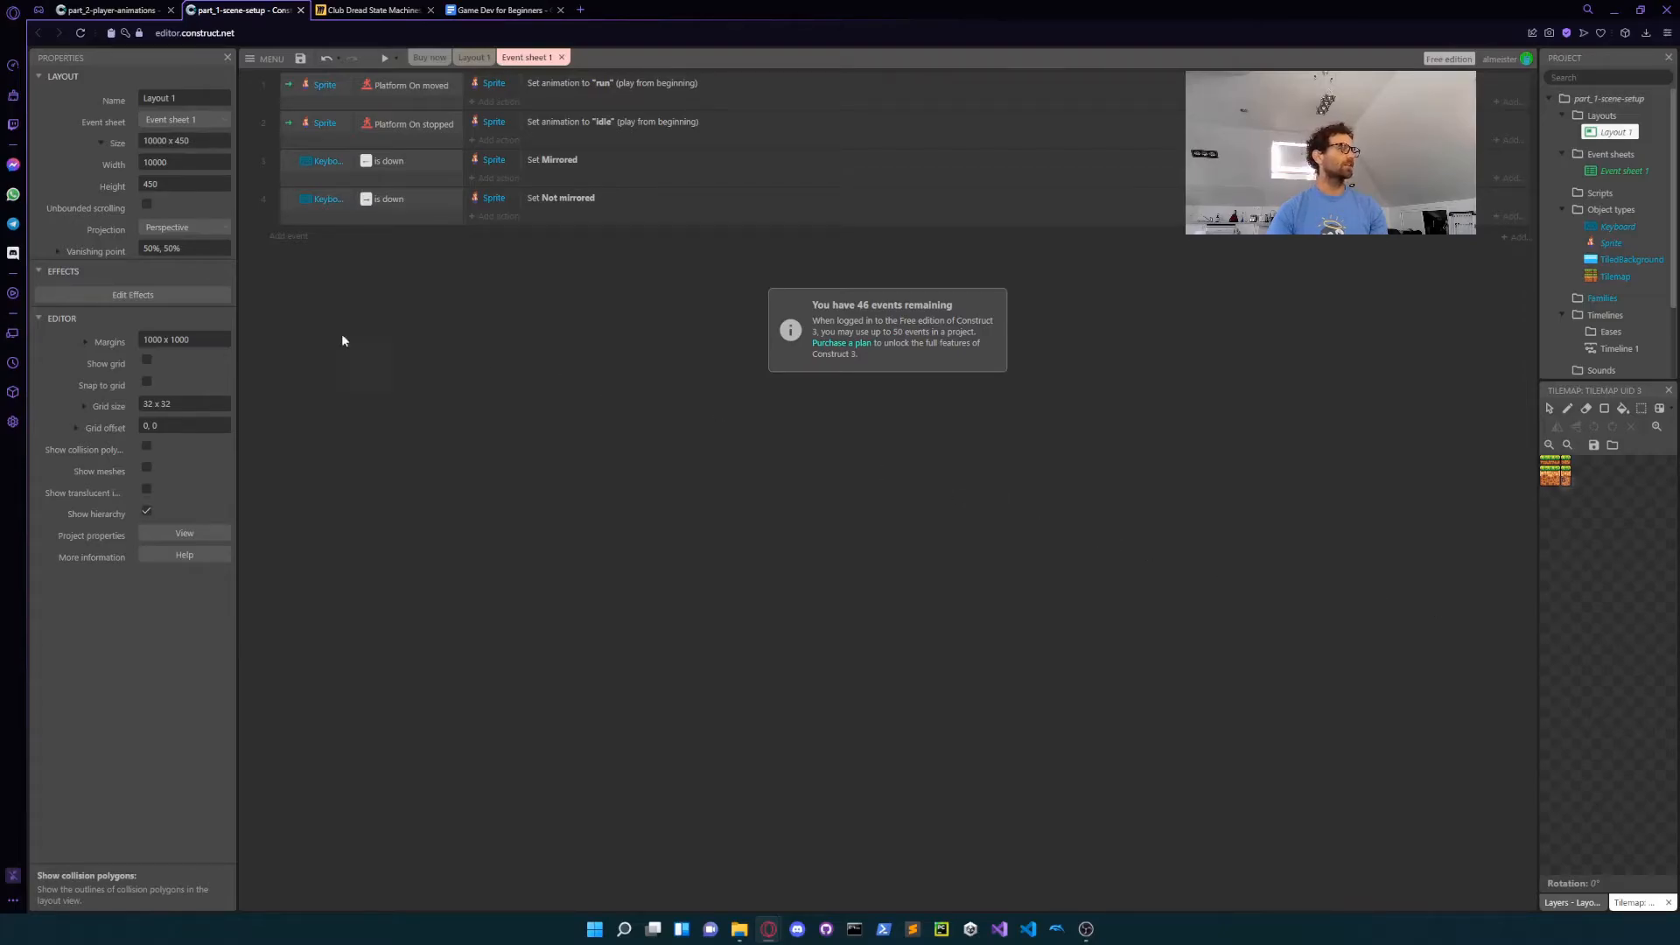
# Step: Load dude-jump.png into the player sprite as a new animation, importing it as a sprite strip with 3 horizontal cells and 1 vertical cell
pyautogui.click(472, 57)
pyautogui.doubleClick(670, 600)
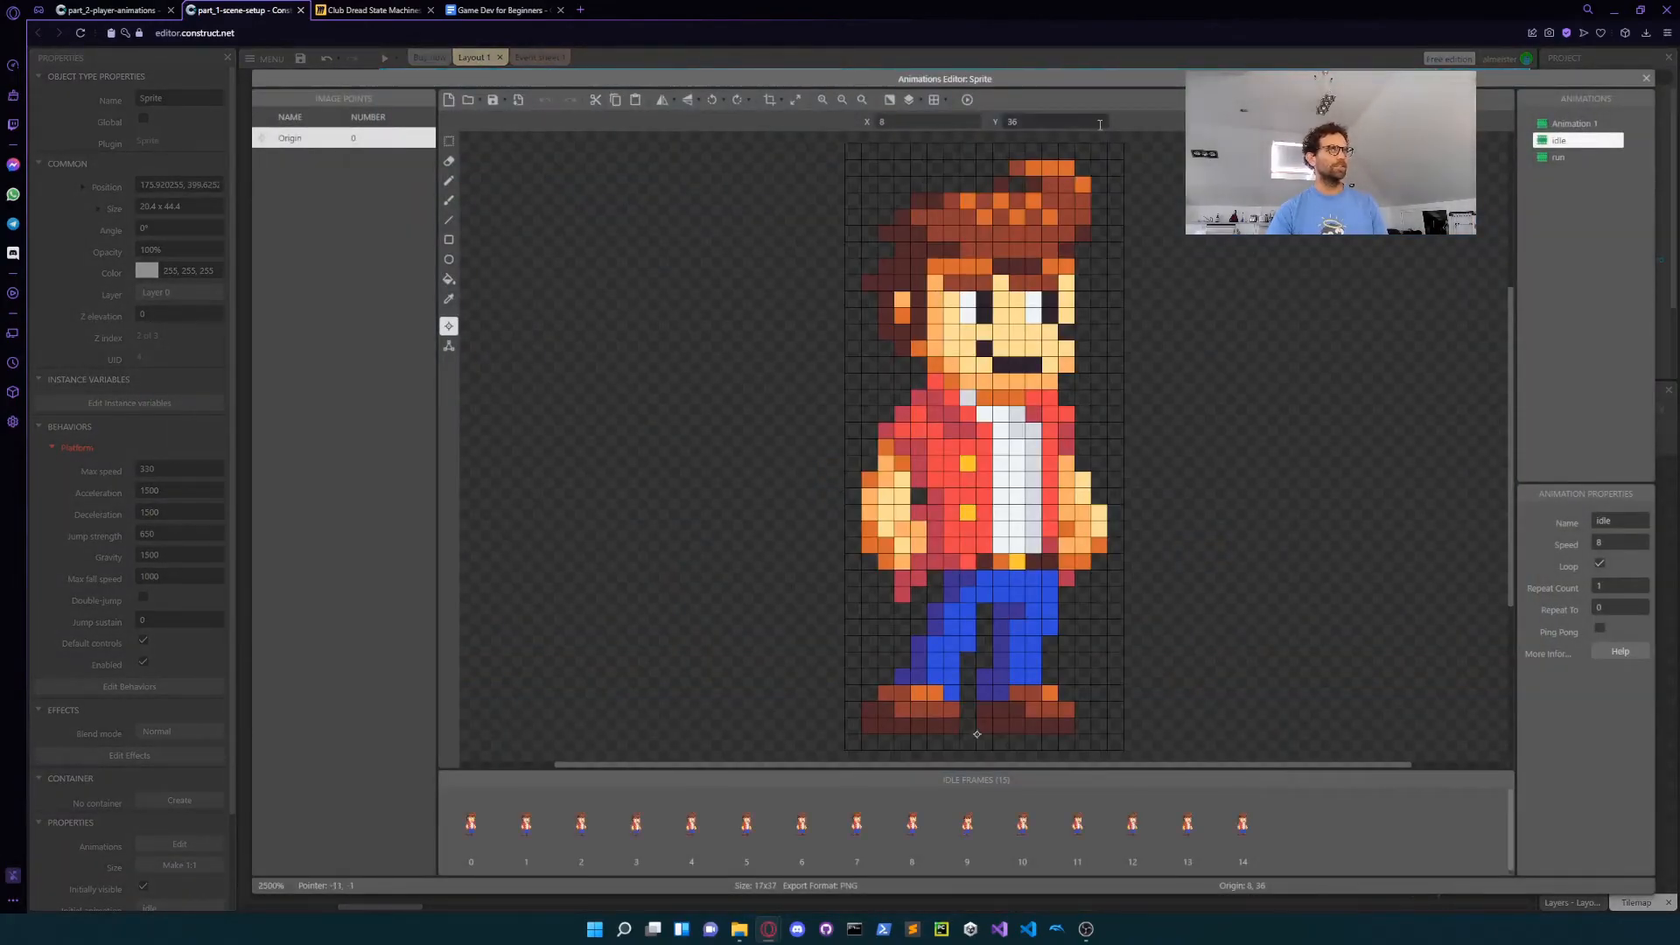
pyautogui.click(505, 100)
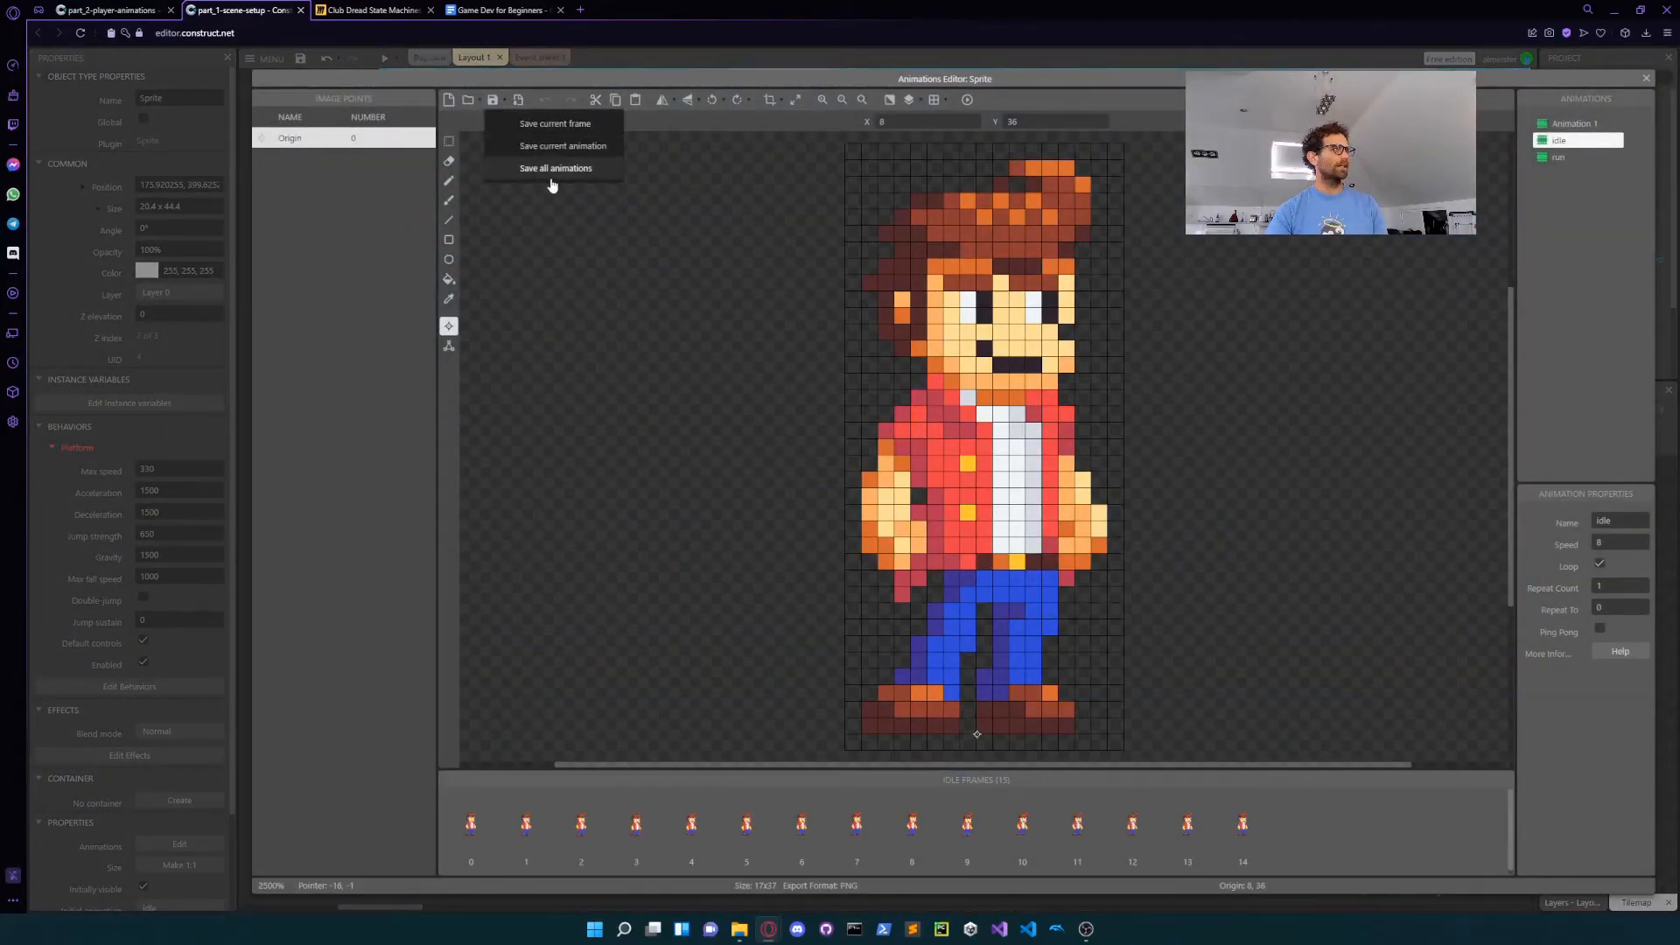
pyautogui.click(470, 100)
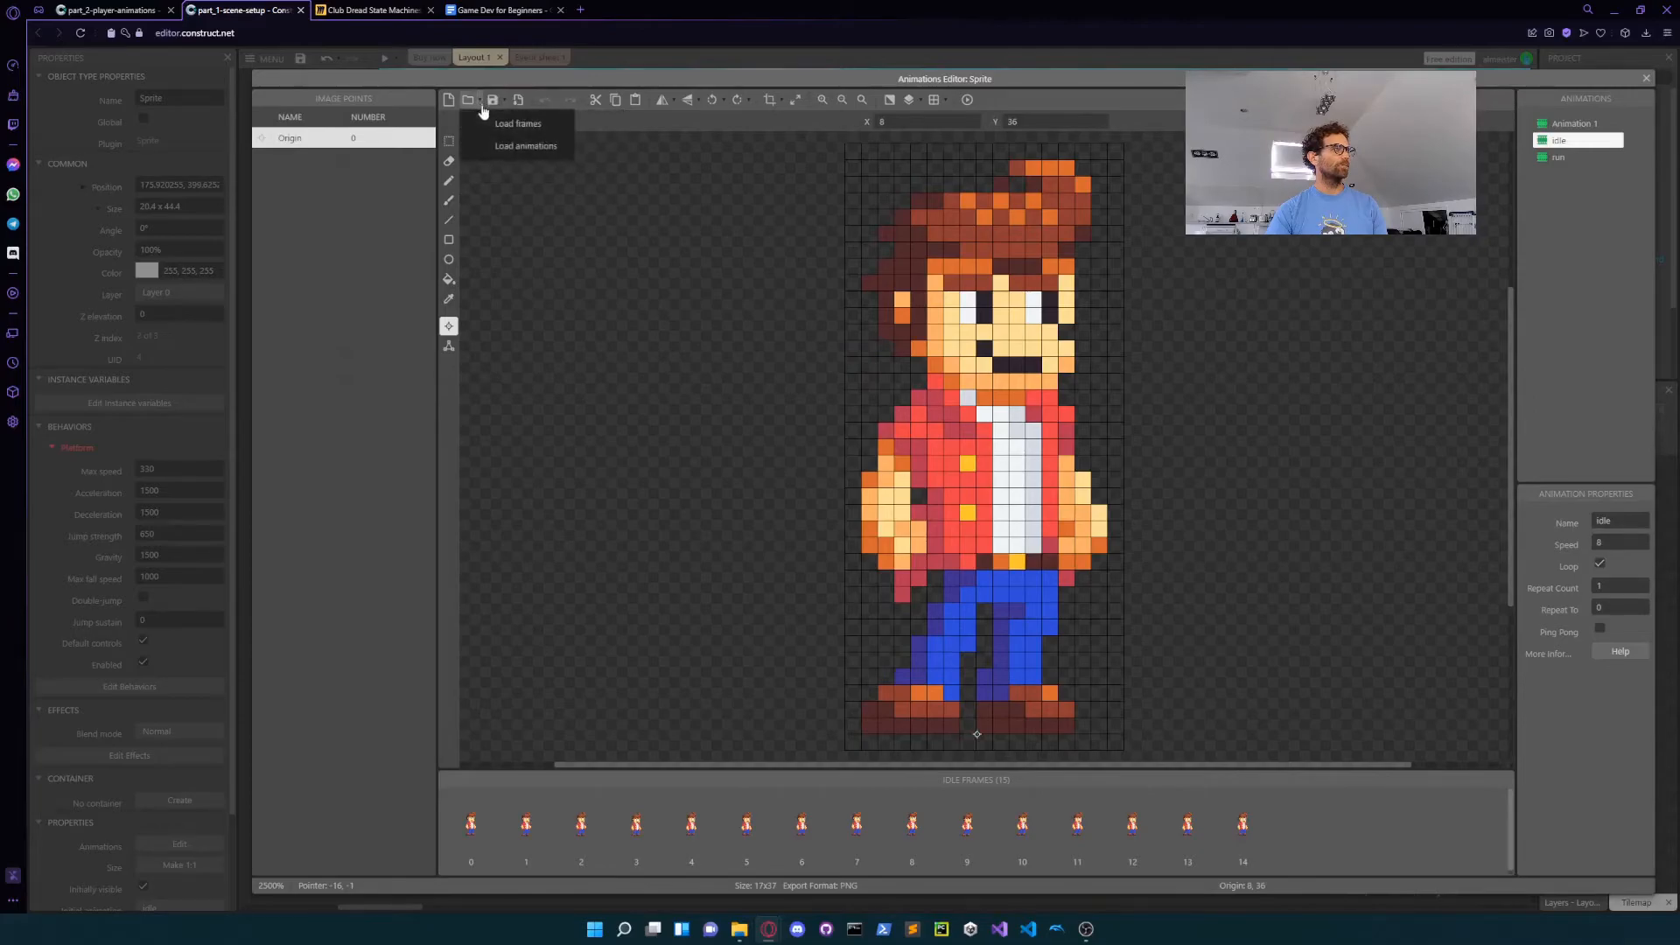
pyautogui.click(526, 146)
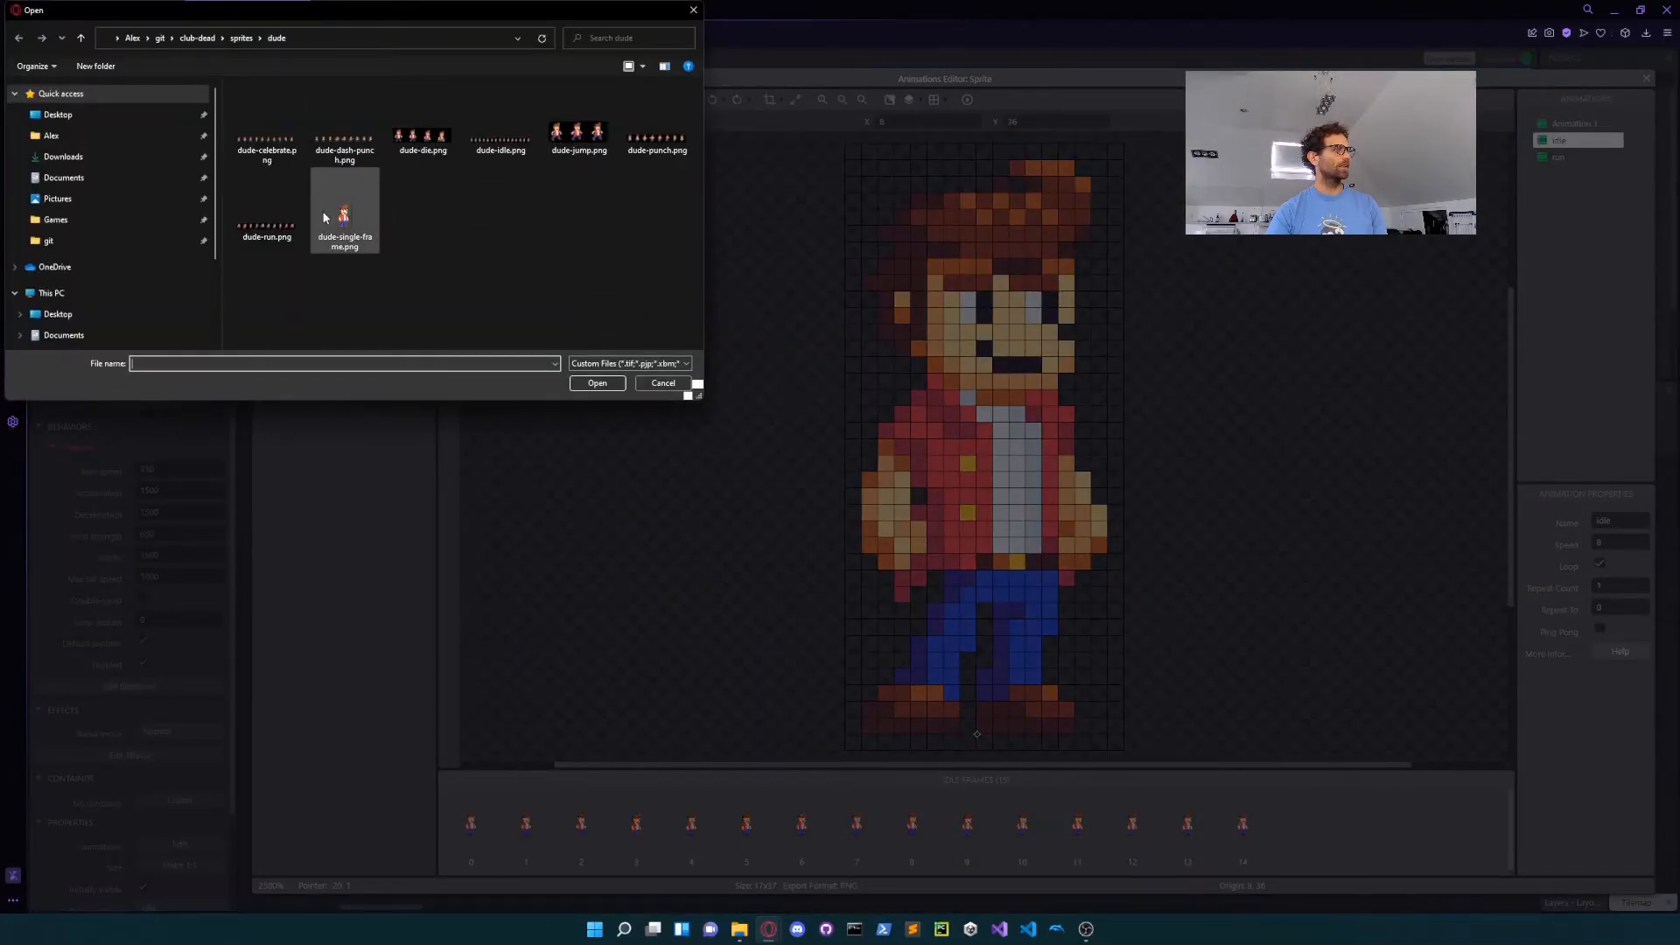
pyautogui.click(576, 133)
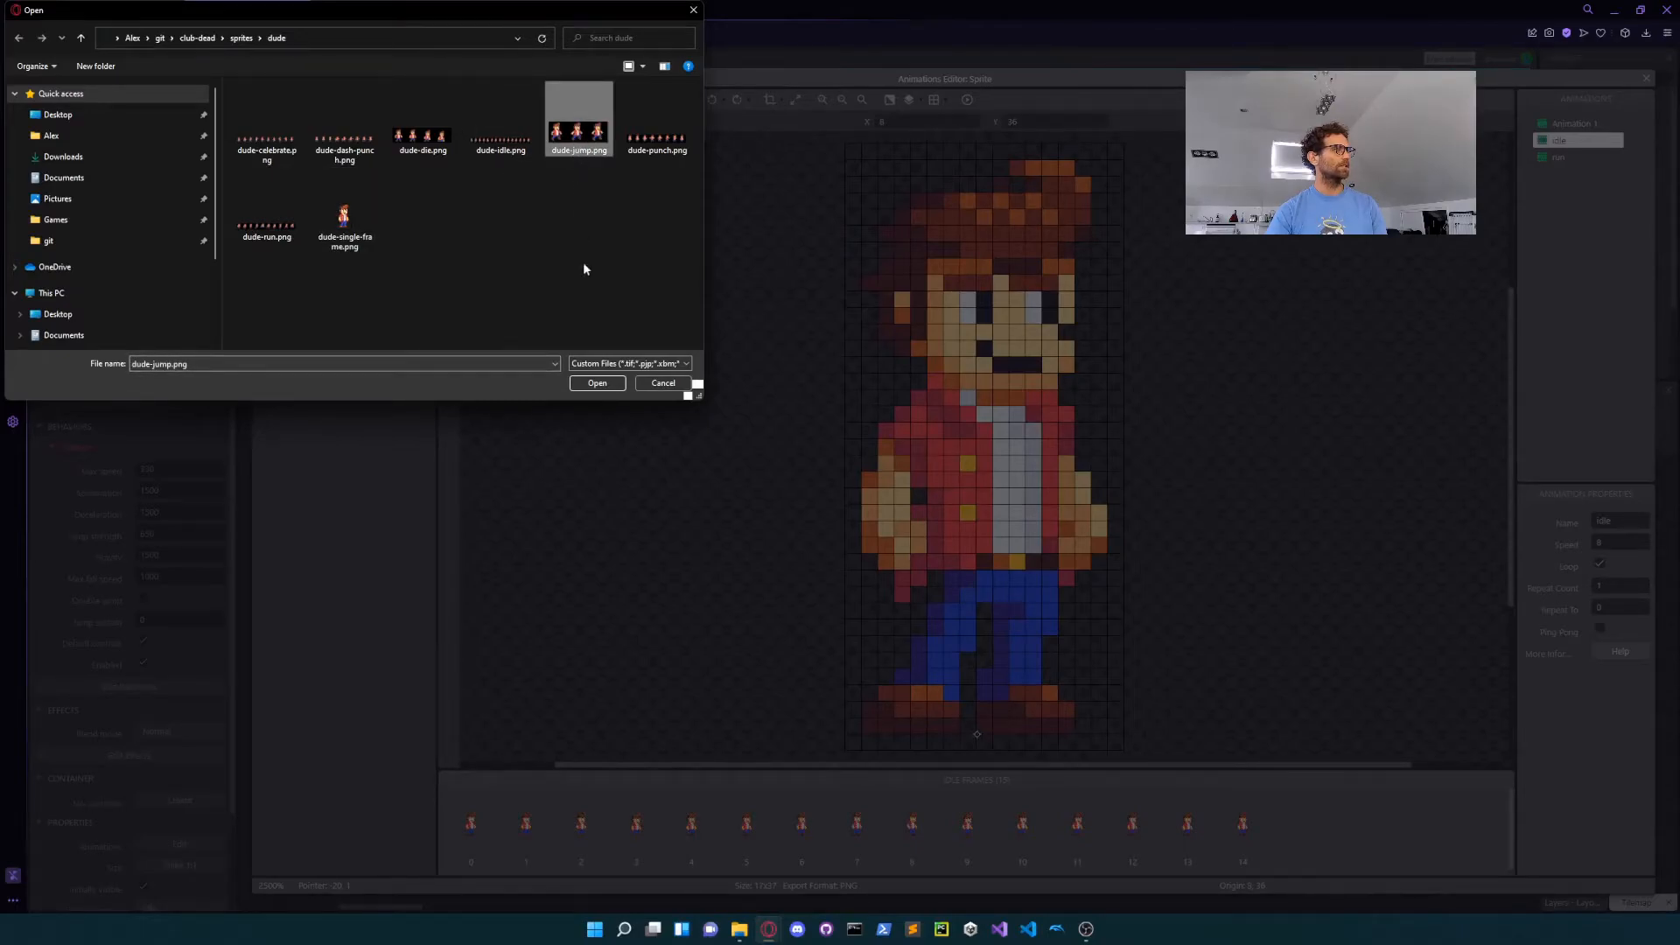
pyautogui.click(610, 389)
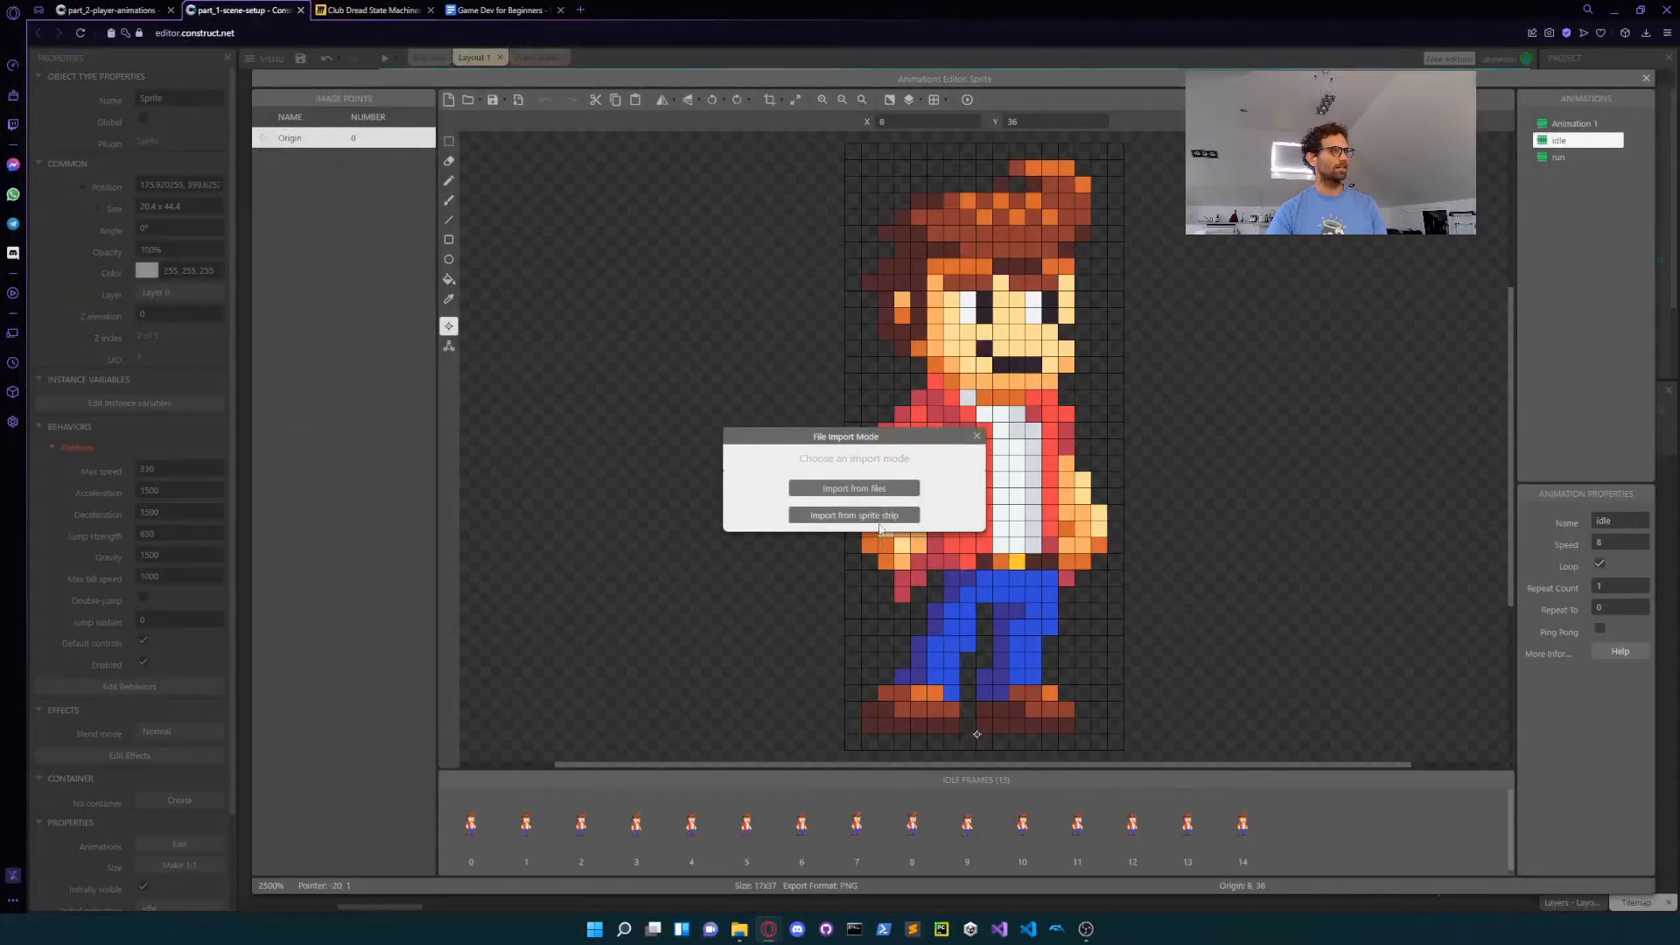
pyautogui.click(880, 522)
pyautogui.write('3')
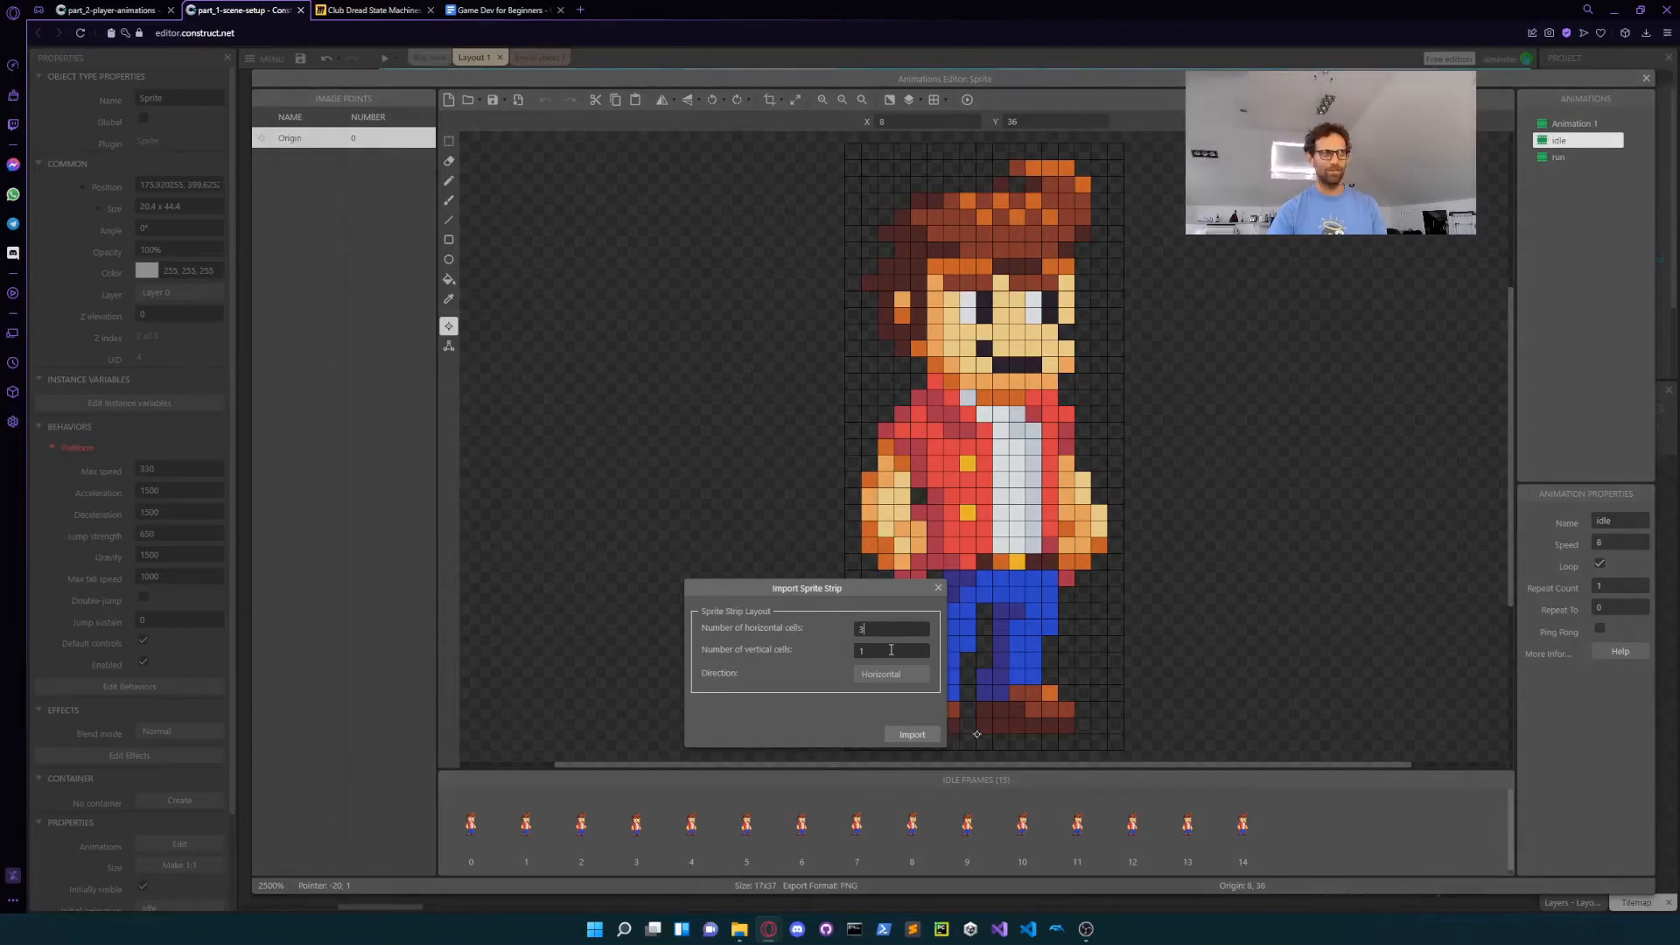
pyautogui.click(903, 734)
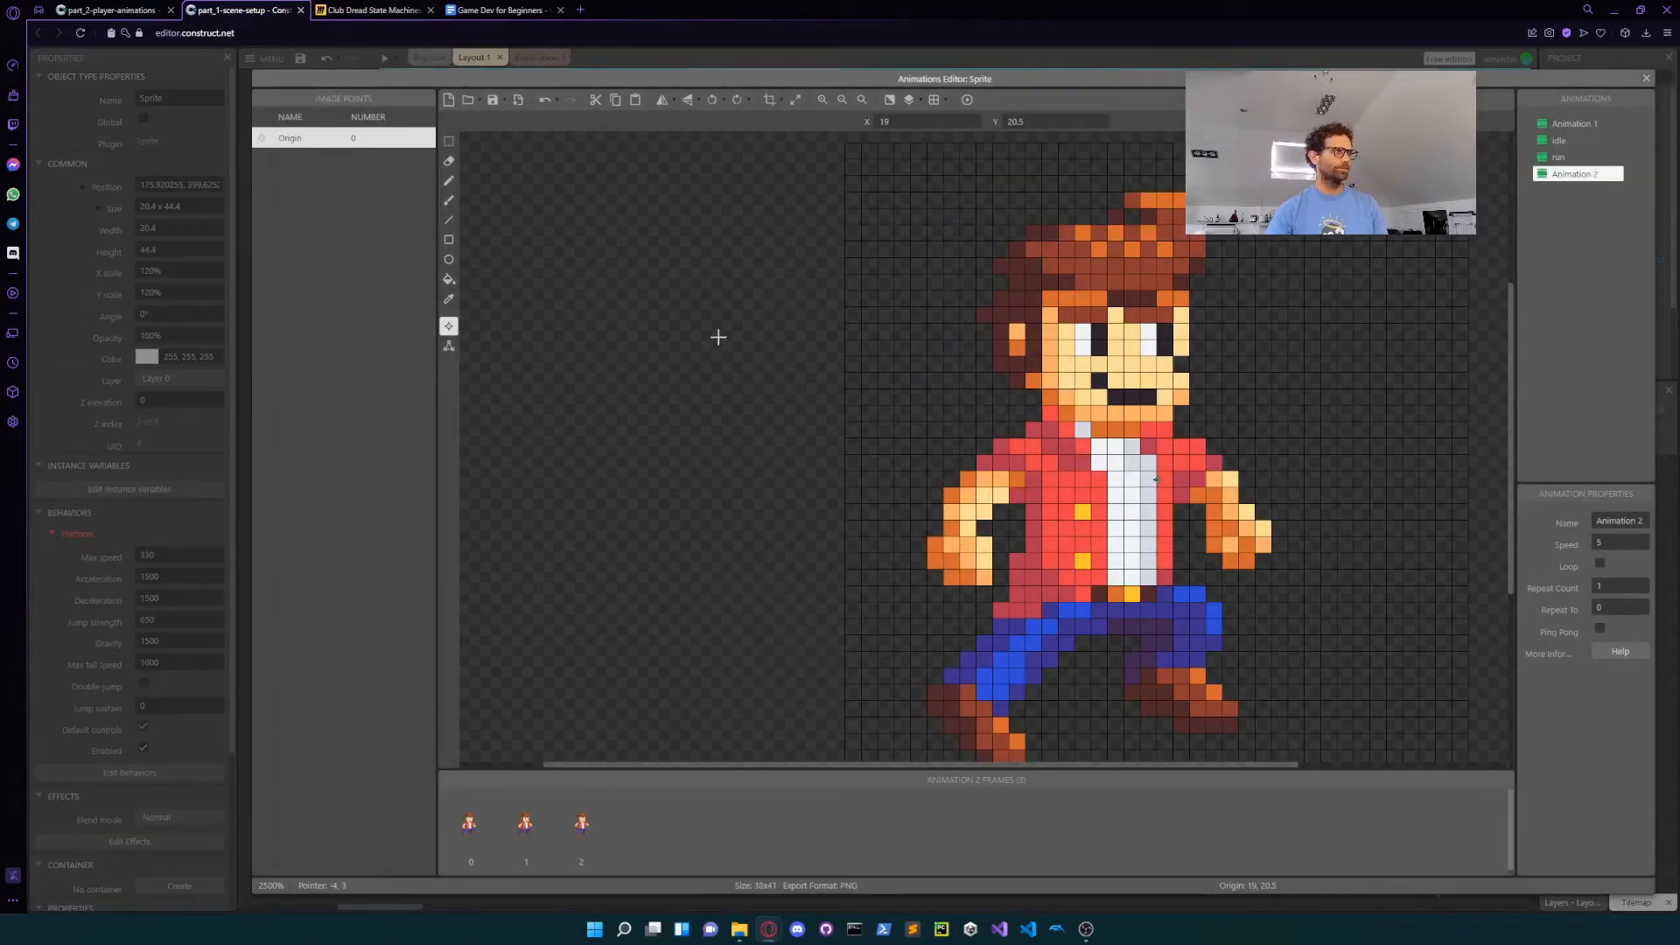
# Step: Crop the transparent edges of all frames in the newly imported jump animation
pyautogui.click(471, 827)
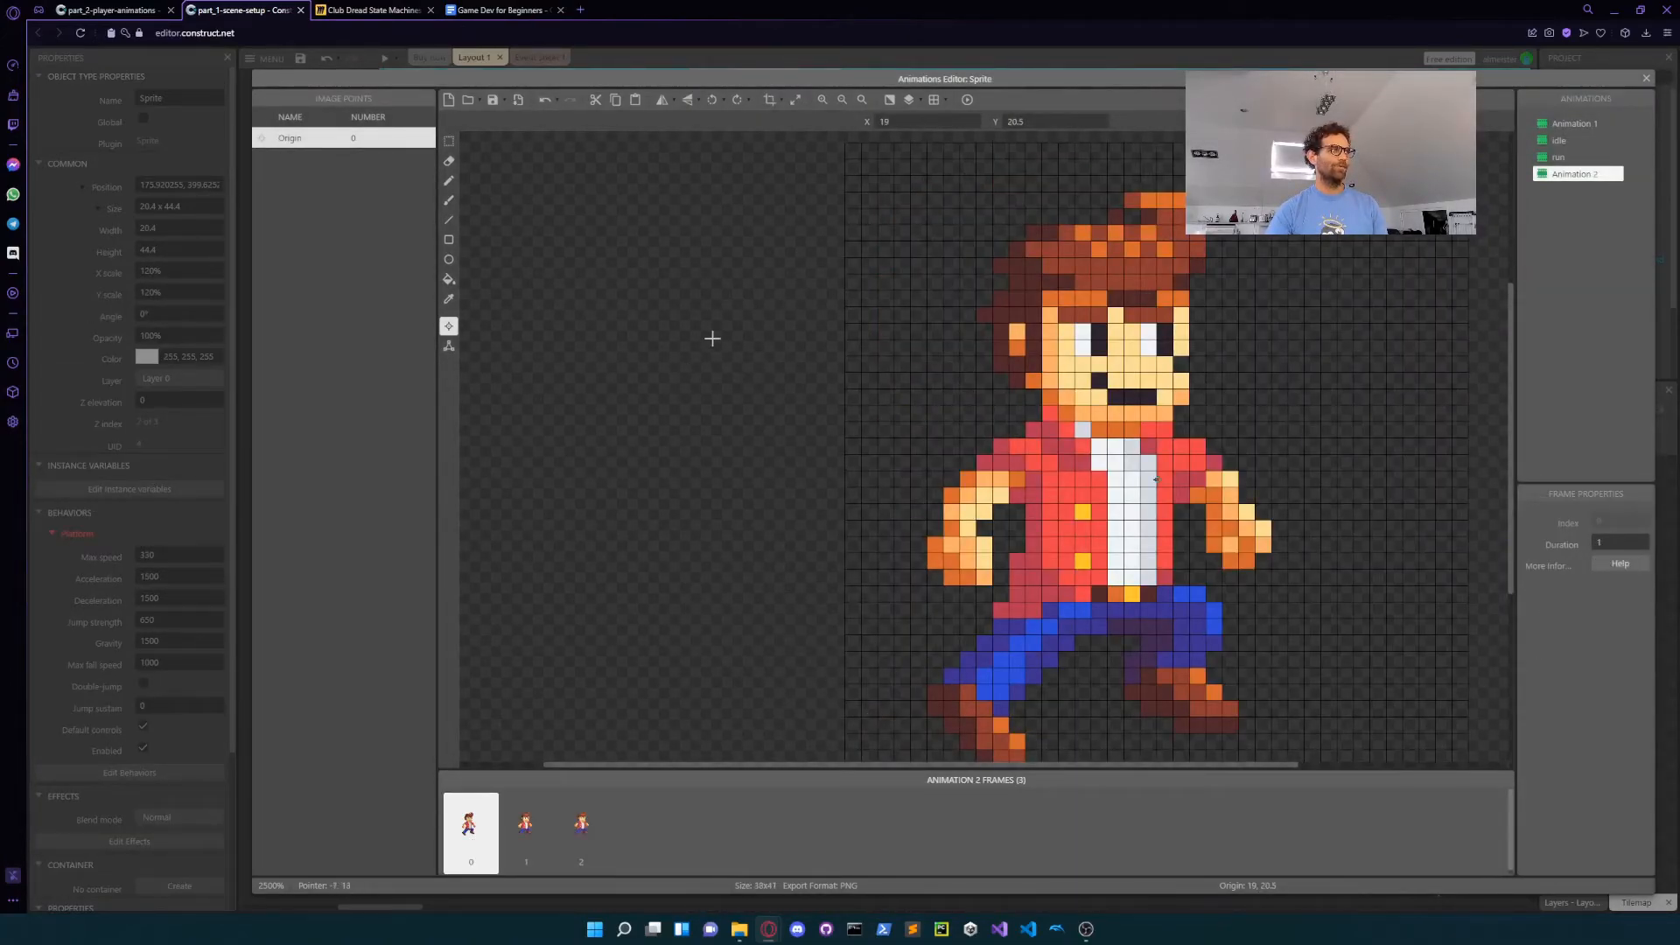
pyautogui.click(784, 102)
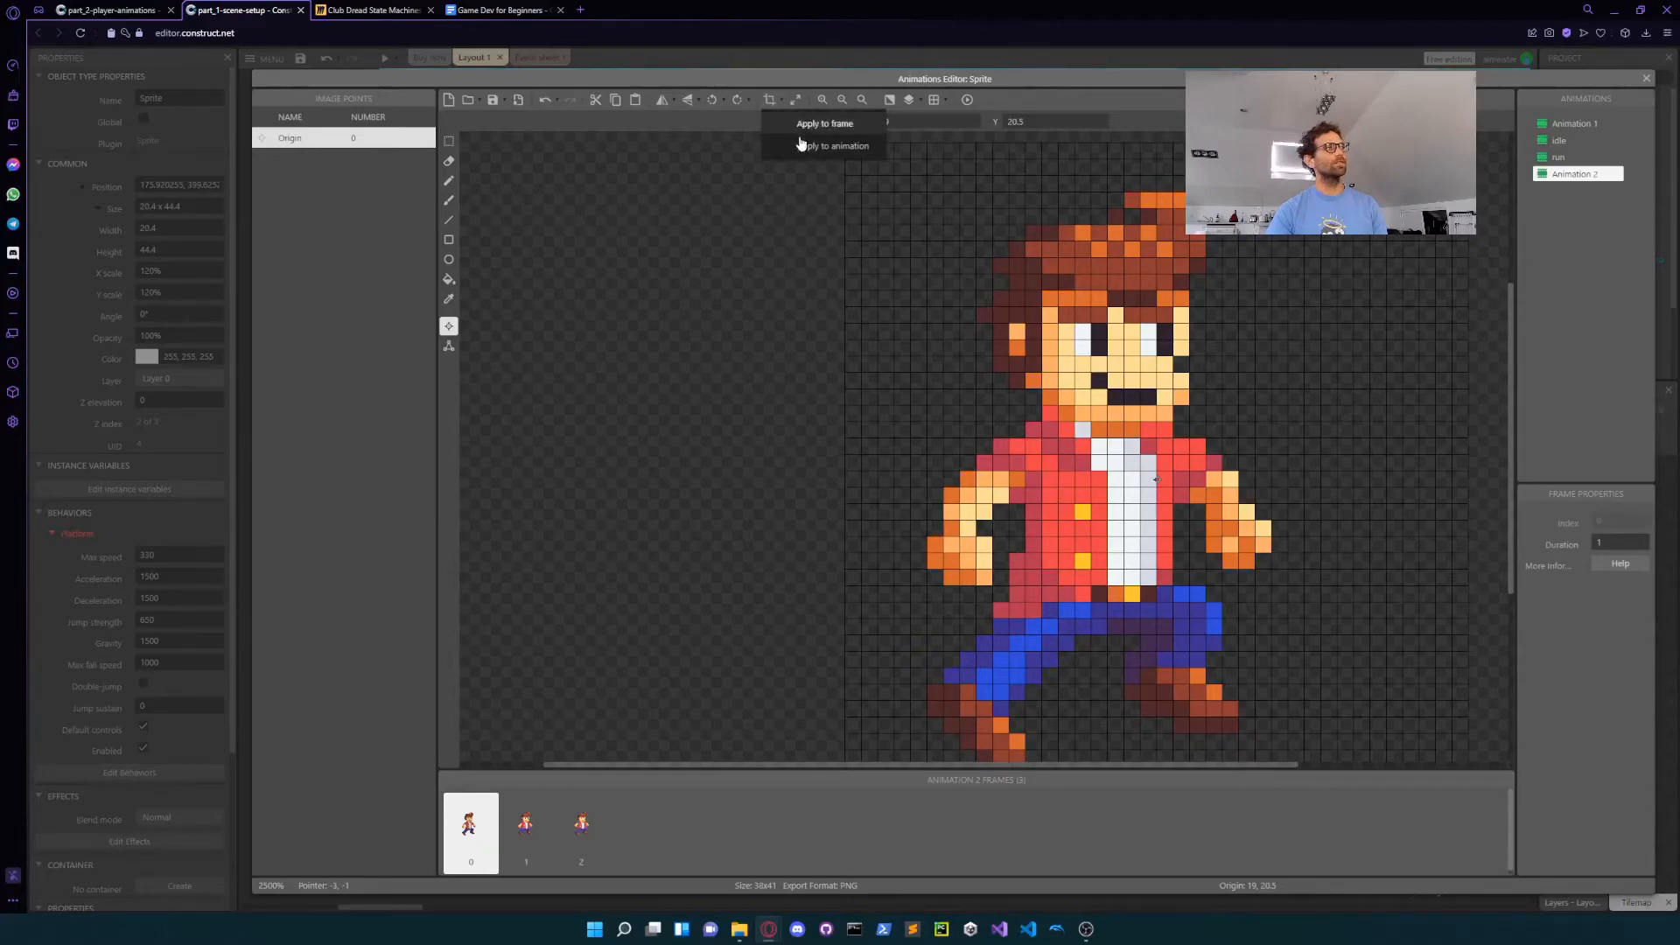
pyautogui.click(819, 150)
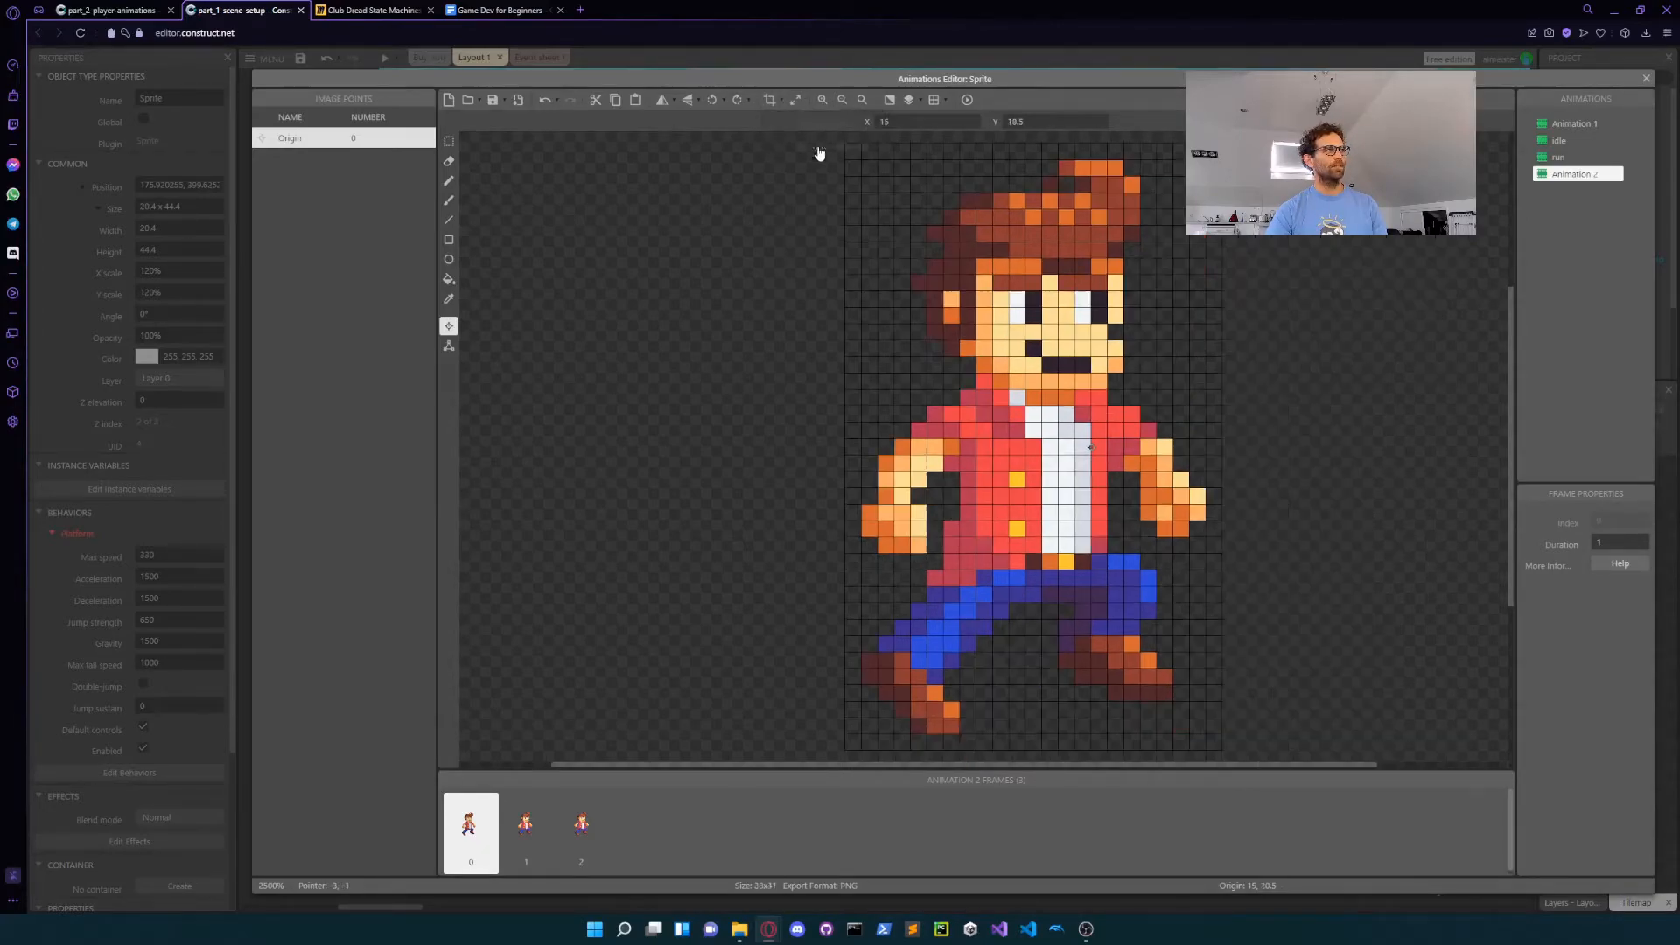
# Step: Set frame 0's collision polygon to the bounding box and apply it to the whole new jump animation
pyautogui.click(526, 831)
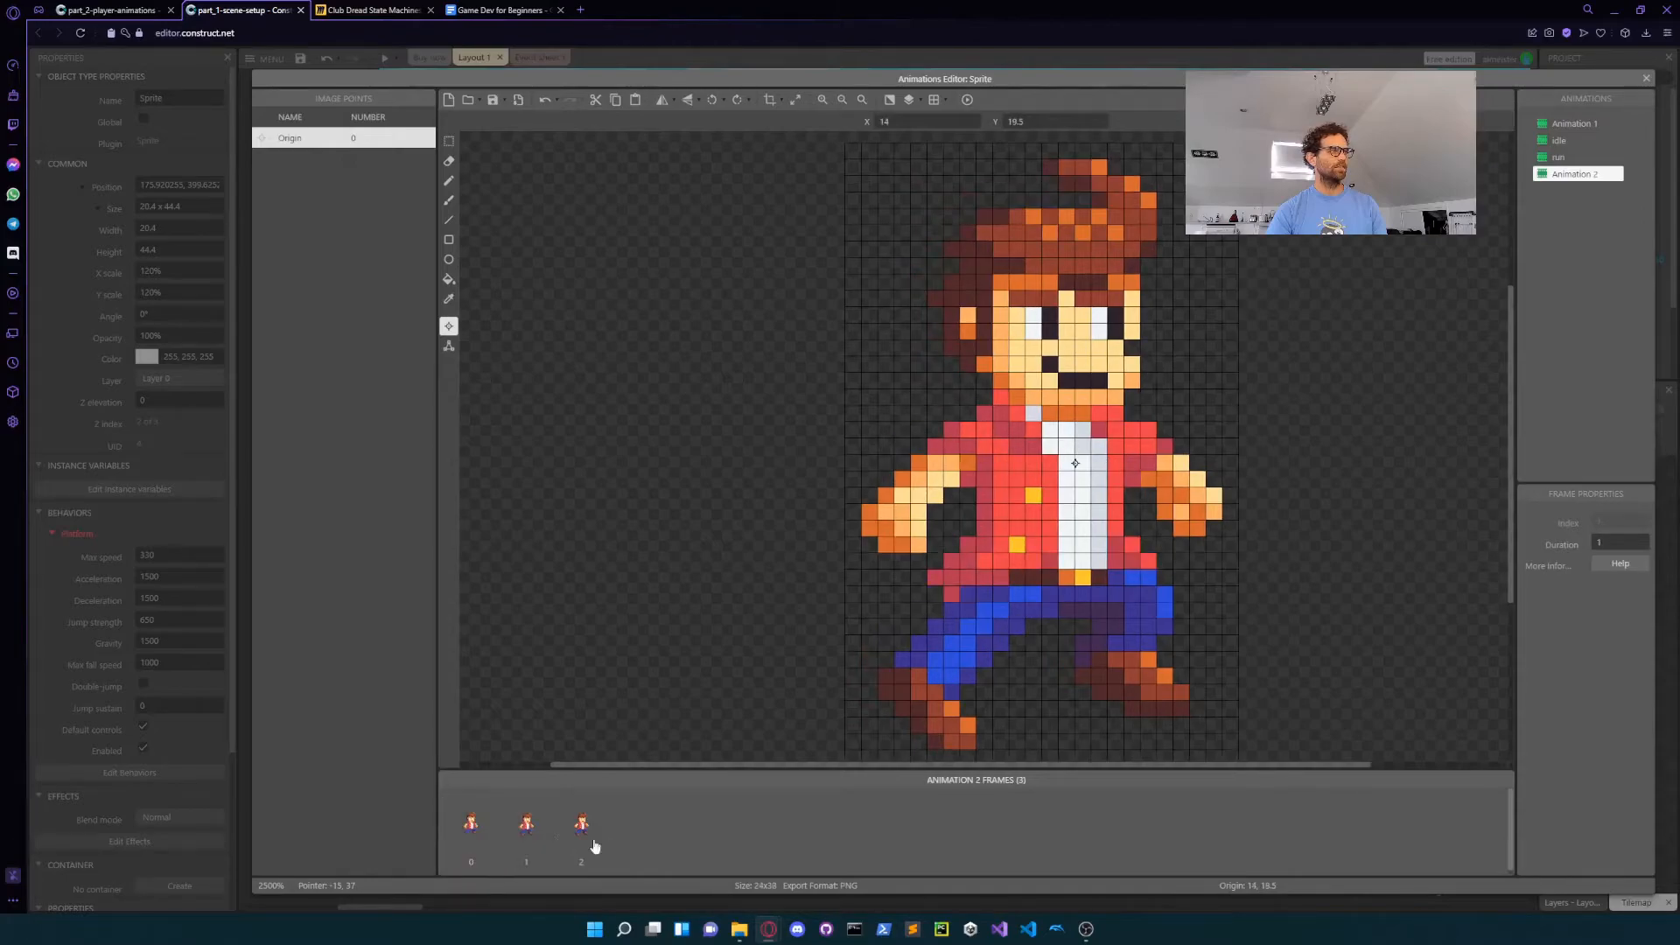
pyautogui.click(472, 844)
pyautogui.click(449, 346)
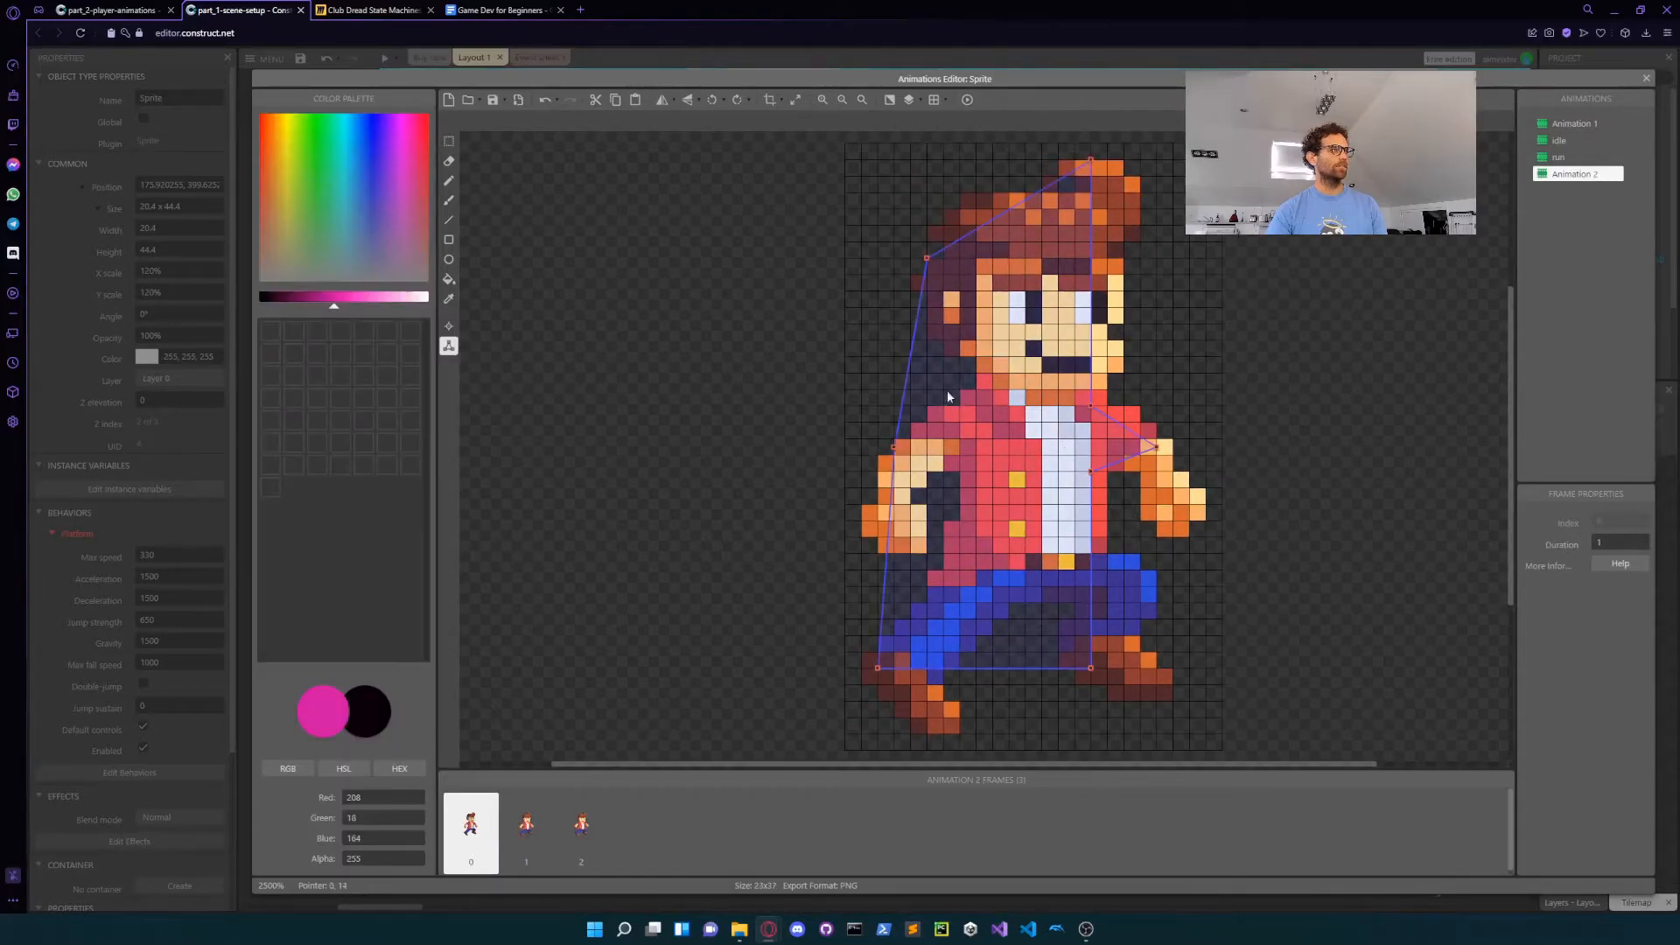
pyautogui.rightClick(878, 667)
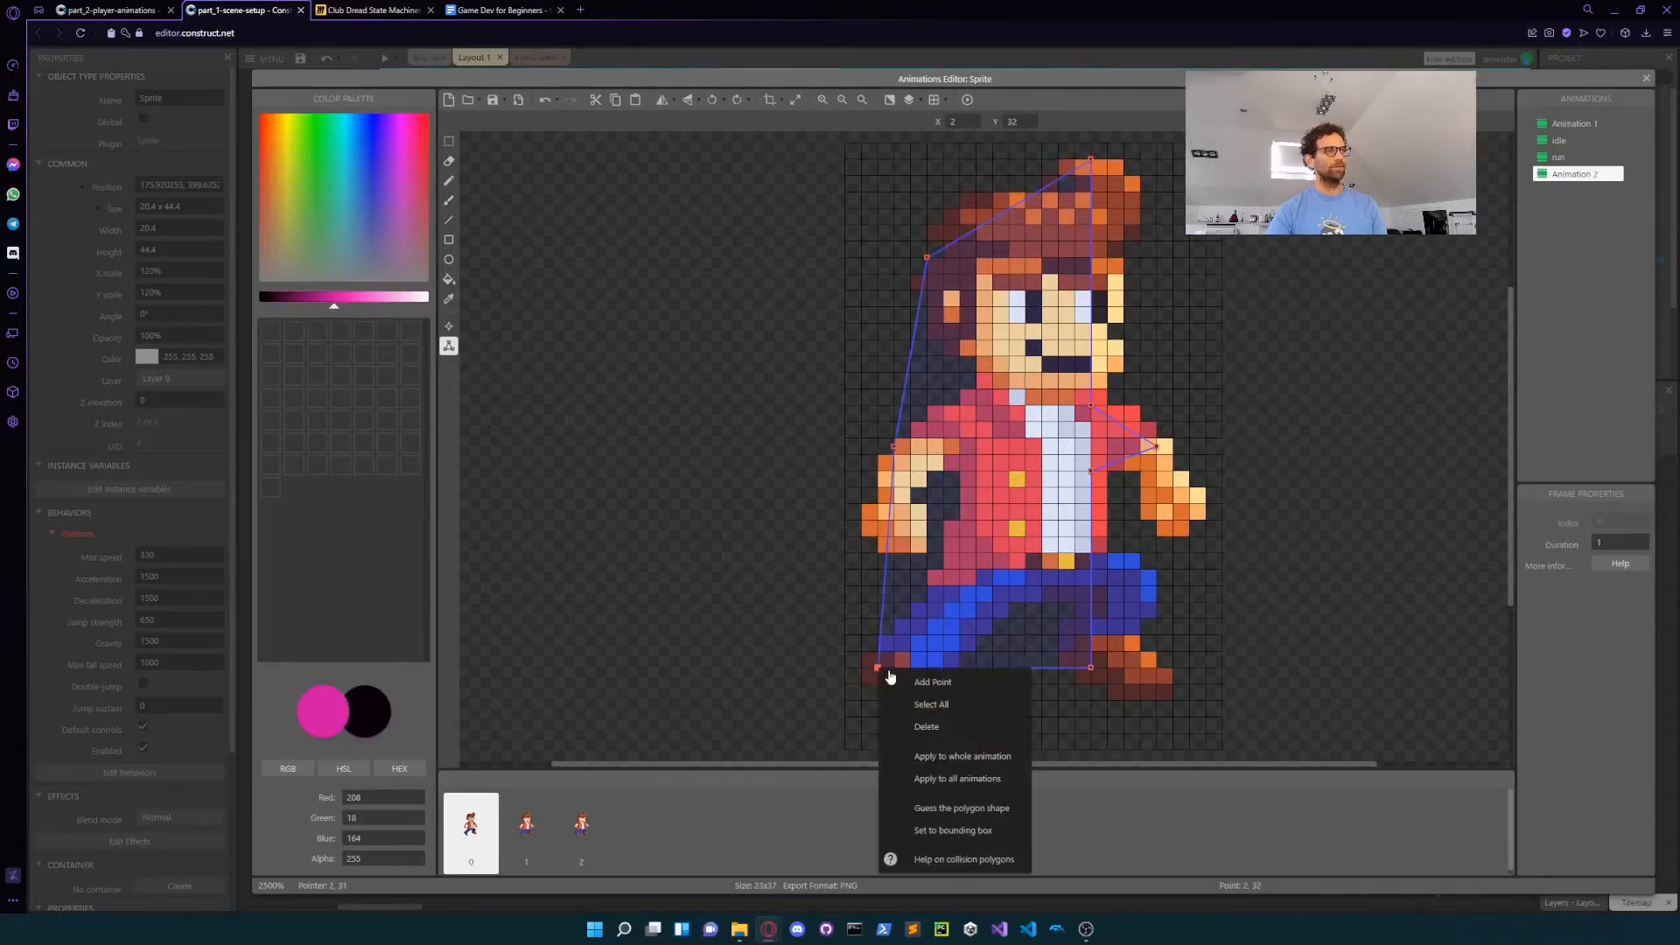
pyautogui.click(972, 833)
pyautogui.rightClick(845, 750)
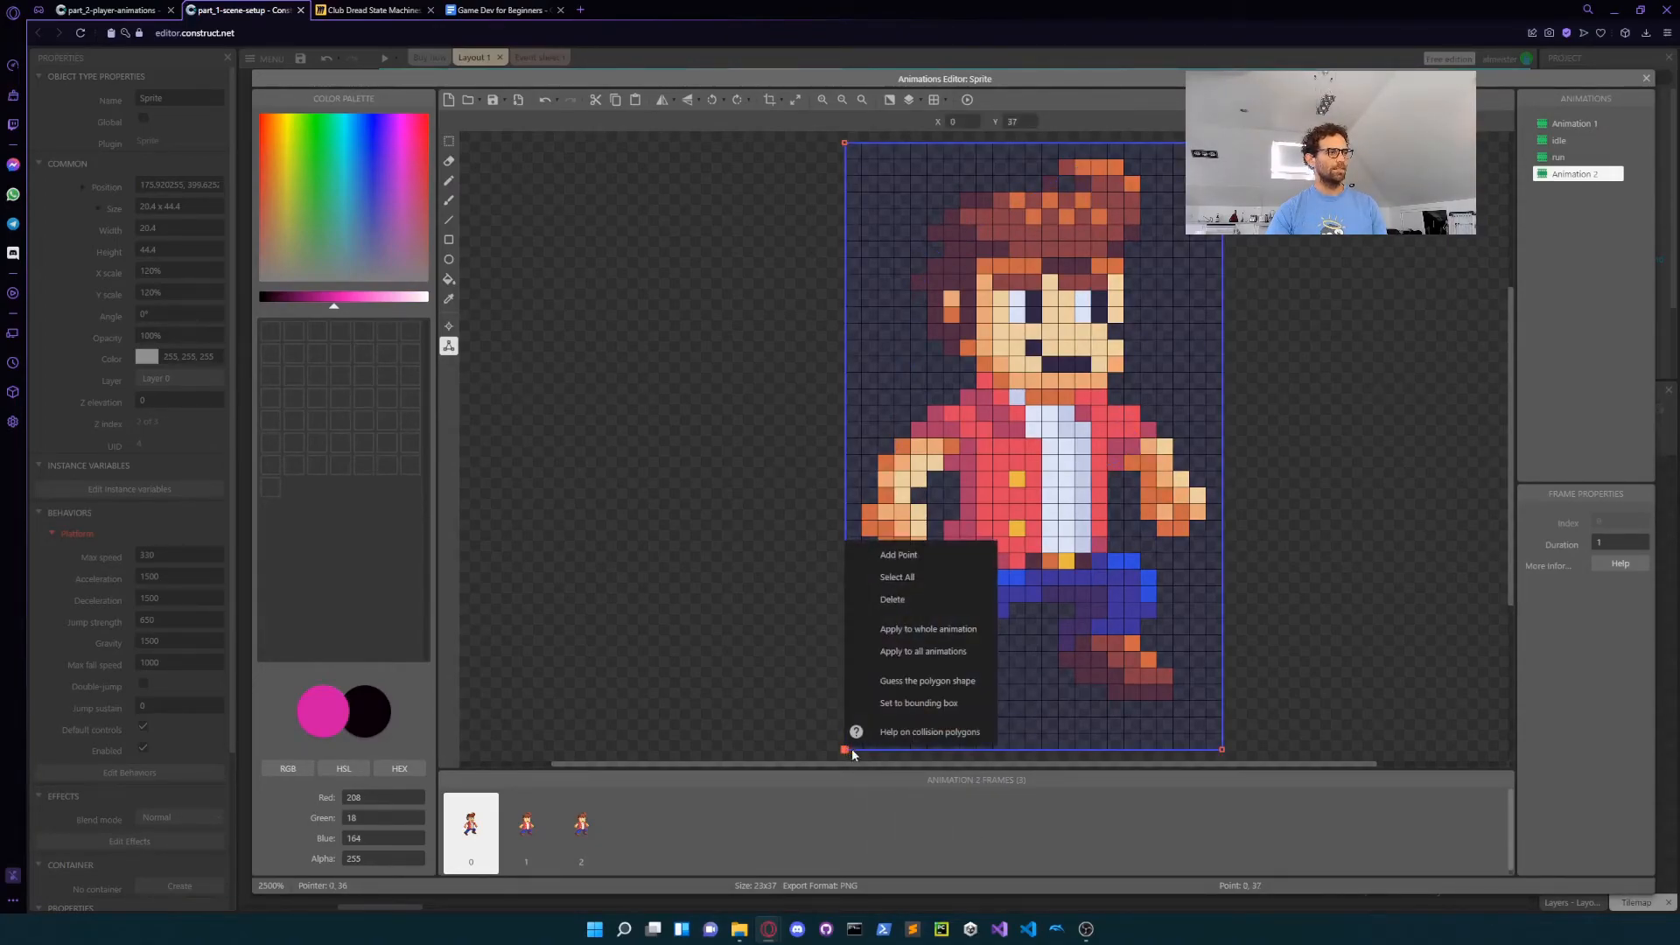
pyautogui.click(959, 631)
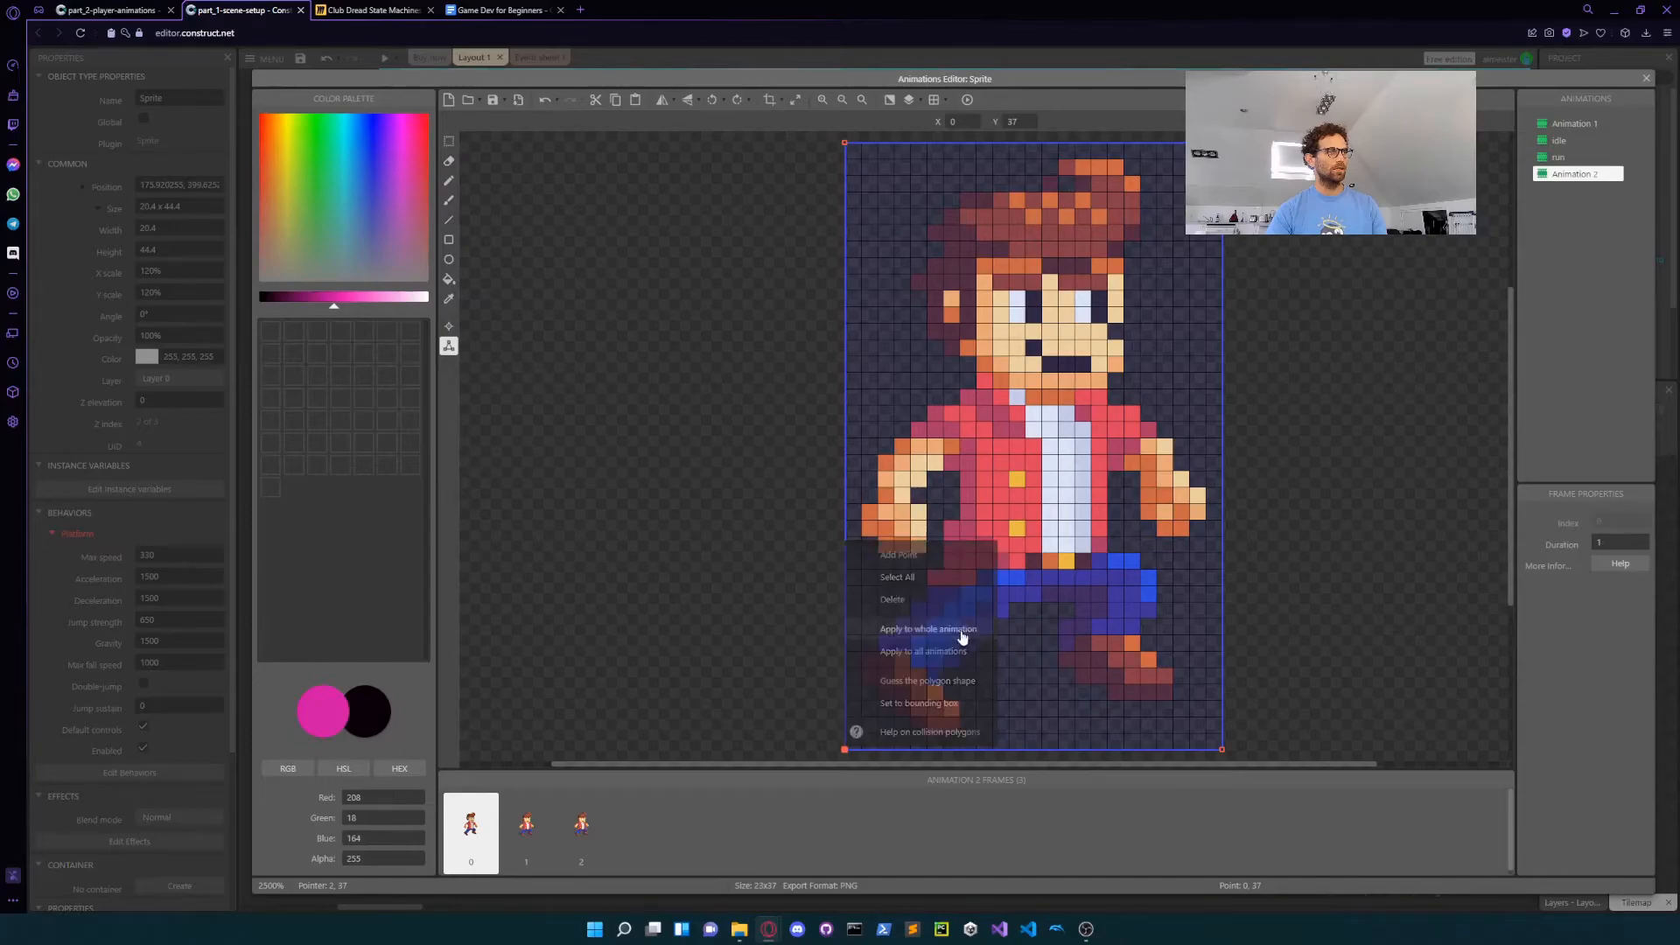
pyautogui.click(527, 834)
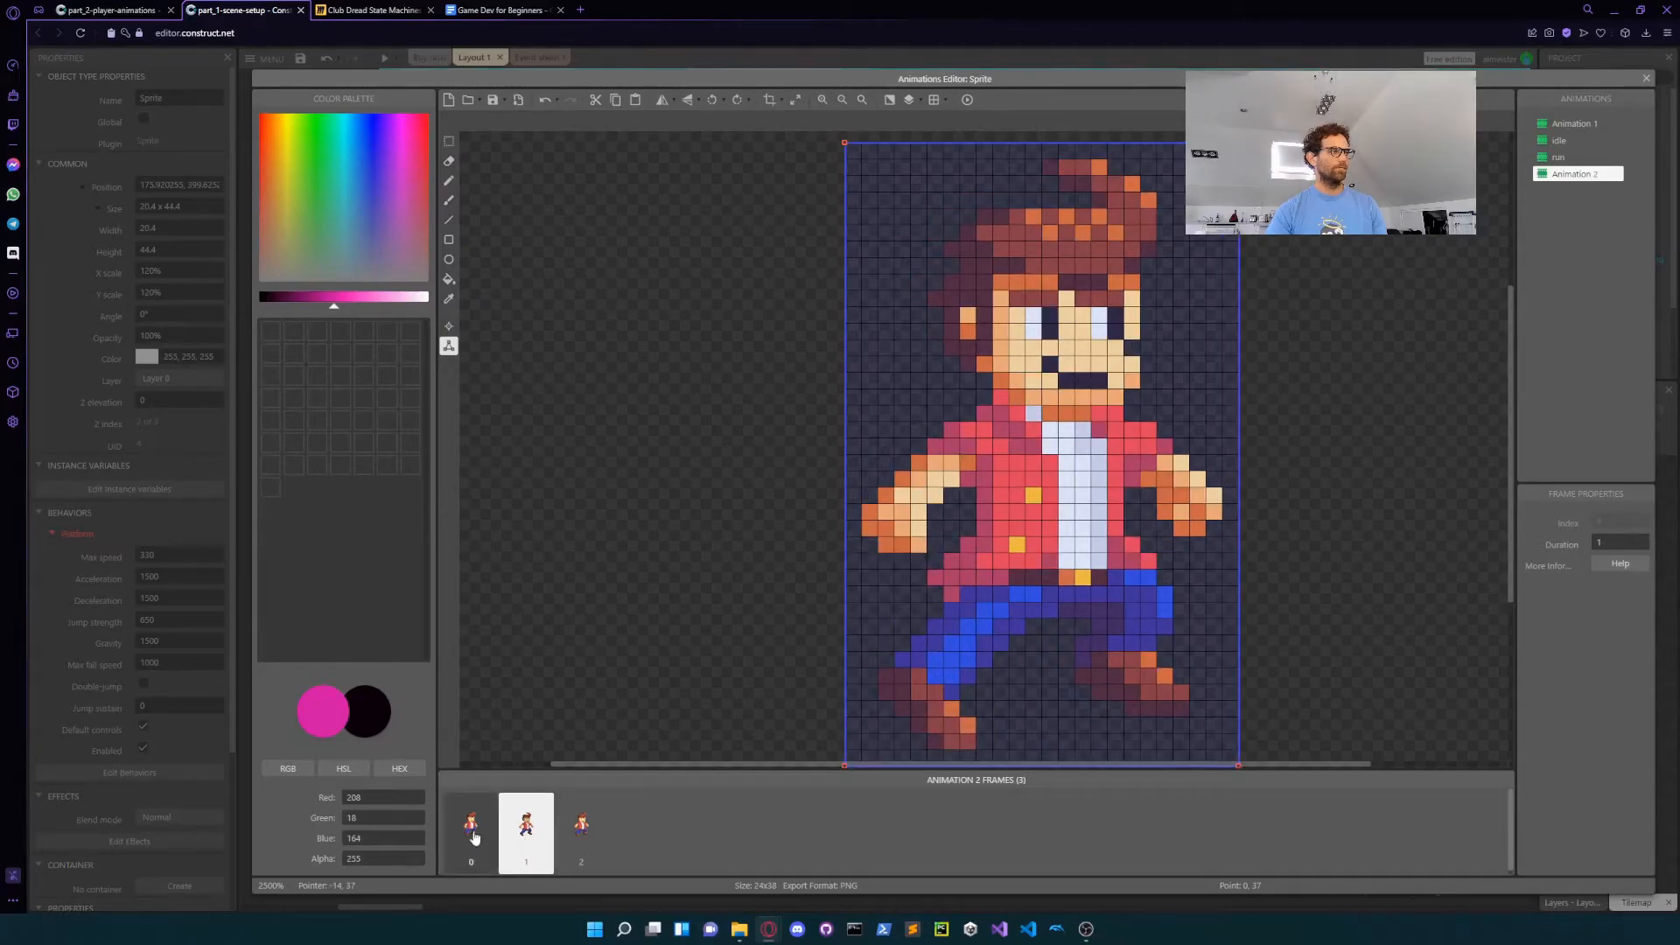
# Step: Place frame 0's origin point between the character's feet at X 11, Y 36
pyautogui.click(477, 836)
pyautogui.click(446, 322)
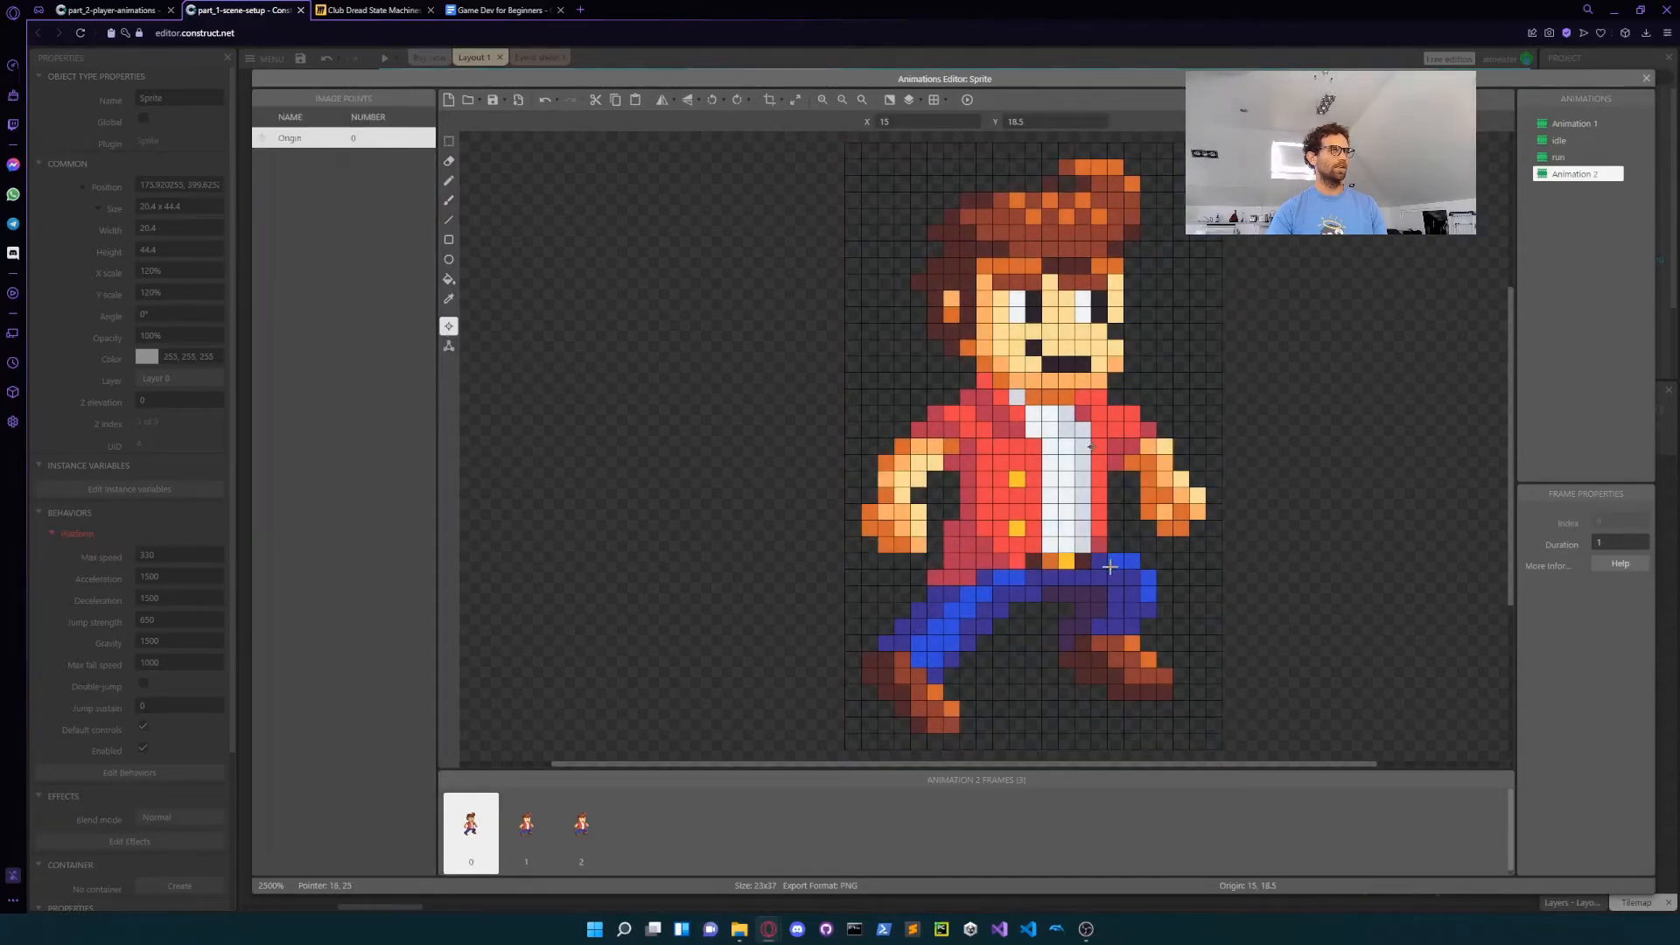
pyautogui.scroll(-3, 1099, 569)
pyautogui.scroll(3, 1027, 516)
pyautogui.scroll(-3, 1037, 526)
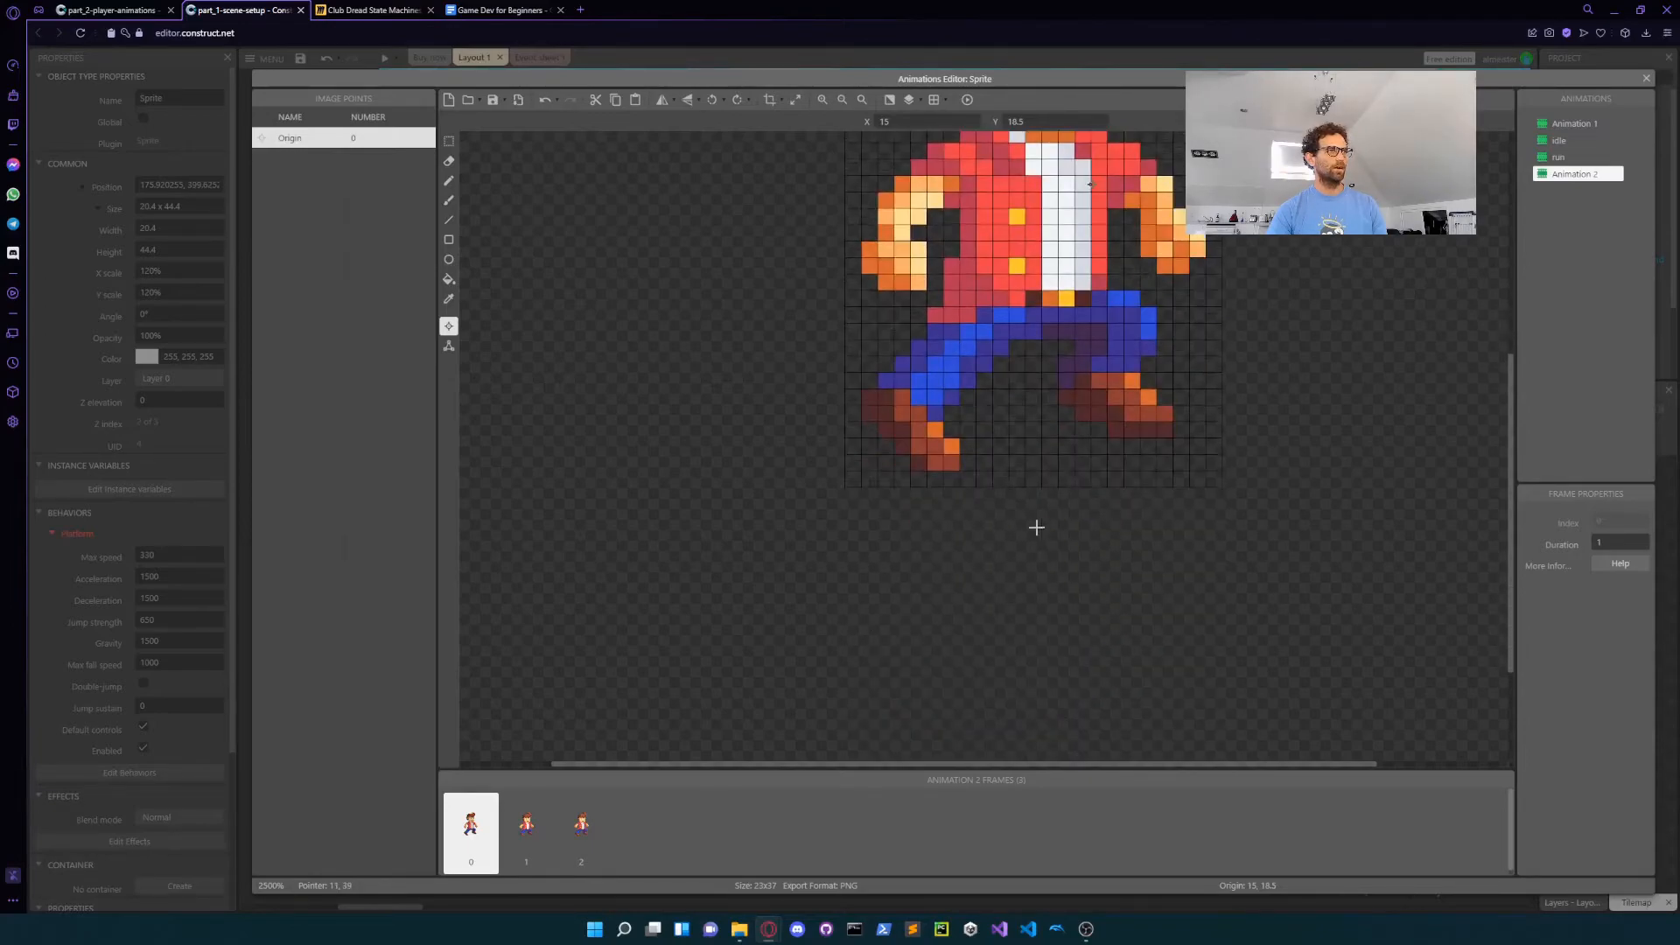
pyautogui.scroll(2, 1041, 525)
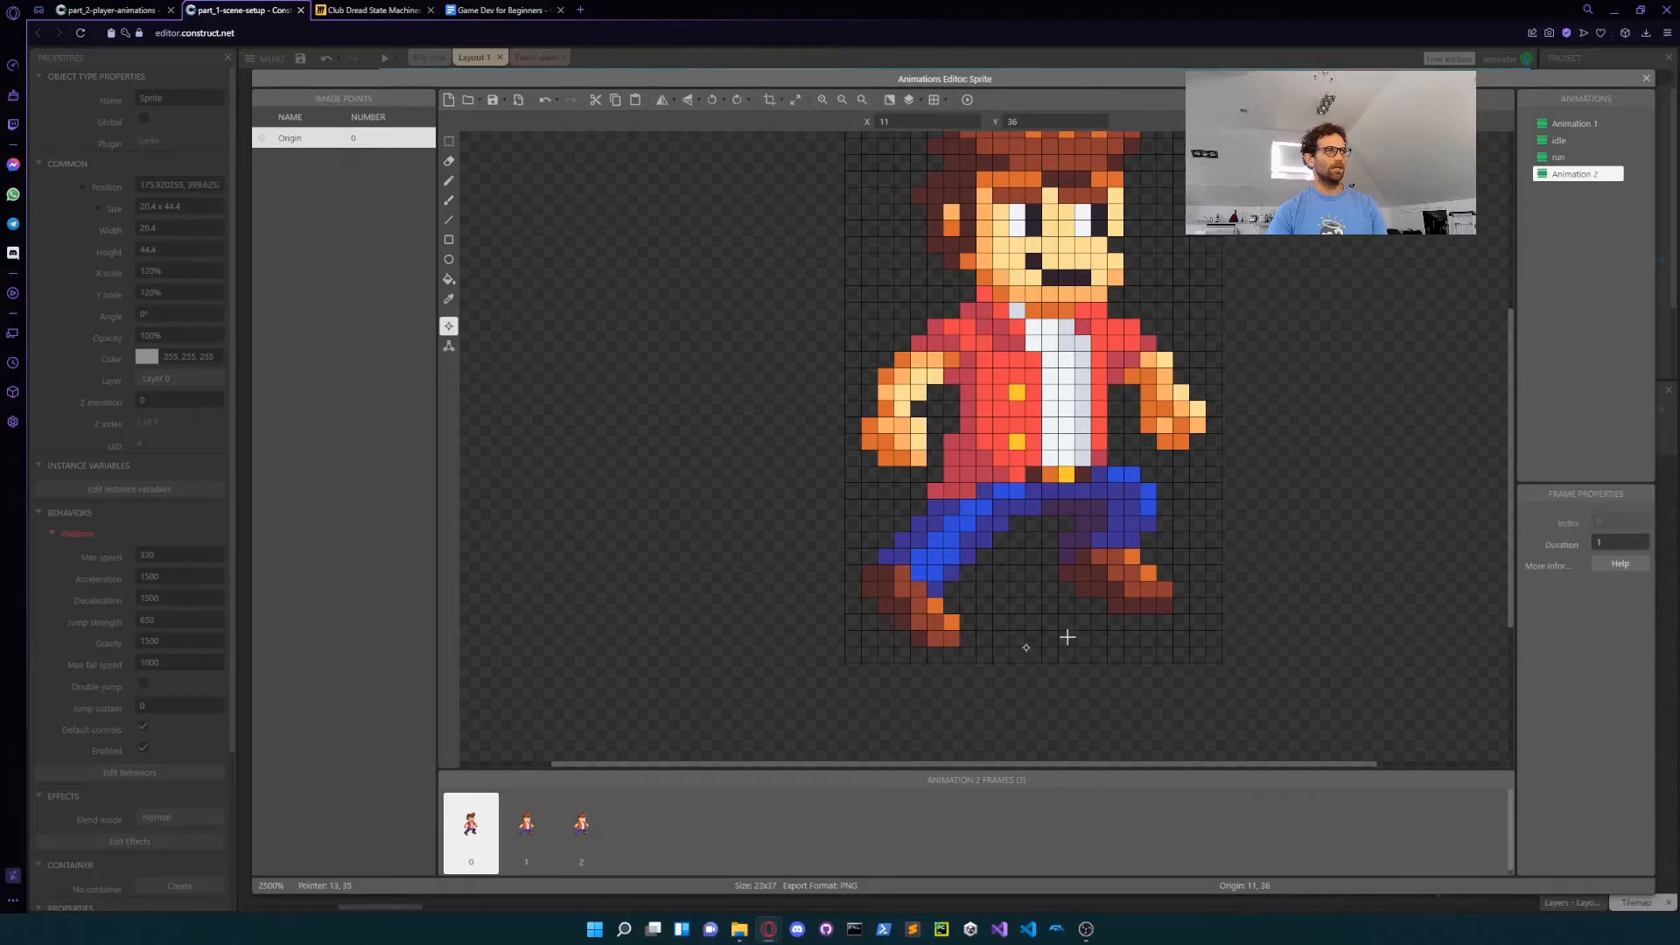
# Step: Place the origin point between the feet at 13, 37 in frame 1 and at 13, 38 in frame 2
pyautogui.click(529, 842)
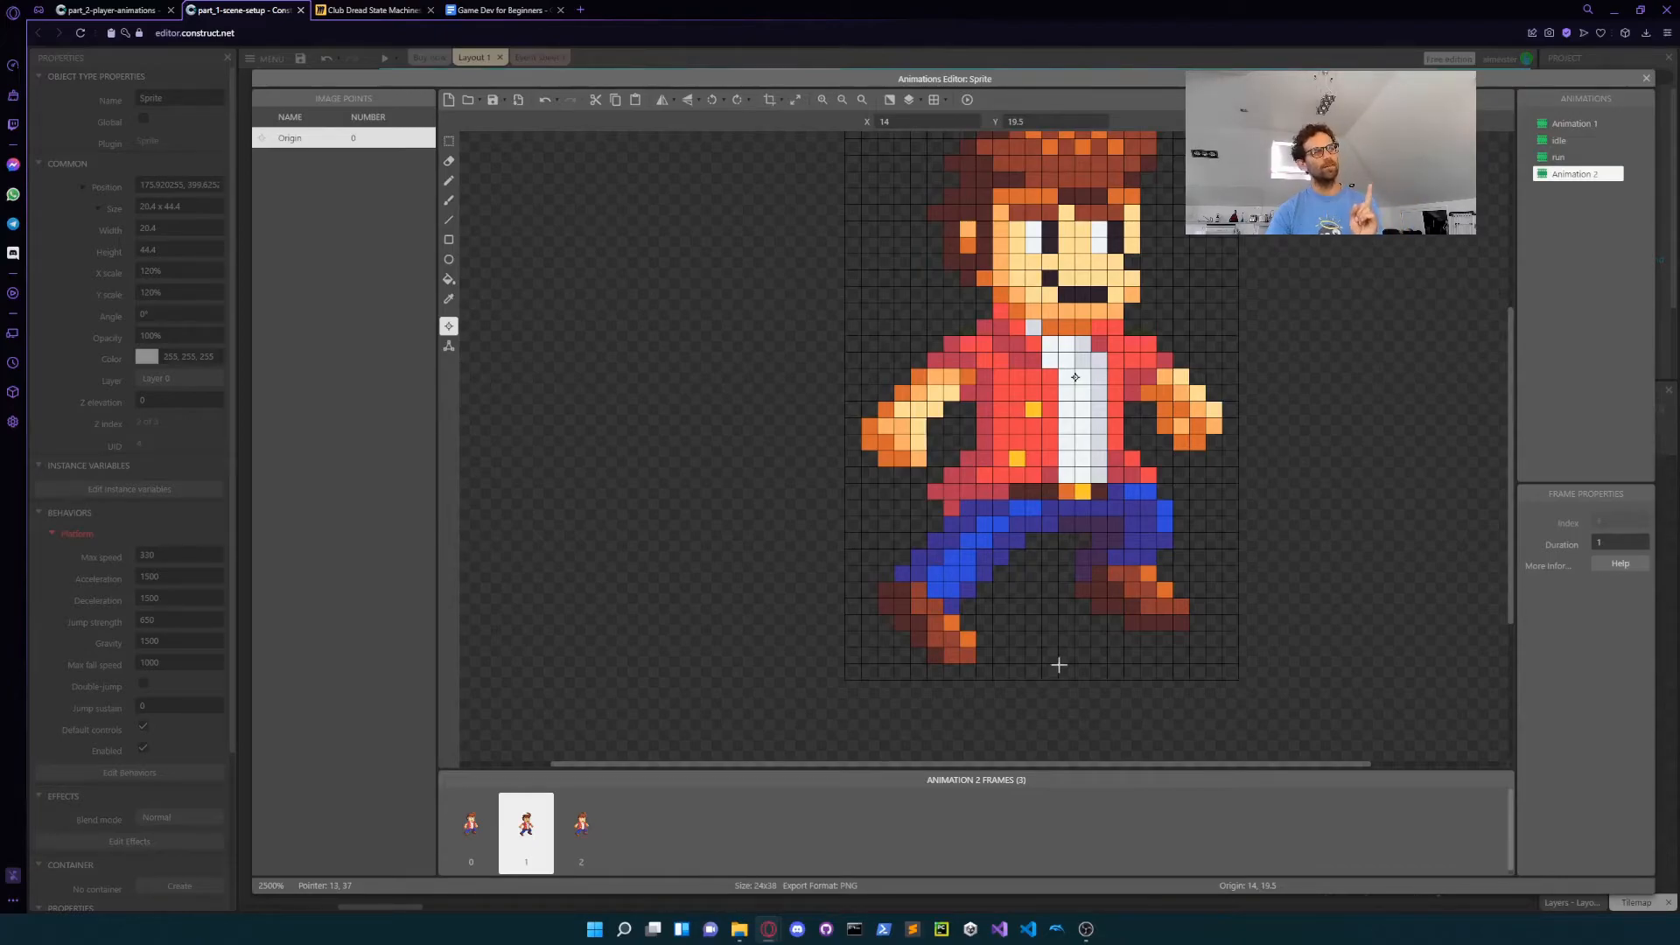
pyautogui.click(1059, 666)
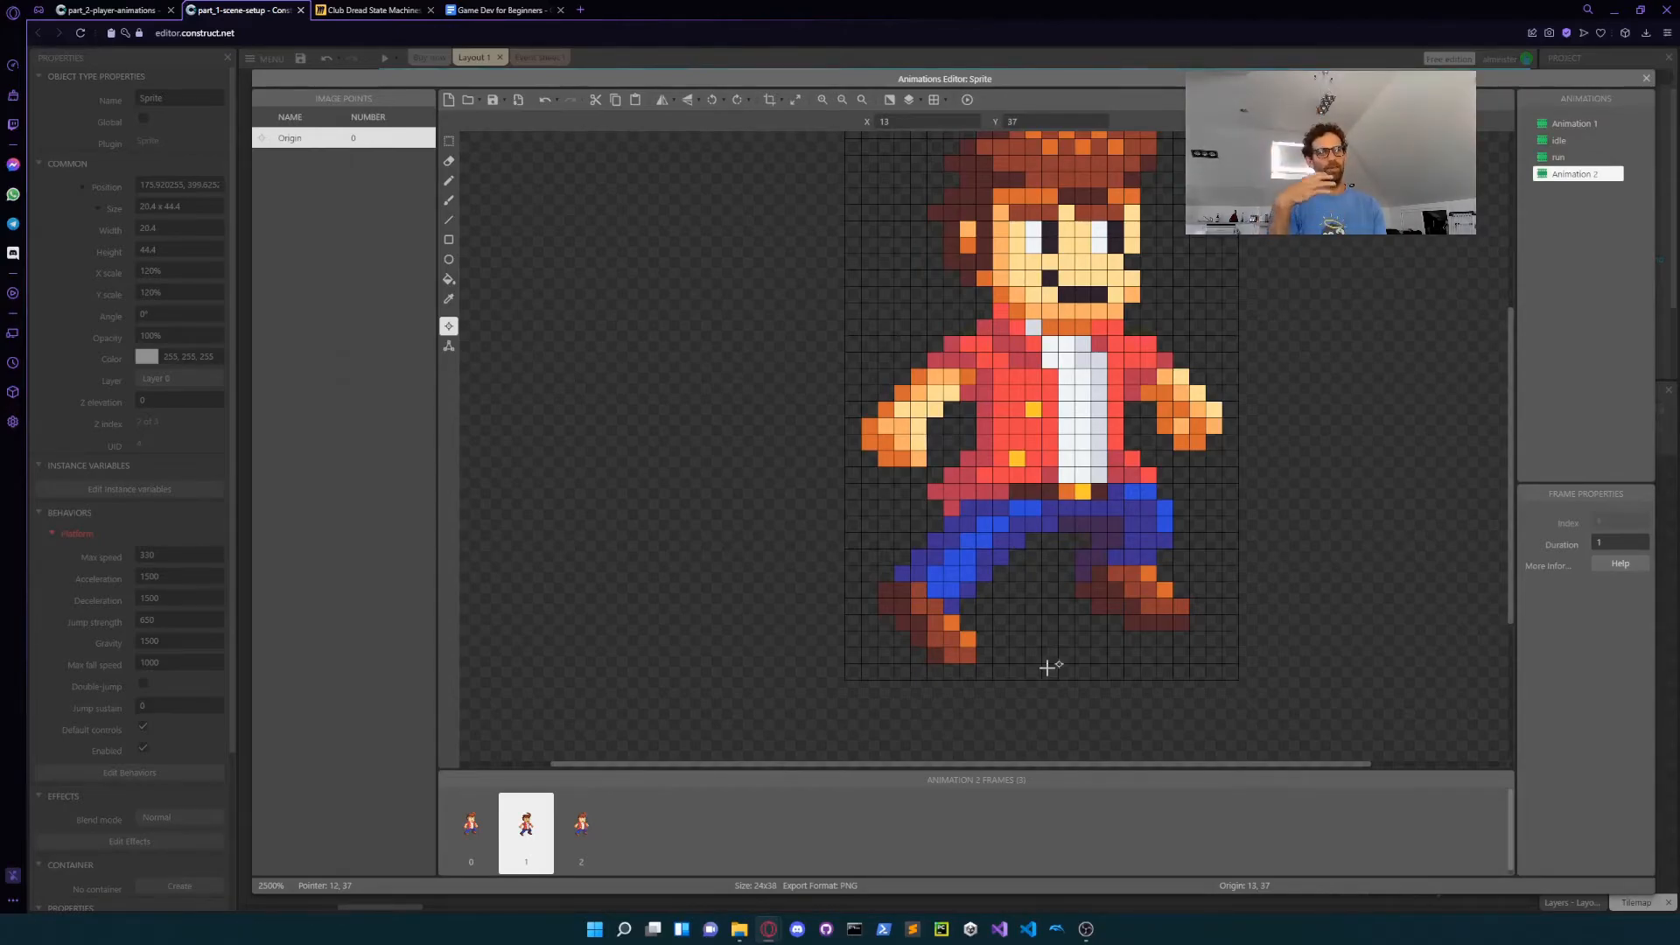
pyautogui.click(1066, 744)
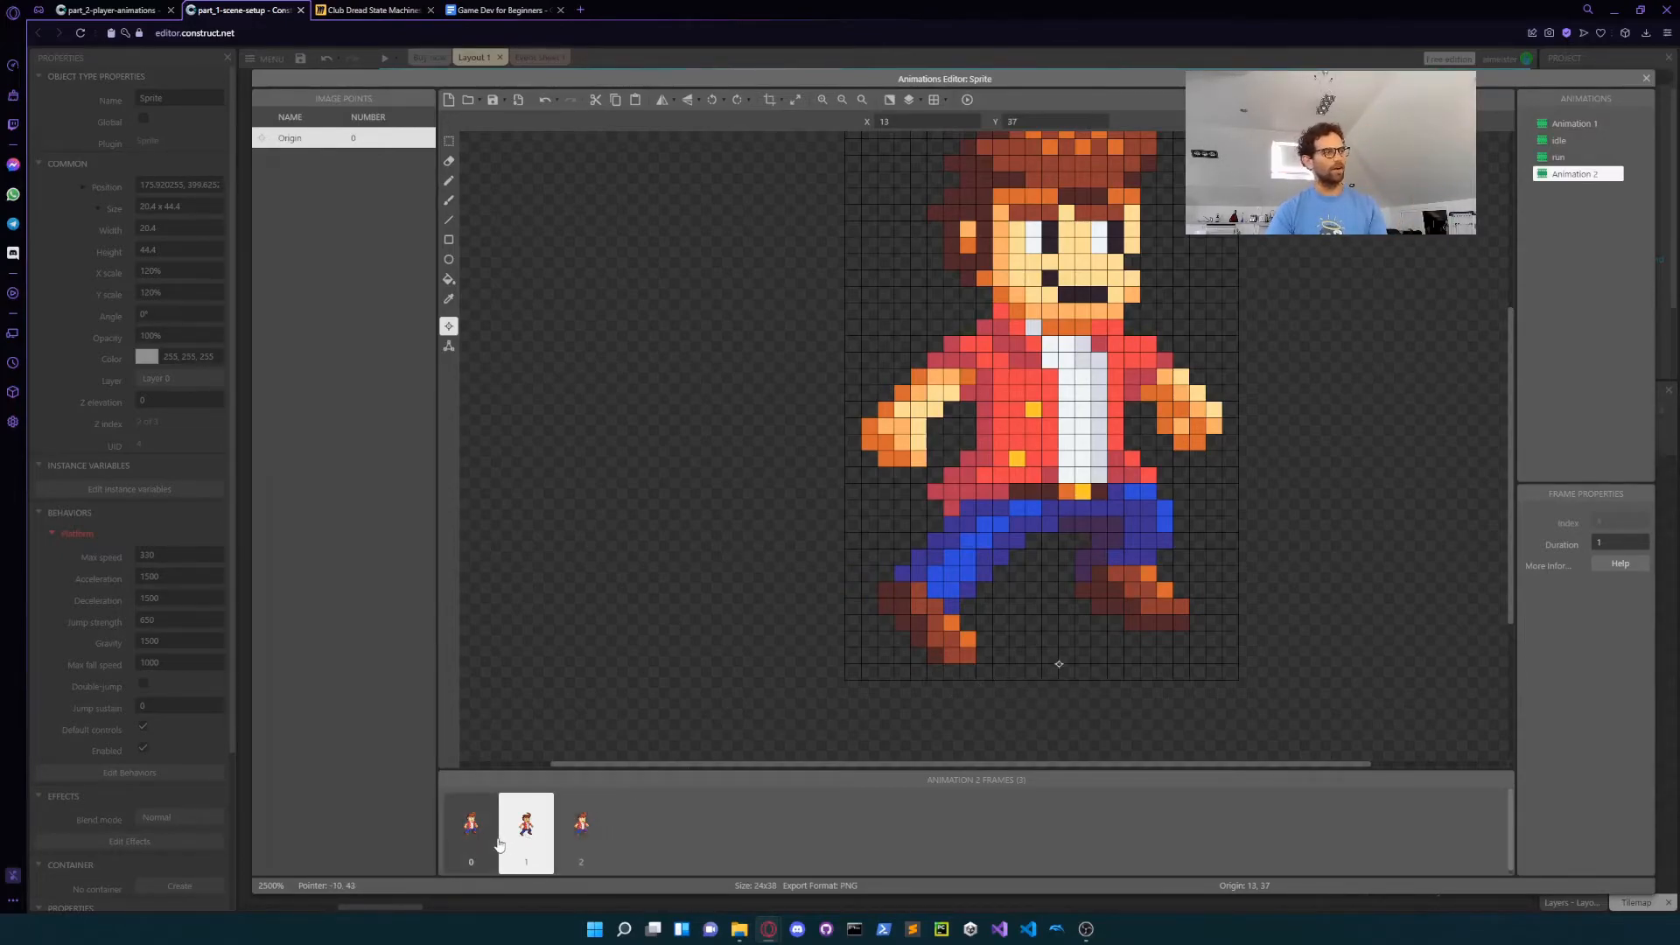
pyautogui.click(577, 835)
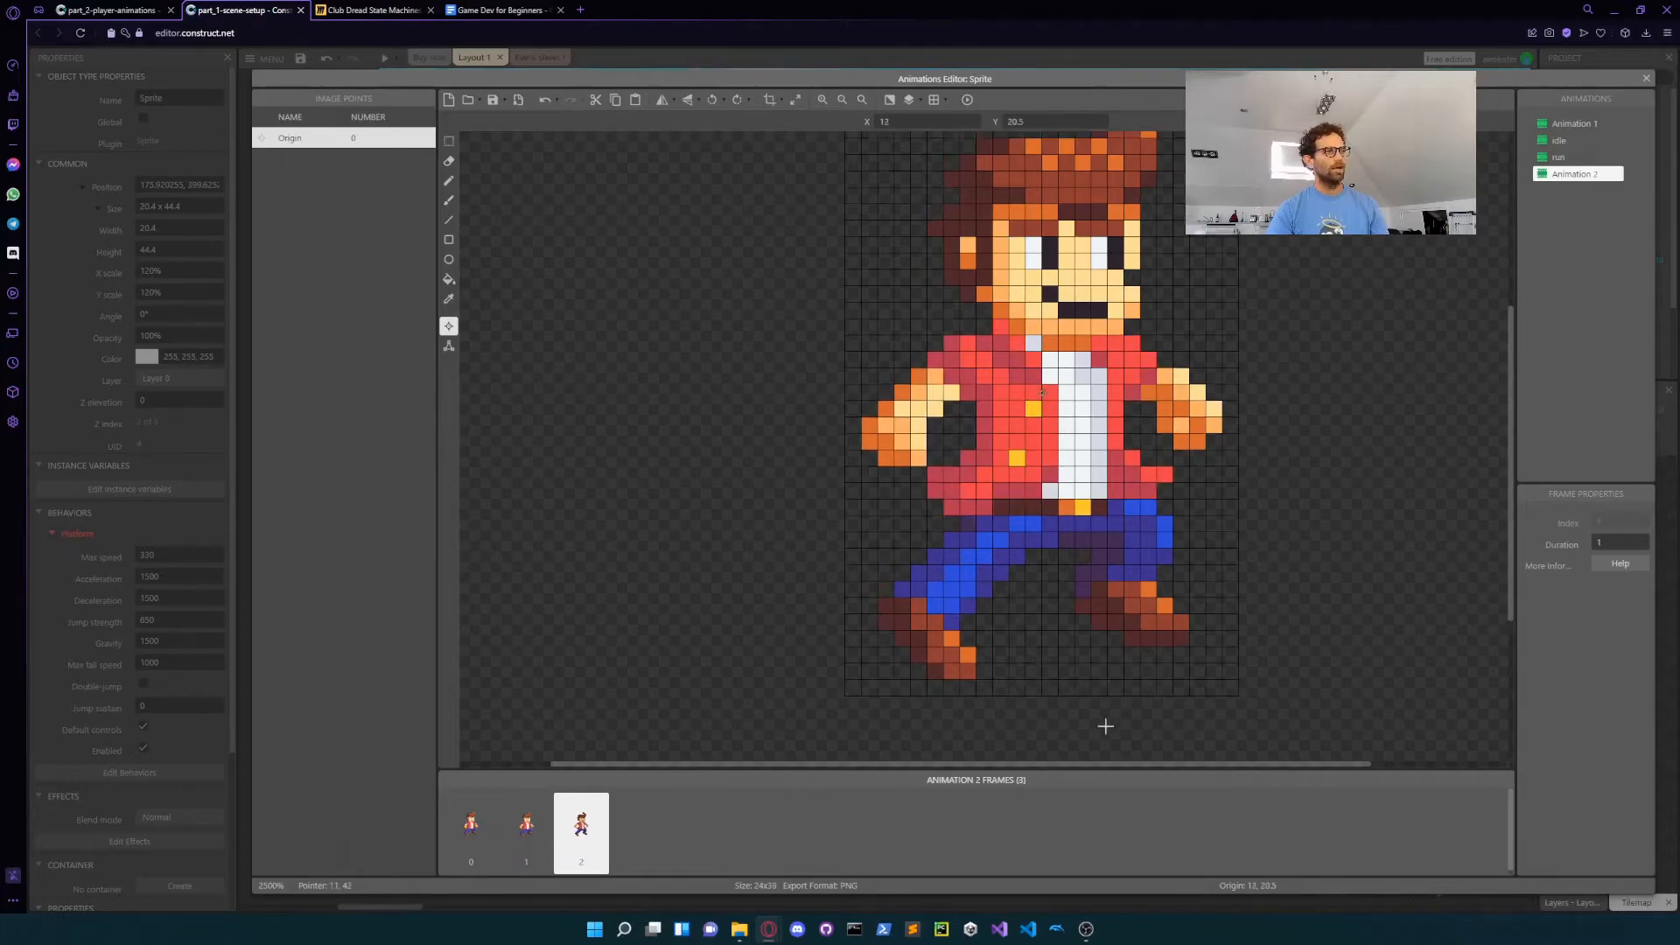
pyautogui.click(1058, 680)
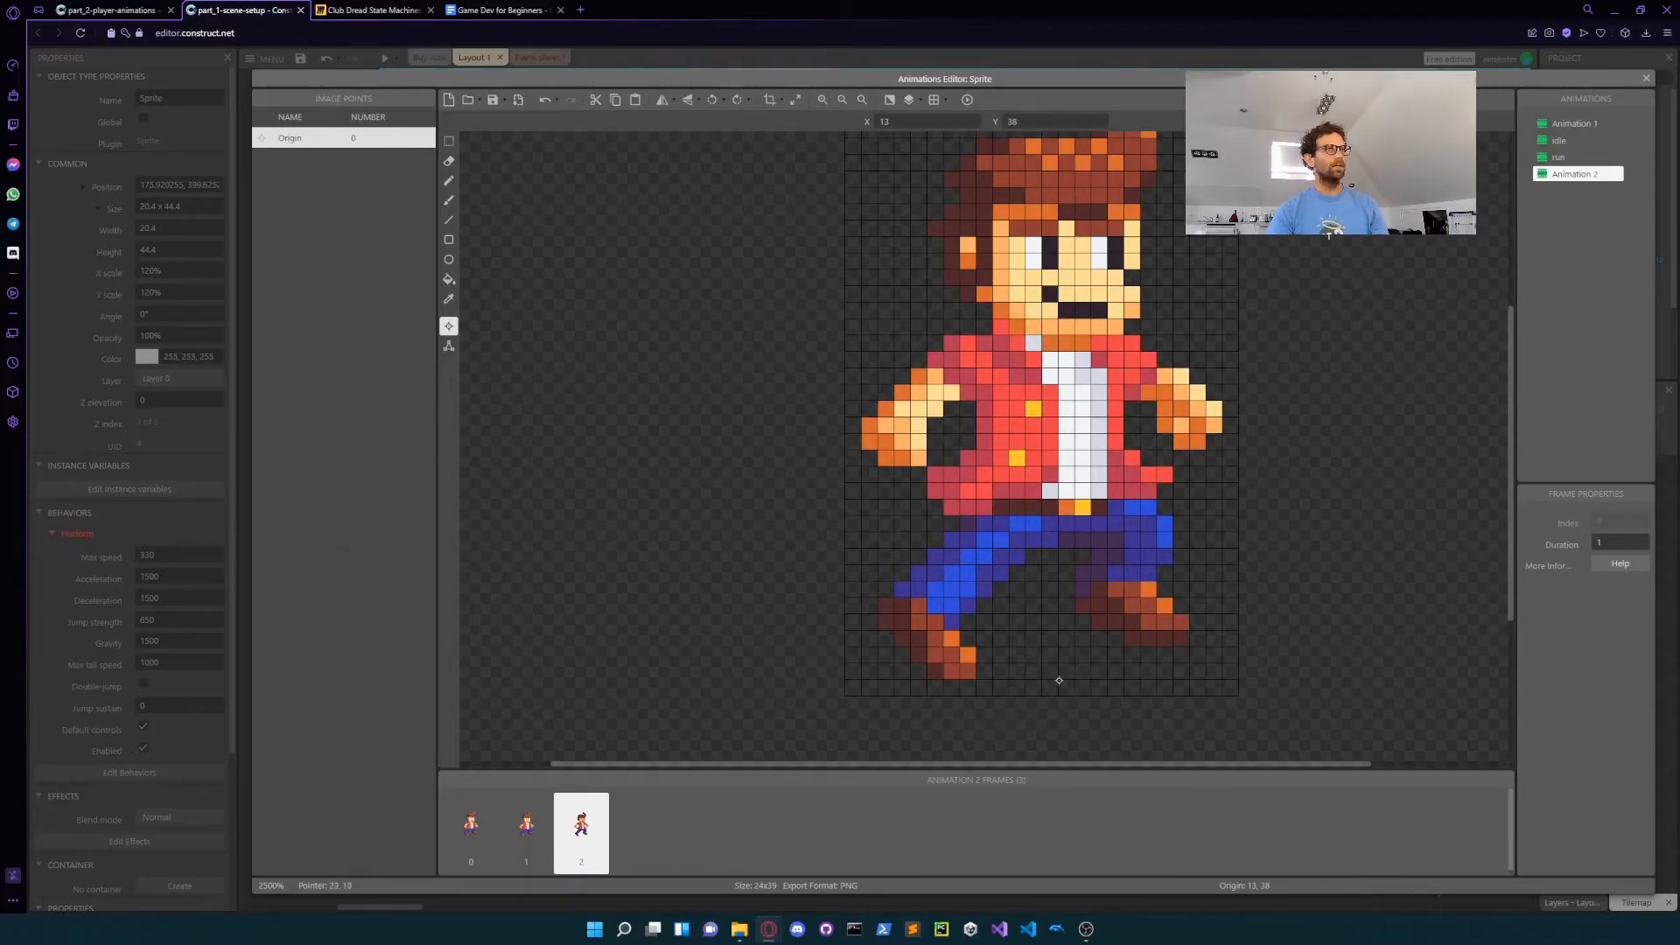
# Step: Try to rename Animation 2 as run
pyautogui.click(1567, 177)
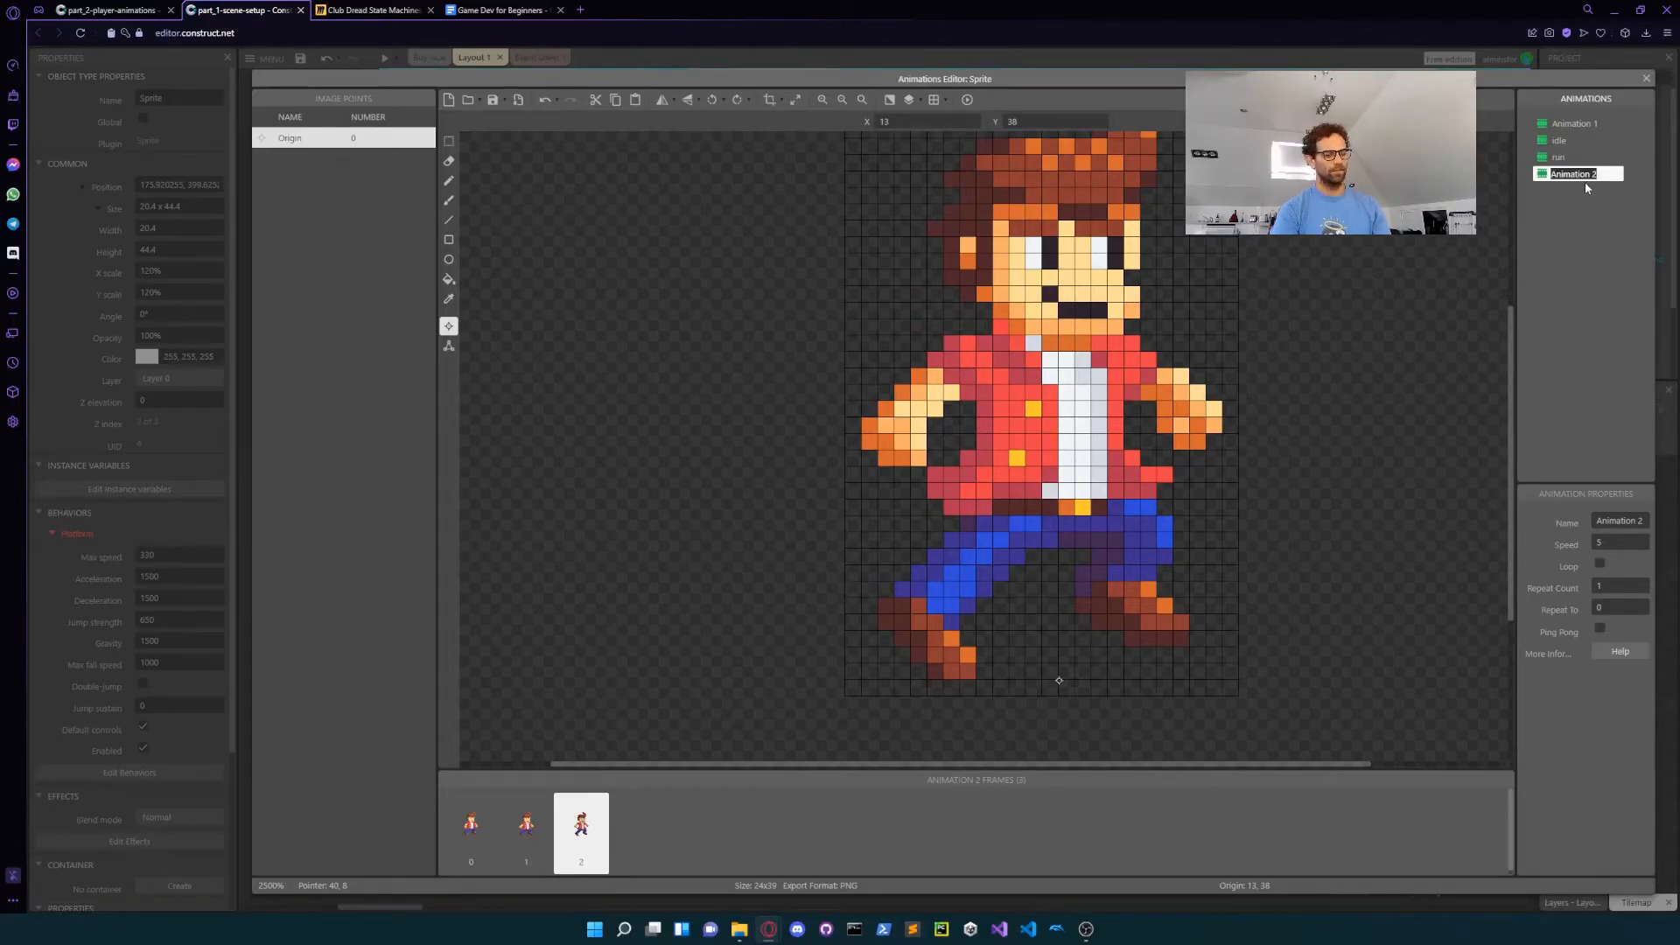
pyautogui.write('run')
pyautogui.press('Return')
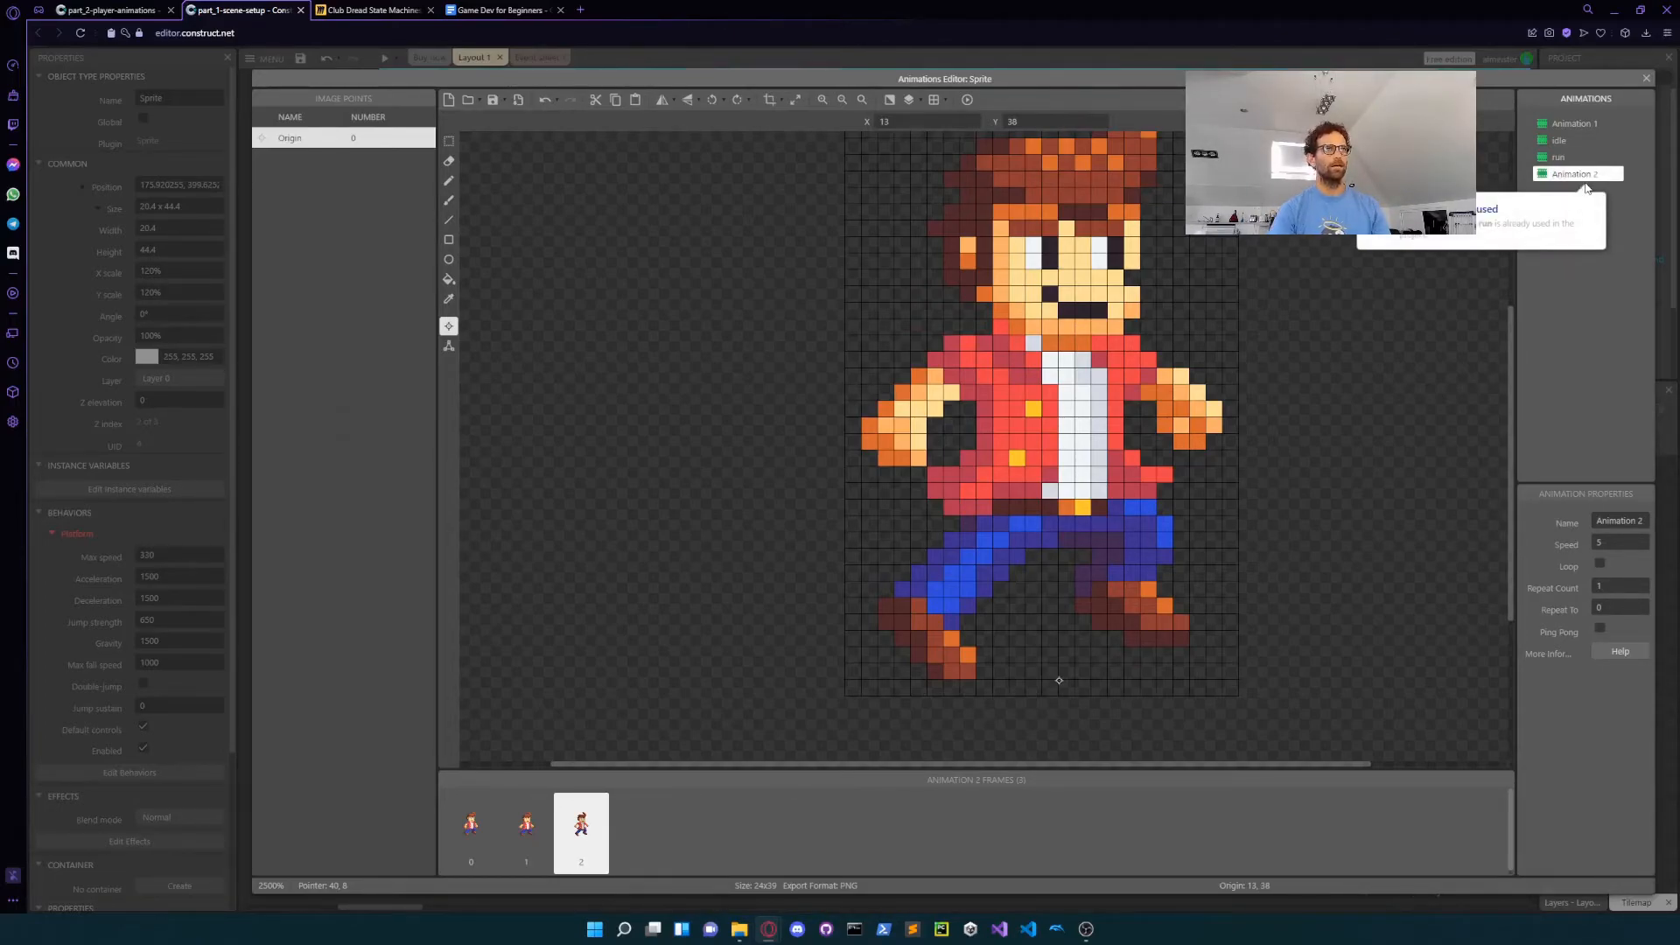
# Step: Rename Animation 2 as jump and delete Animation 1 from the sprite
pyautogui.doubleClick(1591, 175)
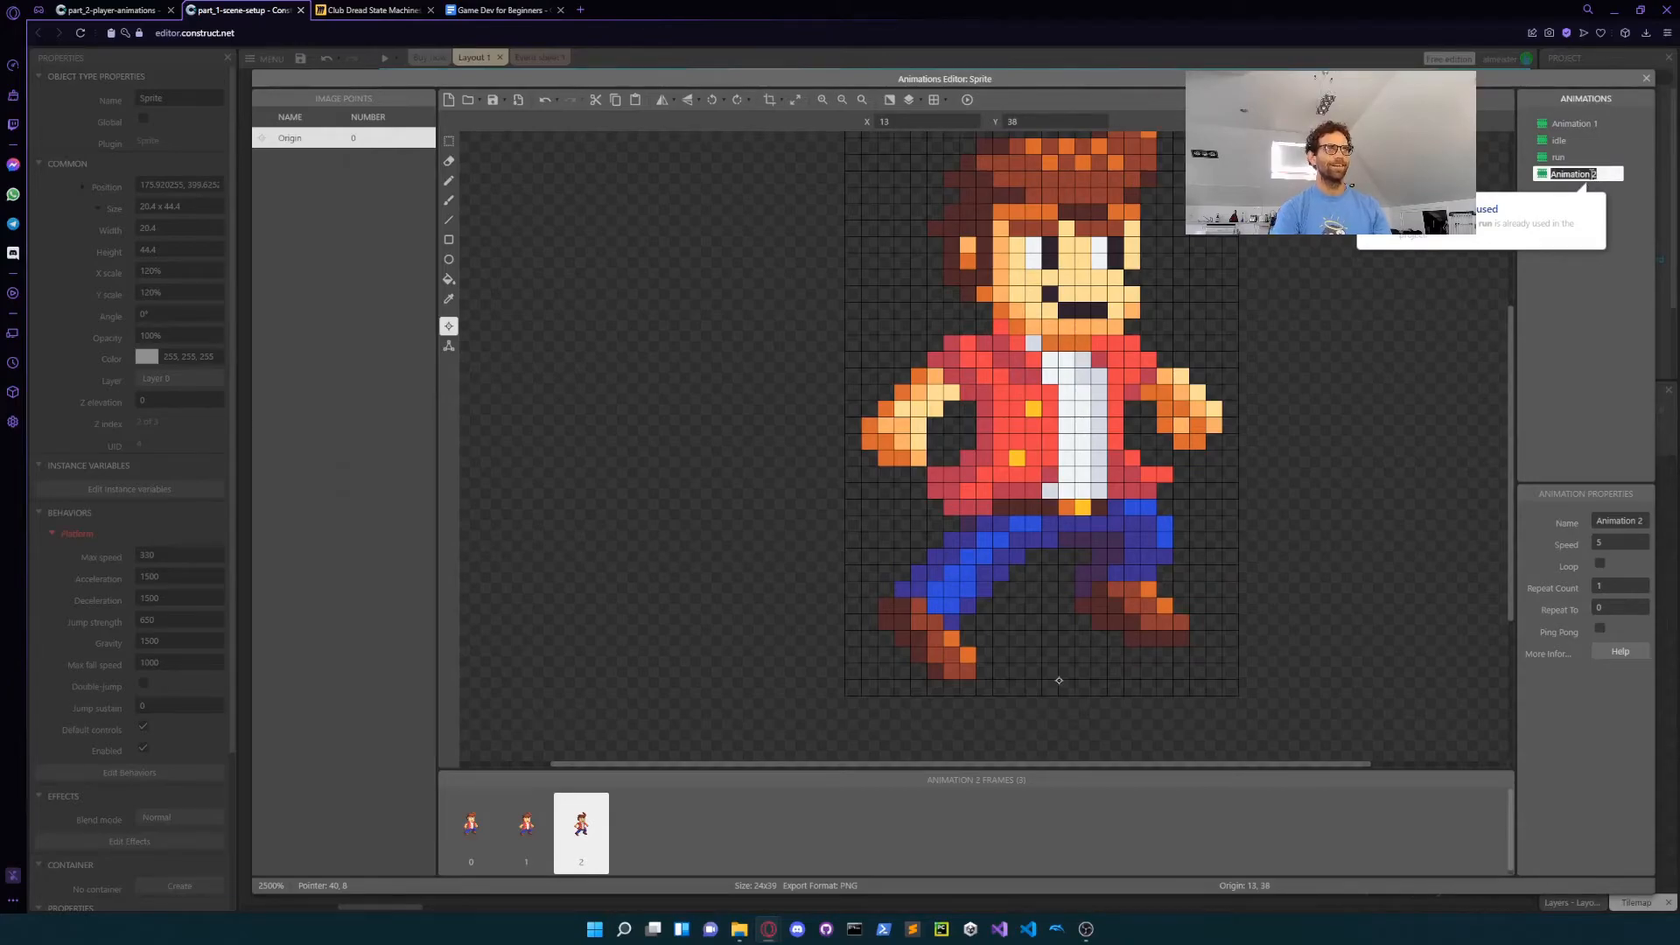
pyautogui.write('jump')
pyautogui.press('Return')
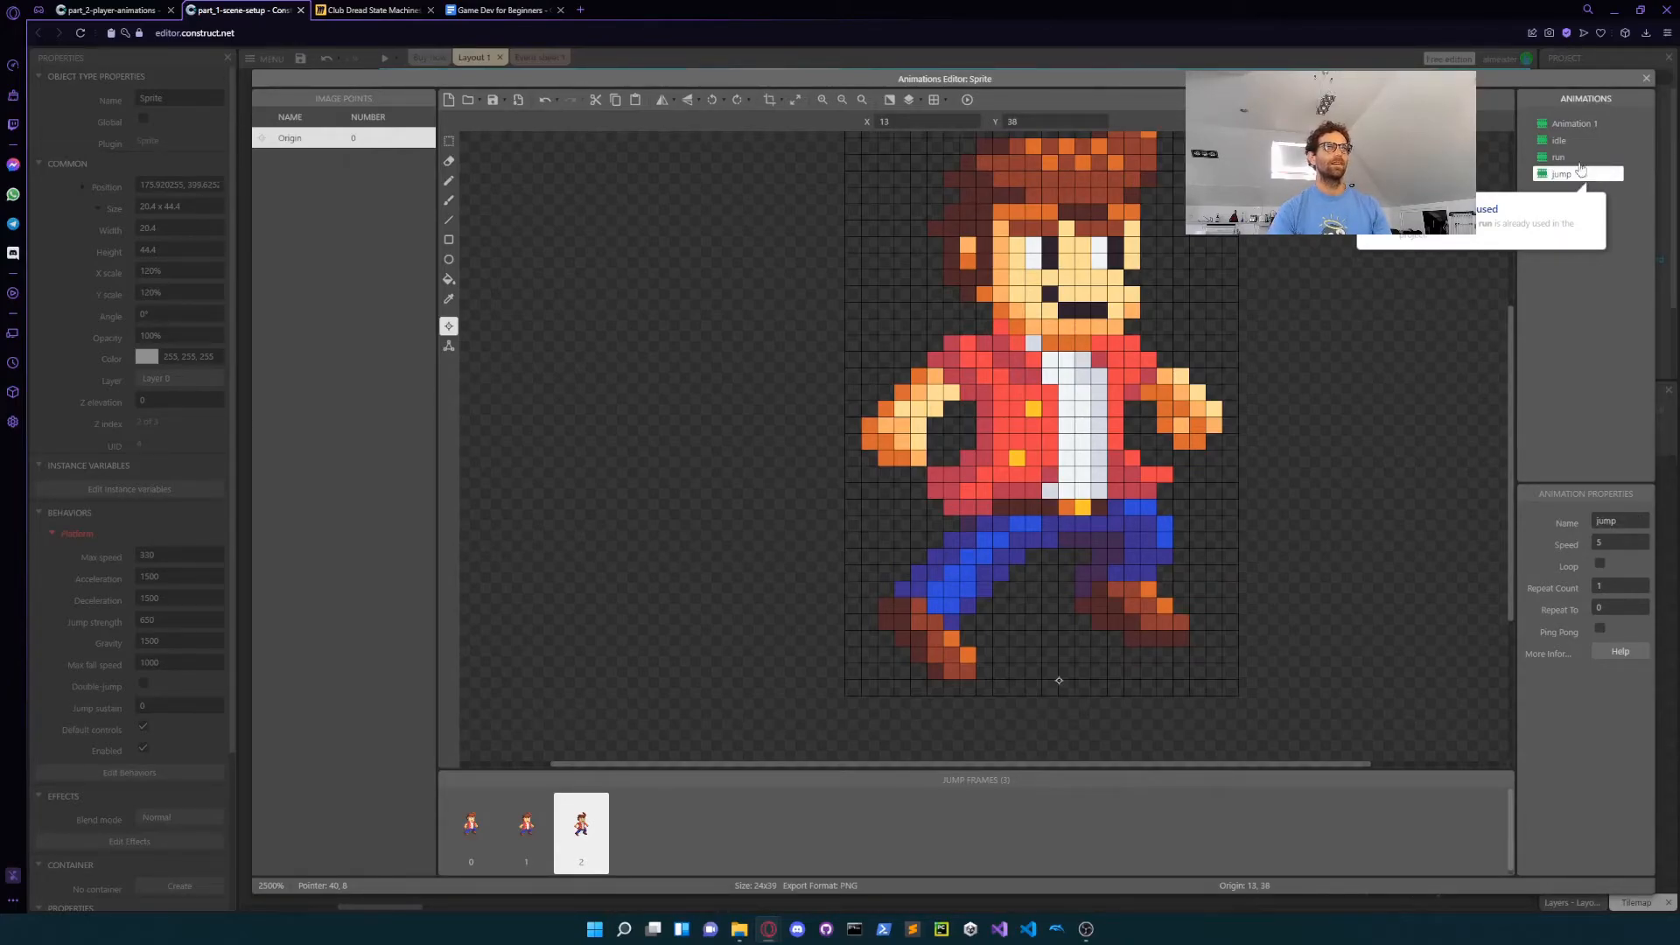
pyautogui.click(1575, 124)
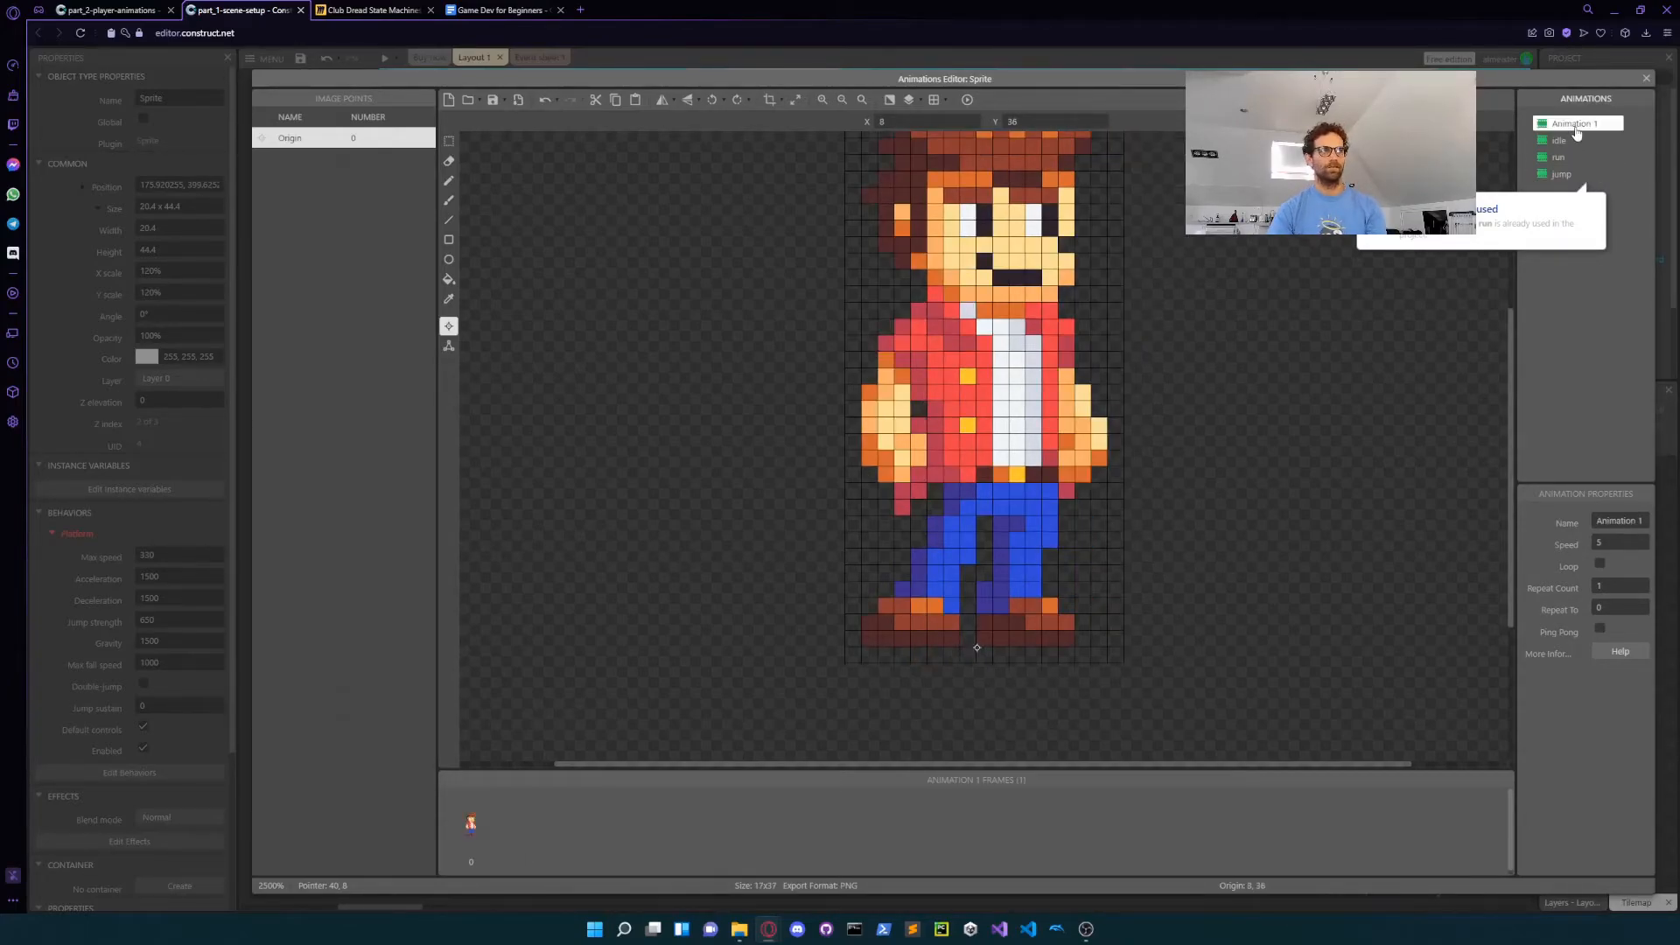
pyautogui.press('Delete')
# Step: Play the jump animation in the animation preview, replay it once, and close the preview
pyautogui.click(1563, 158)
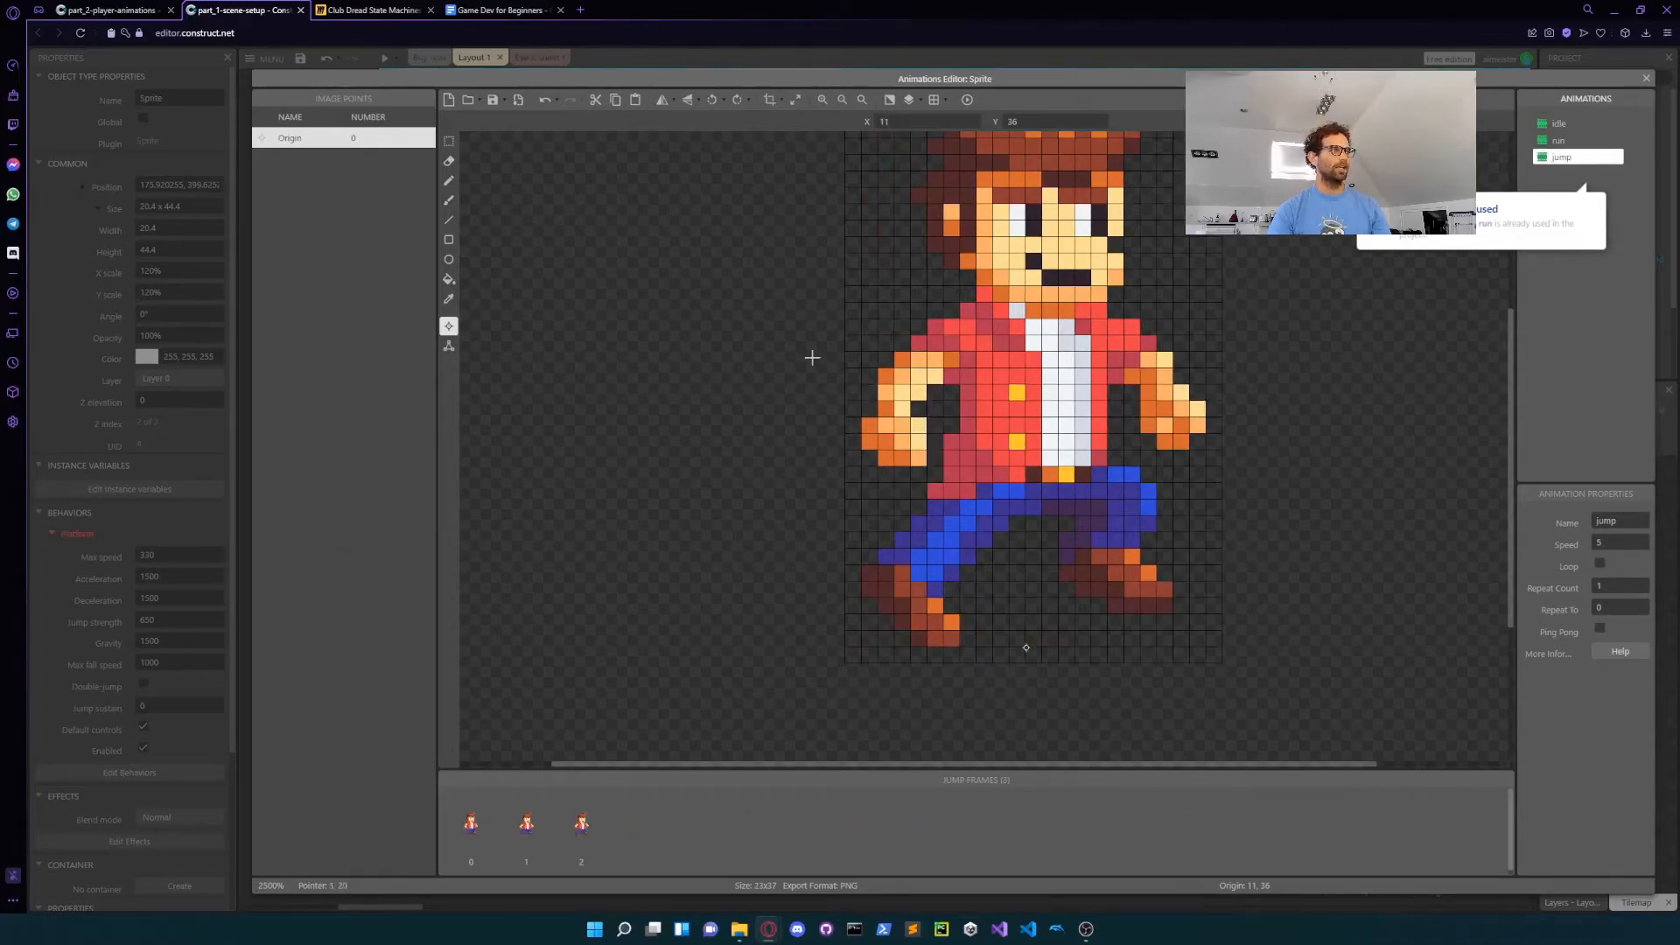
pyautogui.click(967, 99)
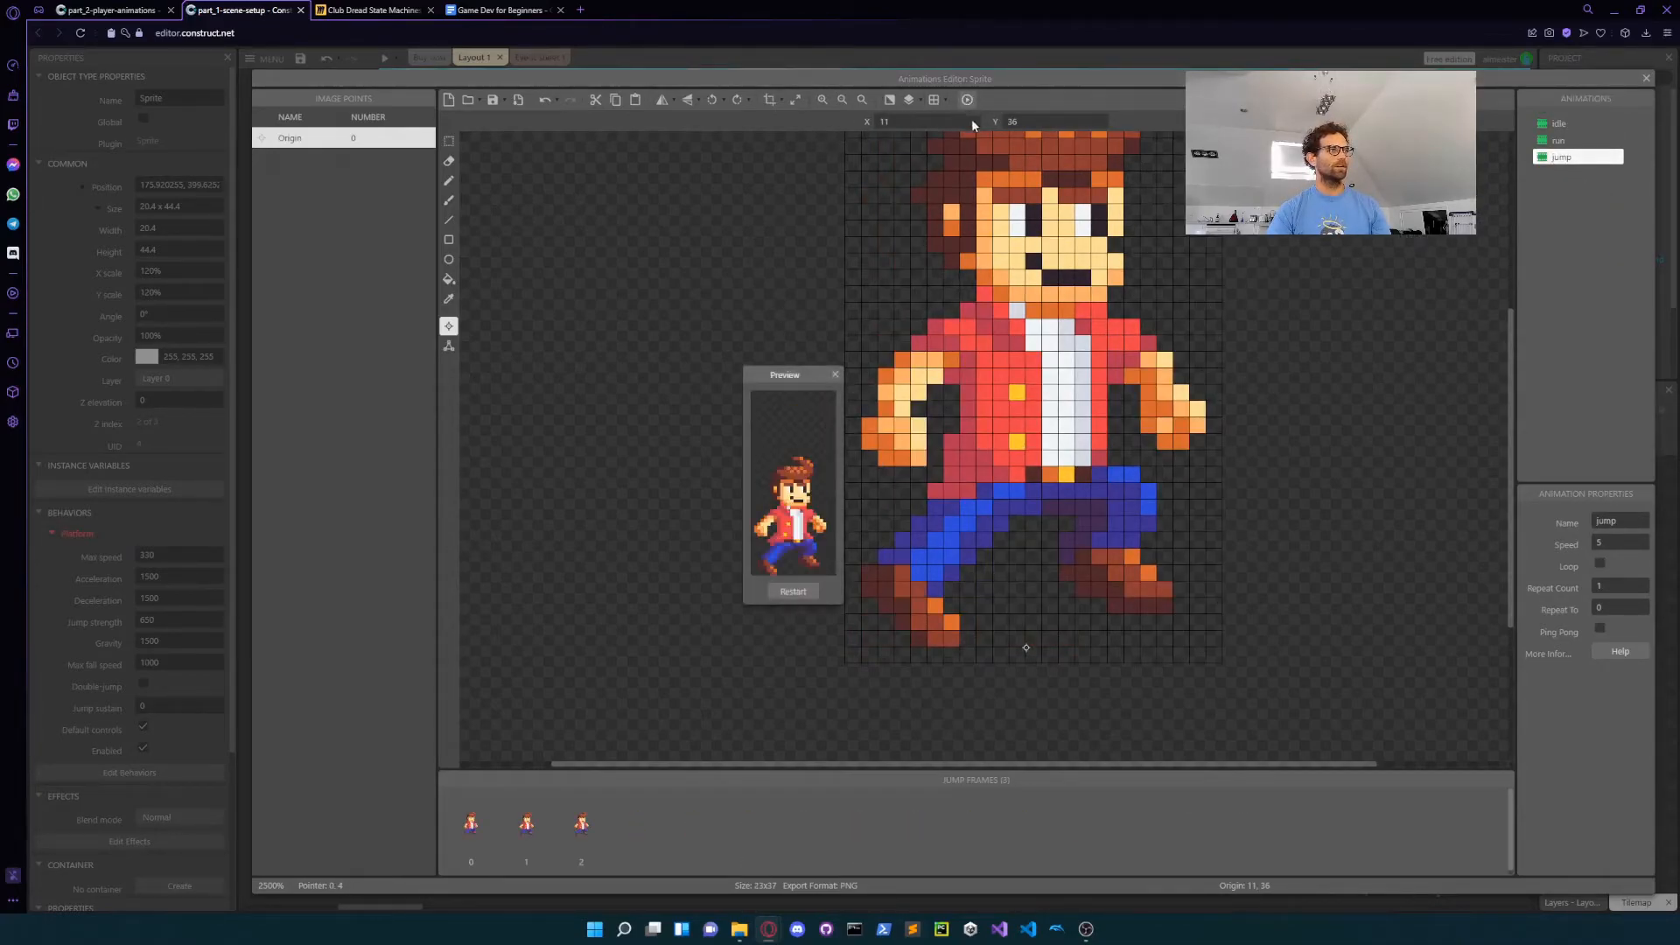
pyautogui.click(785, 591)
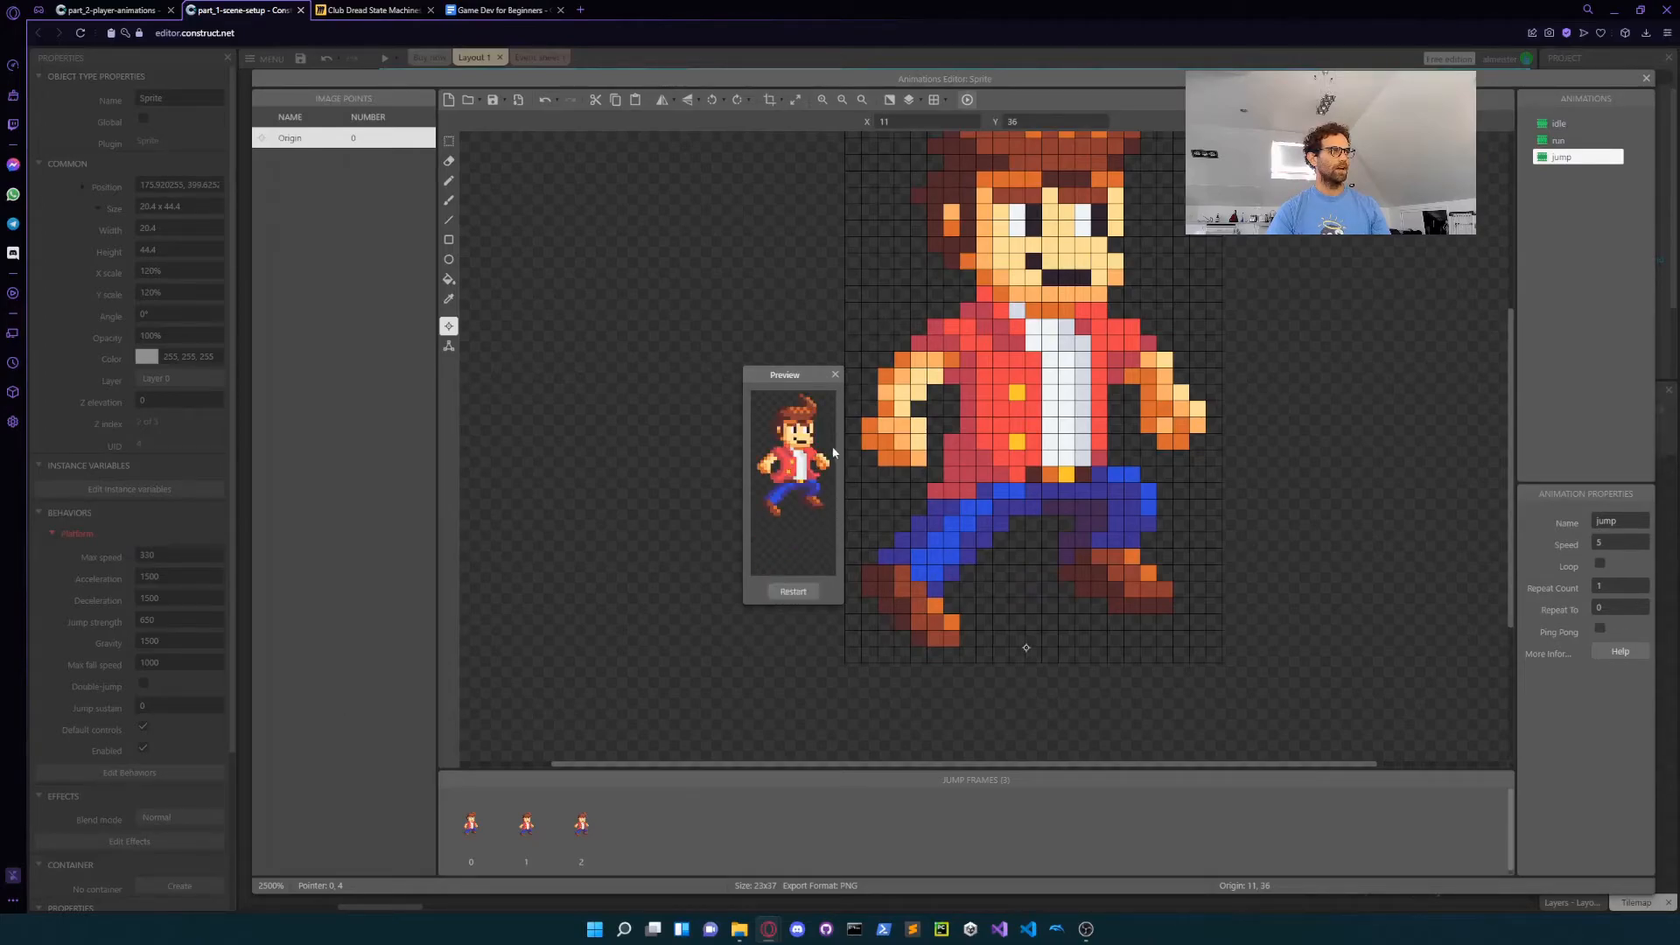
pyautogui.click(836, 377)
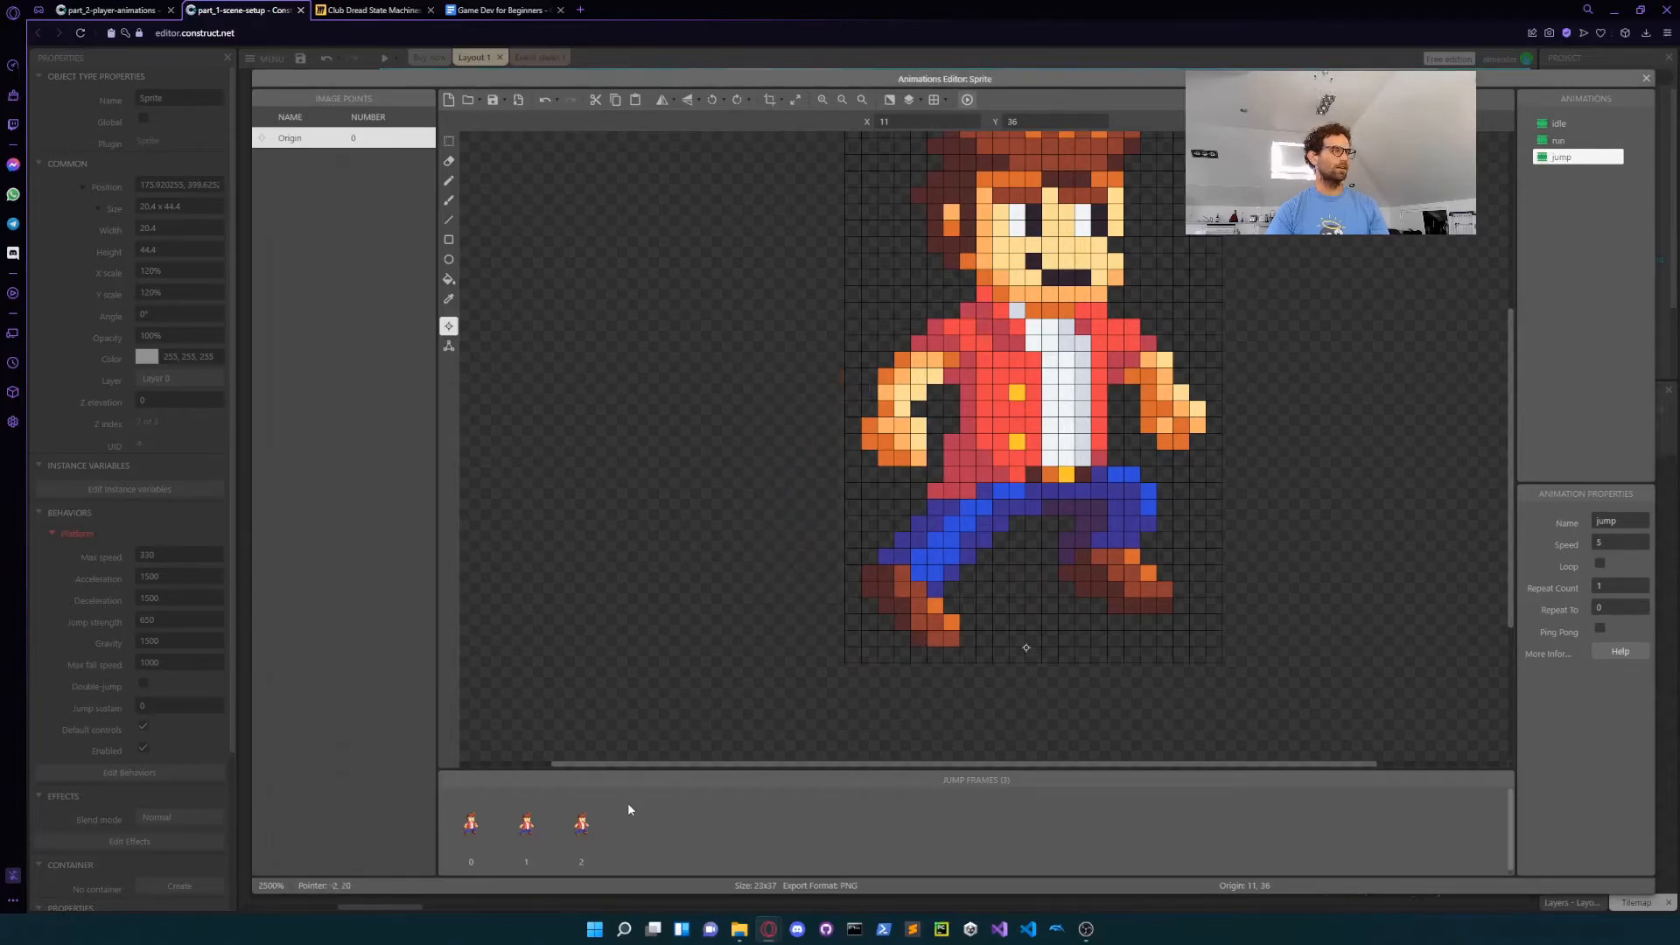
# Step: Place the origin point of the jump animation's frame 1 at 13, 37 and check it against the other frames
pyautogui.click(487, 833)
pyautogui.click(524, 839)
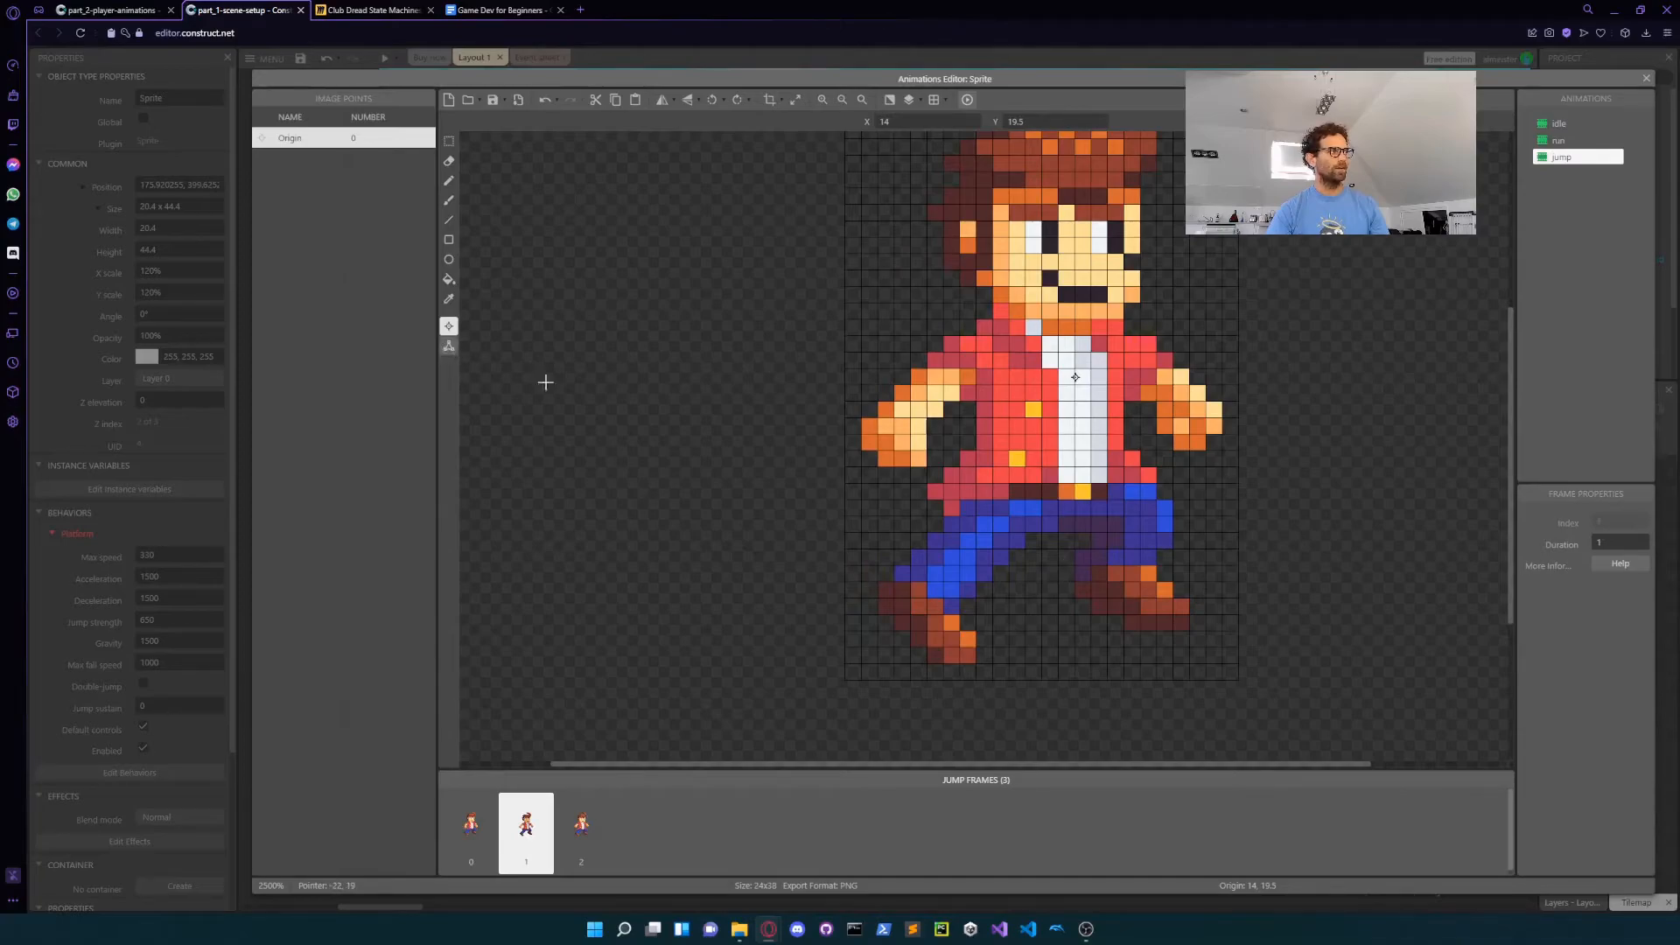
pyautogui.click(1057, 664)
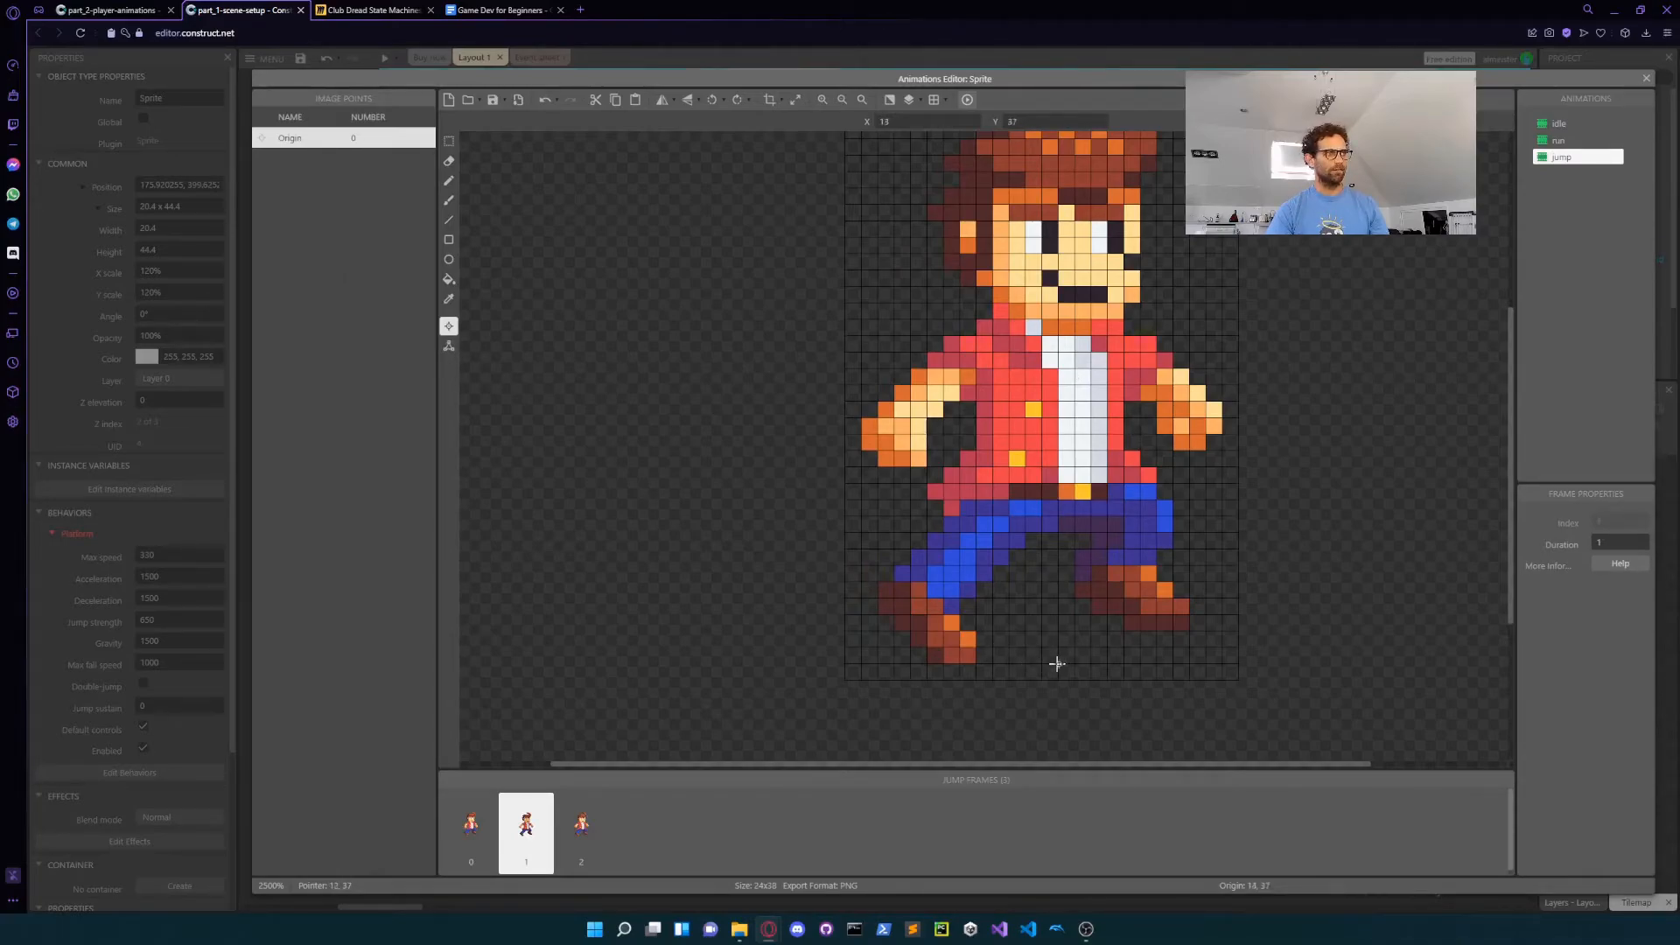
pyautogui.click(584, 823)
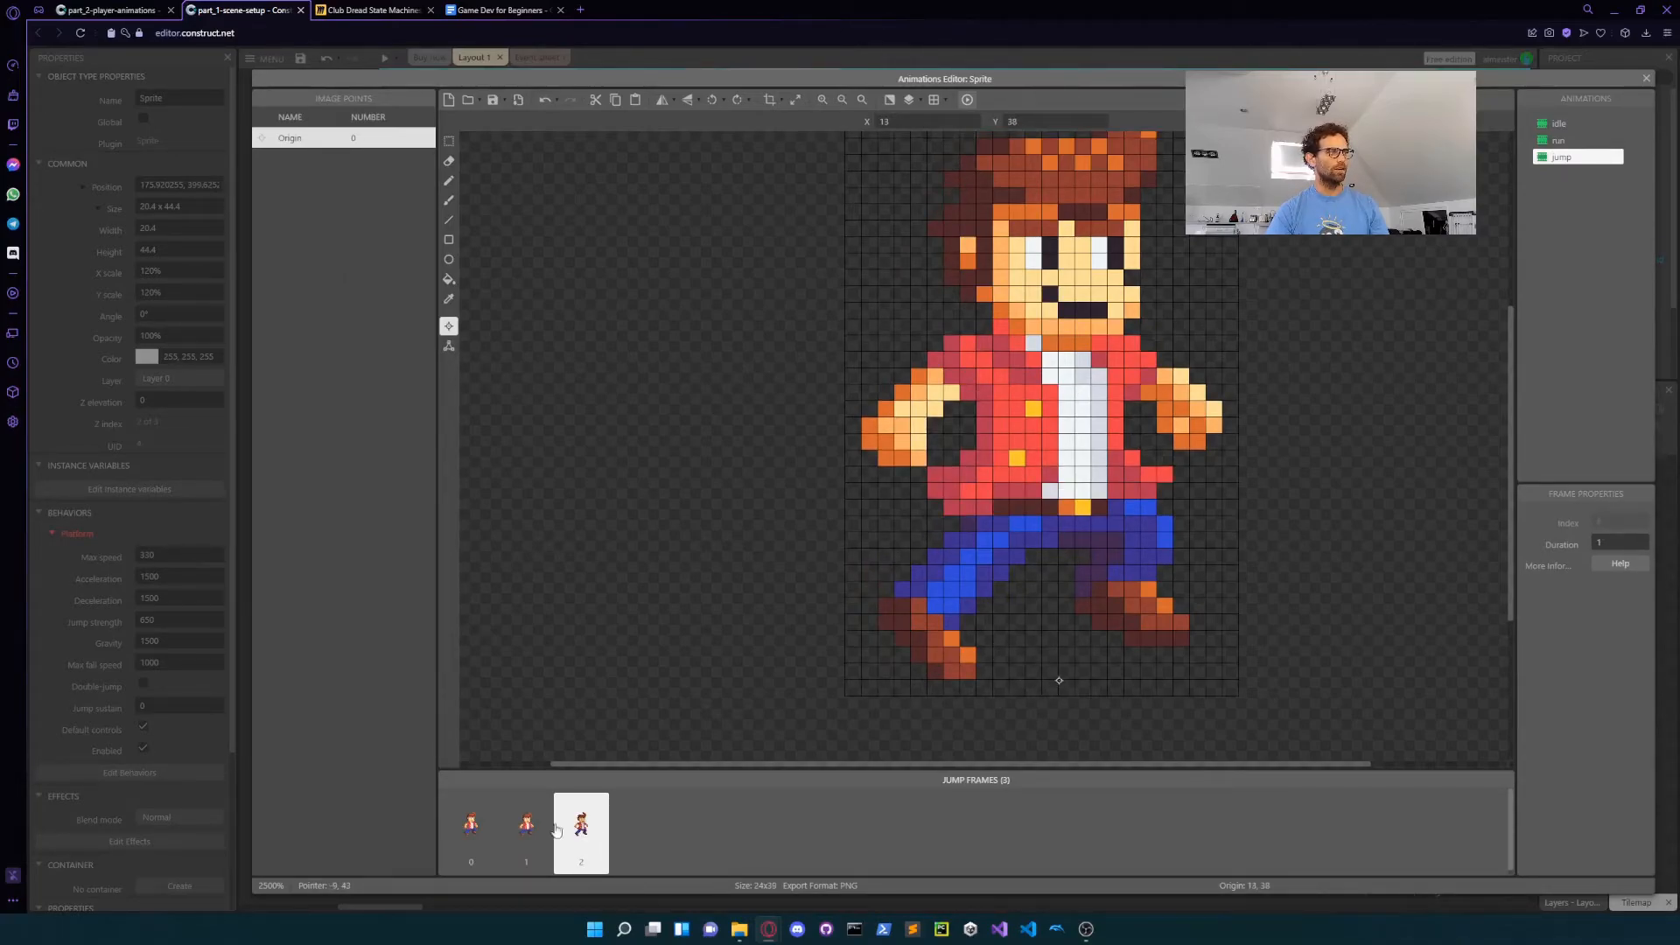
pyautogui.click(474, 832)
pyautogui.click(581, 827)
# Step: Preview the jump animation again, replaying it several times to check the frame alignment and playback speed
pyautogui.click(1585, 161)
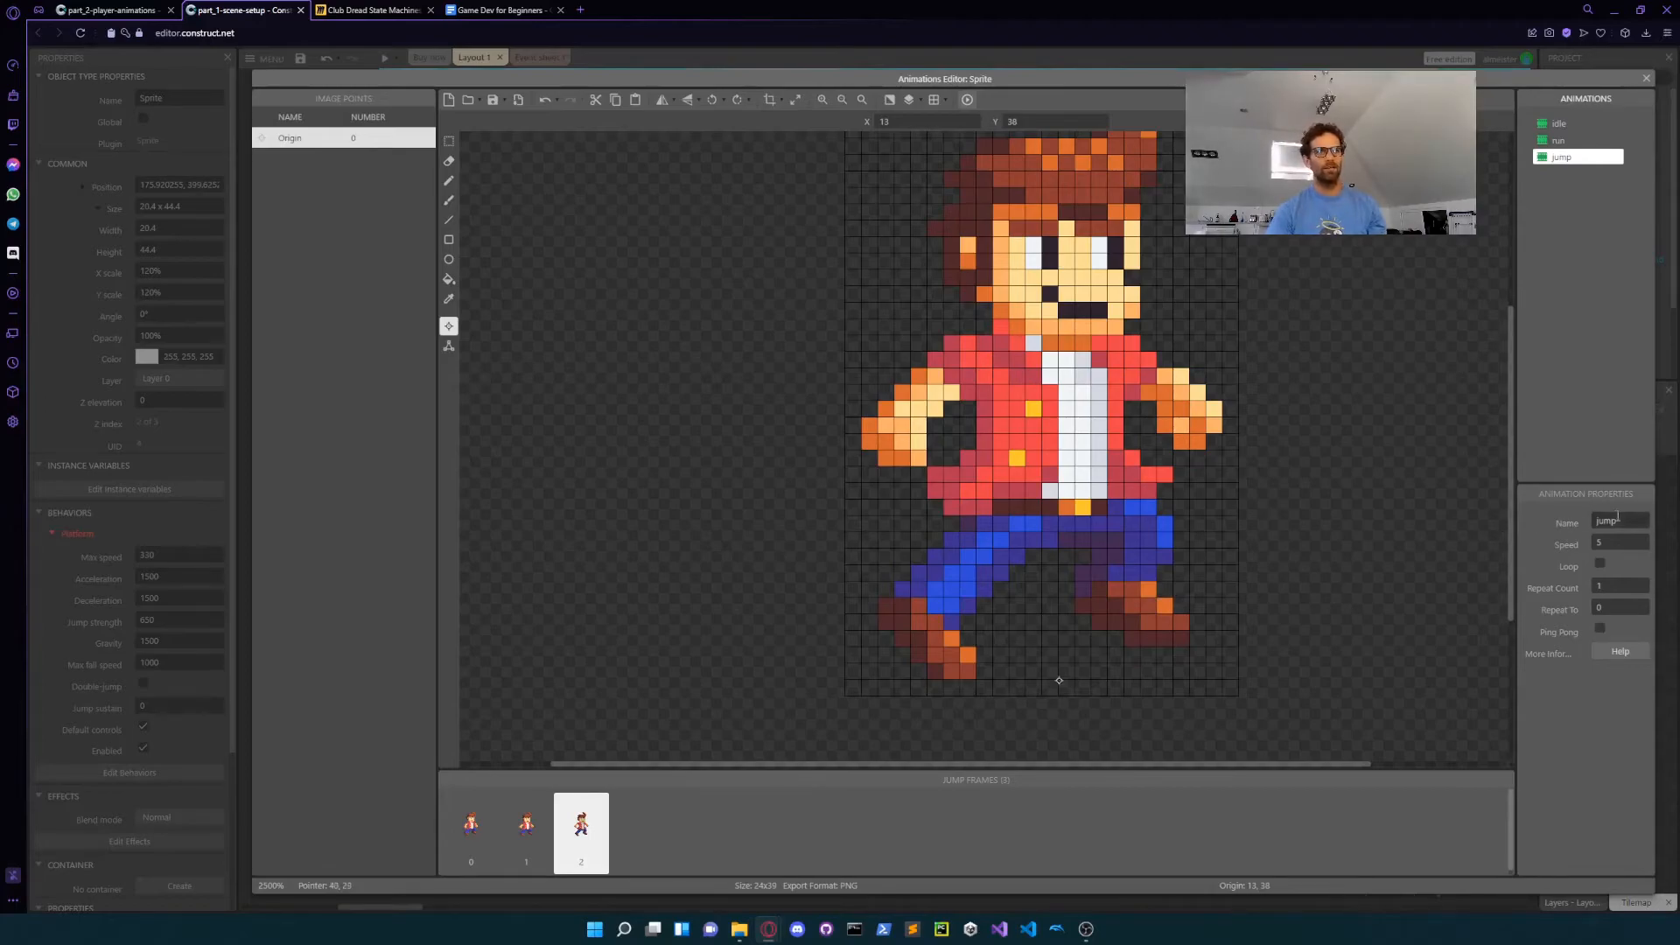
pyautogui.click(966, 100)
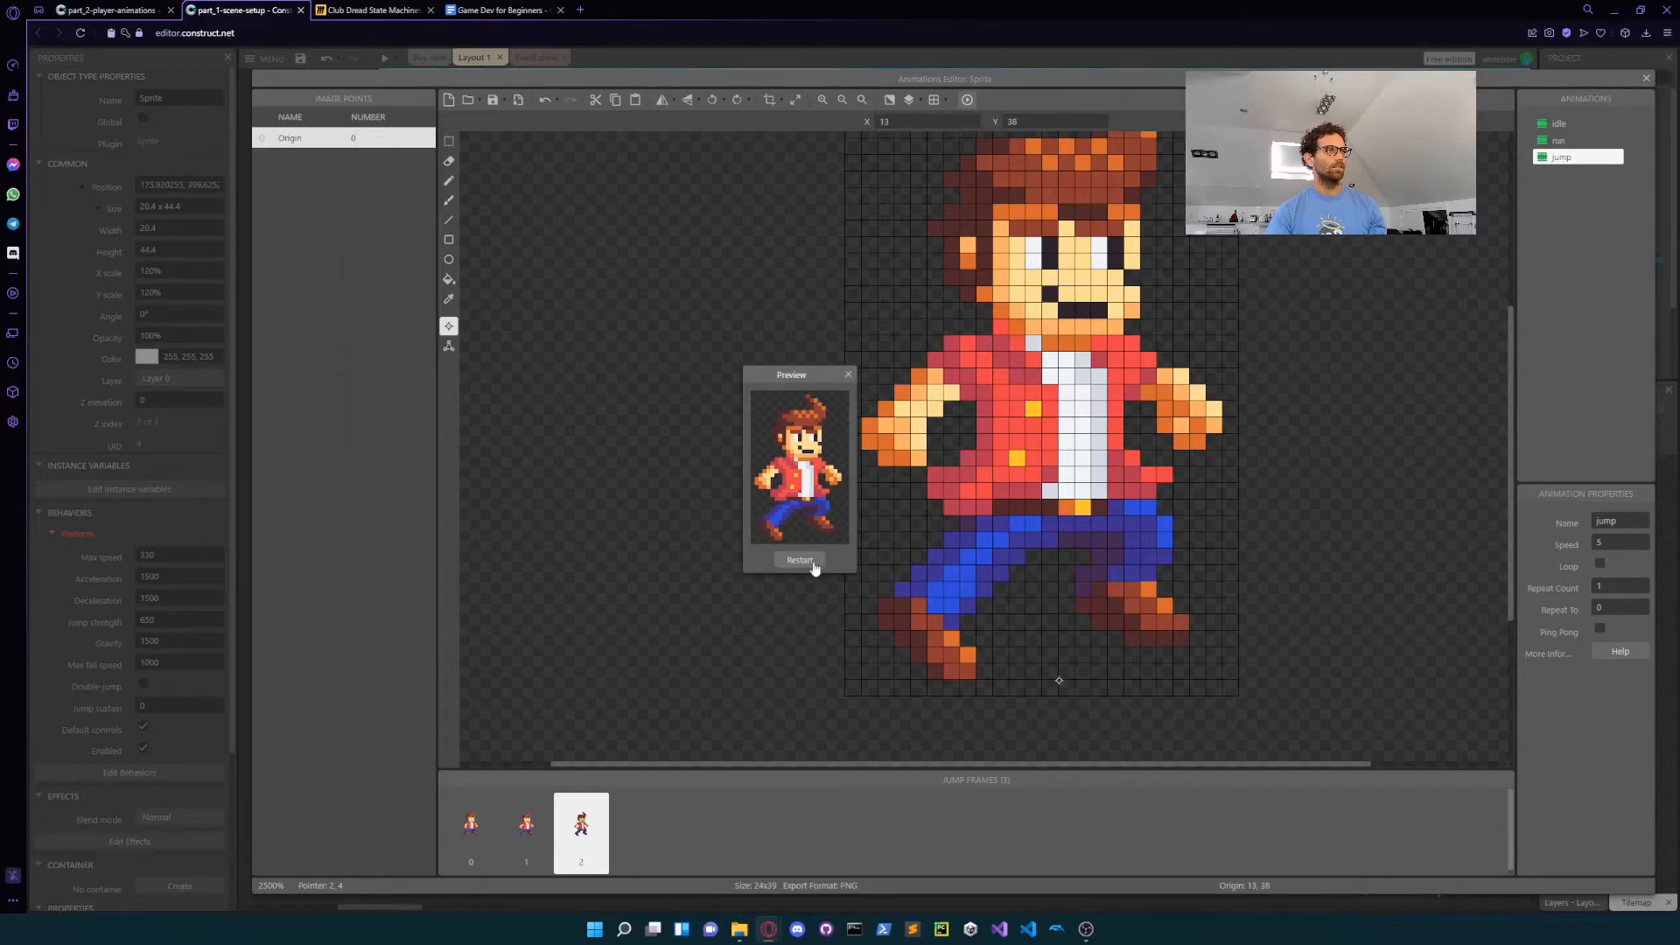
pyautogui.click(805, 564)
pyautogui.click(806, 564)
pyautogui.click(805, 564)
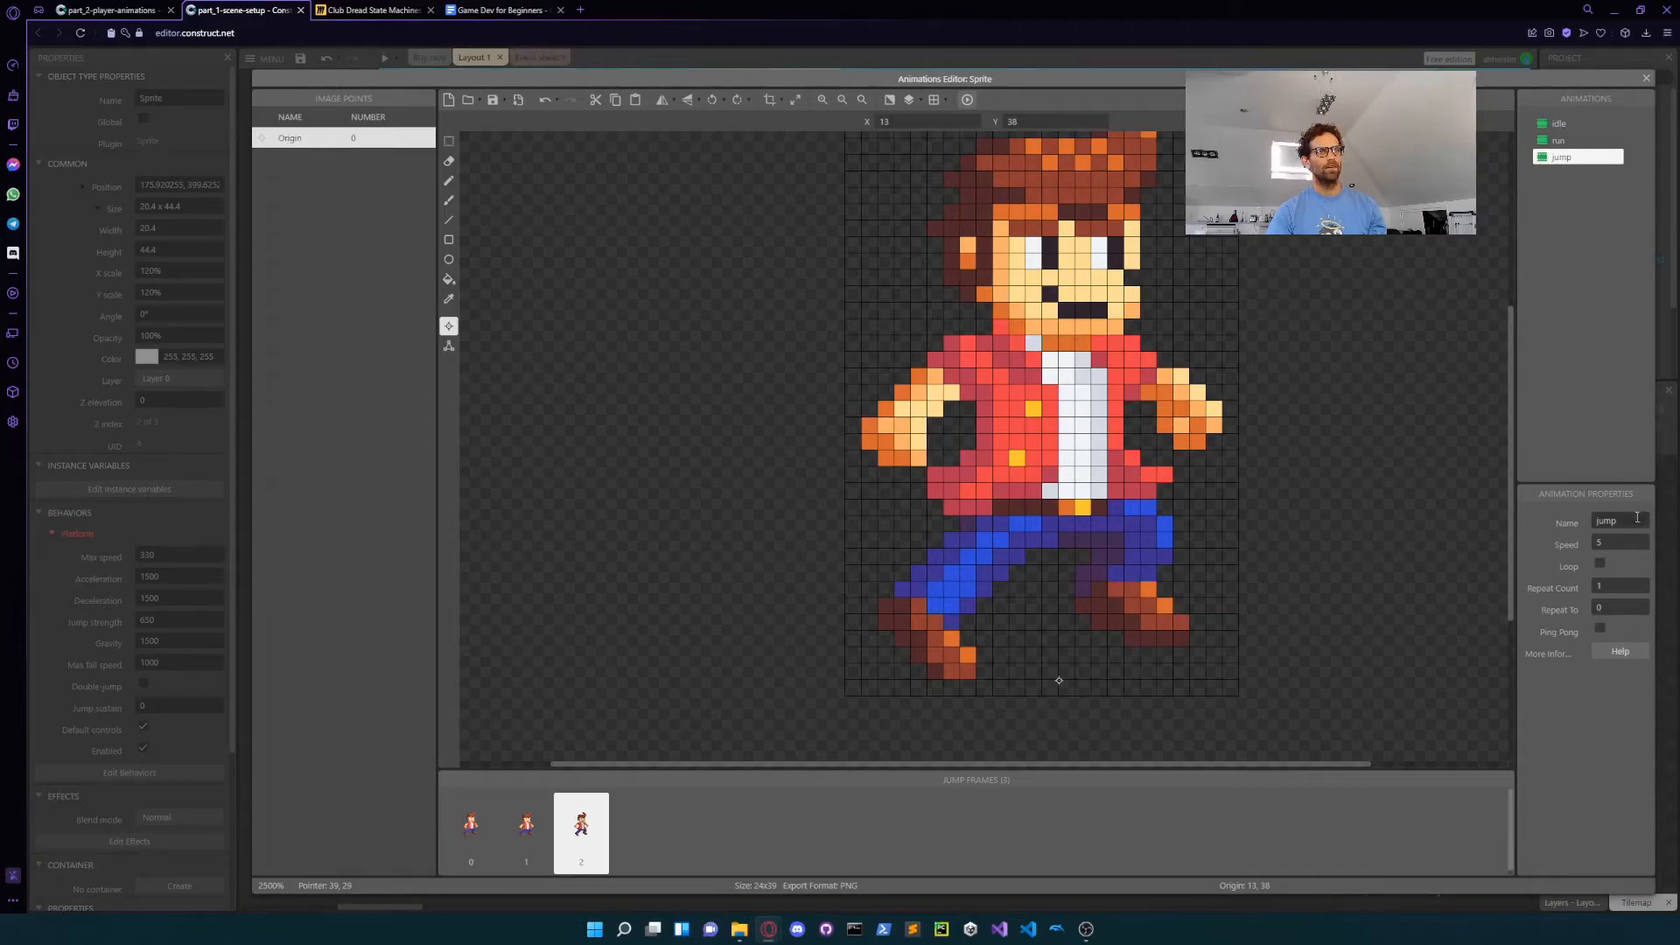
# Step: Set the jump animation's speed to 8, replay it in the animation preview, and close the preview
pyautogui.click(1593, 540)
pyautogui.write('8')
pyautogui.press('Tab')
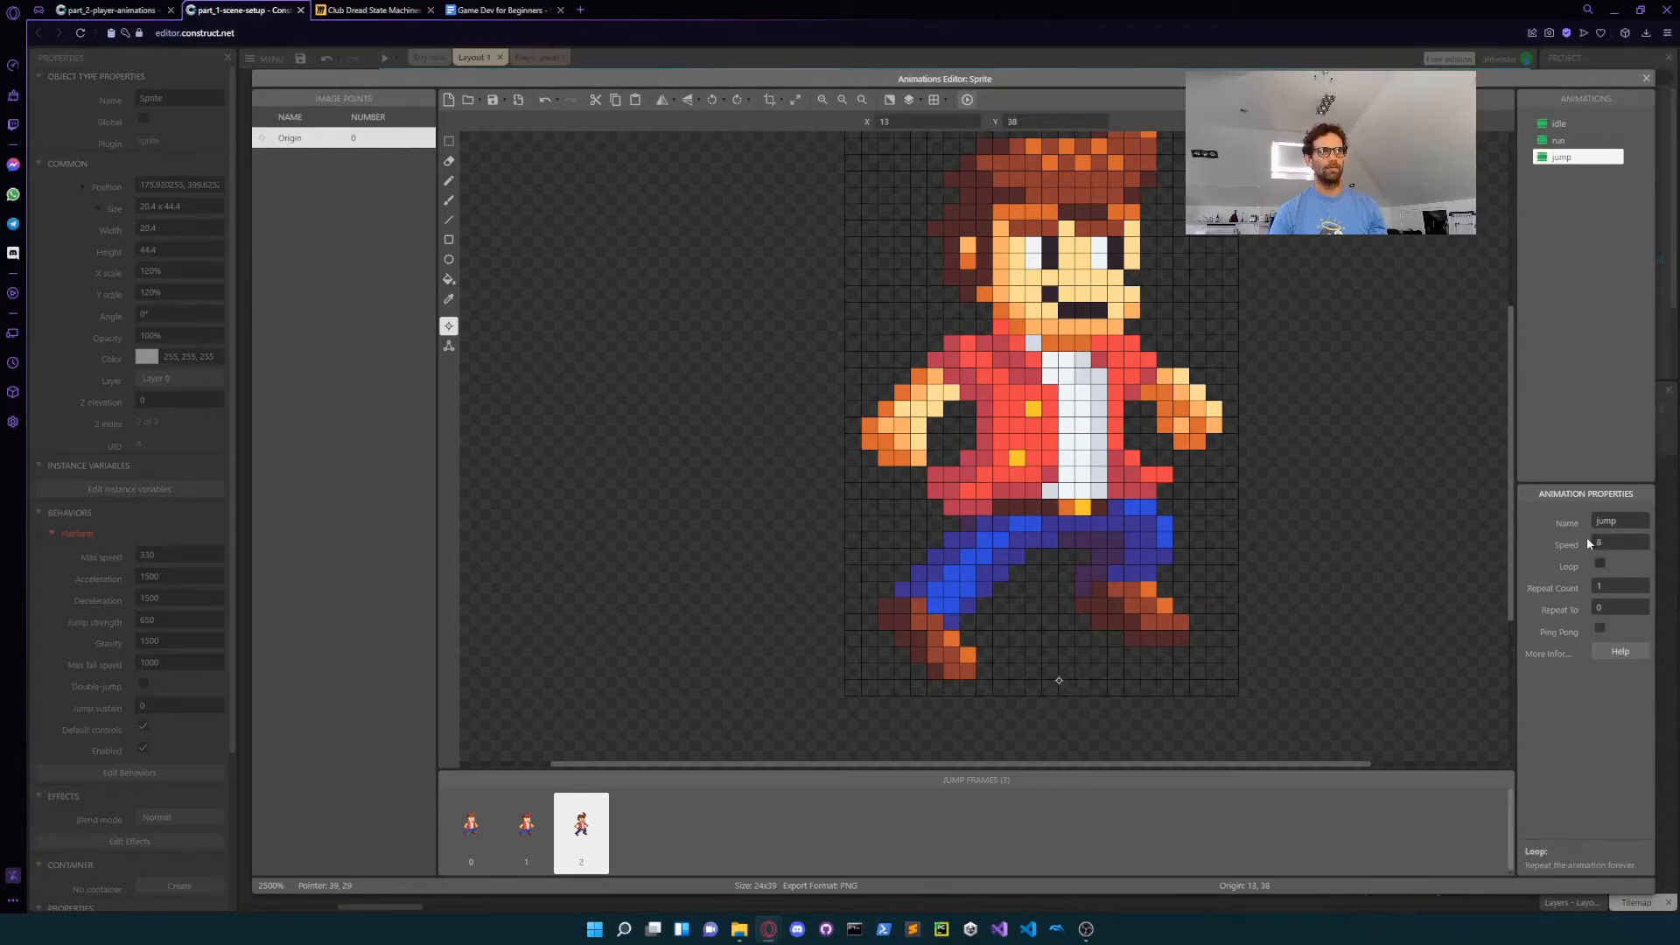
pyautogui.click(967, 99)
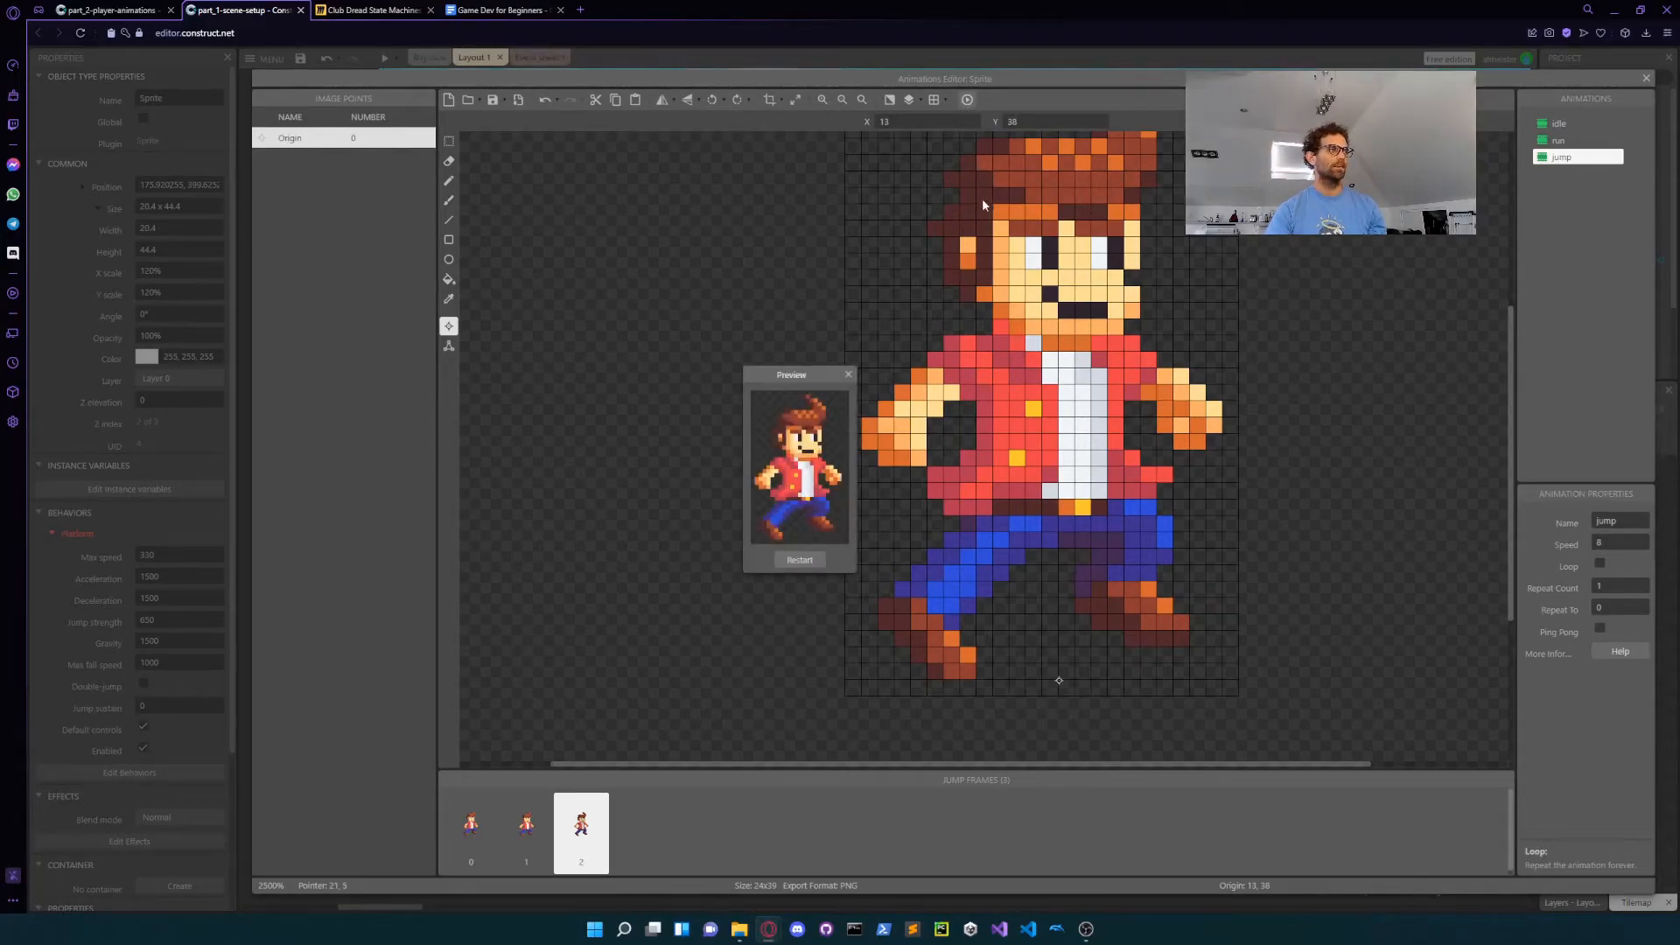
pyautogui.click(799, 560)
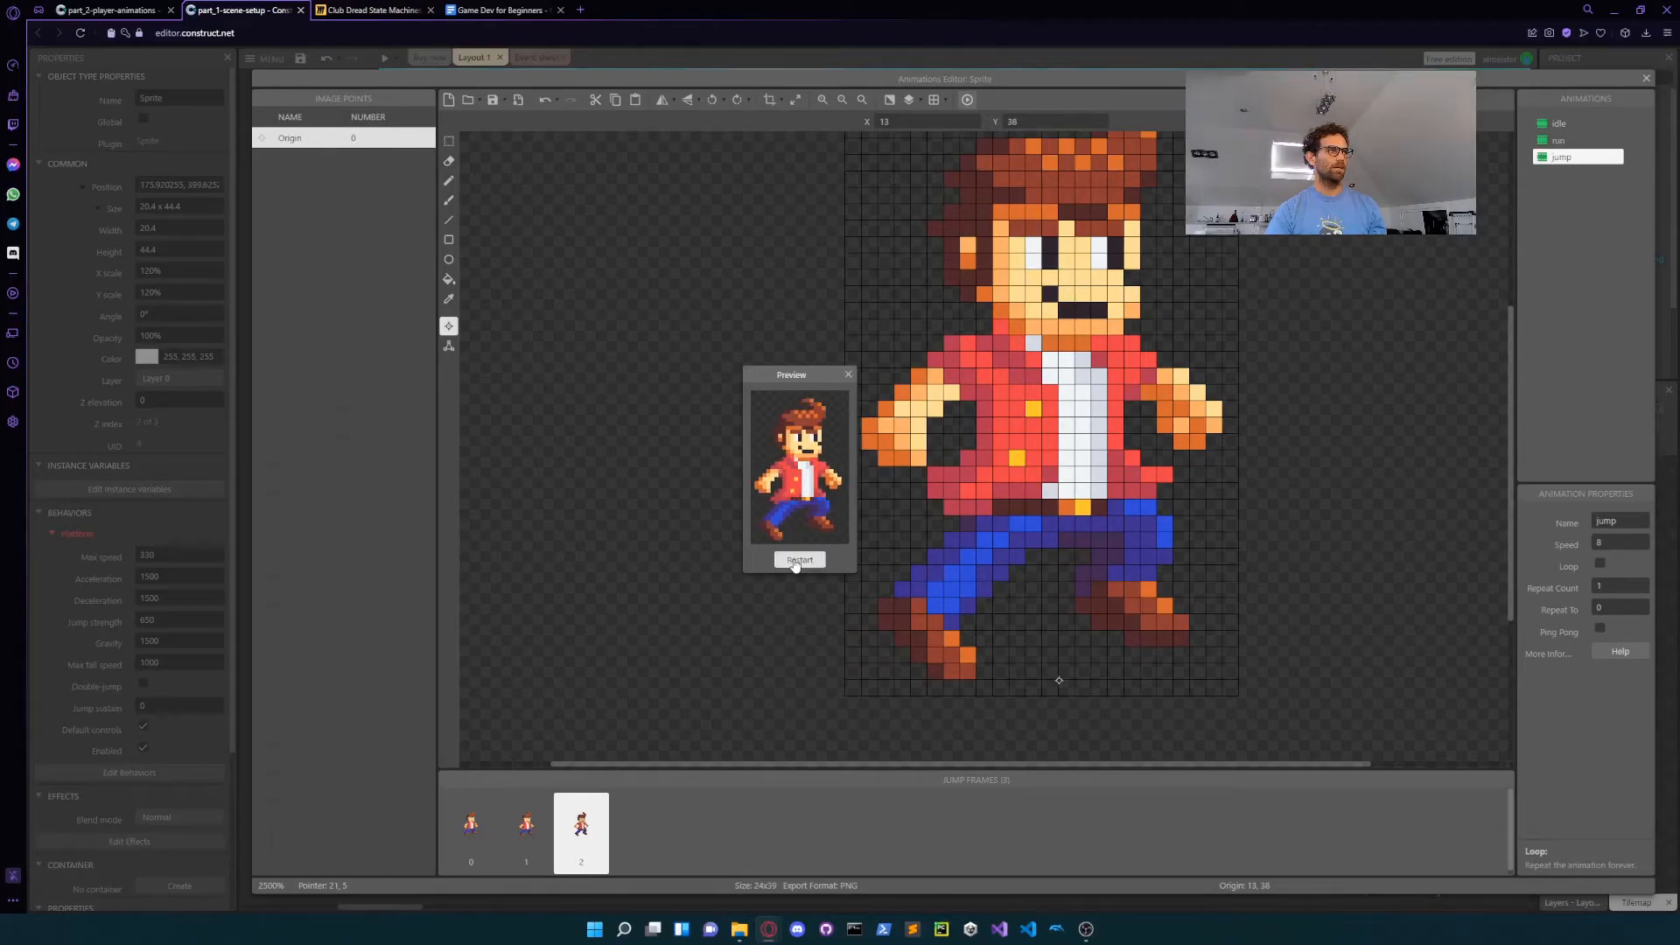
pyautogui.click(848, 375)
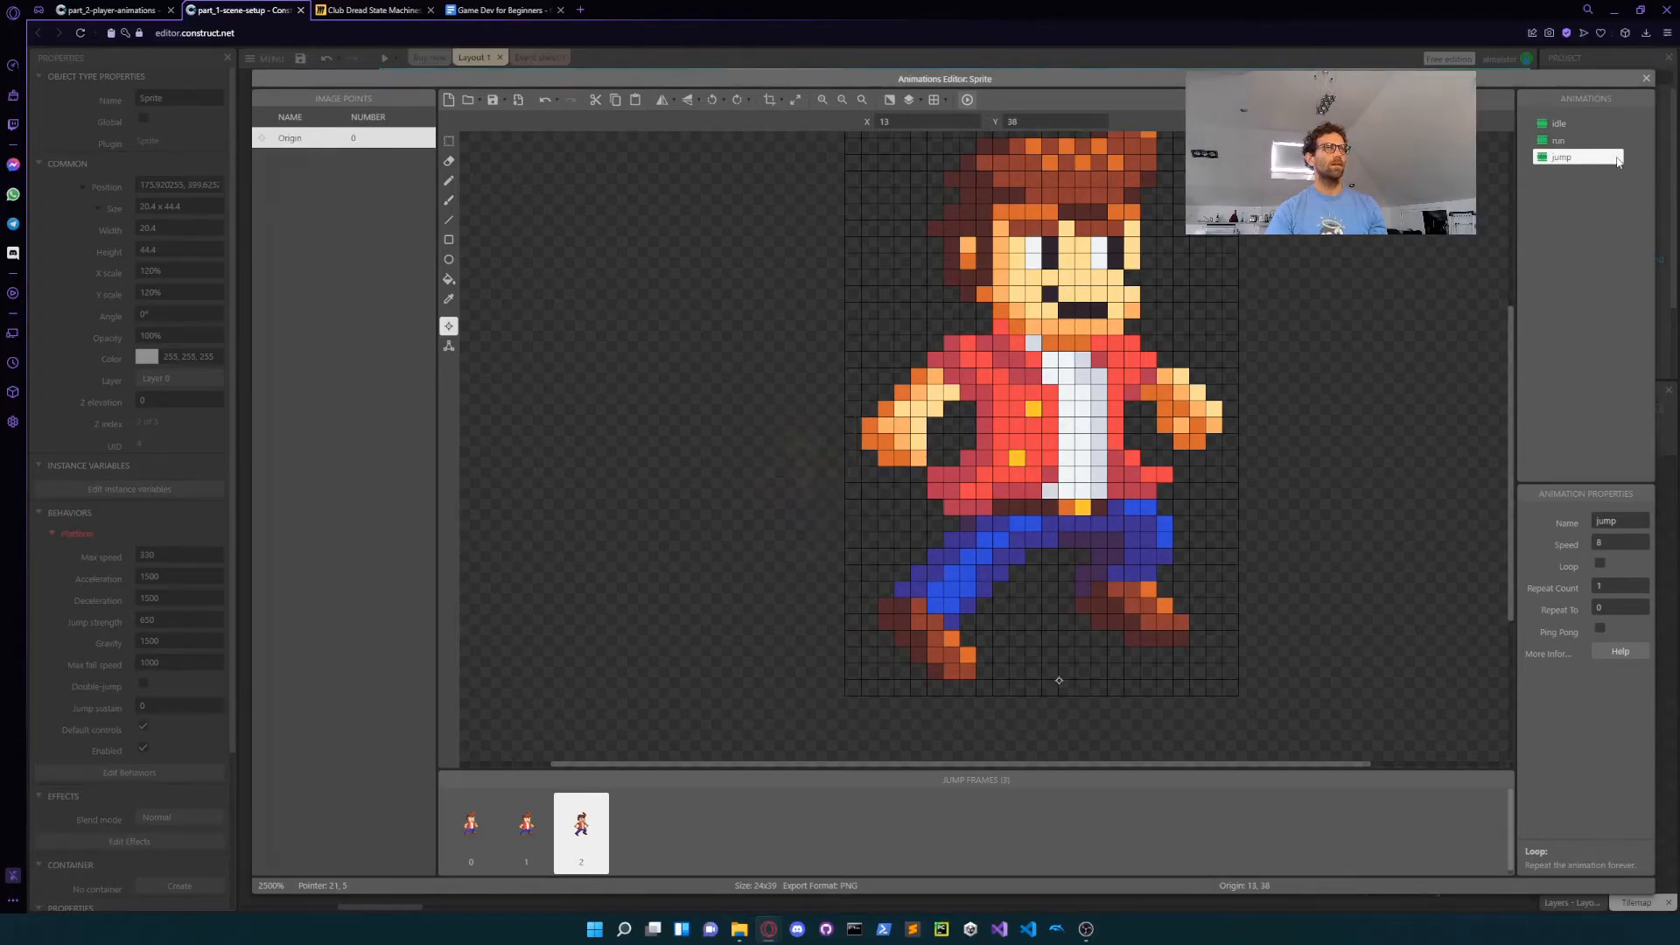
# Step: Close the sprite's animations editor and run a preview of Layout 1 to test the player
pyautogui.click(1647, 78)
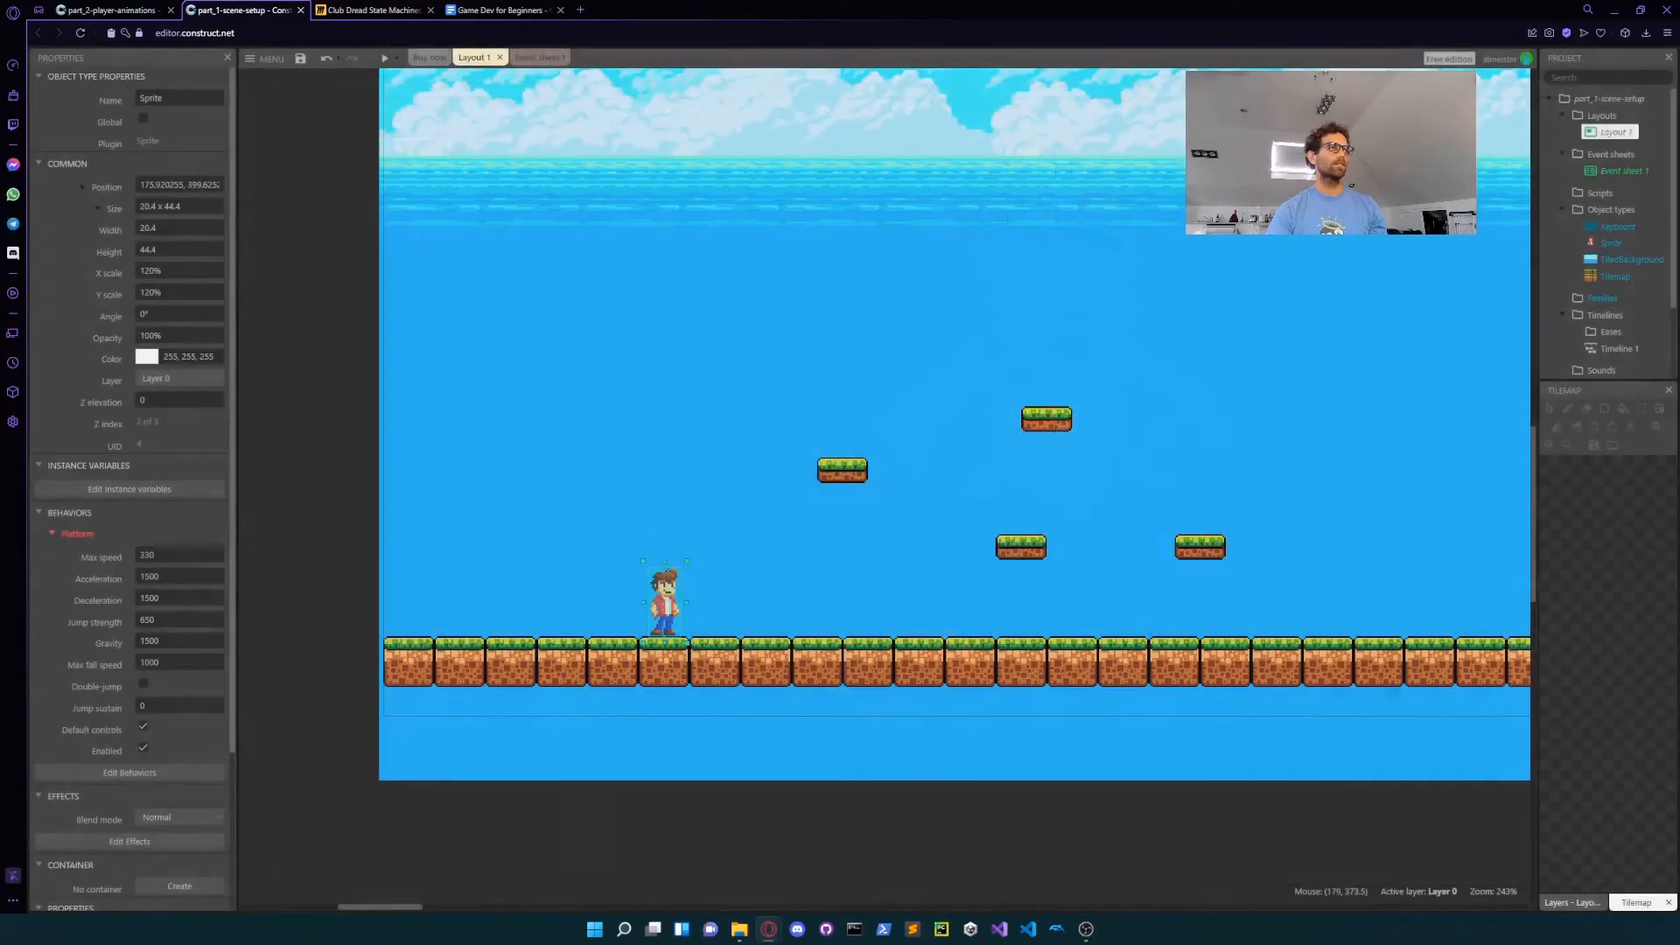
pyautogui.click(384, 59)
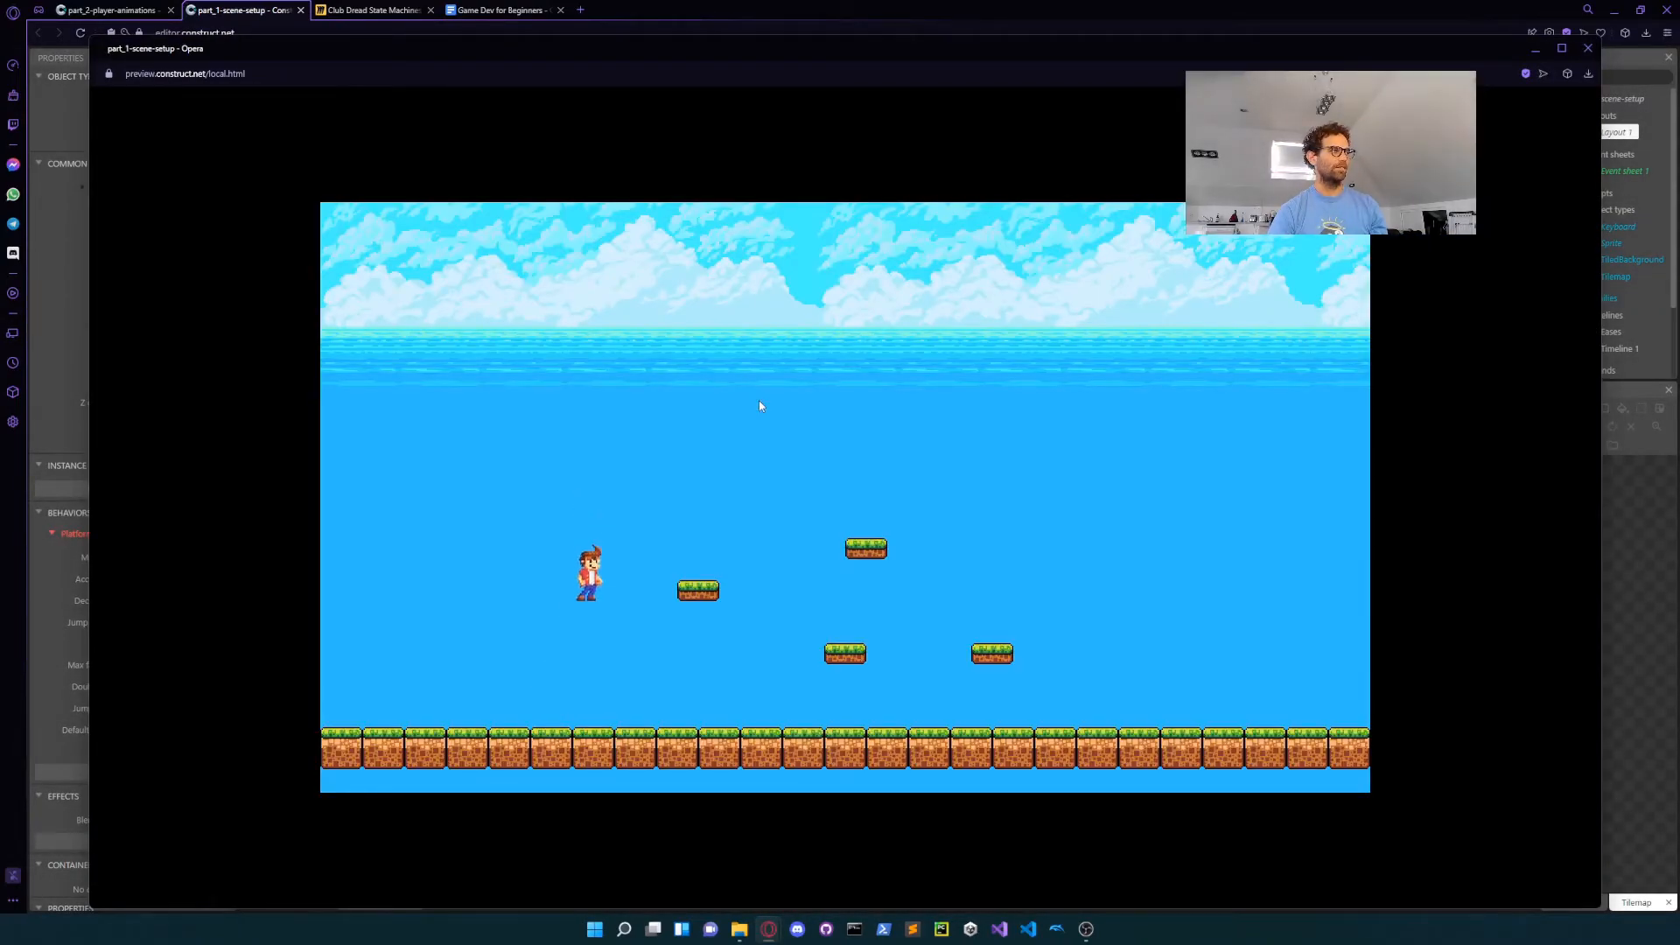
# Step: Move the player both ways and jump in the running preview to test its movement, and close the preview
pyautogui.press('Left')
pyautogui.press('Up')
pyautogui.press('Right')
pyautogui.press('Left')
pyautogui.press('Up')
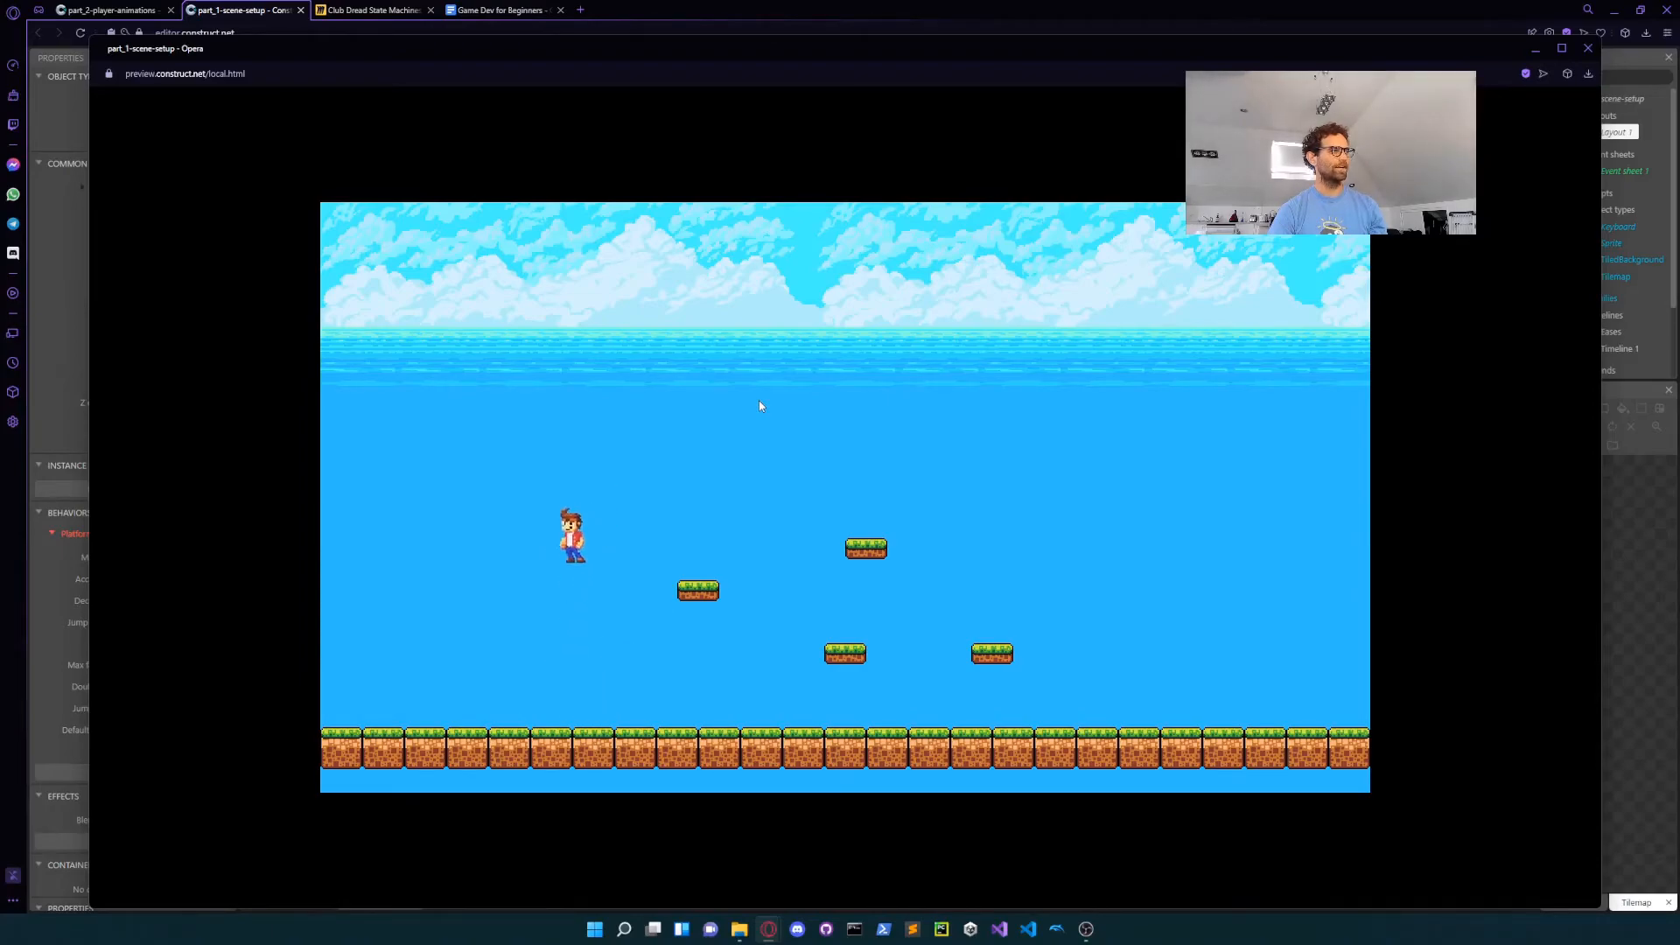
pyautogui.click(1588, 49)
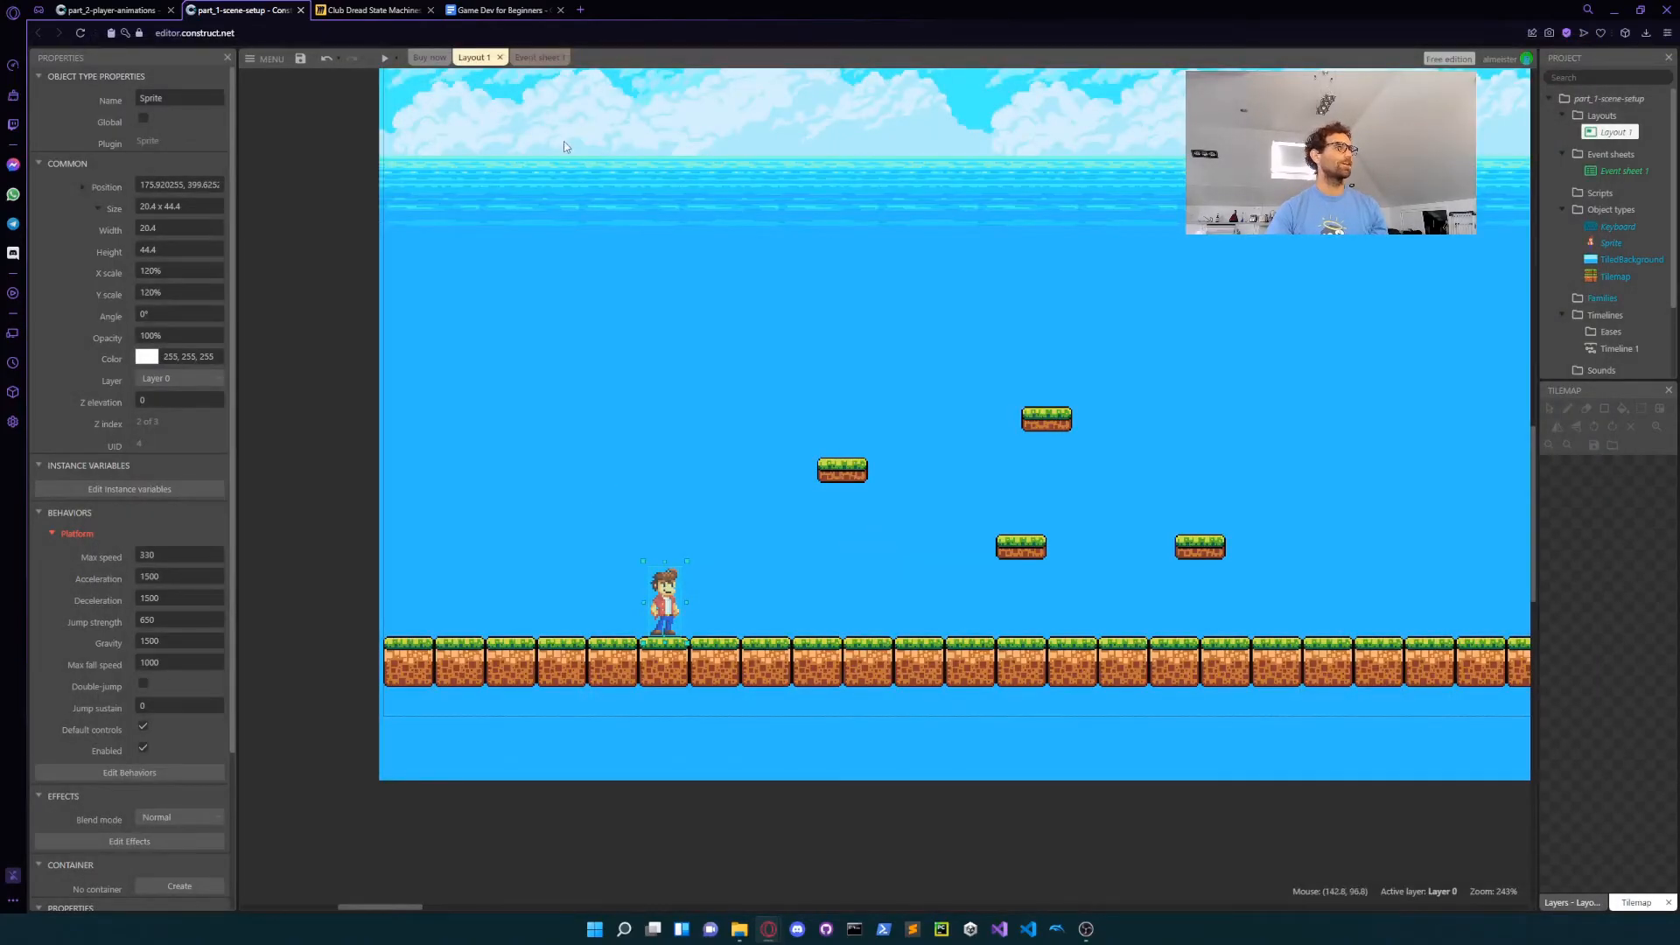
# Step: Add an event to Event sheet 1 with the Sprite condition Platform On jump
pyautogui.click(526, 58)
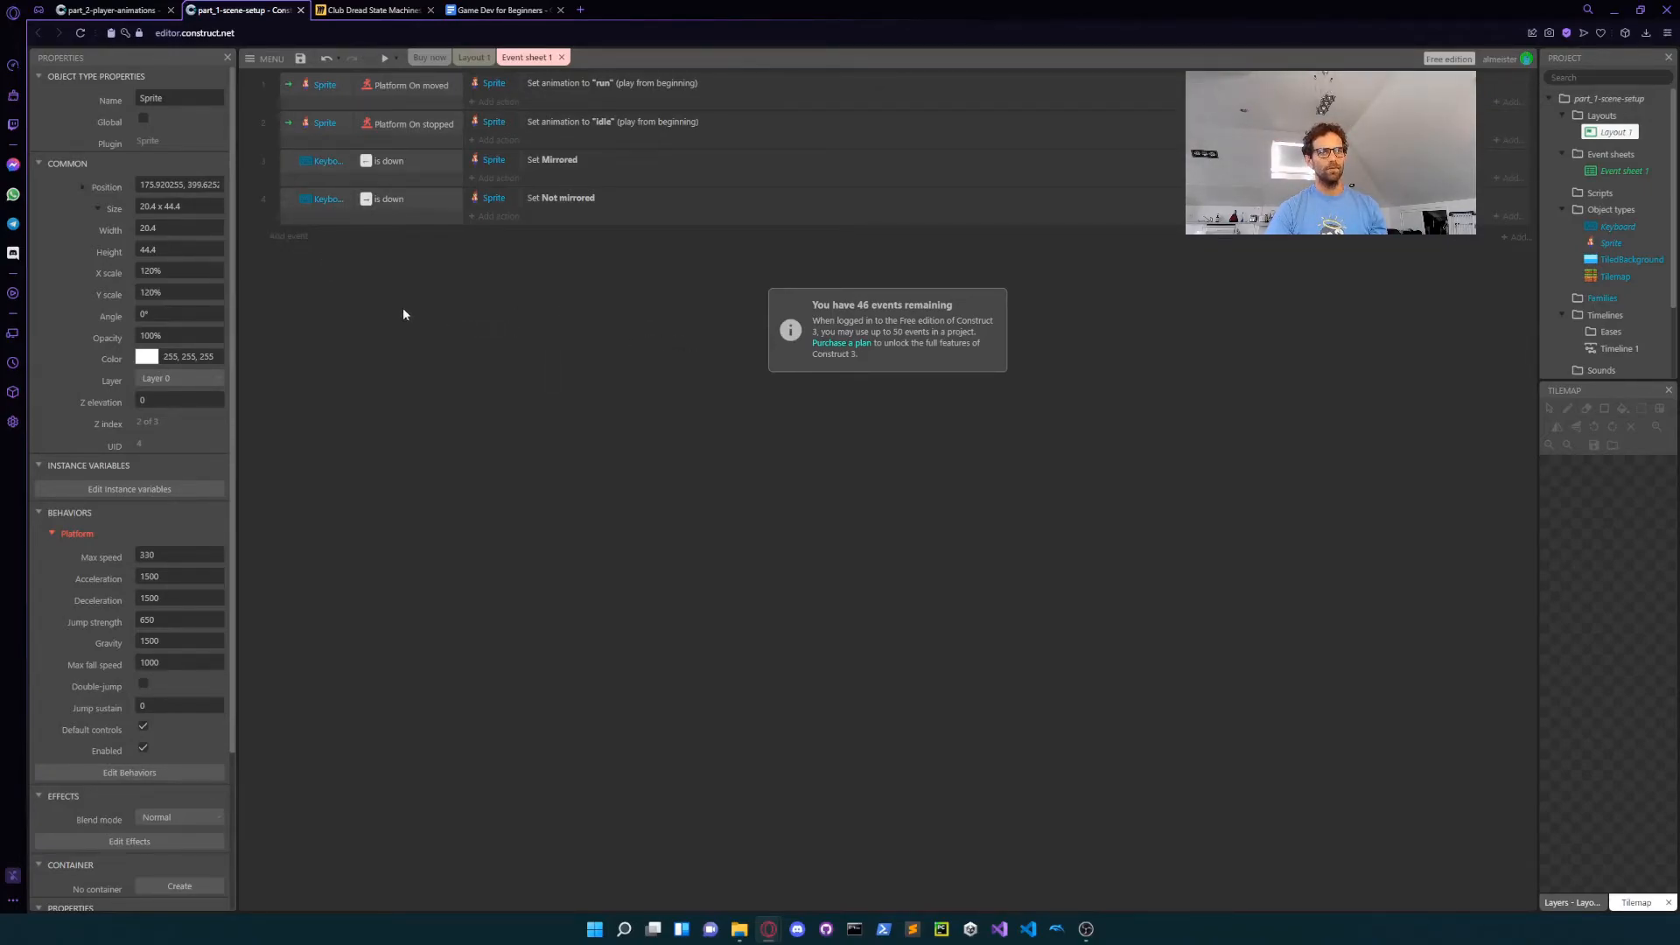
pyautogui.click(287, 238)
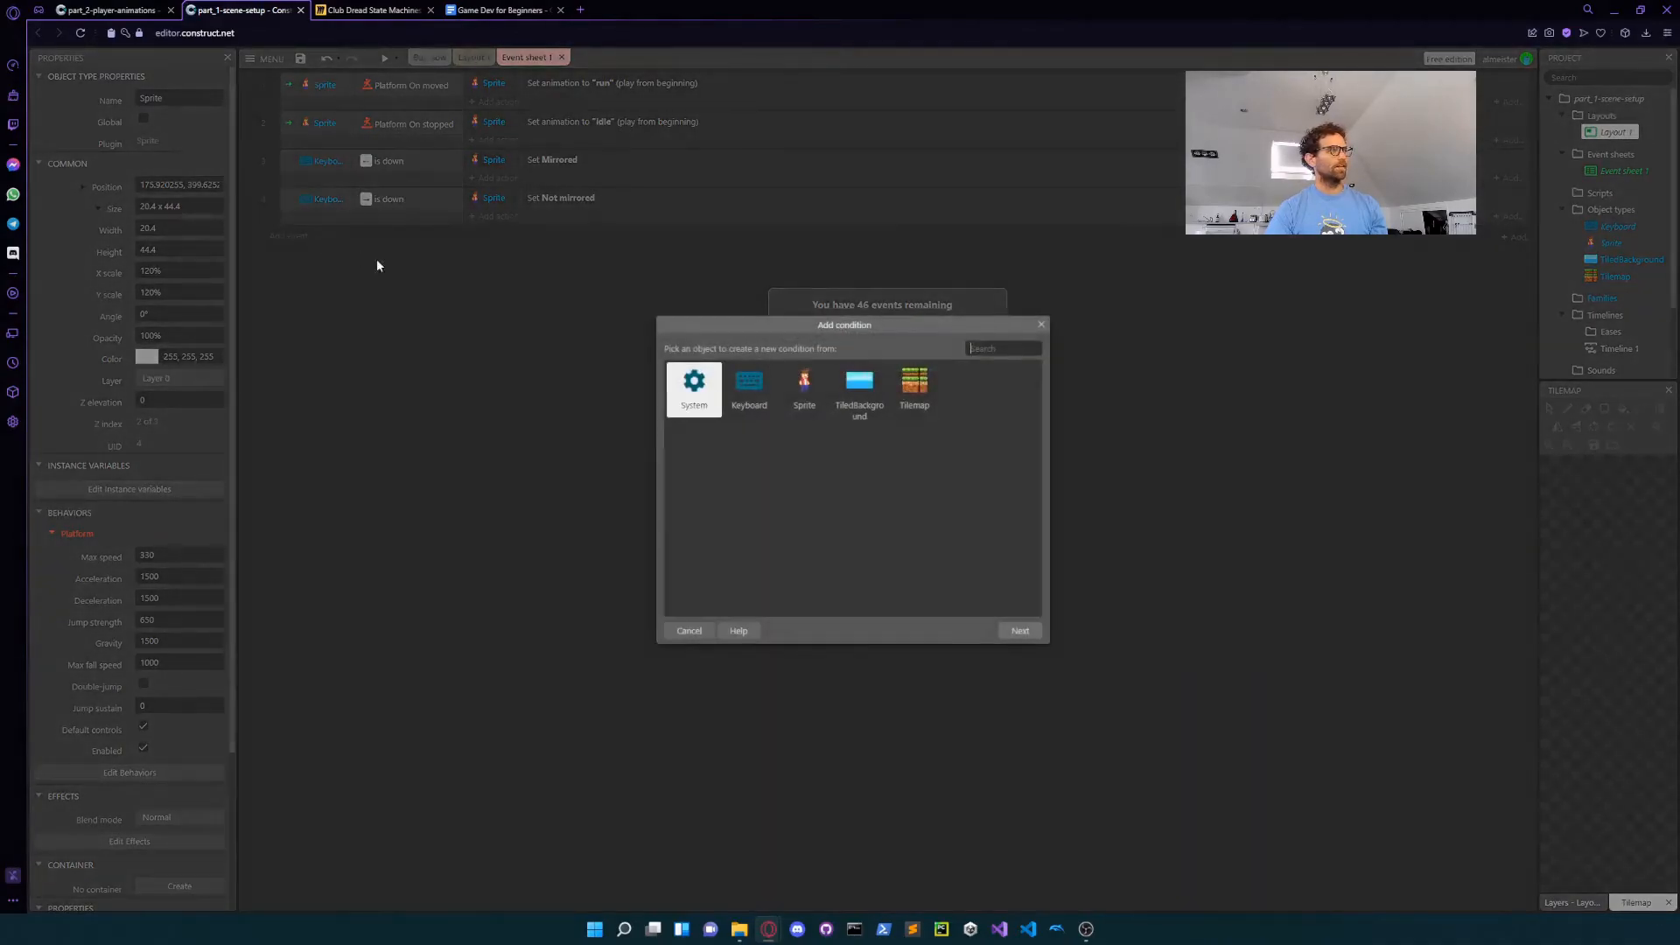
pyautogui.click(813, 389)
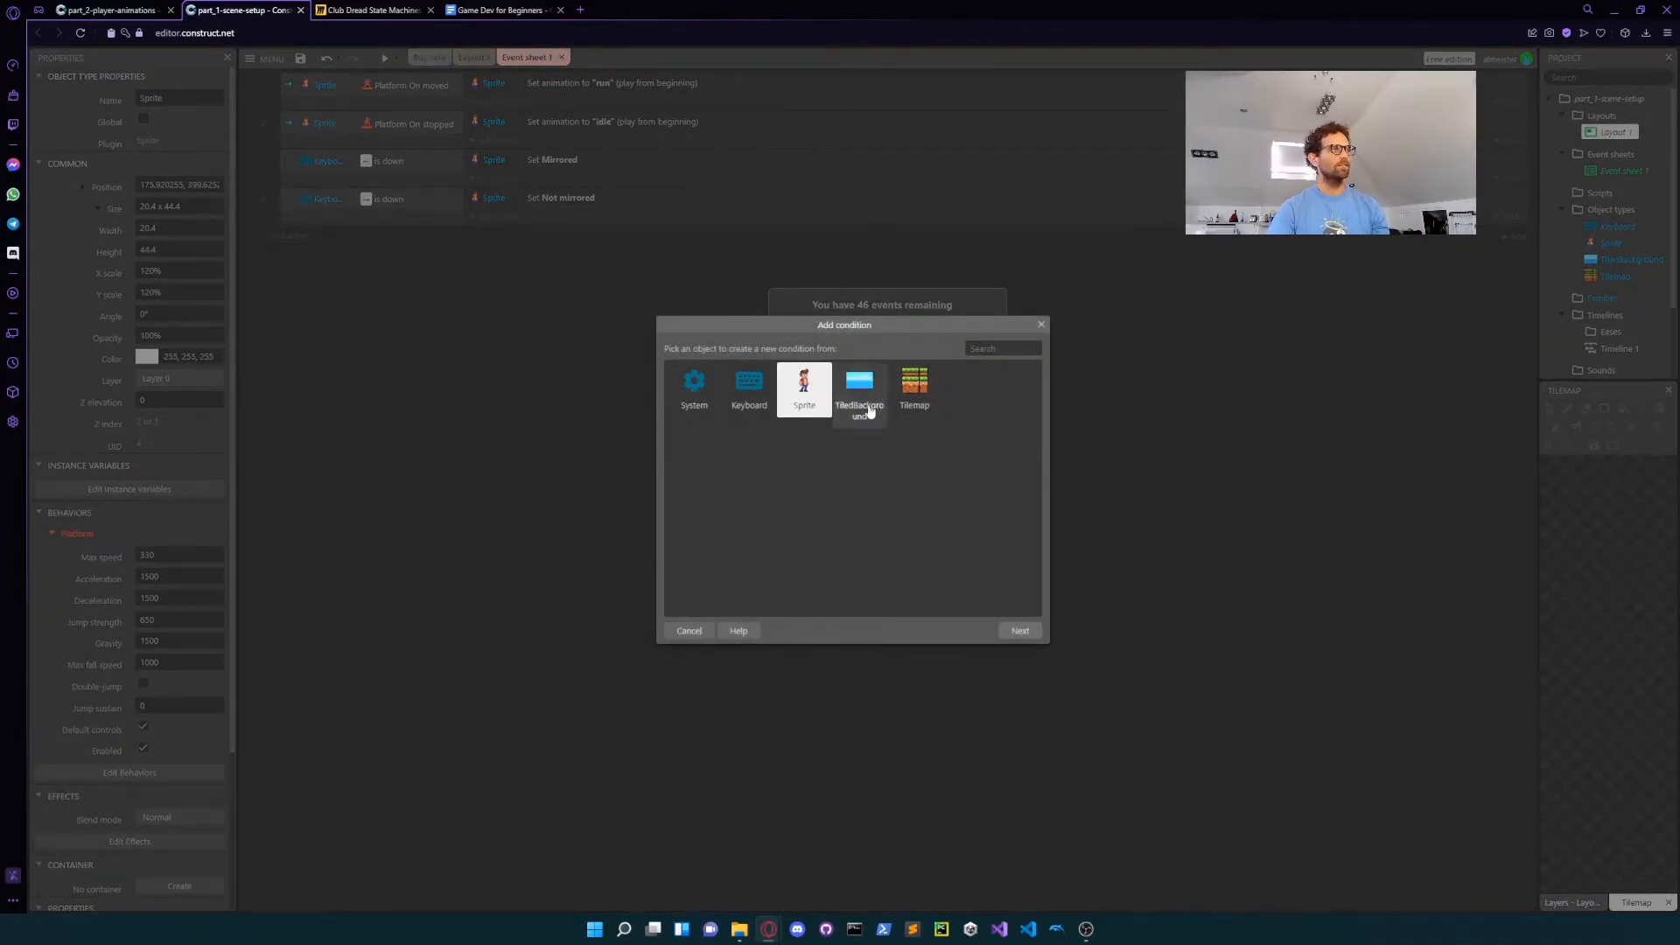
pyautogui.click(1031, 636)
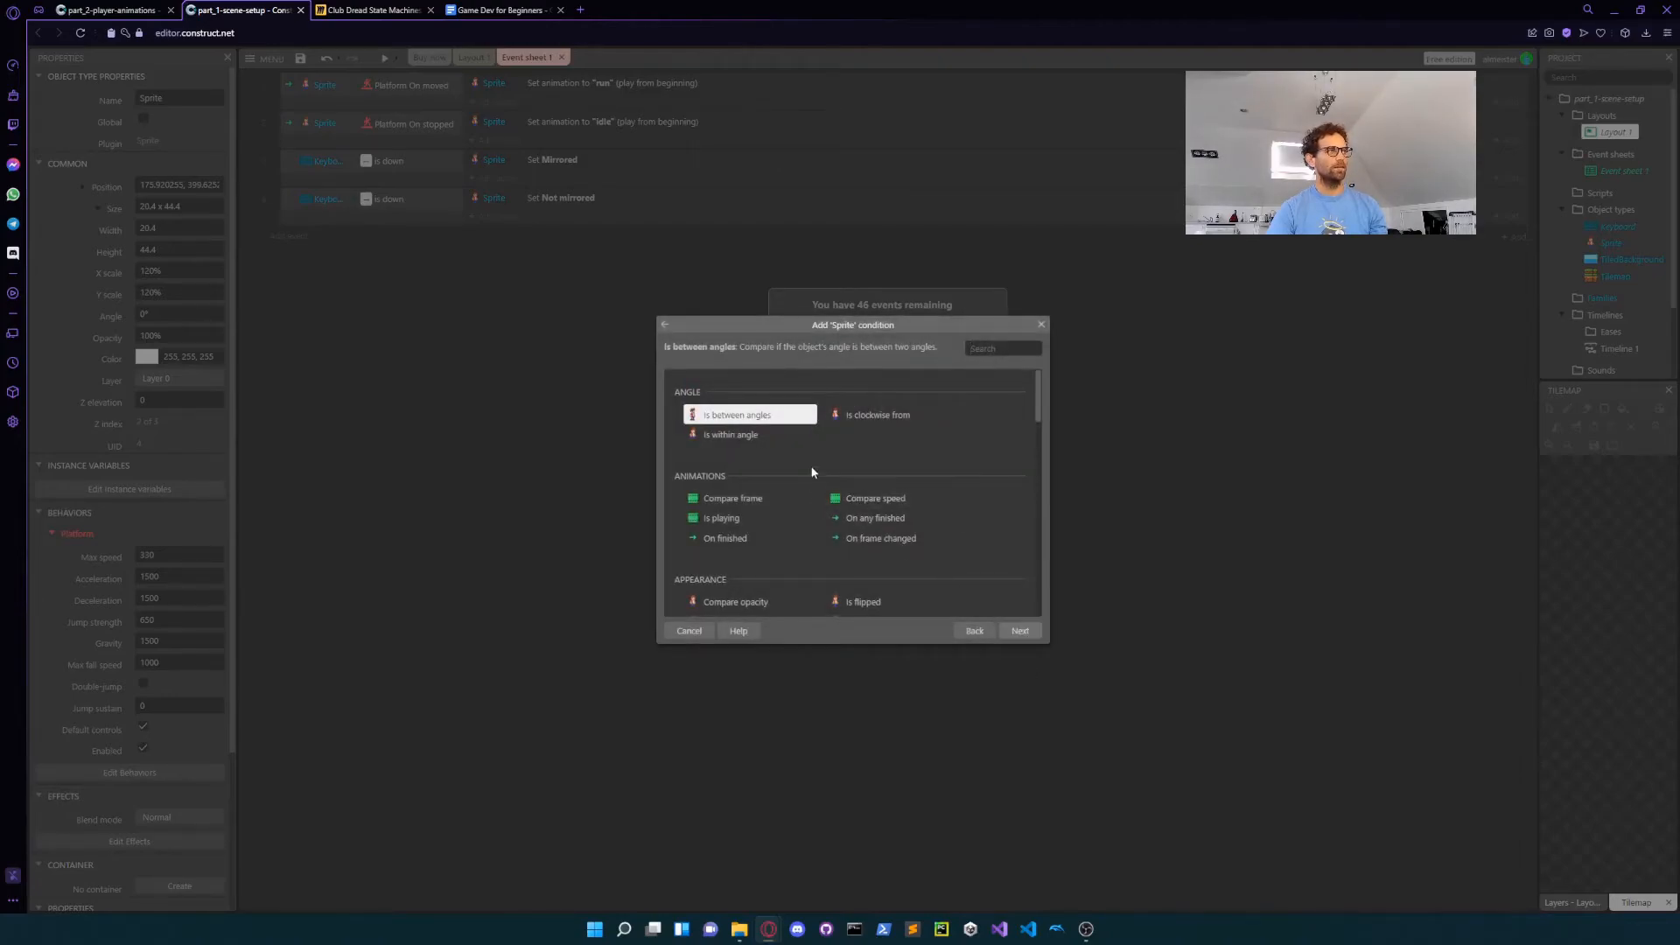
pyautogui.click(982, 349)
pyautogui.write('jum')
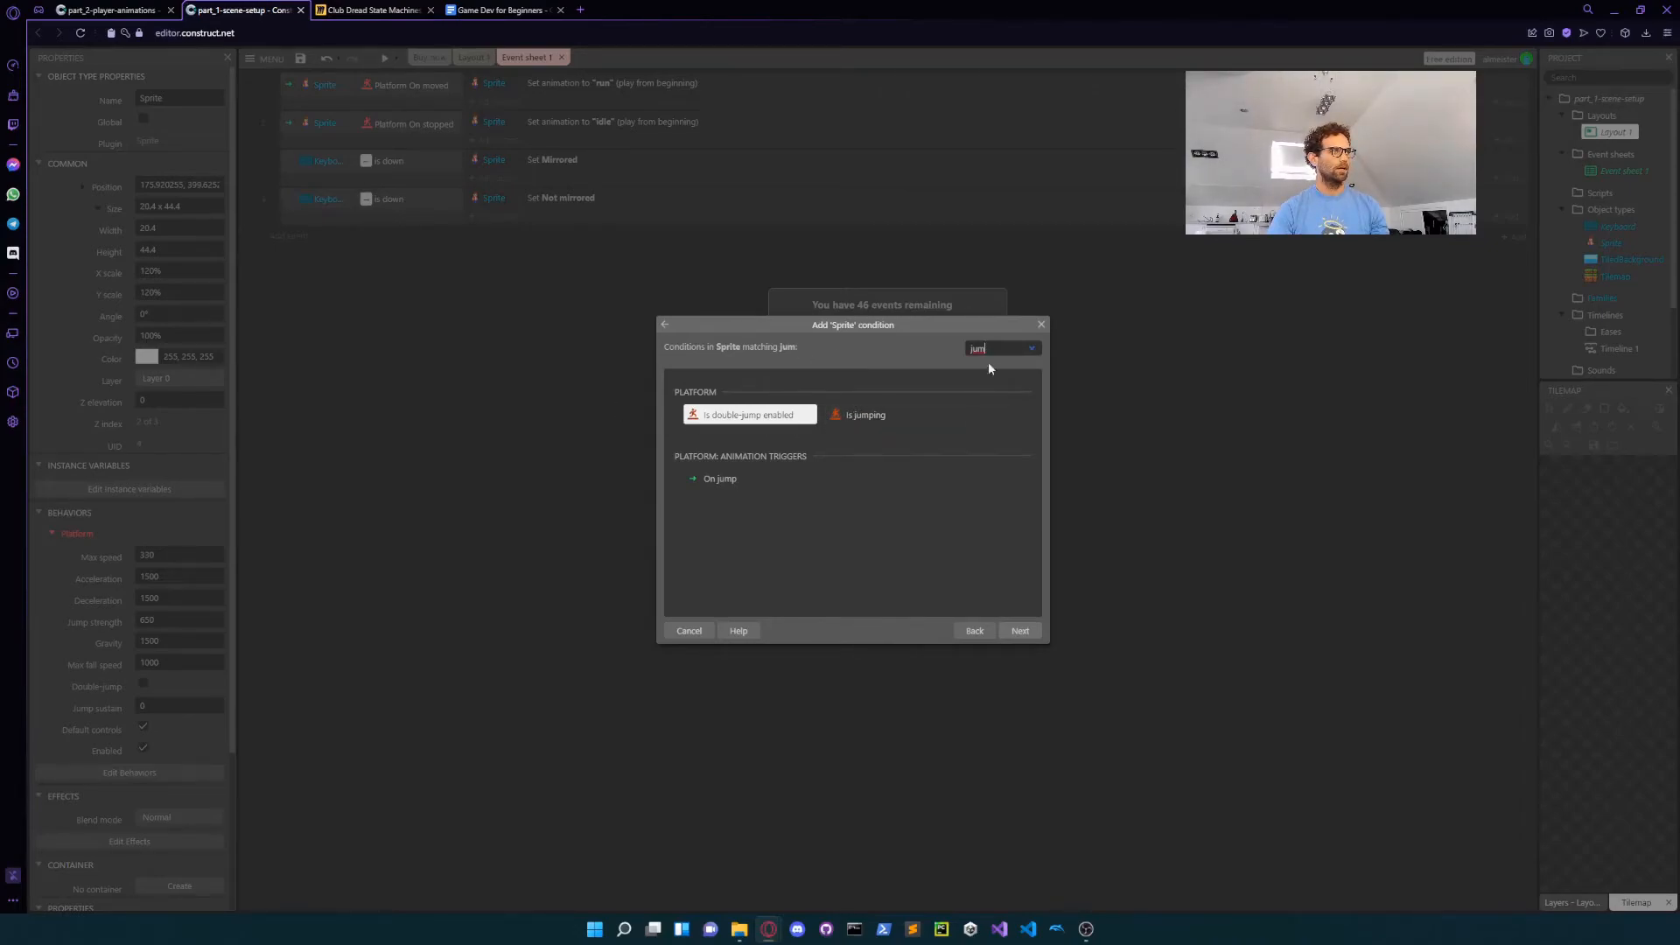
pyautogui.moveTo(987, 349); pyautogui.dragTo(959, 346)
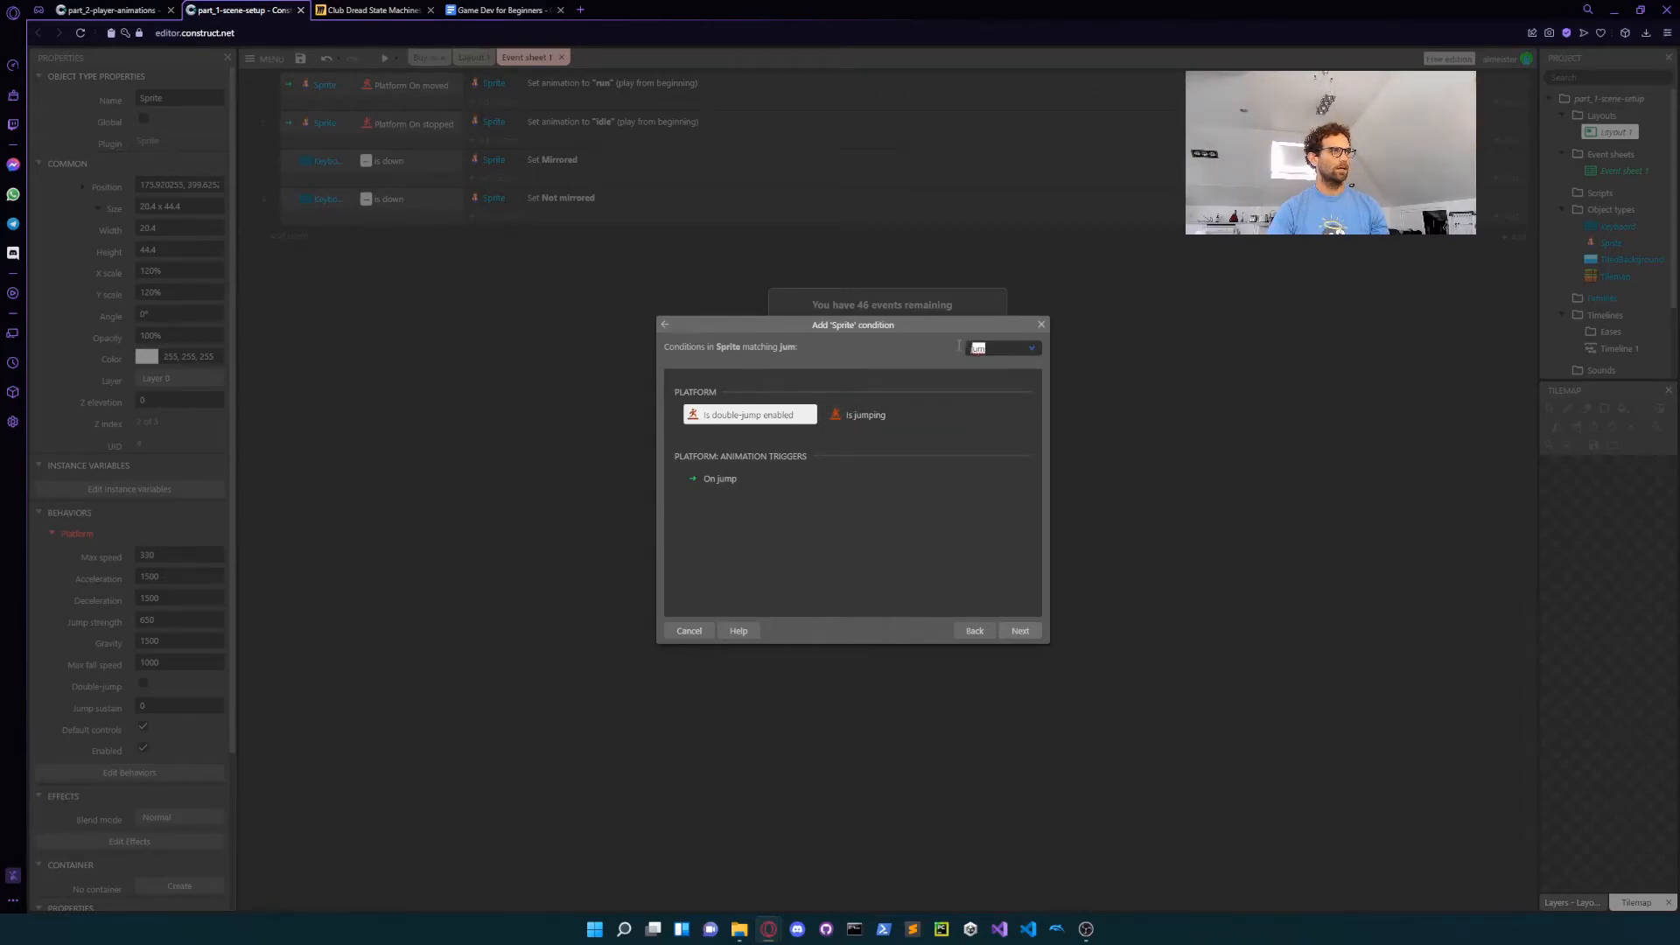
pyautogui.click(716, 478)
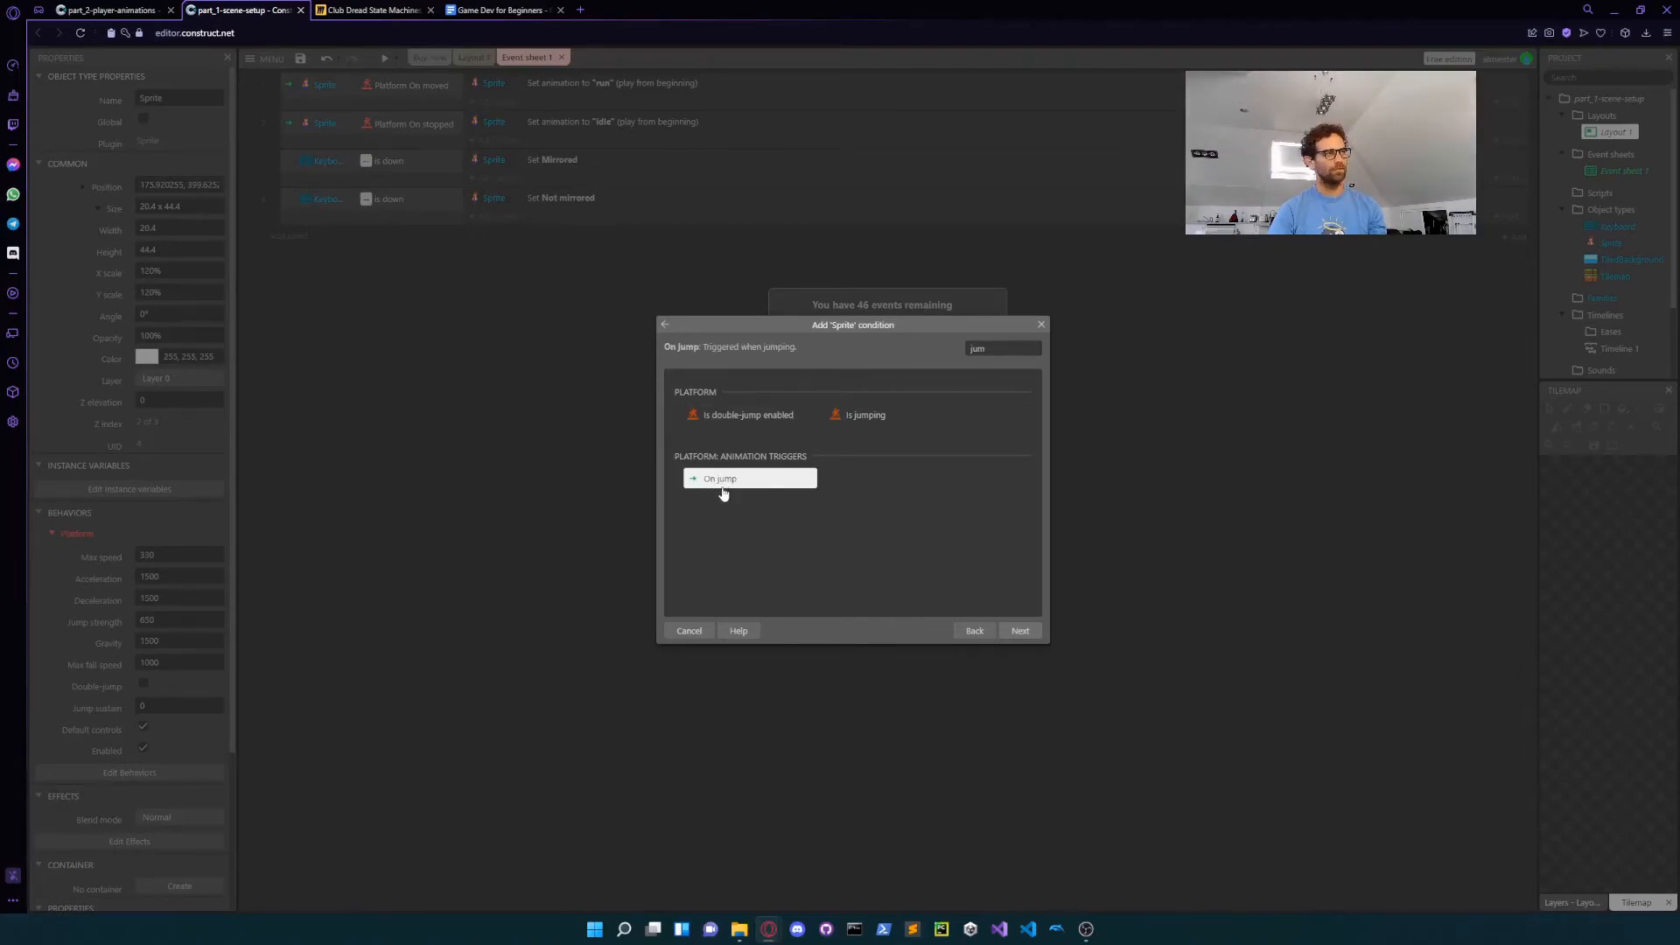
pyautogui.click(1020, 631)
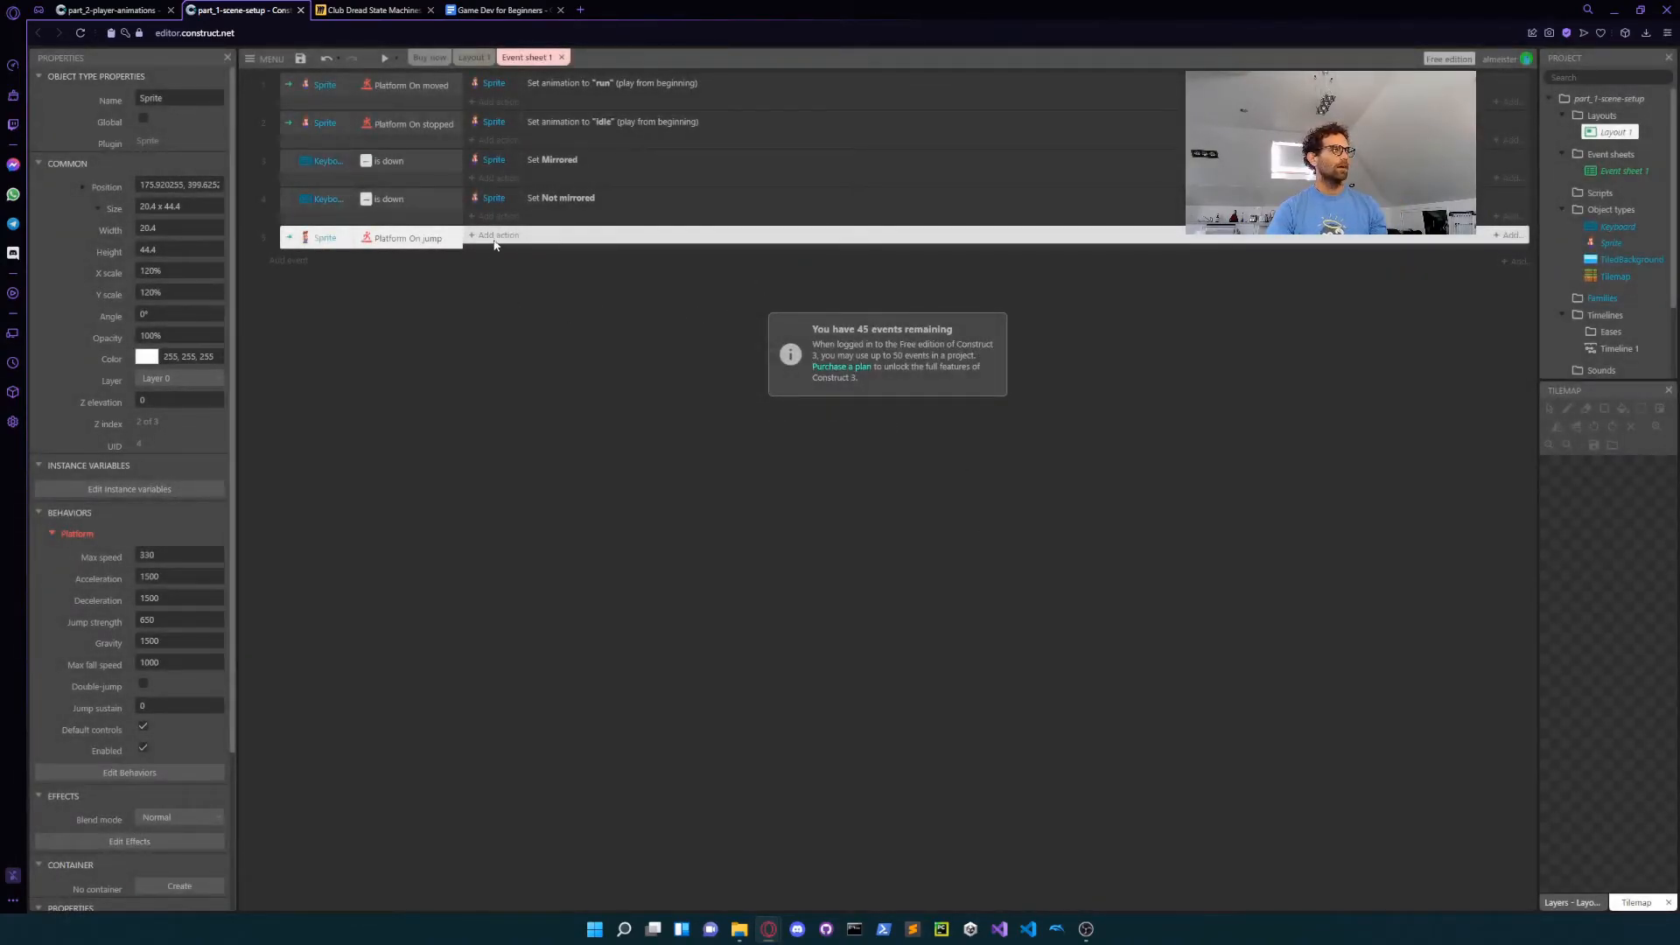
# Step: Give the On jump event a Sprite Set animation action that plays "jump" from the beginning
pyautogui.click(497, 236)
pyautogui.click(749, 385)
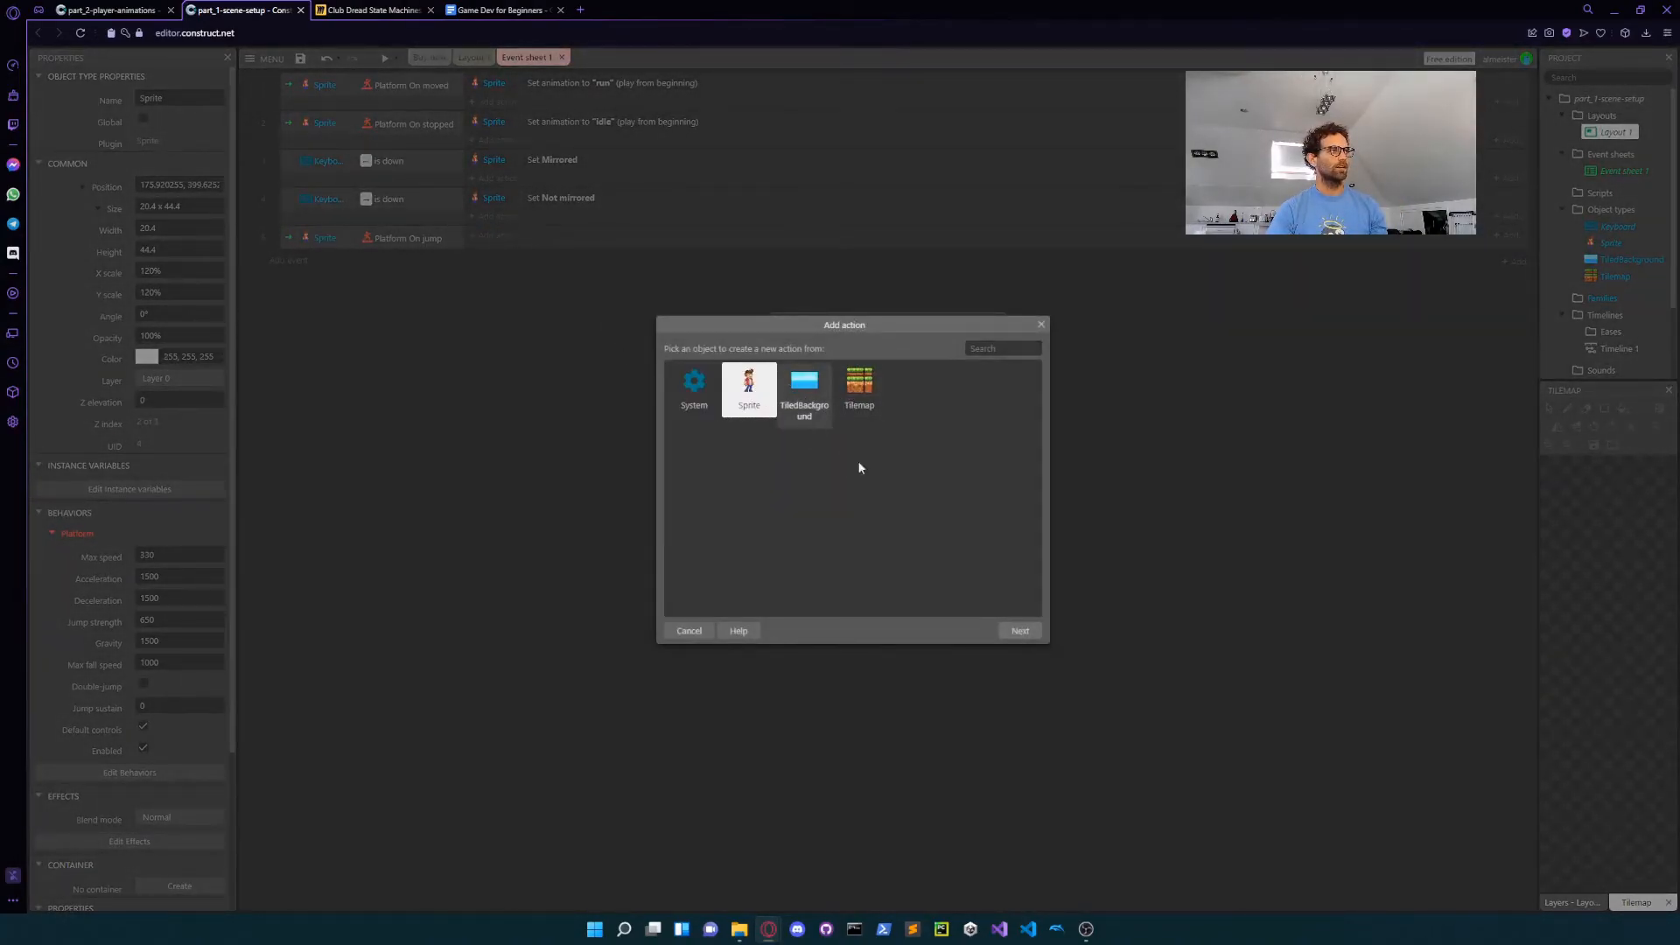
pyautogui.click(1000, 349)
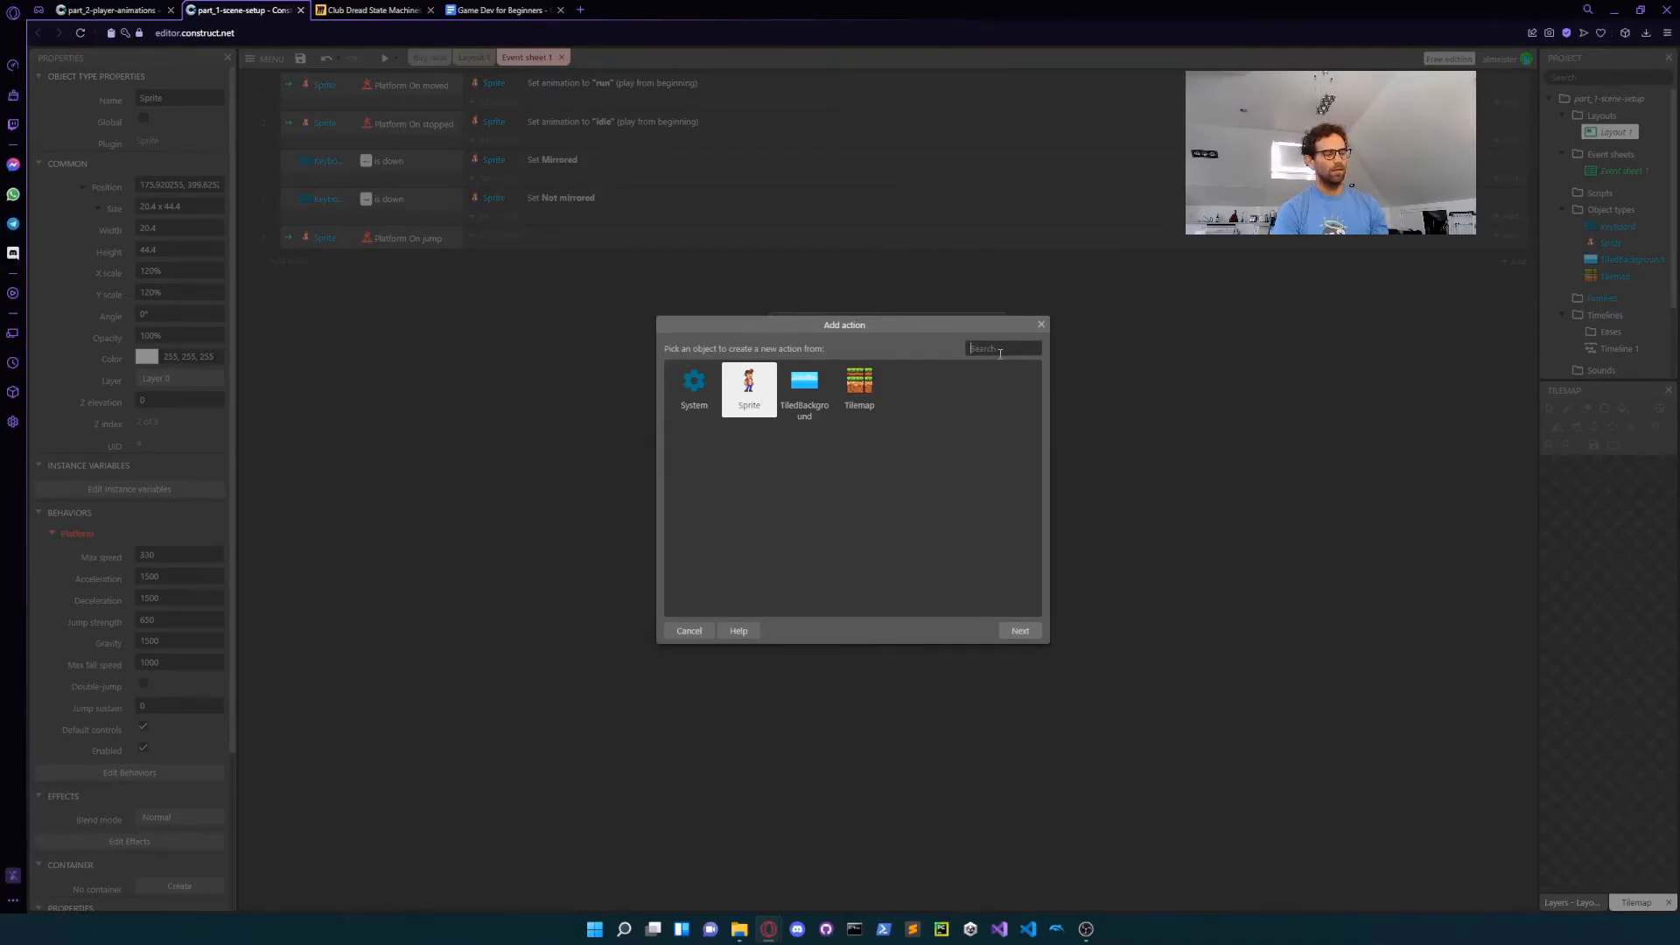
pyautogui.press('Return')
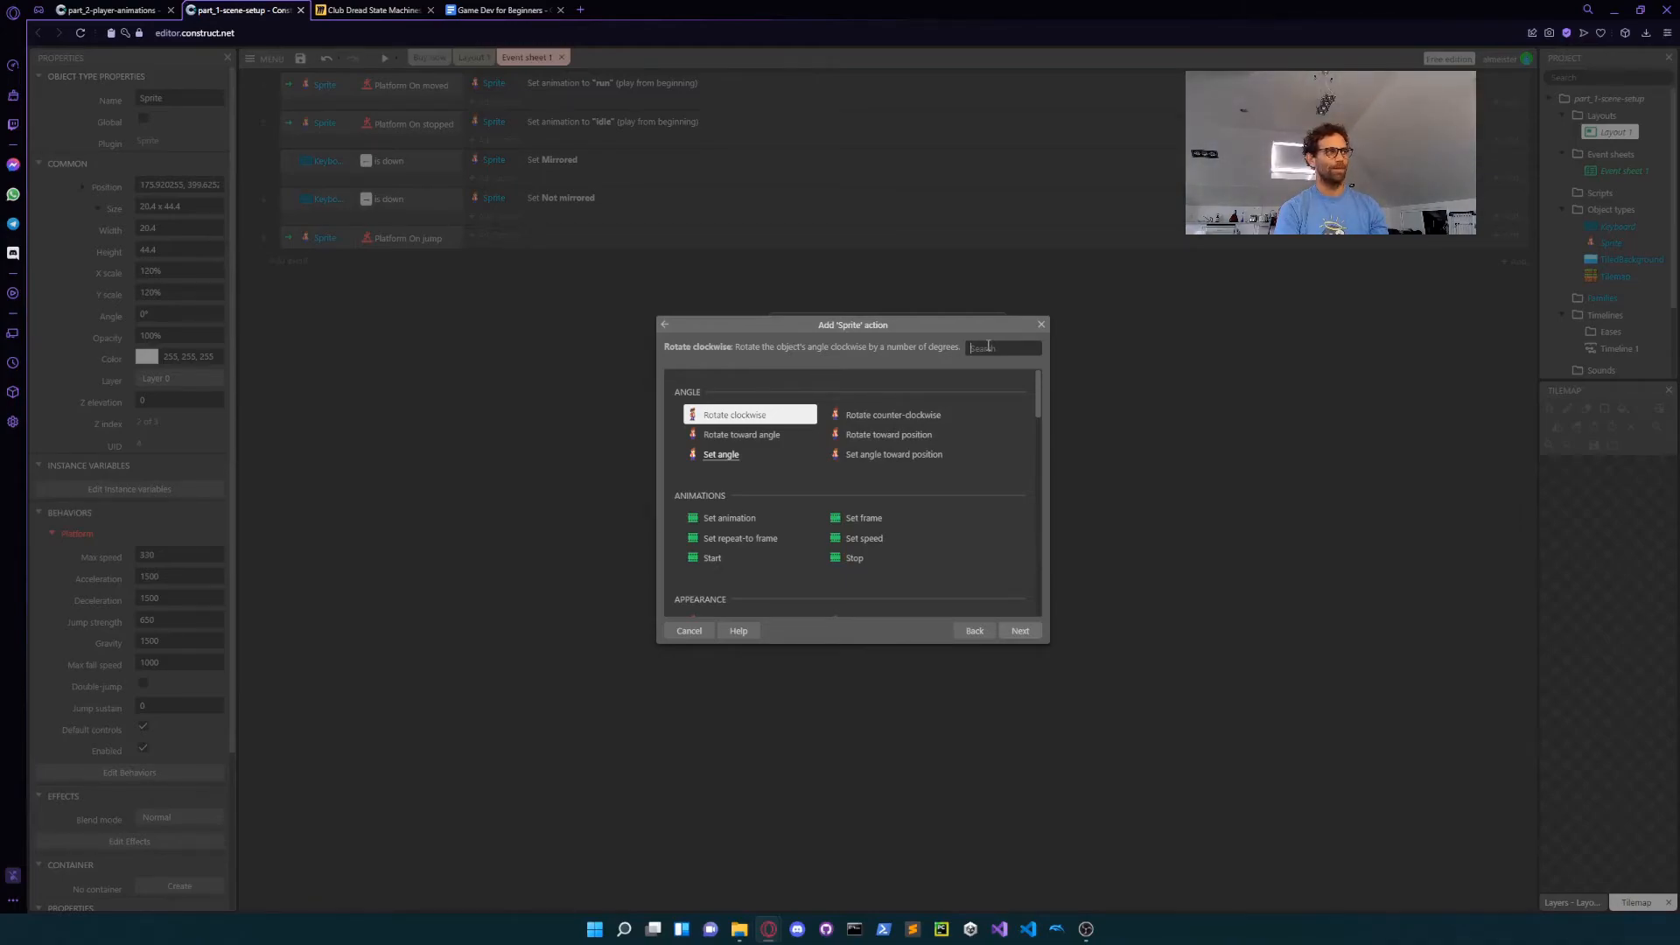
pyautogui.write('anim')
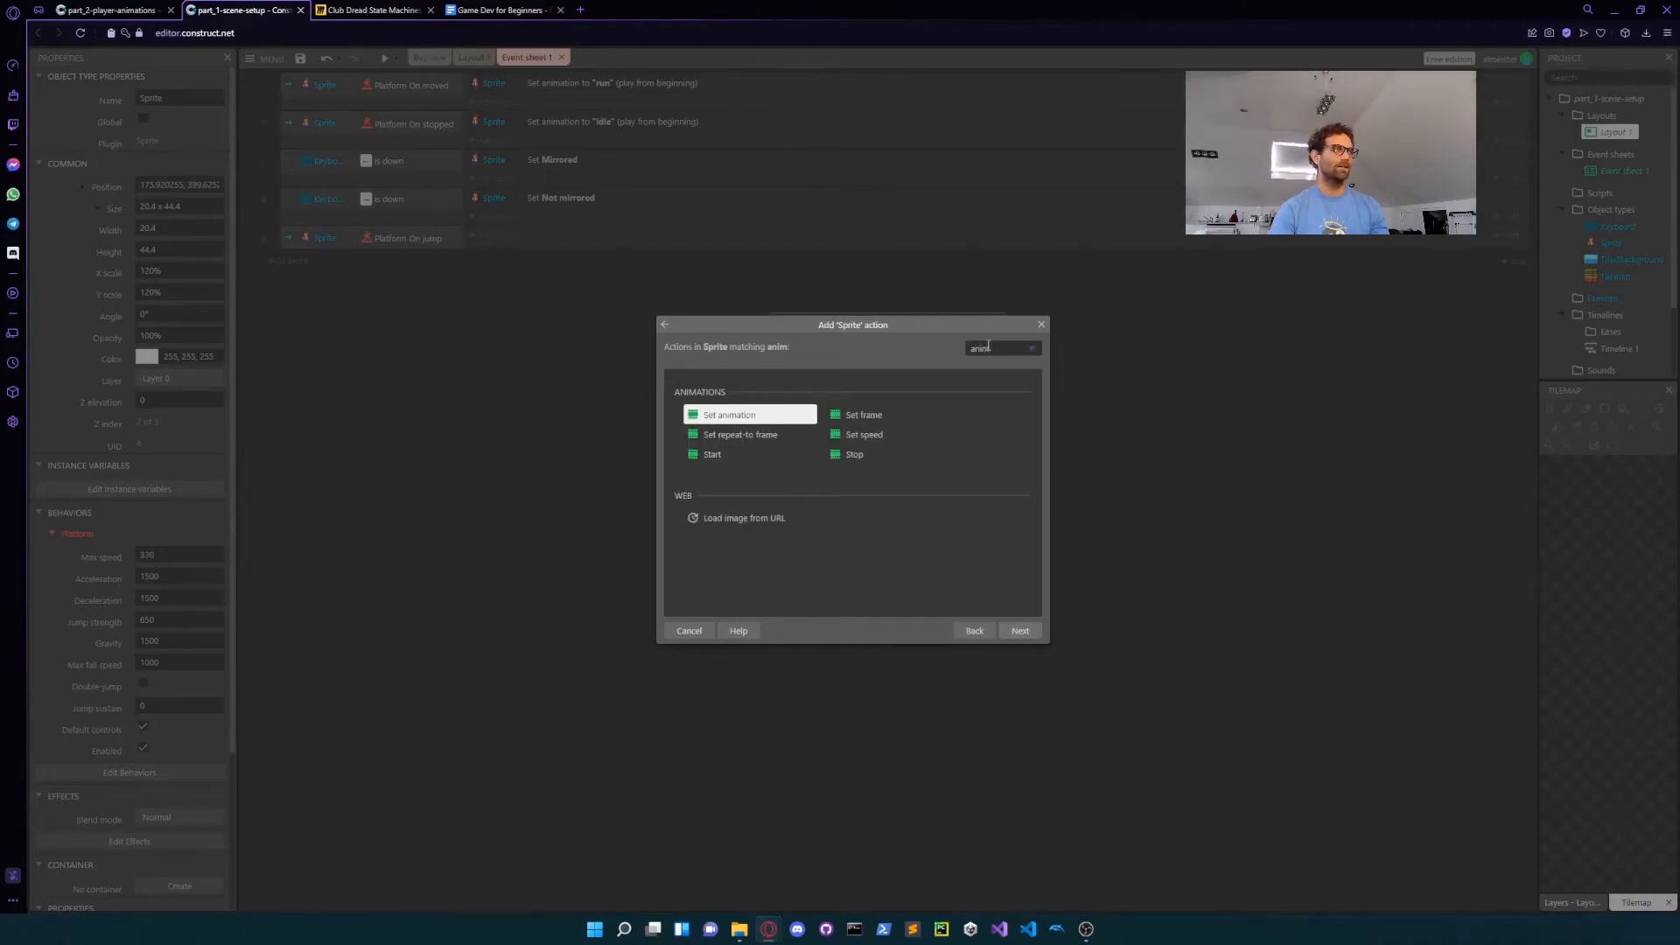
pyautogui.press('Return')
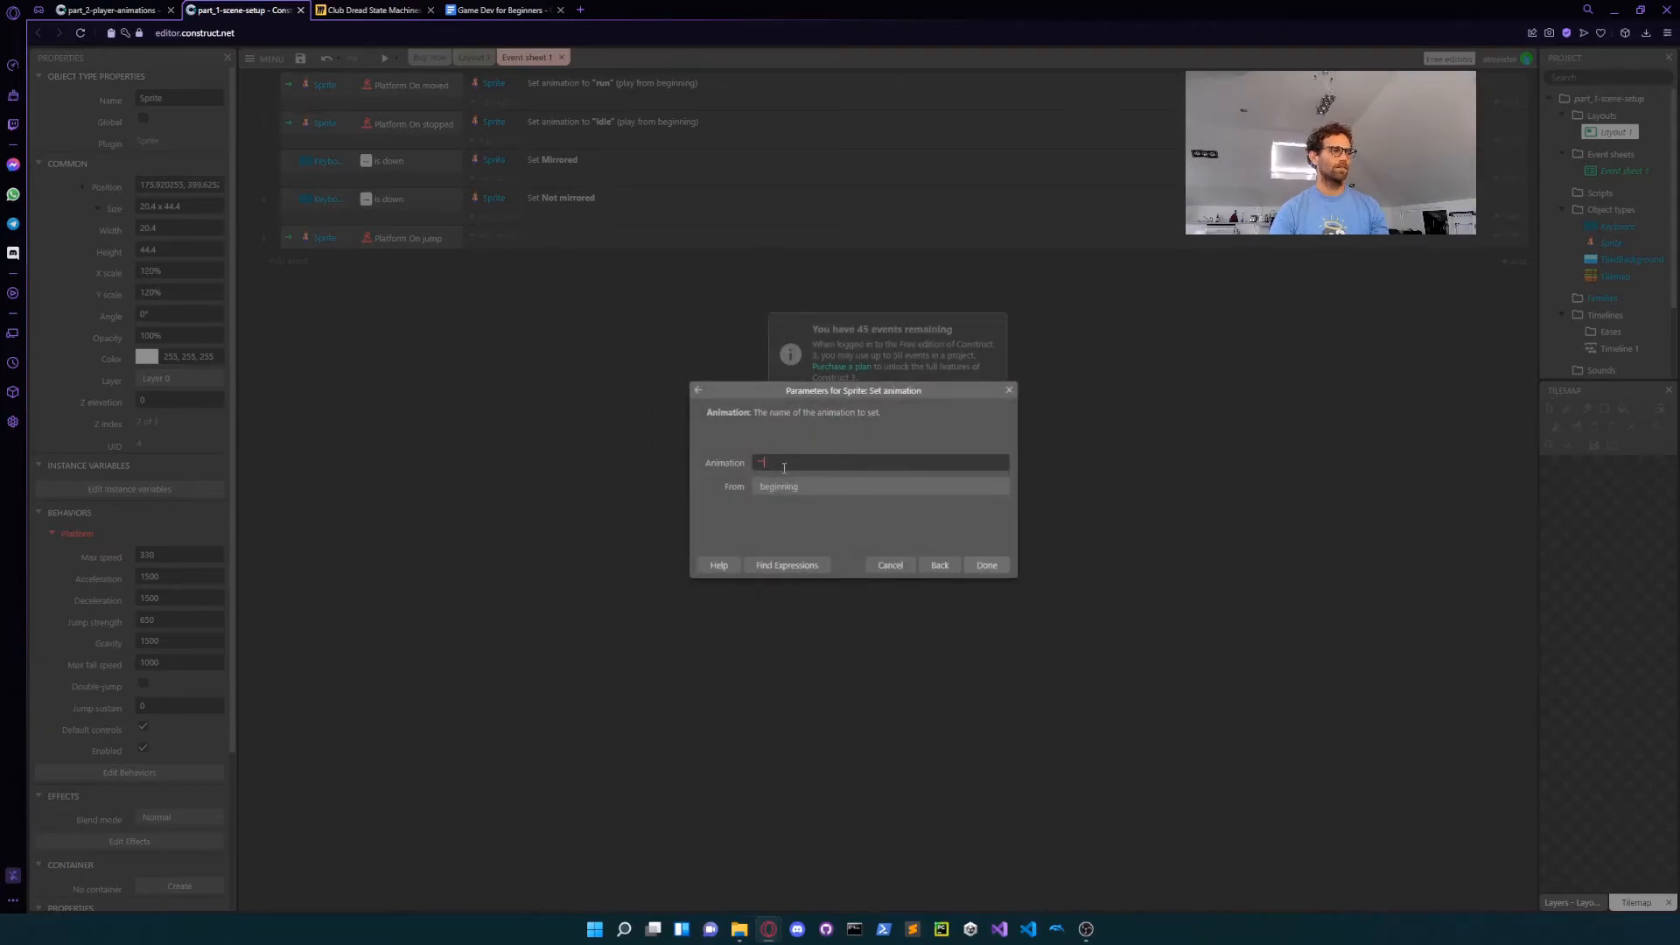
pyautogui.write('"jump"')
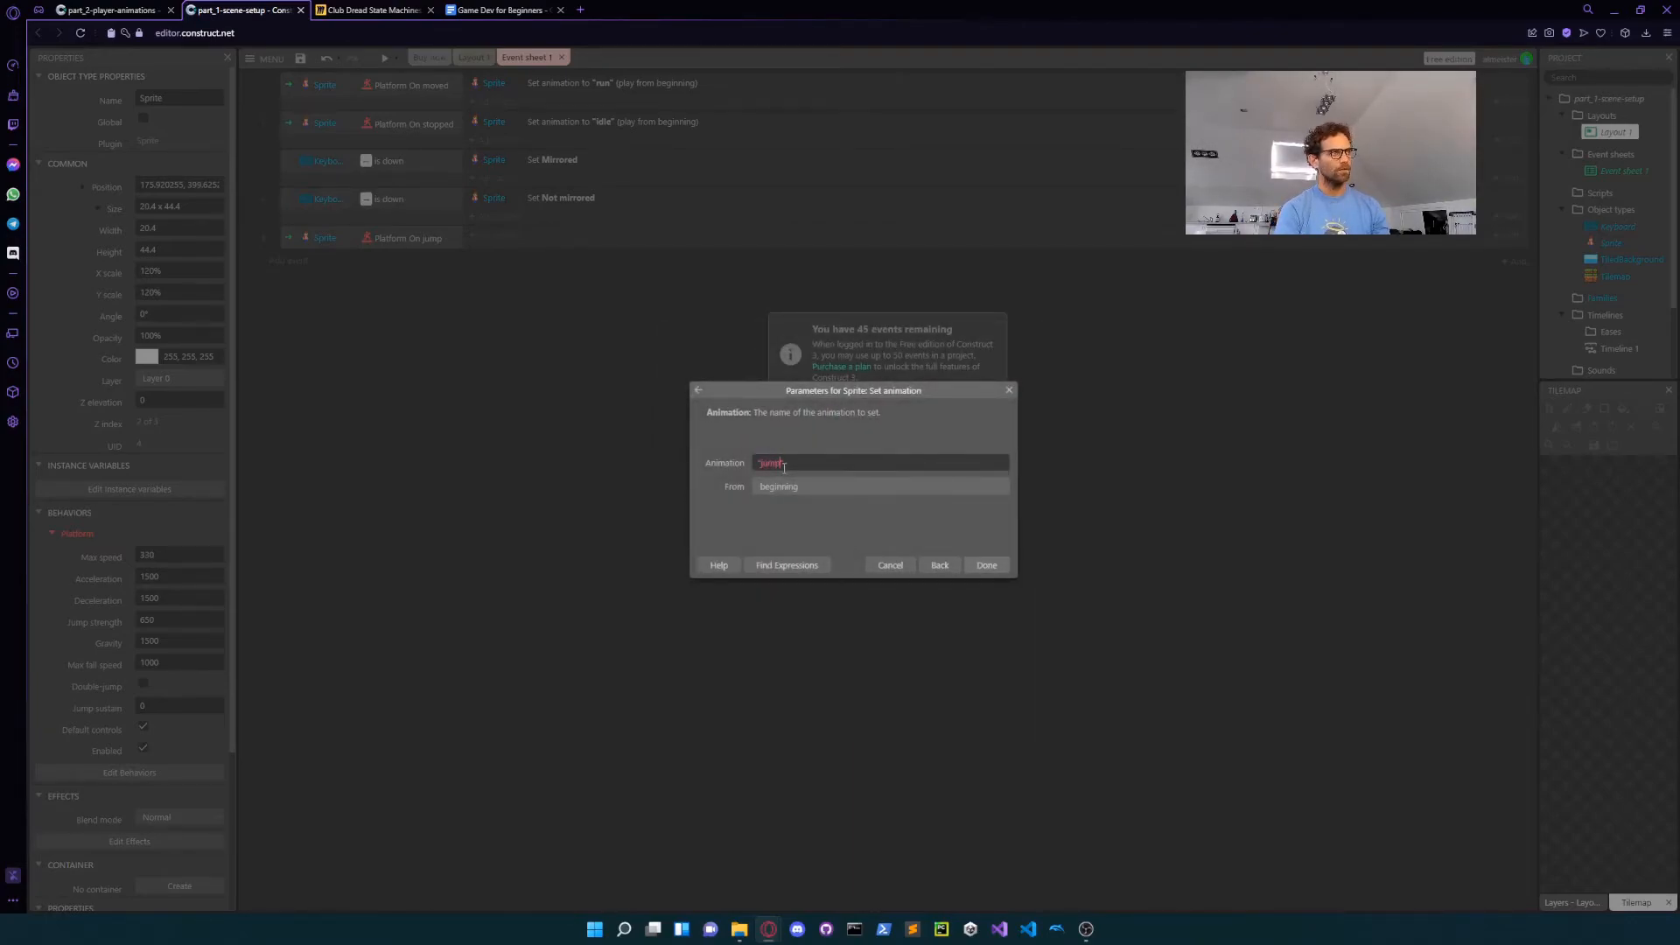
pyautogui.click(986, 566)
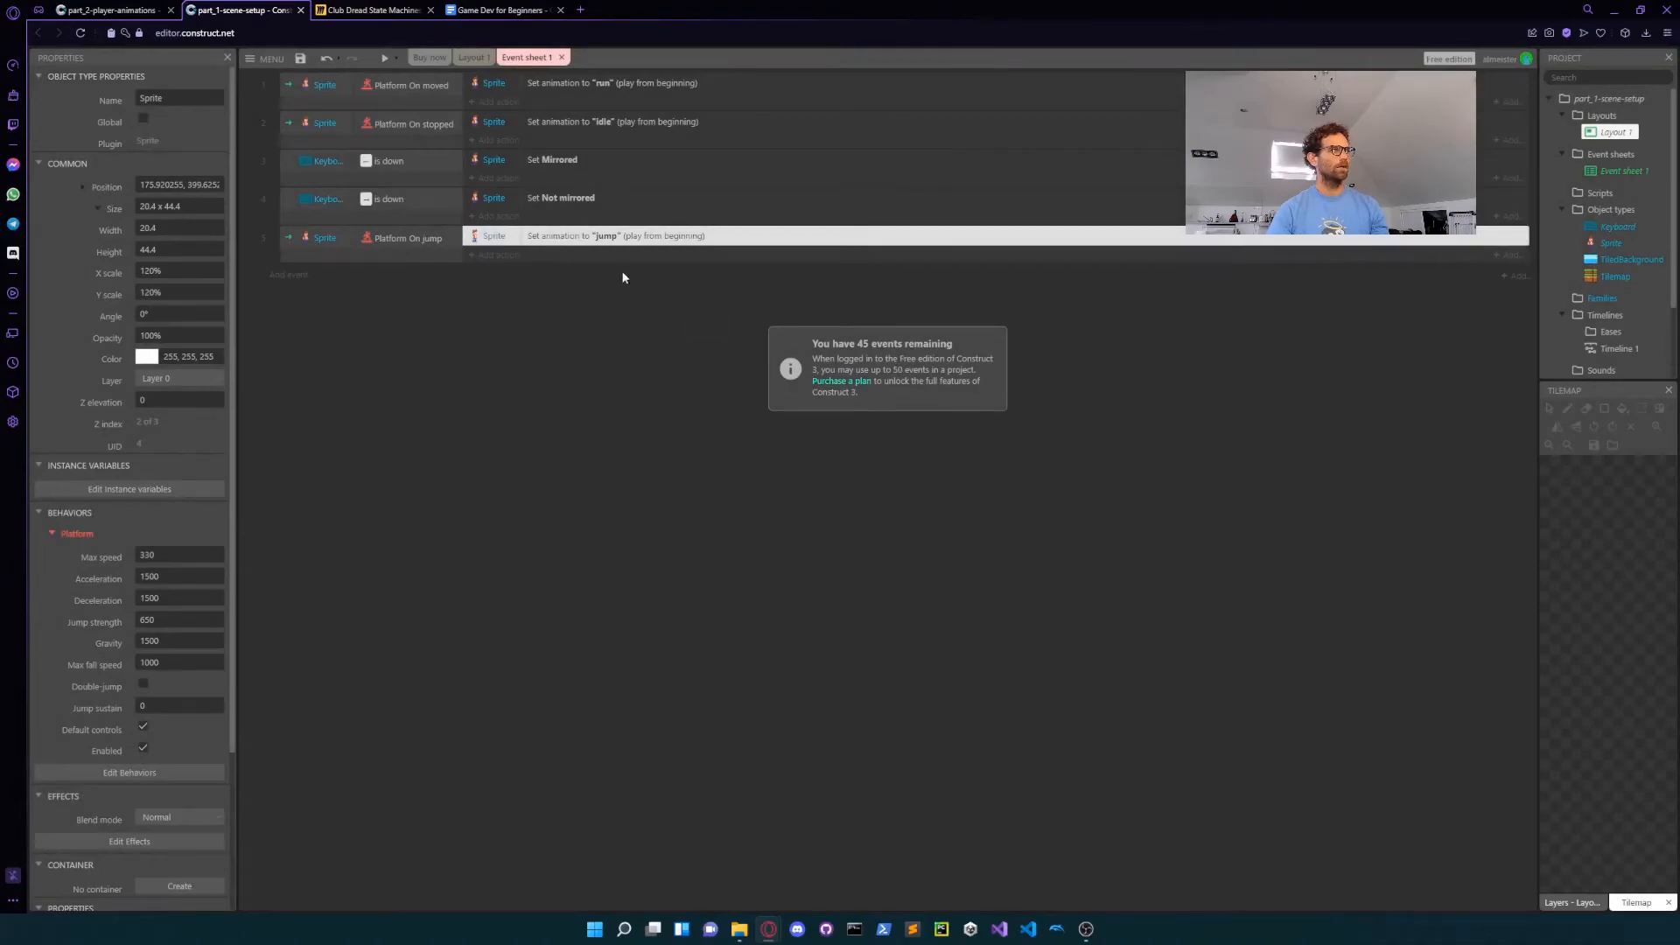
# Step: Preview the project, make the player run and jump repeatedly to test the jump animation, and close the preview
pyautogui.click(387, 59)
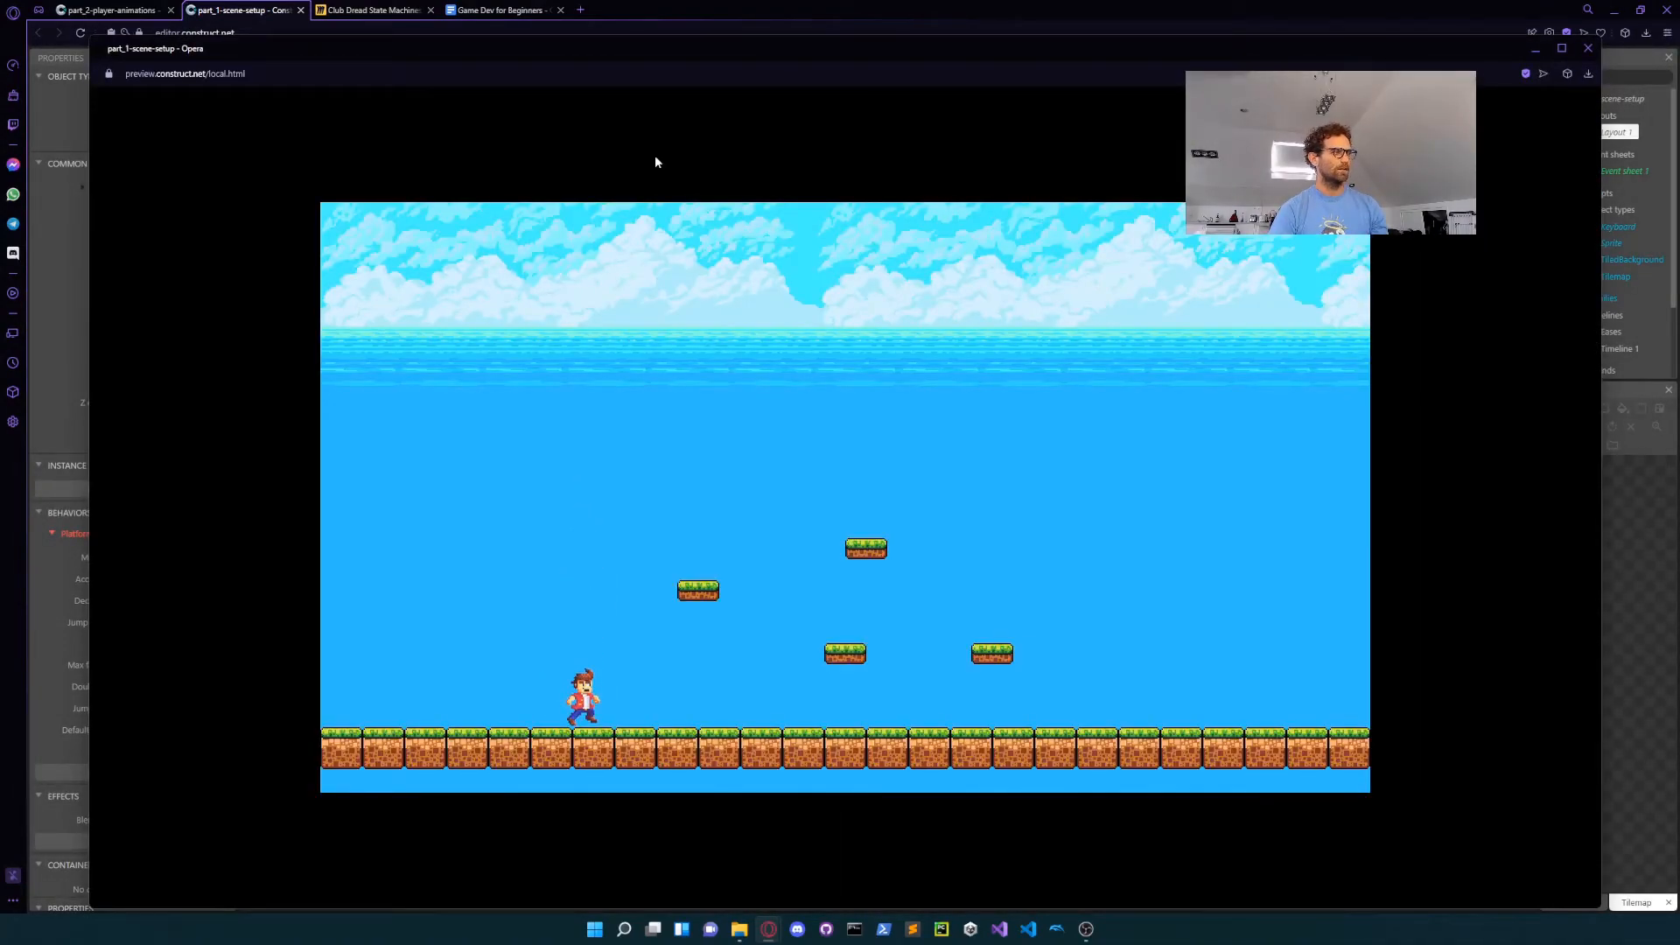
pyautogui.press('Left')
pyautogui.press('Up')
pyautogui.press('Up')
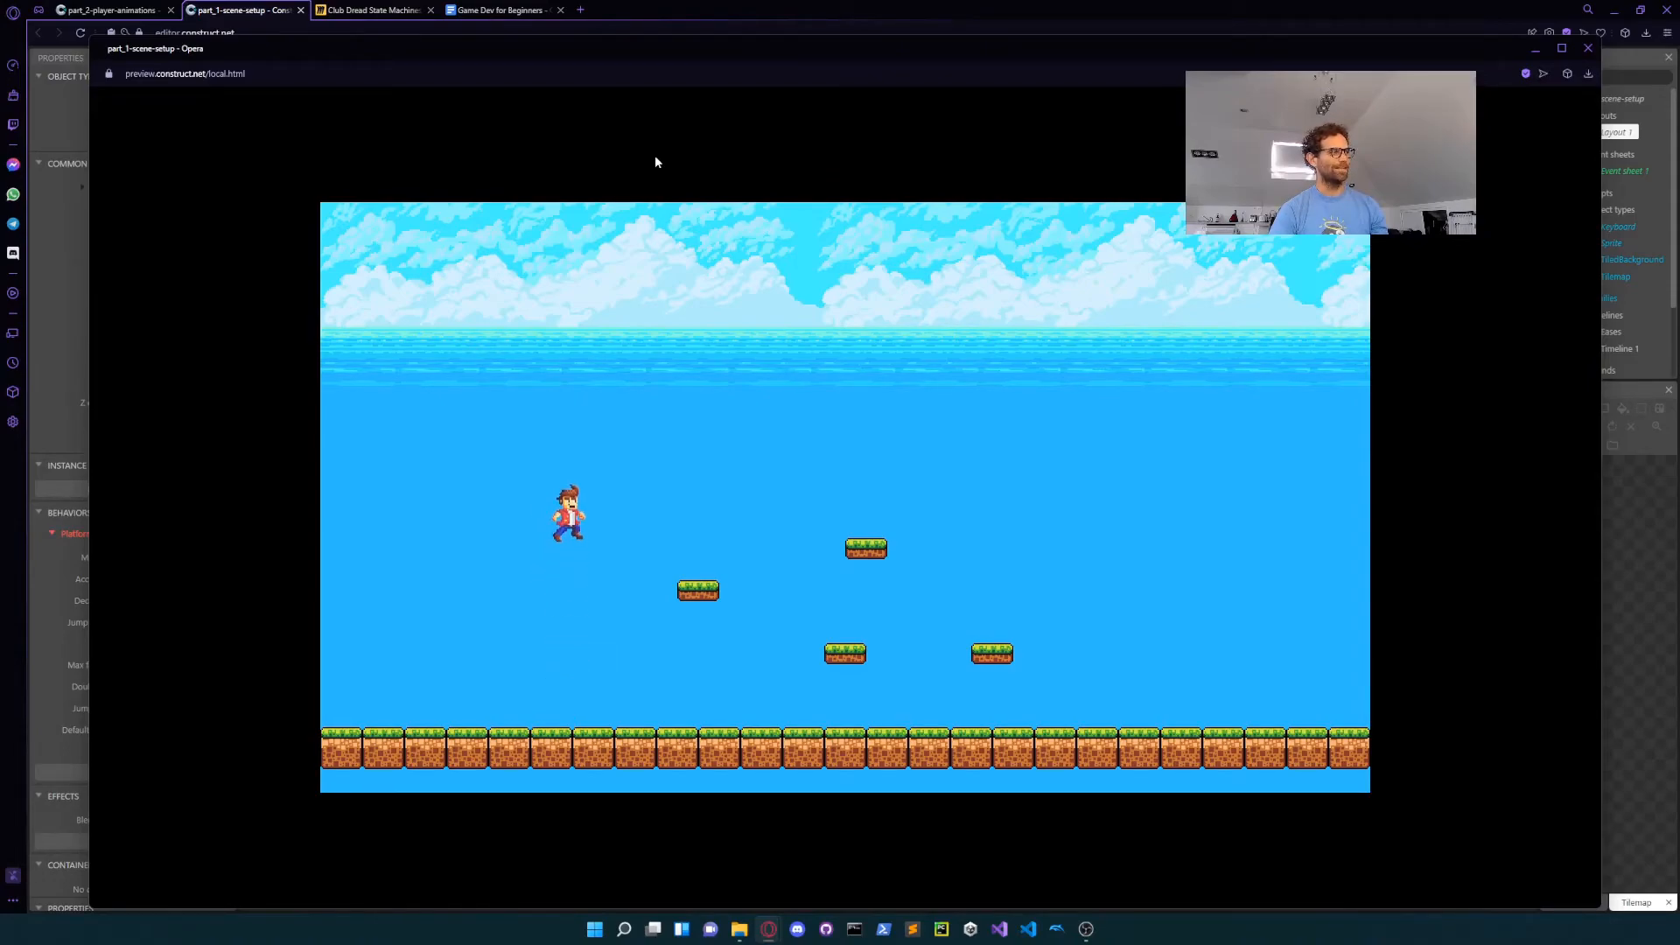
pyautogui.press('Up')
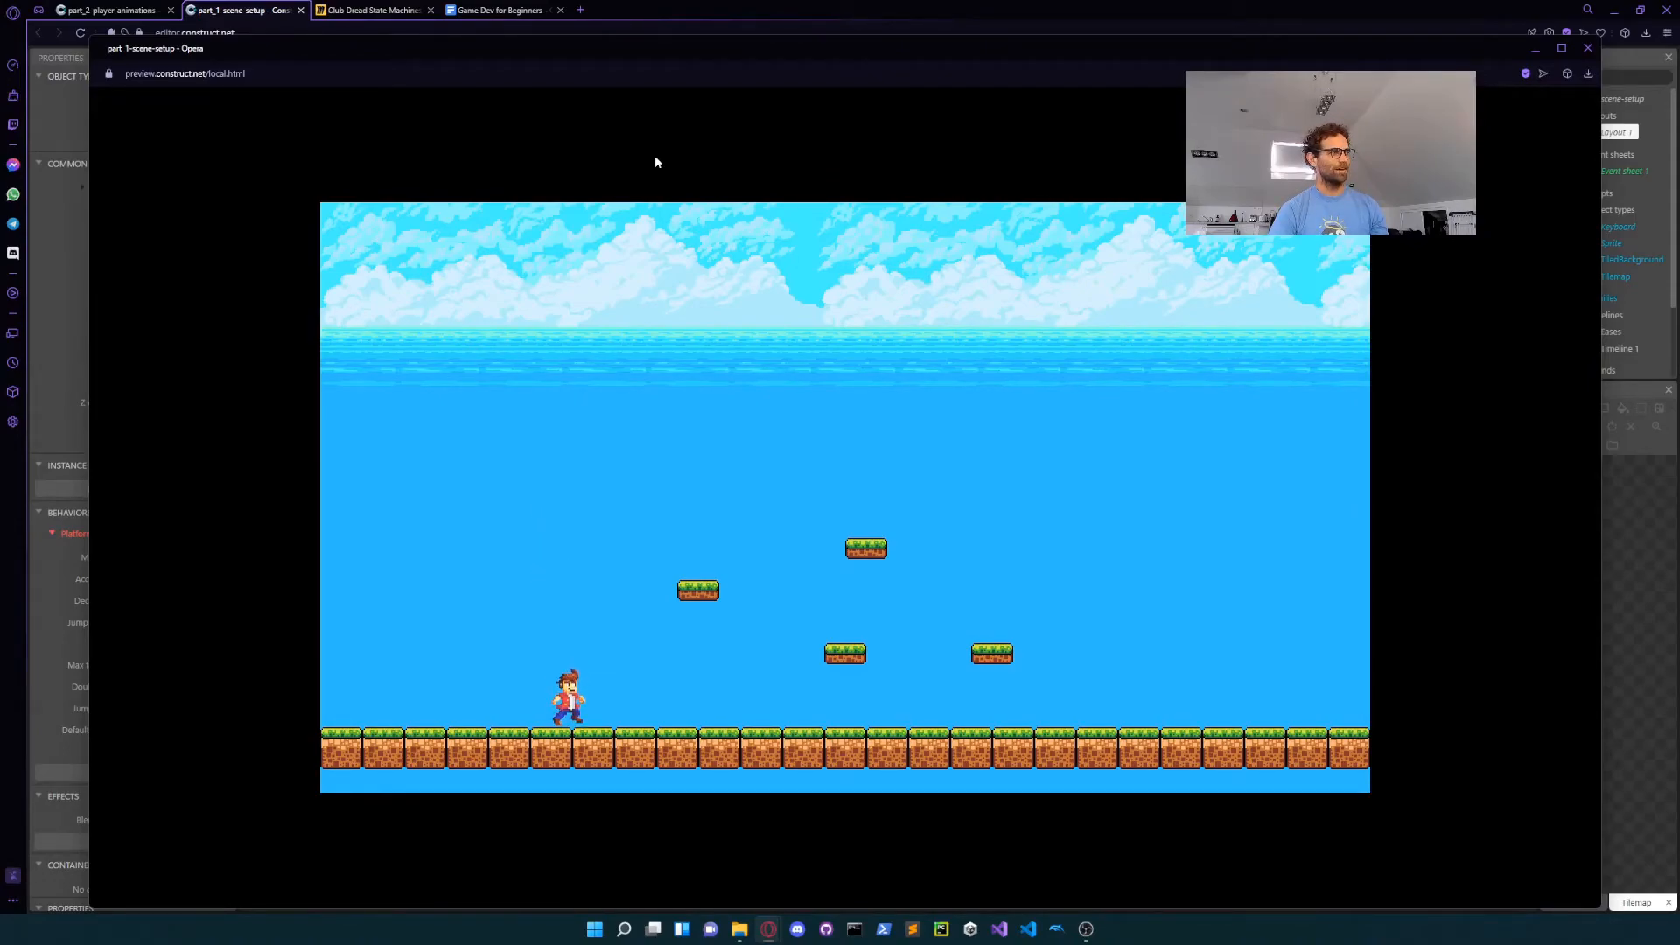
pyautogui.click(1589, 48)
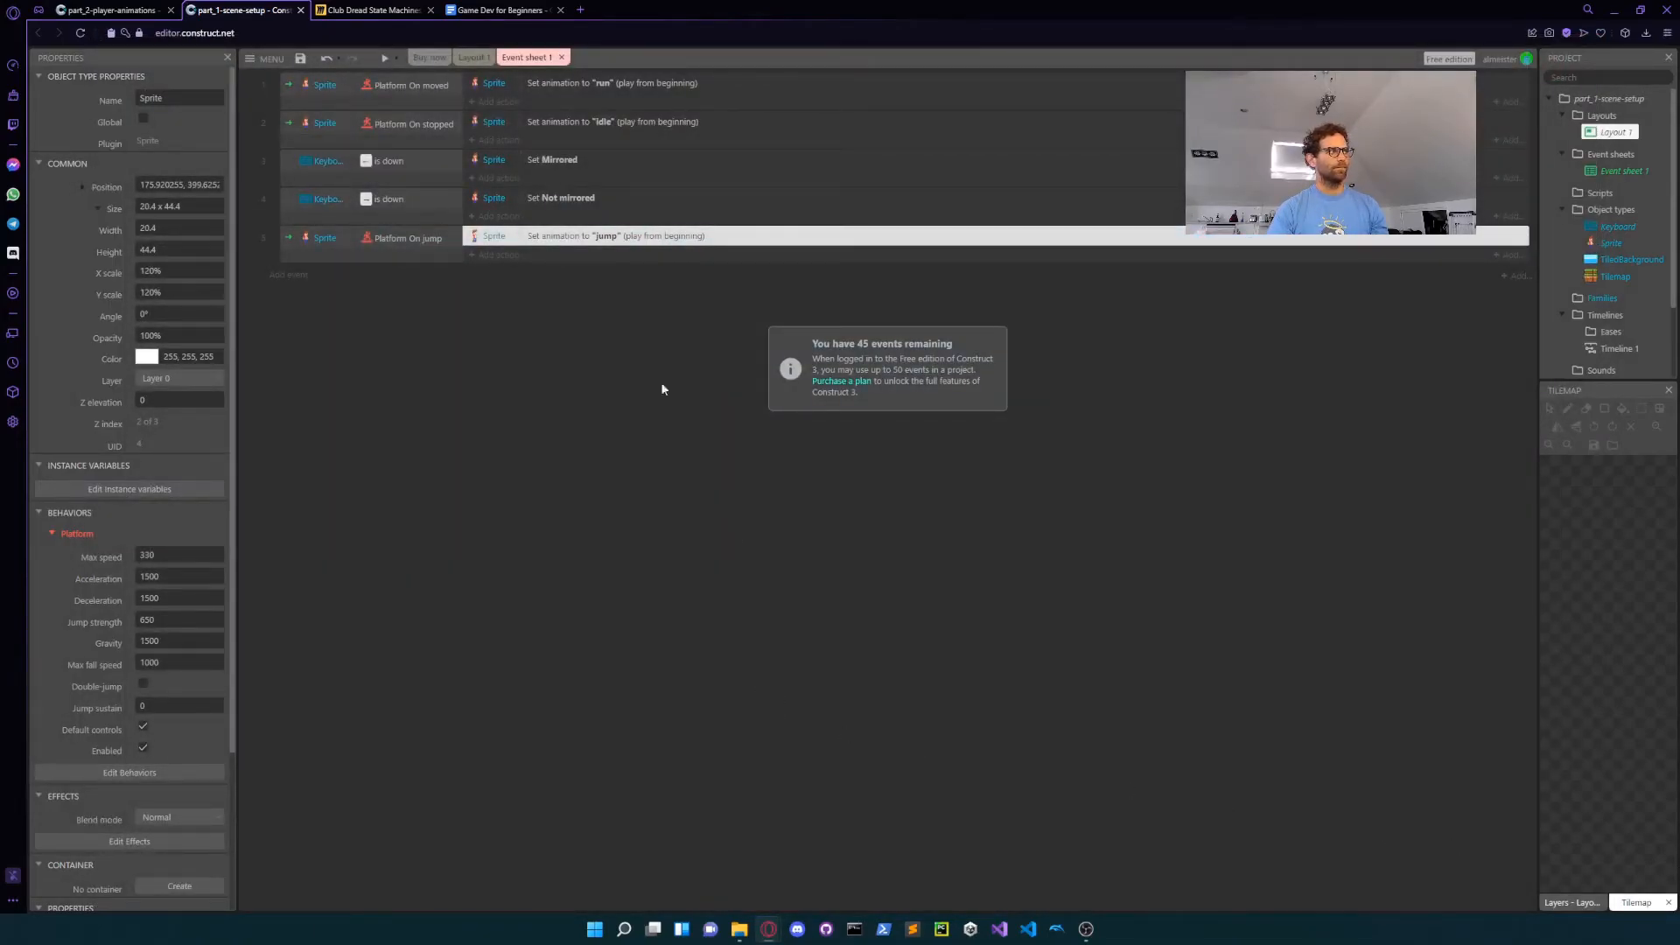
# Step: Switch to the Miro board presentation and advance to the Conditional Statements (if / else) slide
pyautogui.click(374, 9)
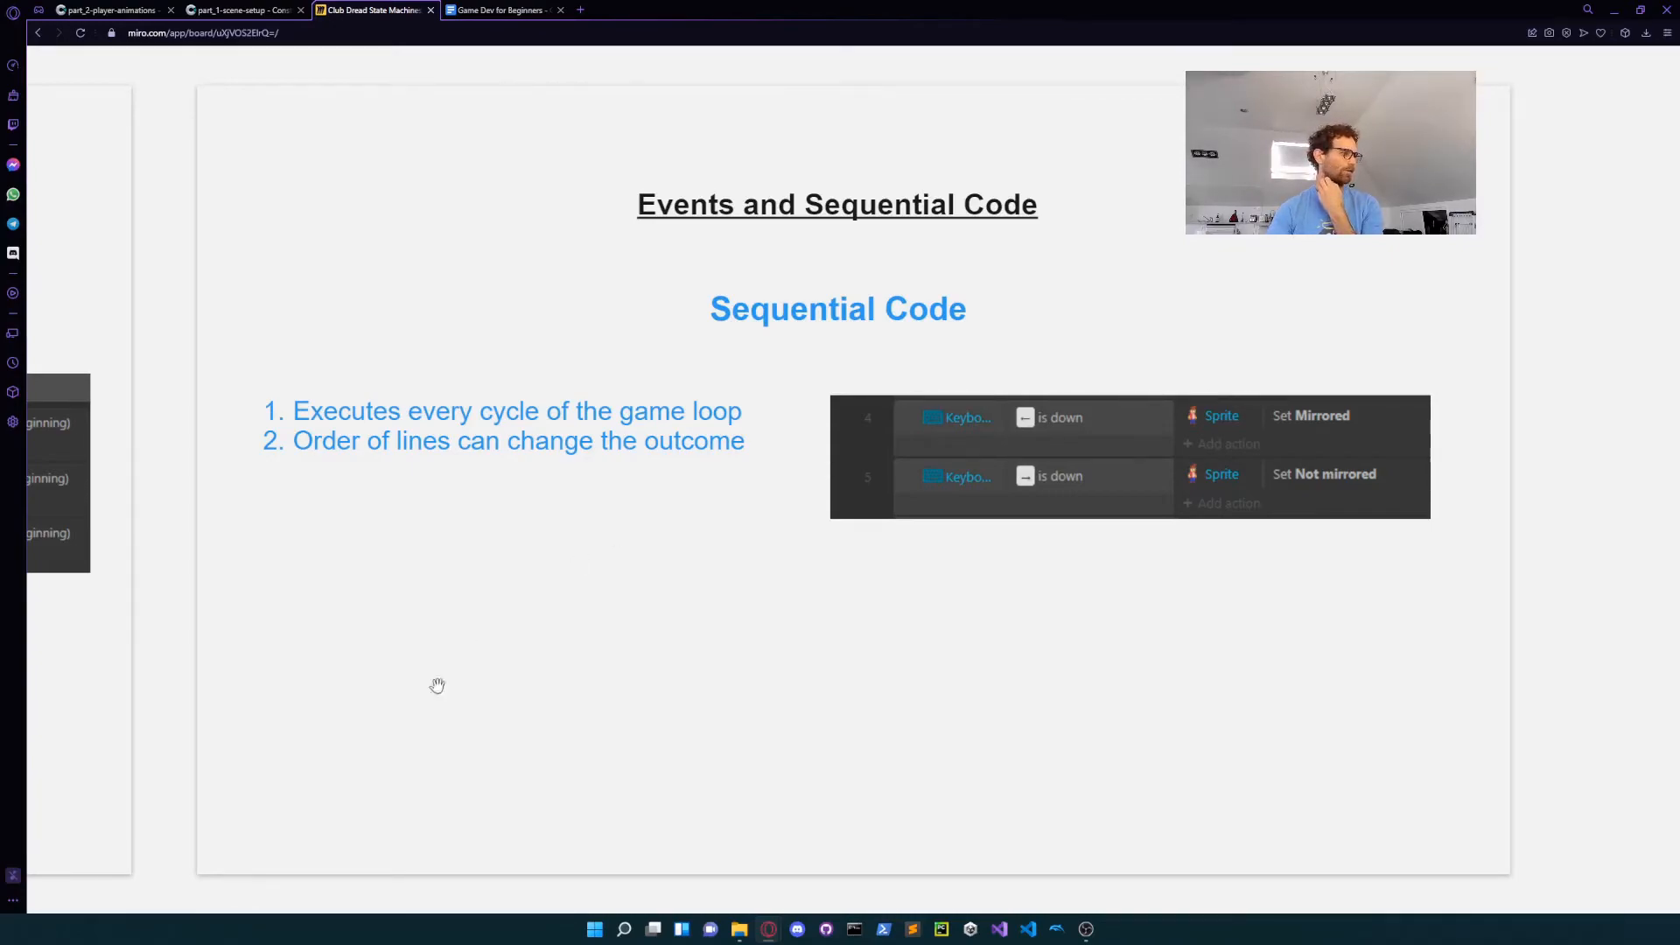
pyautogui.moveTo(202, 836)
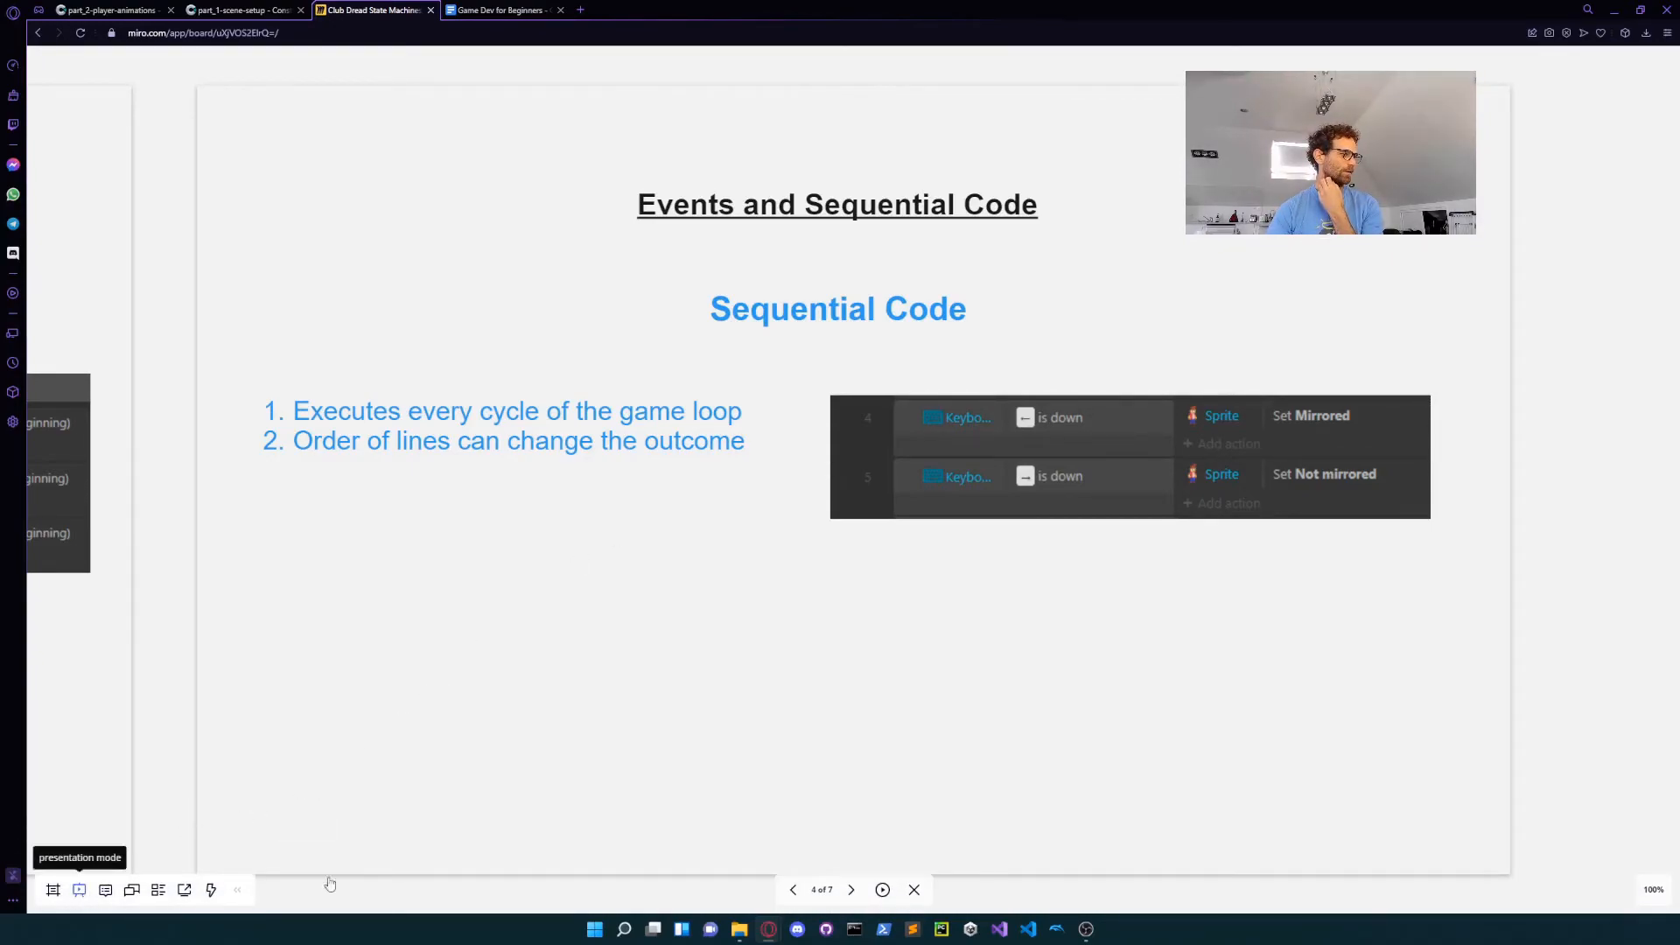
pyautogui.press('Right')
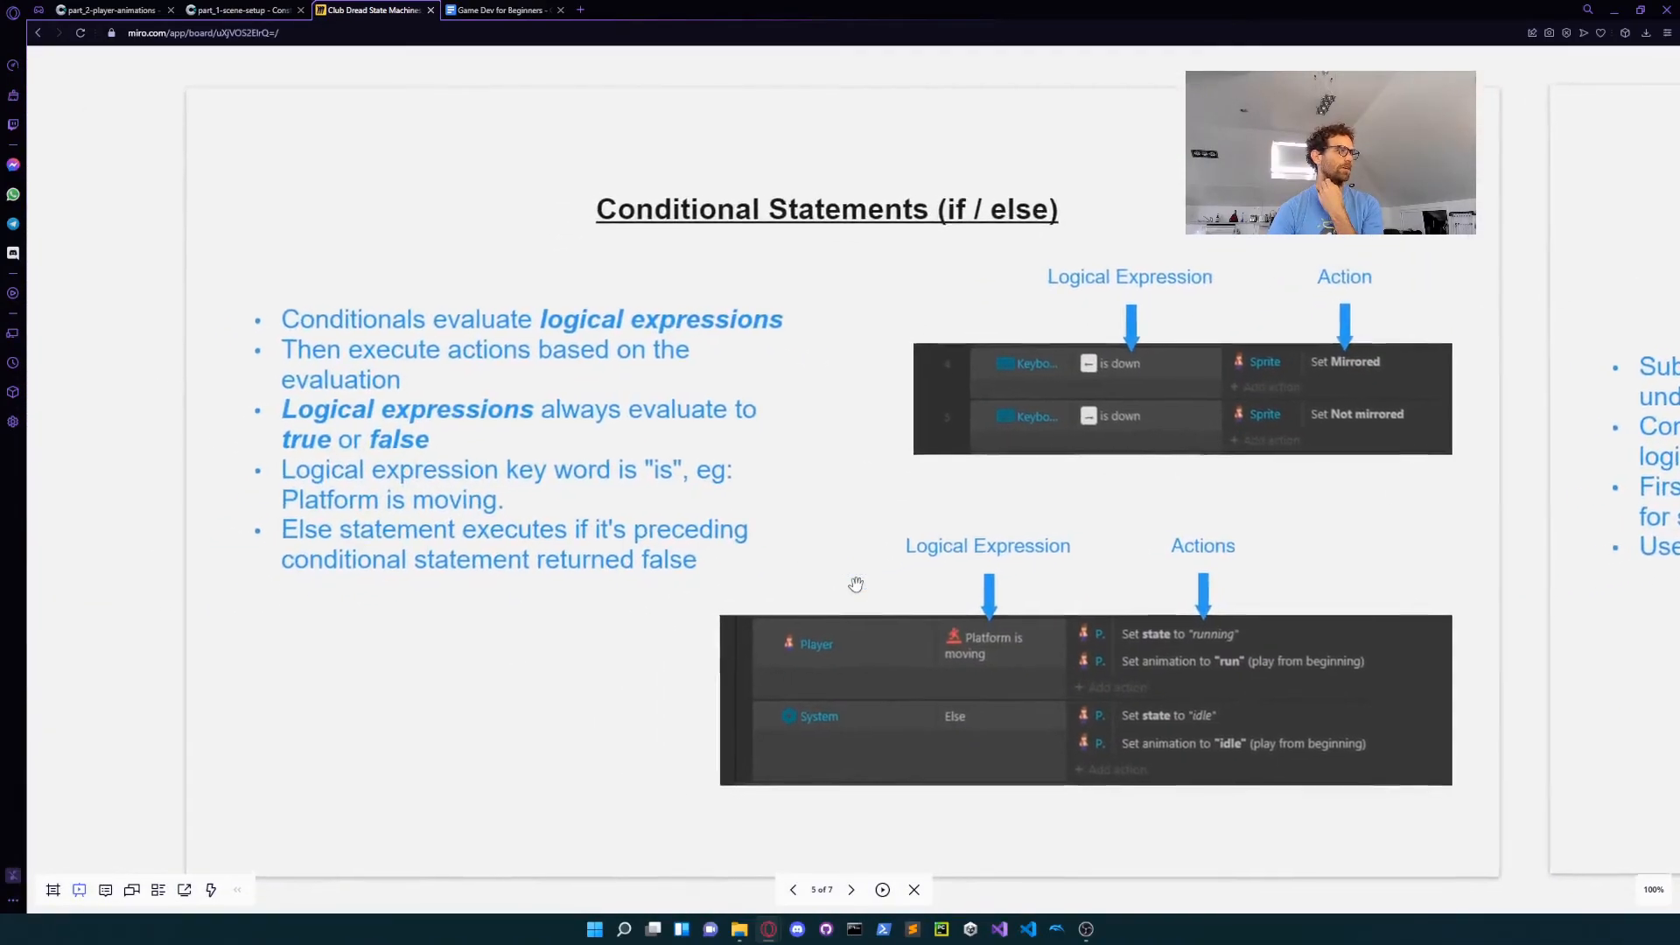